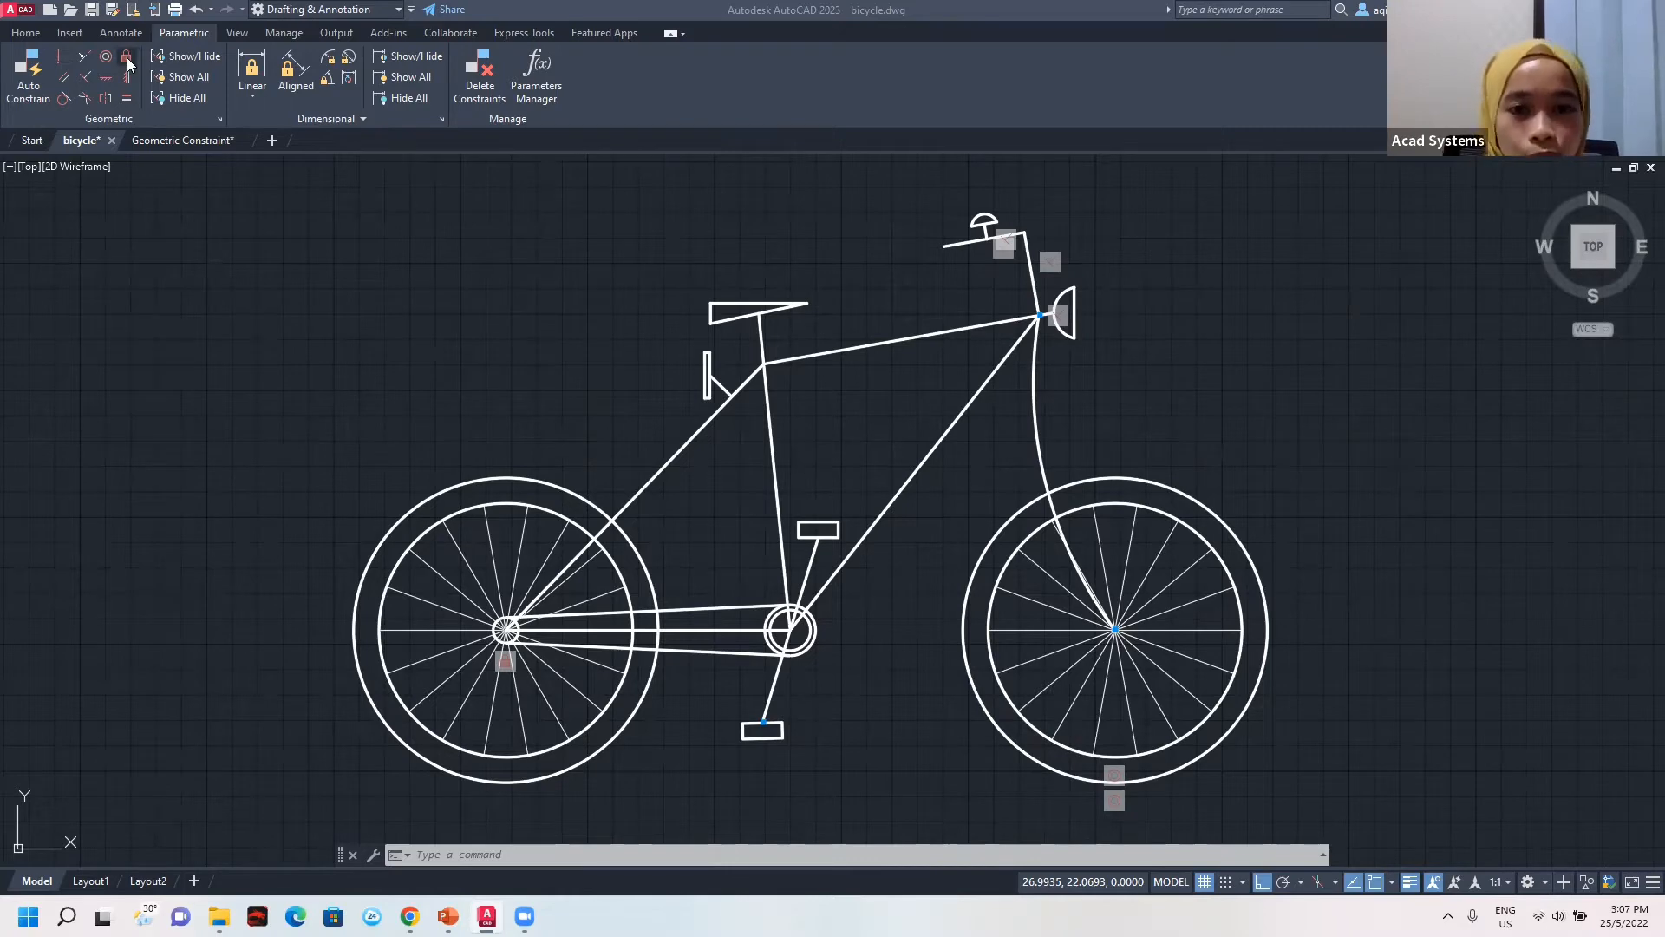
# Turn off Ortho and move the rear wheel's outer circle by its centre to the empty space behind the bicycle.
pyautogui.moveTo(1587, 189)
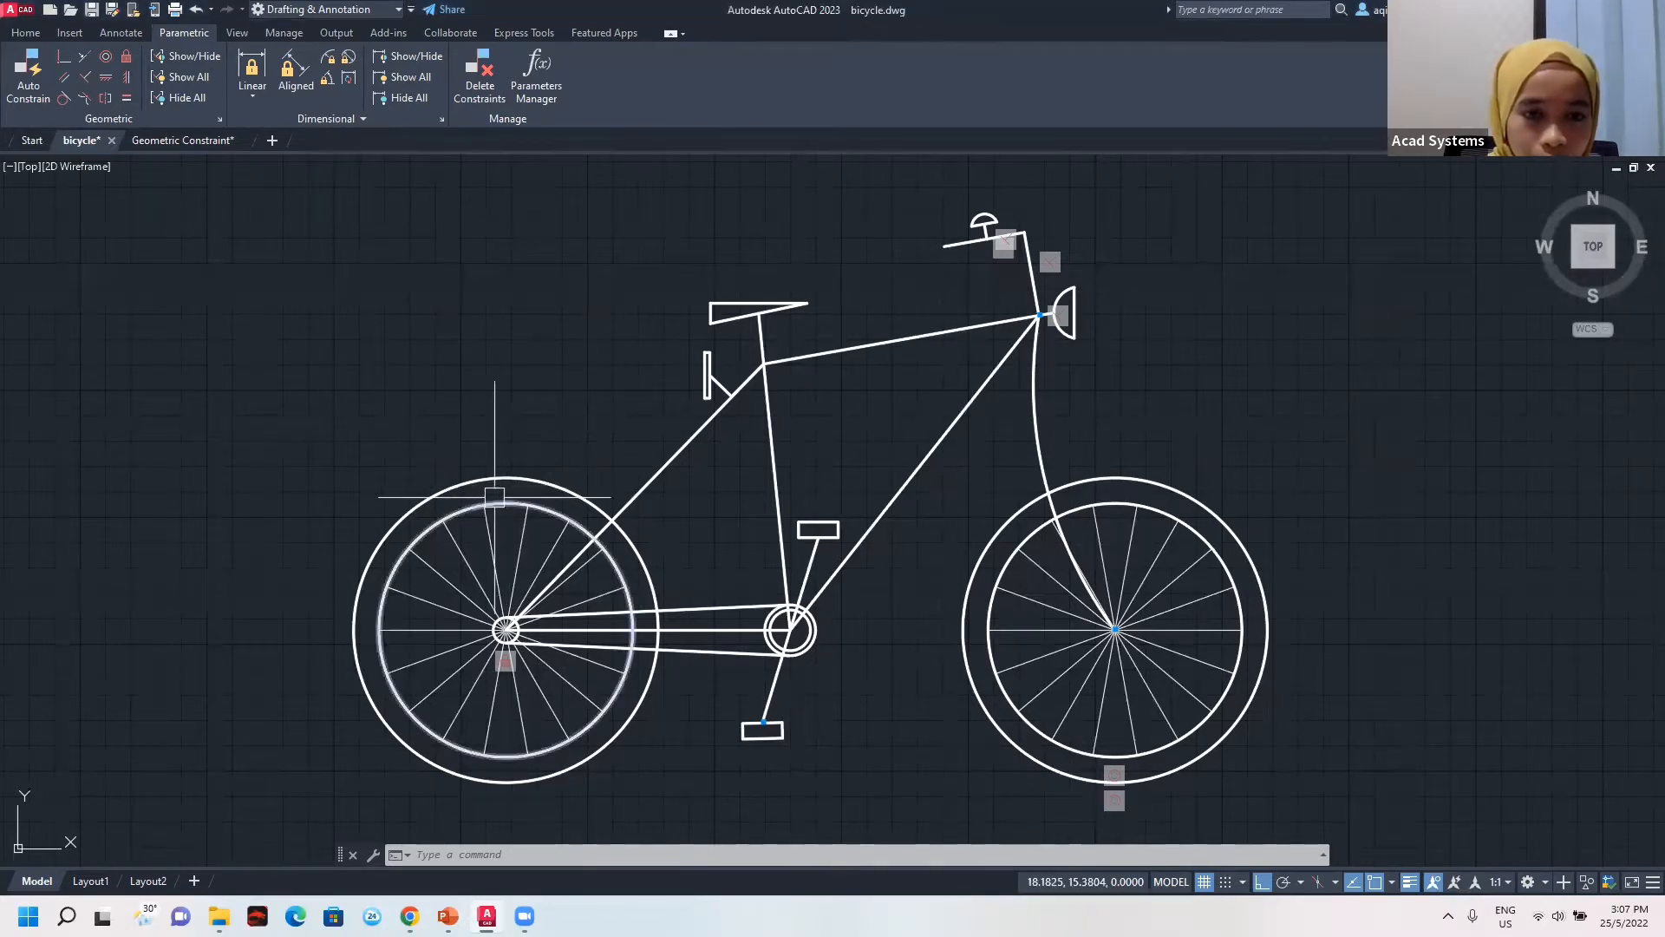
pyautogui.click(466, 483)
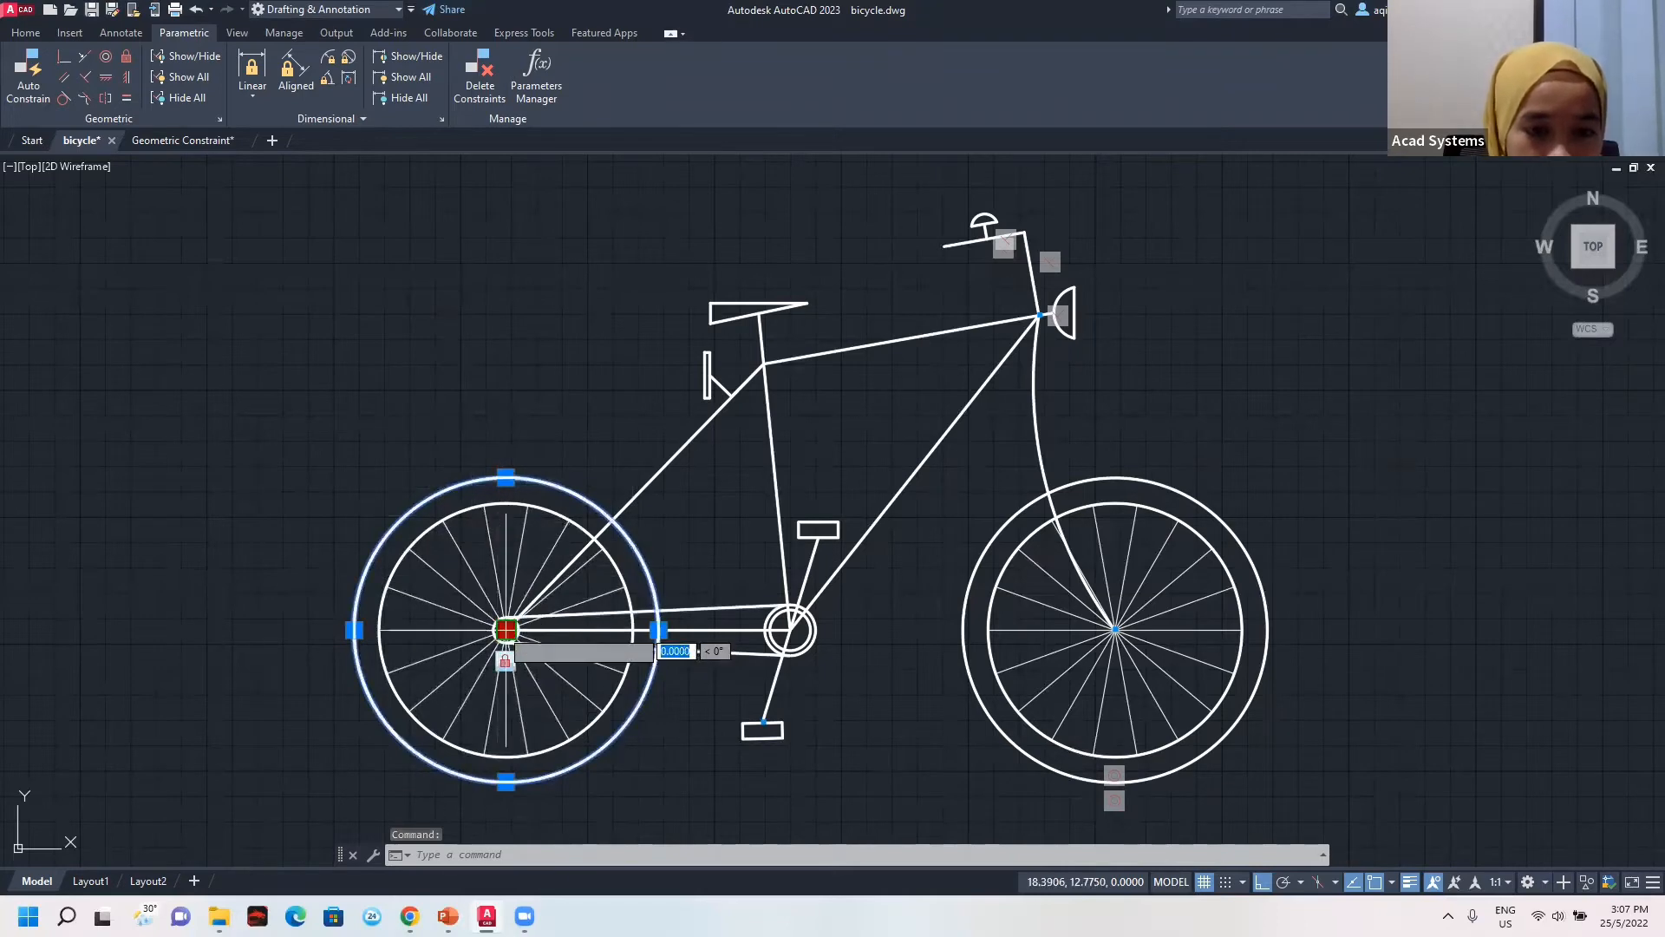
pyautogui.click(506, 630)
pyautogui.press('F8')
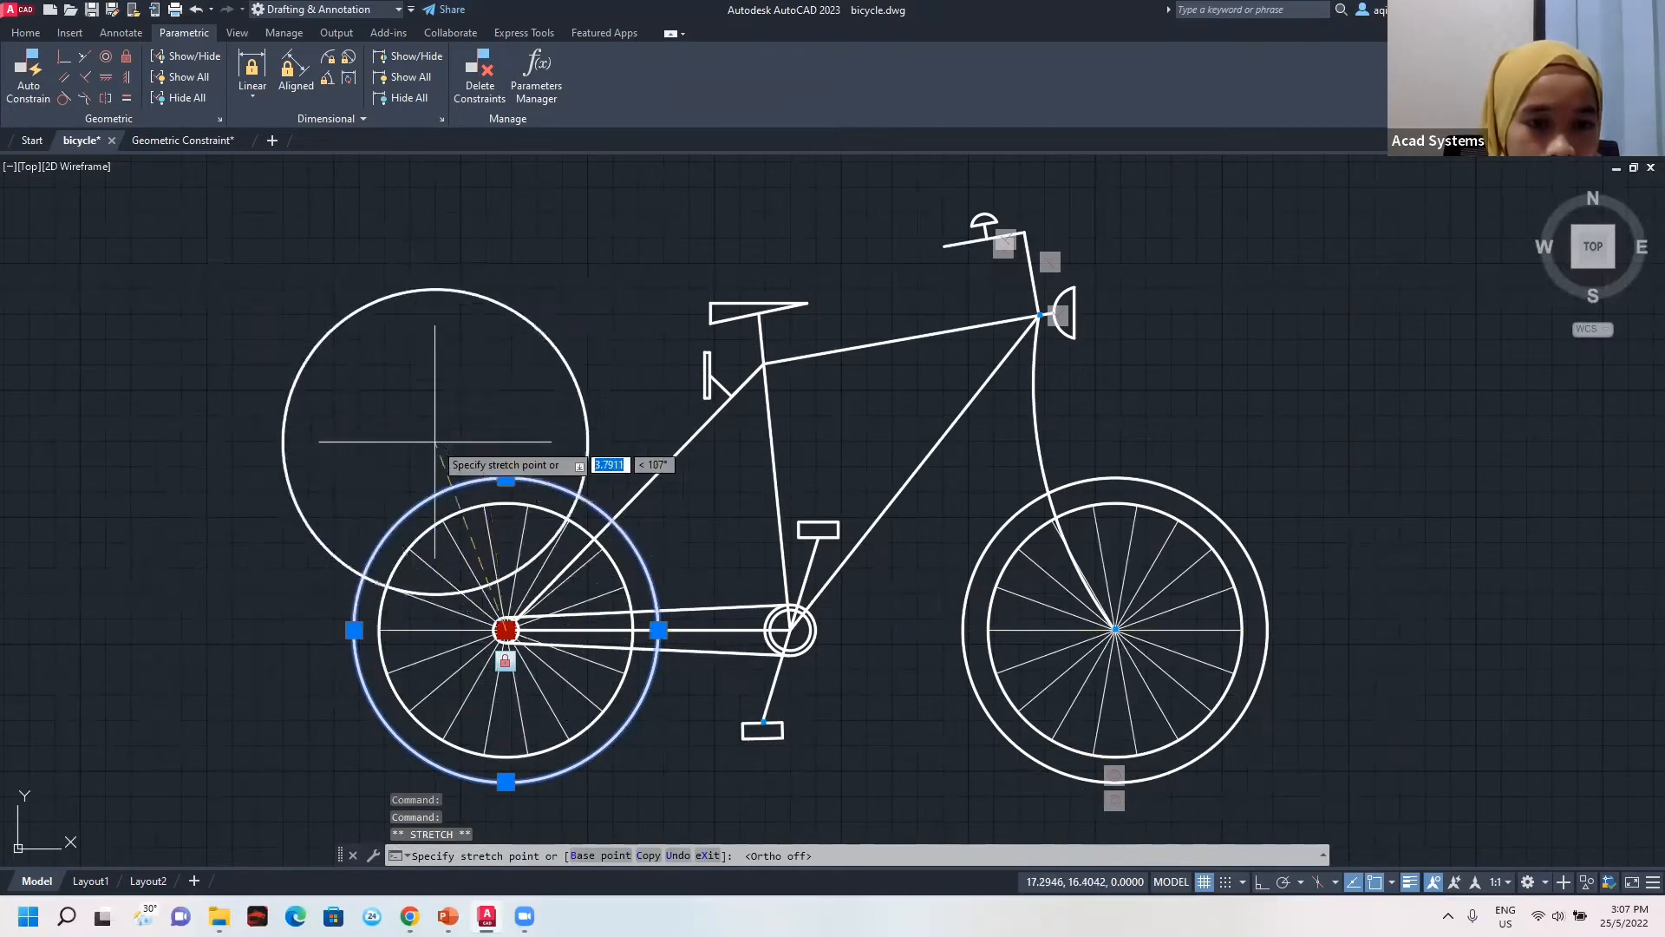
pyautogui.click(183, 438)
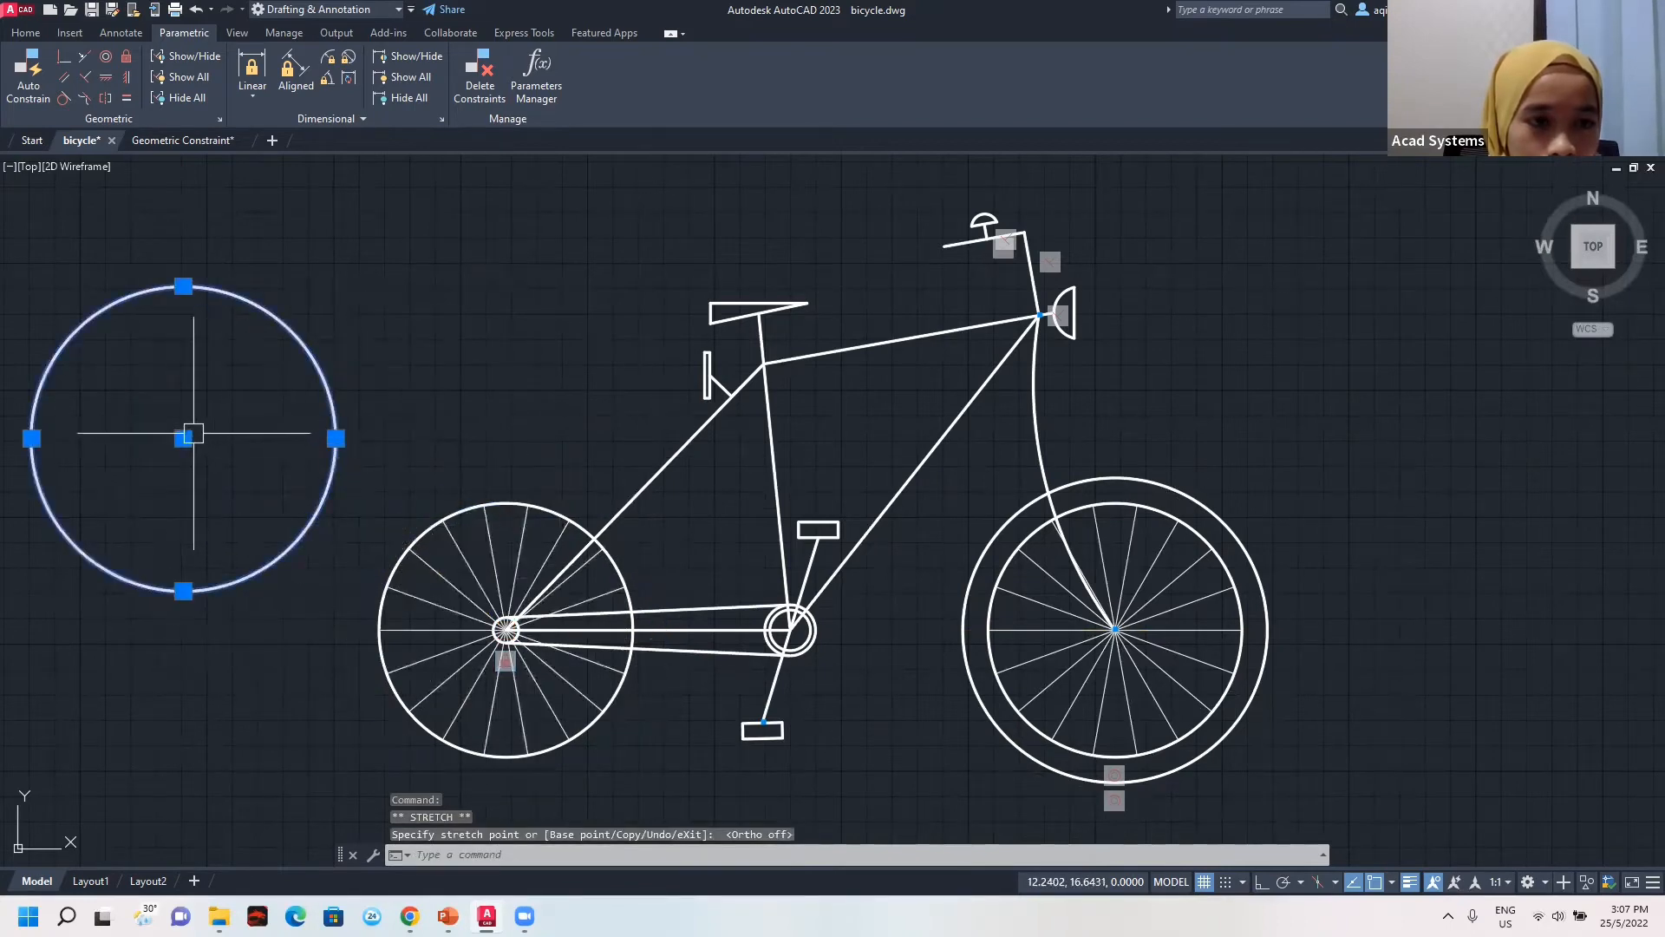
# Try a Concentric constraint between the rear rim circle and the detached outer circle, and undo it.
pyautogui.moveTo(249, 302); pyautogui.dragTo(358, 275, button='middle')
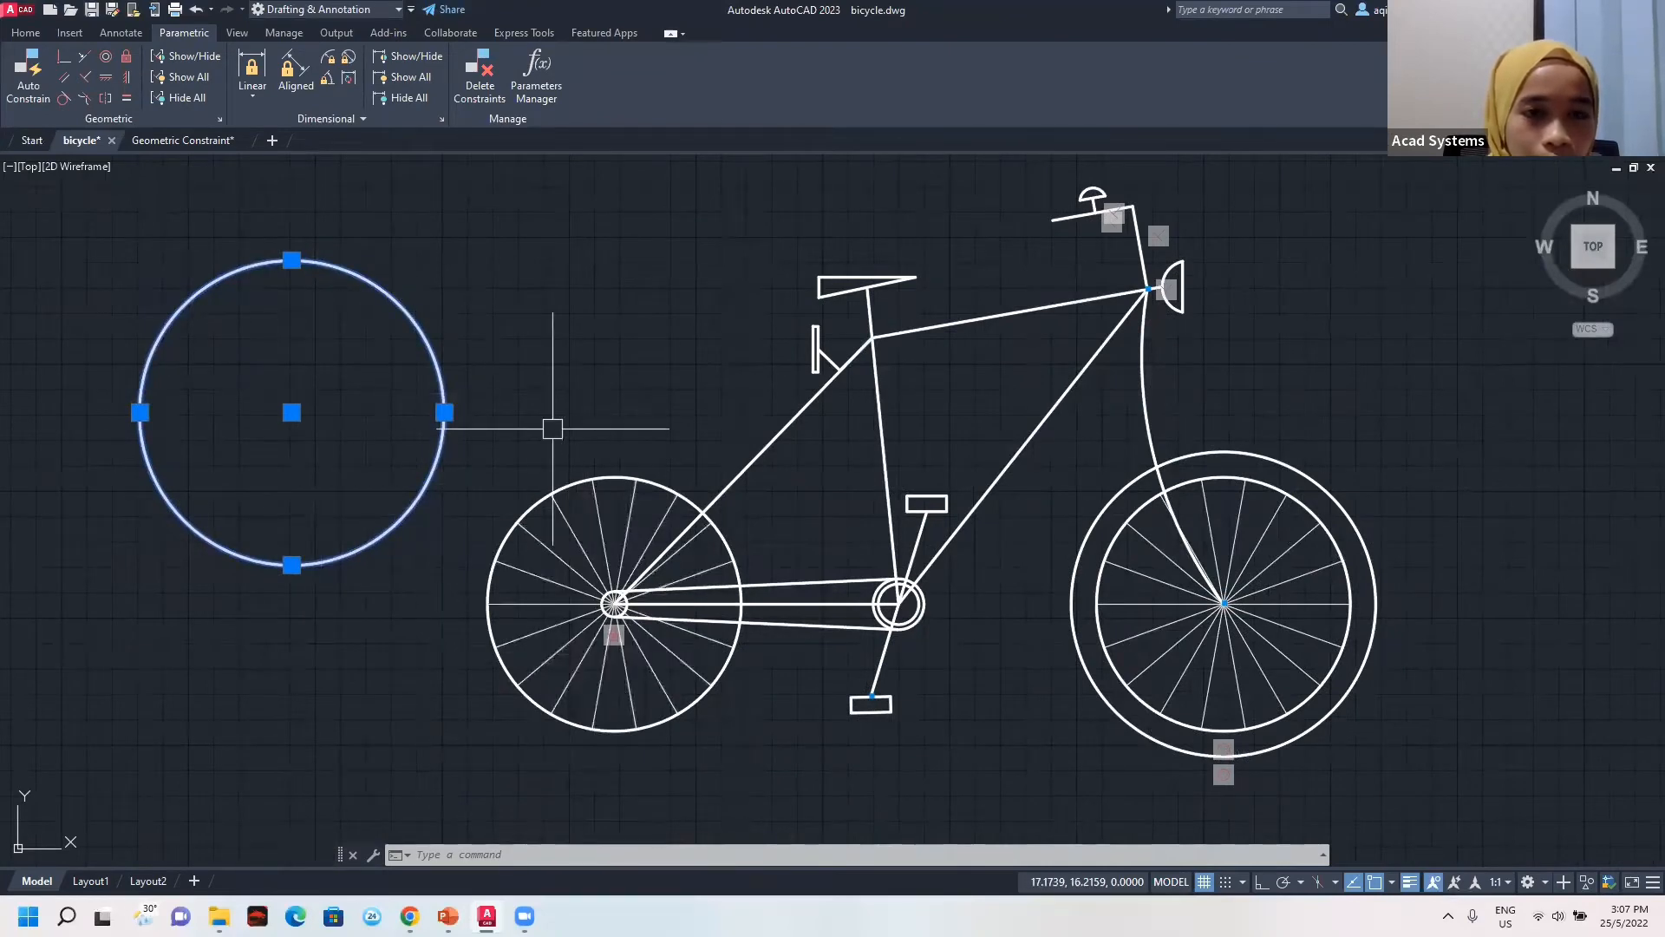
pyautogui.click(108, 58)
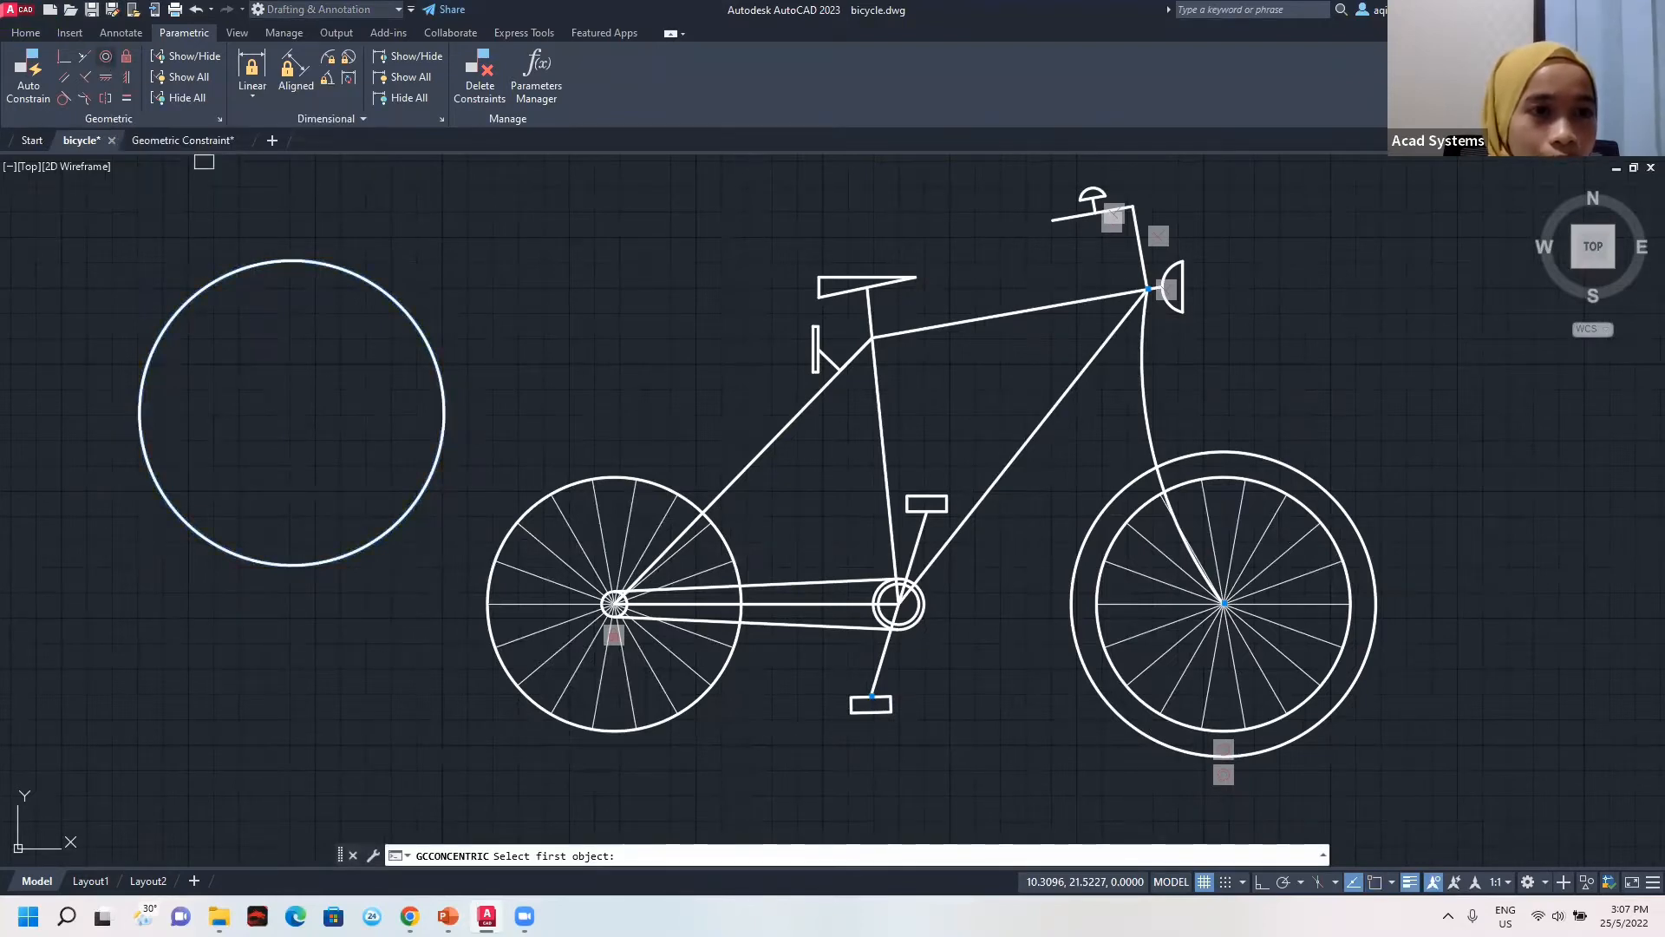
pyautogui.click(586, 461)
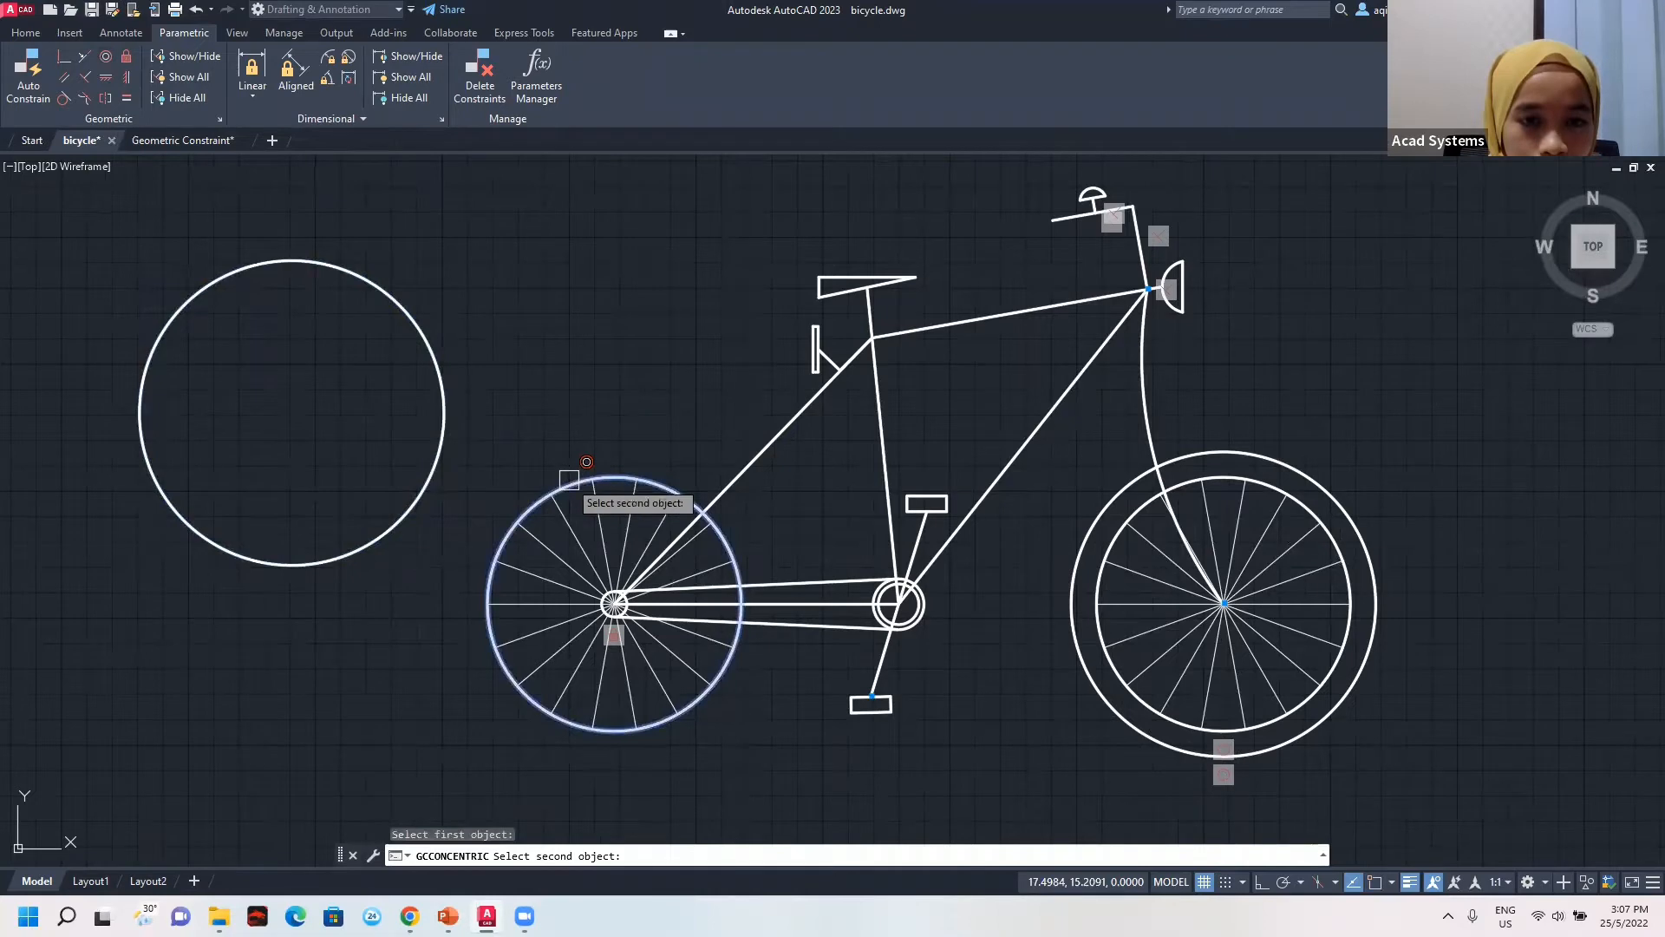
pyautogui.click(397, 516)
pyautogui.hotkey('ctrl', 'z')
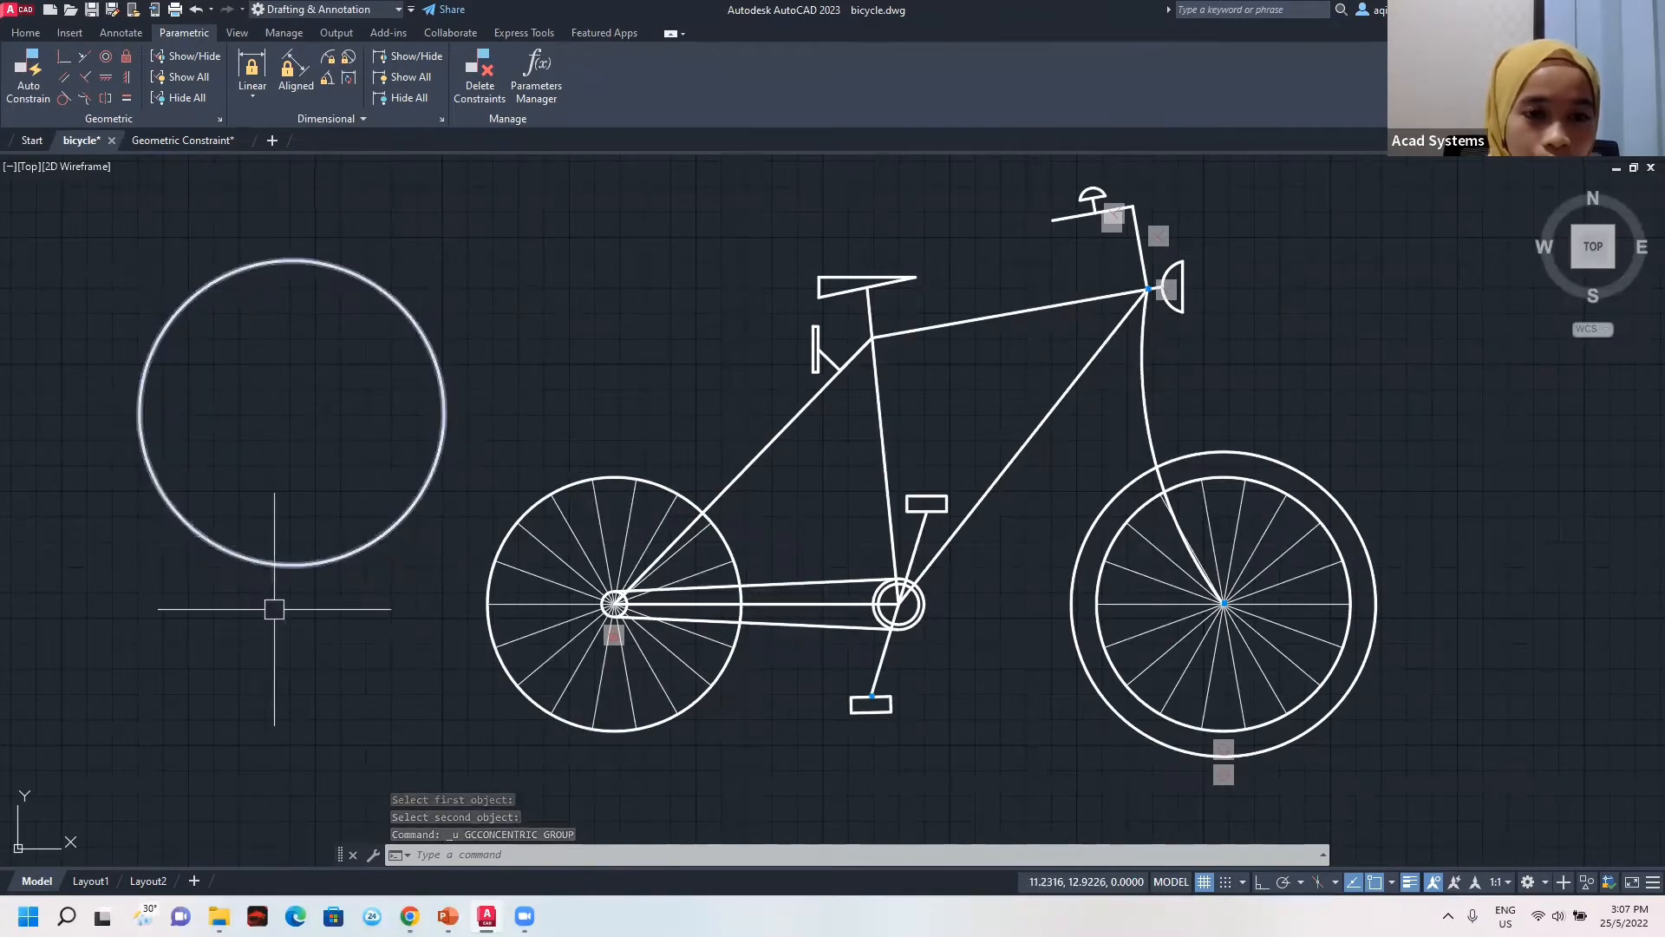
# Make the detached outer circle concentric with the rear rim circle and show all geometric constraints.
pyautogui.click(108, 58)
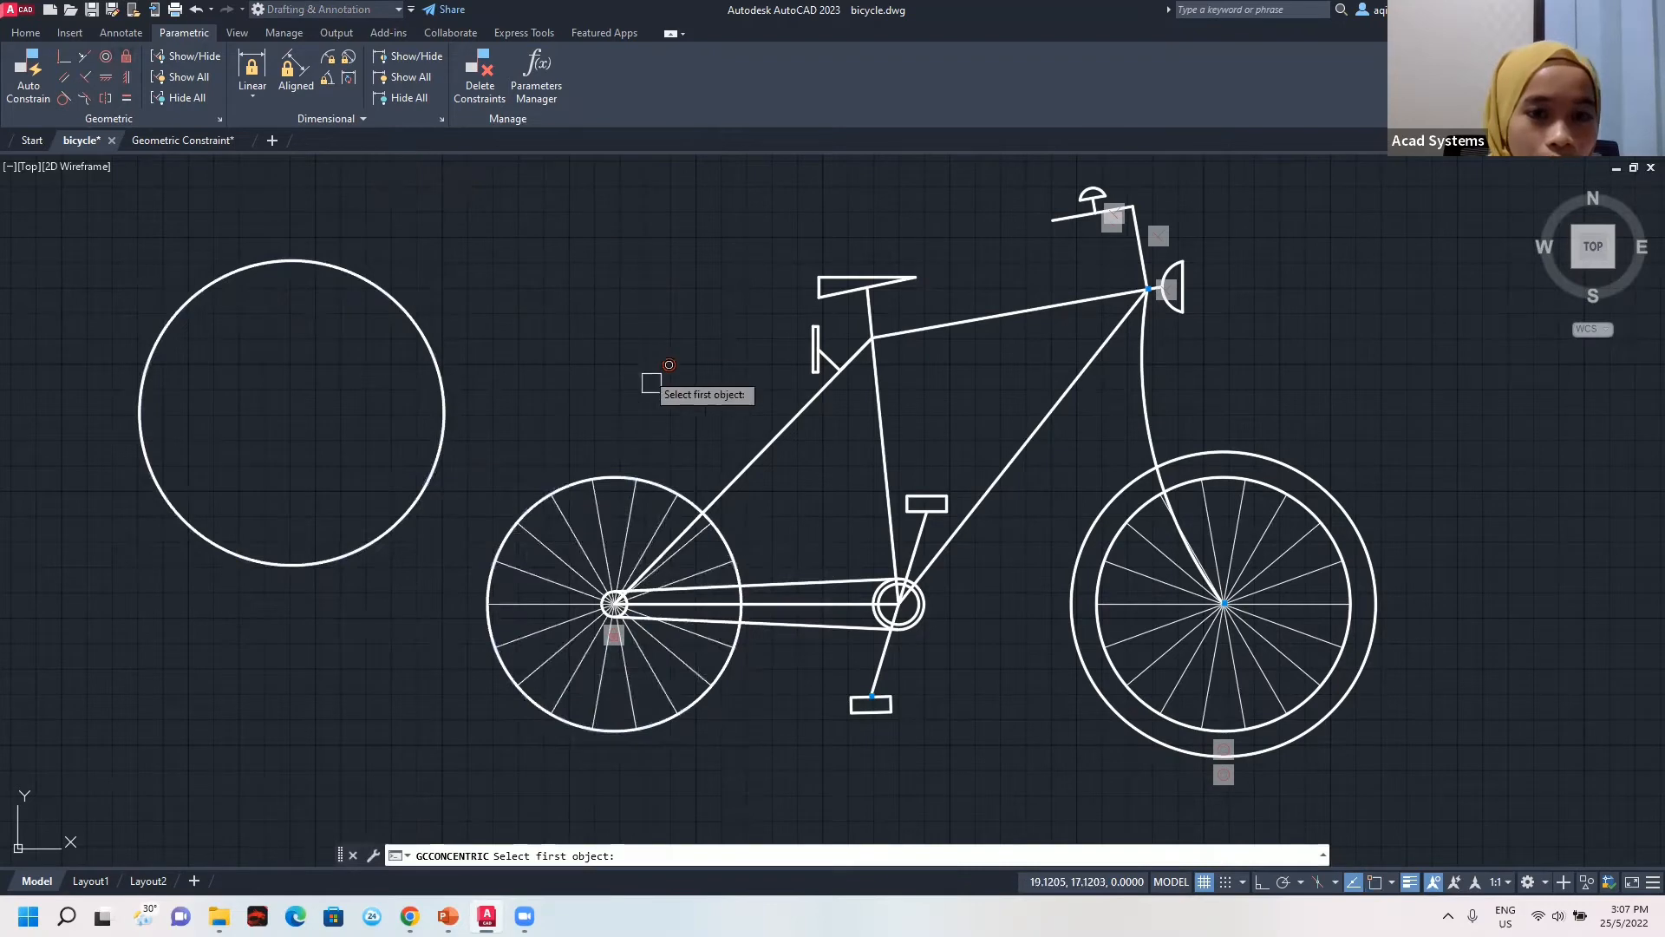
pyautogui.click(573, 483)
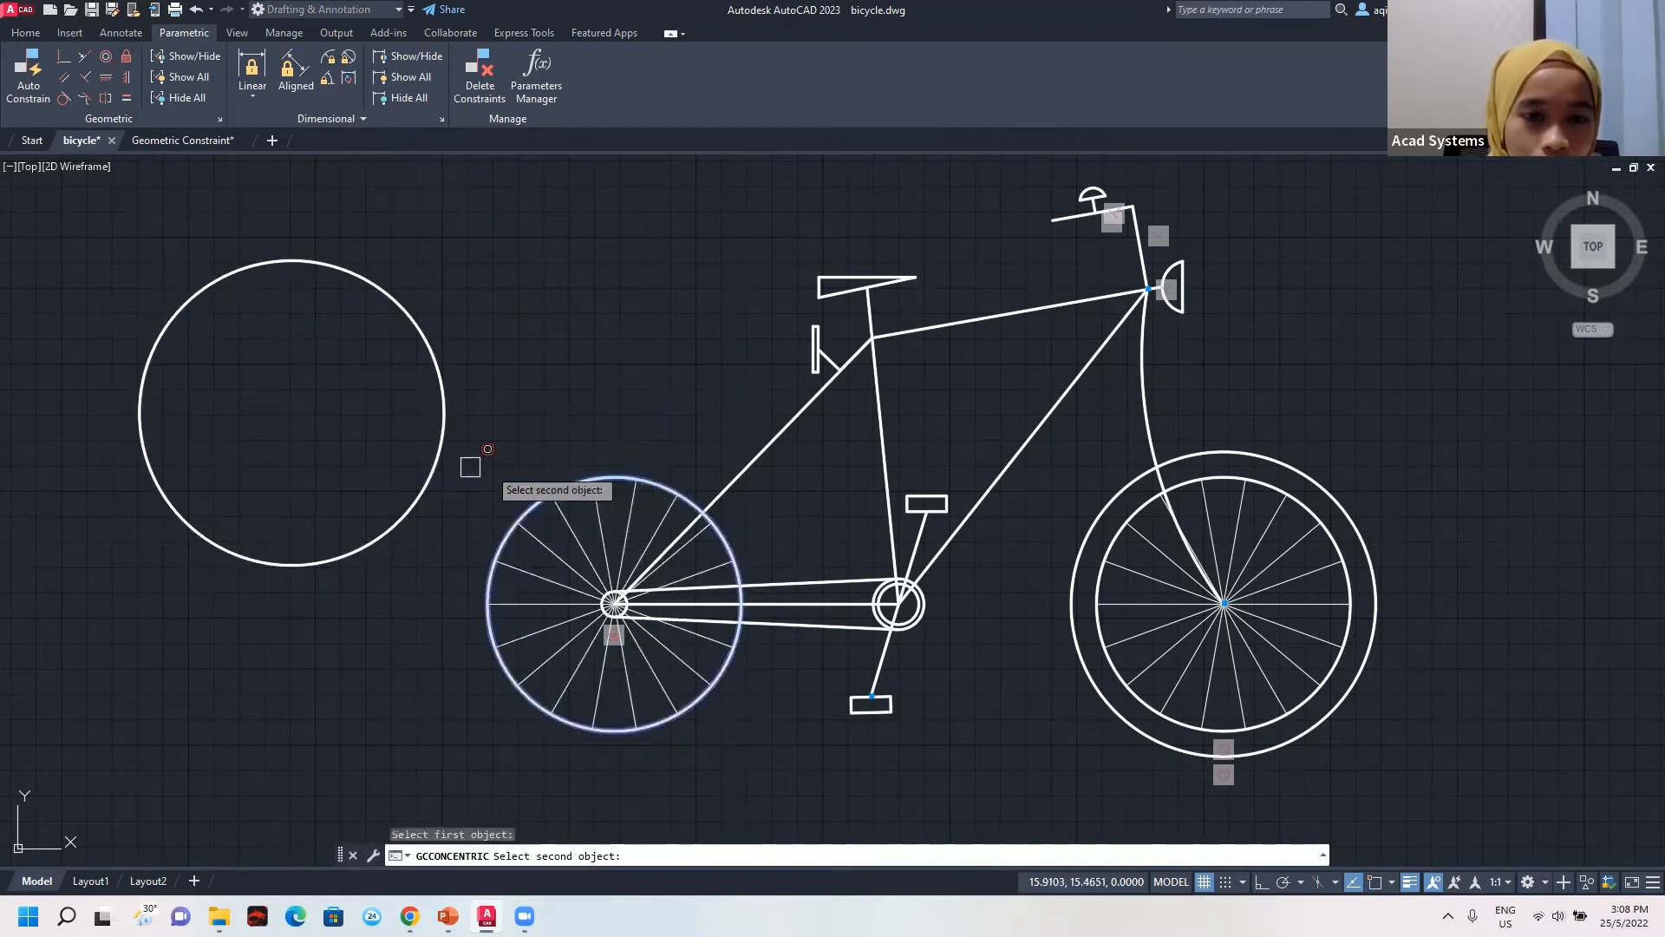
pyautogui.click(419, 494)
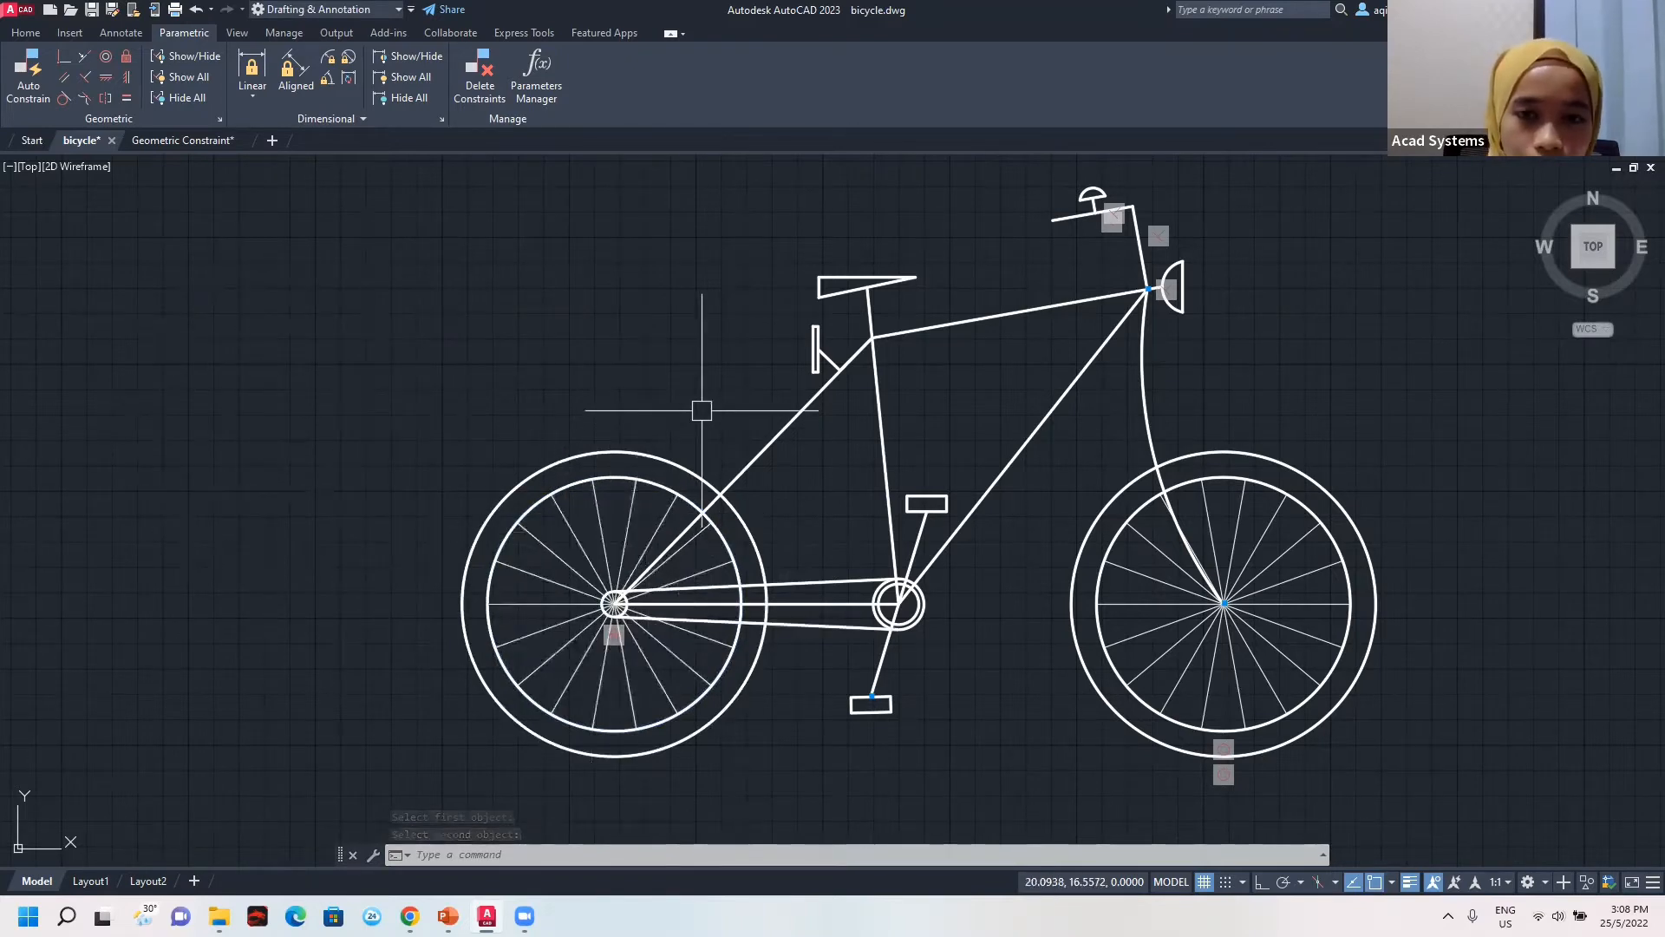
pyautogui.moveTo(720, 404); pyautogui.dragTo(714, 353, button='middle')
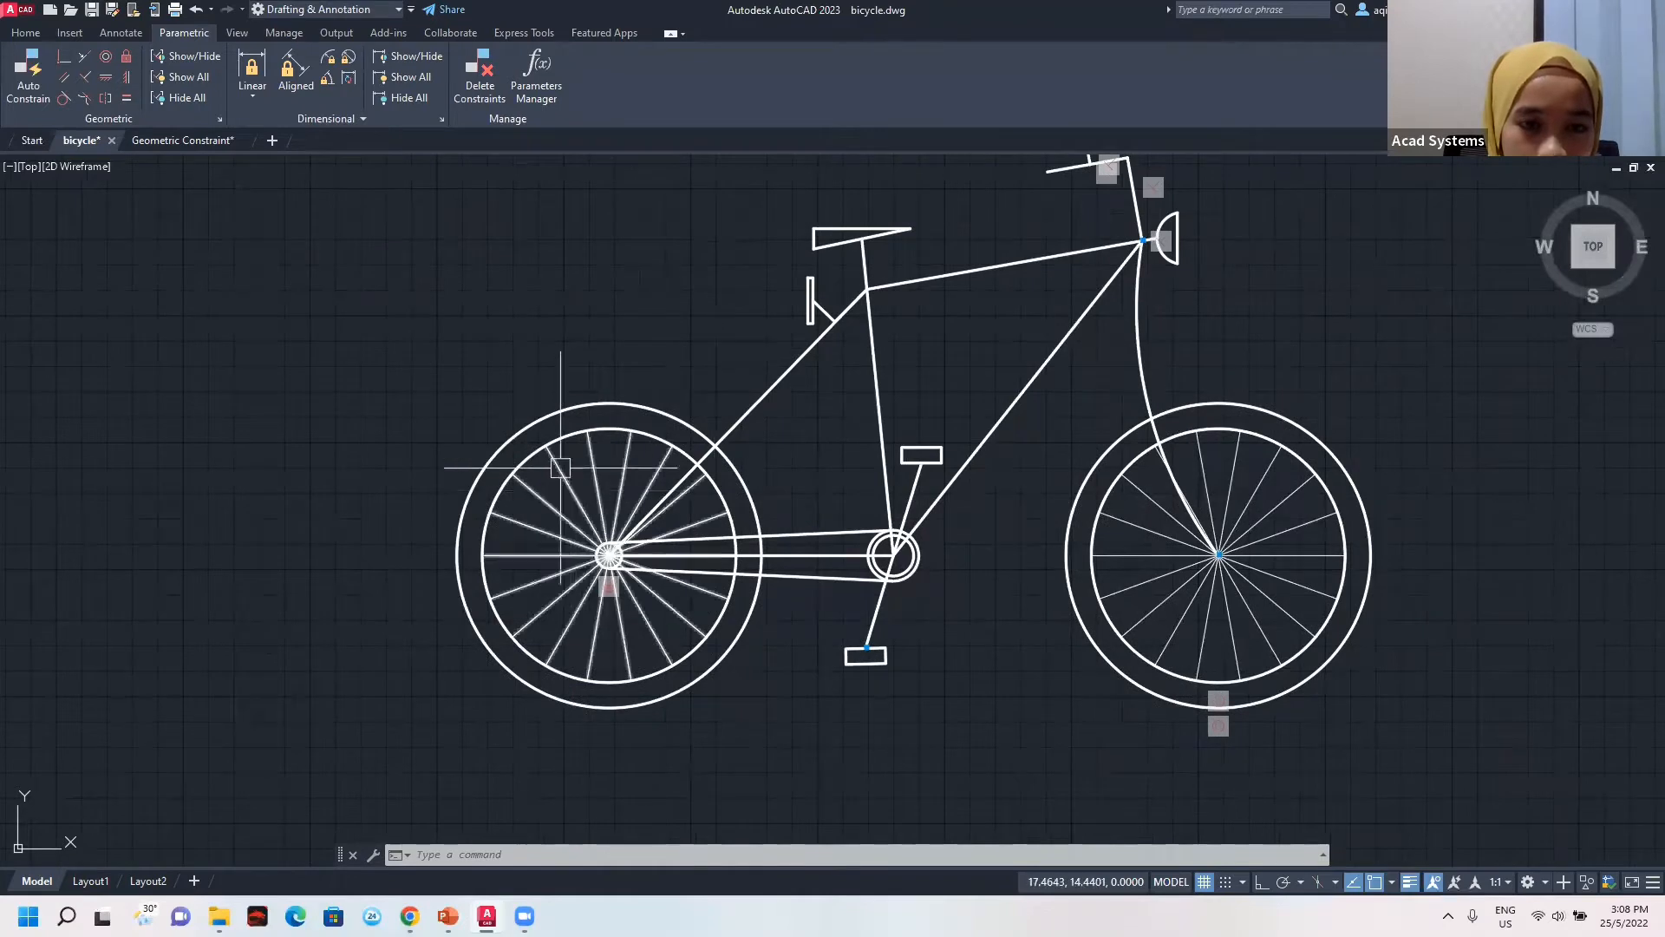
pyautogui.click(176, 76)
# Try to move the rear wheel's polar spoke array away from the hub by its centre.
pyautogui.click(562, 486)
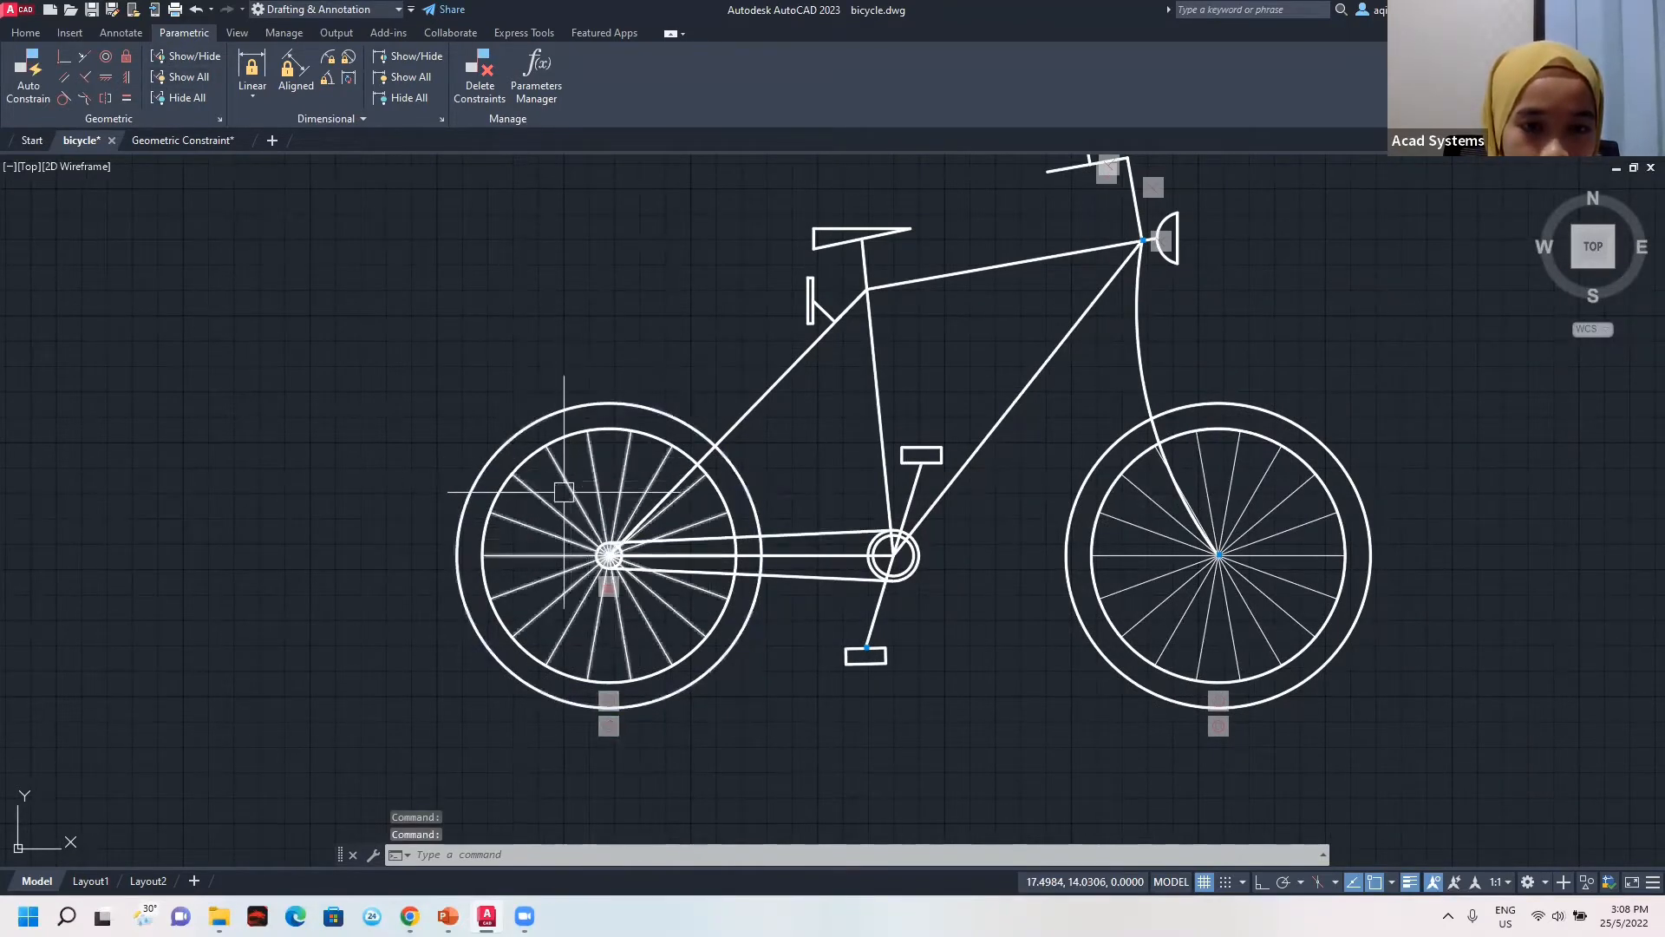
pyautogui.click(609, 555)
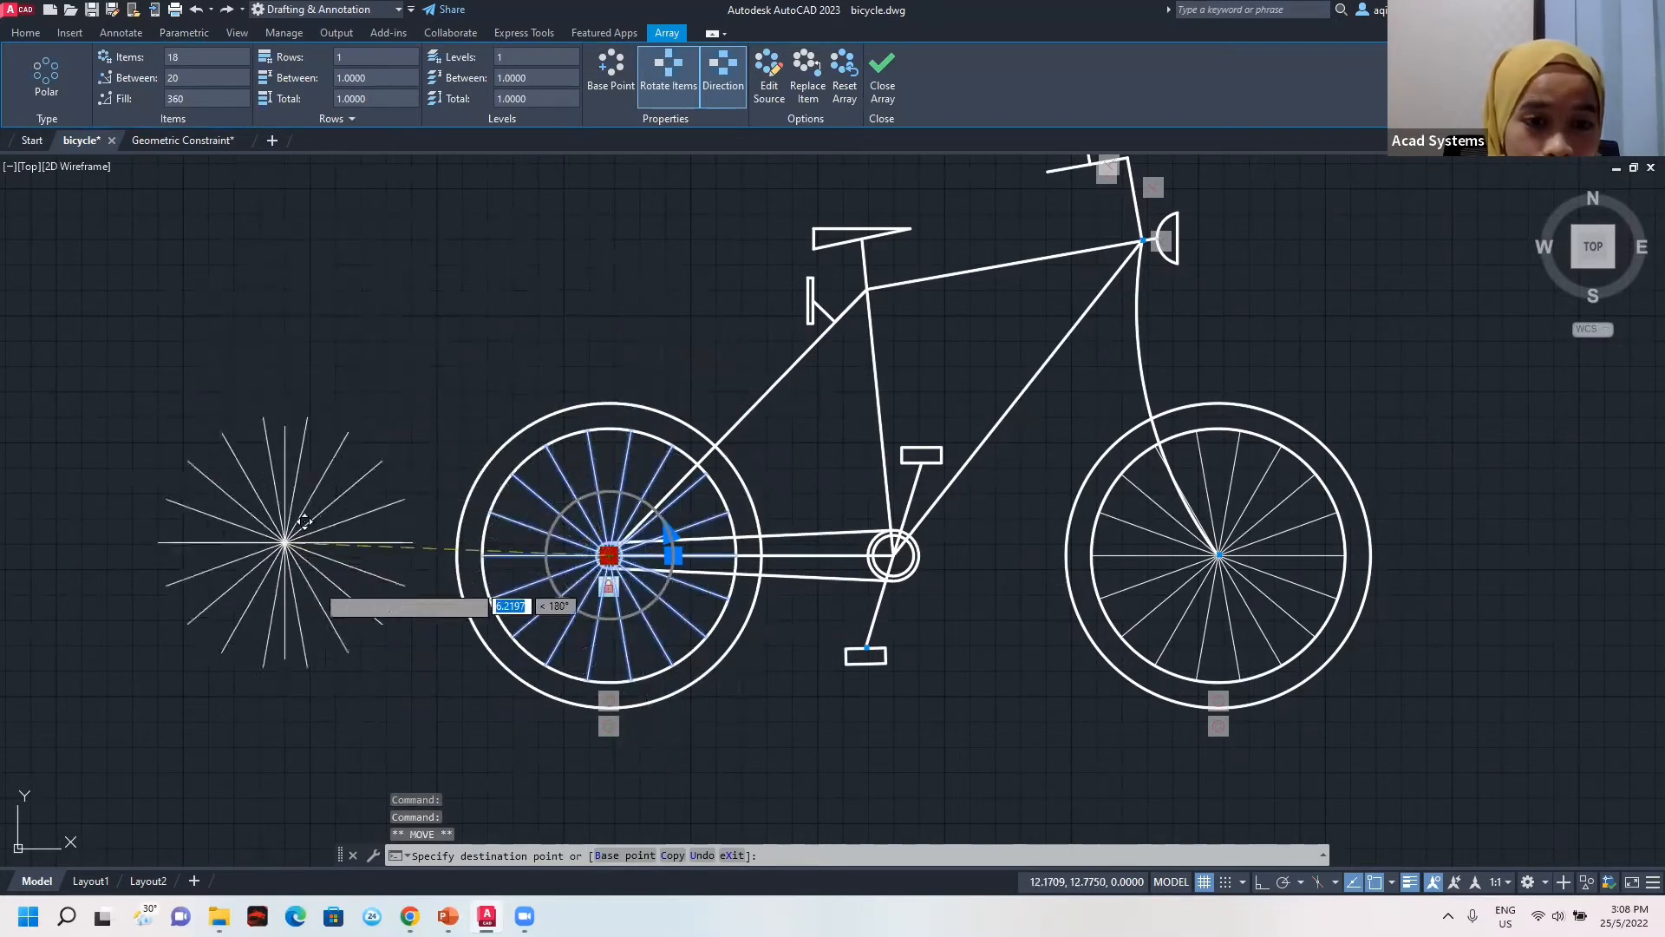
pyautogui.press('Escape')
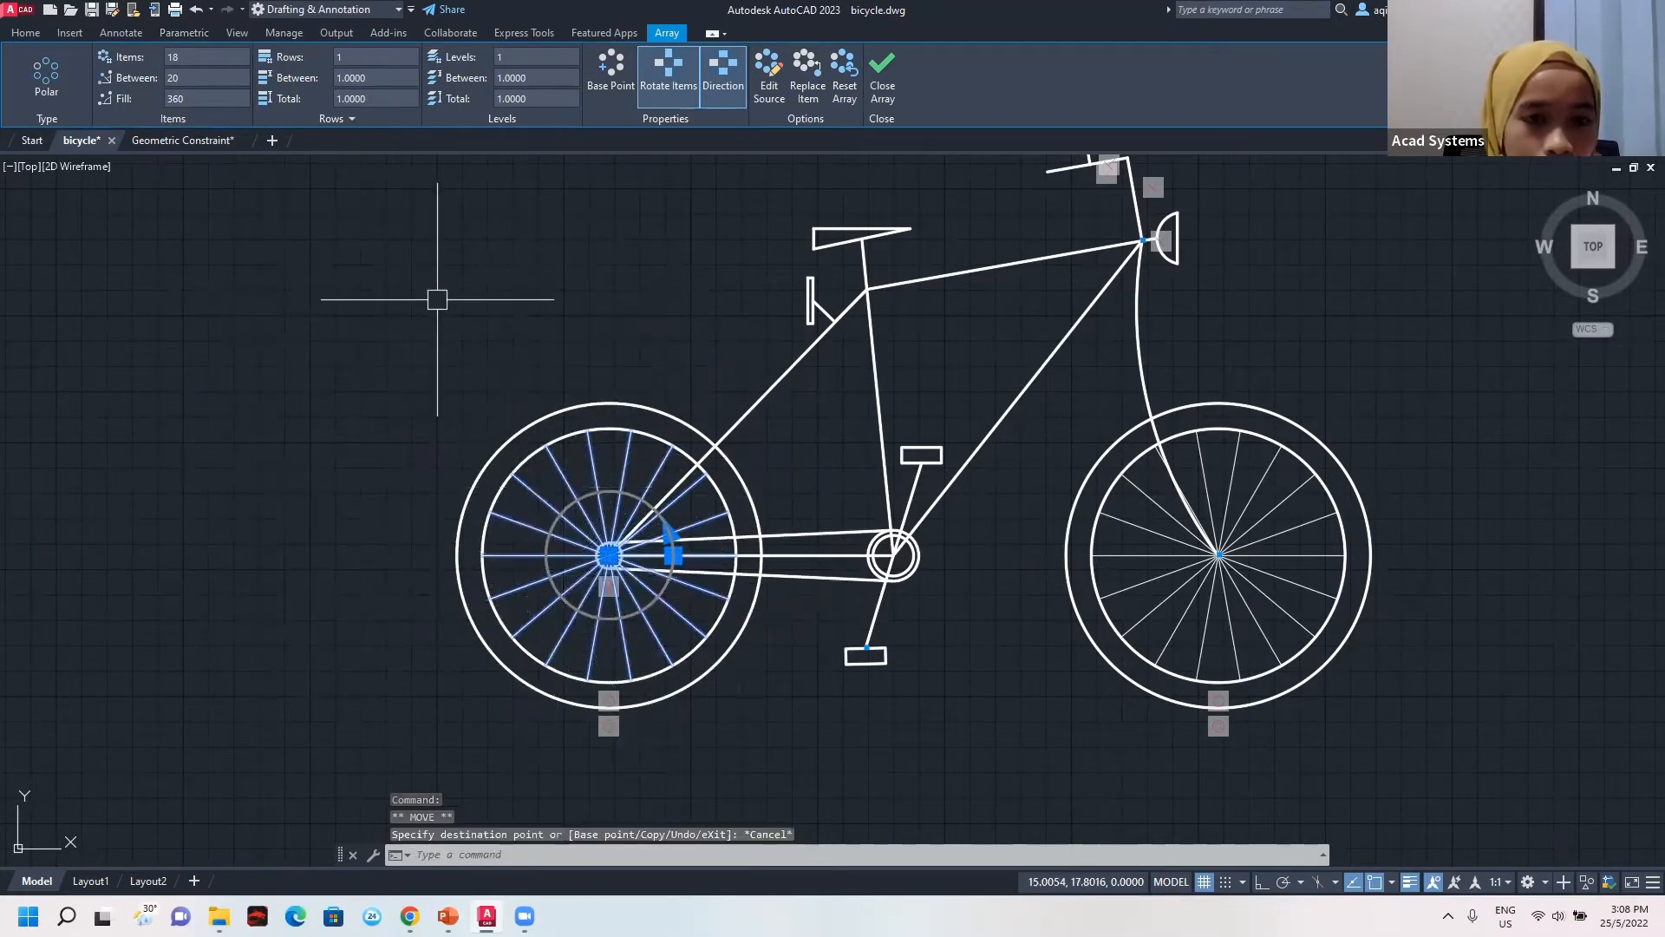
pyautogui.press('Escape')
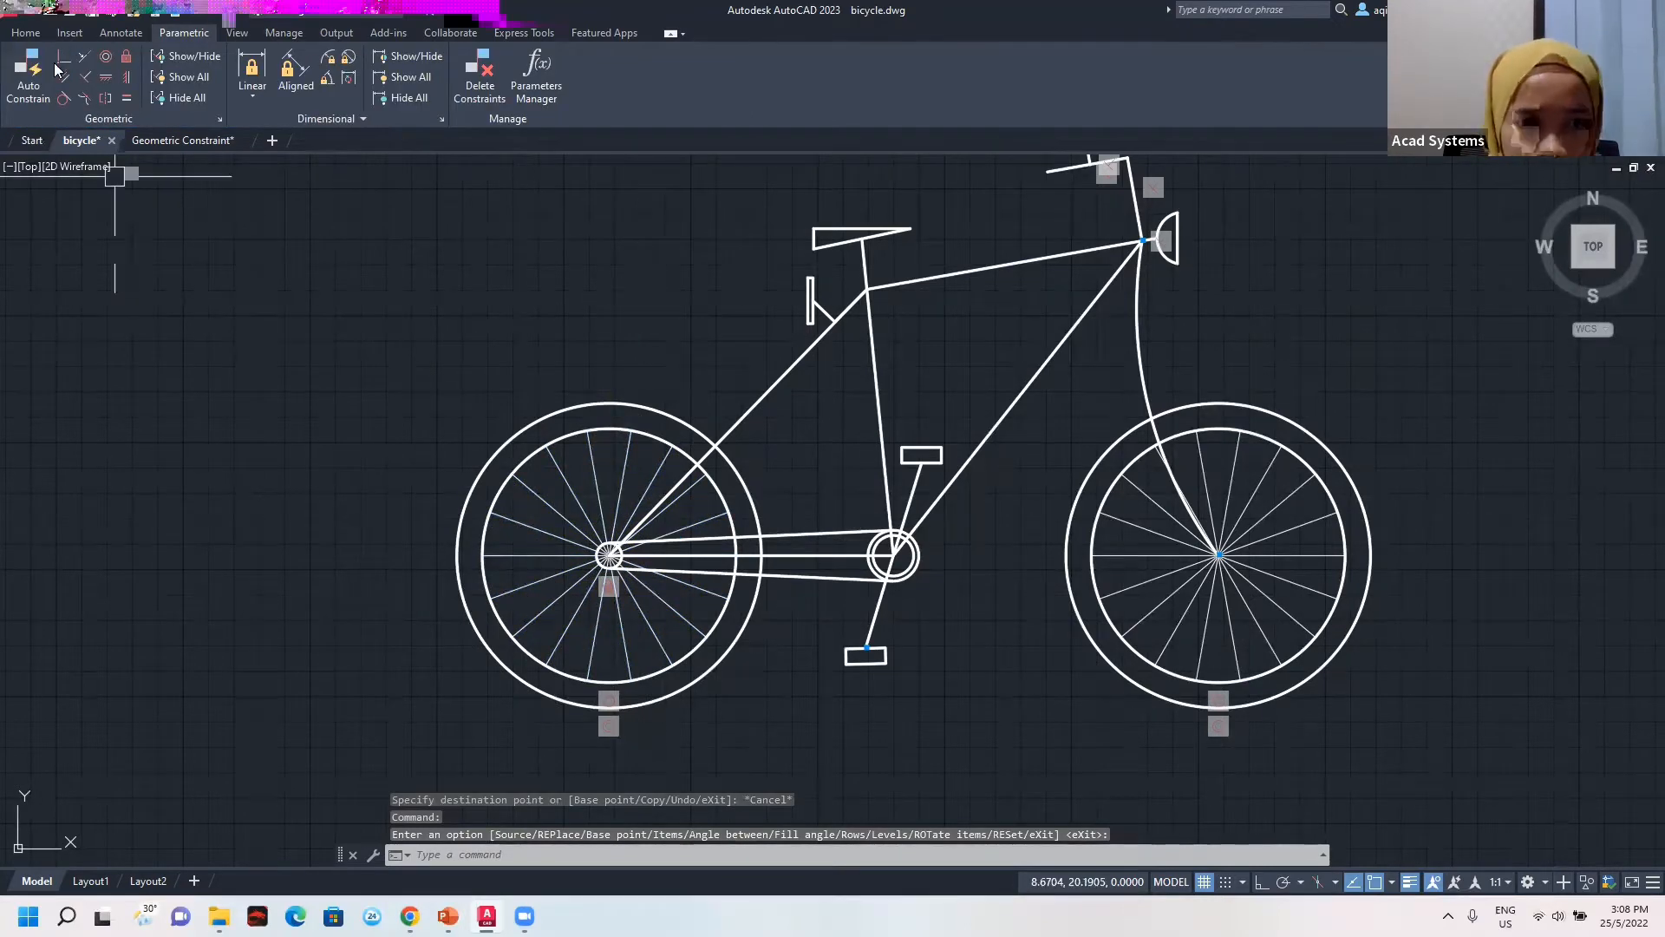
# Apply a Coincident constraint between the rear end of the diagonal frame line and the centre of the rear spoke array.
pyautogui.click(64, 58)
pyautogui.scroll(4, 598, 493)
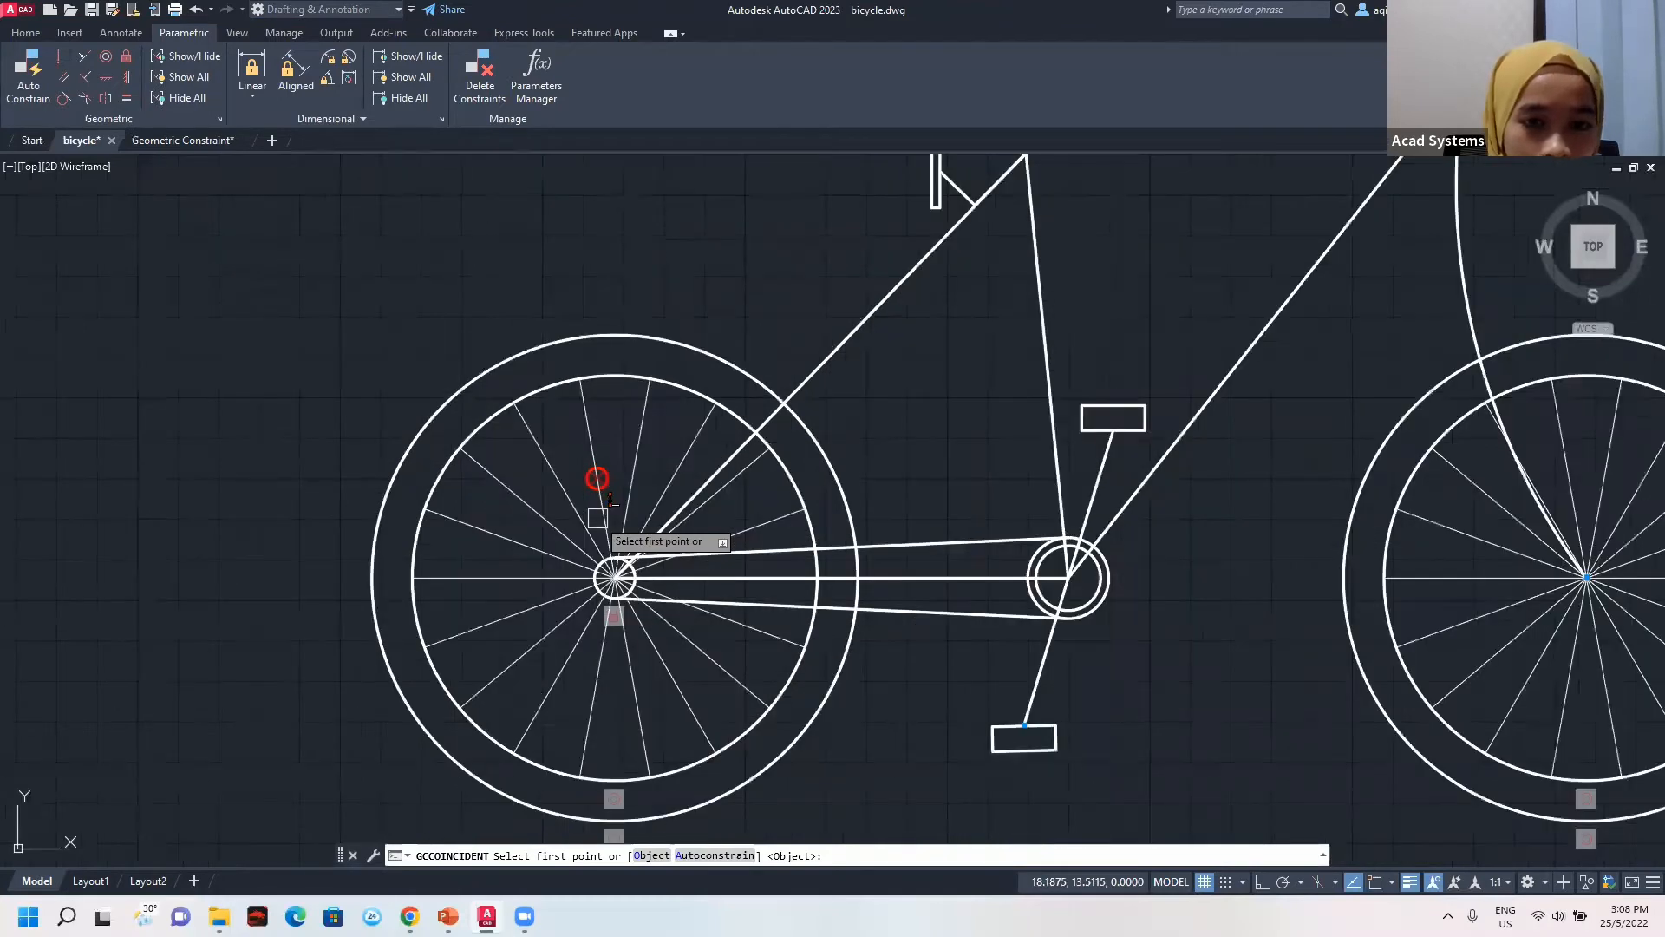
pyautogui.scroll(-3, 678, 282)
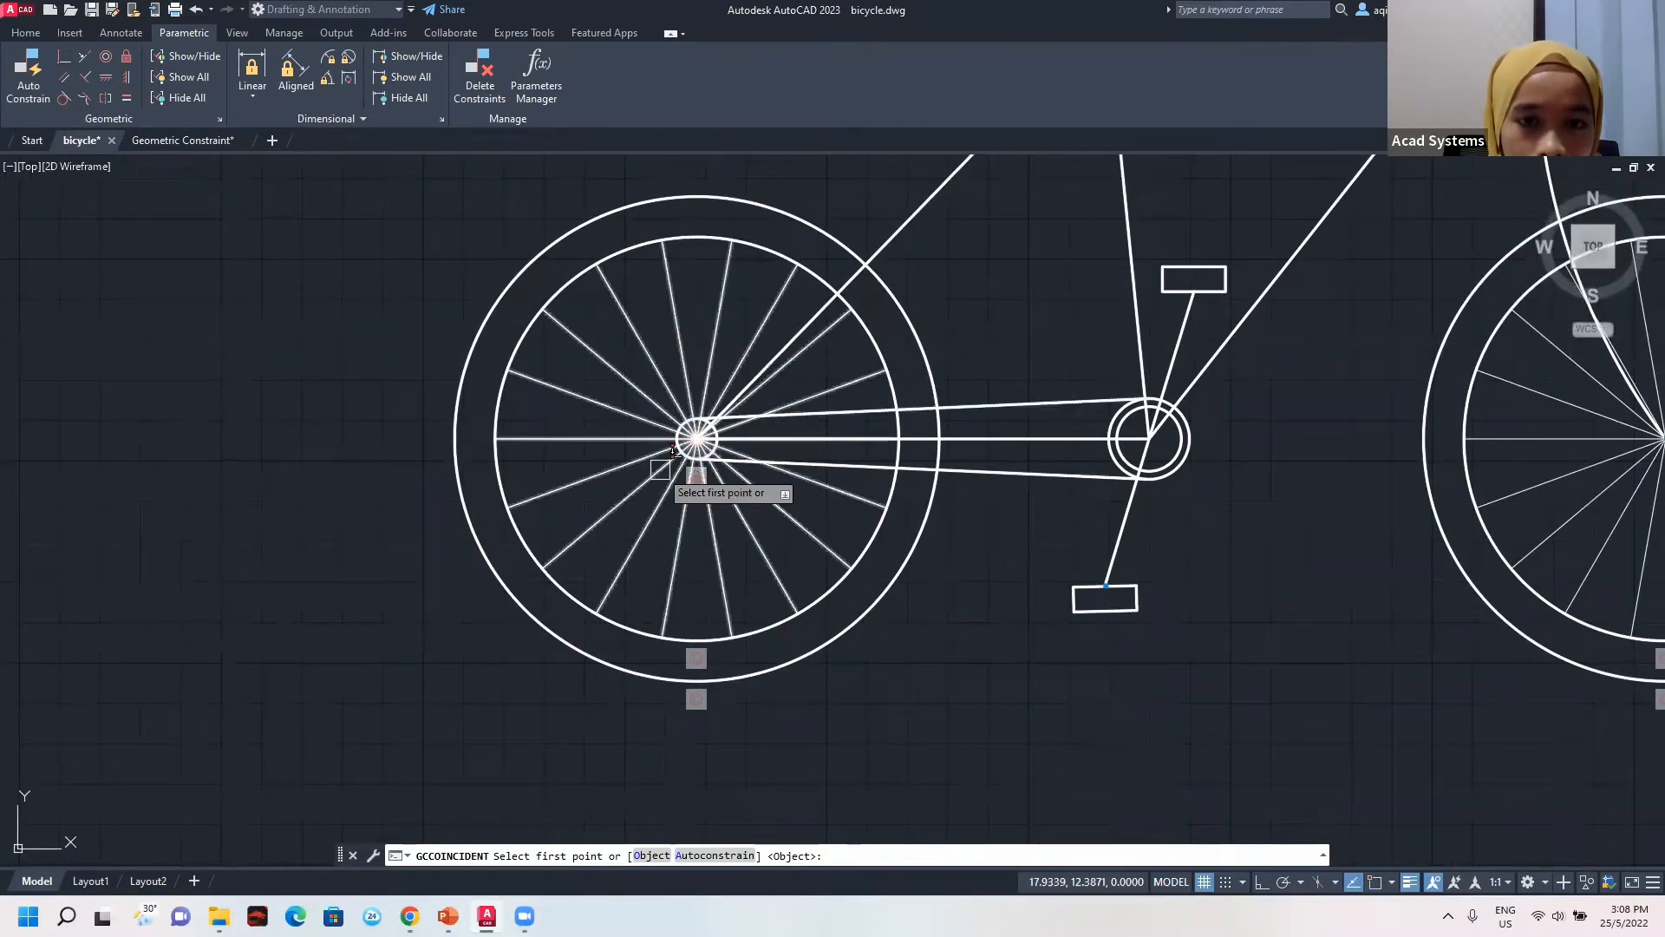
pyautogui.click(704, 416)
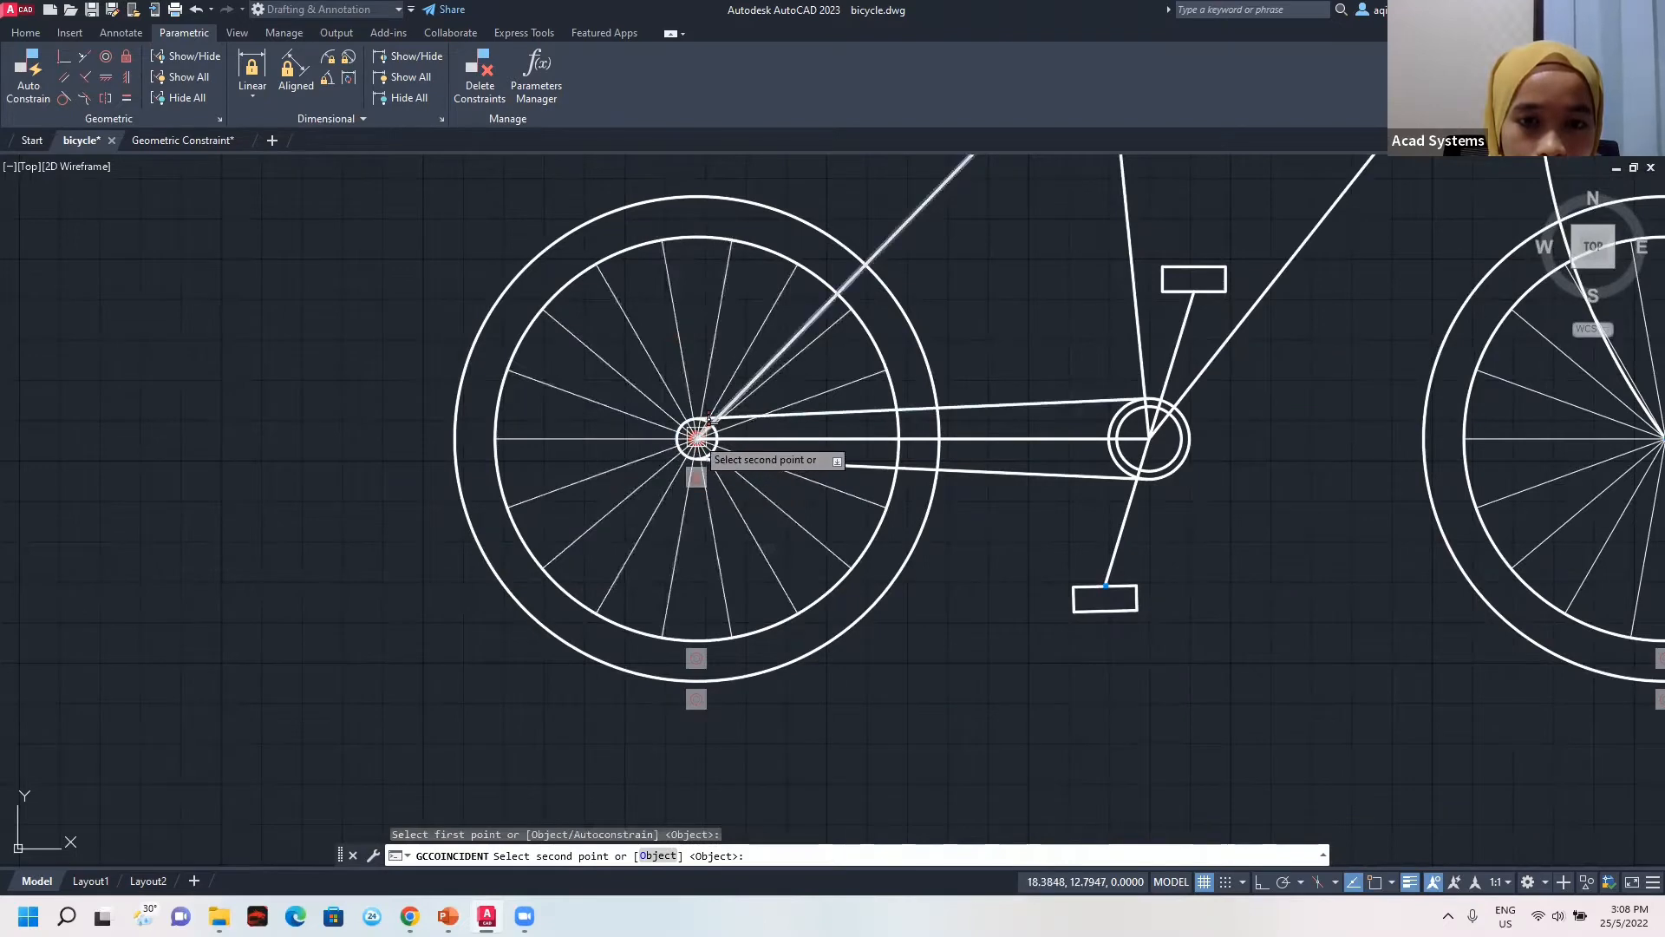
pyautogui.press('Escape')
pyautogui.click(79, 57)
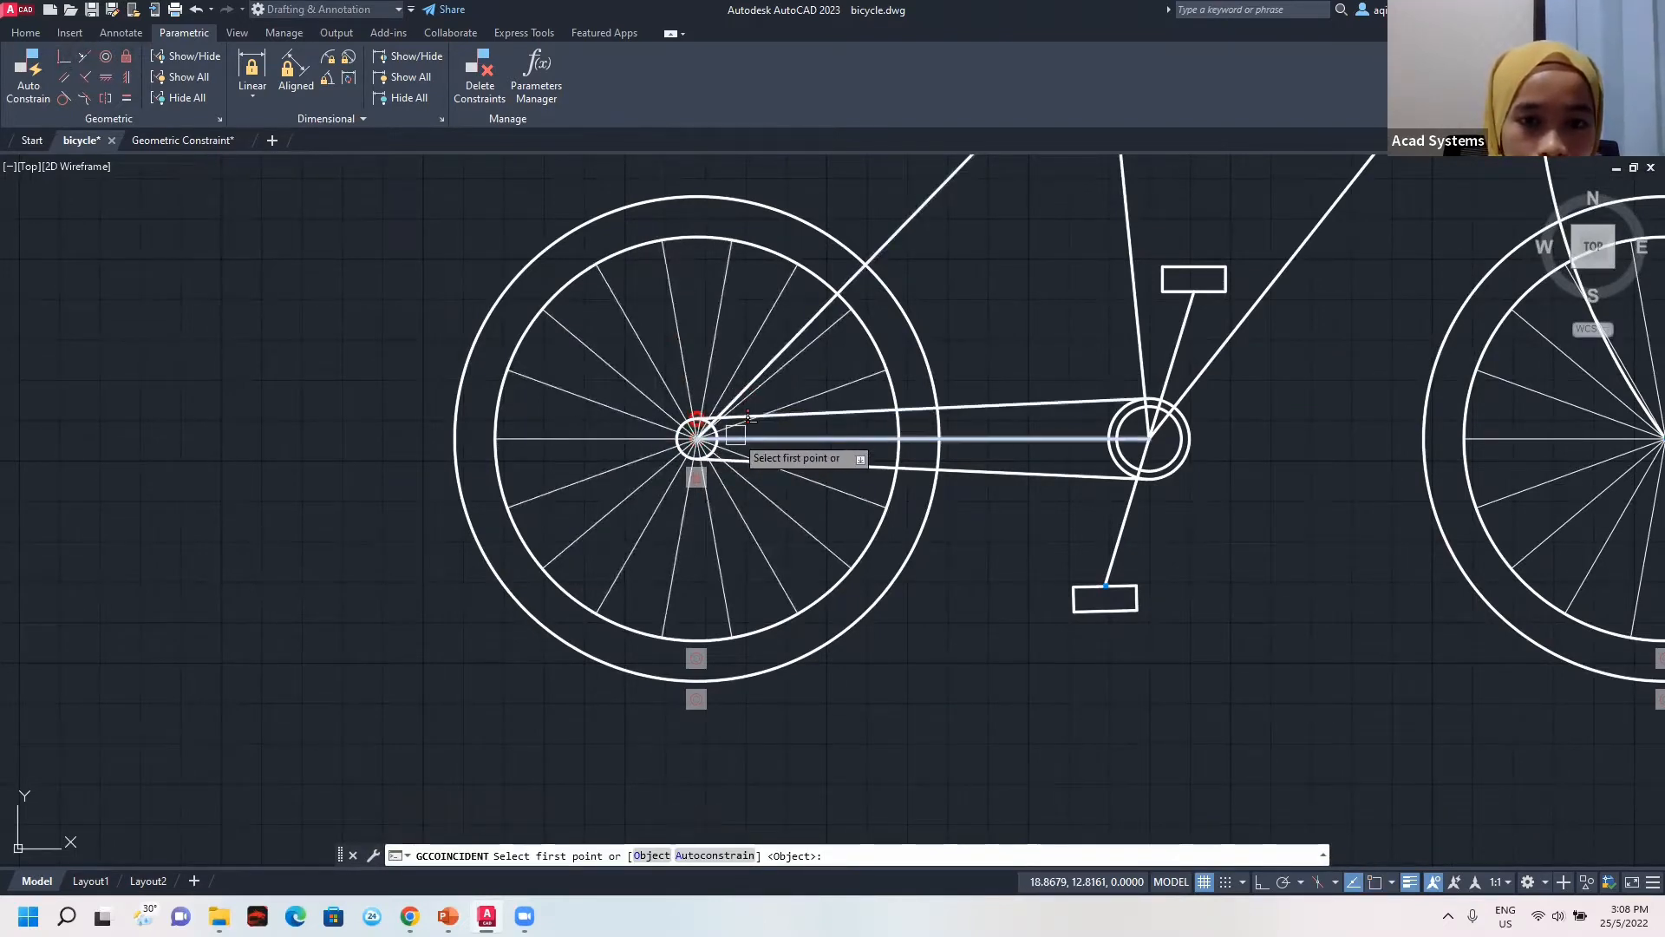
pyautogui.click(737, 378)
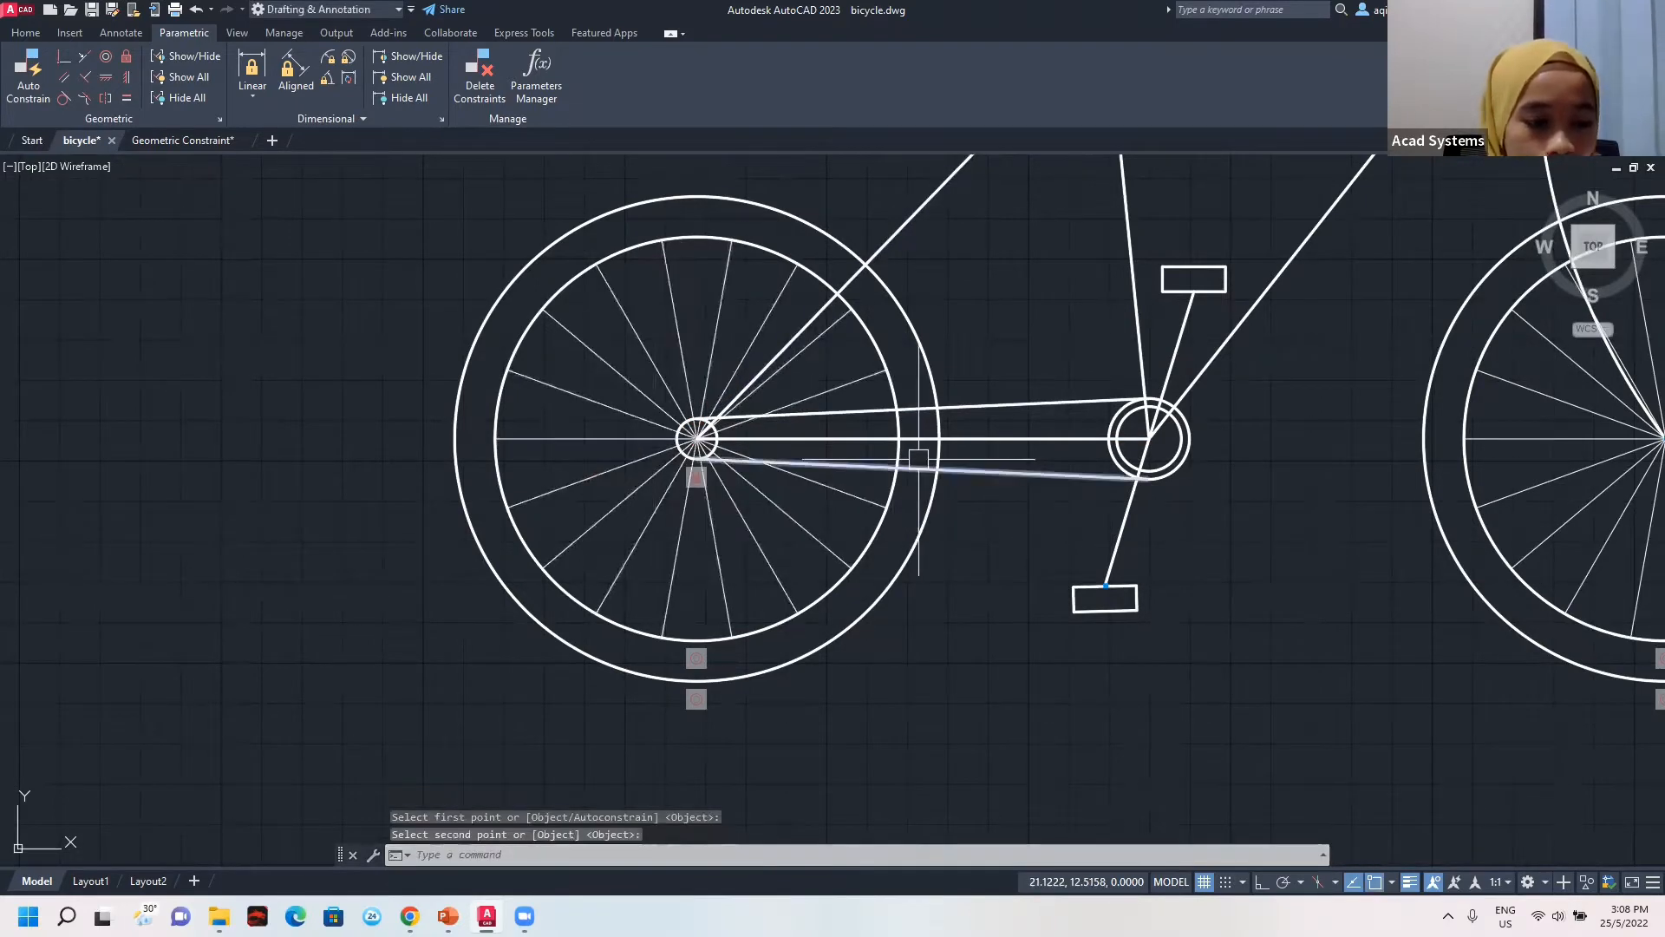
pyautogui.press('Escape')
# Try moving the rear spoke array by its centre to test its link to the diagonal frame line.
pyautogui.click(598, 590)
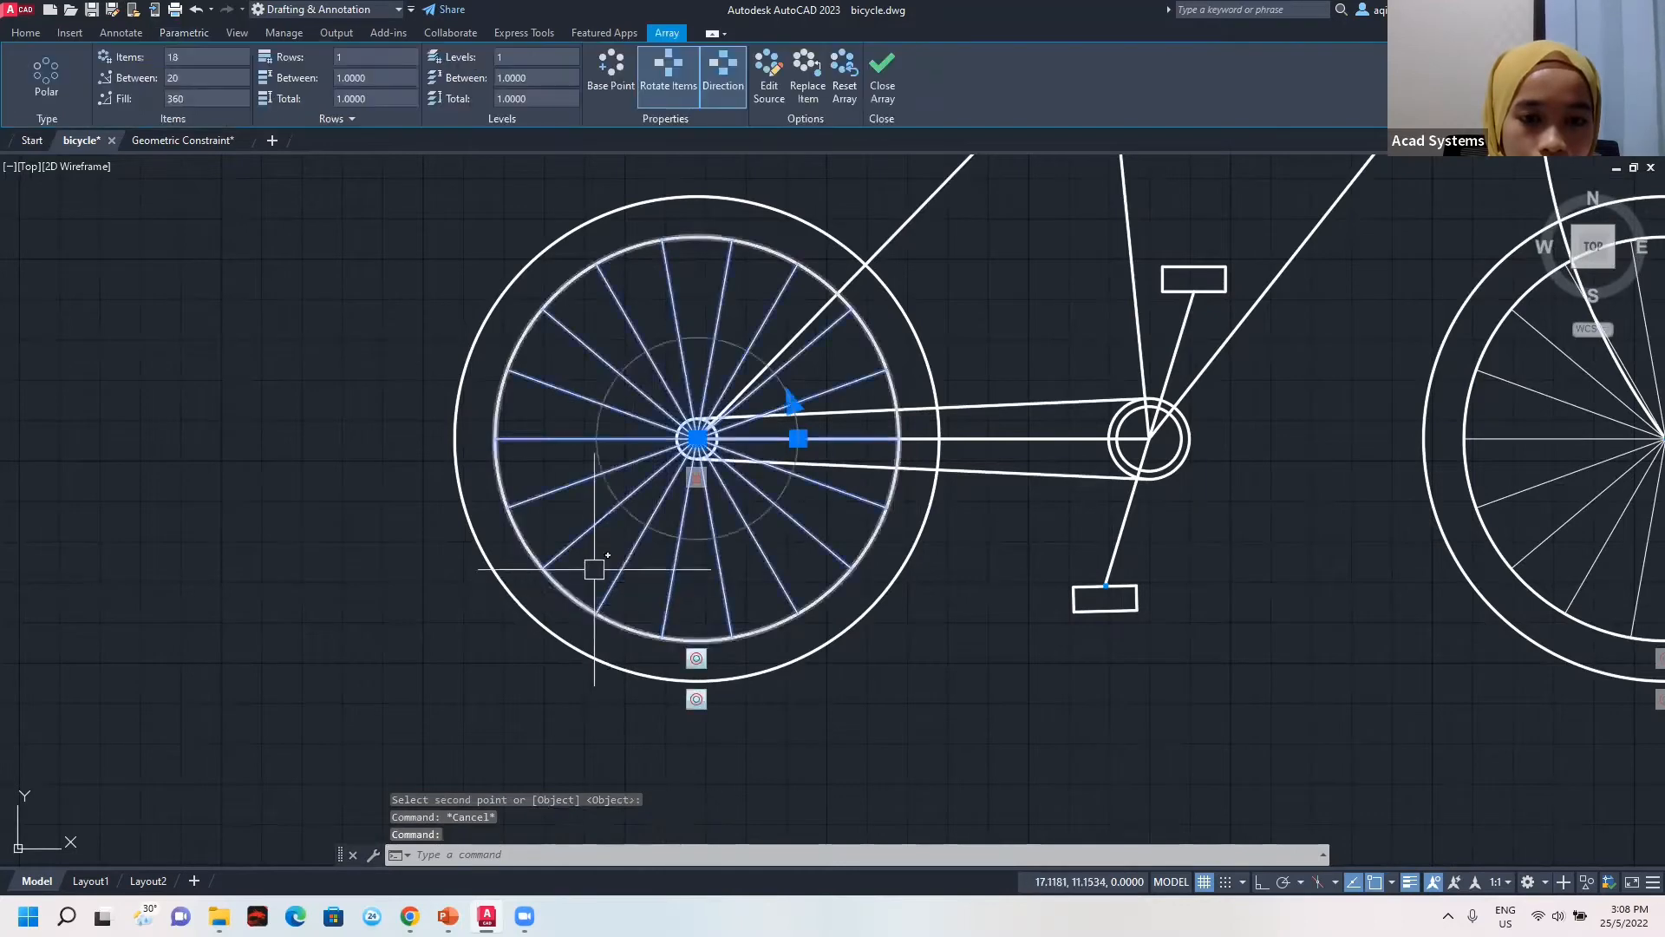
pyautogui.click(698, 437)
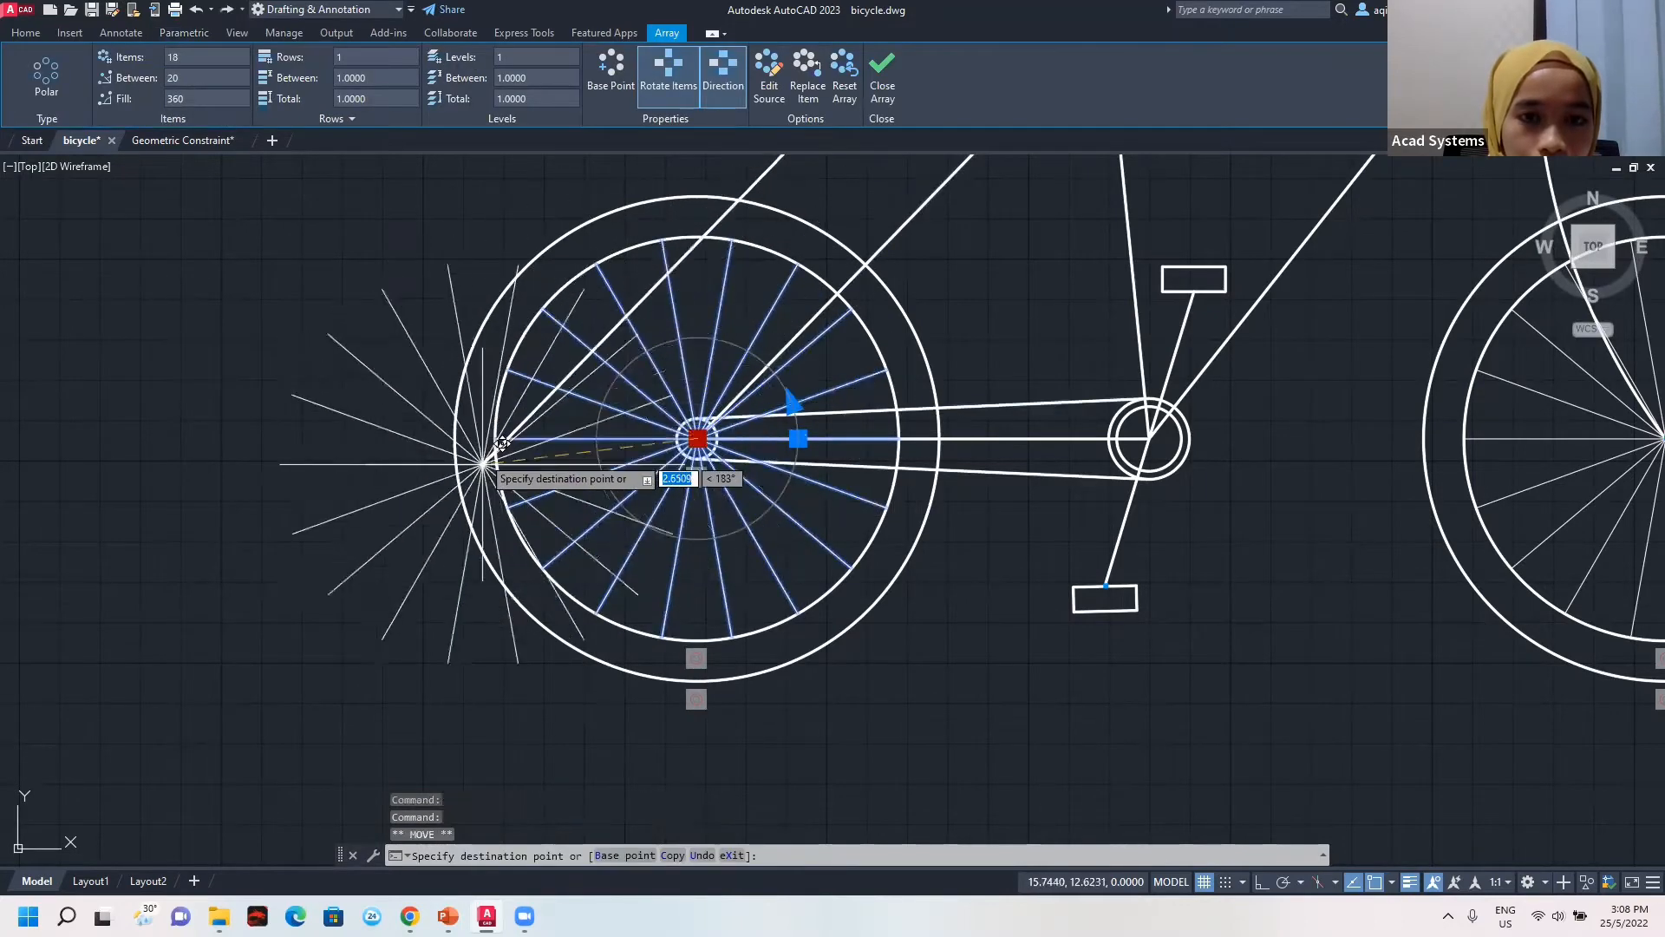
pyautogui.press('Escape')
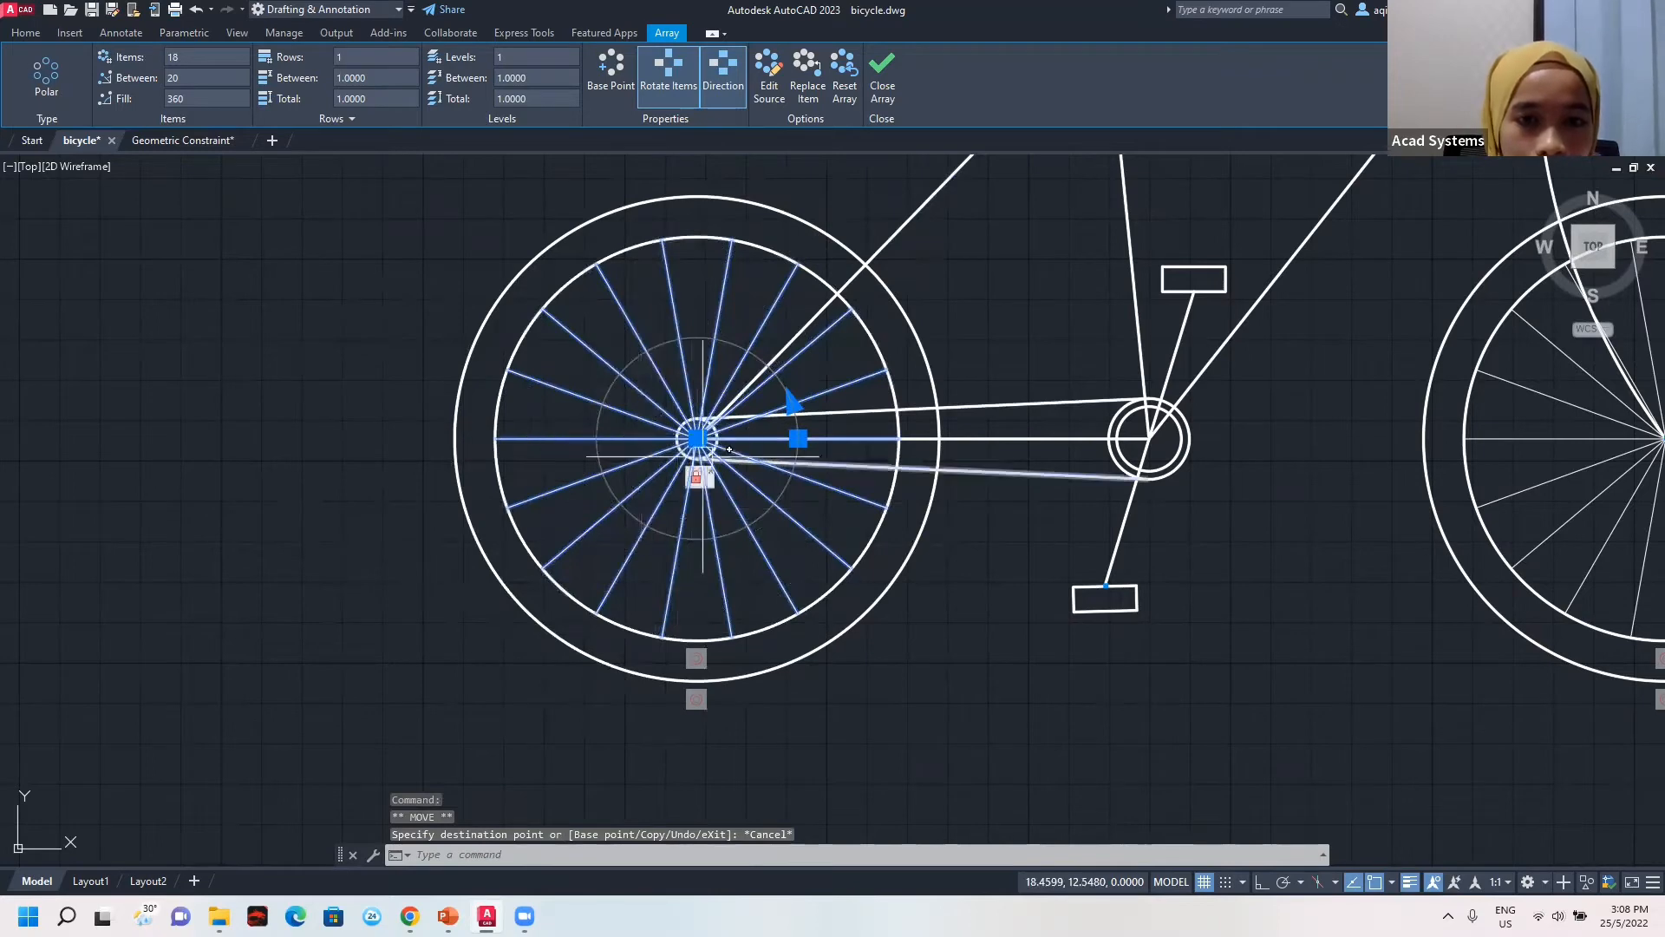
pyautogui.press('Escape')
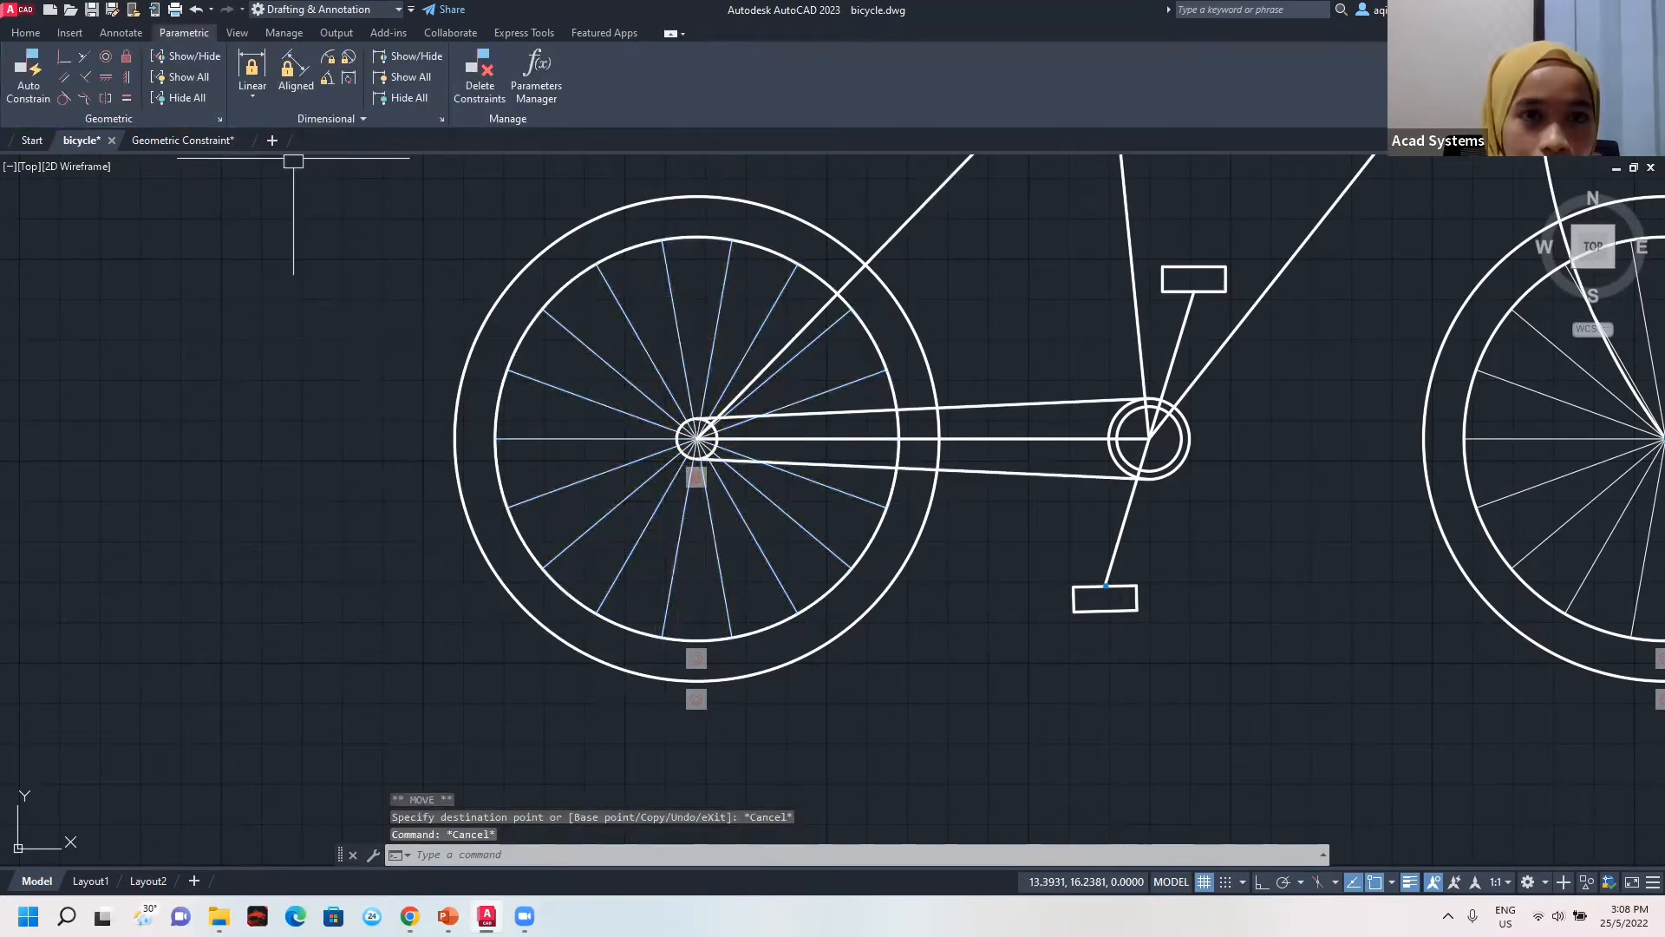
# Apply a Coincident constraint between the rear end of the middle horizontal frame line and the centre of the rear spoke array.
pyautogui.click(103, 54)
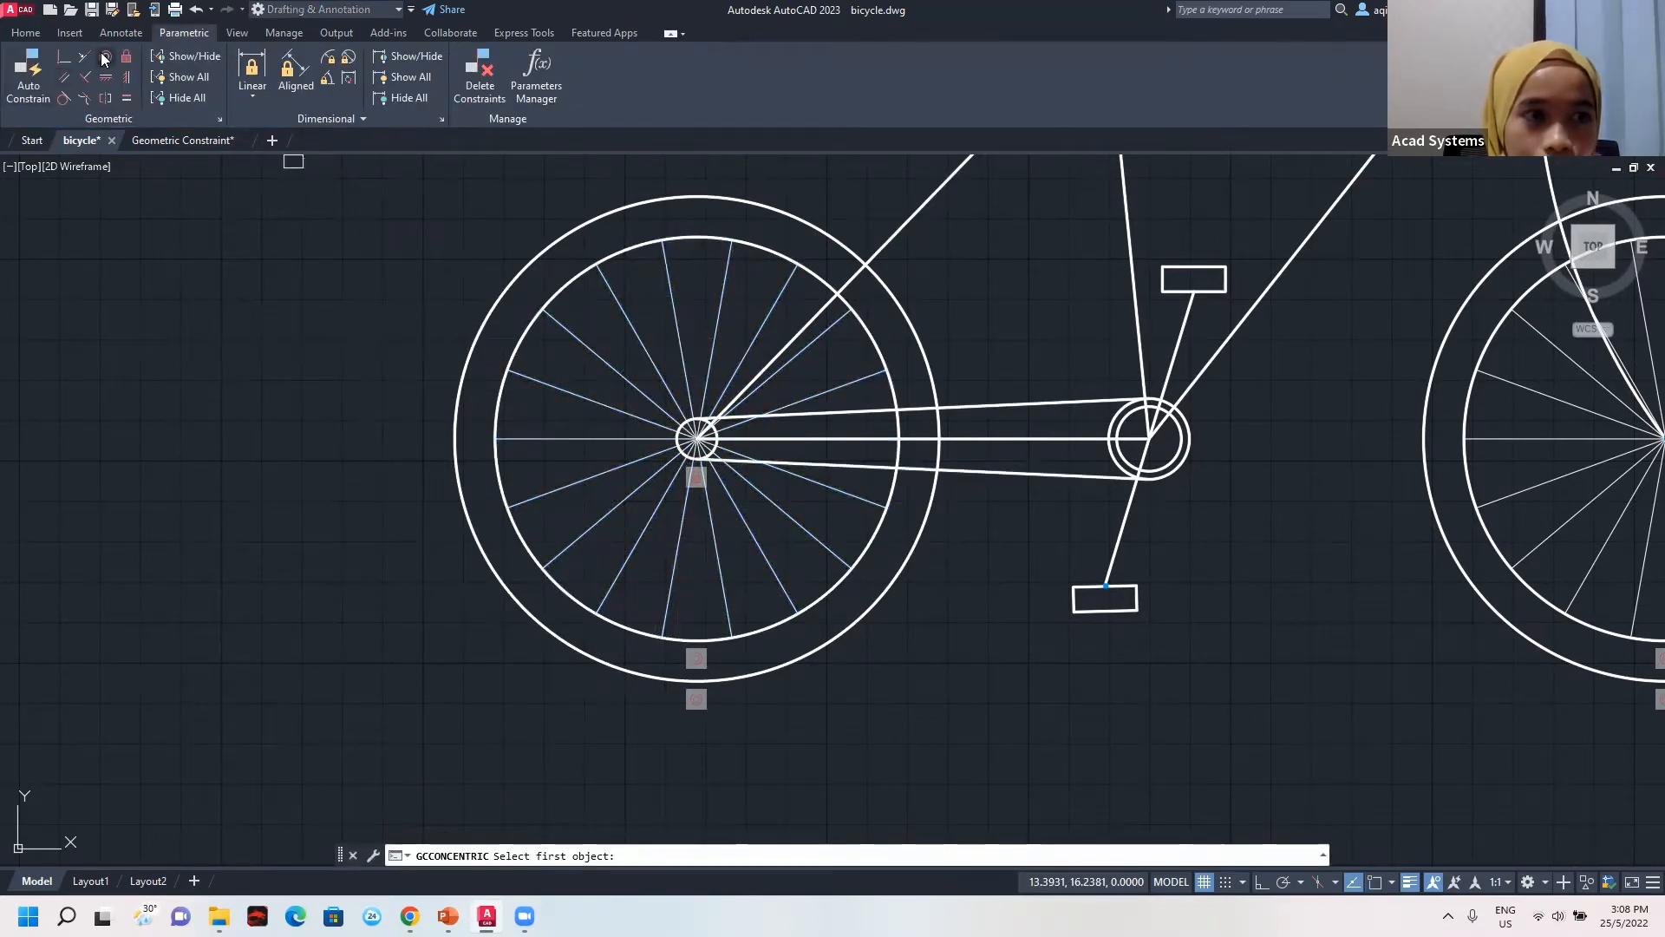
pyautogui.click(65, 58)
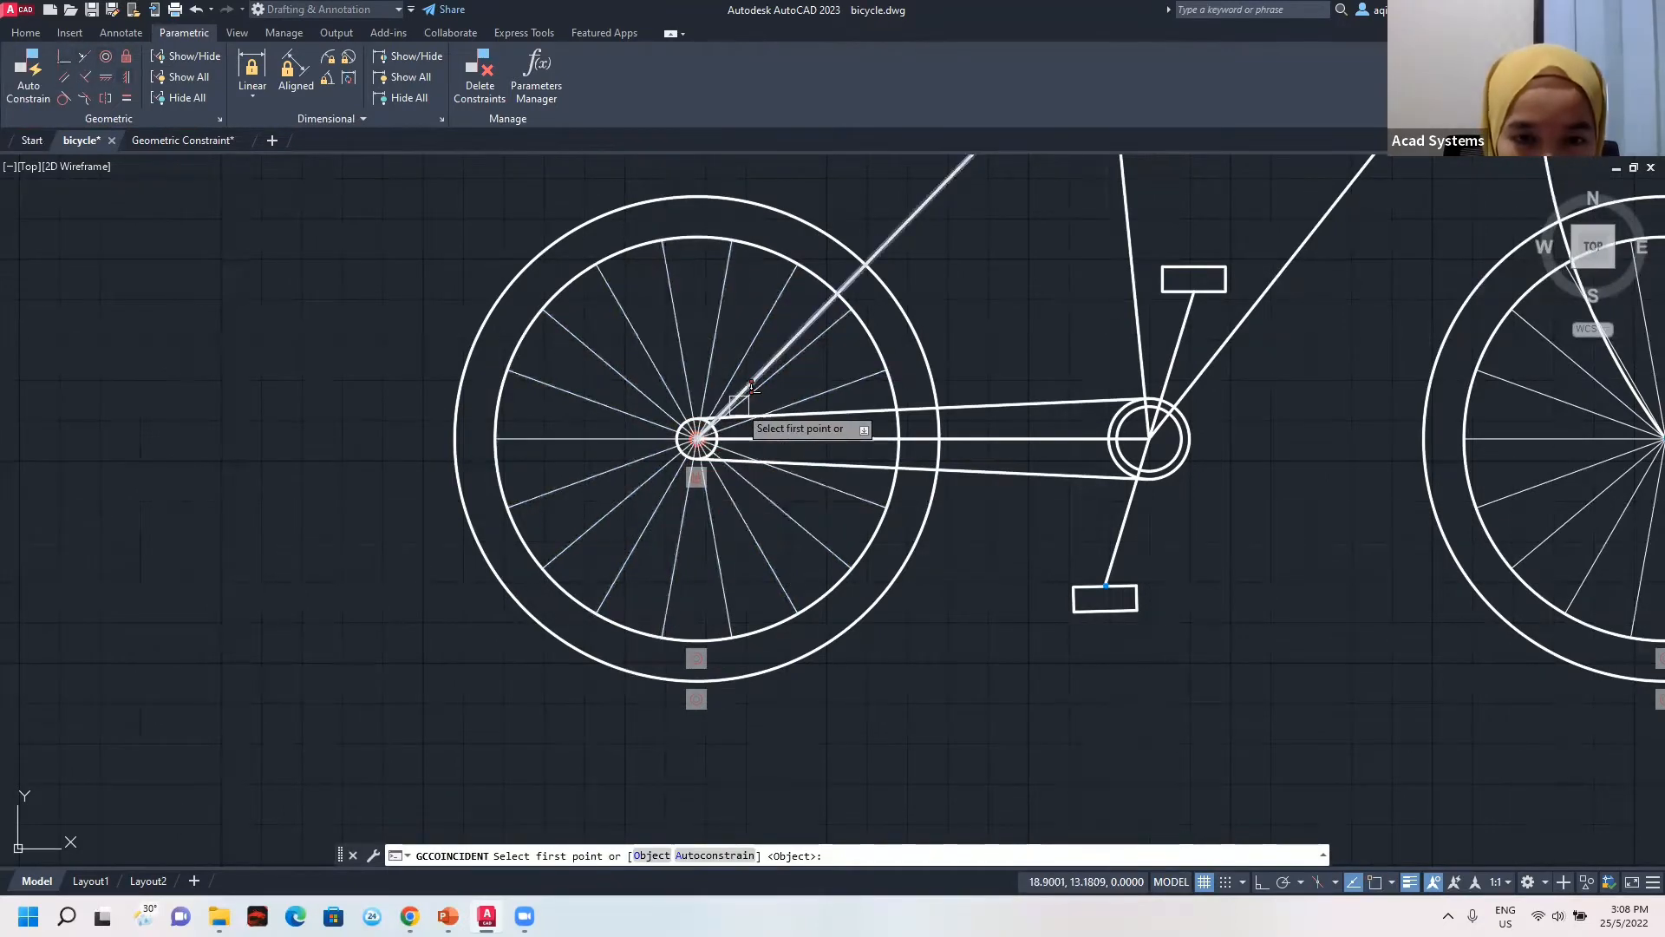
pyautogui.scroll(2, 742, 408)
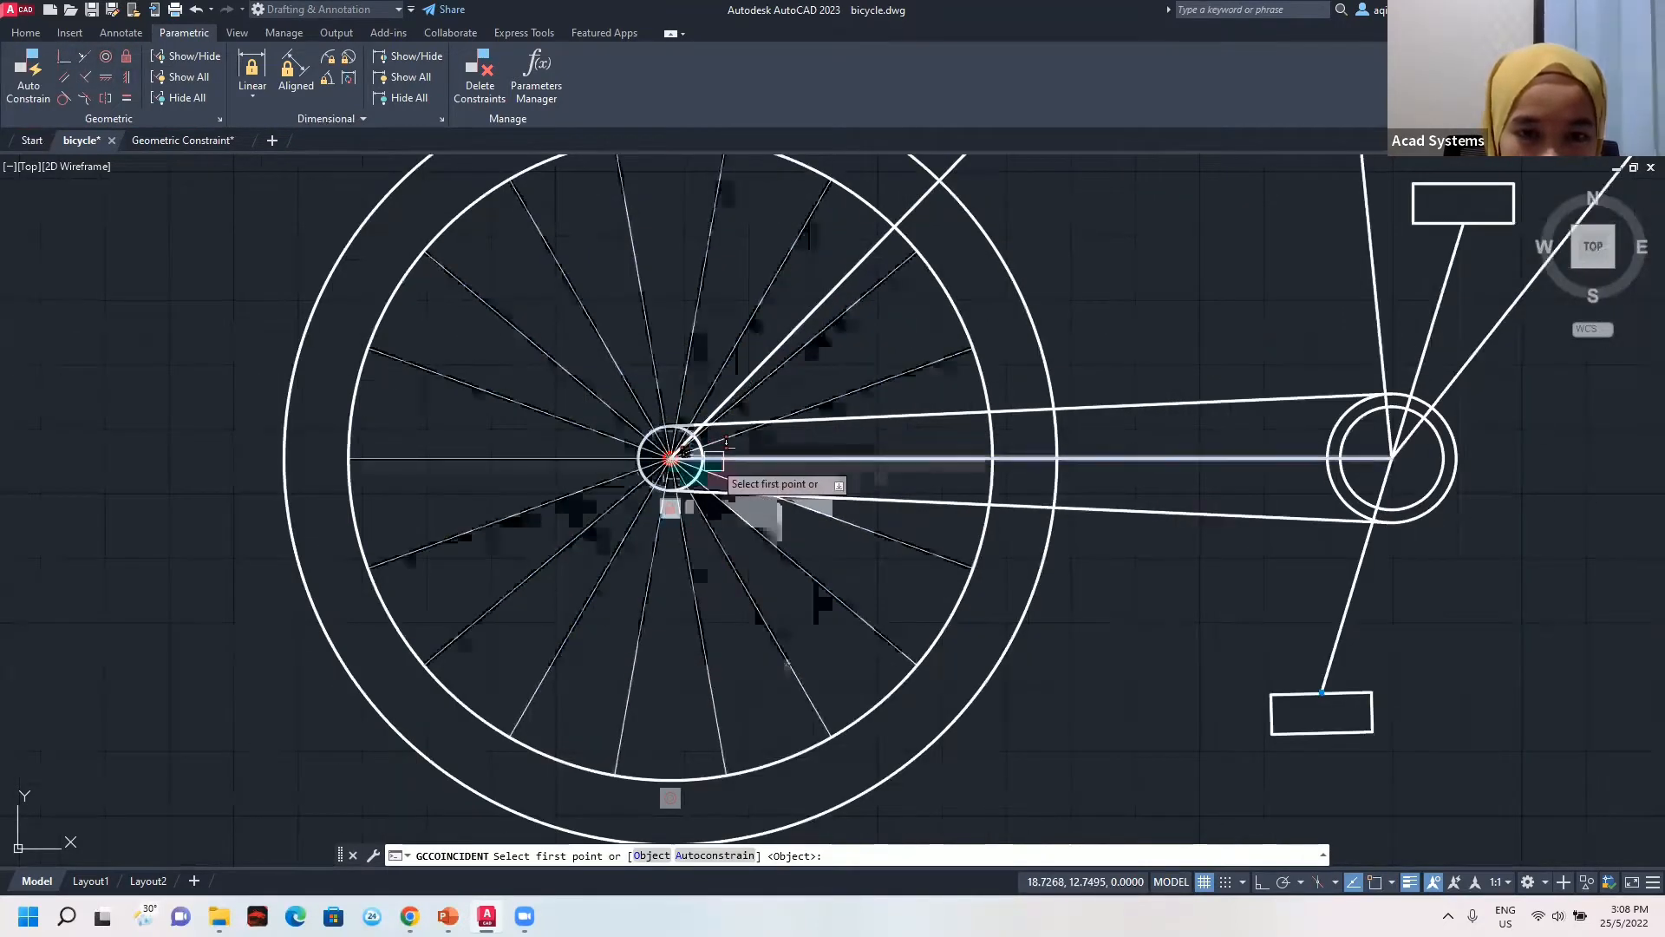
pyautogui.click(718, 460)
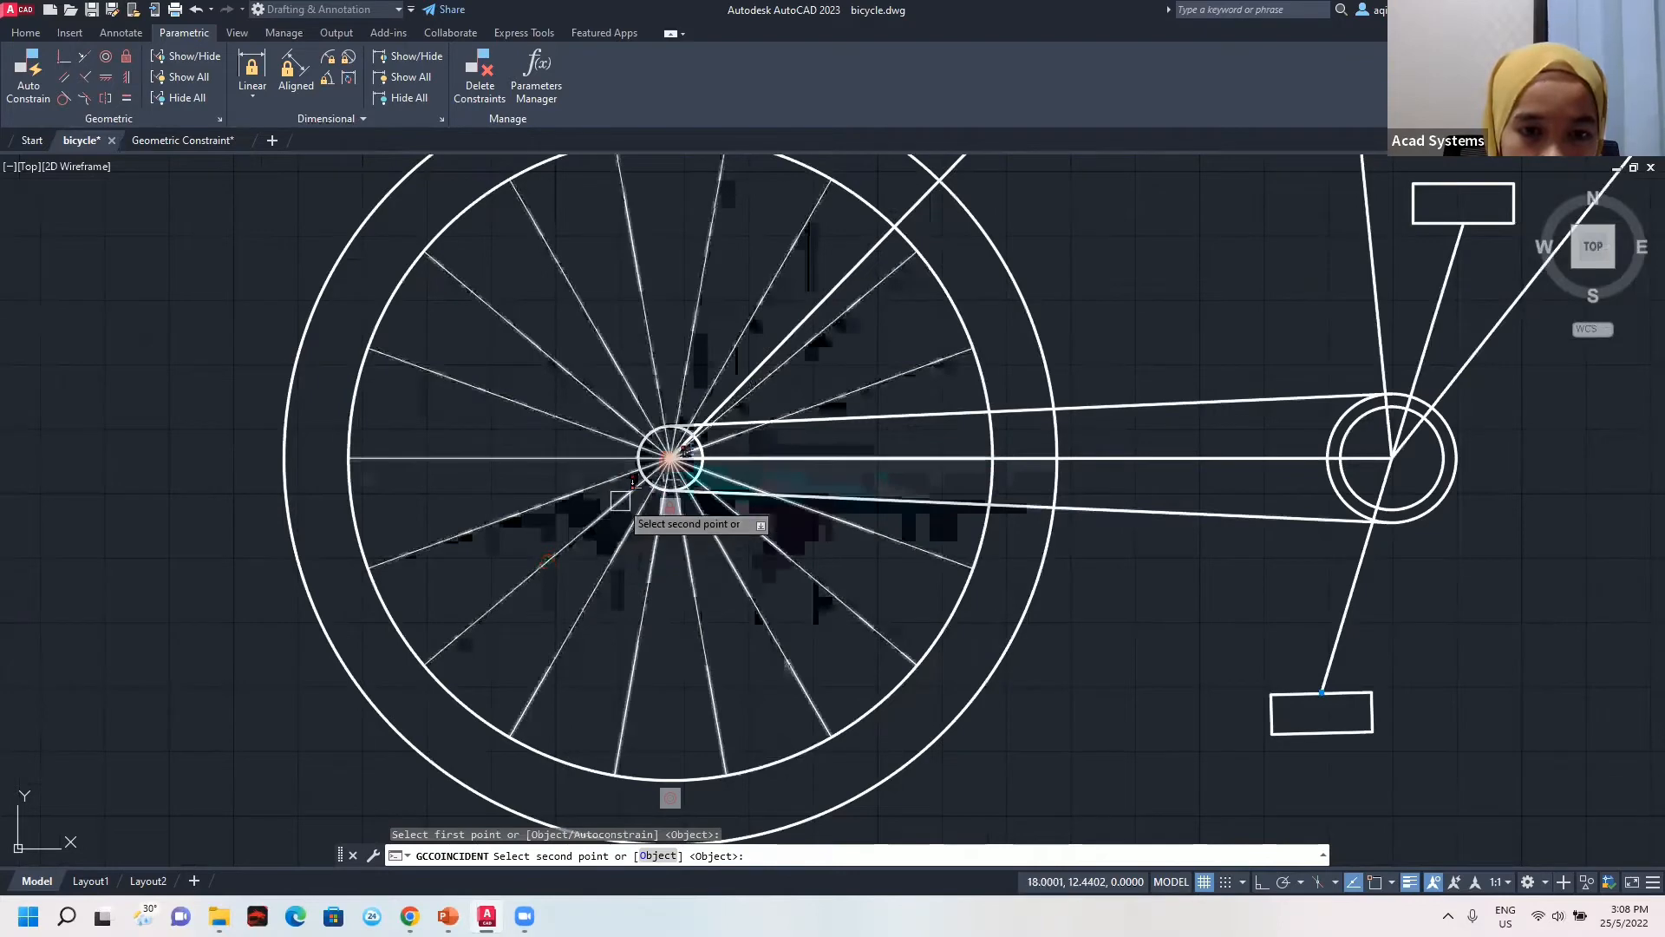
pyautogui.click(621, 500)
# Try moving the rear spoke array by its centre to test its link to both frame lines.
pyautogui.click(670, 457)
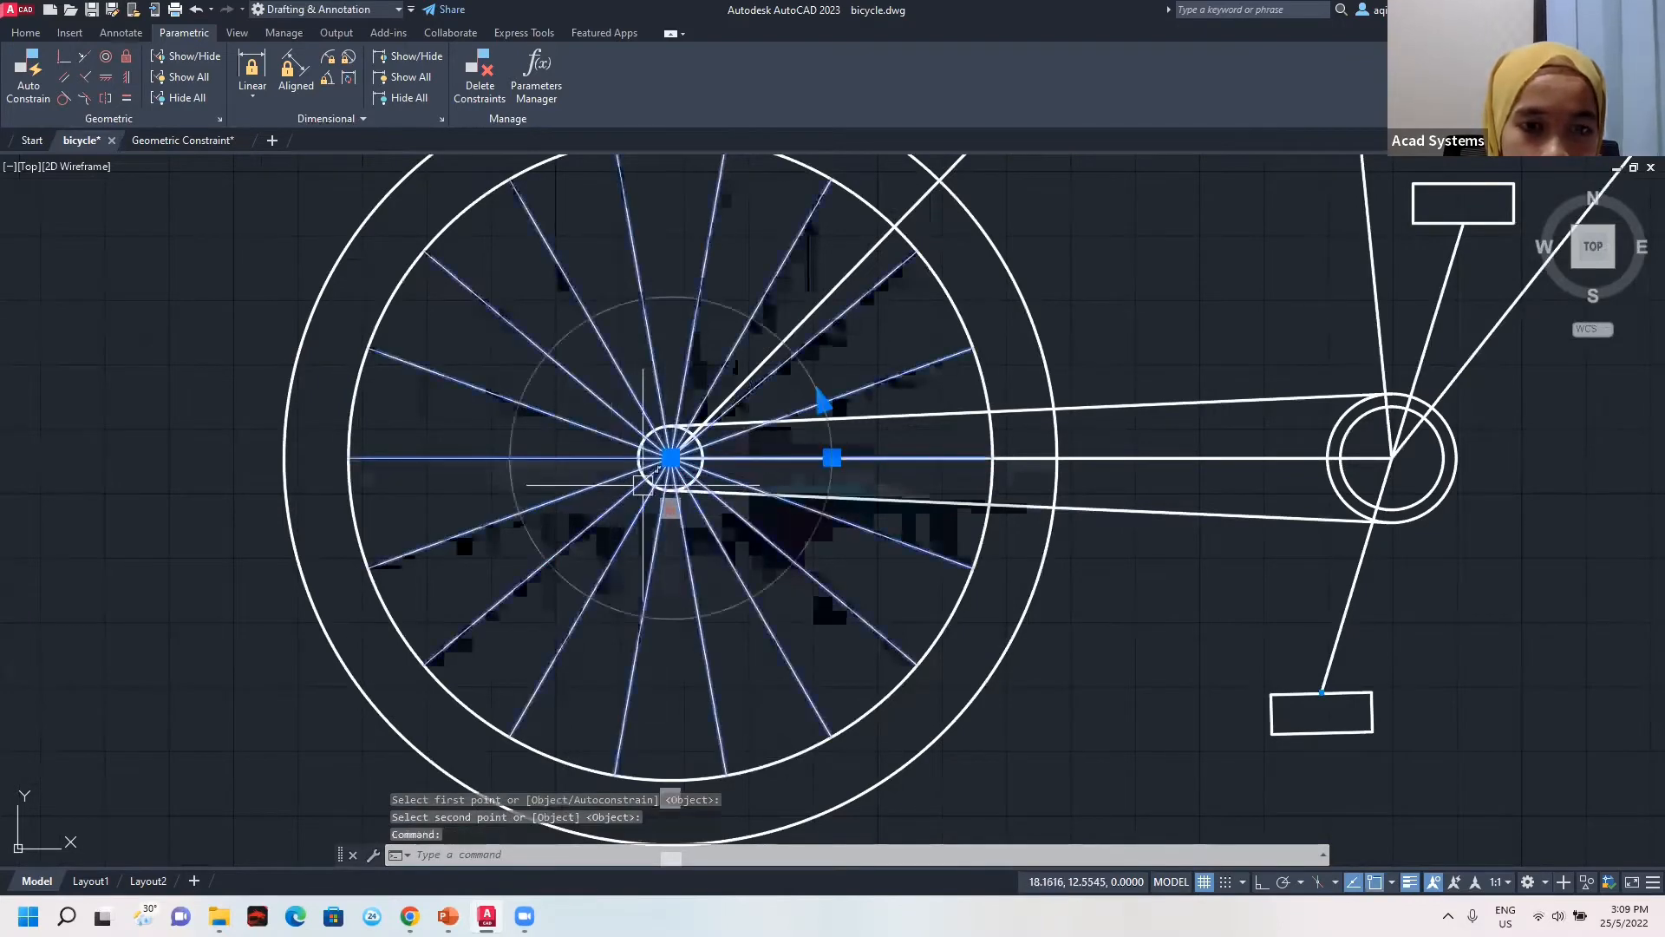
pyautogui.click(670, 457)
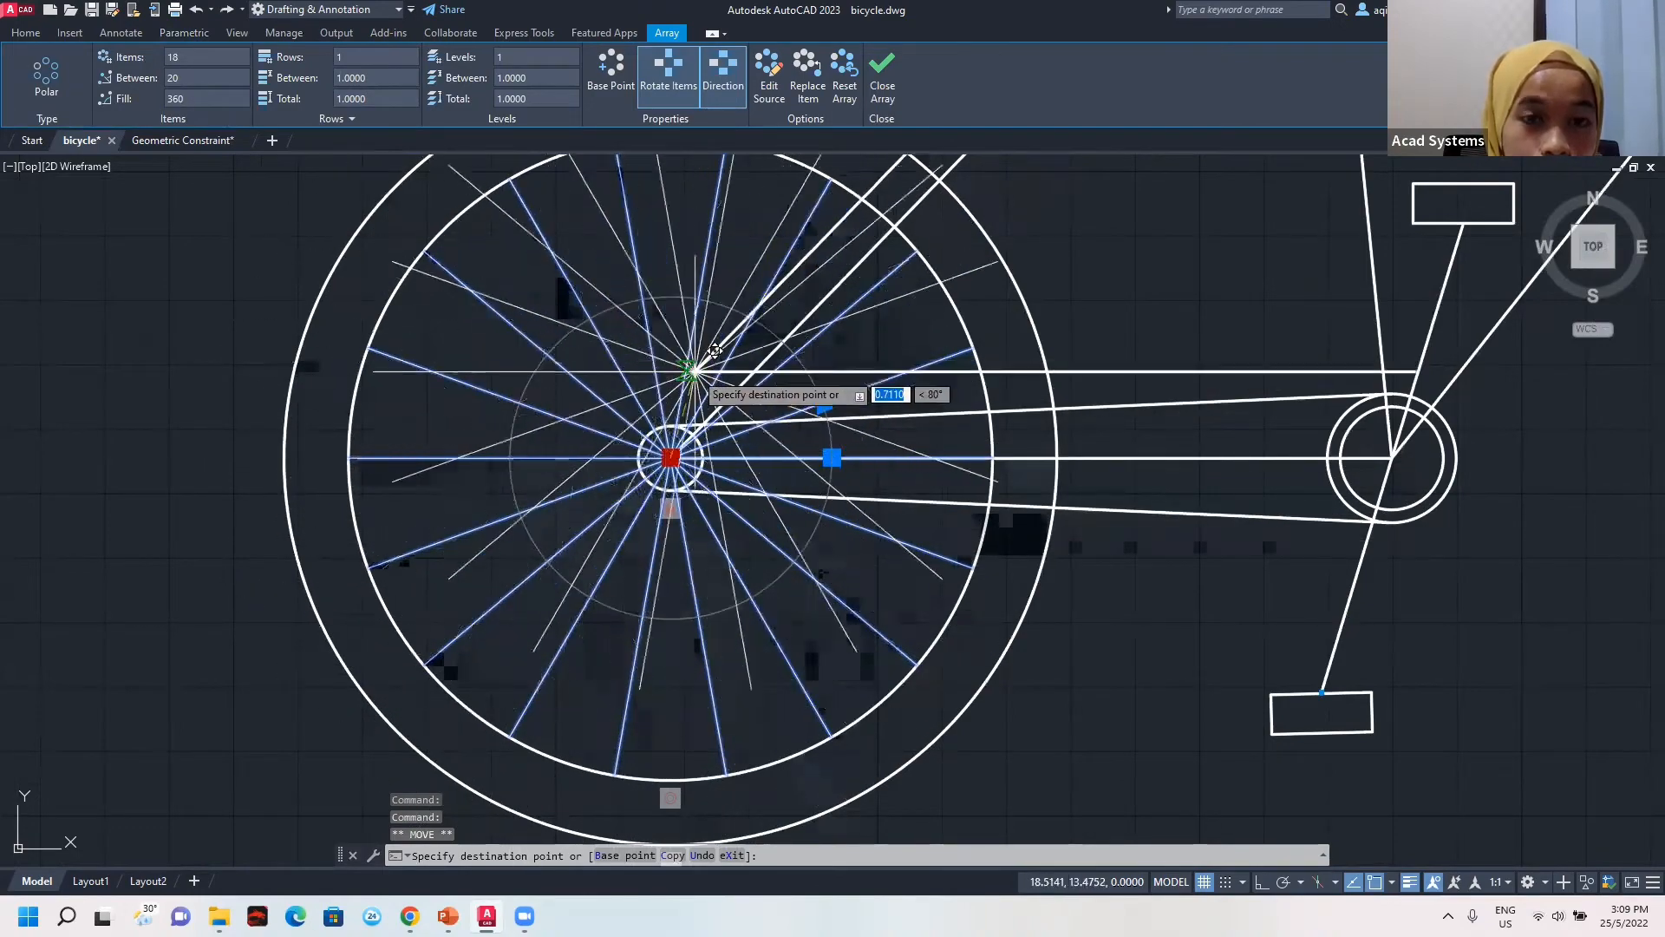
pyautogui.press('Escape')
pyautogui.scroll(2, 490, 442)
pyautogui.scroll(-4, 495, 436)
pyautogui.moveTo(500, 434); pyautogui.dragTo(465, 456, button='middle')
pyautogui.click(882, 83)
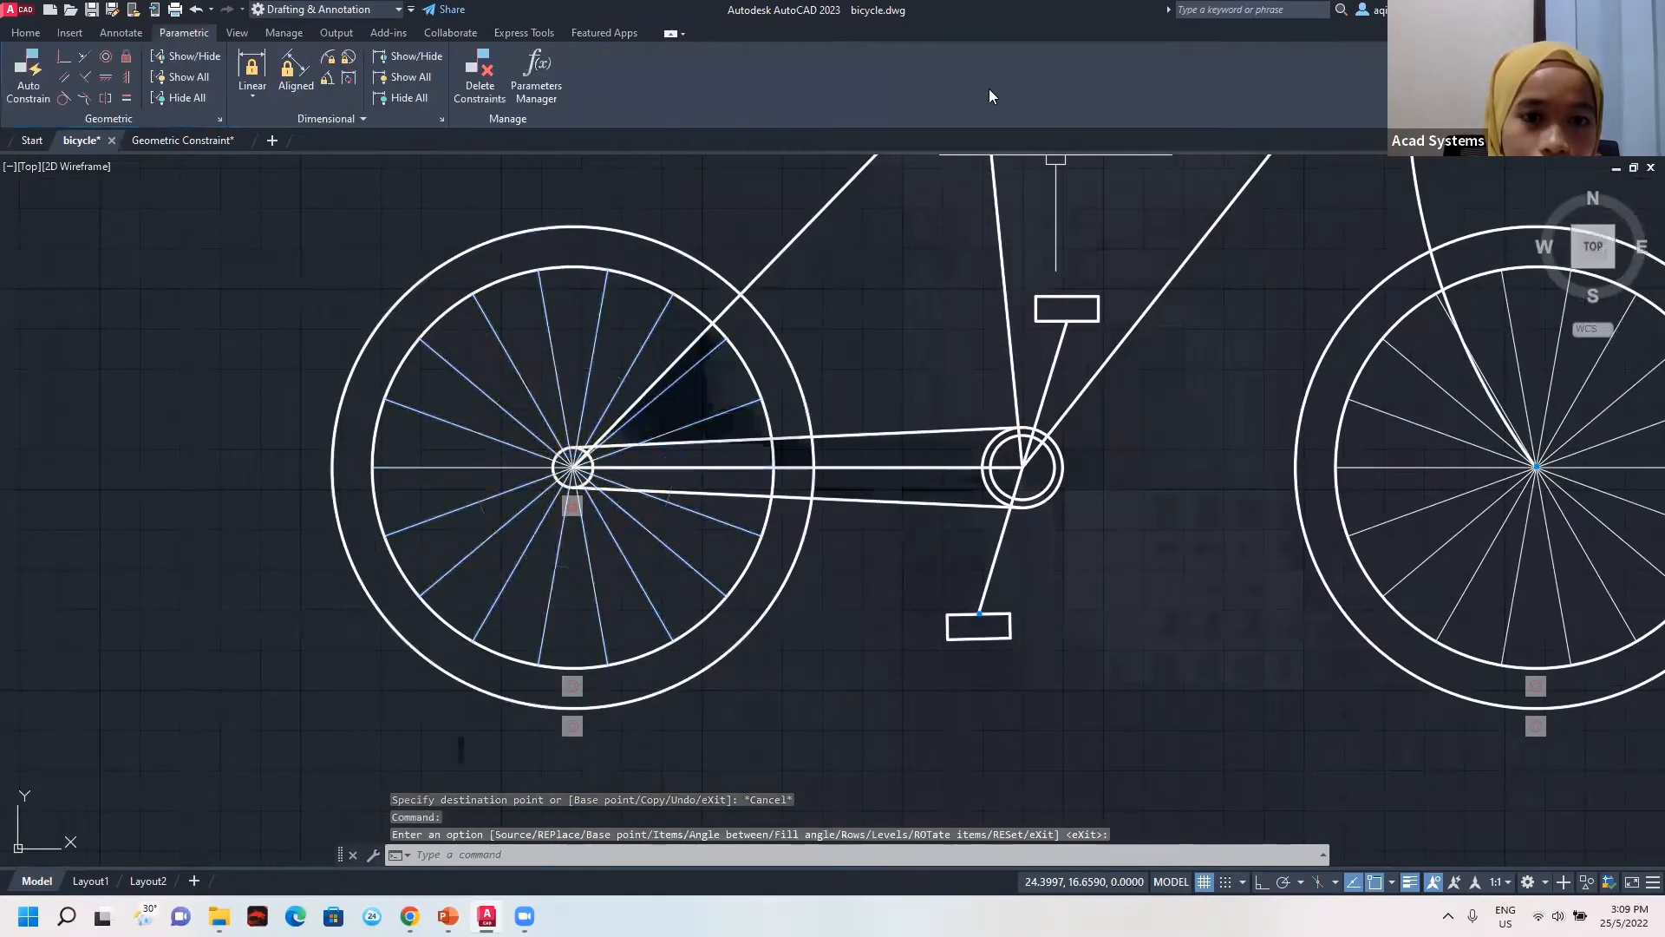
pyautogui.click(101, 58)
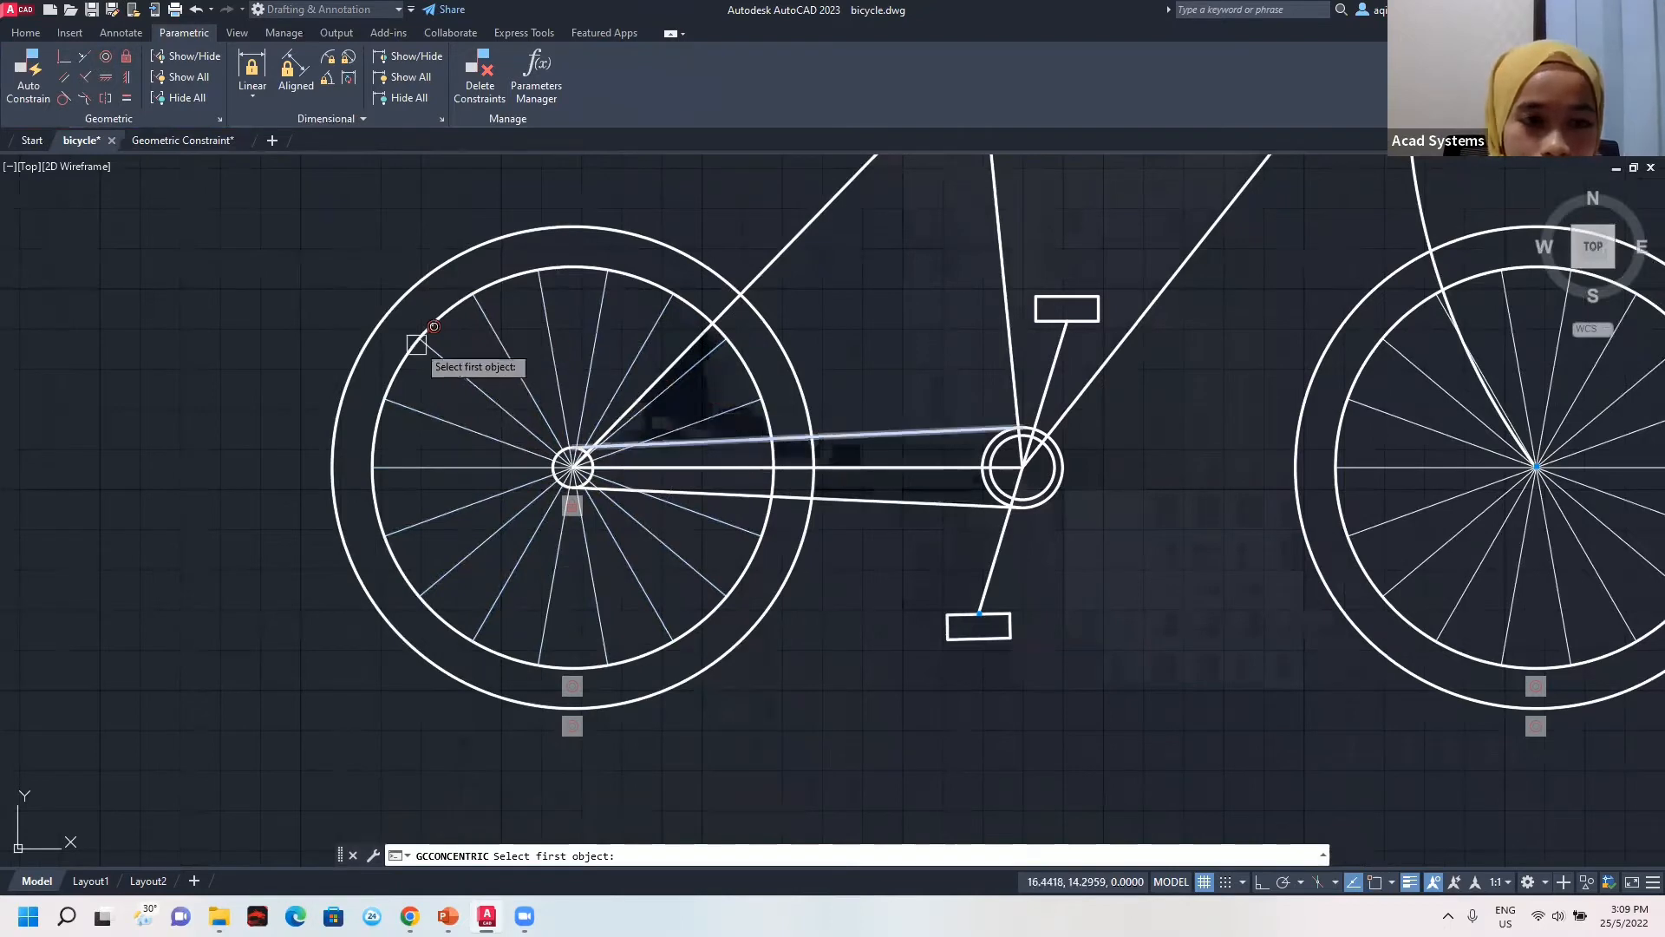
pyautogui.click(471, 432)
pyautogui.click(378, 450)
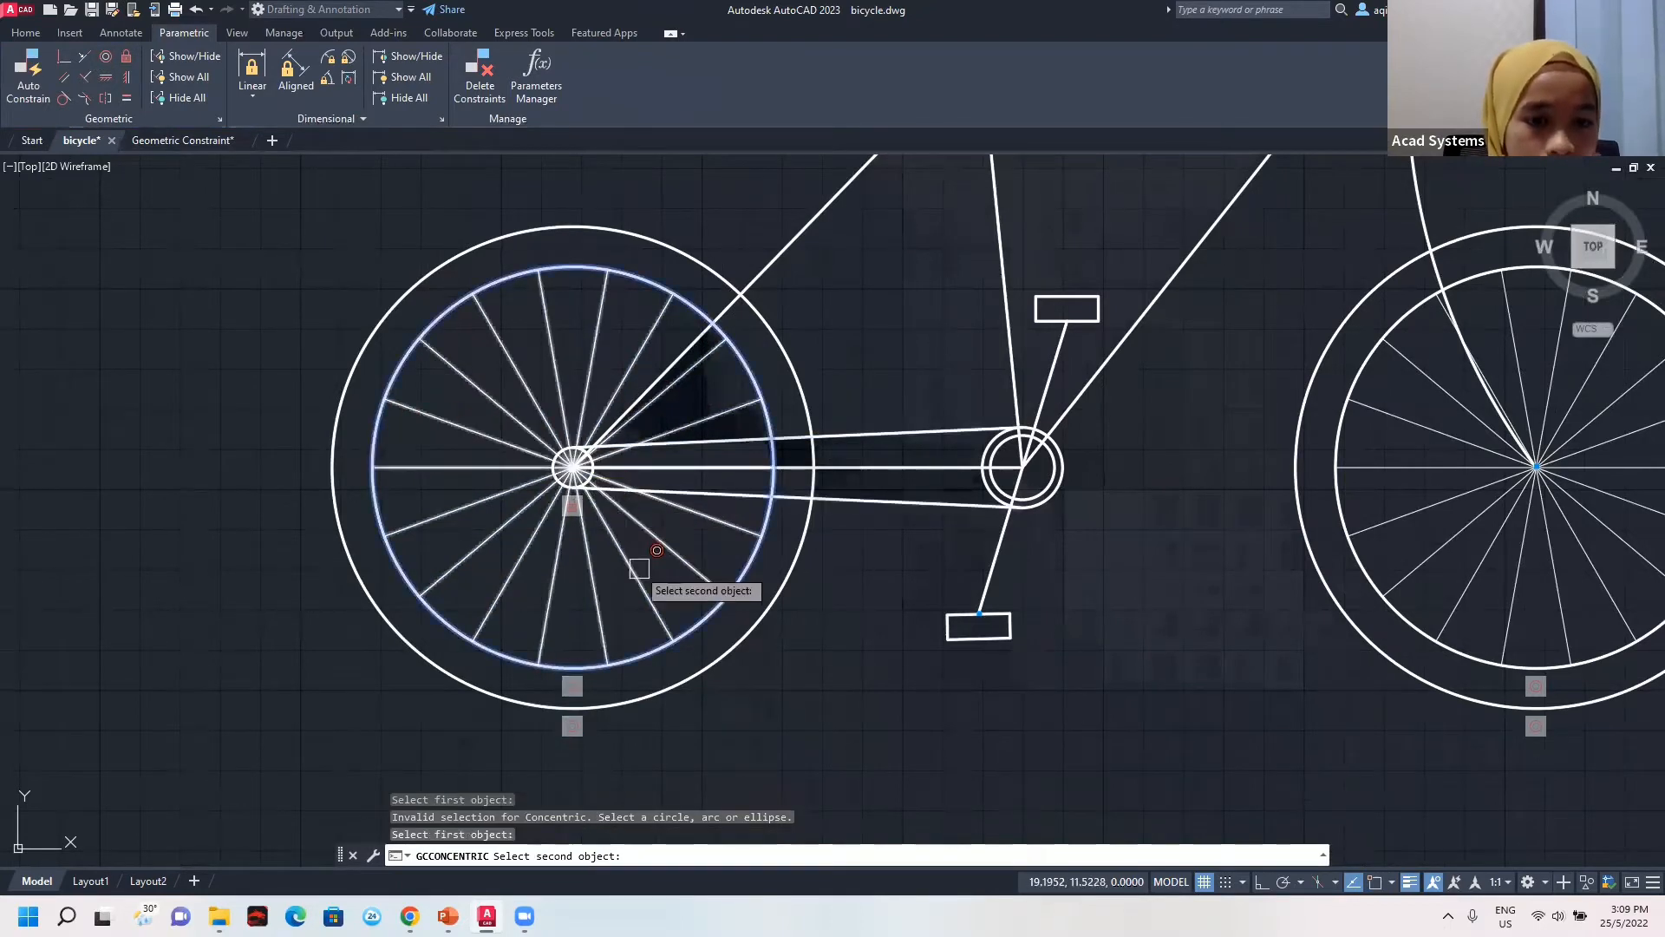
pyautogui.press('Escape')
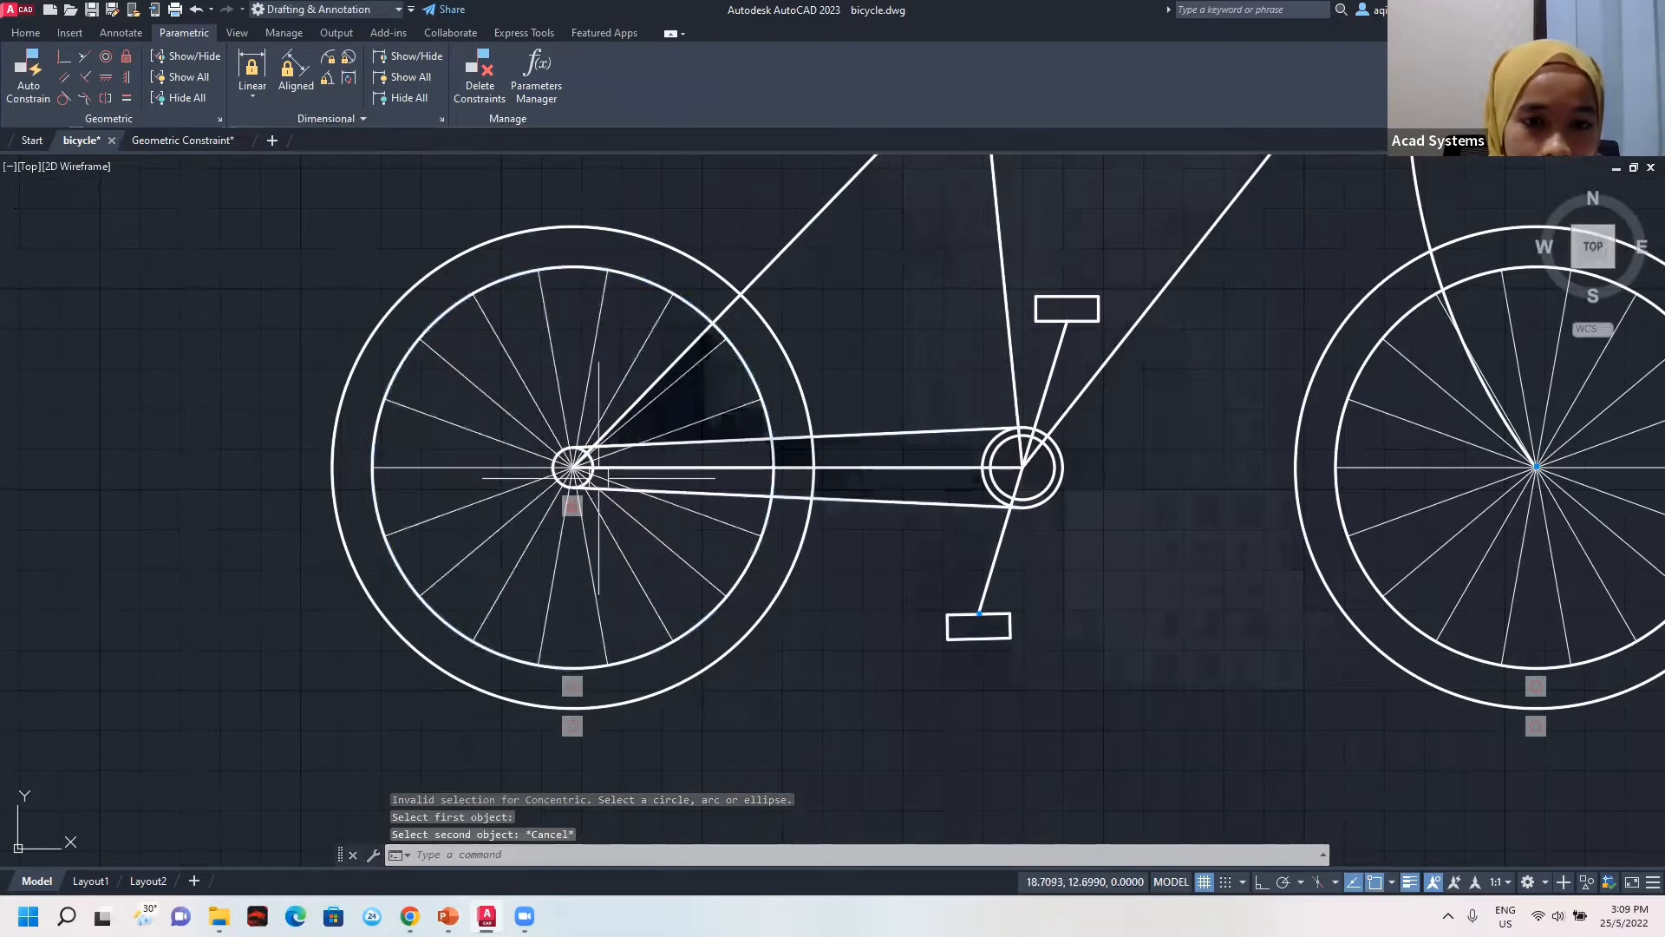
# Try stretching the rear end of the upper chain line to test its link to the rear hub circle.
pyautogui.scroll(-3, 593, 468)
pyautogui.moveTo(635, 444); pyautogui.dragTo(532, 532, button='middle')
pyautogui.moveTo(701, 413); pyautogui.dragTo(684, 436, button='middle')
pyautogui.scroll(3, 508, 548)
pyautogui.moveTo(506, 591); pyautogui.dragTo(530, 503, button='middle')
pyautogui.click(555, 503)
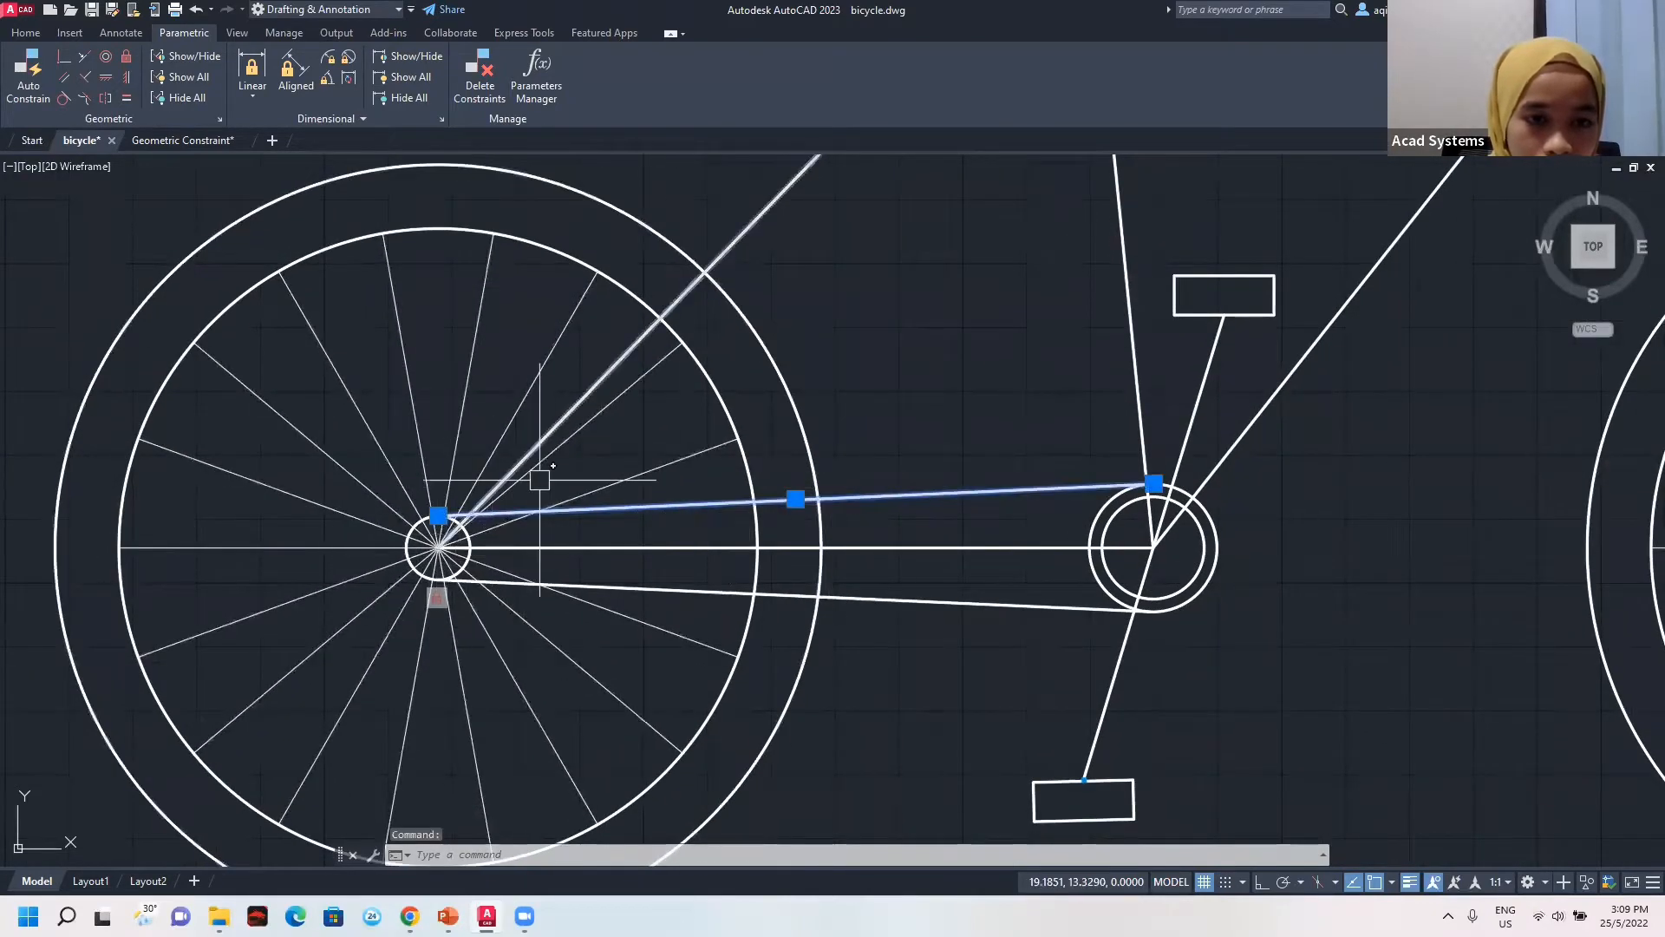
pyautogui.click(438, 515)
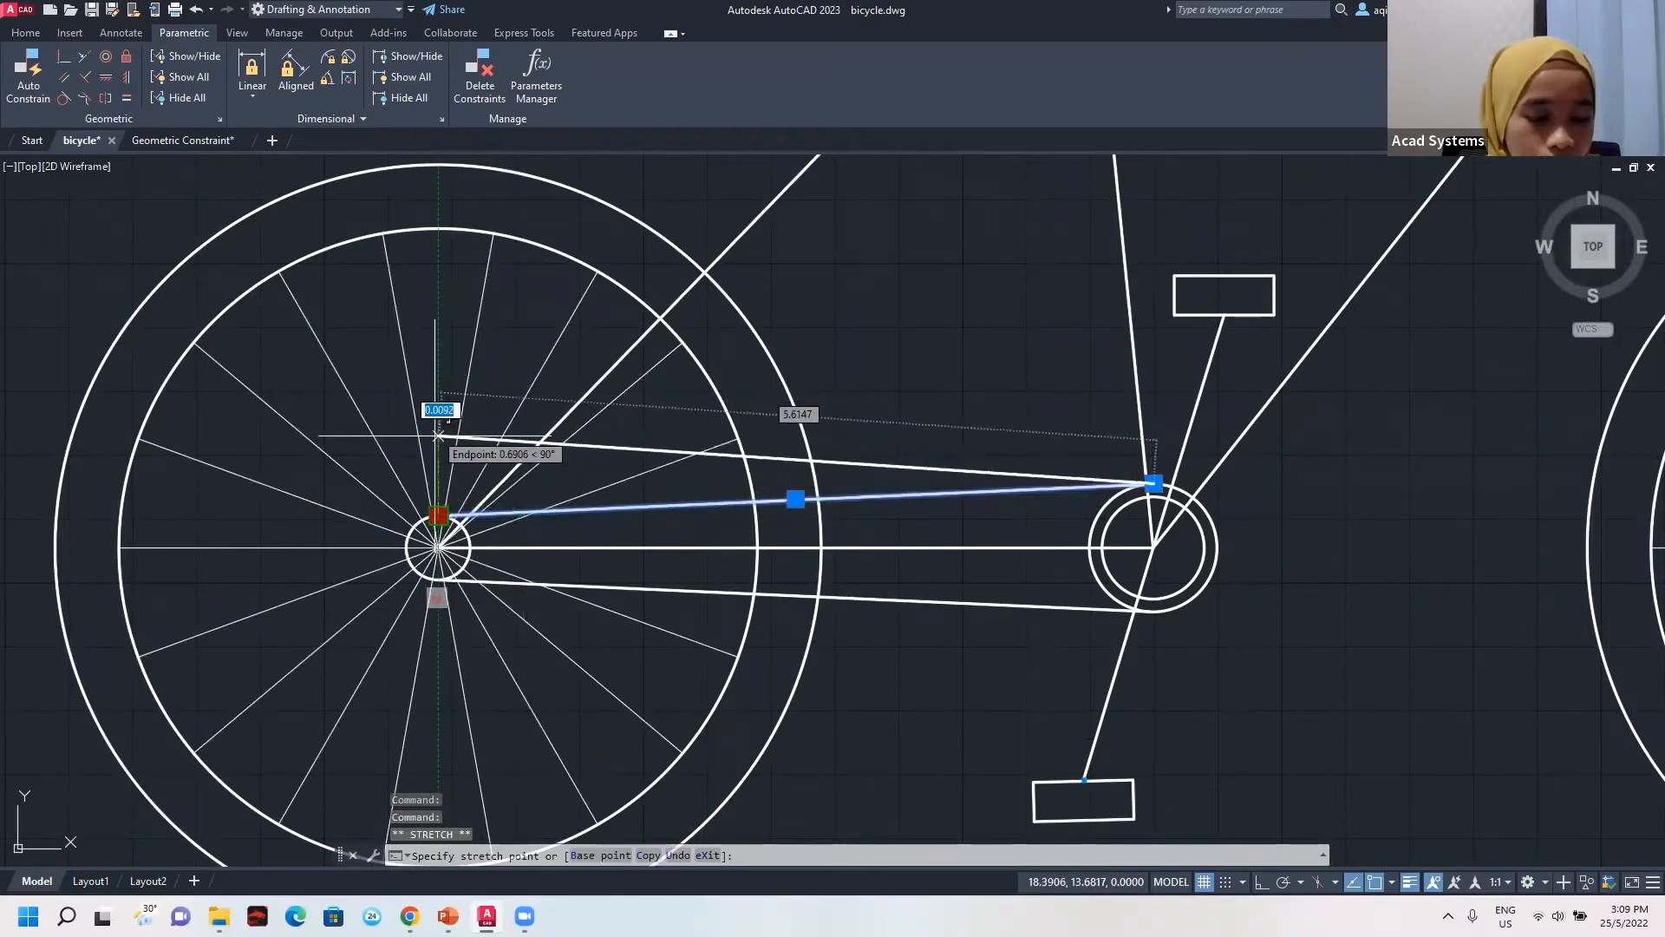
pyautogui.press('Escape')
pyautogui.press('Escape')
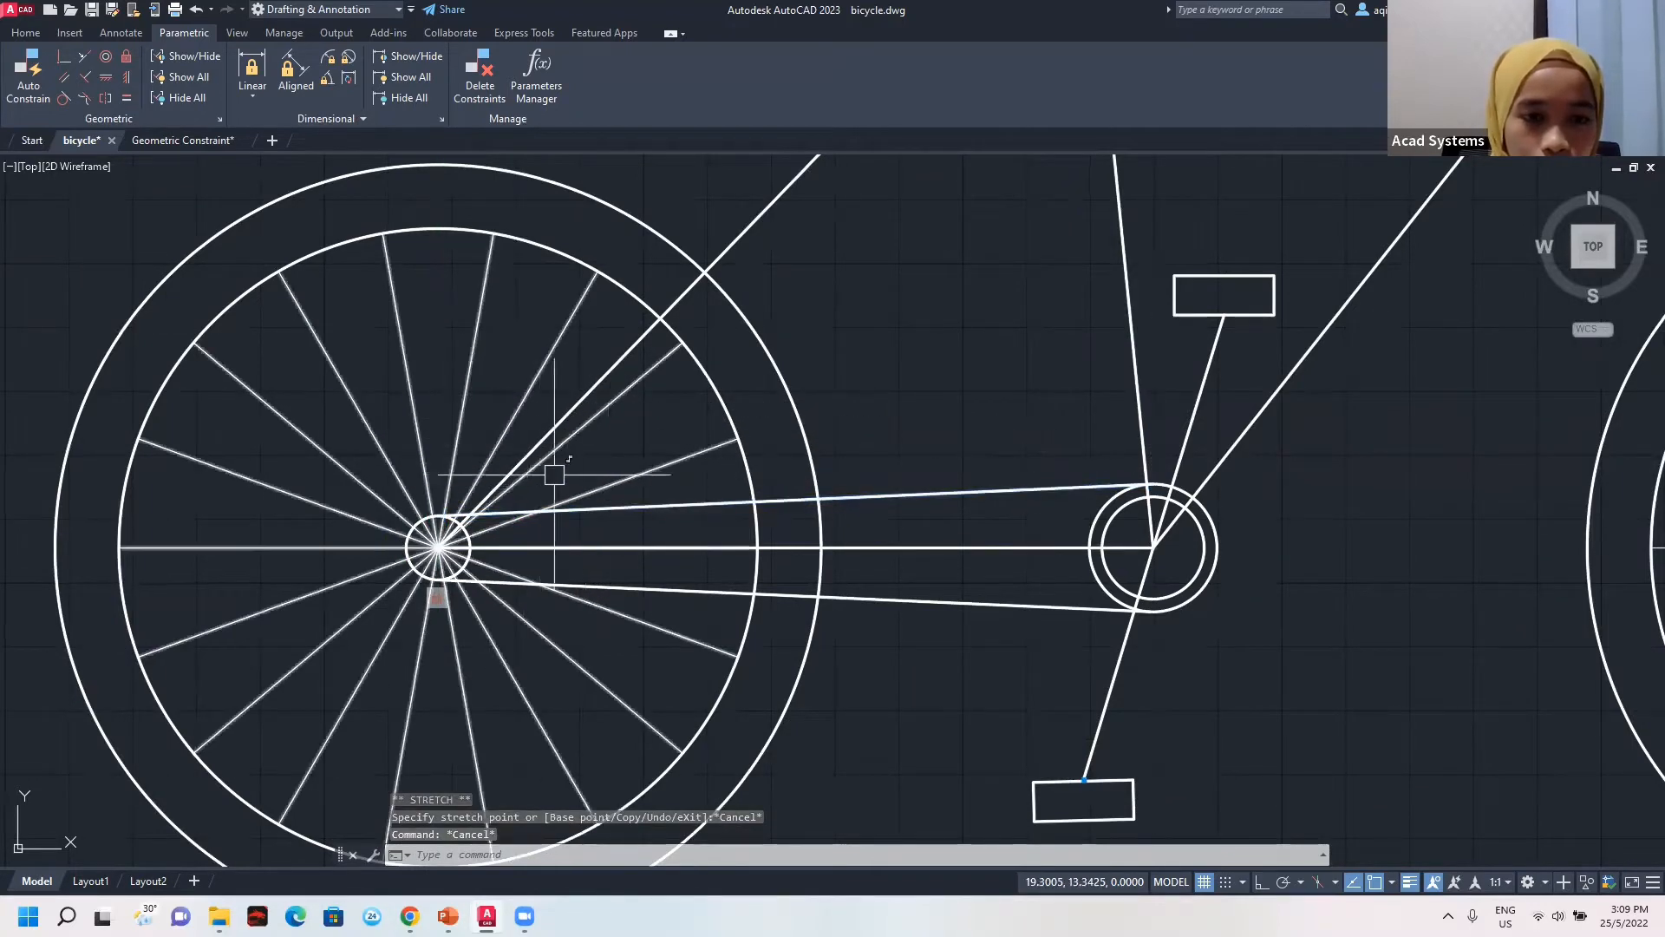
# Apply a Tangent constraint between the rear hub circle and the upper chain line.
pyautogui.scroll(2, 458, 523)
pyautogui.moveTo(458, 524)
pyautogui.mouseDown(button='middle')
pyautogui.moveTo(456, 493)
pyautogui.moveTo(534, 441)
pyautogui.mouseUp(button='middle')
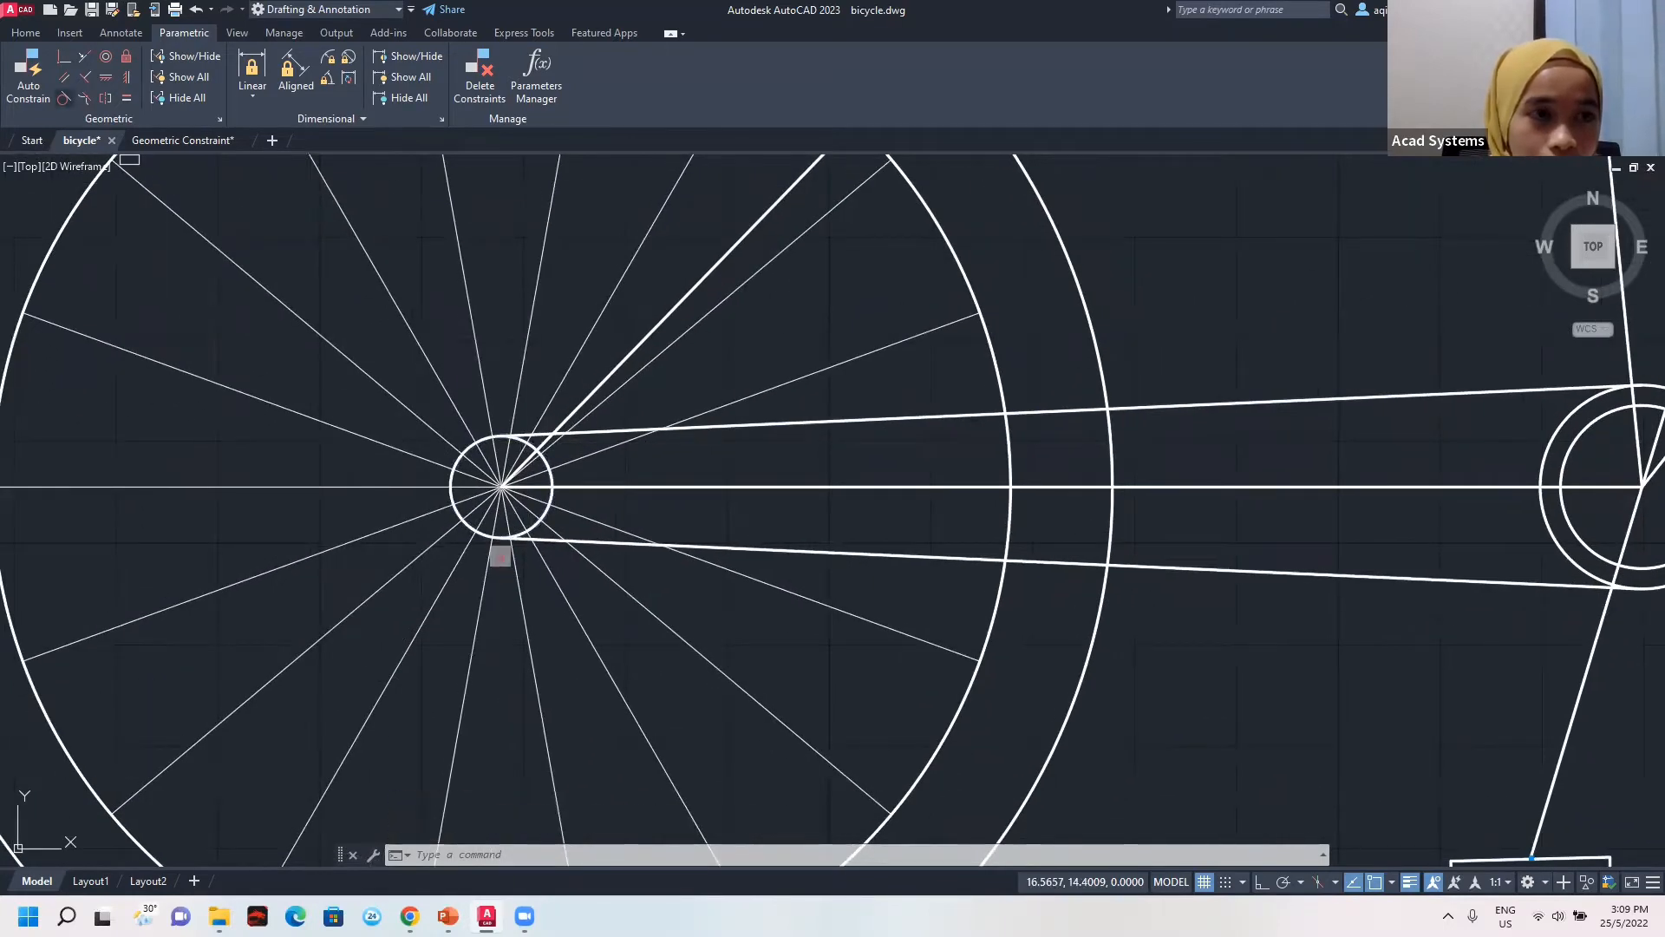
pyautogui.click(64, 99)
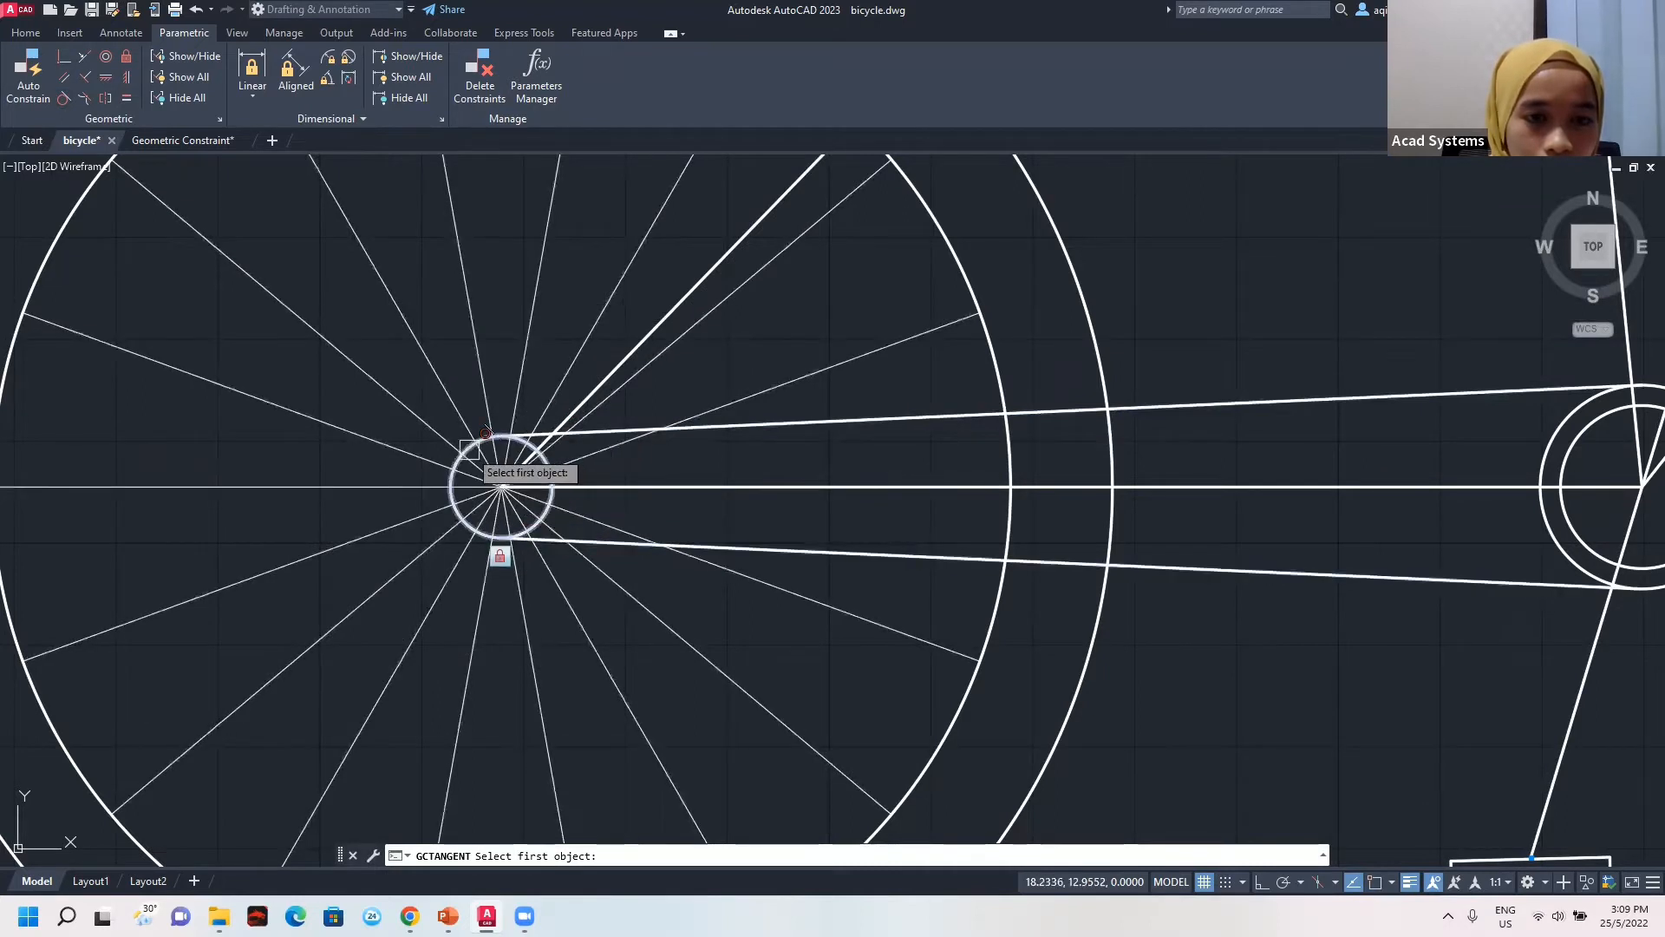
pyautogui.click(563, 433)
pyautogui.moveTo(501, 373); pyautogui.dragTo(460, 306, button='middle')
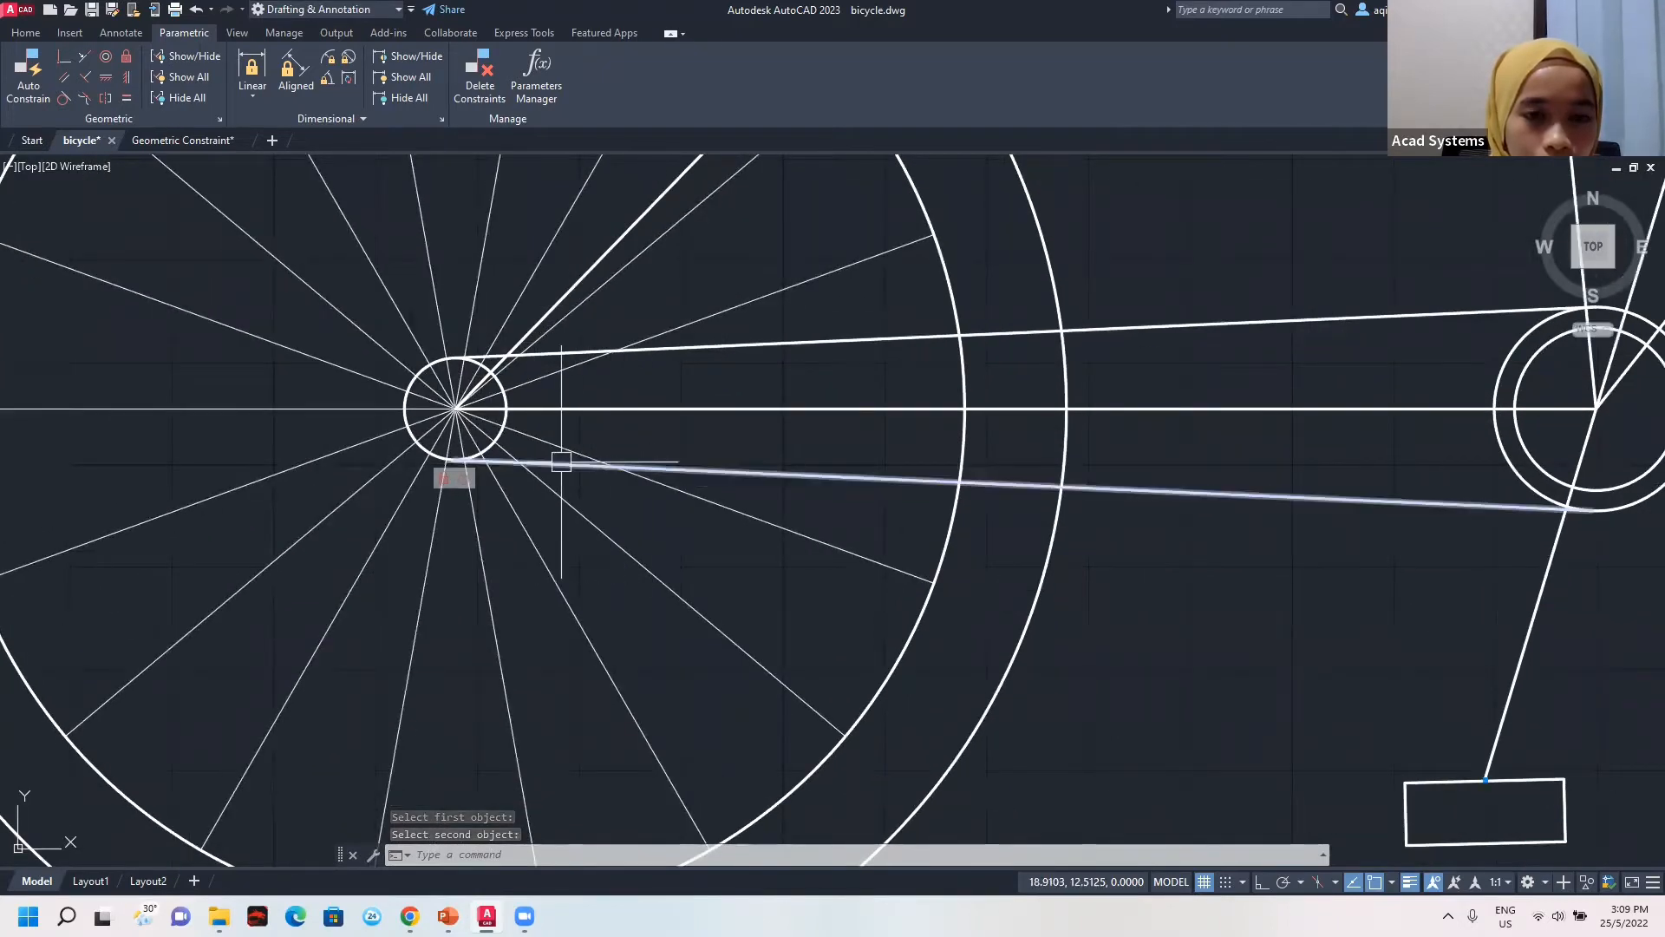
# Apply a Tangent constraint between the rear hub circle and the lower chain line.
pyautogui.press('Return')
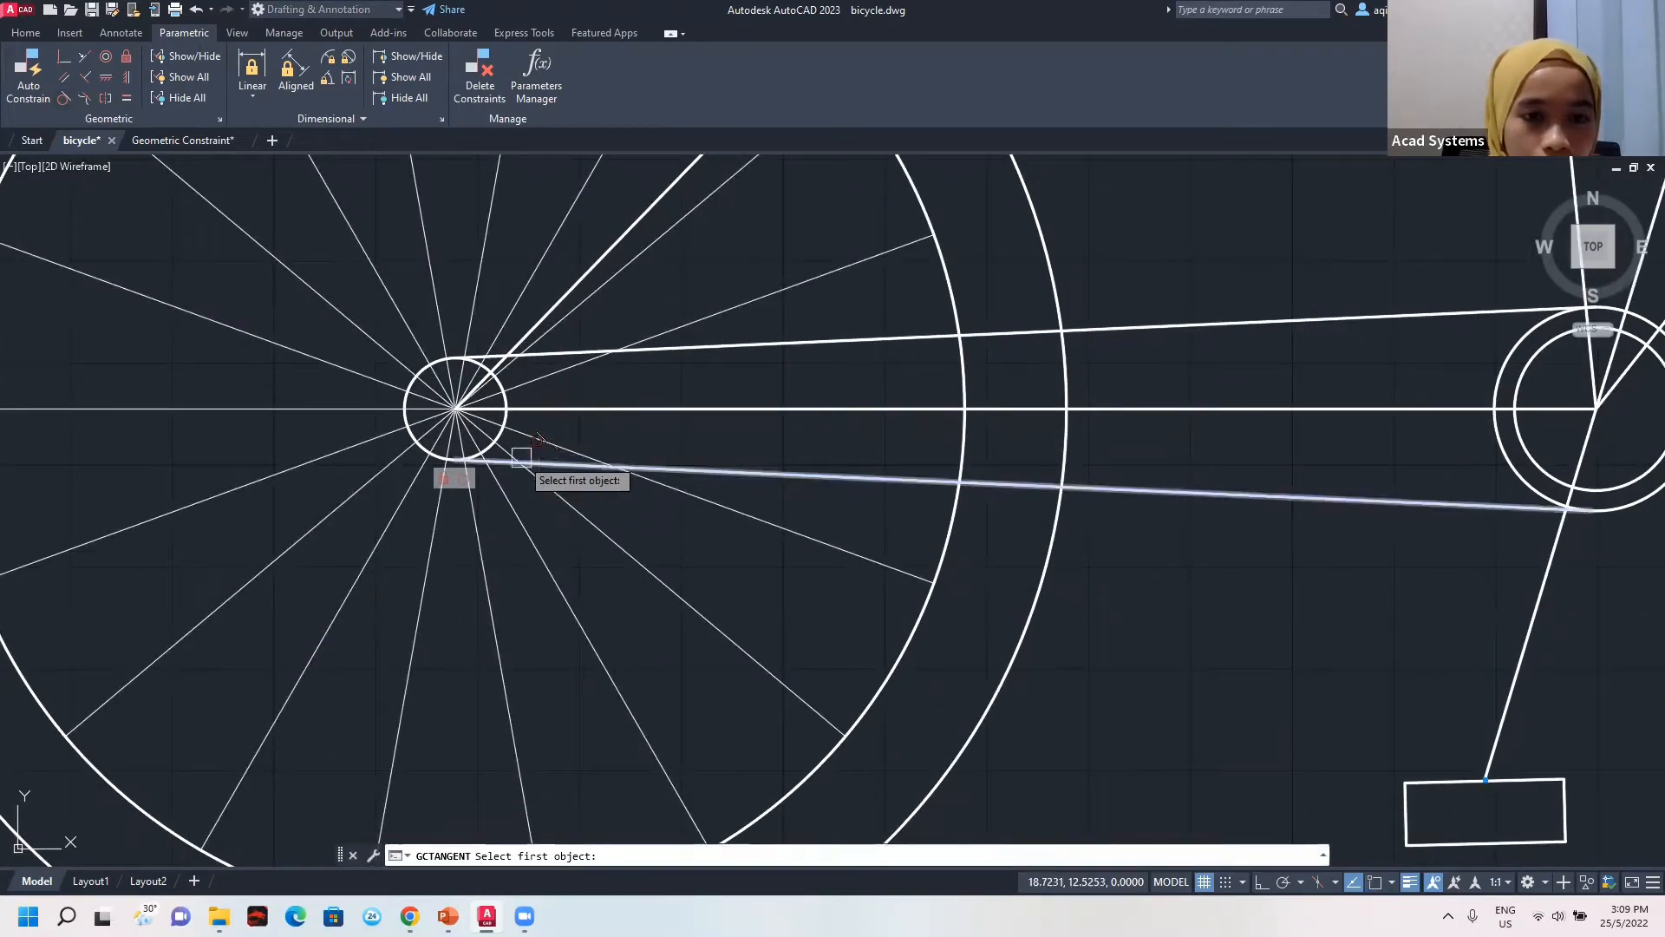
pyautogui.click(436, 429)
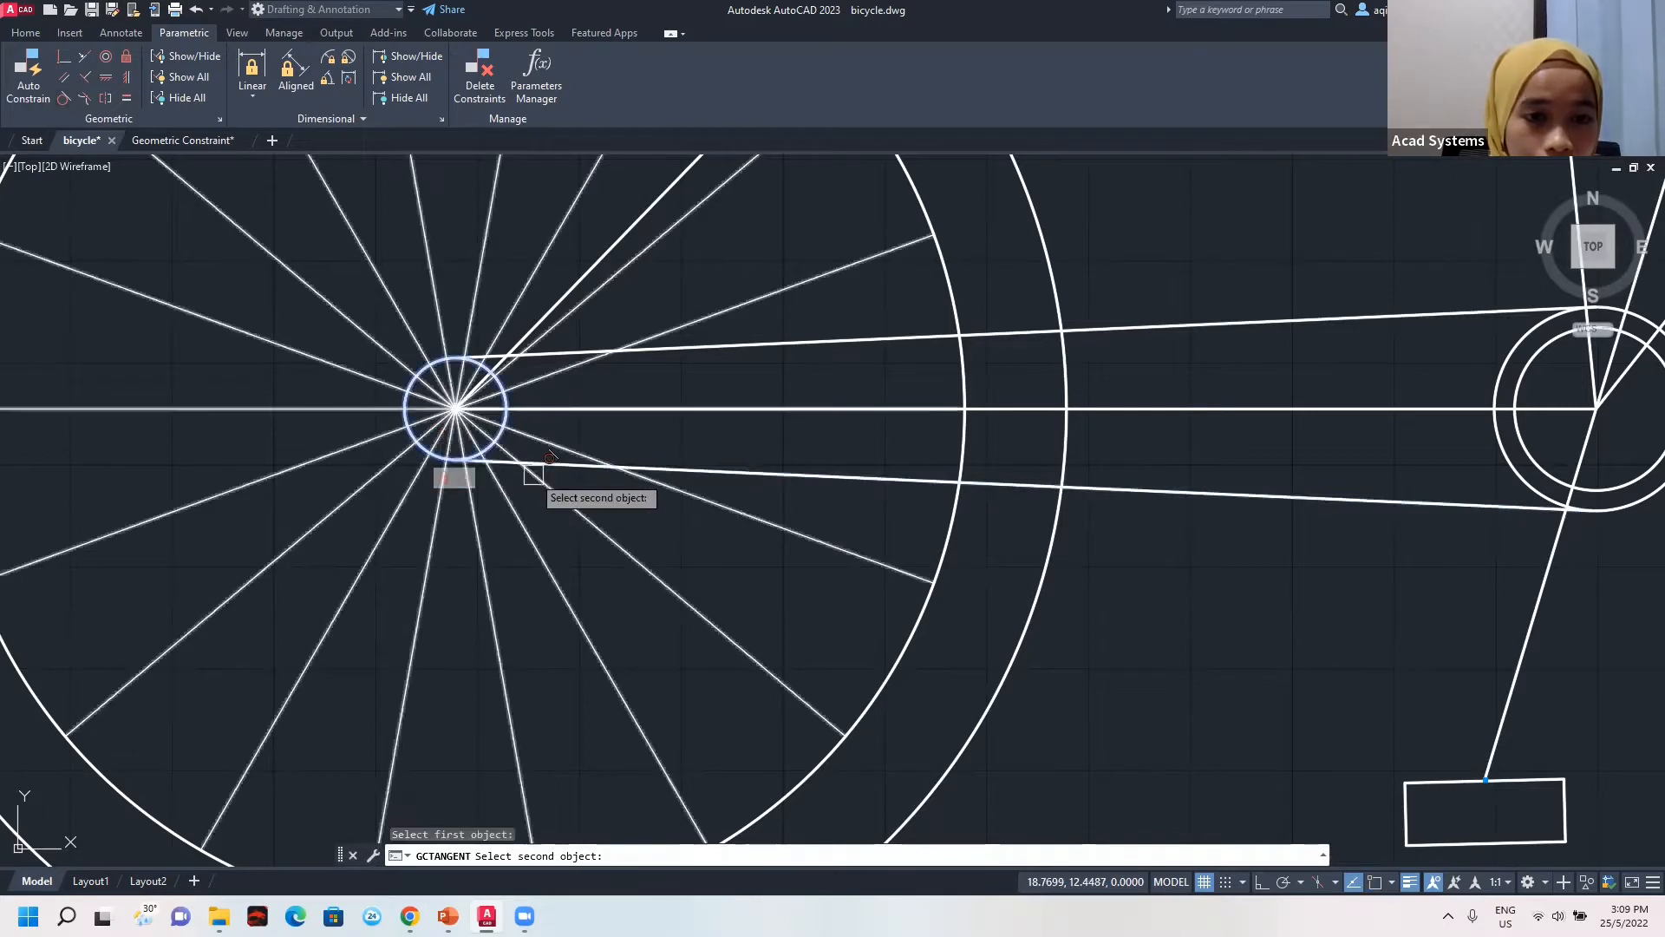
pyautogui.click(549, 464)
pyautogui.scroll(-3, 919, 476)
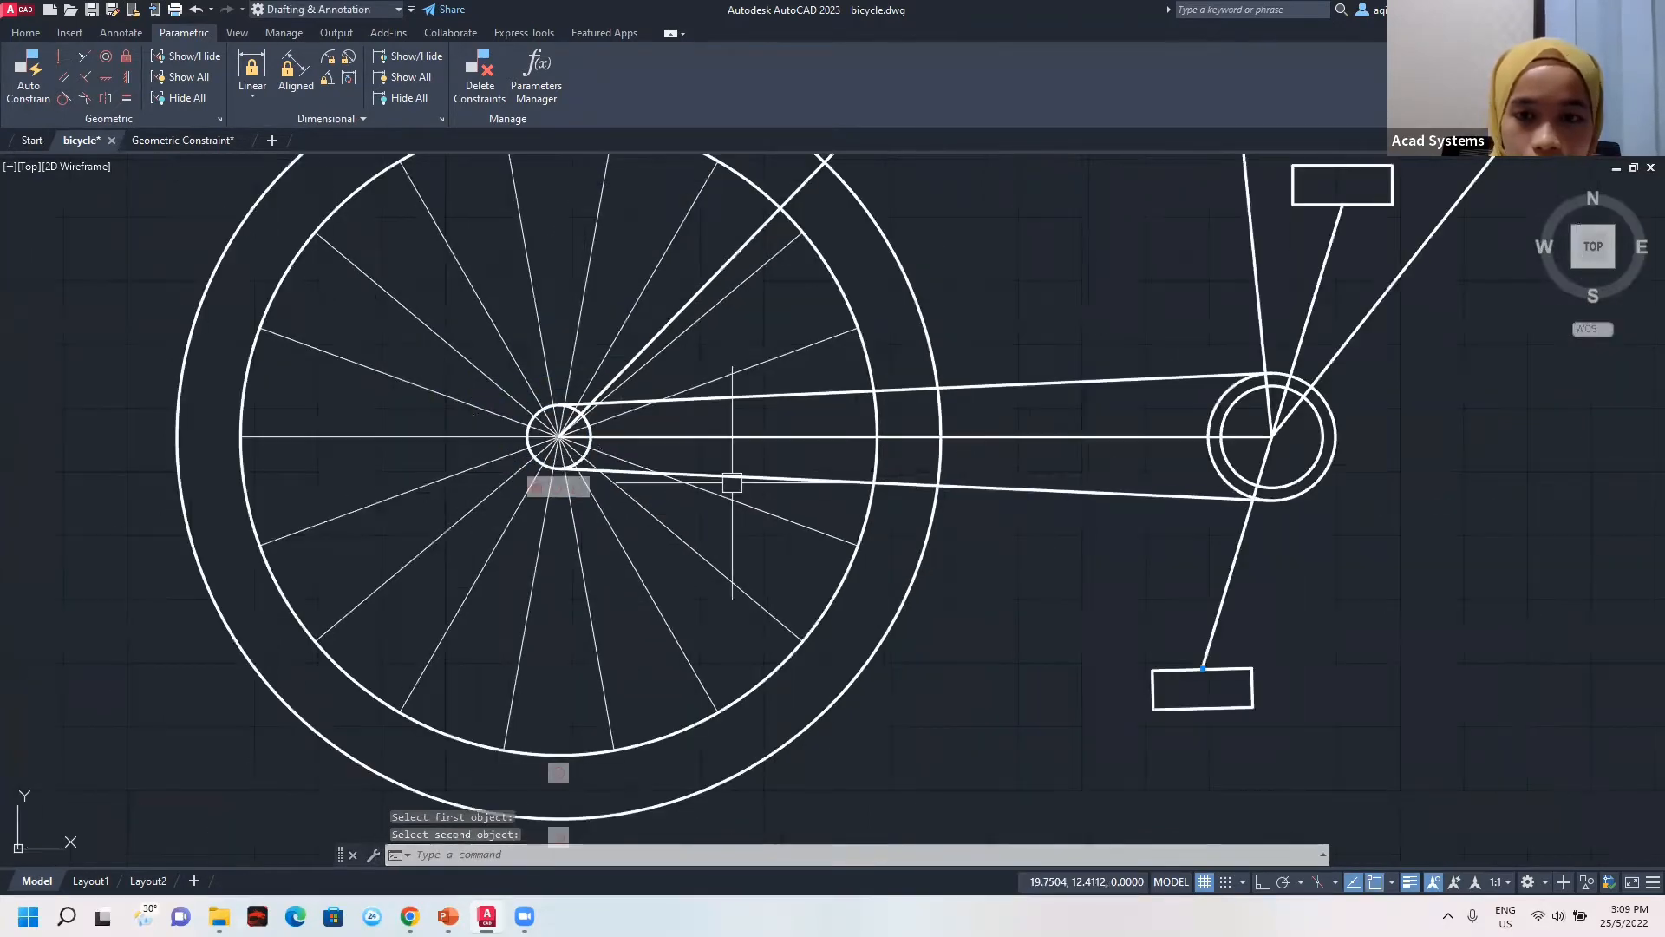
# Apply a Tangent constraint between the outer chainring circle at the pedals and the upper chain line.
pyautogui.moveTo(898, 478); pyautogui.dragTo(651, 483, button='middle')
pyautogui.scroll(5, 769, 413)
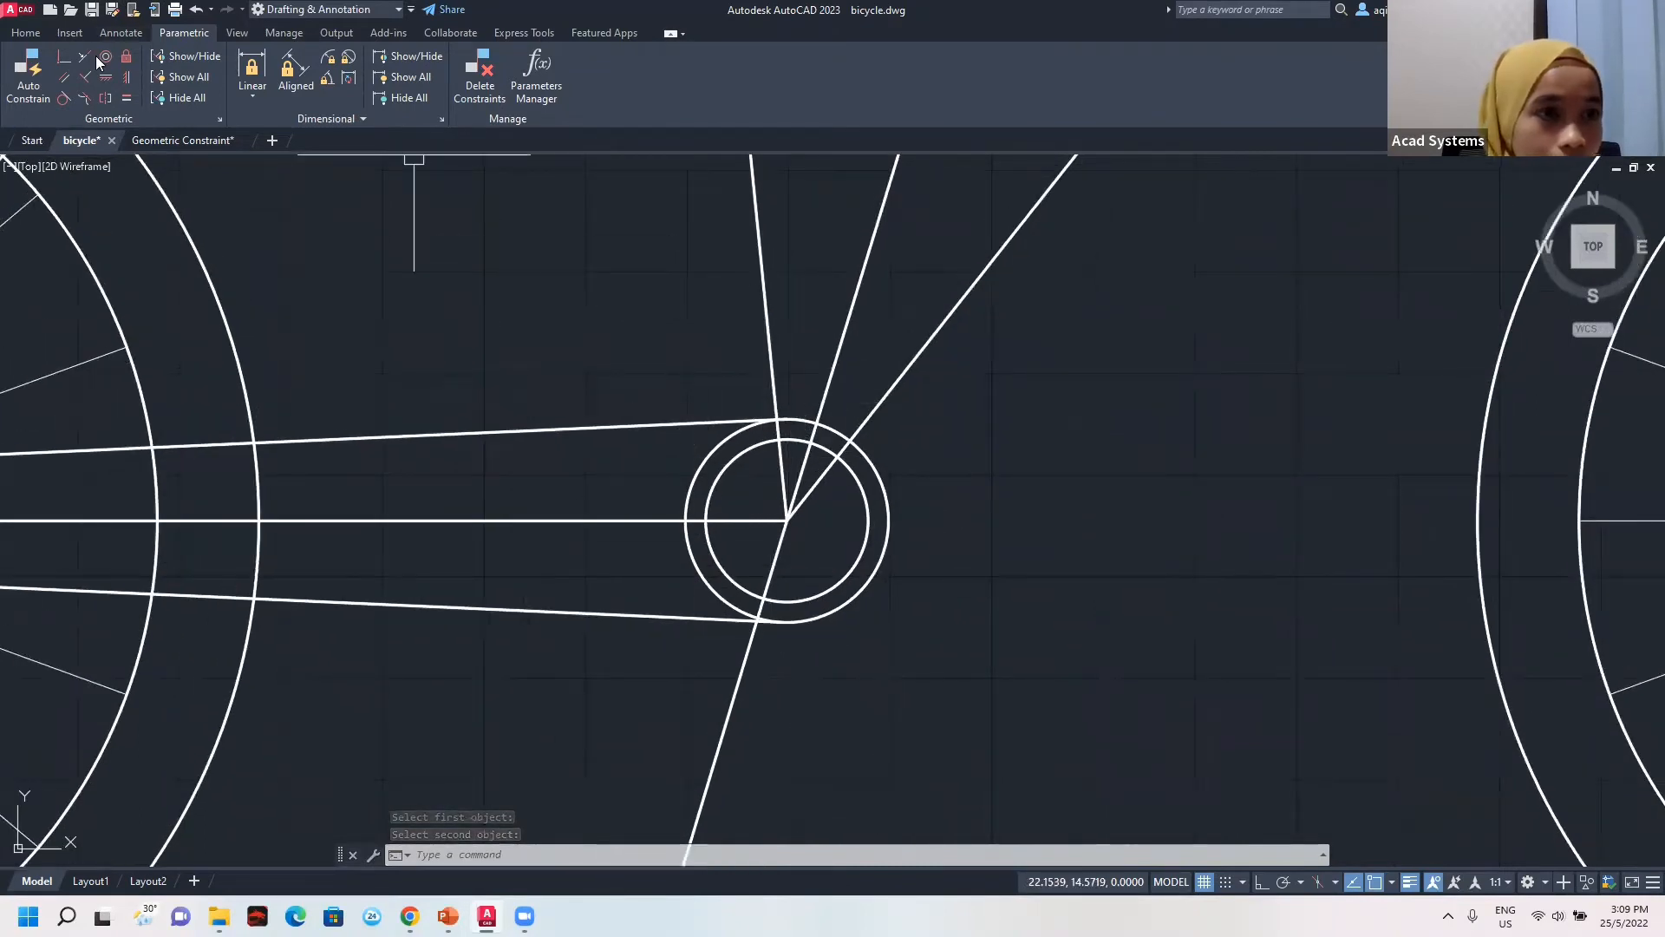
pyautogui.click(63, 98)
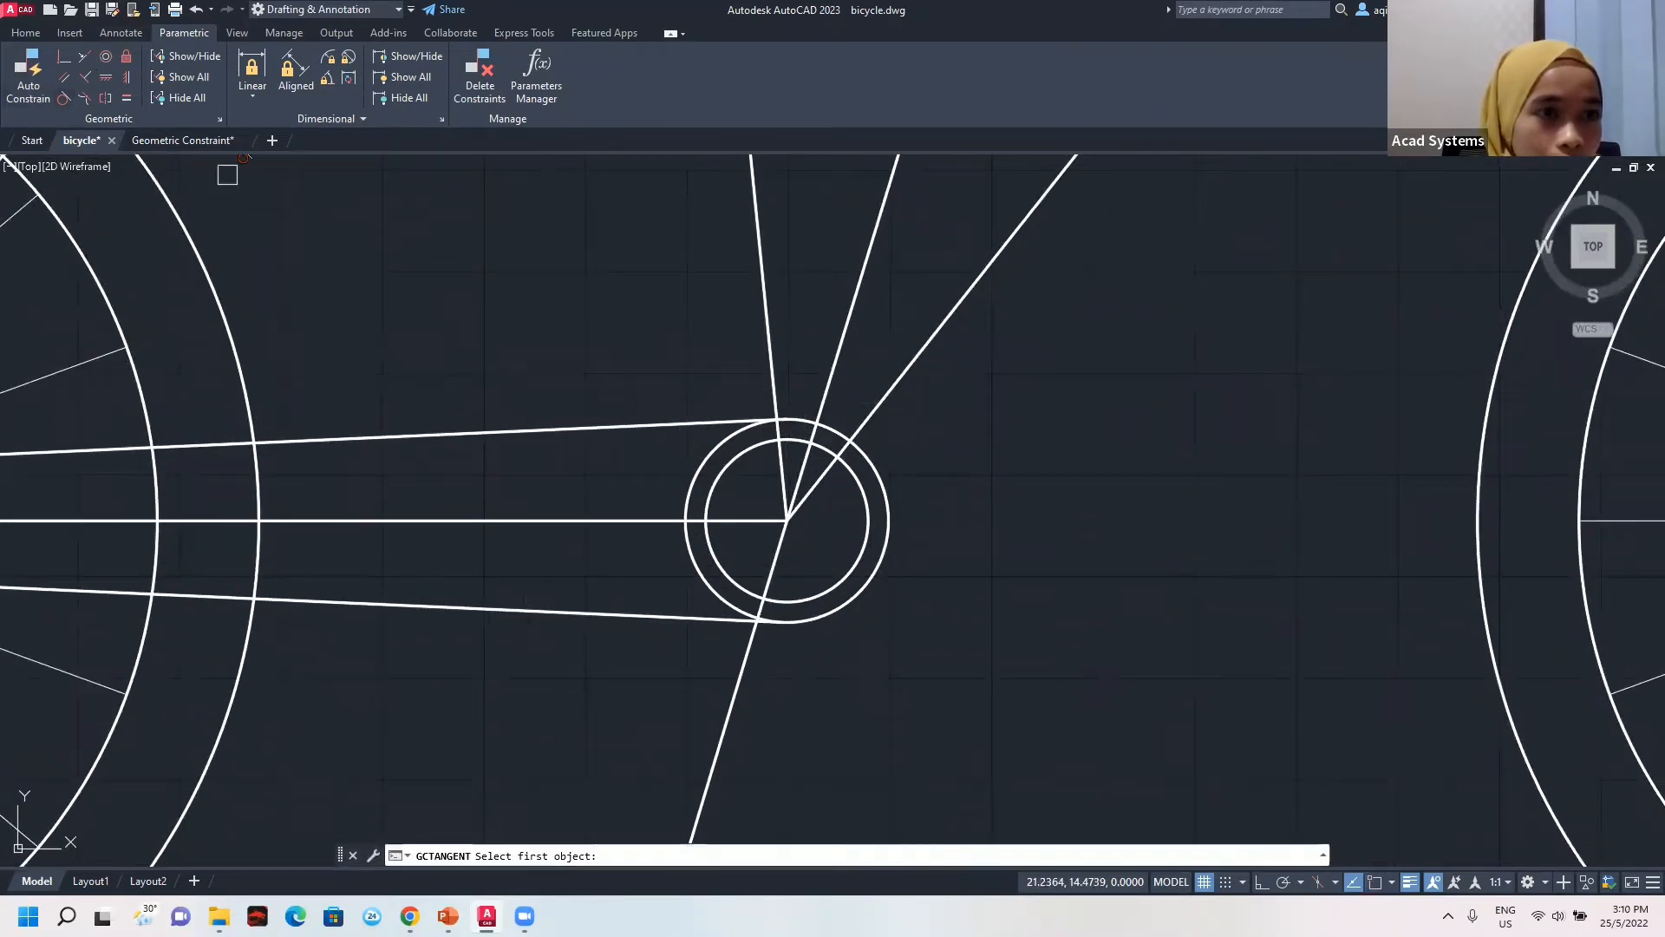
pyautogui.click(733, 436)
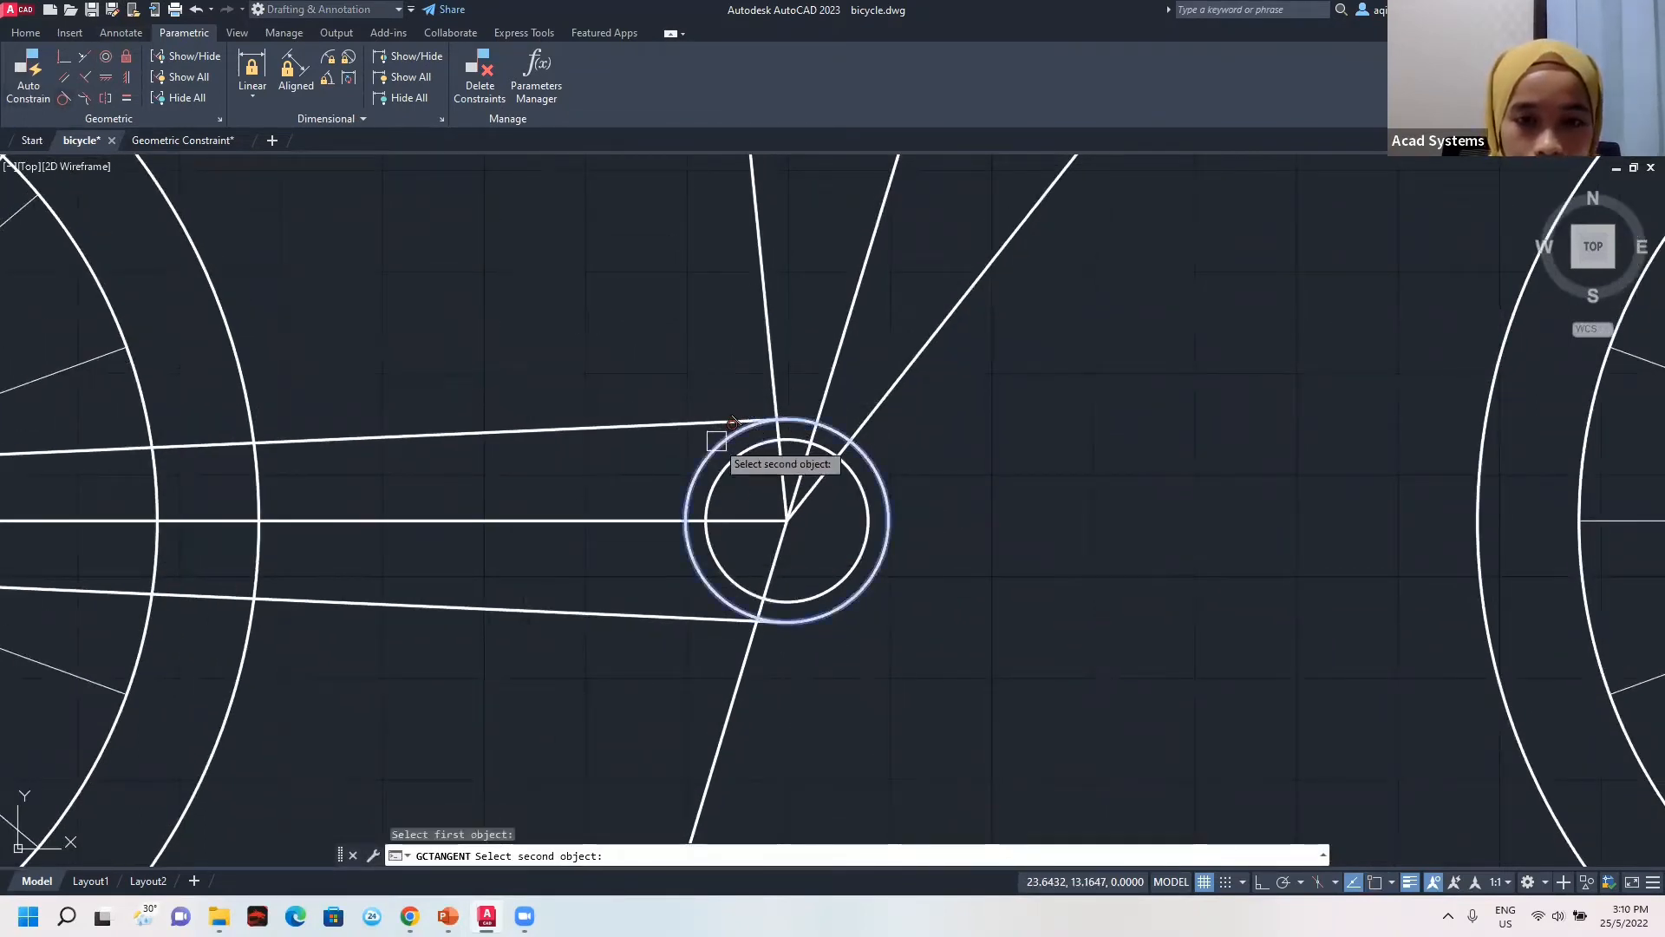
pyautogui.click(668, 422)
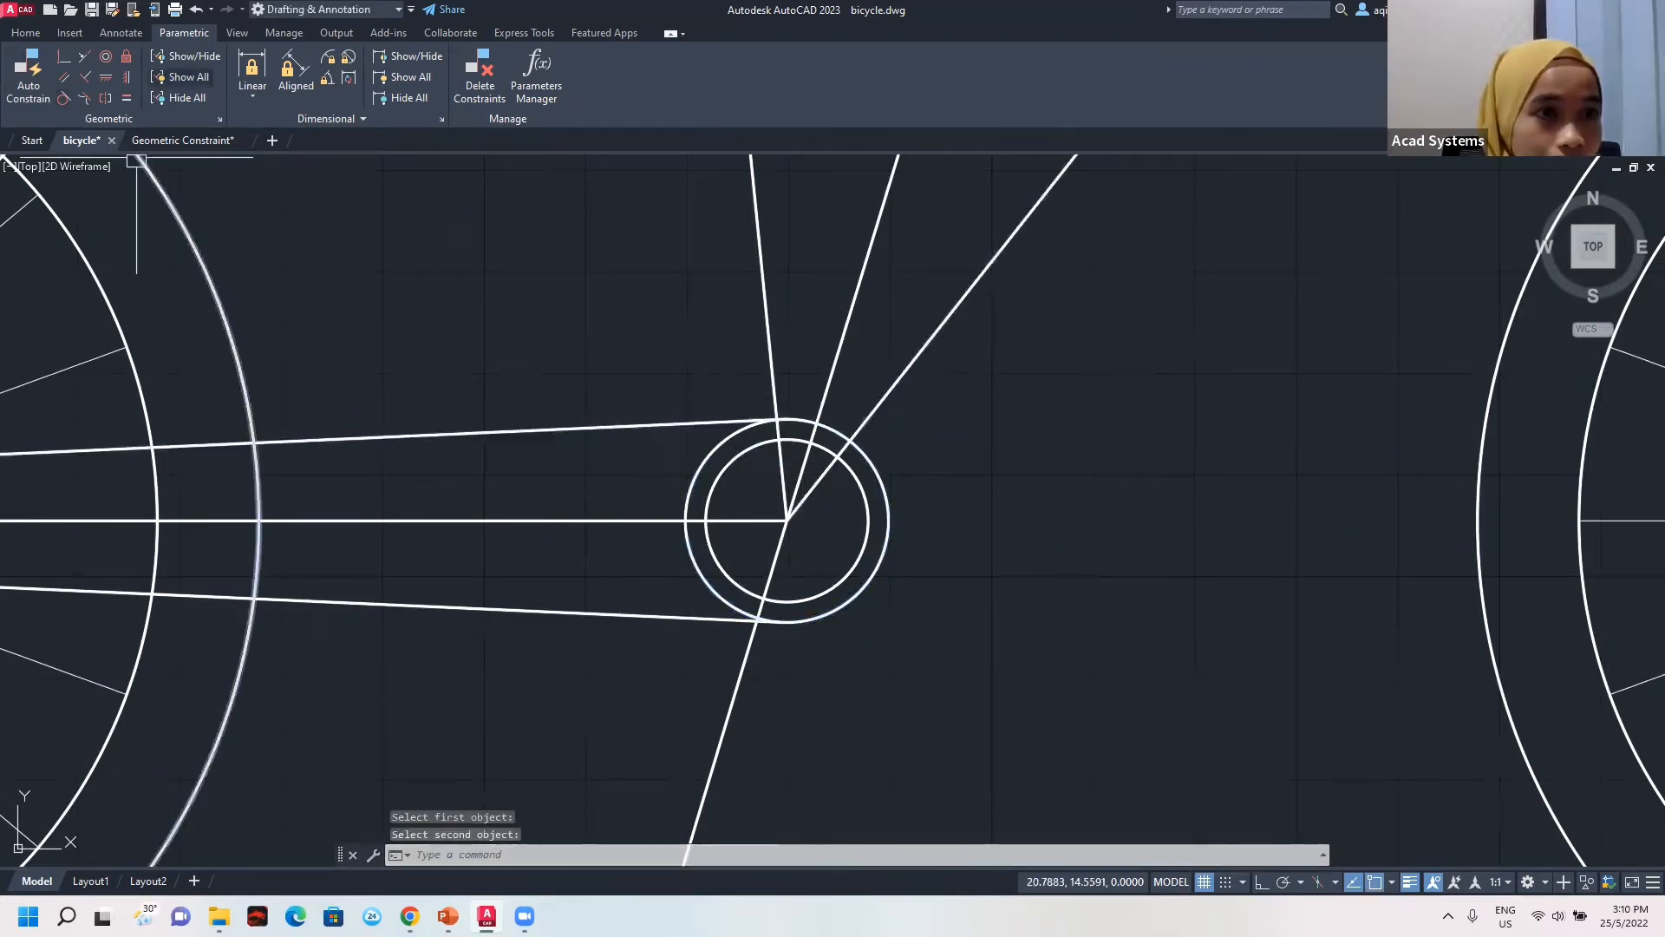
# Display all geometric constraints and apply a Tangent constraint between the outer chainring circle and the lower chain line.
pyautogui.moveTo(97, 160); pyautogui.dragTo(202, 162, button='middle')
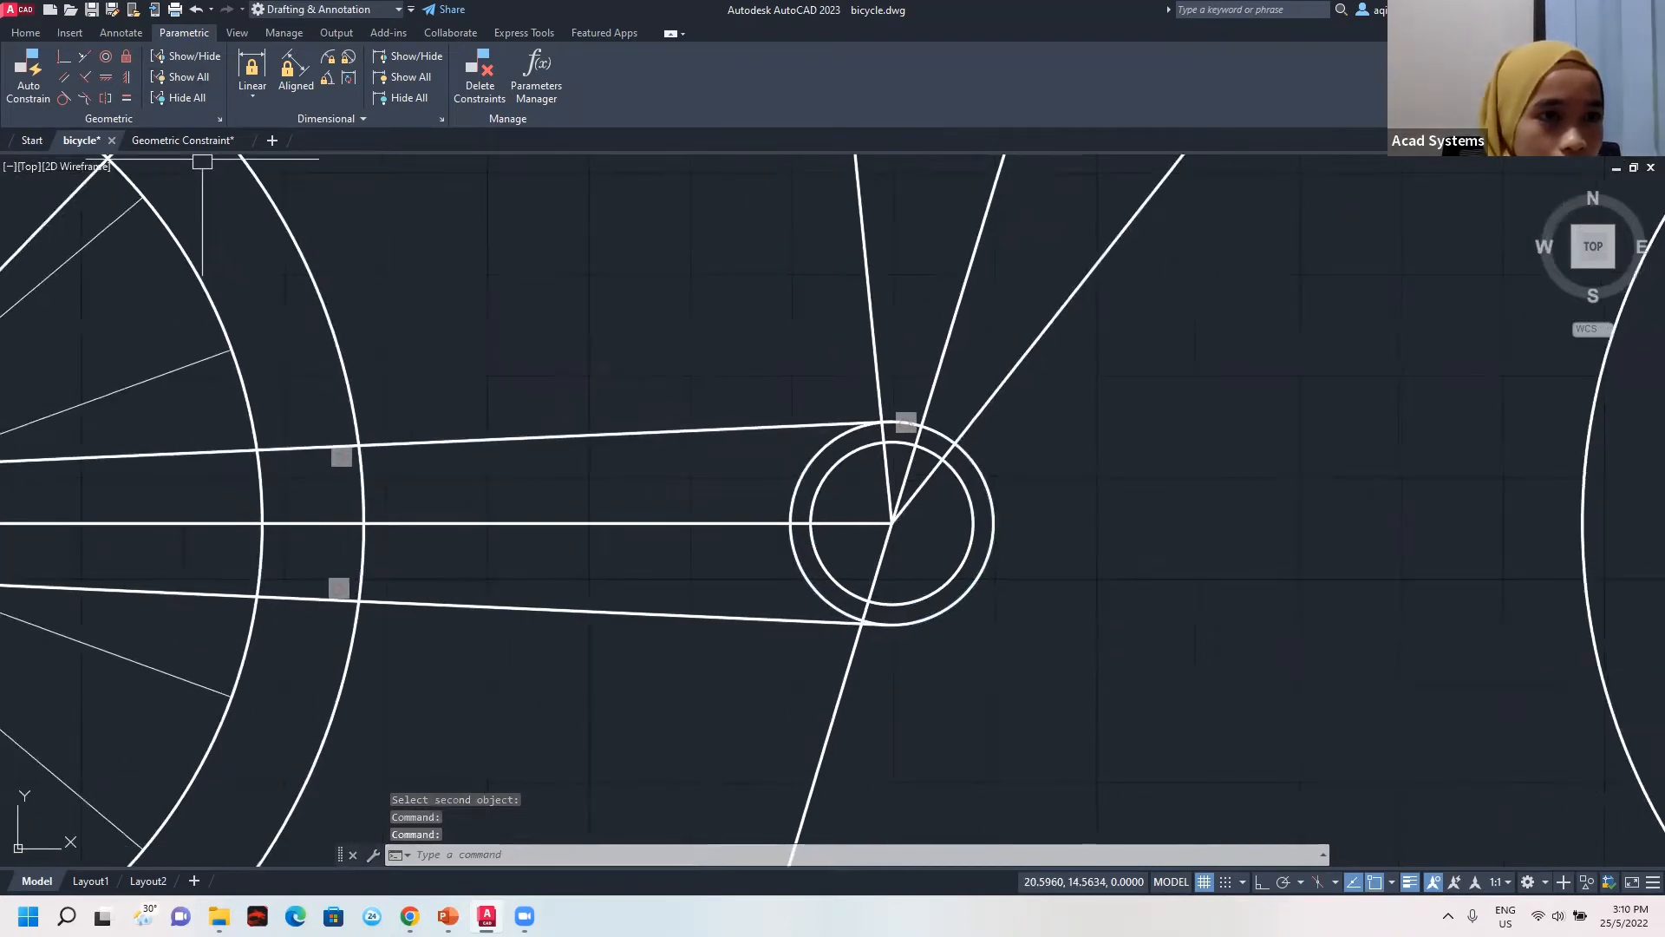
pyautogui.press('Return')
pyautogui.click(900, 626)
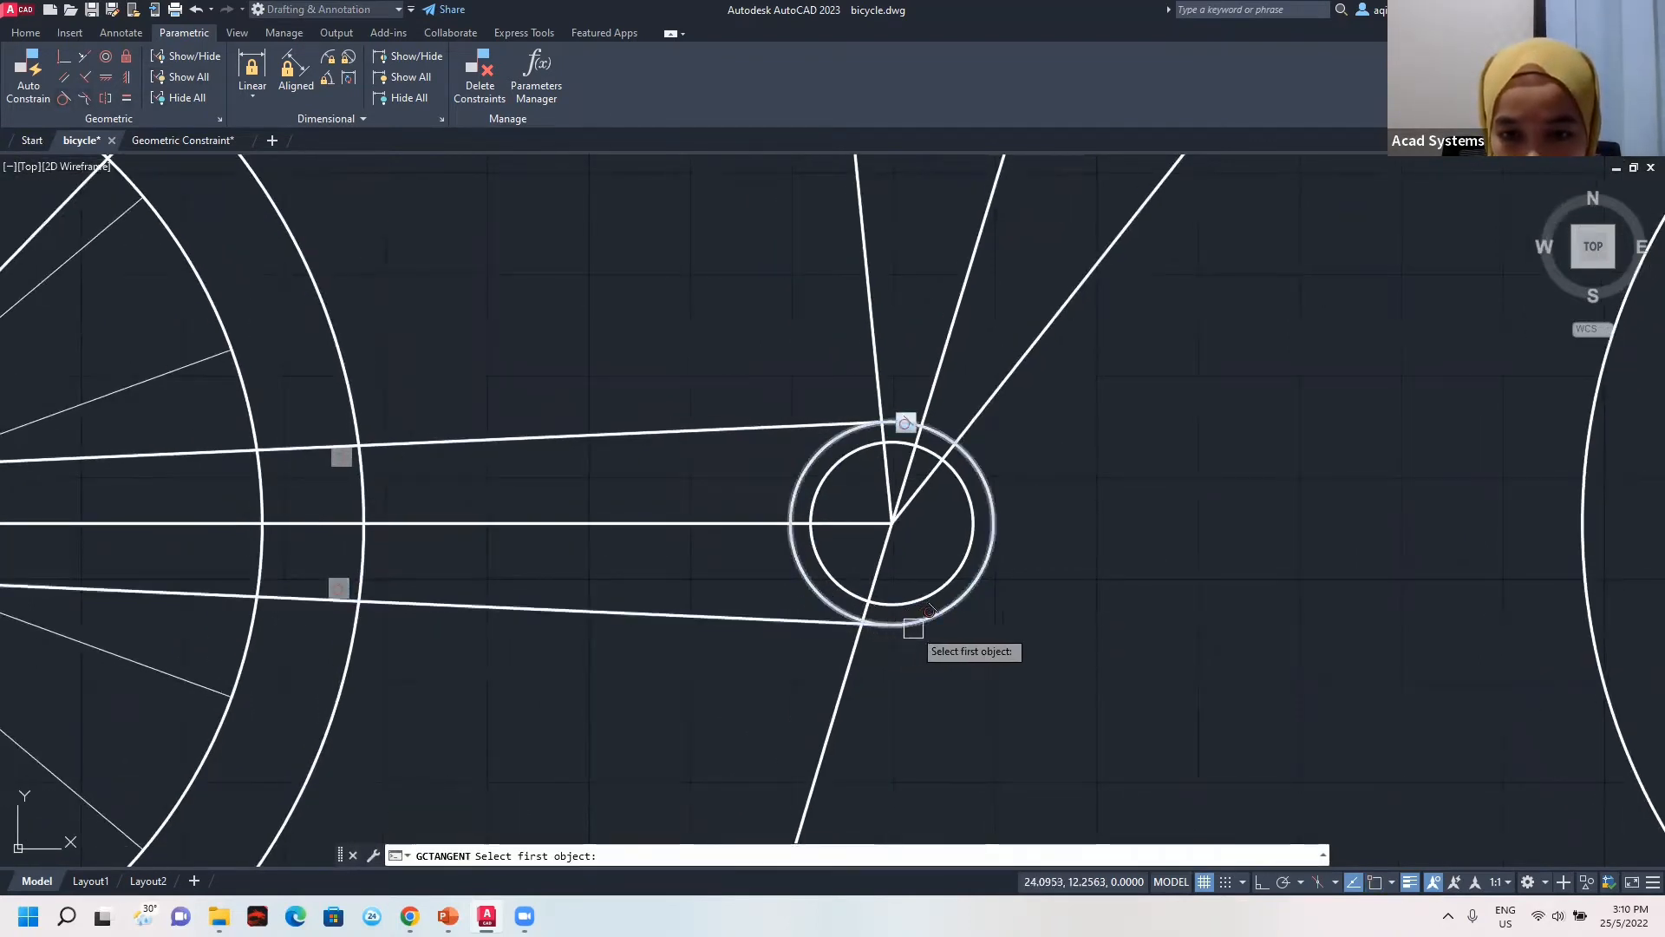
pyautogui.click(793, 616)
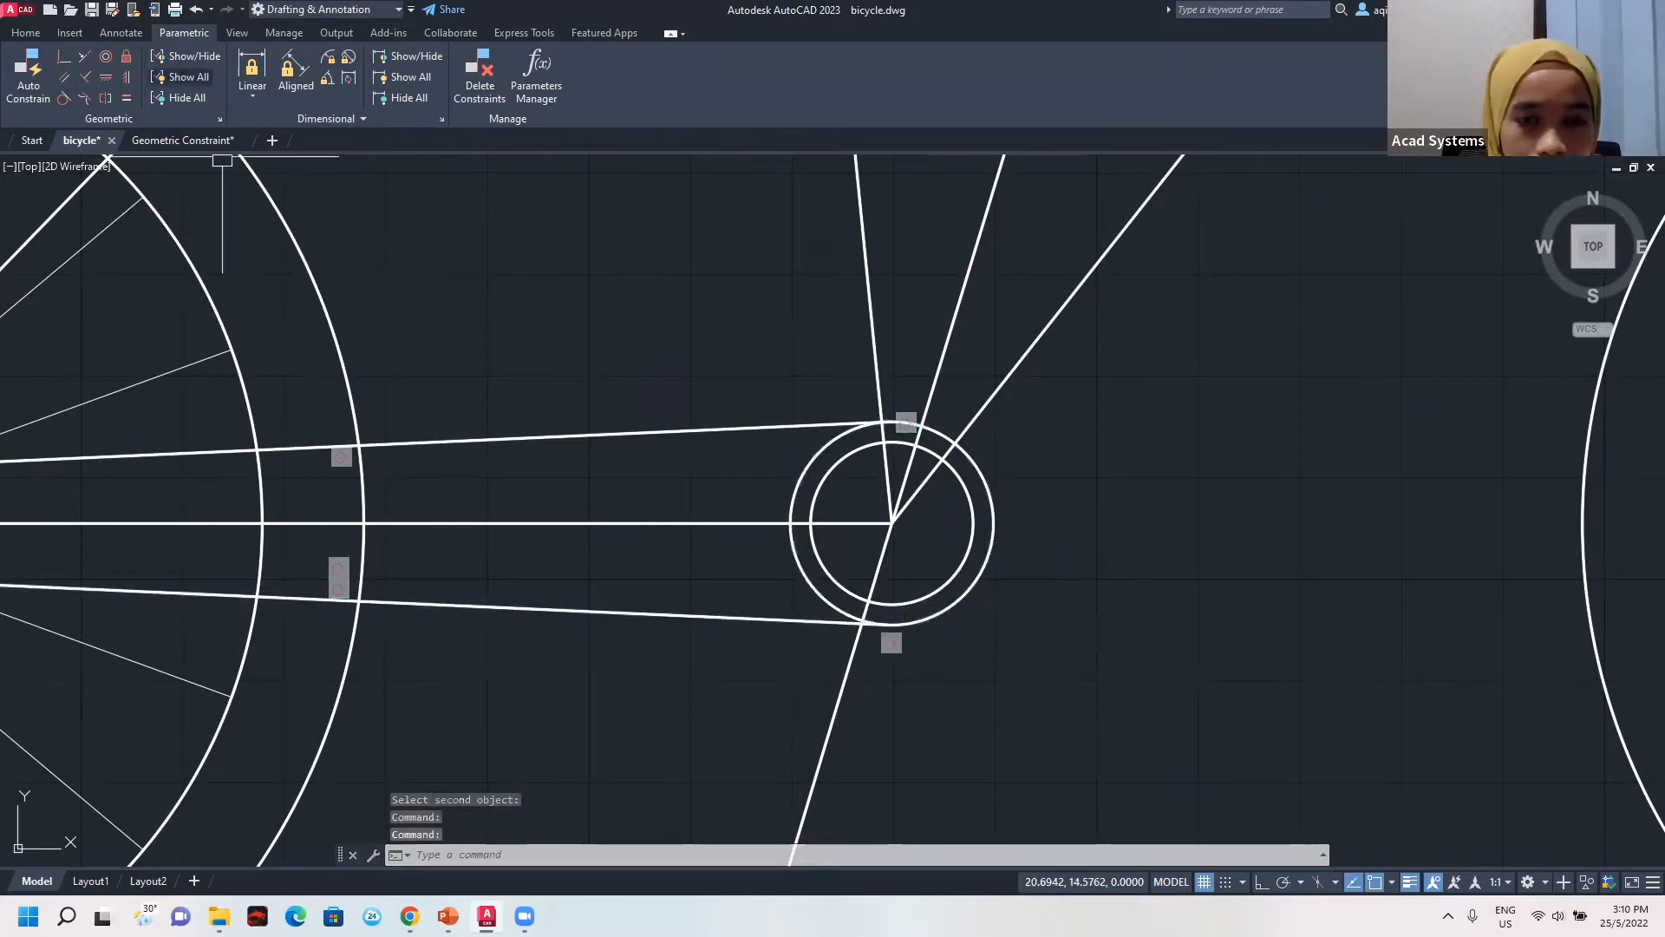
# Display all geometric constraints and set constraint bars to show after applying constraints to selected objects.
pyautogui.click(219, 119)
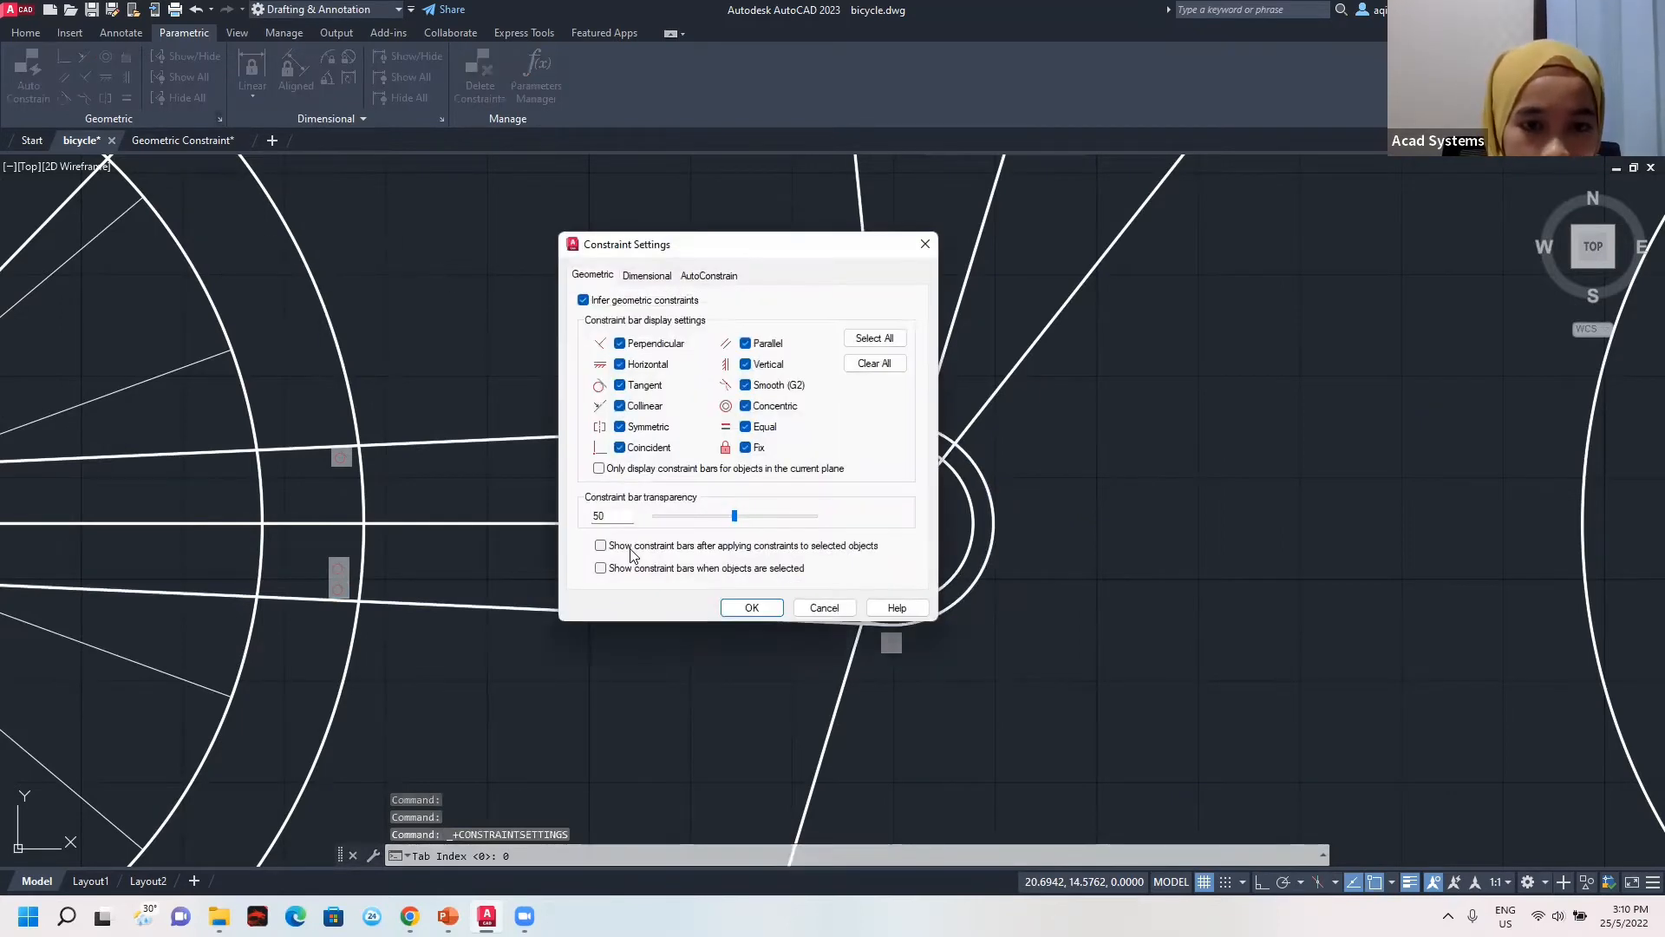
pyautogui.click(752, 607)
pyautogui.scroll(1, 506, 563)
pyautogui.scroll(-2, 505, 554)
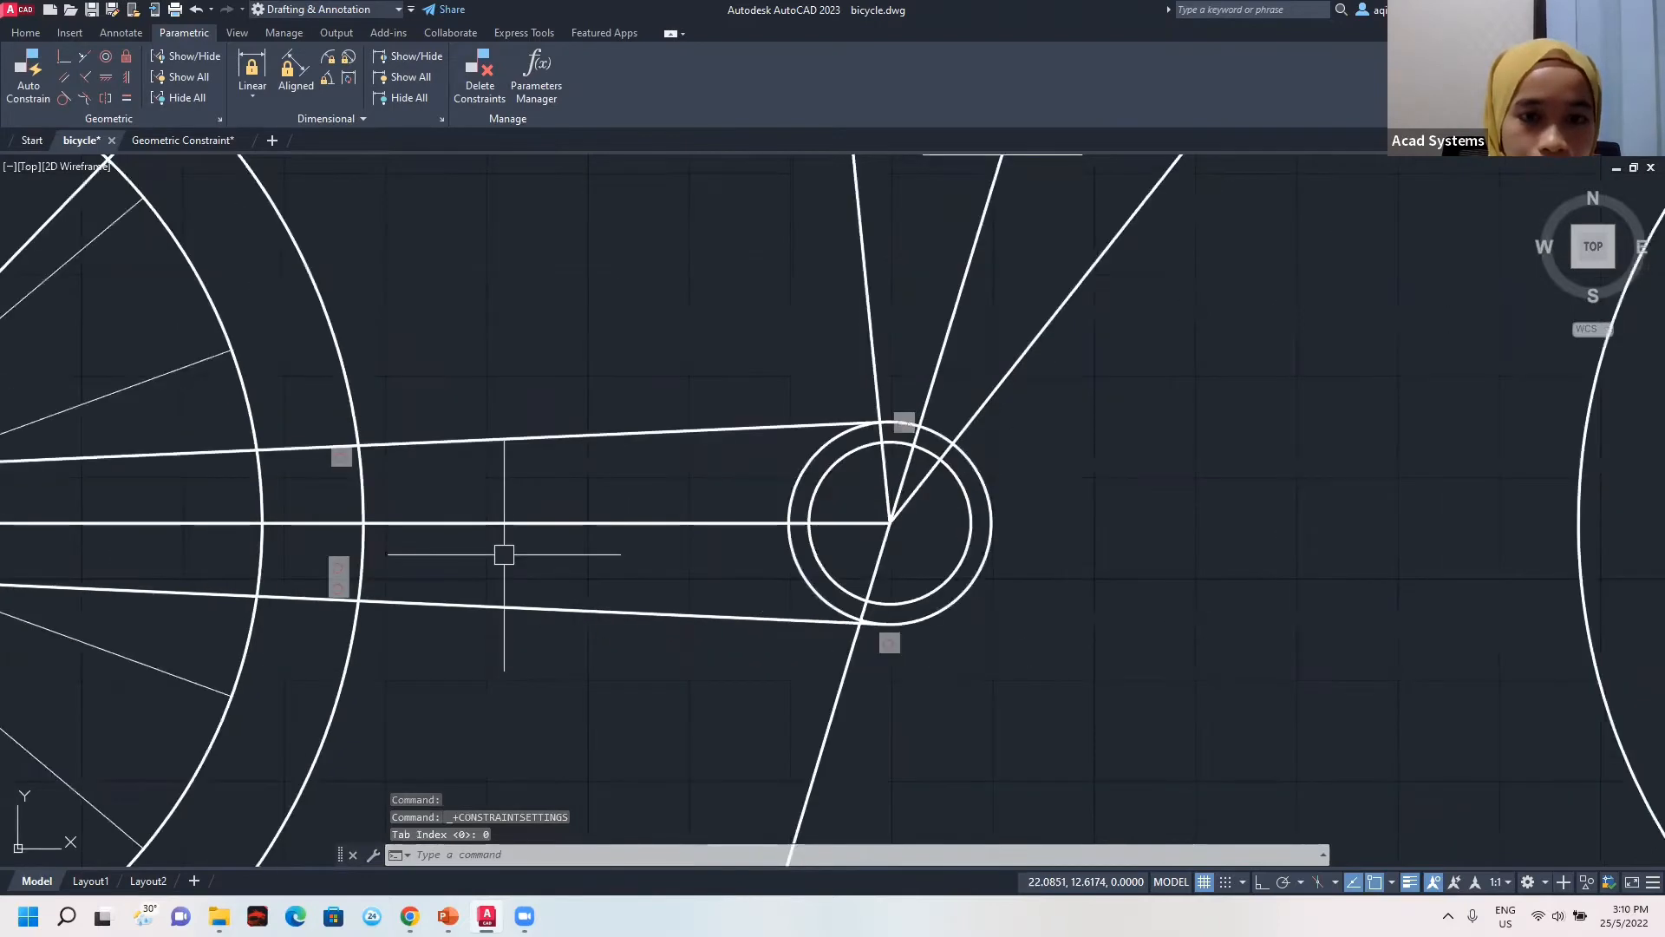
# Try moving the rear wheel's outer circle by its centre to test which parts of the wheel follow it.
pyautogui.scroll(-2, 502, 531)
pyautogui.moveTo(470, 414)
pyautogui.mouseDown(button='middle')
pyautogui.moveTo(797, 435)
pyautogui.moveTo(828, 341)
pyautogui.mouseUp(button='middle')
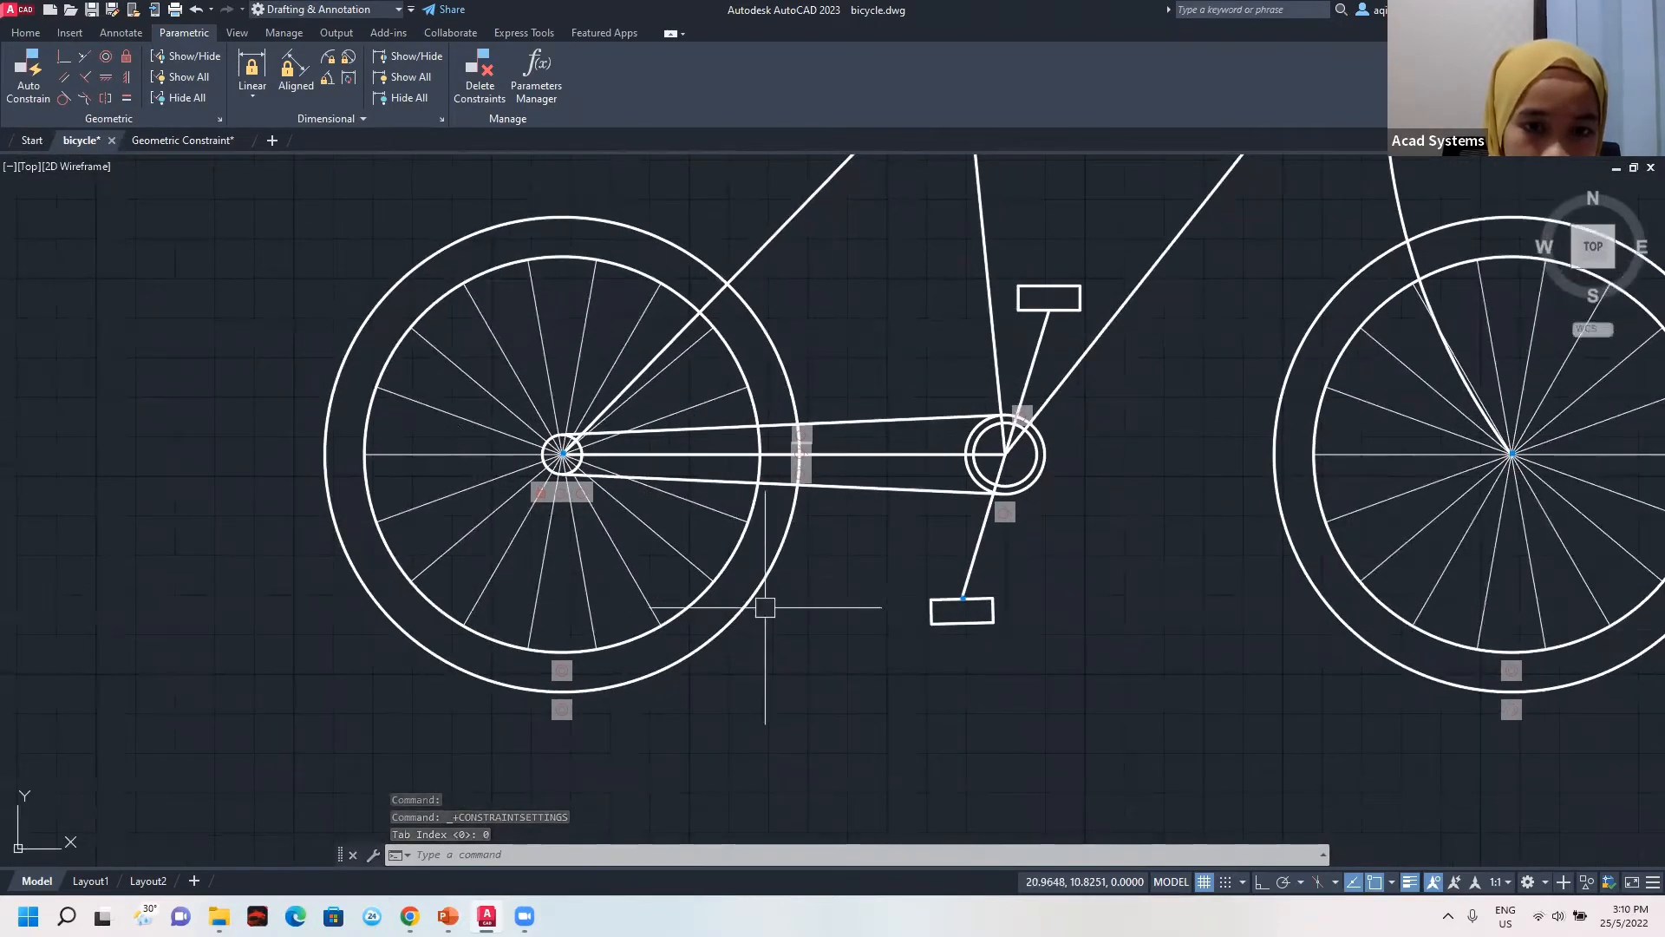
pyautogui.click(736, 616)
pyautogui.click(561, 454)
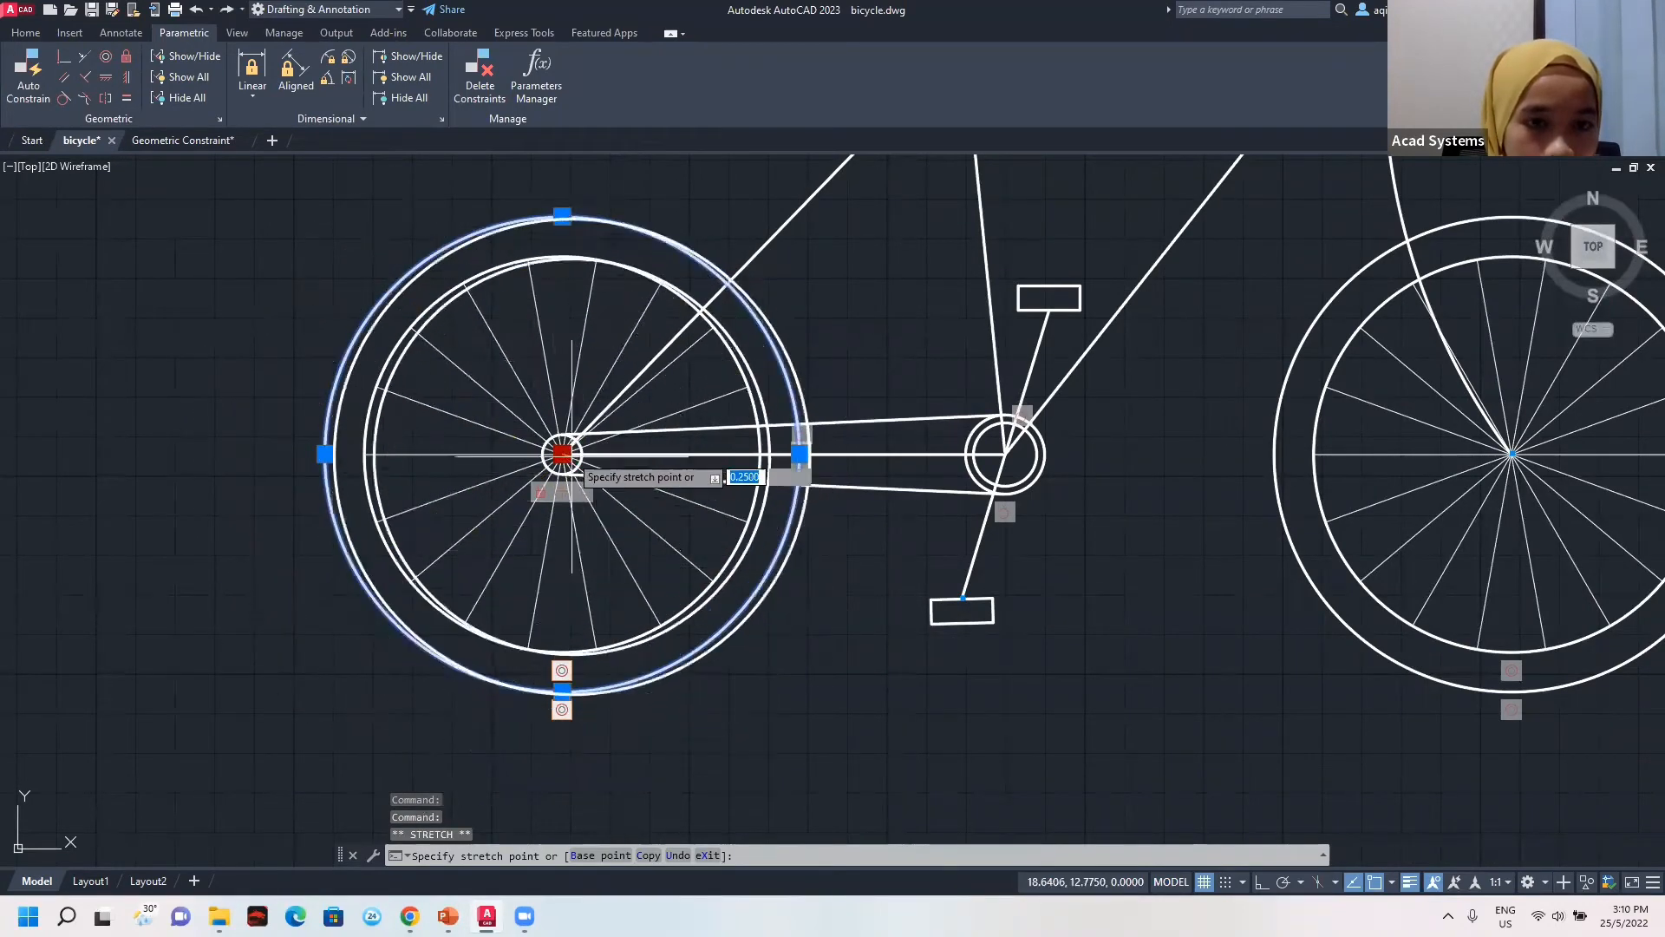
pyautogui.press('Escape')
# Try to apply a Concentric constraint between the rear wheel's inner rim circle and the small hub circle.
pyautogui.click(106, 57)
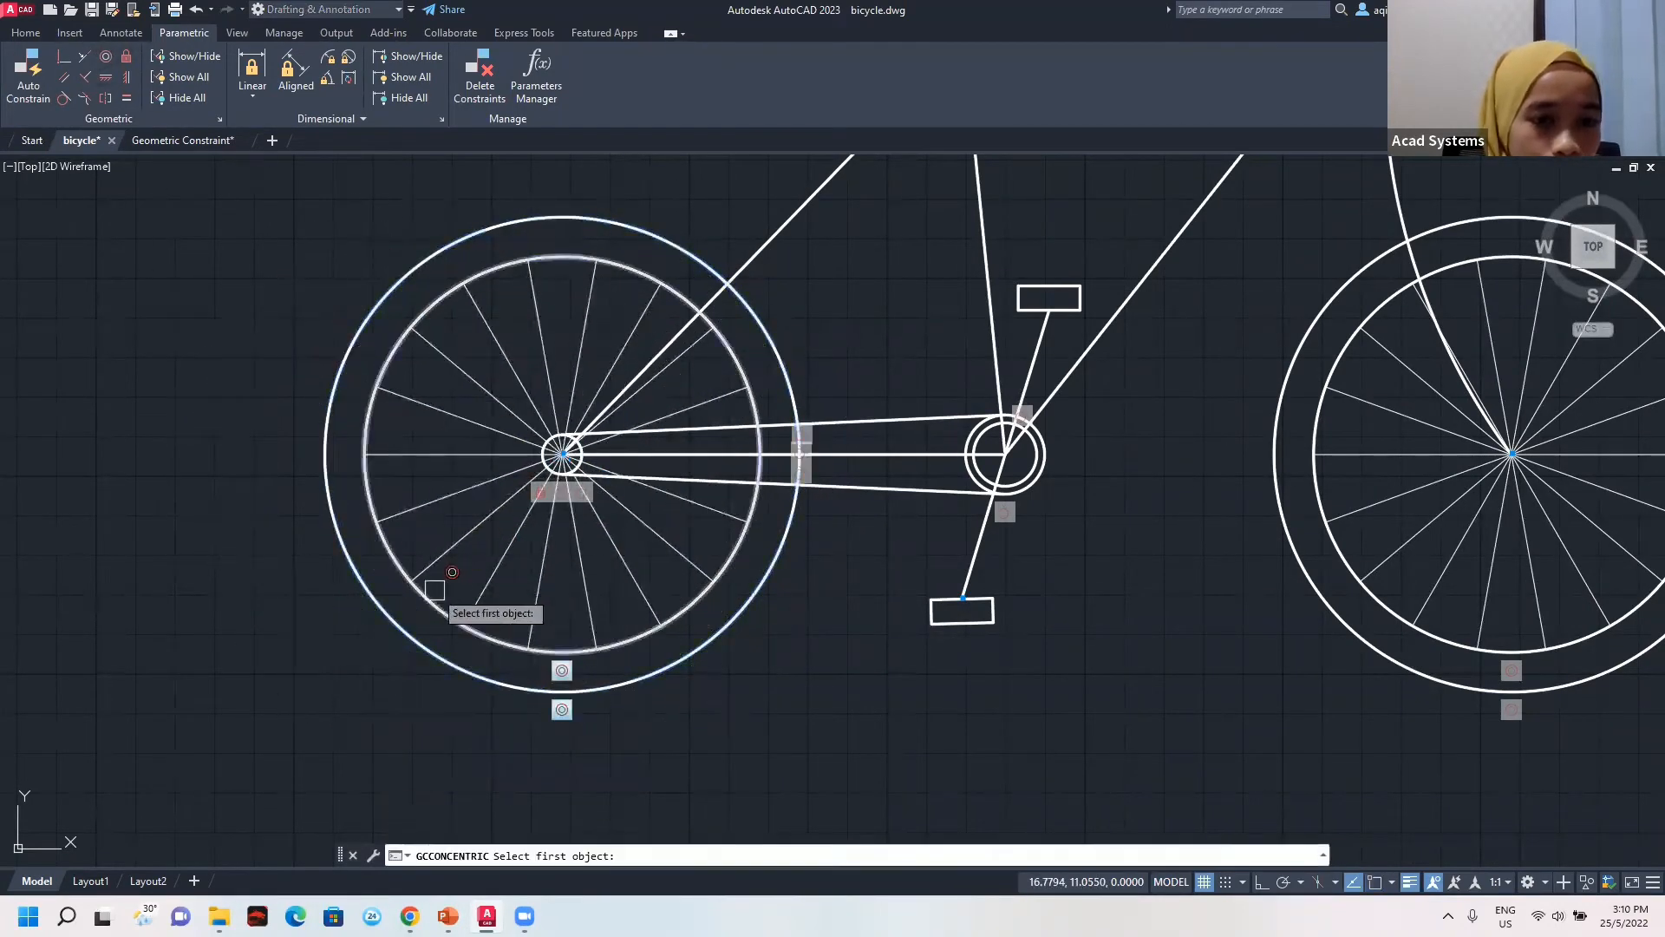
pyautogui.click(438, 597)
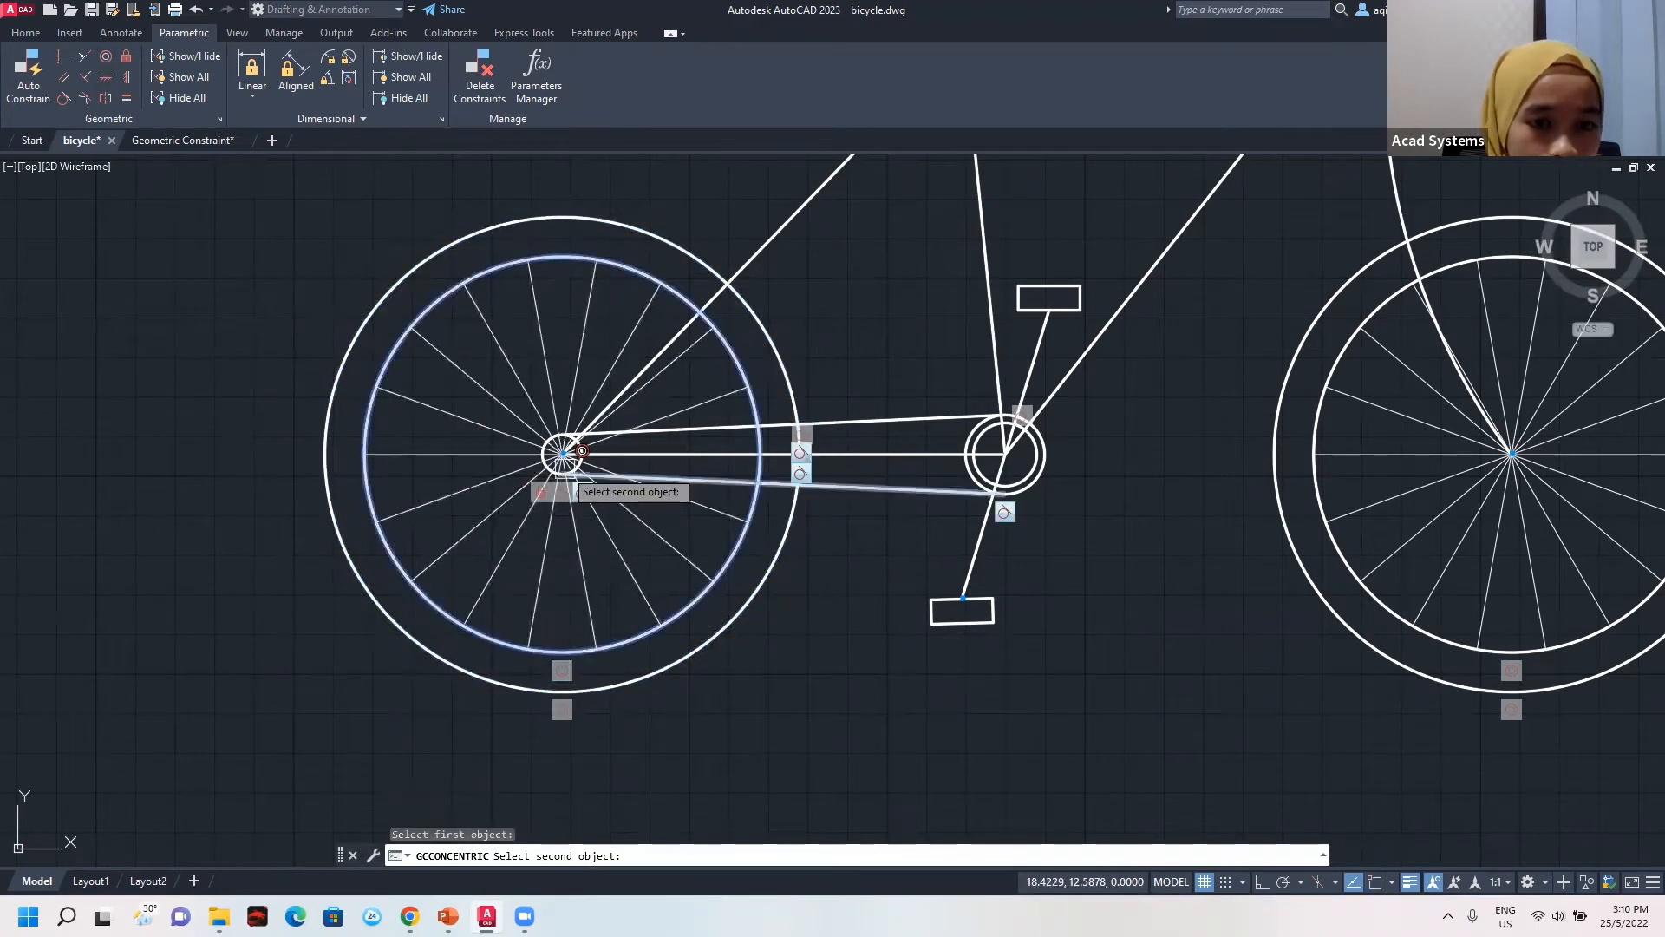
pyautogui.scroll(2, 586, 431)
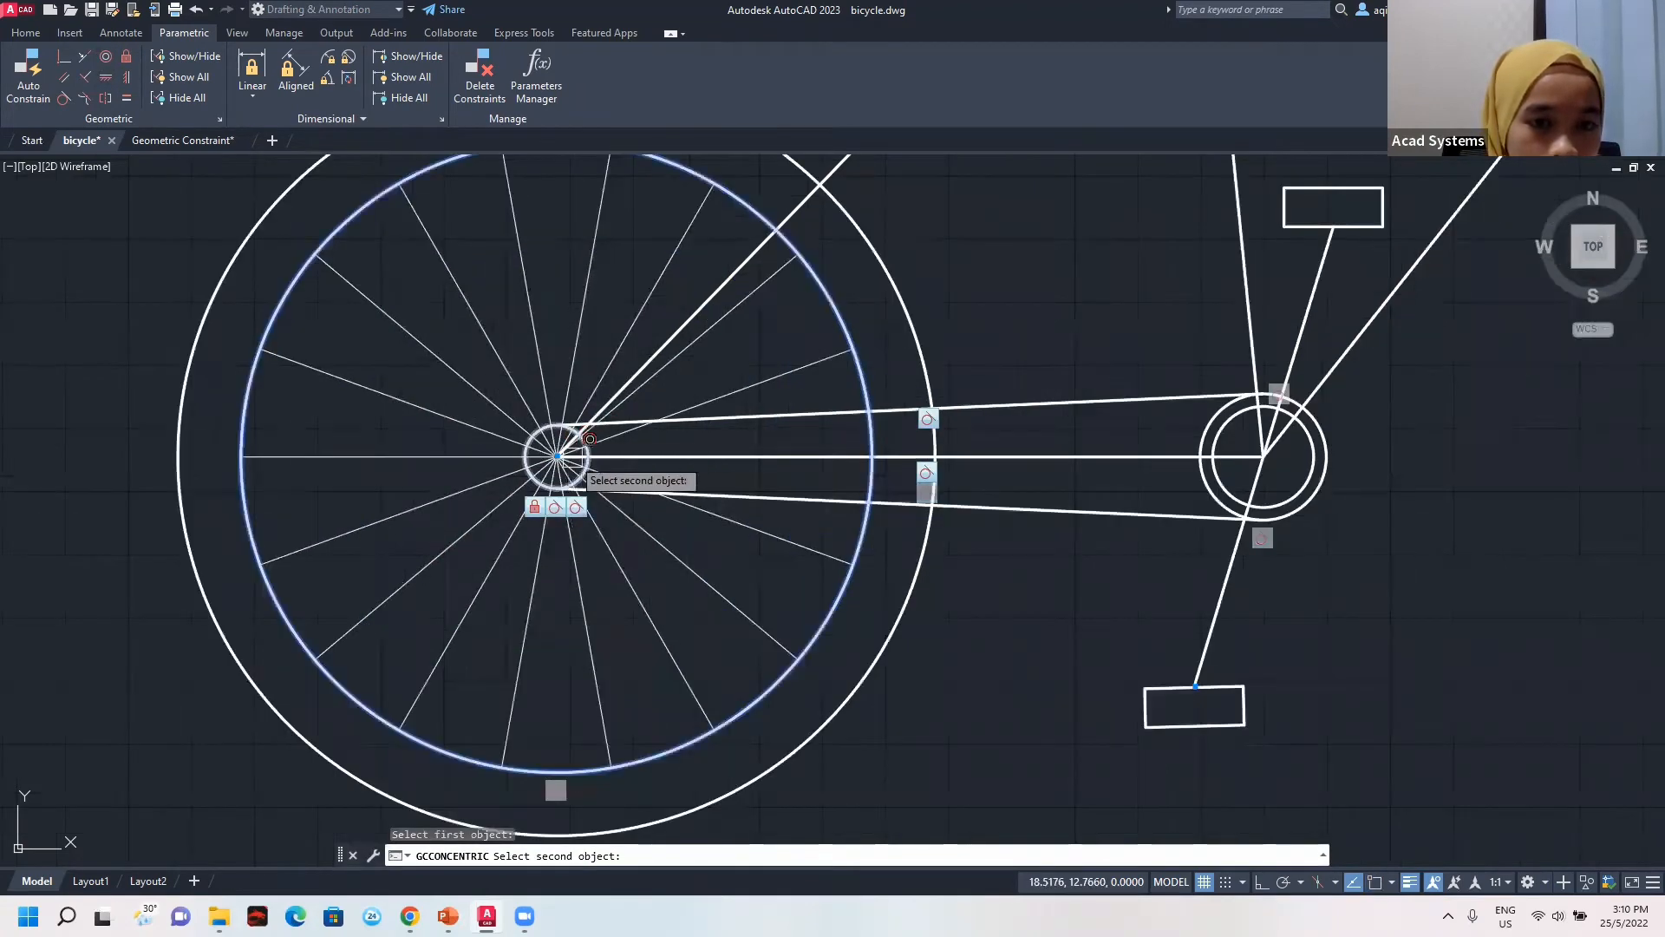
pyautogui.click(592, 438)
pyautogui.scroll(-3, 634, 563)
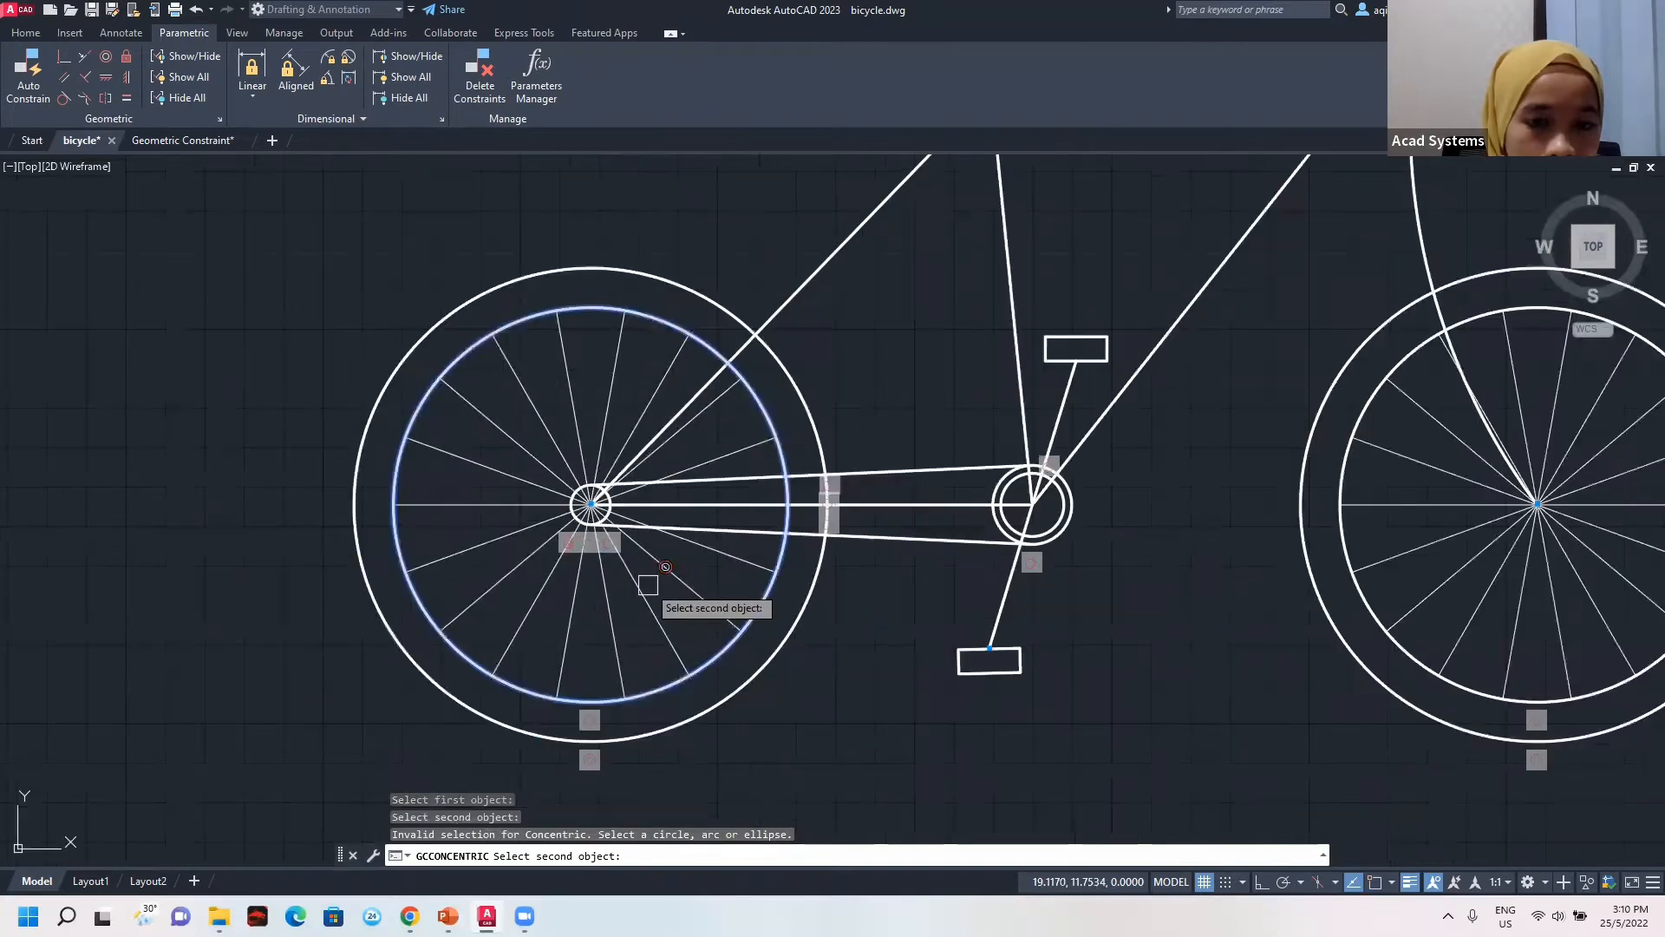
pyautogui.press('Escape')
# Apply a Coincident constraint between the upper end of the lower pedal crank line and the front end of the middle horizontal frame line.
pyautogui.scroll(-3, 698, 707)
pyautogui.moveTo(827, 513)
pyautogui.mouseDown(button='middle')
pyautogui.moveTo(820, 474)
pyautogui.moveTo(777, 506)
pyautogui.moveTo(769, 472)
pyautogui.moveTo(646, 460)
pyautogui.mouseUp(button='middle')
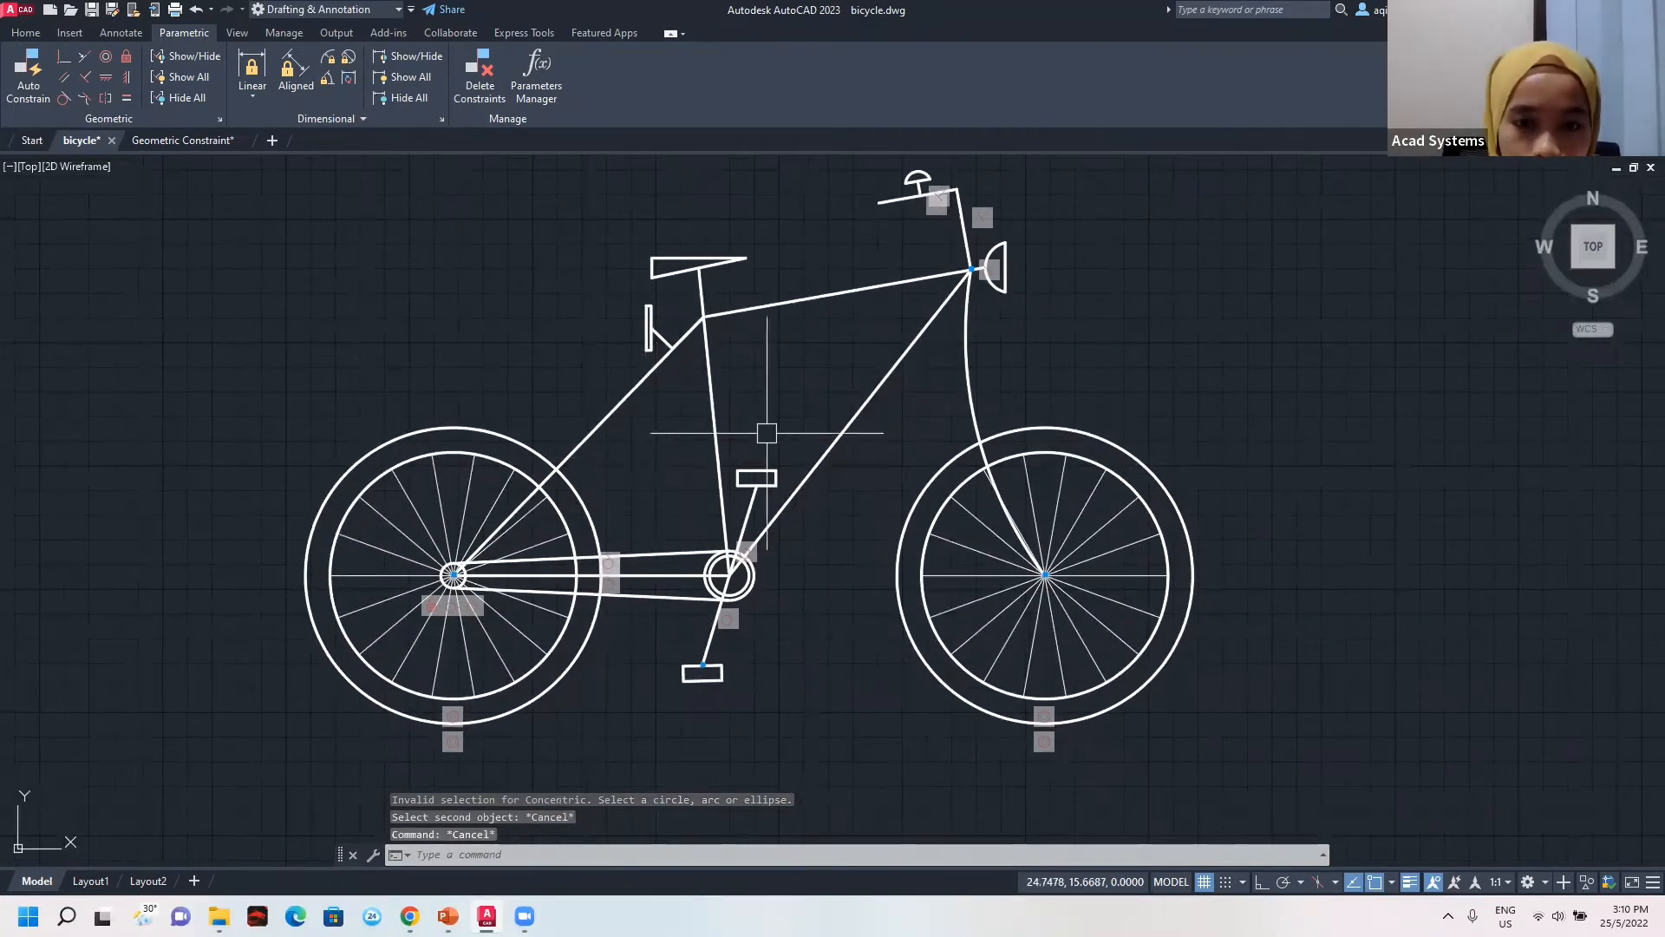
pyautogui.click(798, 591)
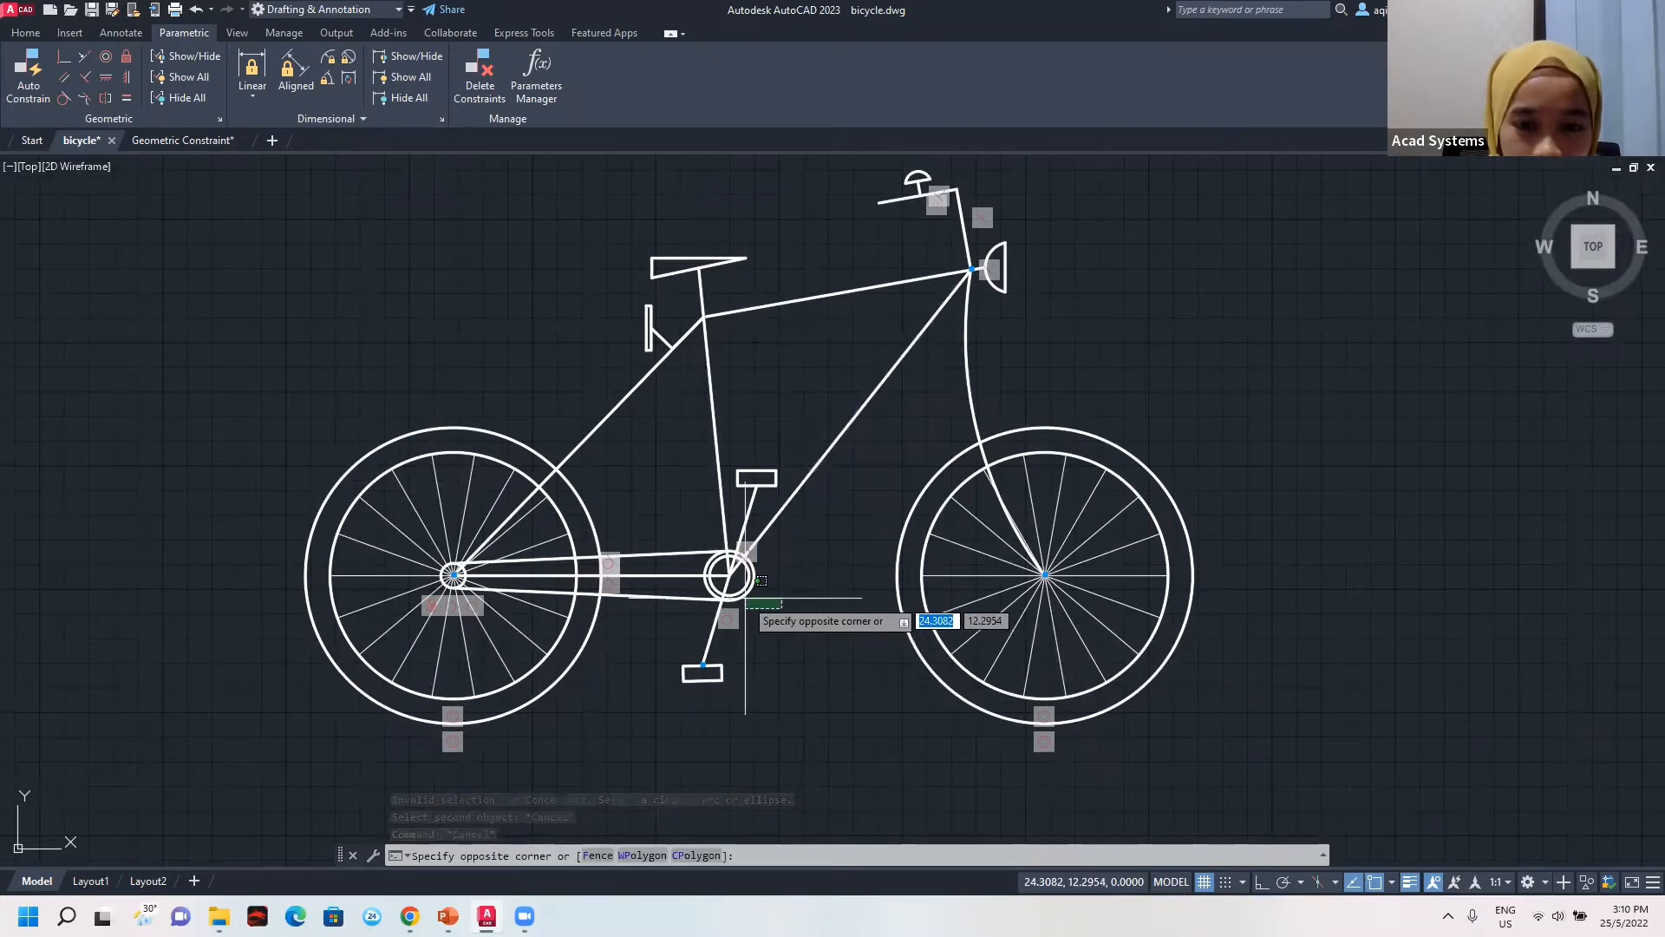
pyautogui.scroll(3, 782, 608)
pyautogui.press('Escape')
pyautogui.scroll(3, 751, 577)
pyautogui.scroll(2, 751, 577)
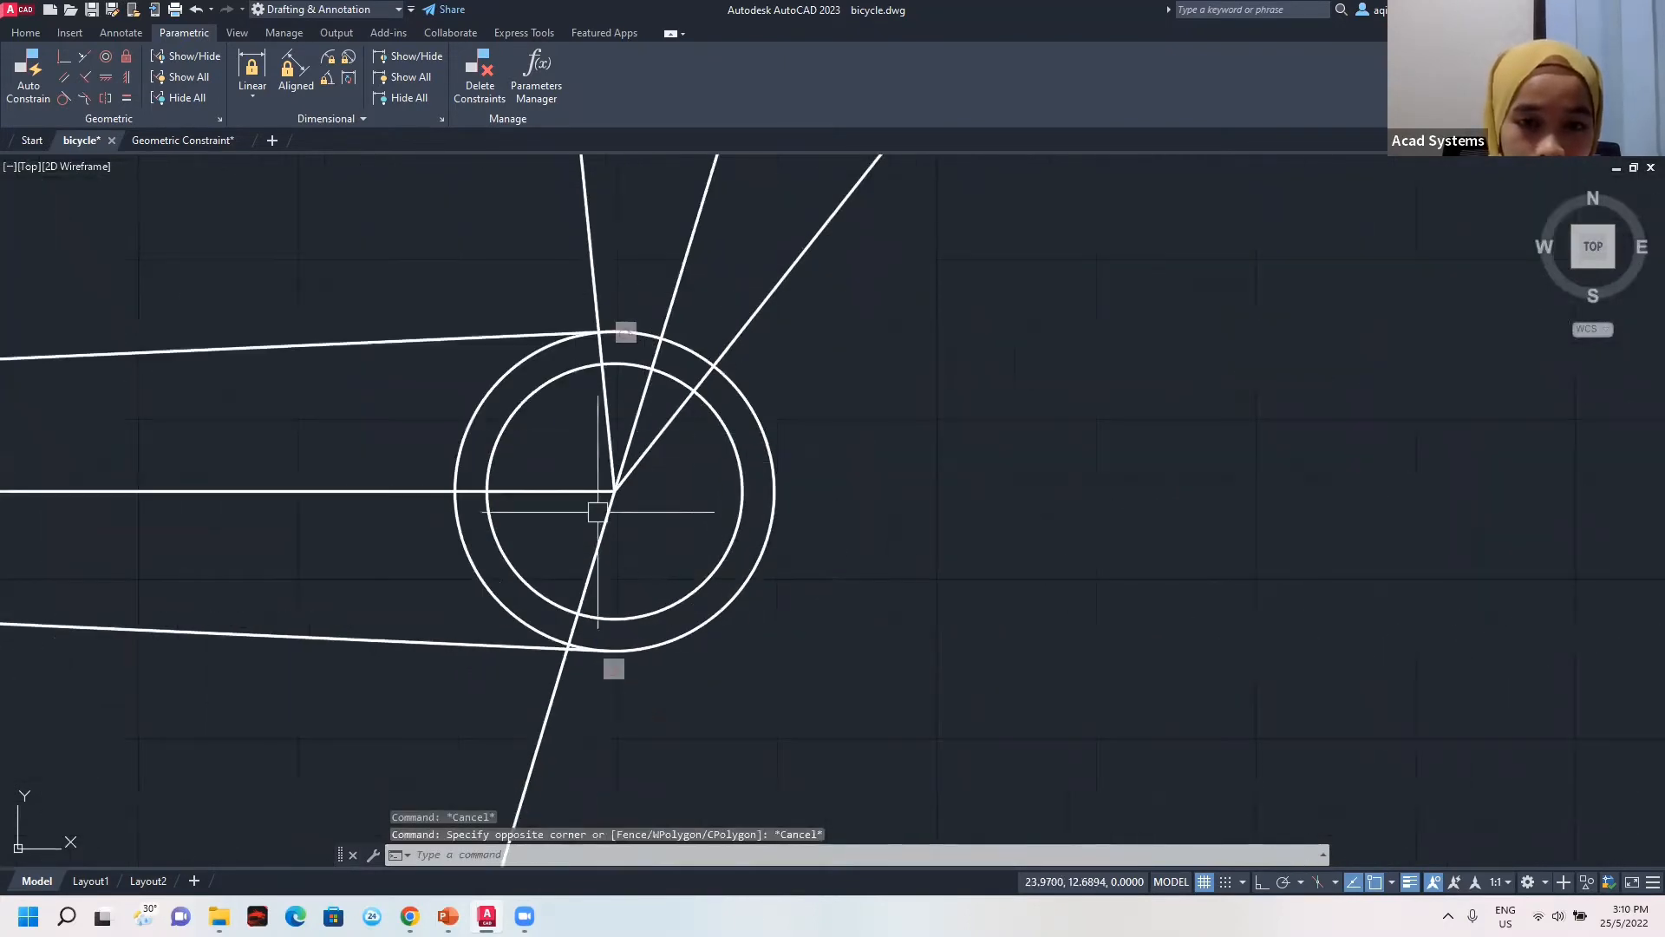
pyautogui.scroll(-4, 617, 481)
pyautogui.moveTo(670, 352); pyautogui.dragTo(706, 460, button='middle')
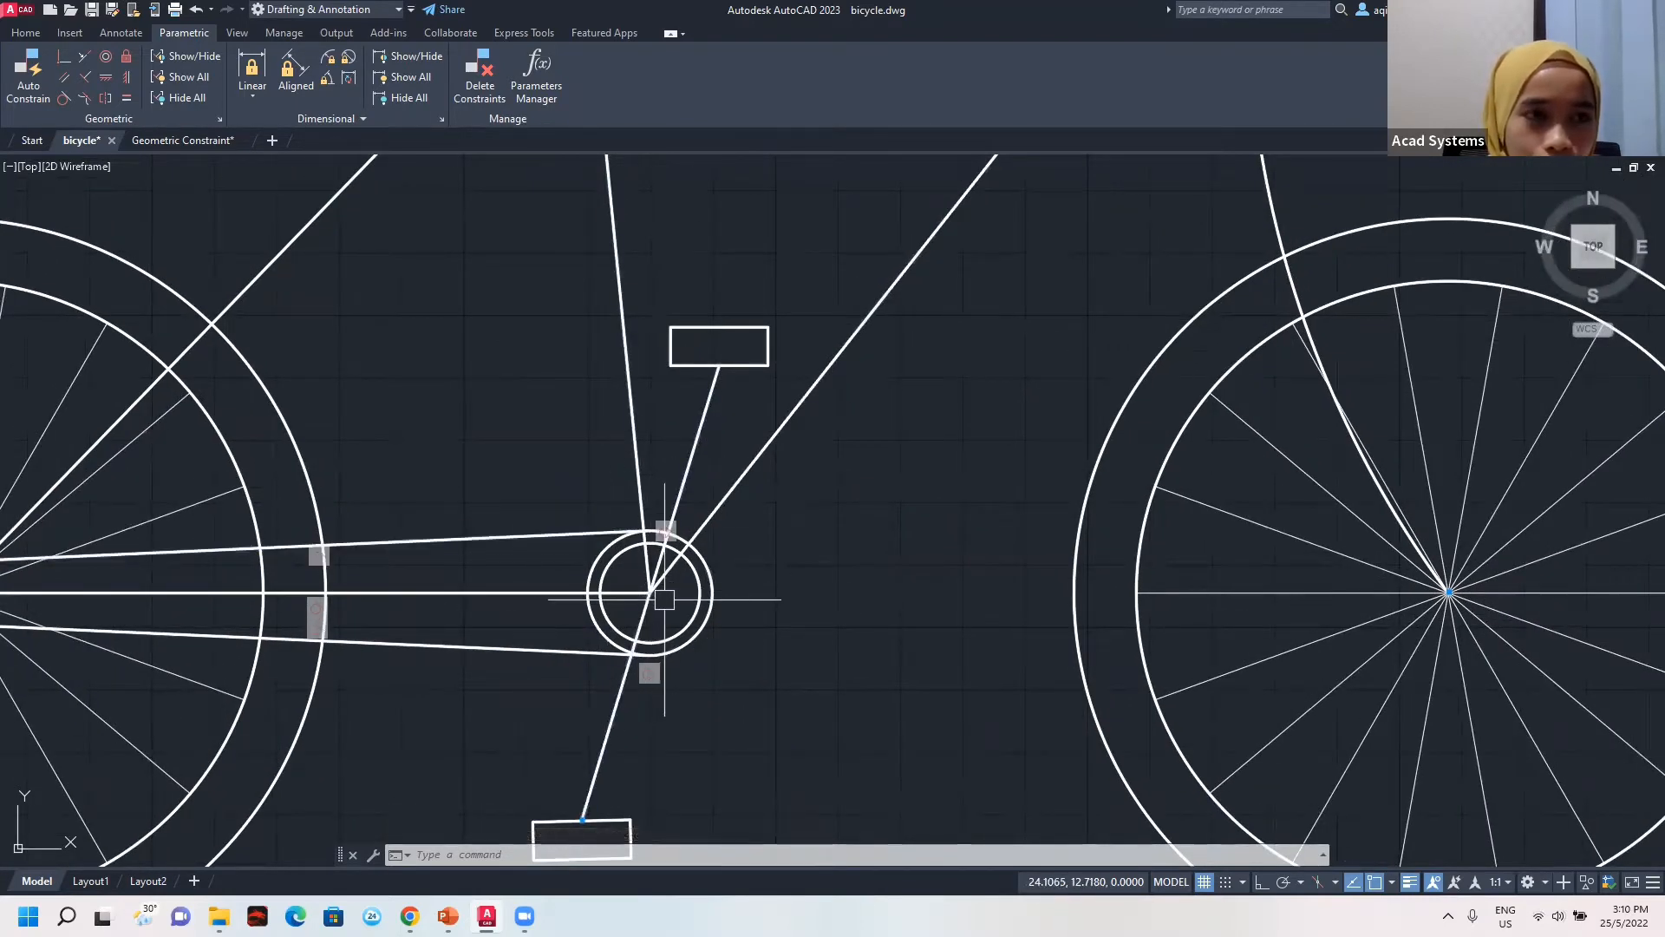
pyautogui.scroll(2, 665, 584)
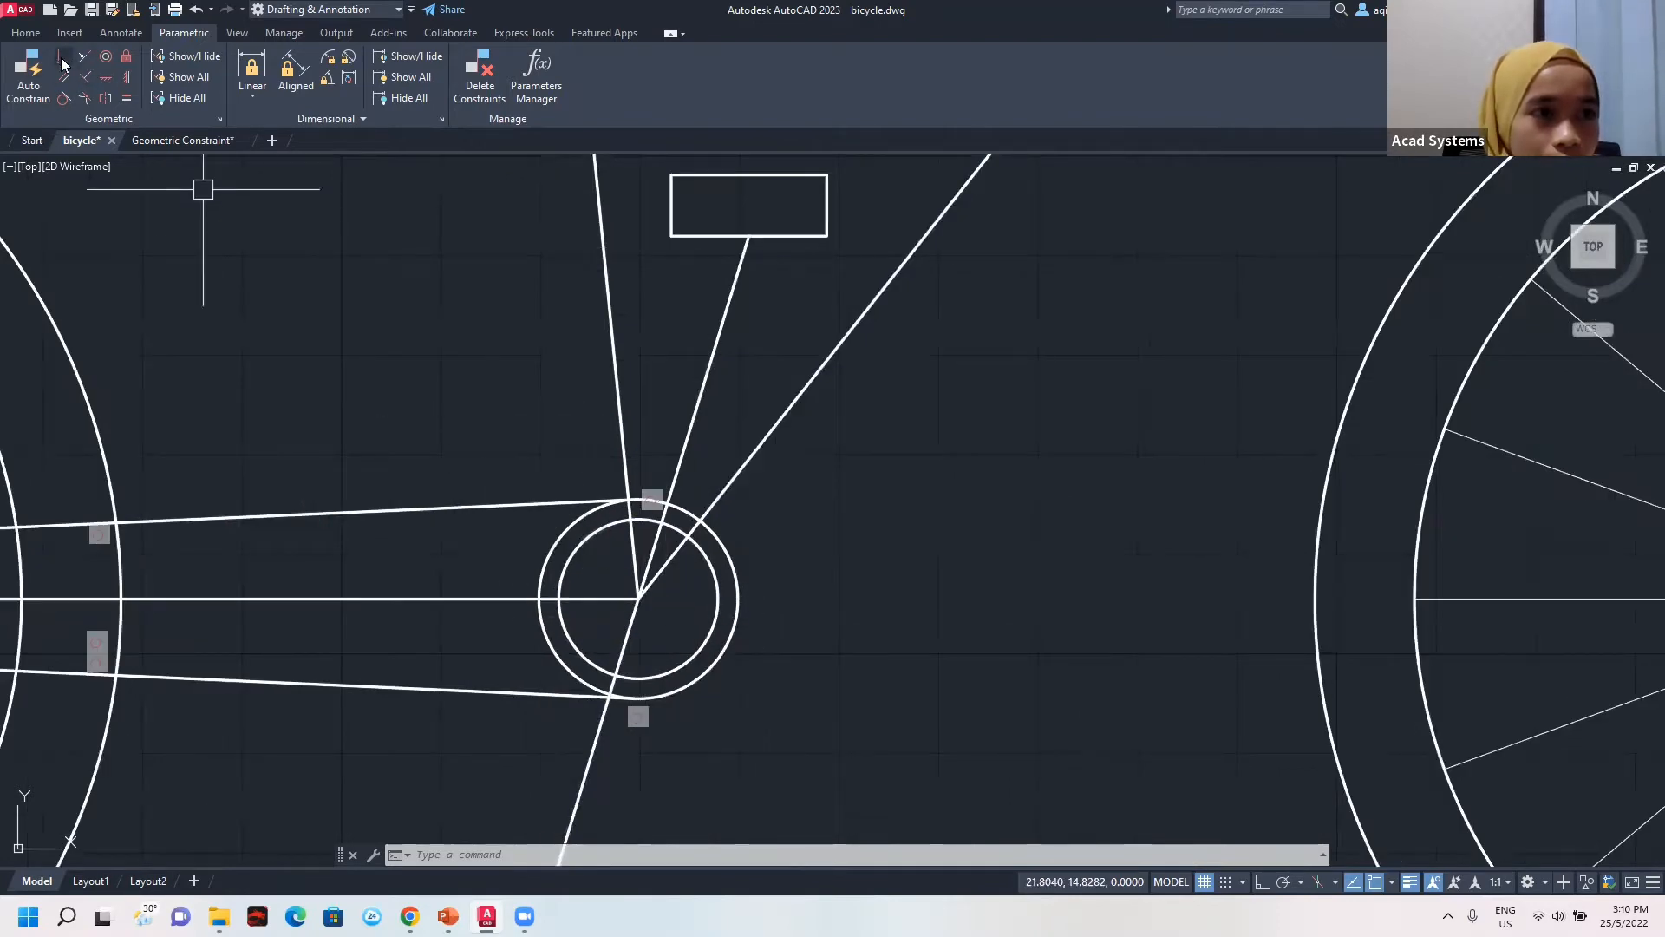
pyautogui.click(62, 62)
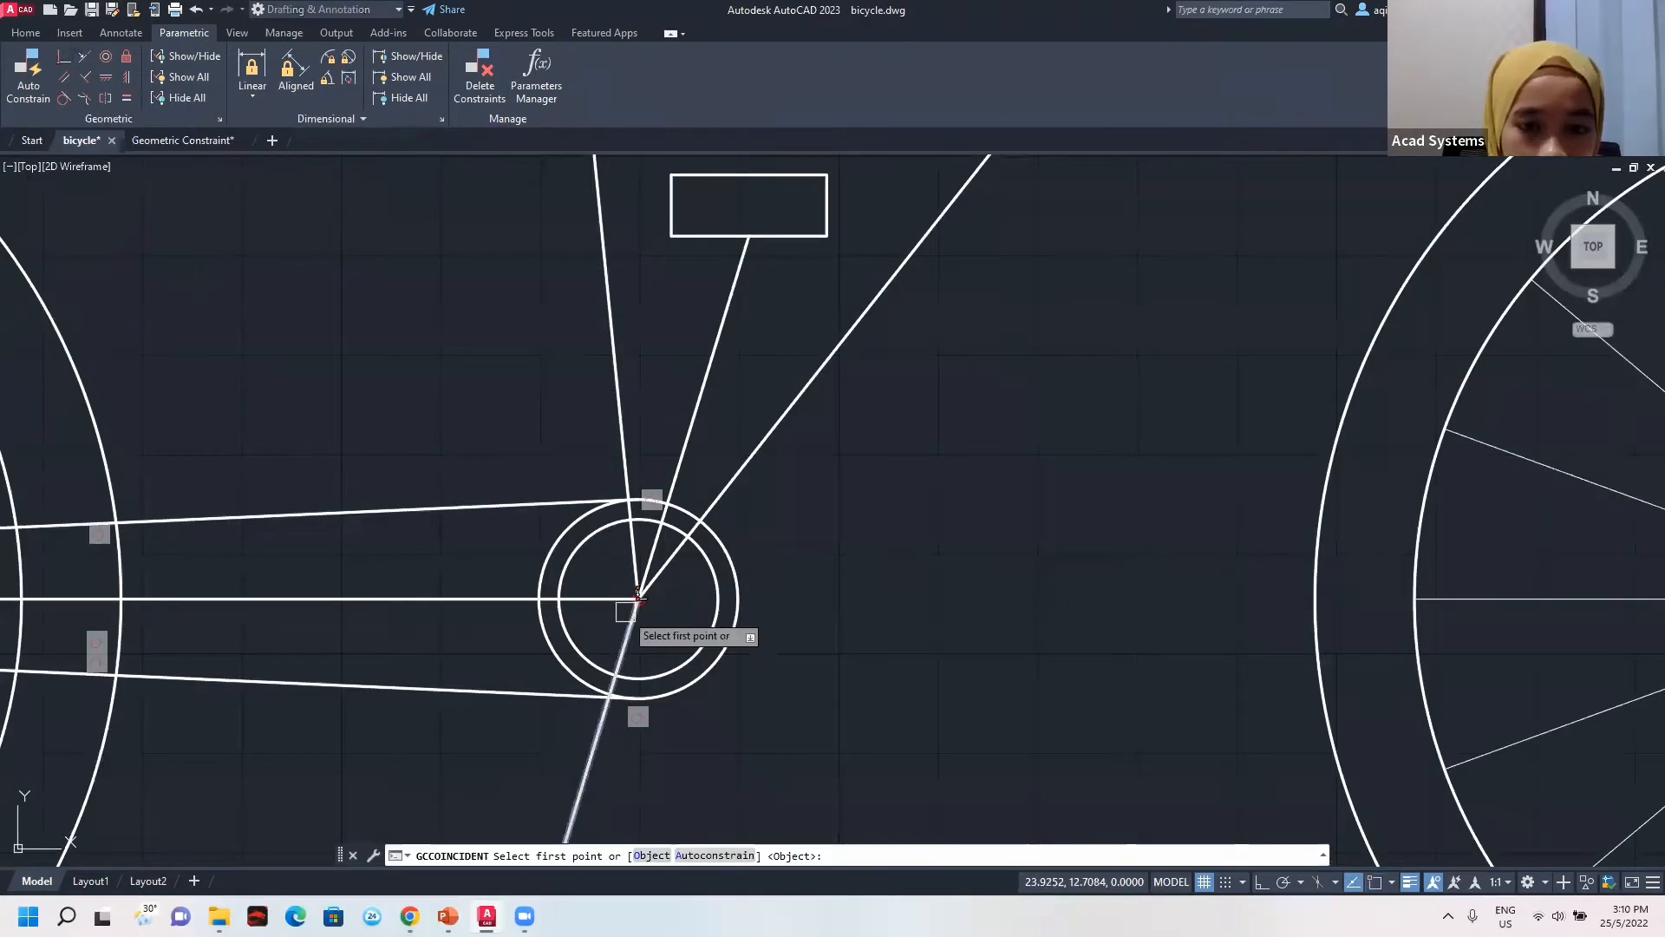
pyautogui.click(642, 620)
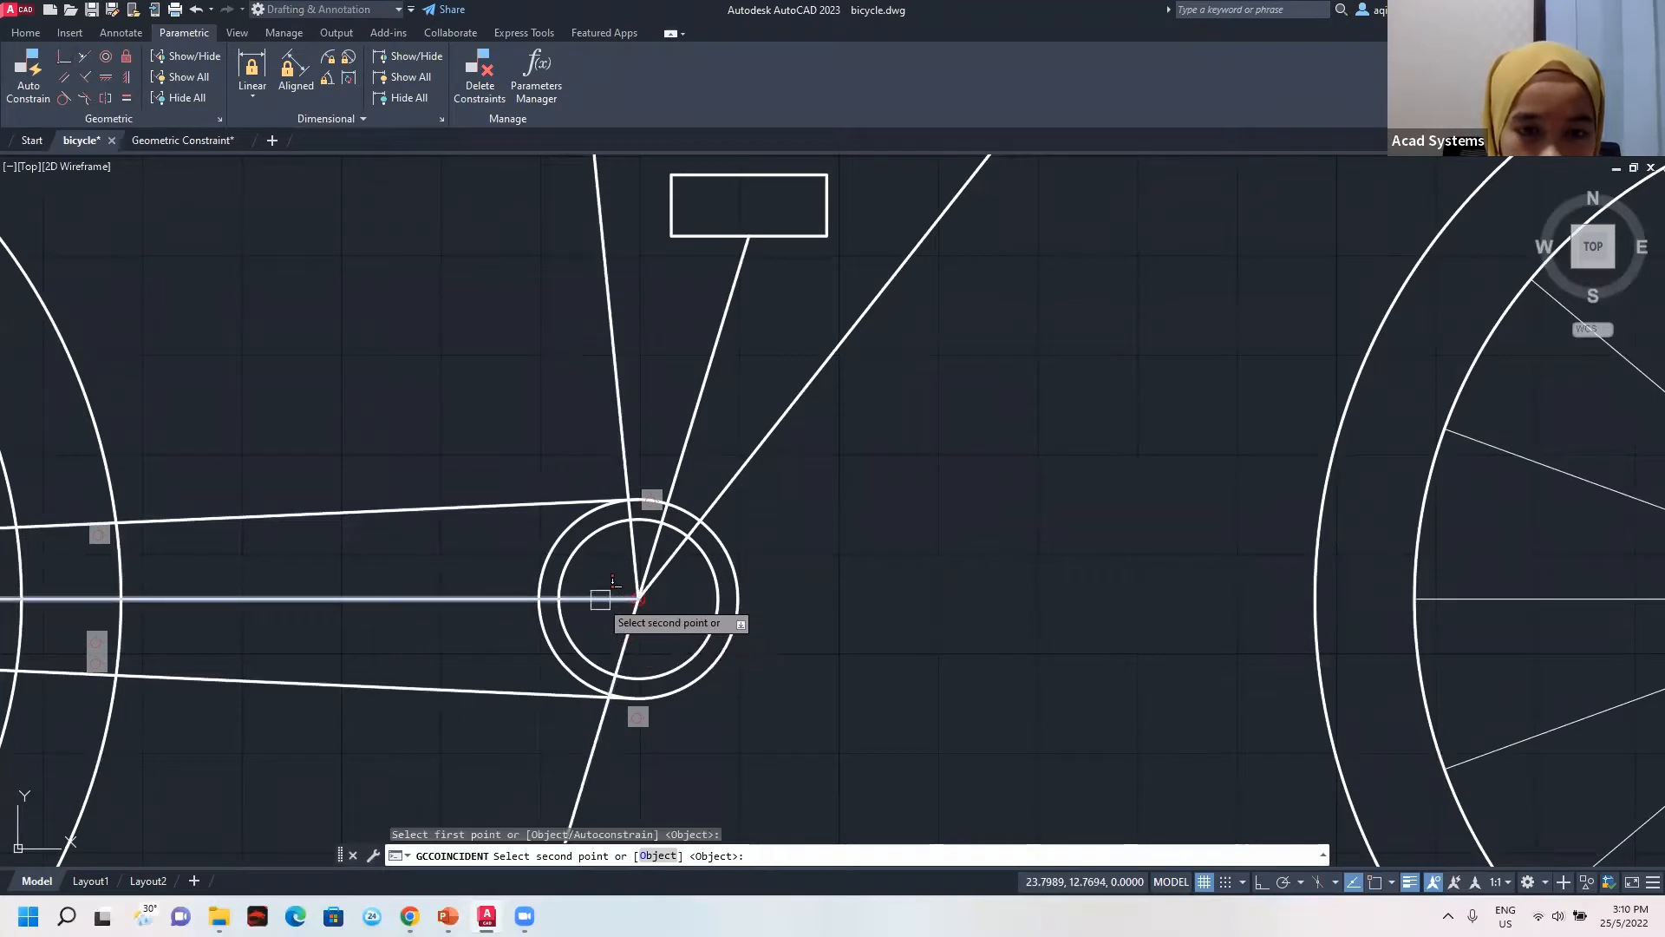
pyautogui.click(605, 601)
pyautogui.press('Escape')
# Try stretching the upper end of the lower pedal crank line to test its link to the horizontal frame line.
pyautogui.click(632, 614)
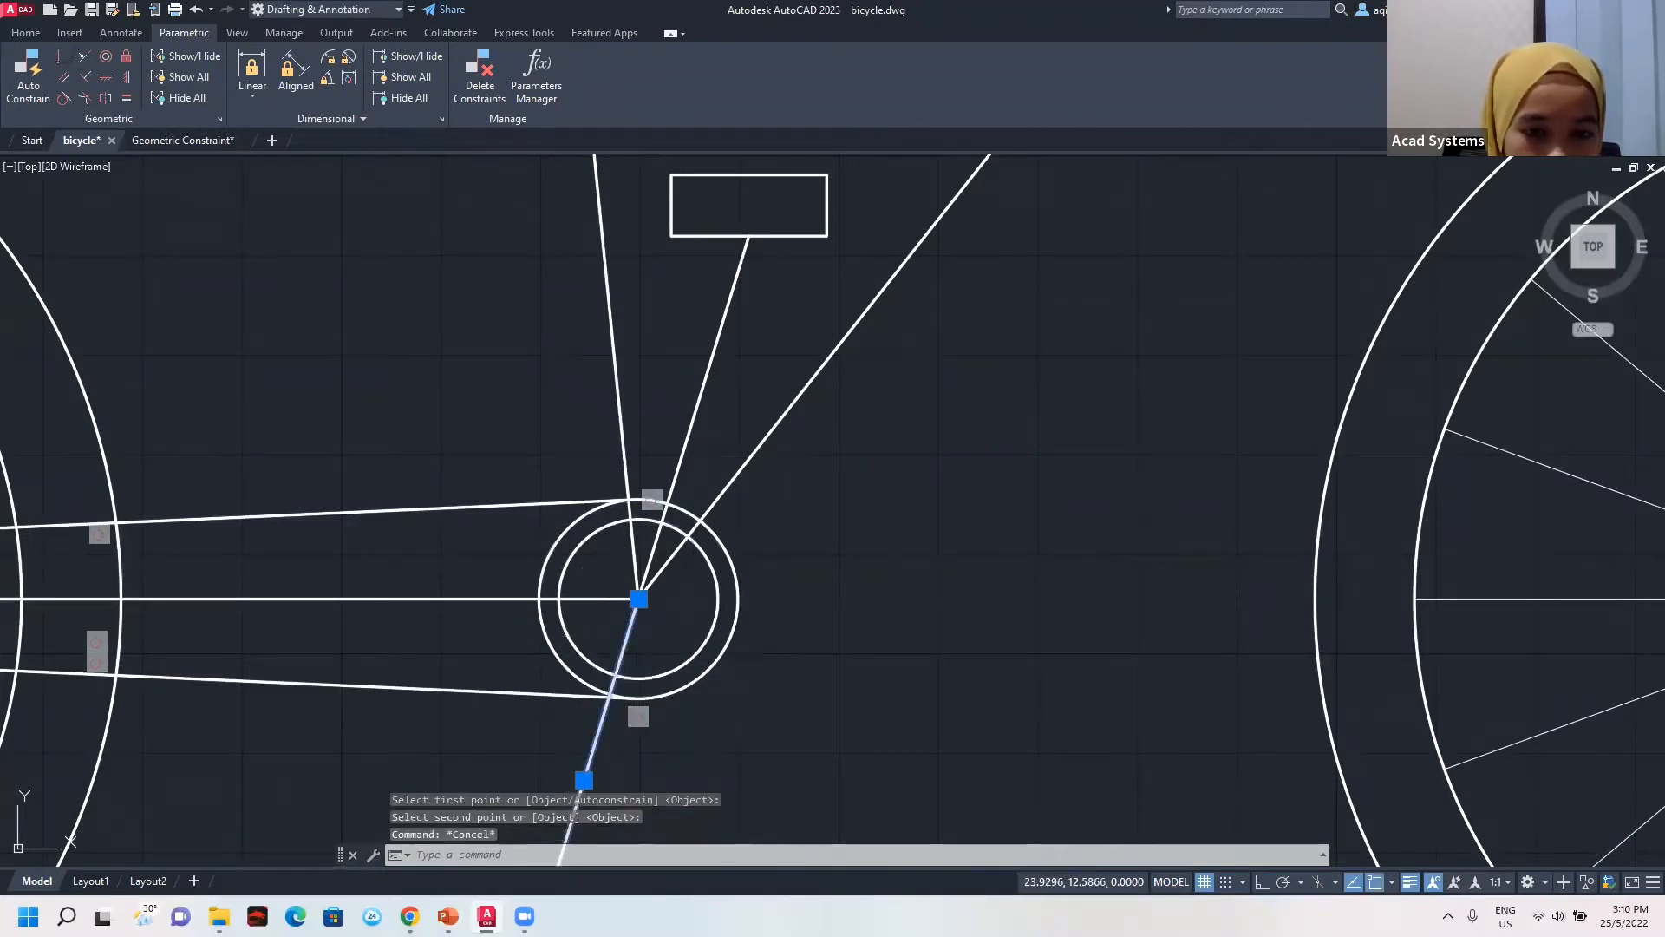
pyautogui.click(638, 598)
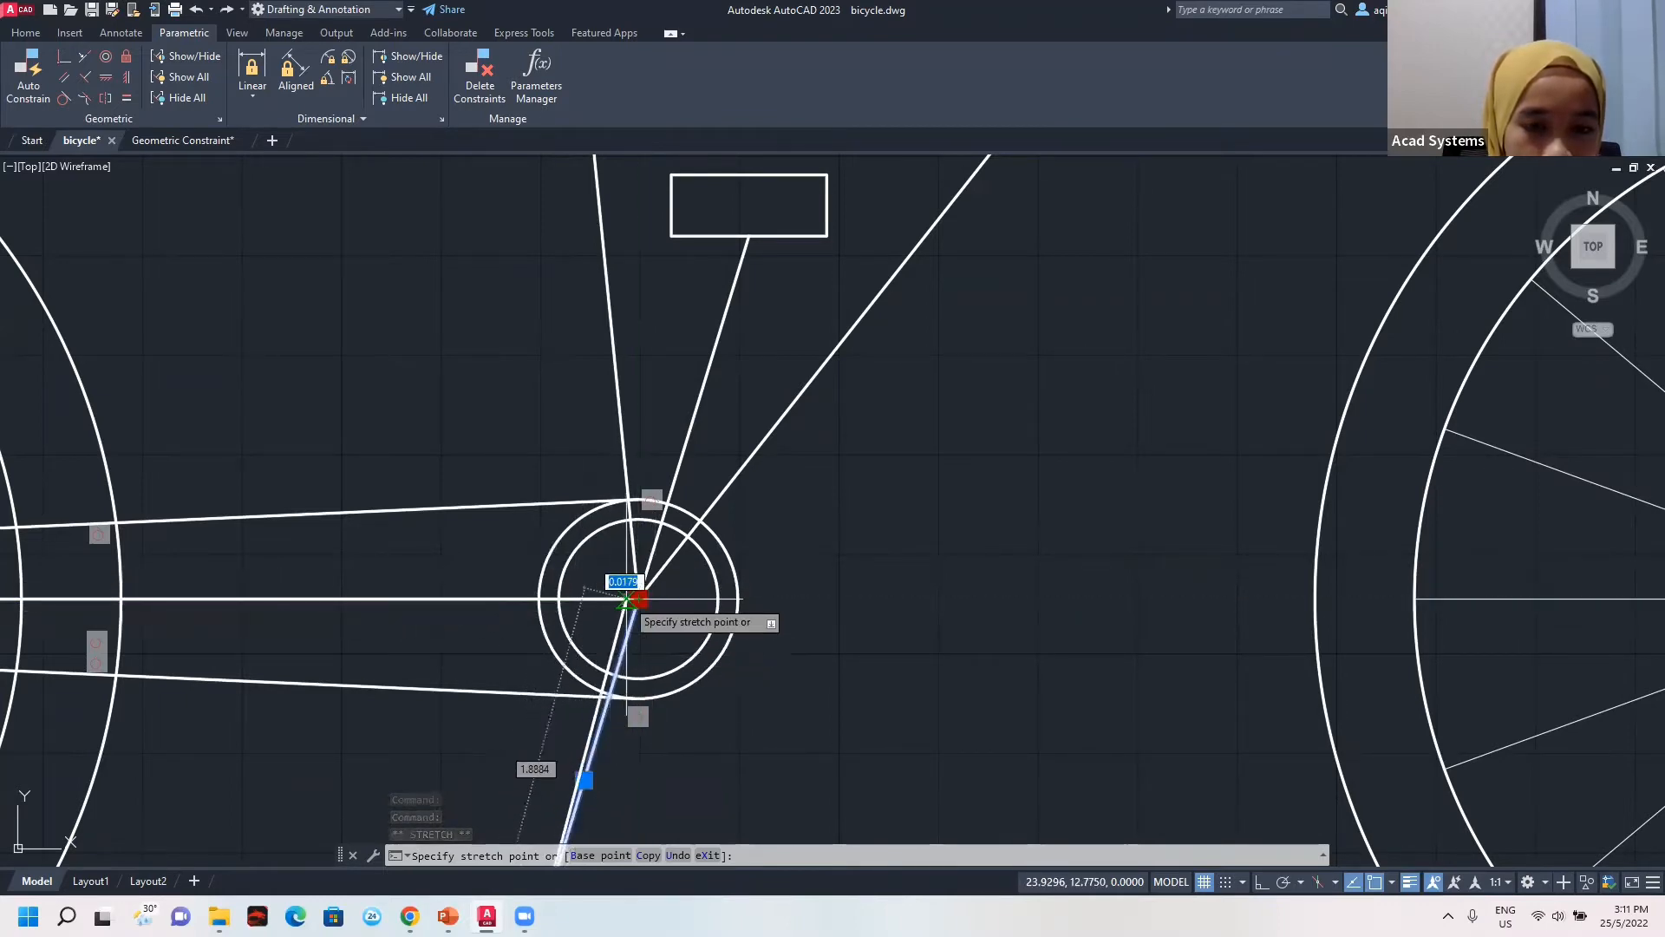
pyautogui.press('Escape')
pyautogui.scroll(-3, 666, 548)
pyautogui.scroll(3, 675, 593)
pyautogui.press('Escape')
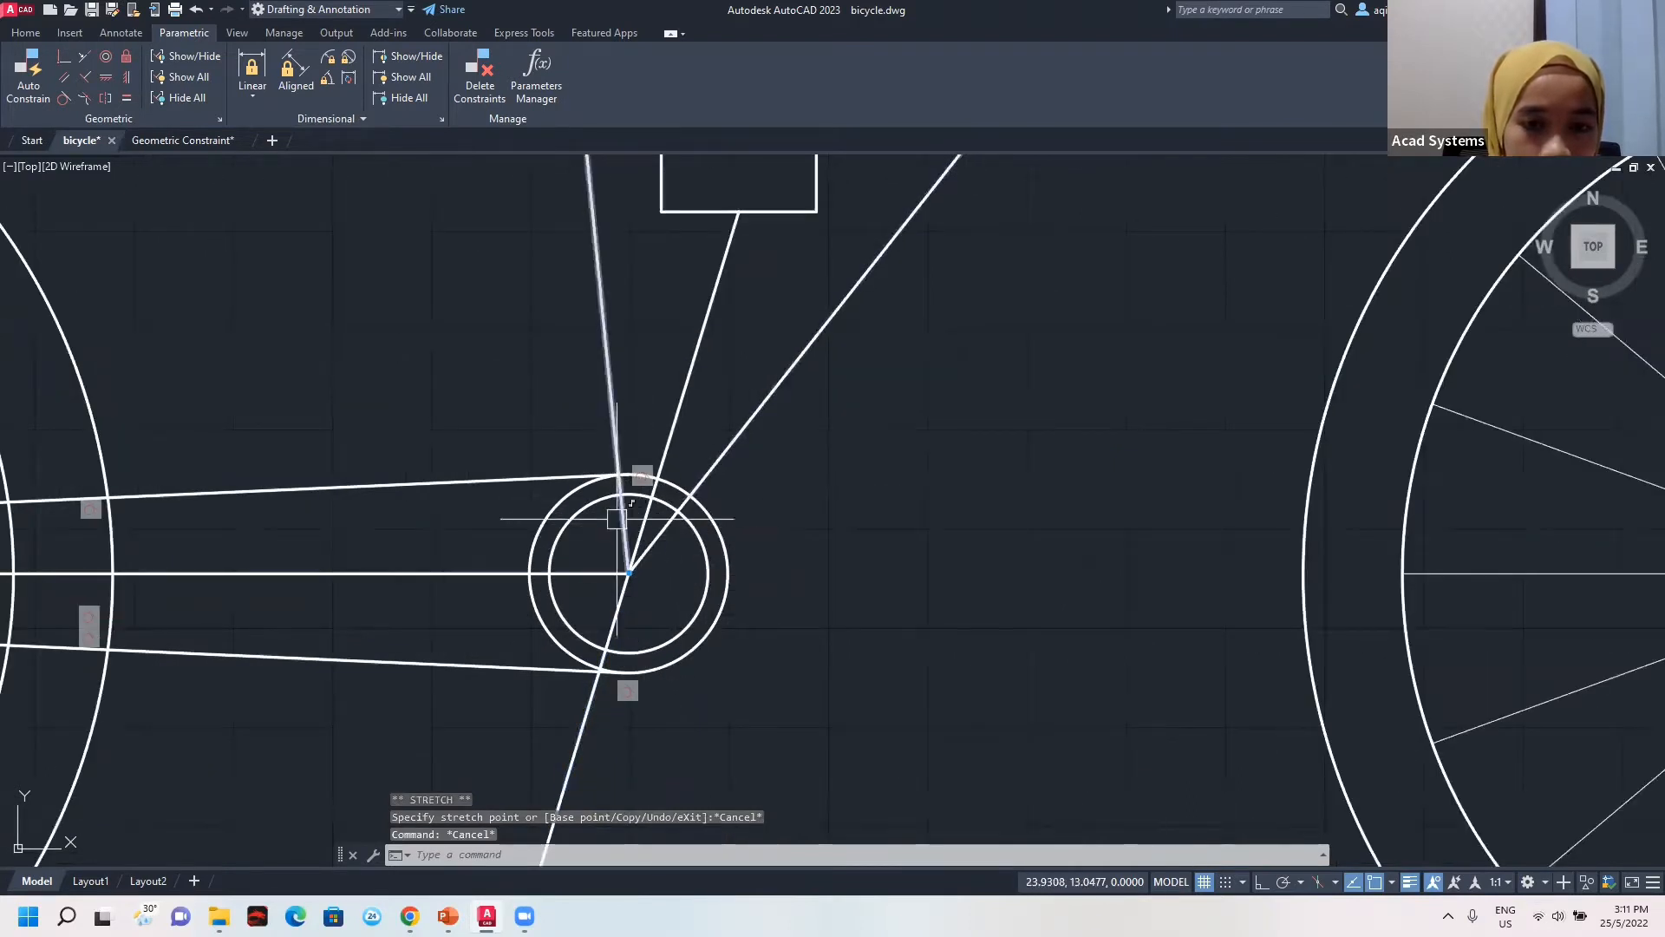
# Apply Coincident constraints joining the lower pedal crank's upper end to the lower ends of the seat tube, upper crank and front diagonal frame lines.
pyautogui.click(64, 57)
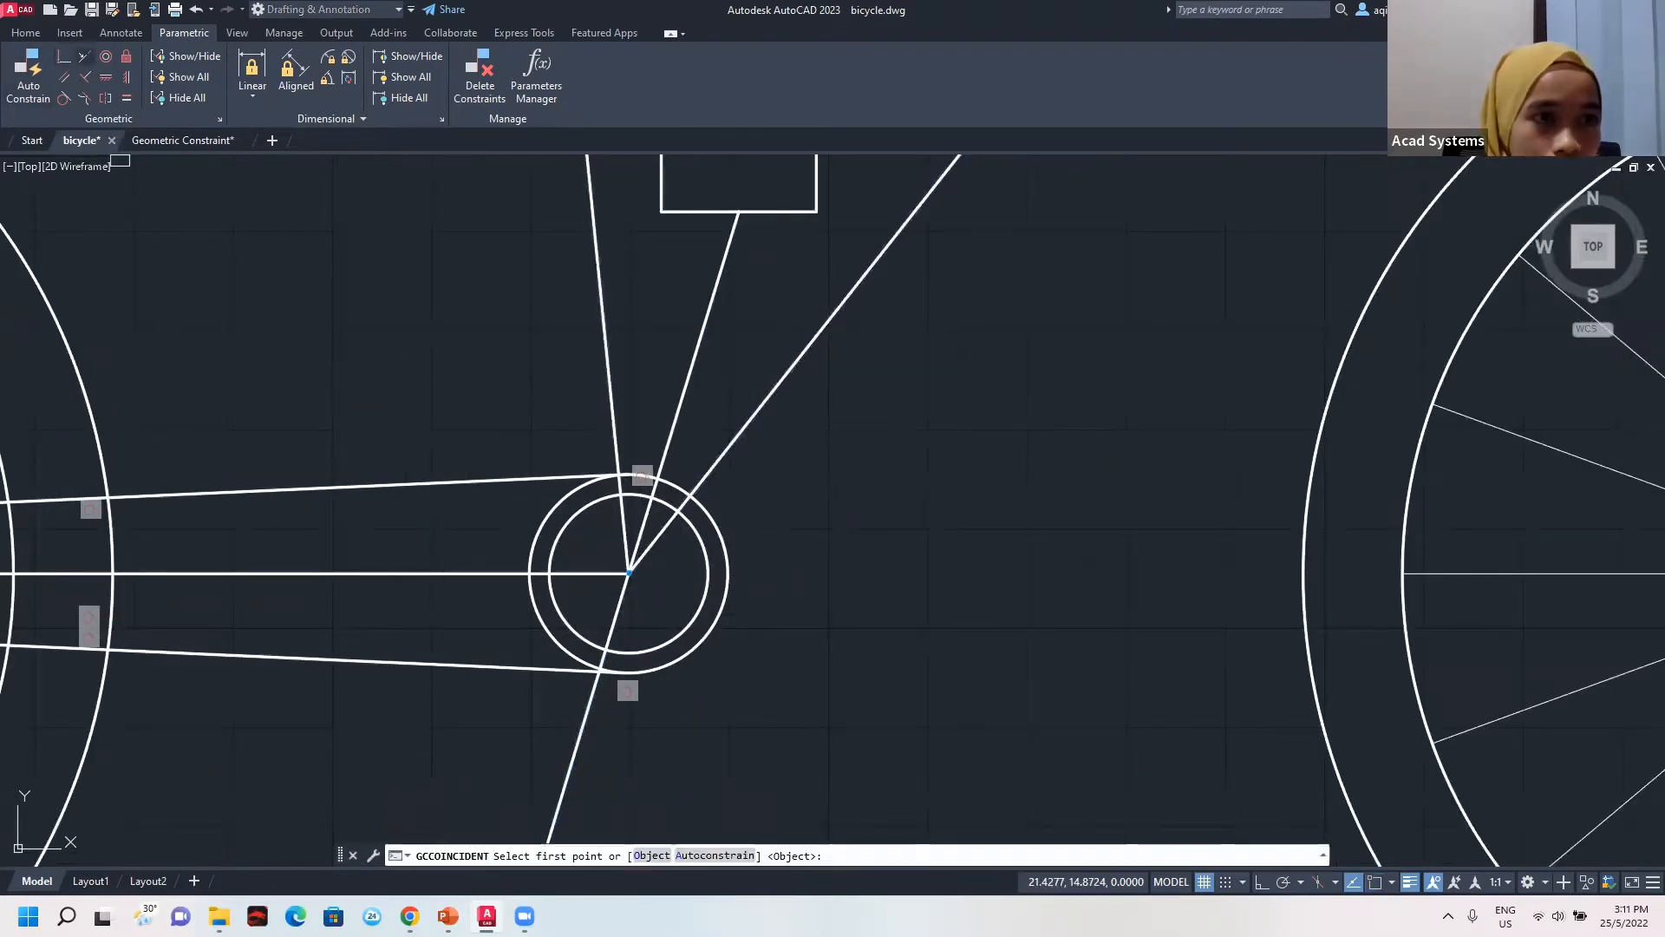
pyautogui.click(622, 627)
pyautogui.click(618, 520)
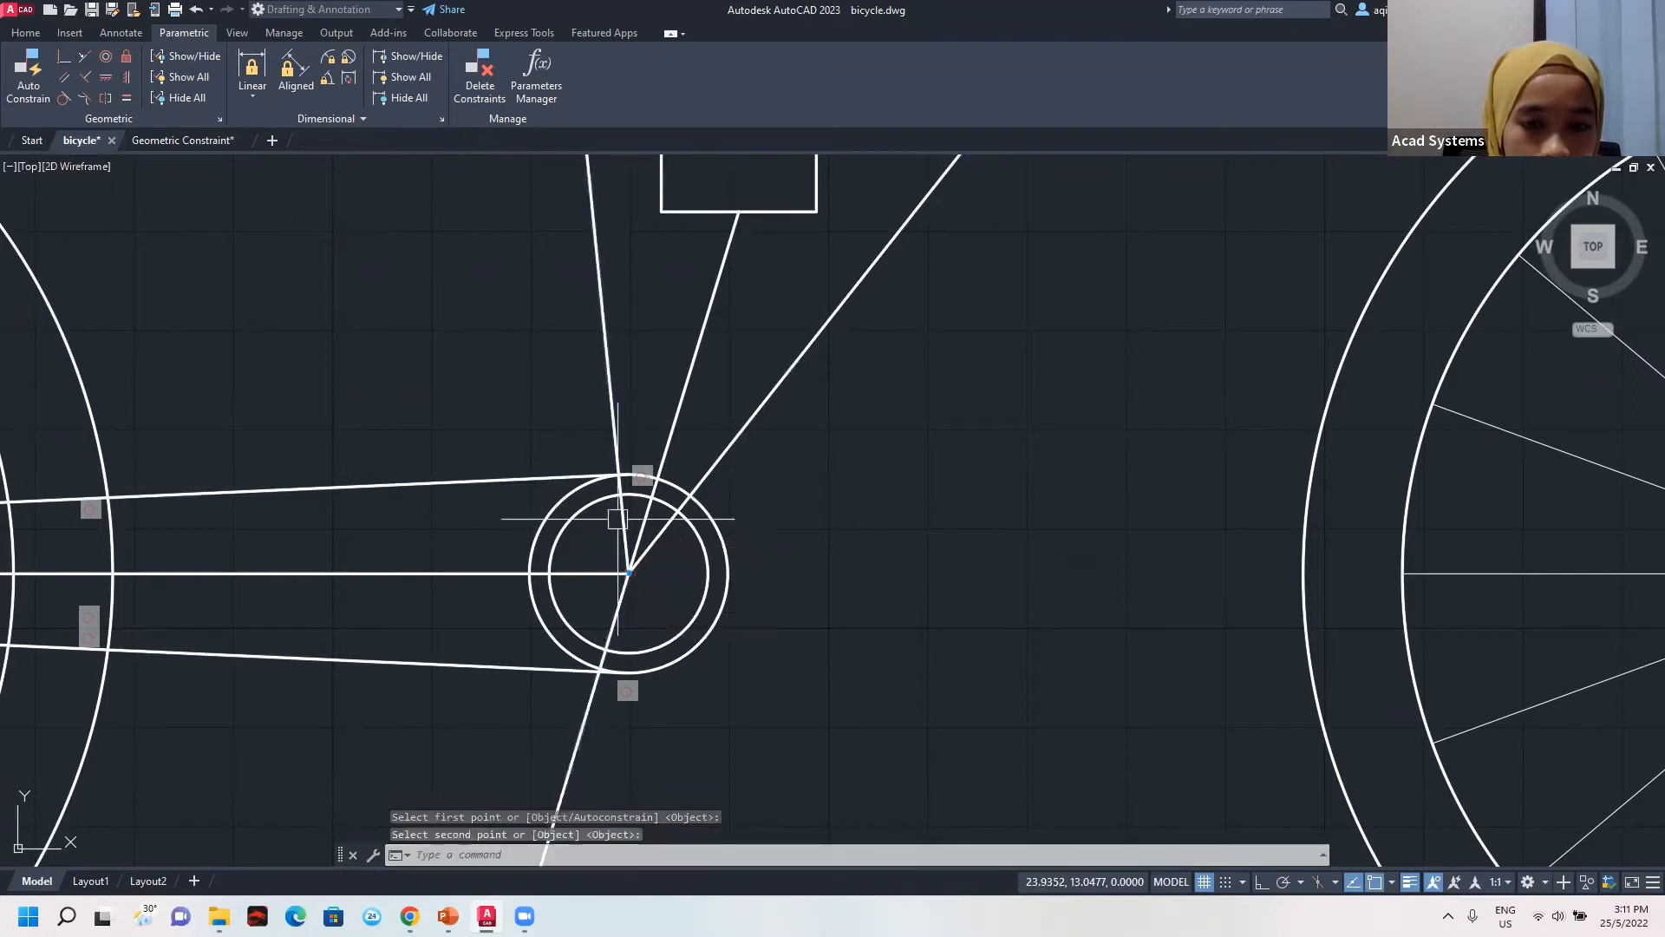
pyautogui.click(64, 56)
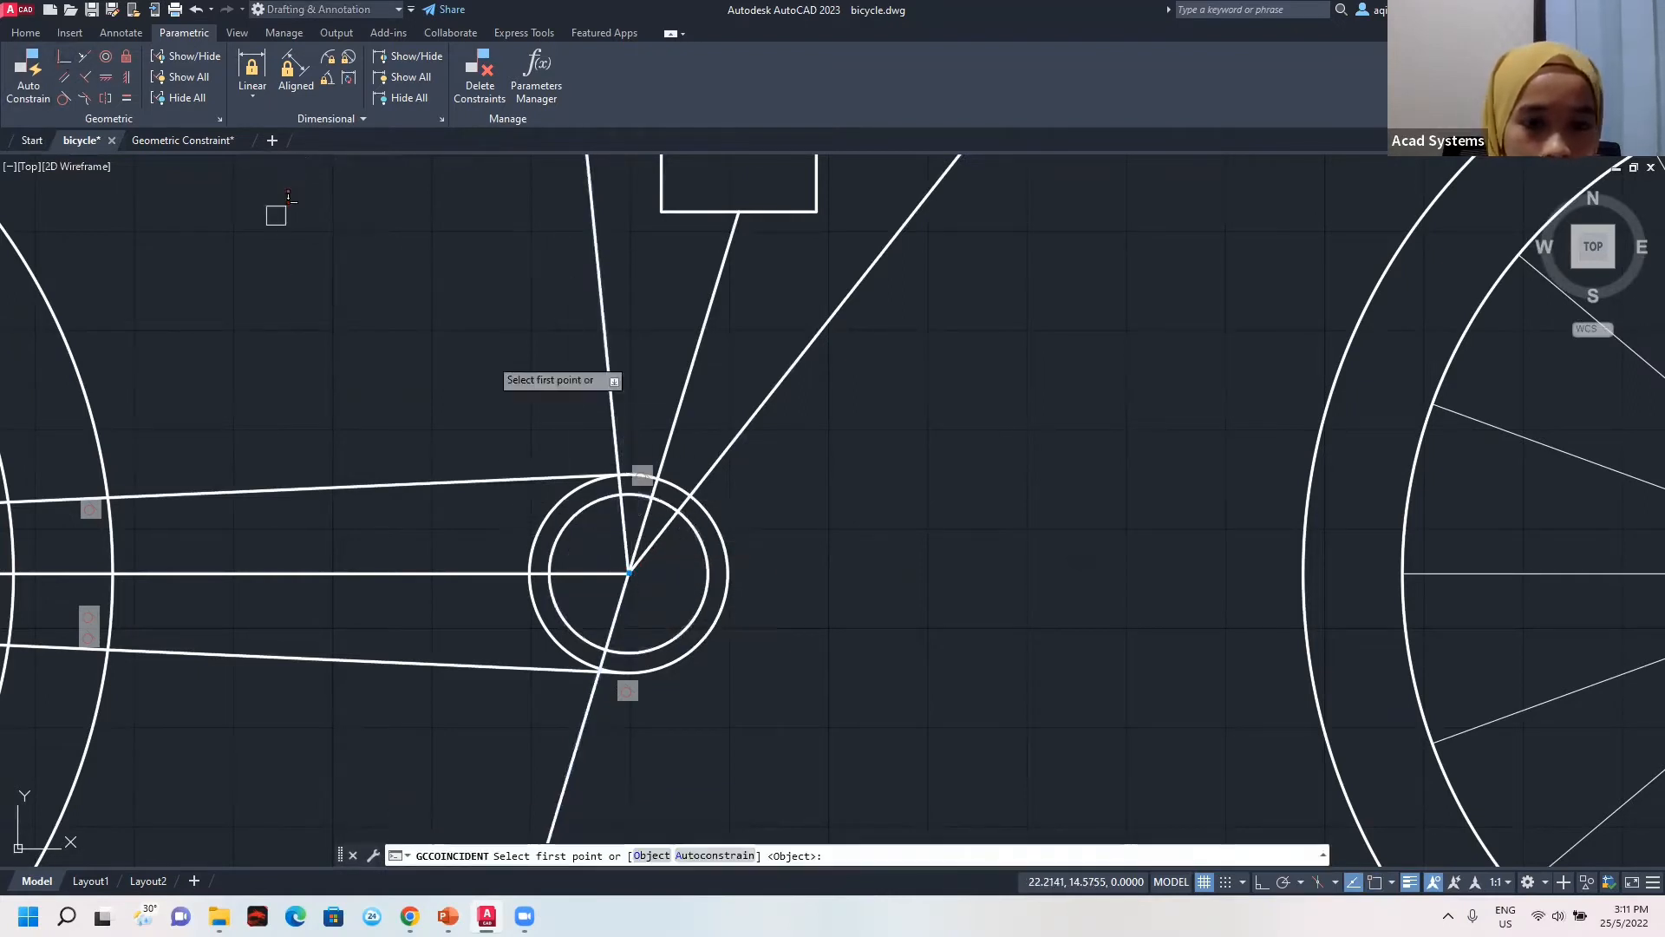
pyautogui.click(630, 566)
pyautogui.click(642, 522)
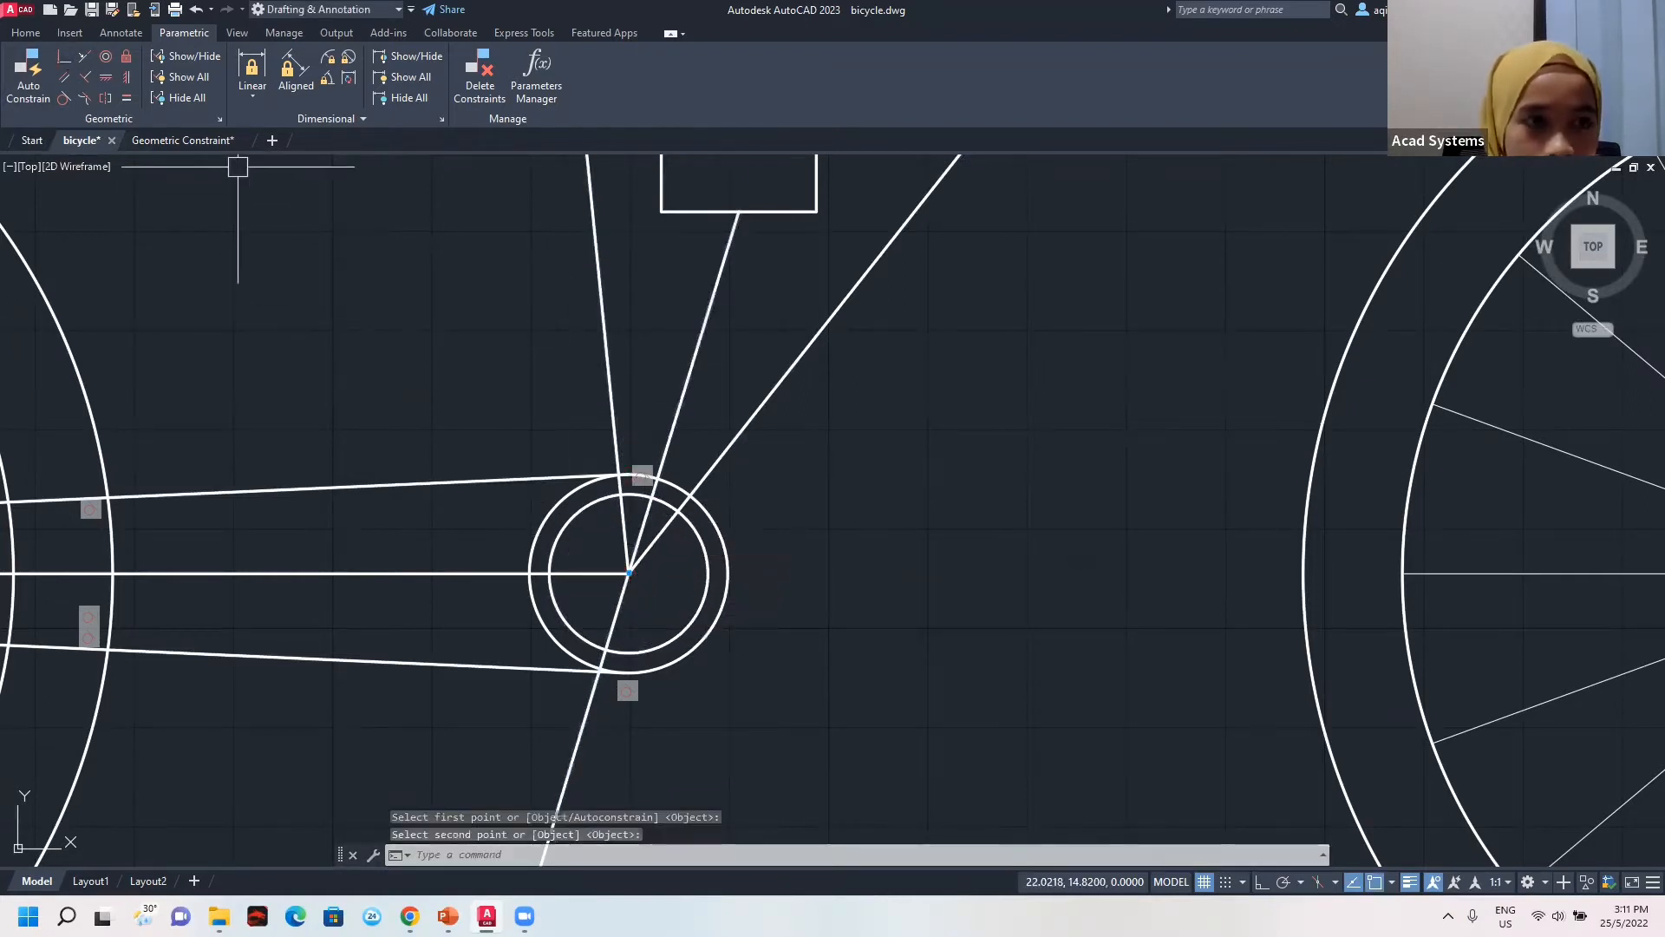
pyautogui.click(71, 60)
pyautogui.click(631, 581)
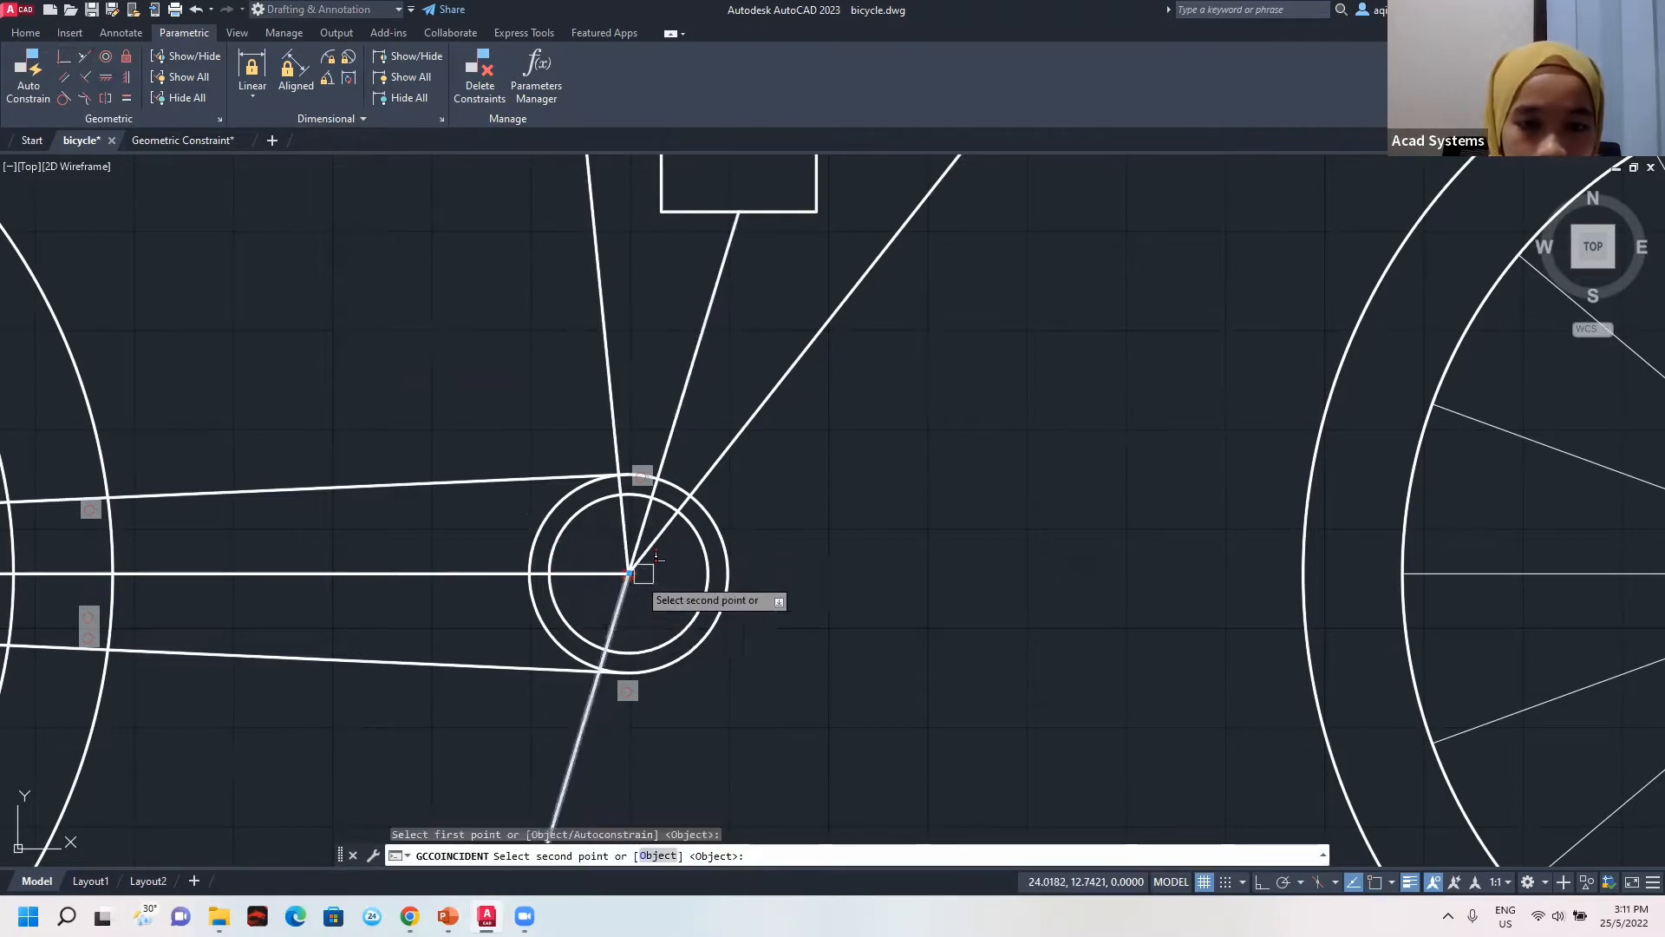
pyautogui.click(664, 545)
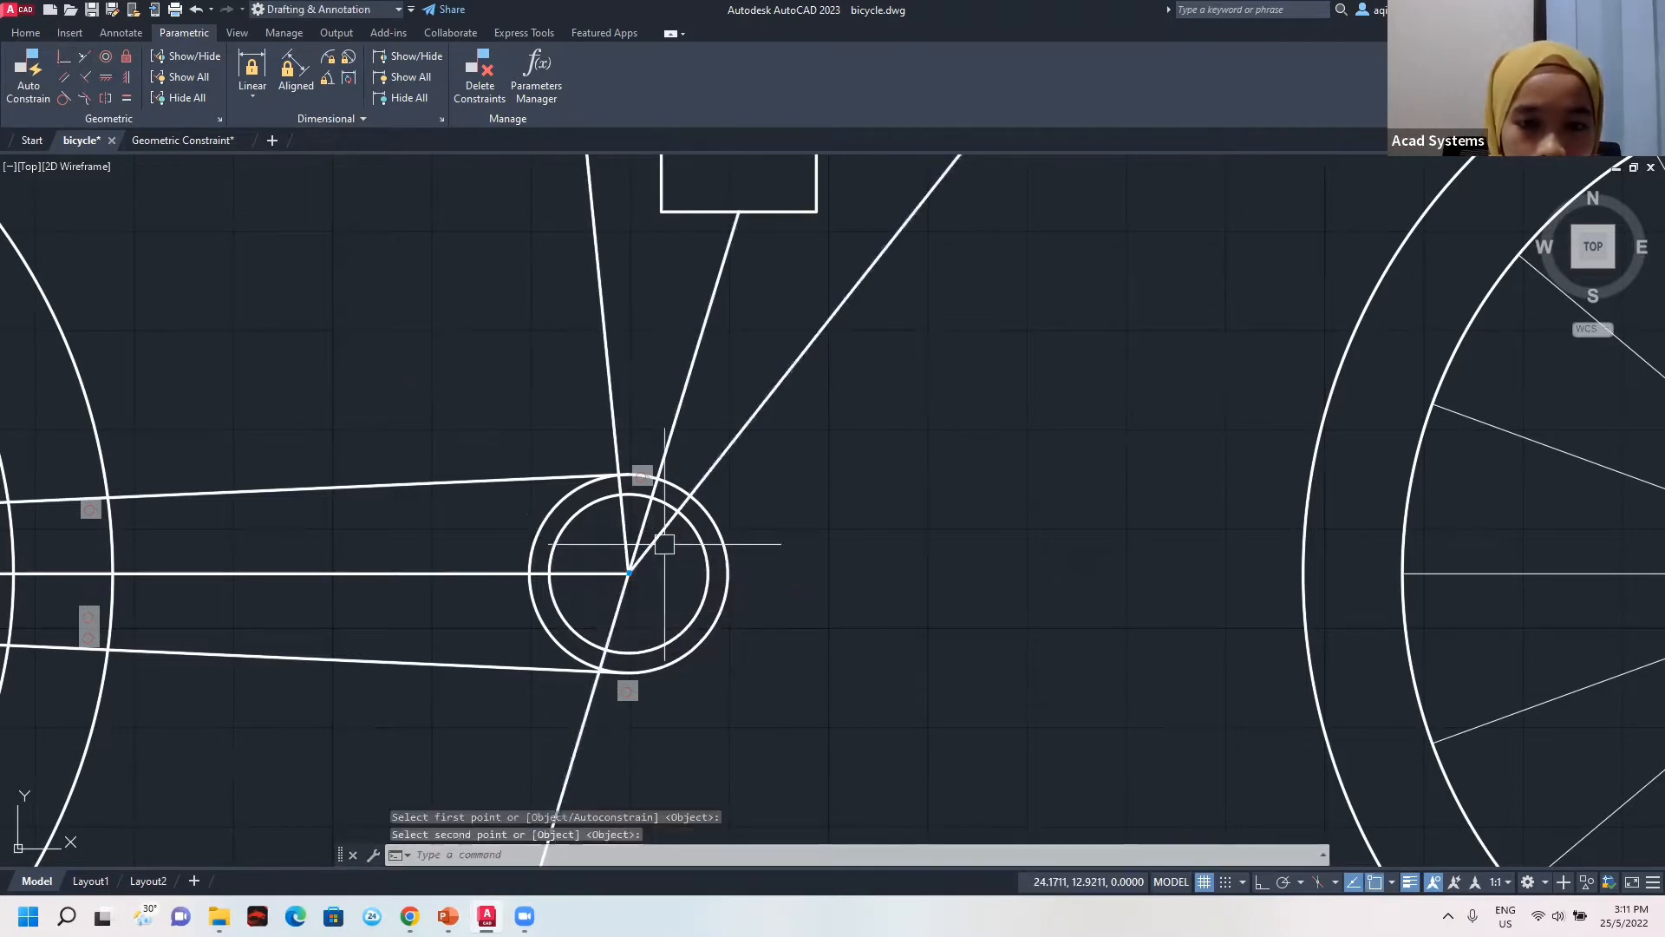
# Try stretching the shared line joint at the chainring centre to test whether the cranks and frame lines follow together.
pyautogui.click(630, 573)
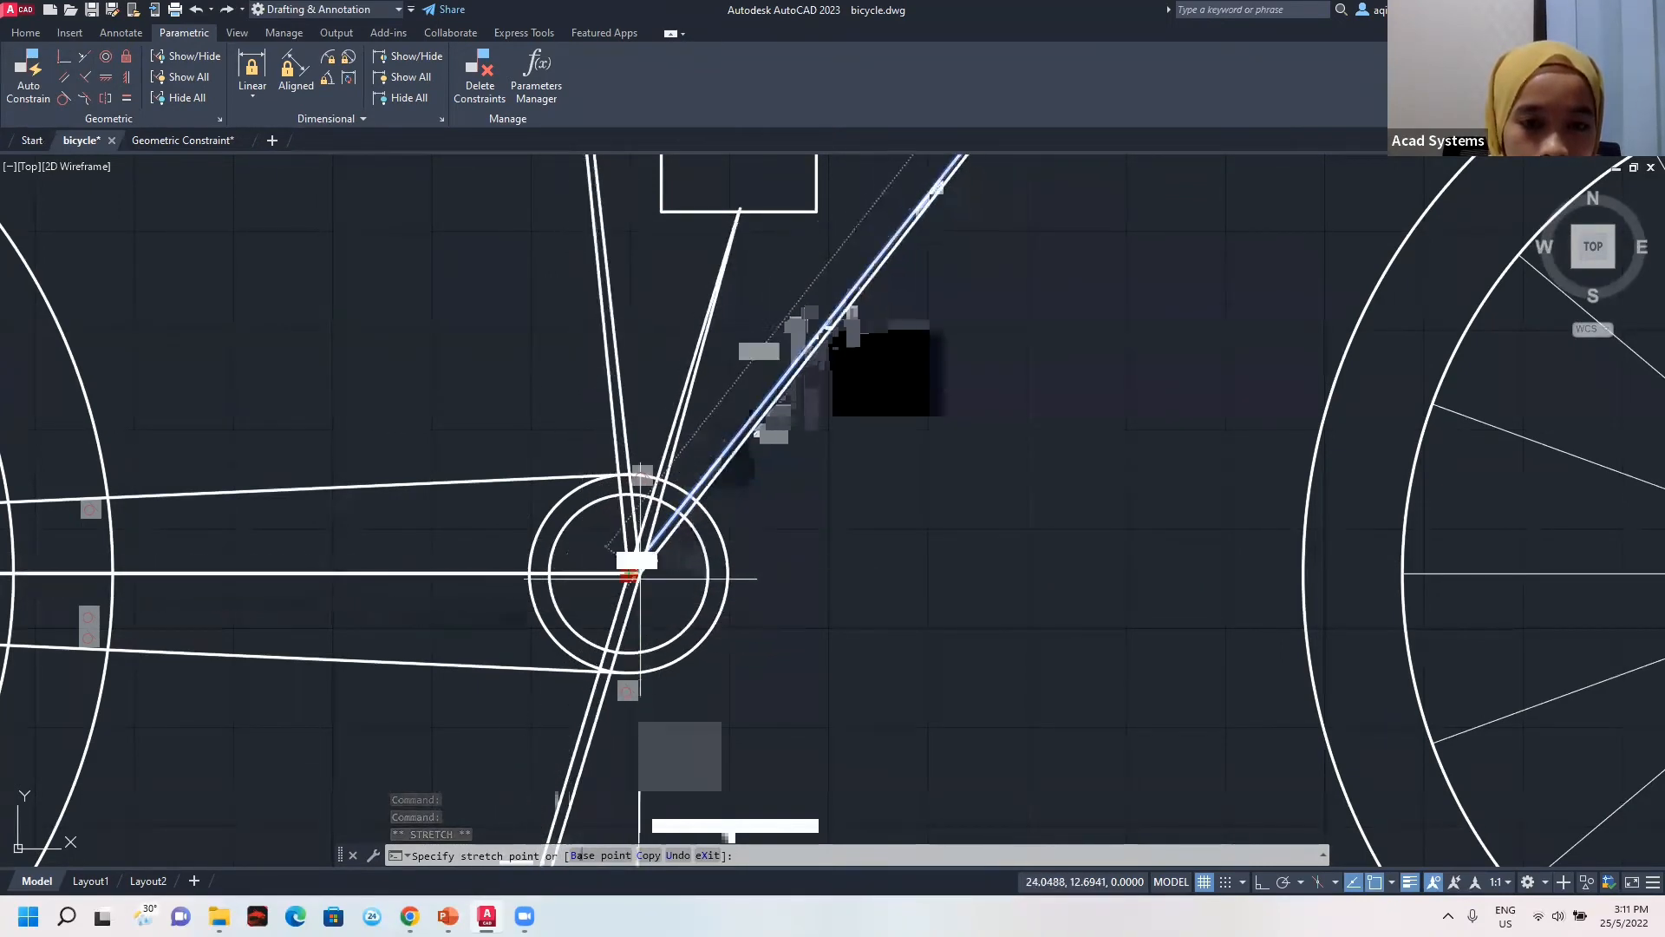
pyautogui.press('Escape')
pyautogui.scroll(2, 640, 548)
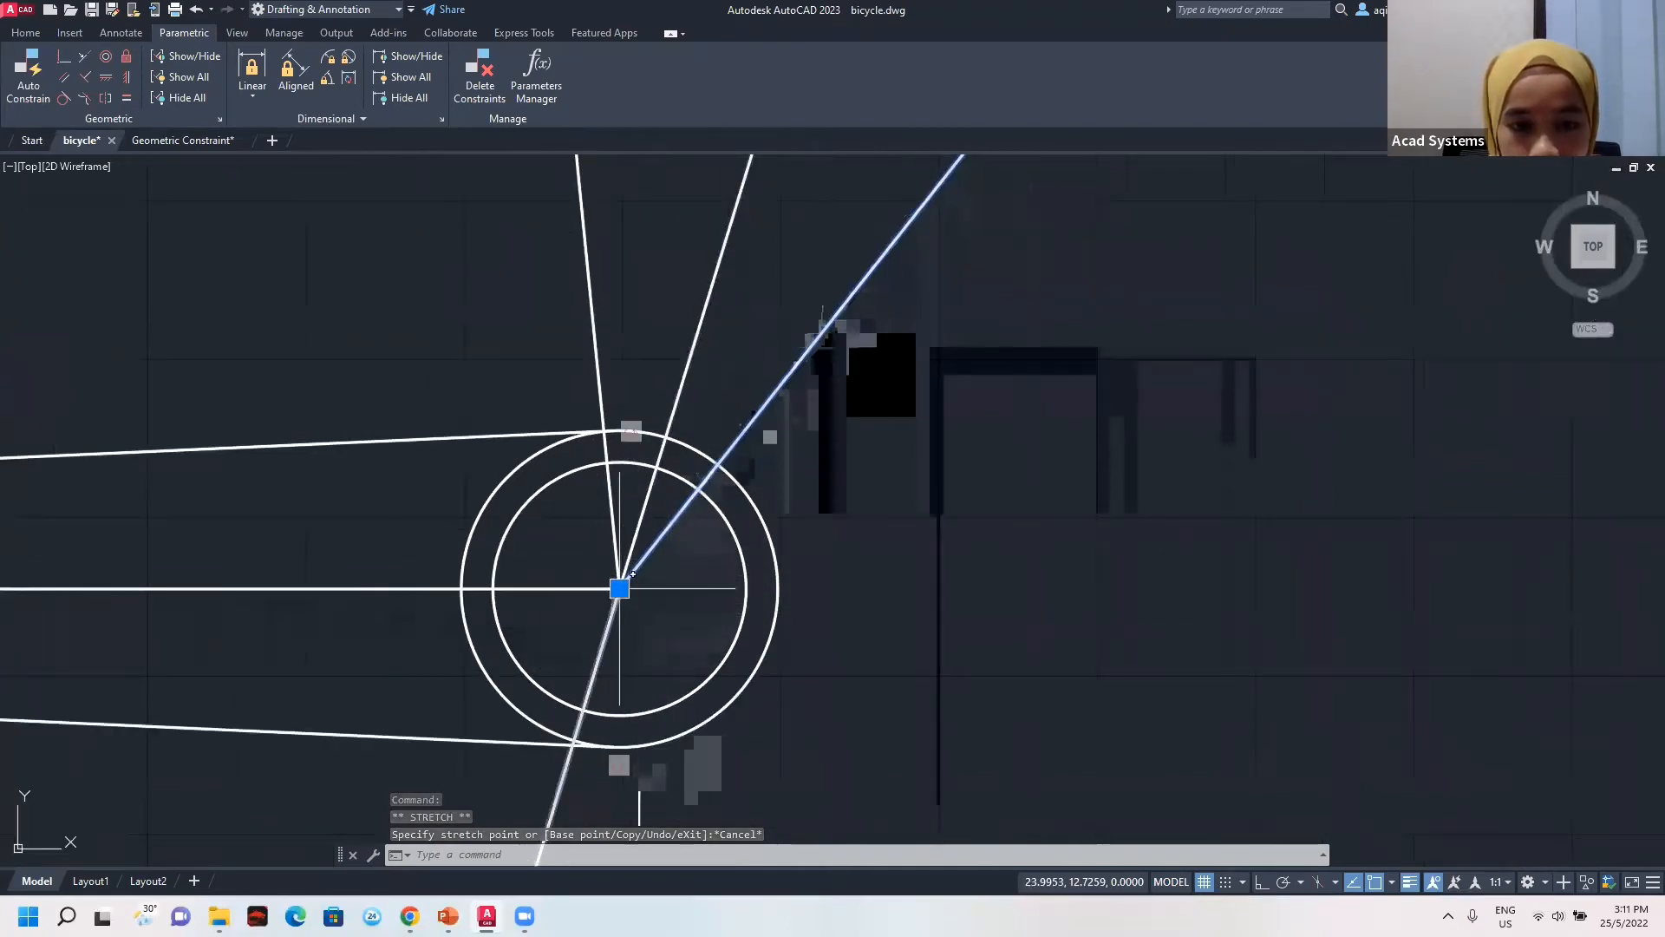
pyautogui.press('Escape')
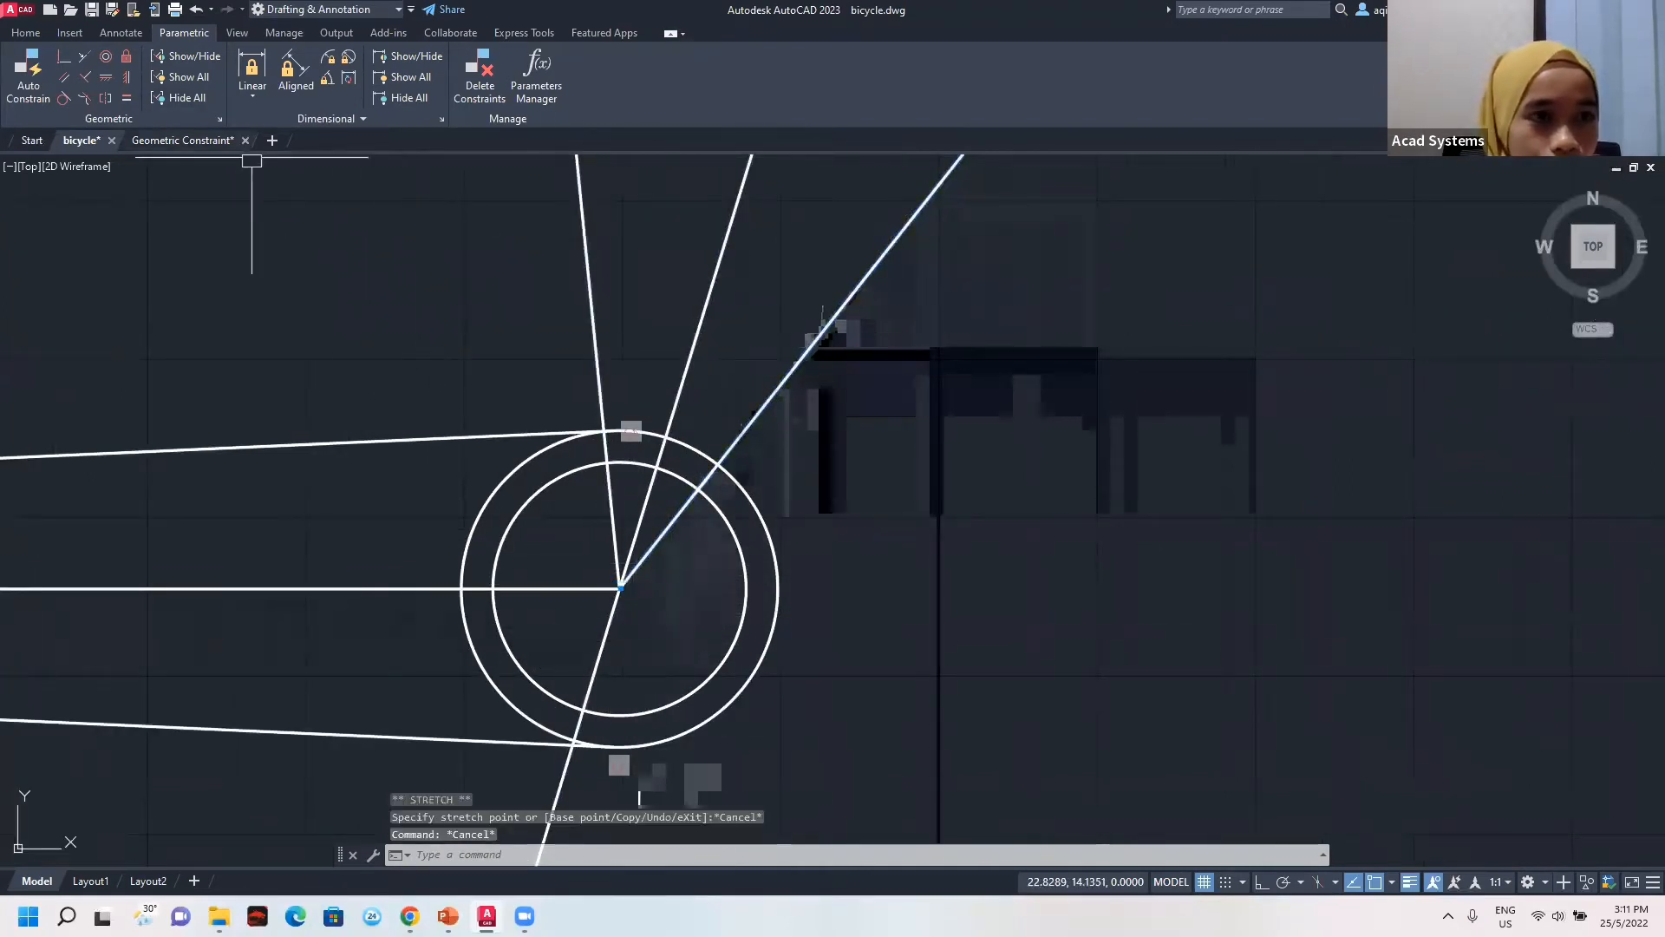
# Apply a Fix constraint to the lower pedal crank line's upper end at the chainring centre.
pyautogui.click(127, 60)
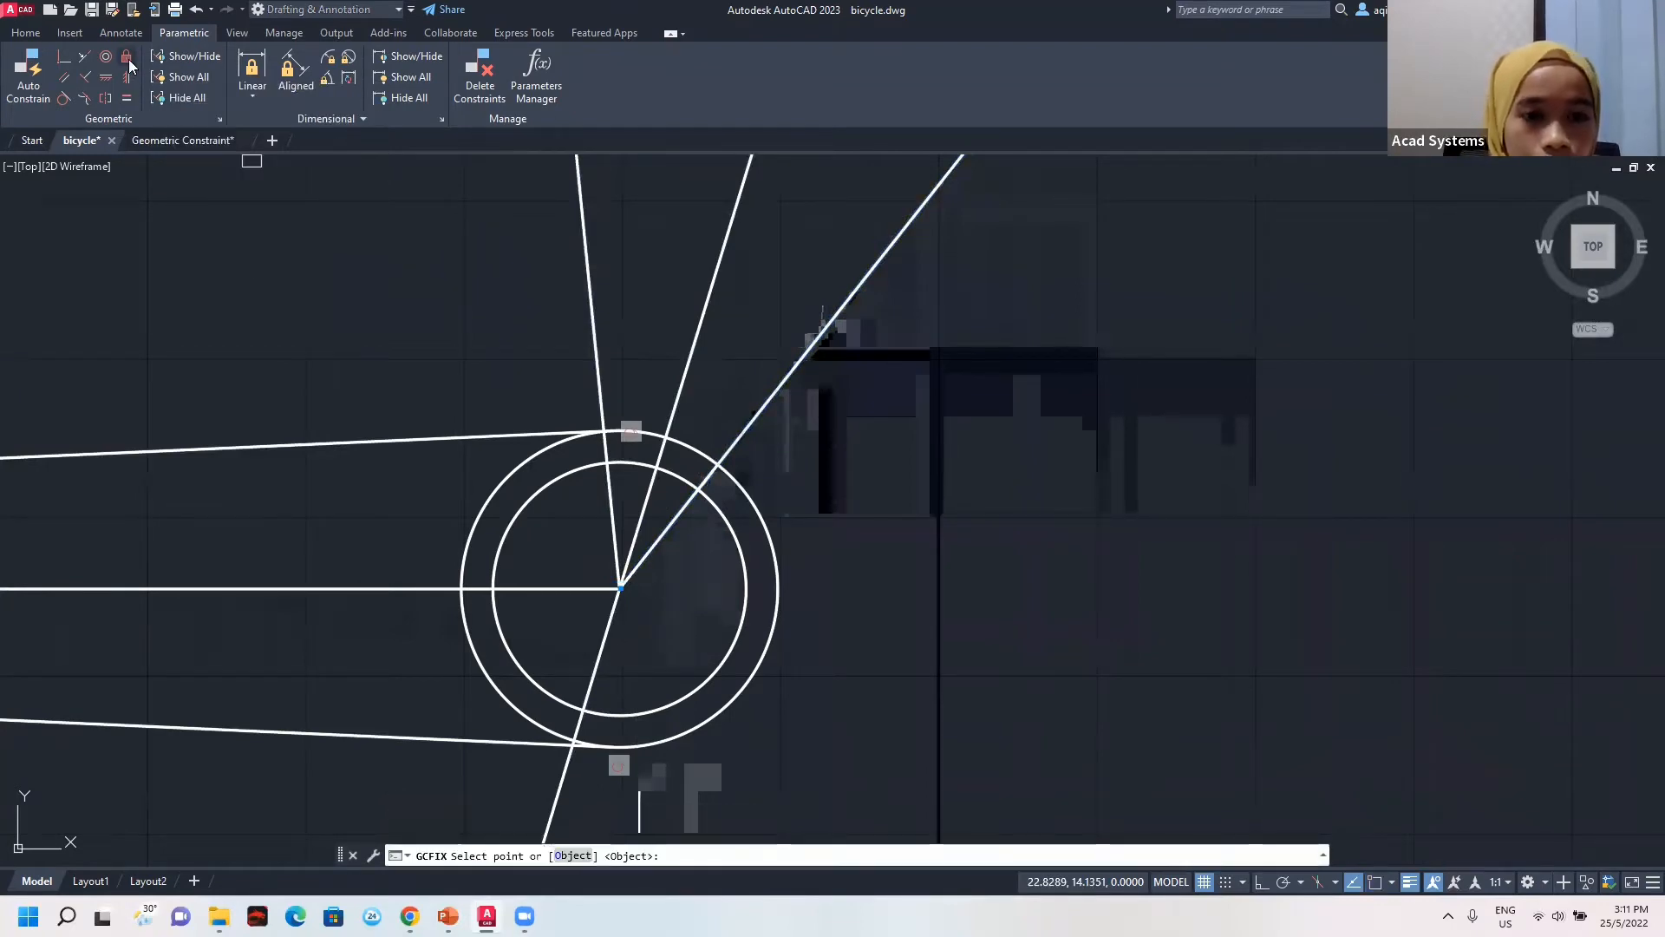
pyautogui.click(623, 580)
pyautogui.press('Escape')
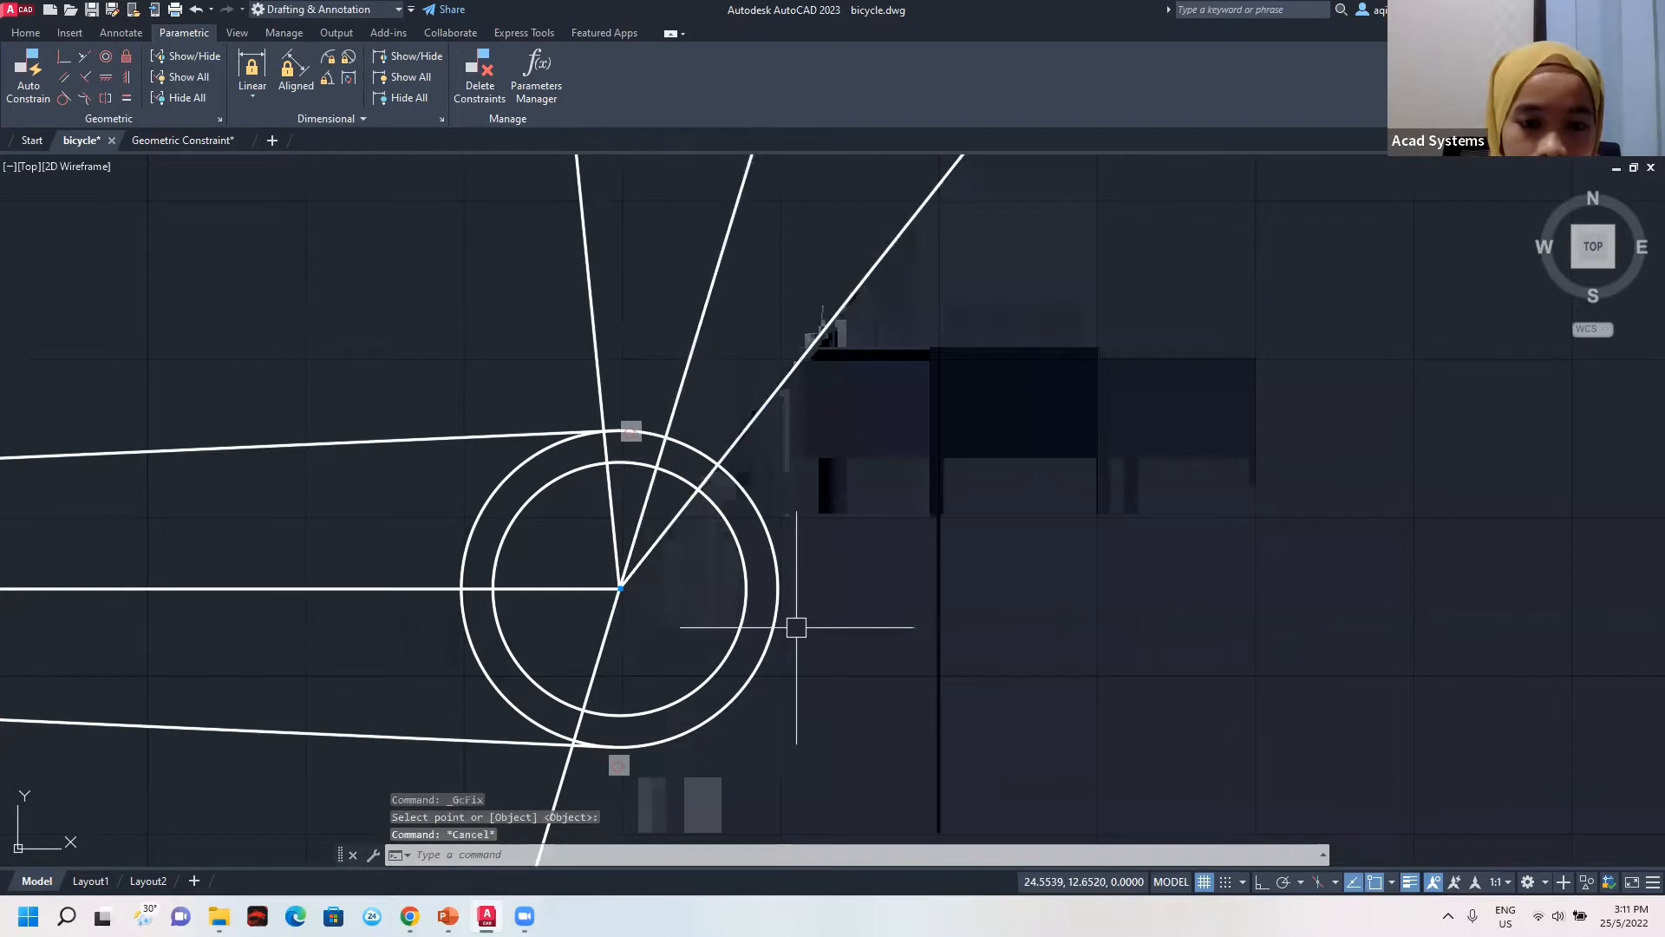
# Try stretching the lower crank line from its fixed upper end to test the Fix constraint.
pyautogui.click(620, 588)
pyautogui.click(618, 587)
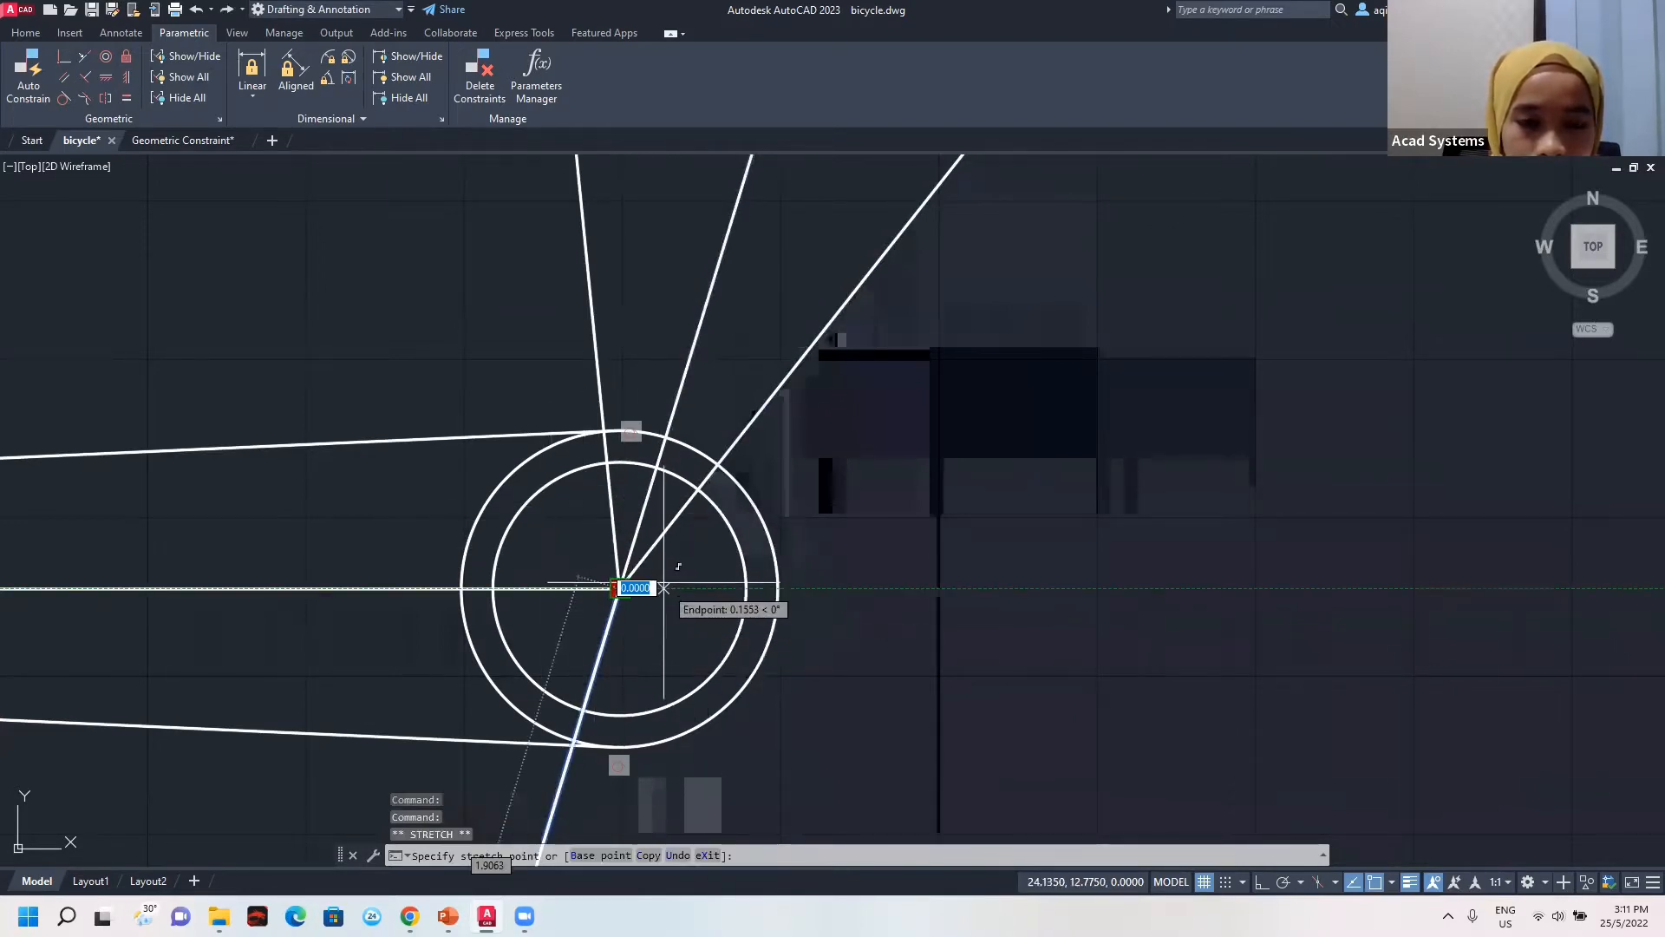
pyautogui.scroll(-2, 661, 578)
pyautogui.scroll(2, 661, 577)
pyautogui.press('Escape')
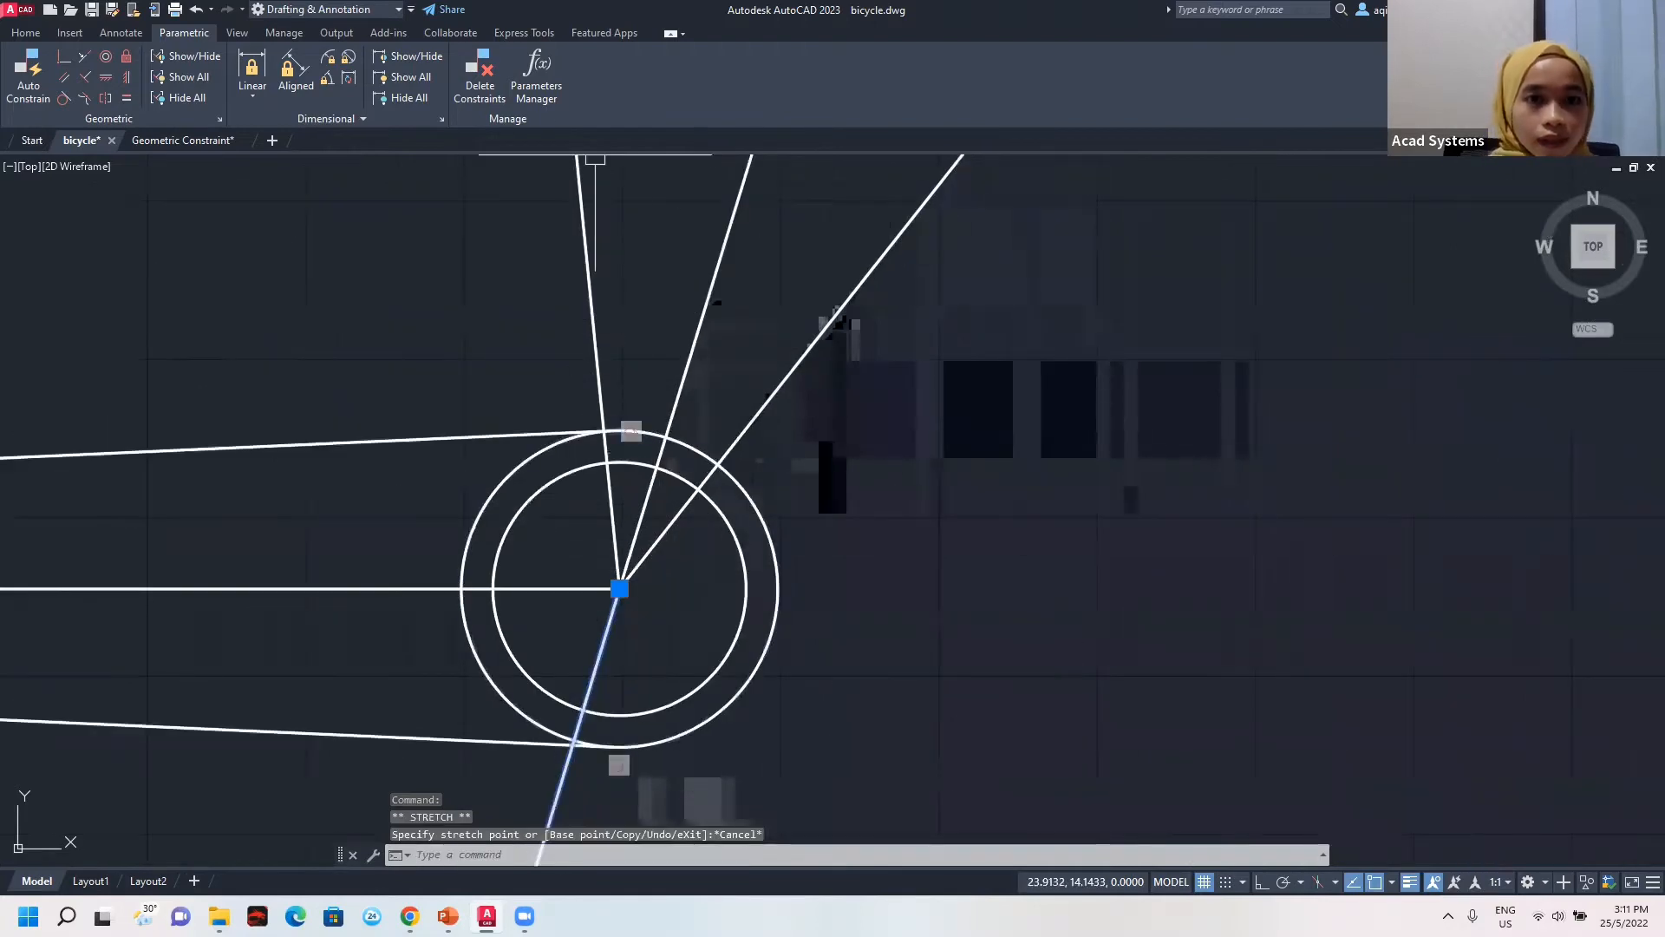
# Apply a Coincident constraint between the upper crank line's top end and the midpoint of the upper pedal rectangle's bottom edge.
pyautogui.scroll(-1, 695, 387)
pyautogui.scroll(-3, 727, 380)
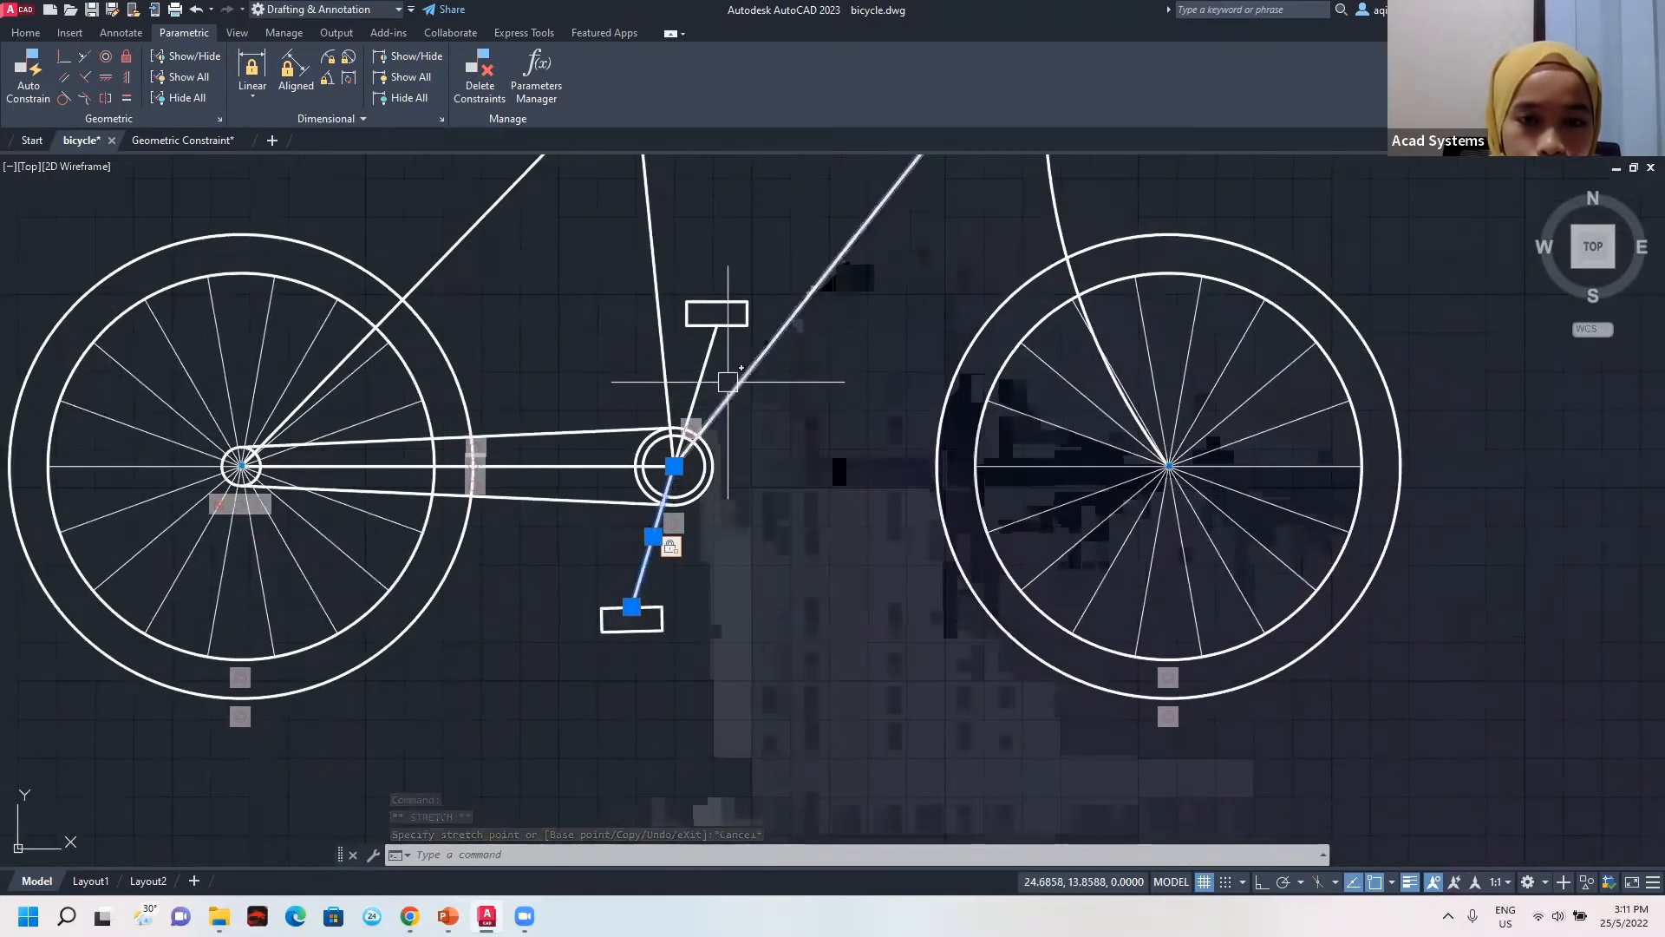
pyautogui.scroll(2, 728, 381)
pyautogui.moveTo(725, 306); pyautogui.dragTo(712, 408, button='middle')
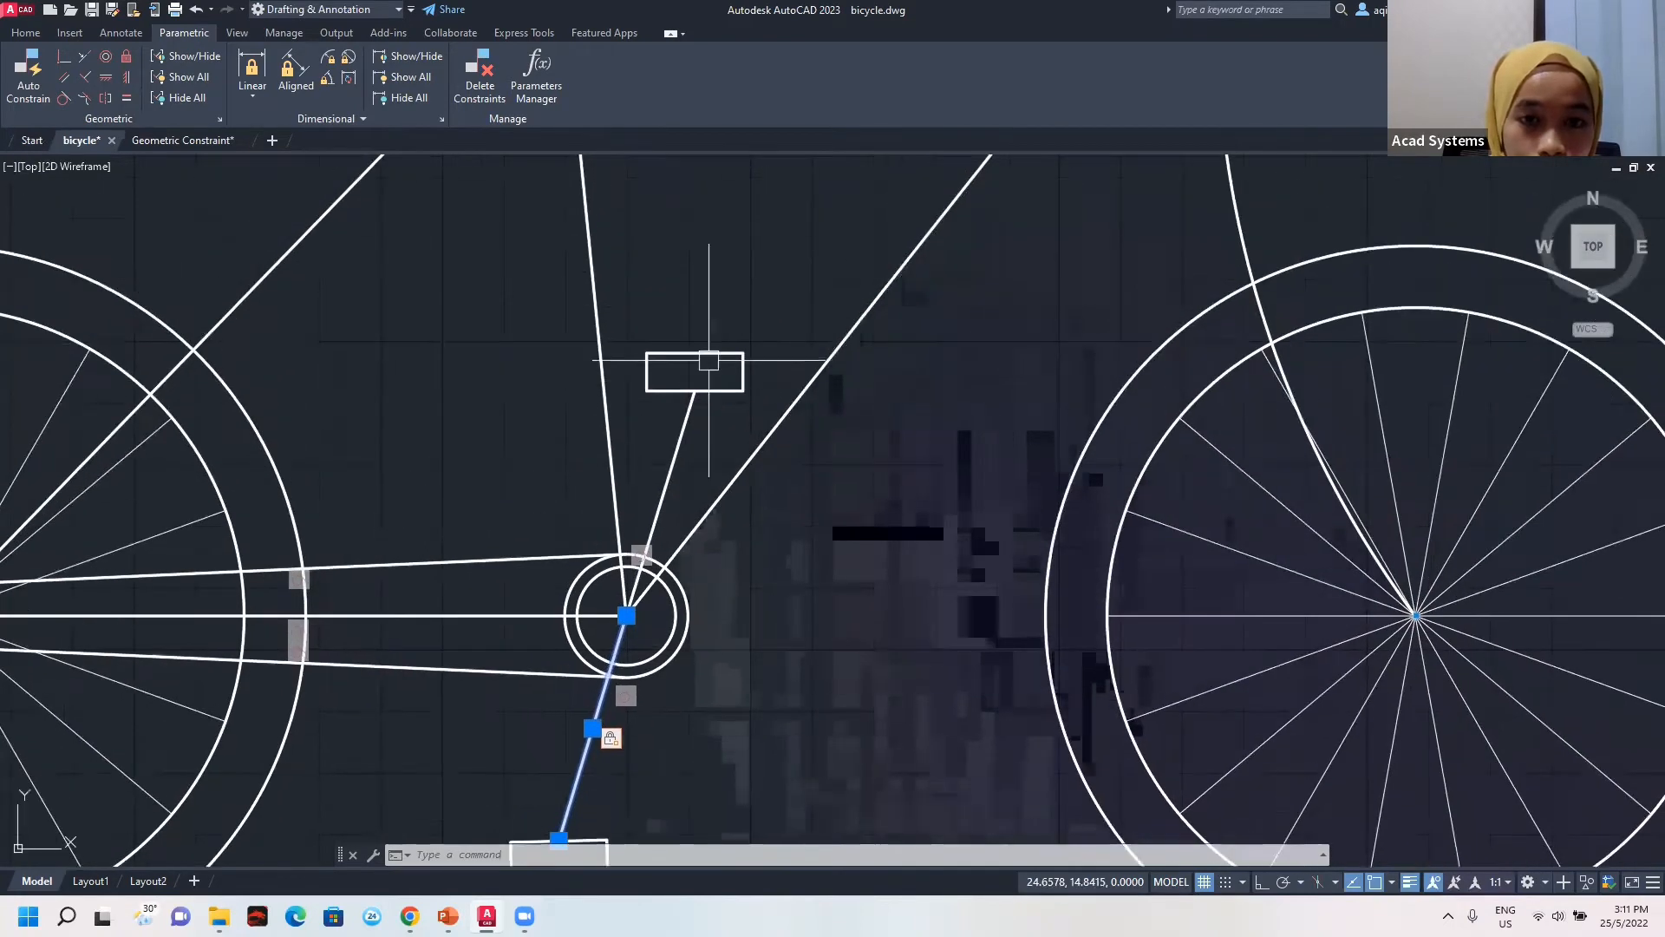
pyautogui.scroll(4, 708, 360)
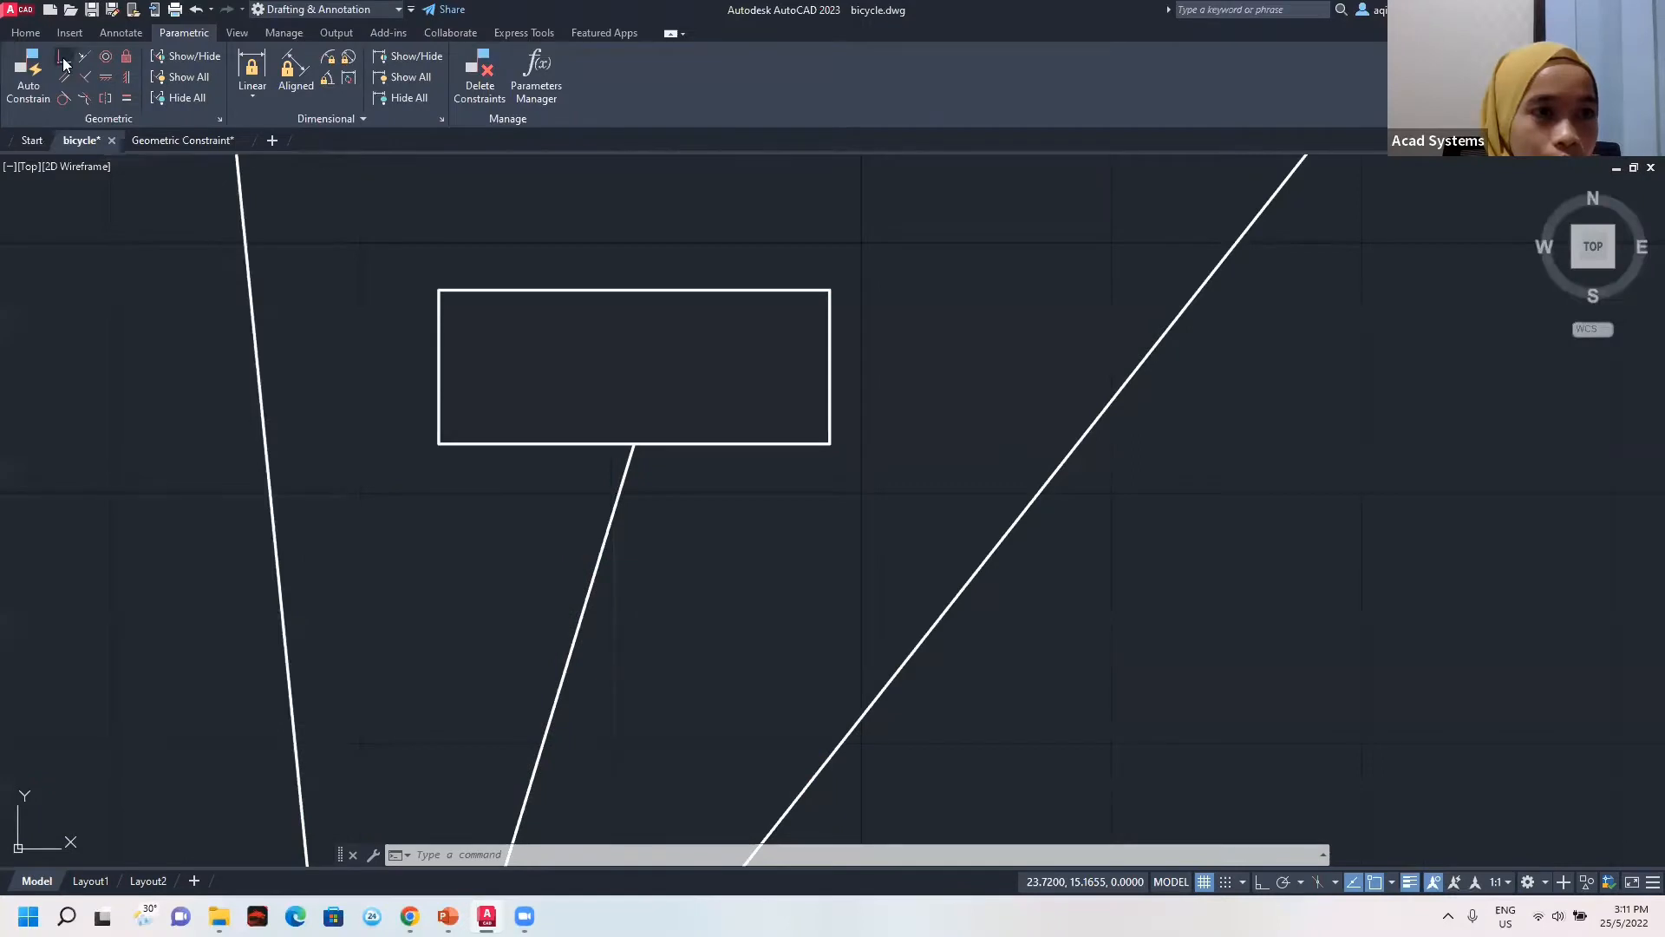
pyautogui.click(64, 59)
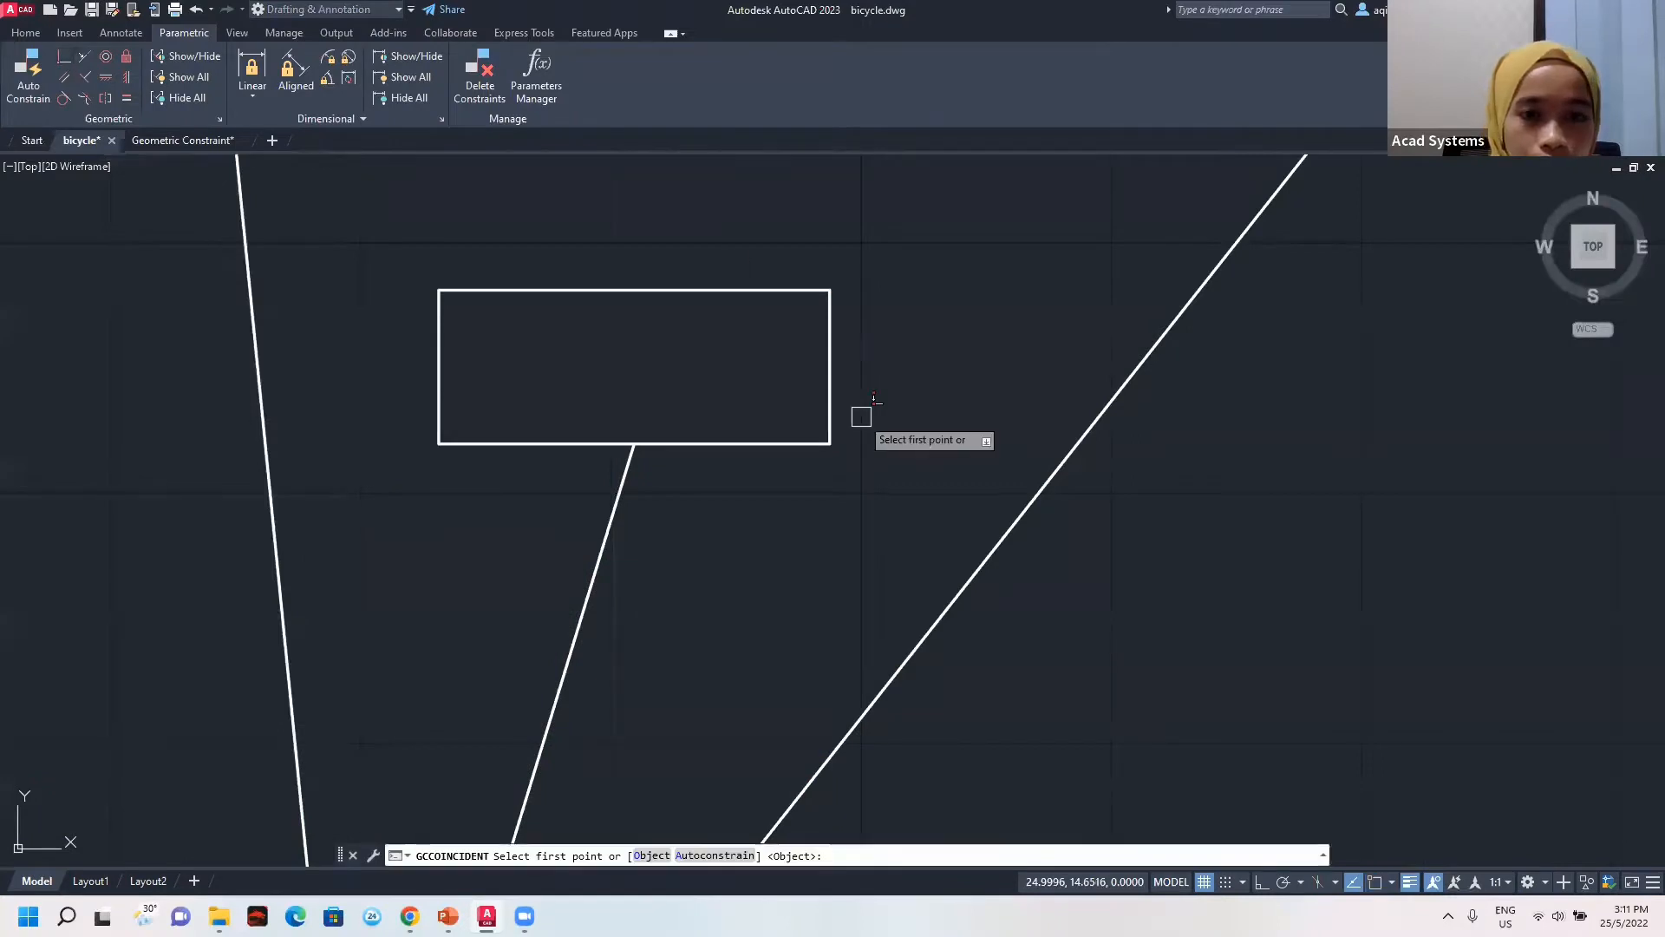
pyautogui.click(634, 451)
pyautogui.click(663, 449)
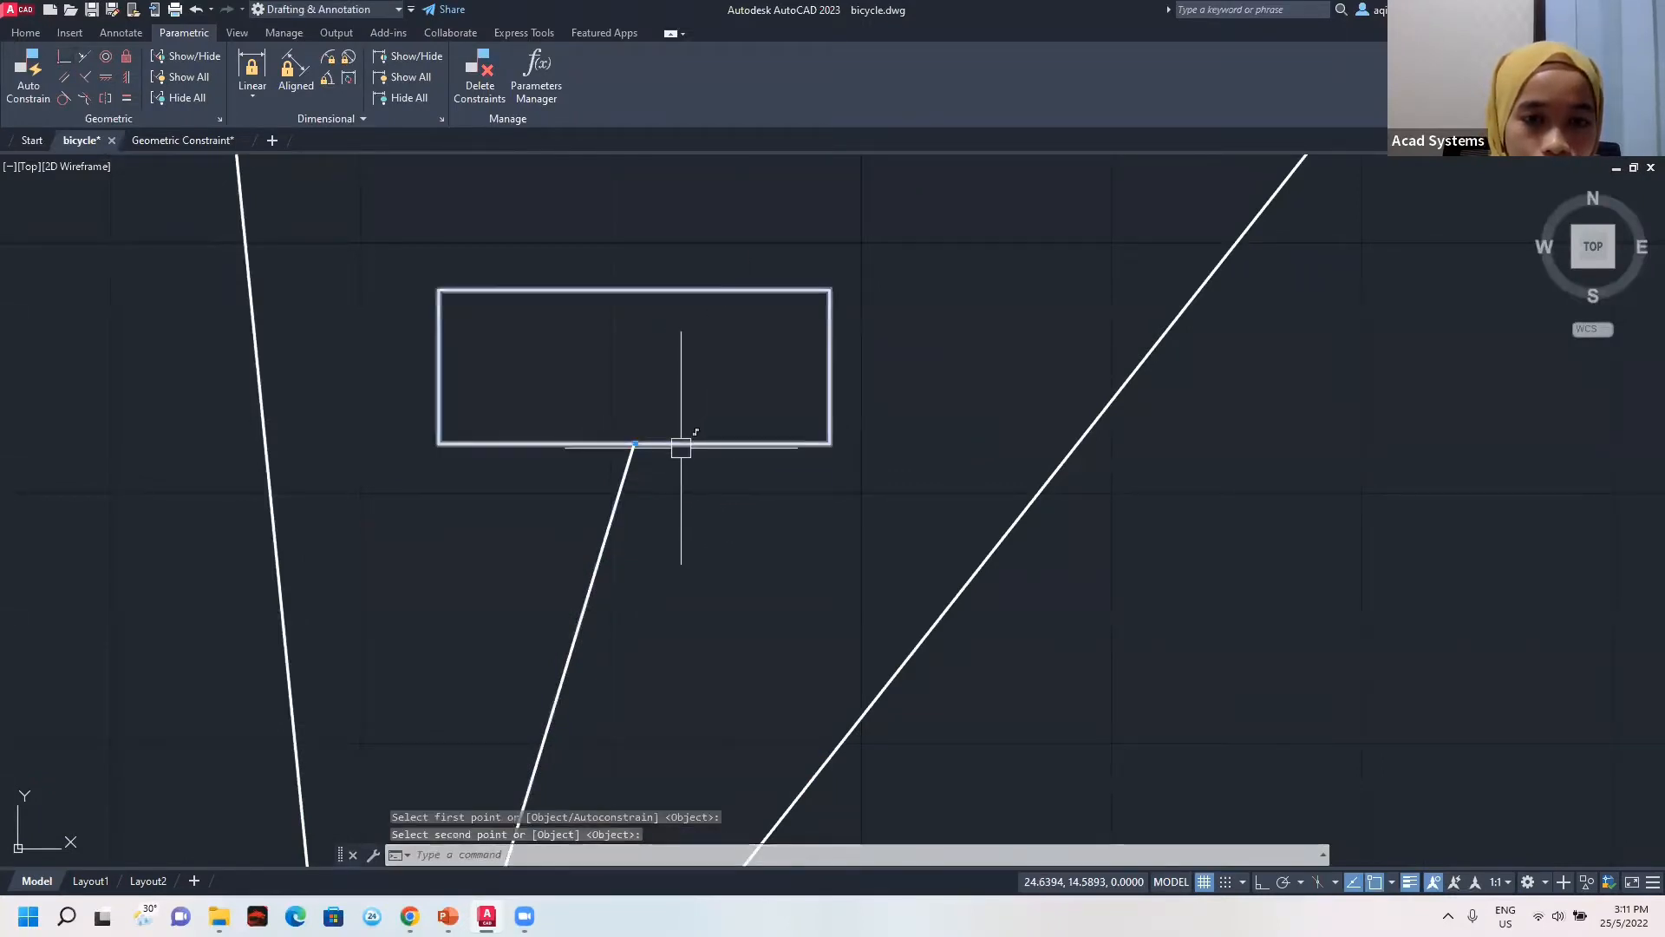
# Try stretching the upper pedal rectangle by its bottom edge and left edge midpoints to test its link to the crank.
pyautogui.click(681, 447)
pyautogui.click(634, 444)
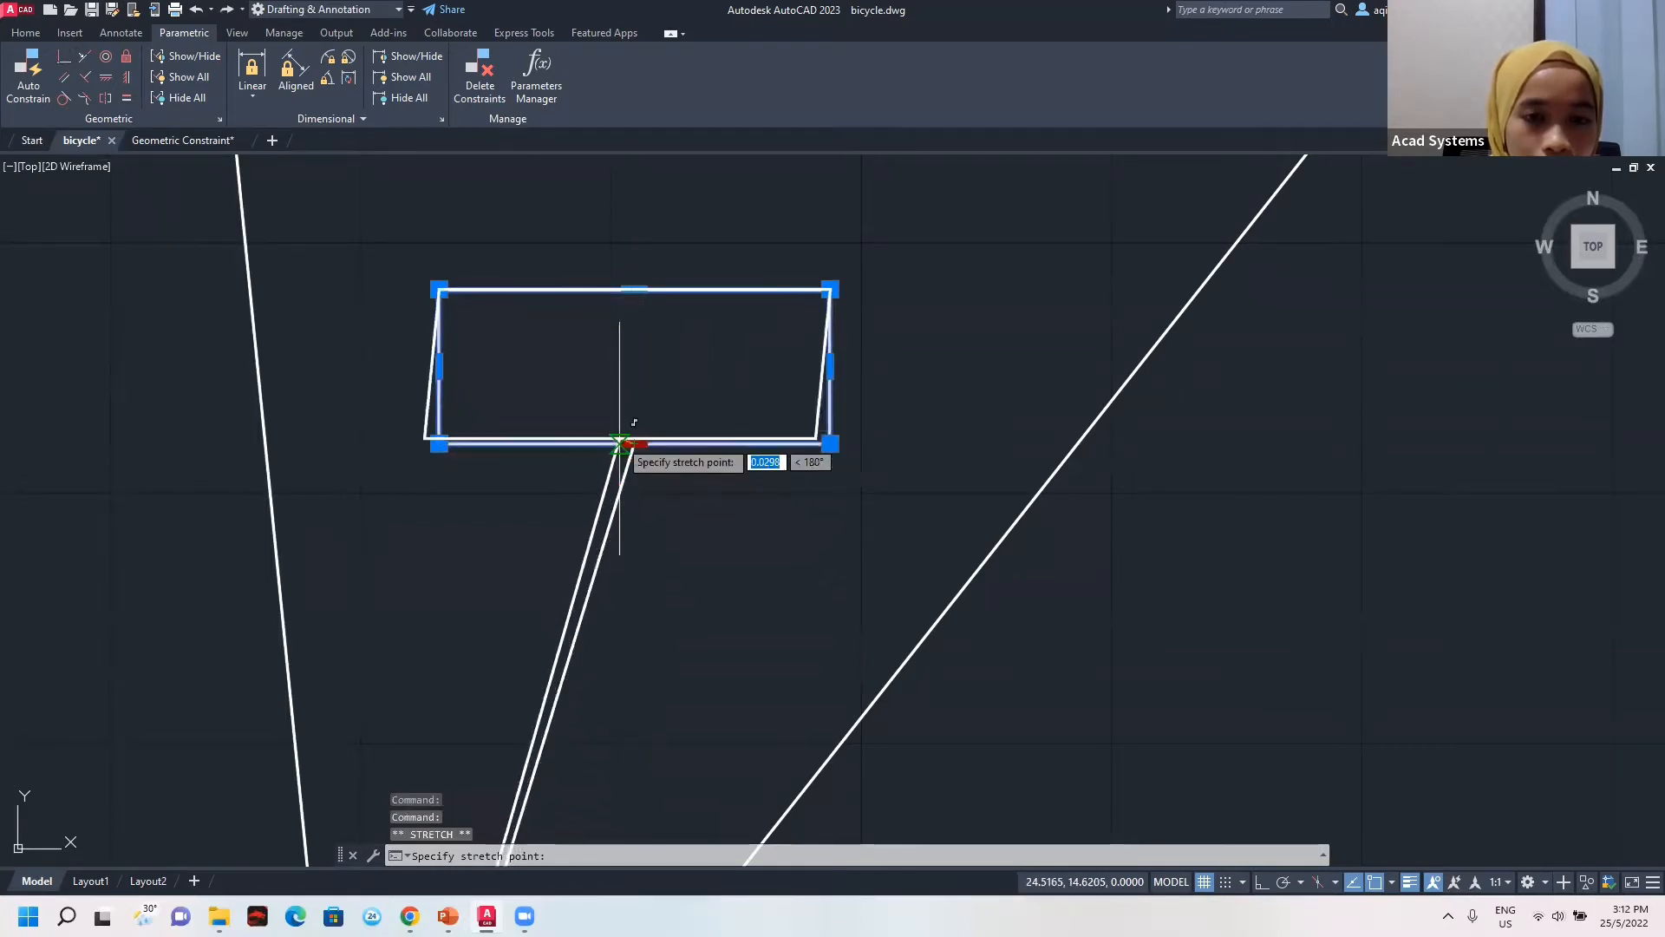
pyautogui.press('Escape')
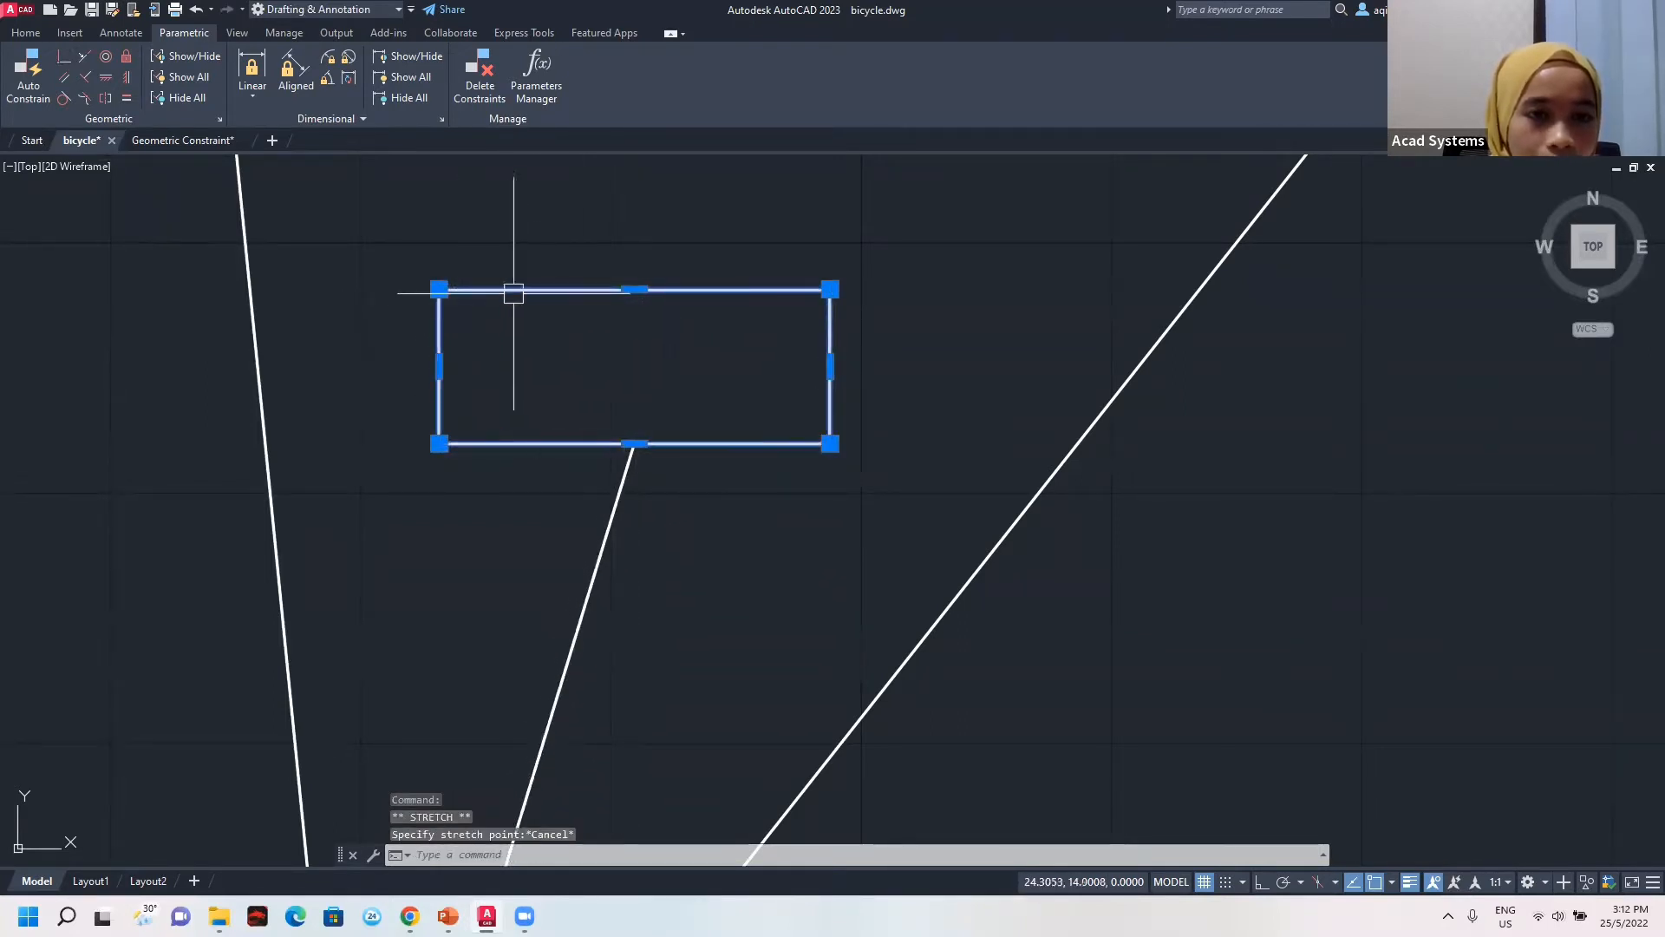
pyautogui.click(439, 366)
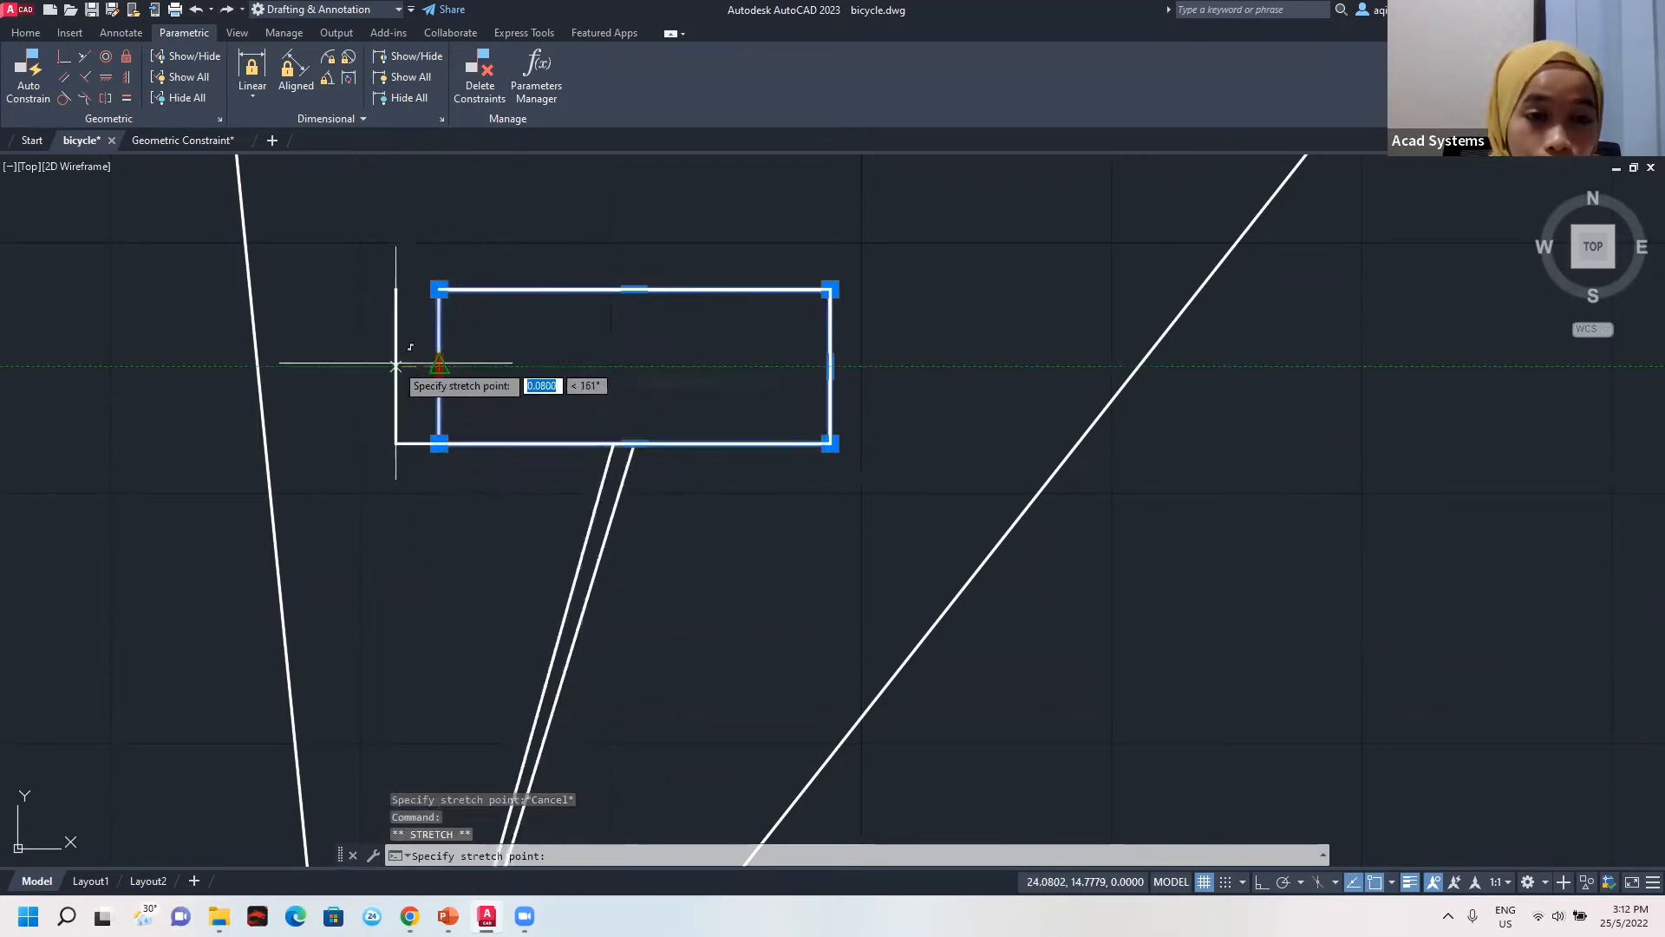
pyautogui.press('Escape')
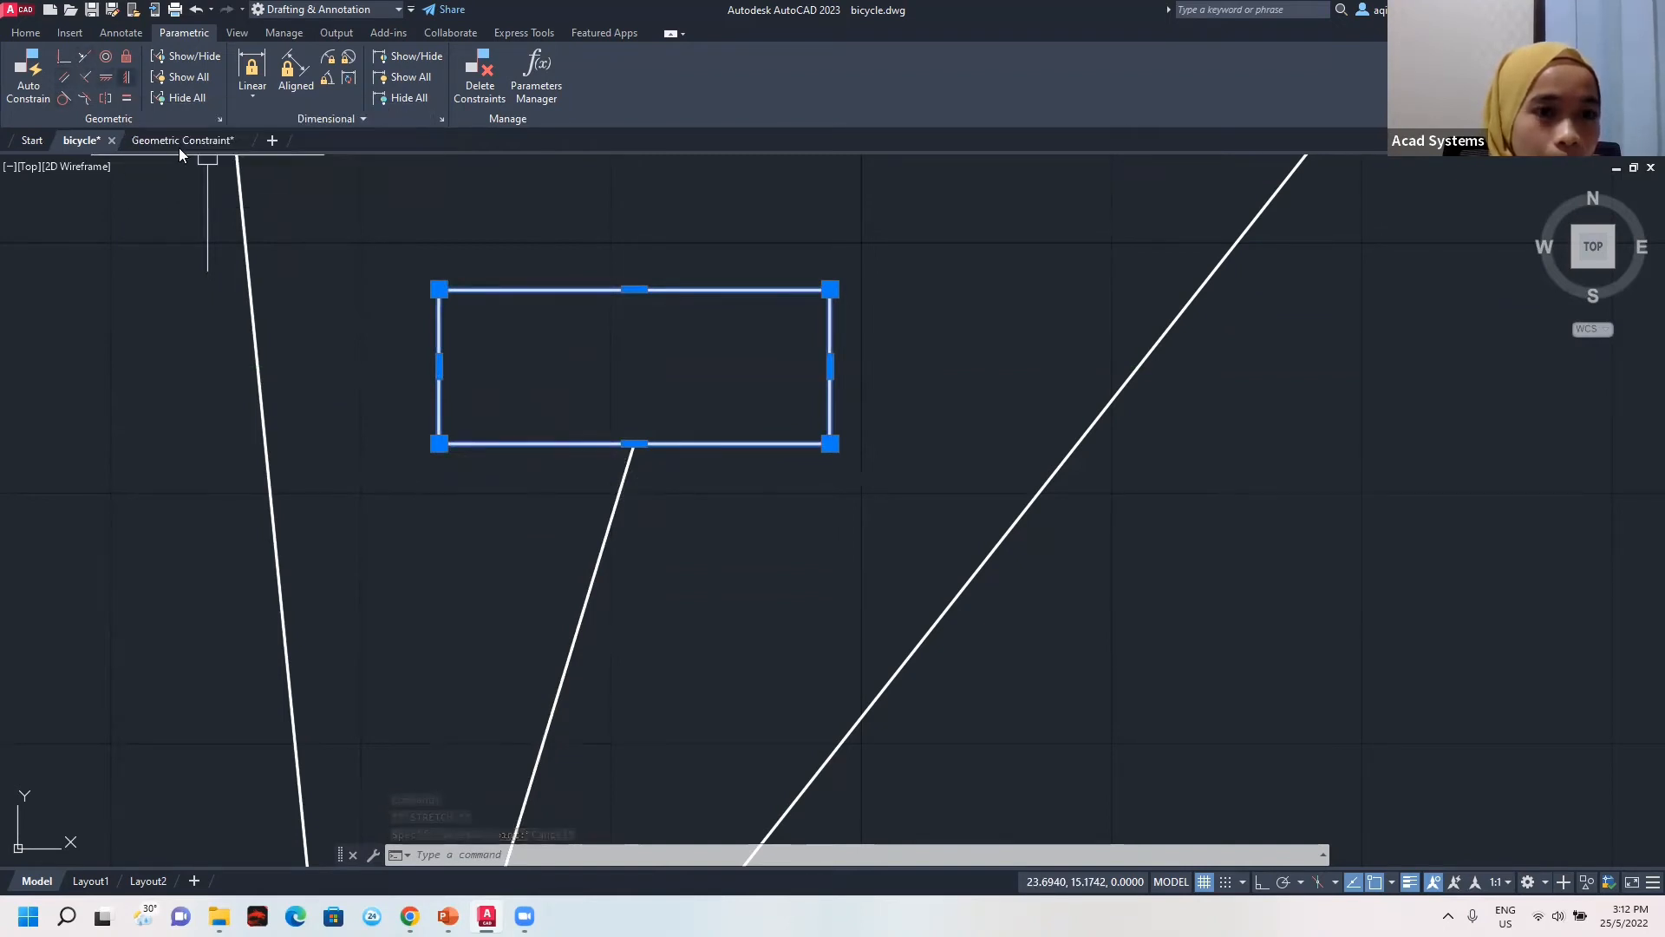
# Stretch the upper pedal rectangle's two top corners out of square, moving the left one down and the right one up.
pyautogui.click(439, 289)
pyautogui.click(398, 323)
pyautogui.click(825, 291)
pyautogui.click(771, 241)
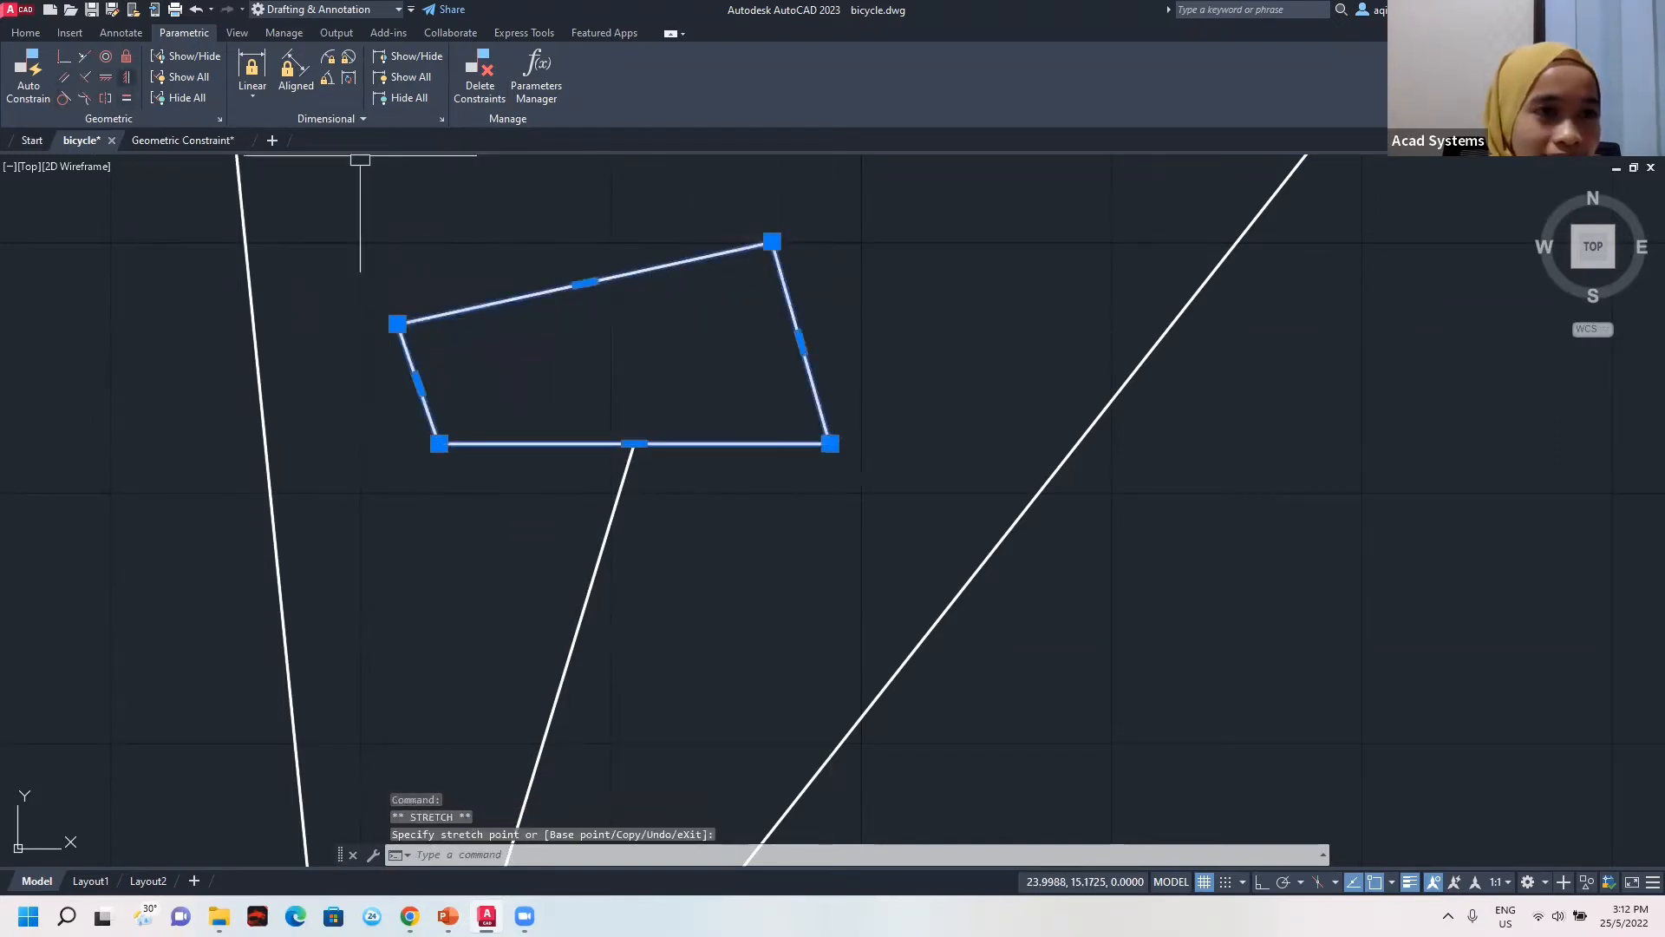
# Apply Vertical constraints to the right and left sides of the distorted upper pedal outline.
pyautogui.click(127, 76)
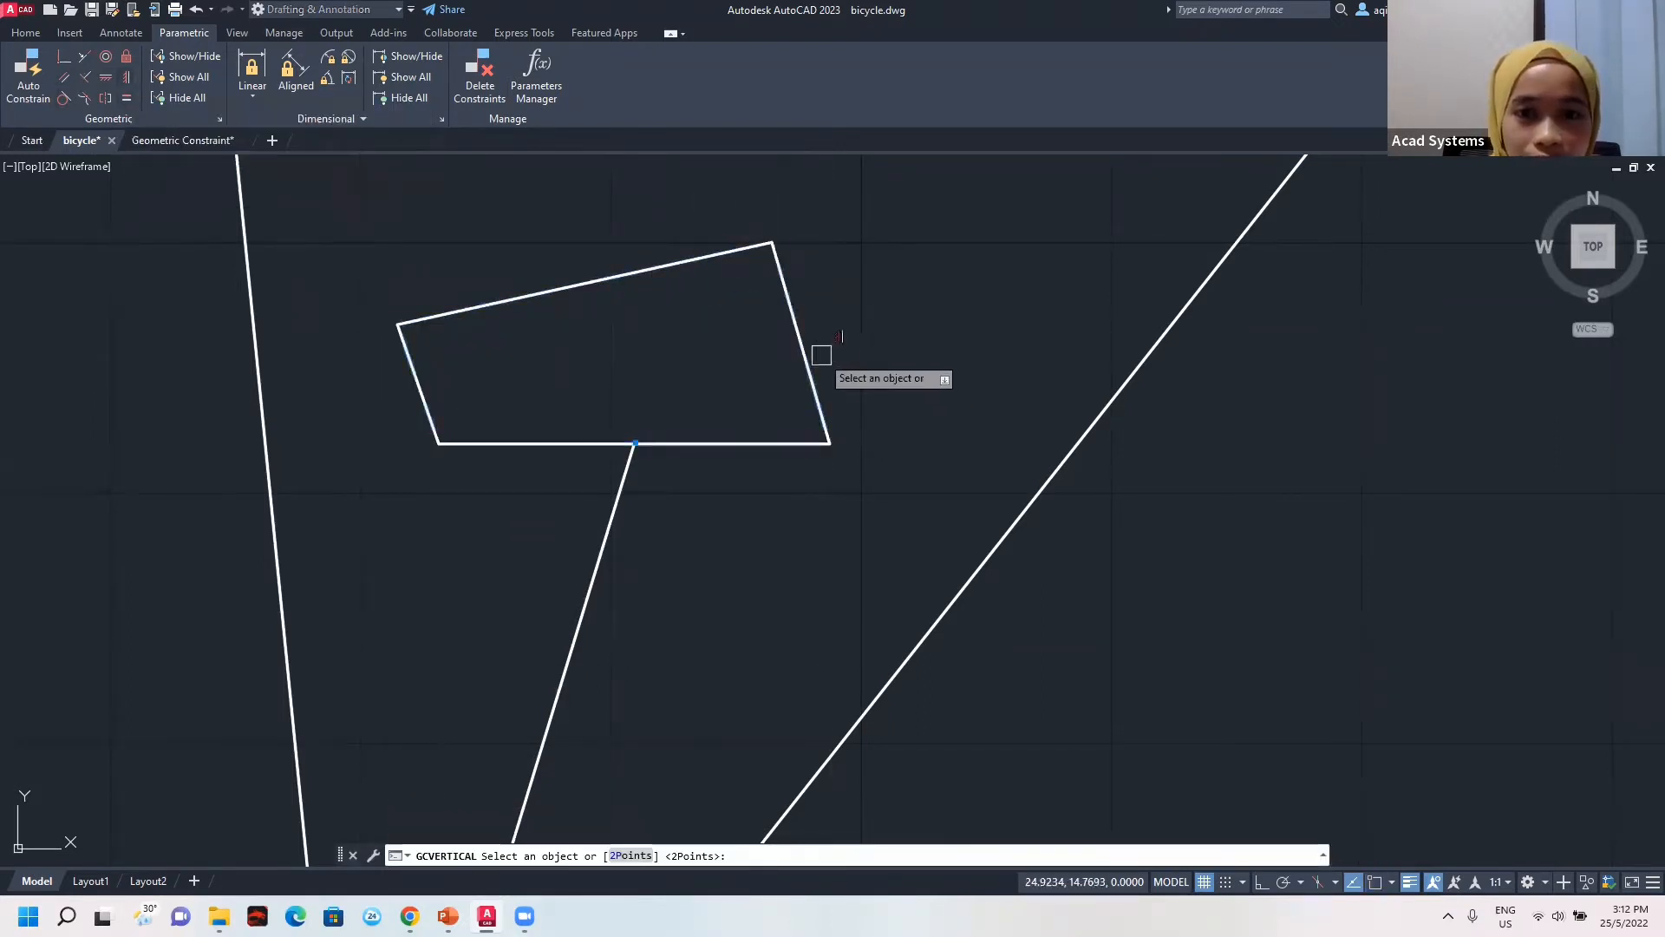
pyautogui.click(796, 346)
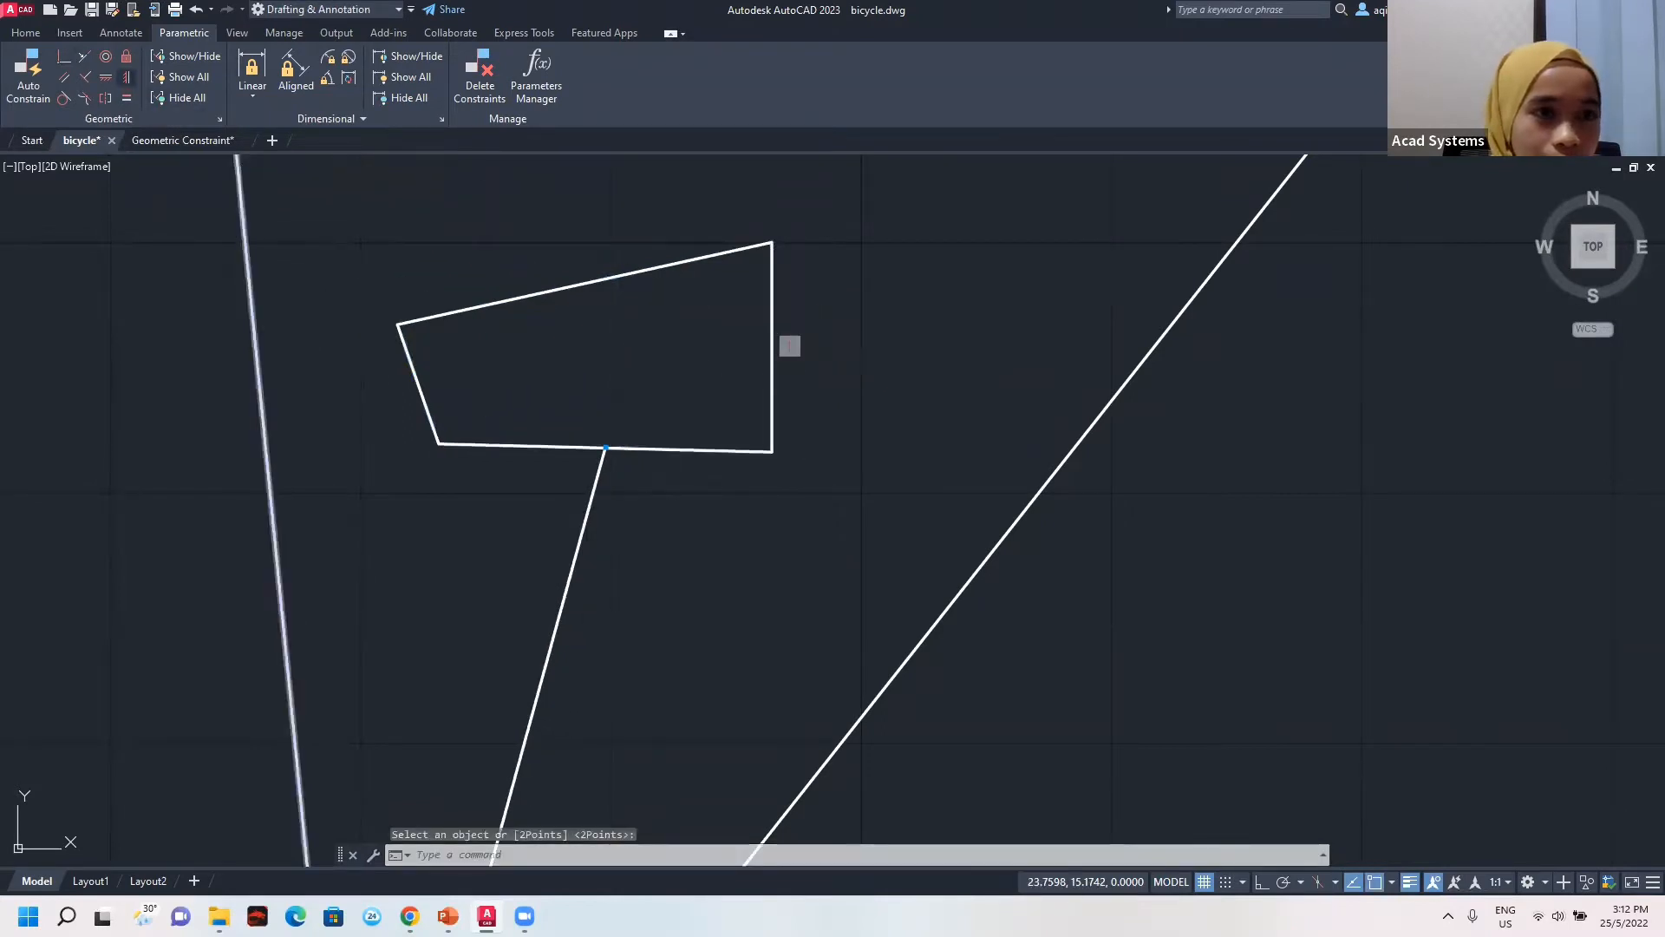
pyautogui.click(424, 408)
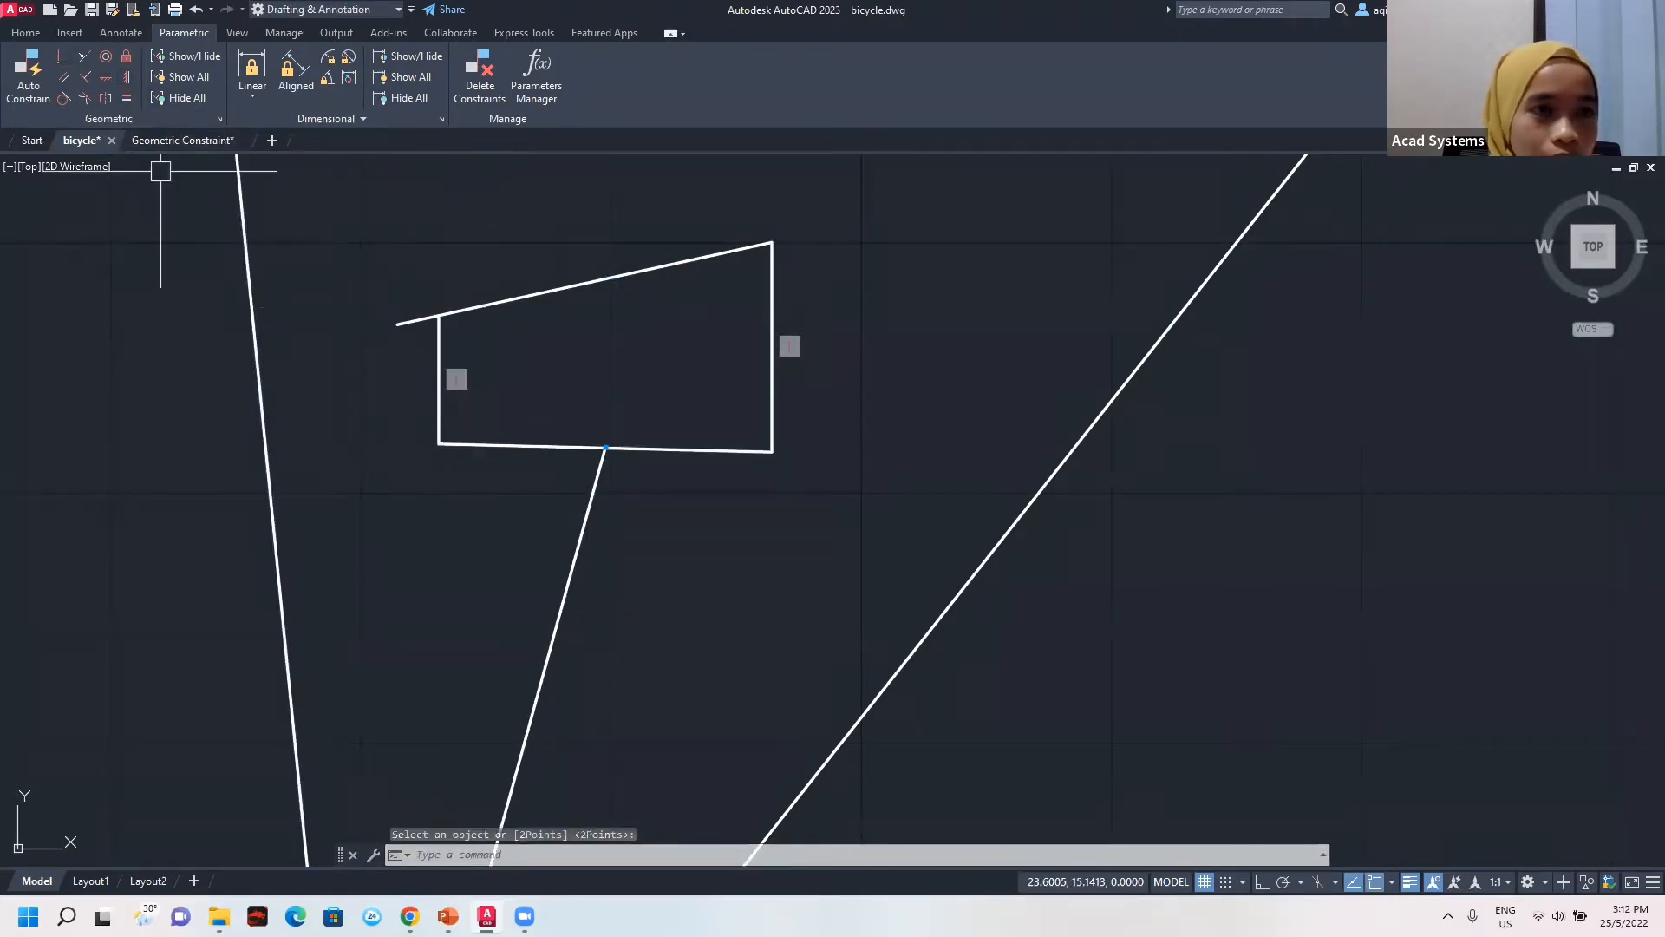
# Apply Horizontal constraints to the top and bottom edges of the upper pedal outline.
pyautogui.click(106, 77)
pyautogui.click(672, 266)
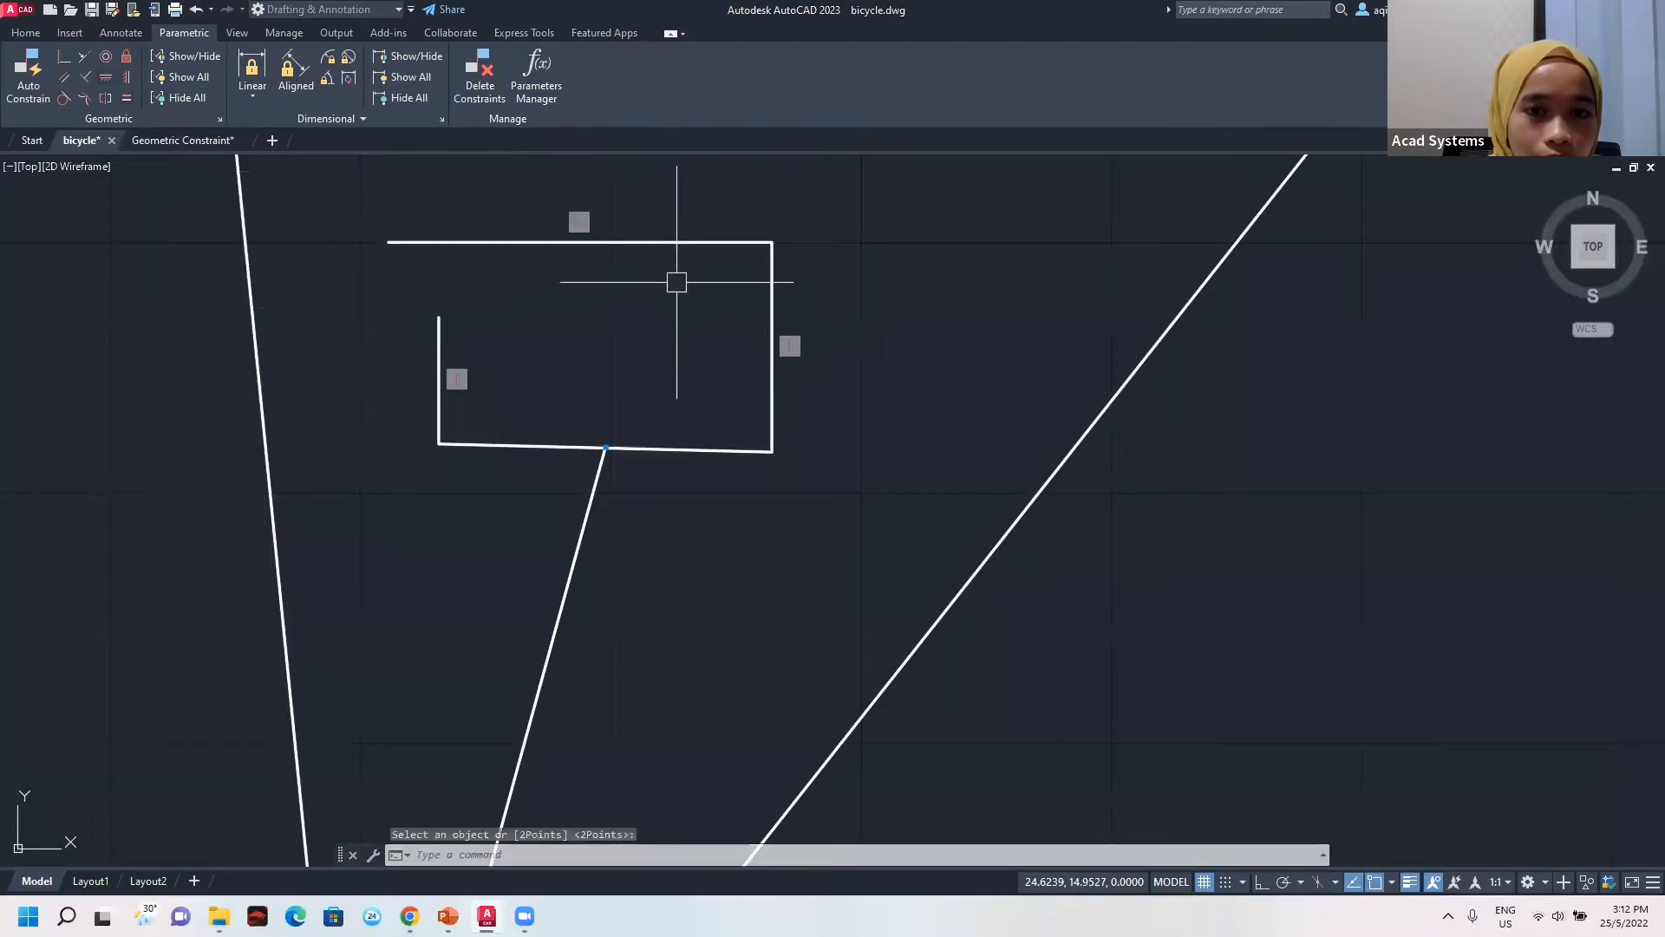
pyautogui.click(687, 451)
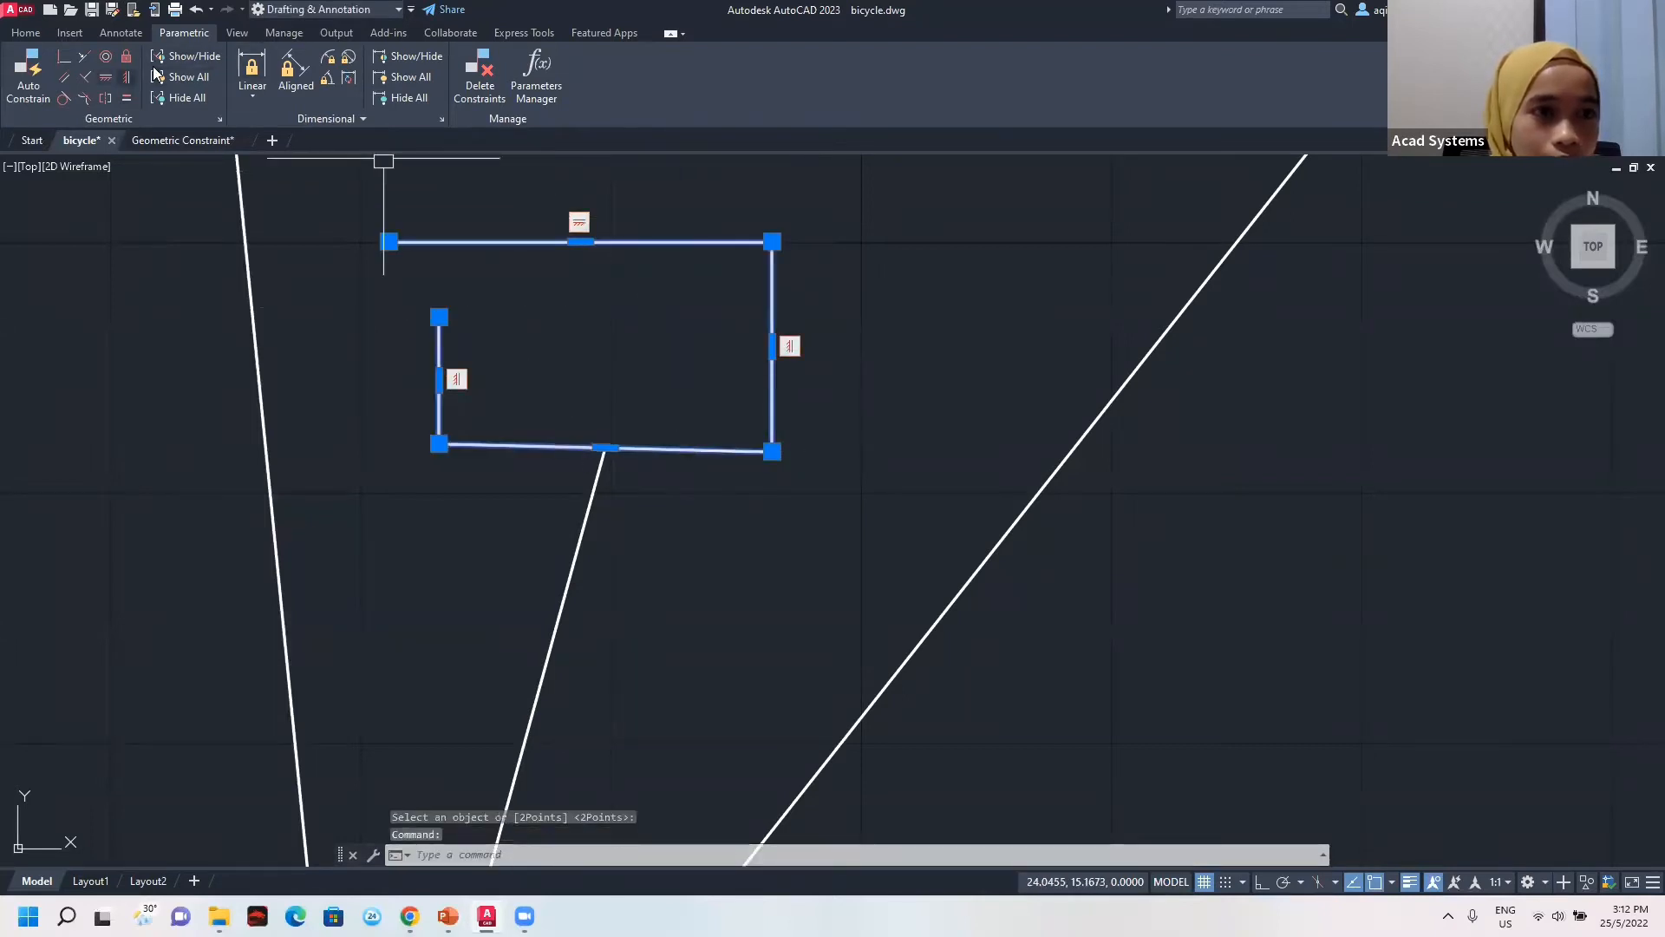
pyautogui.click(127, 78)
pyautogui.click(719, 453)
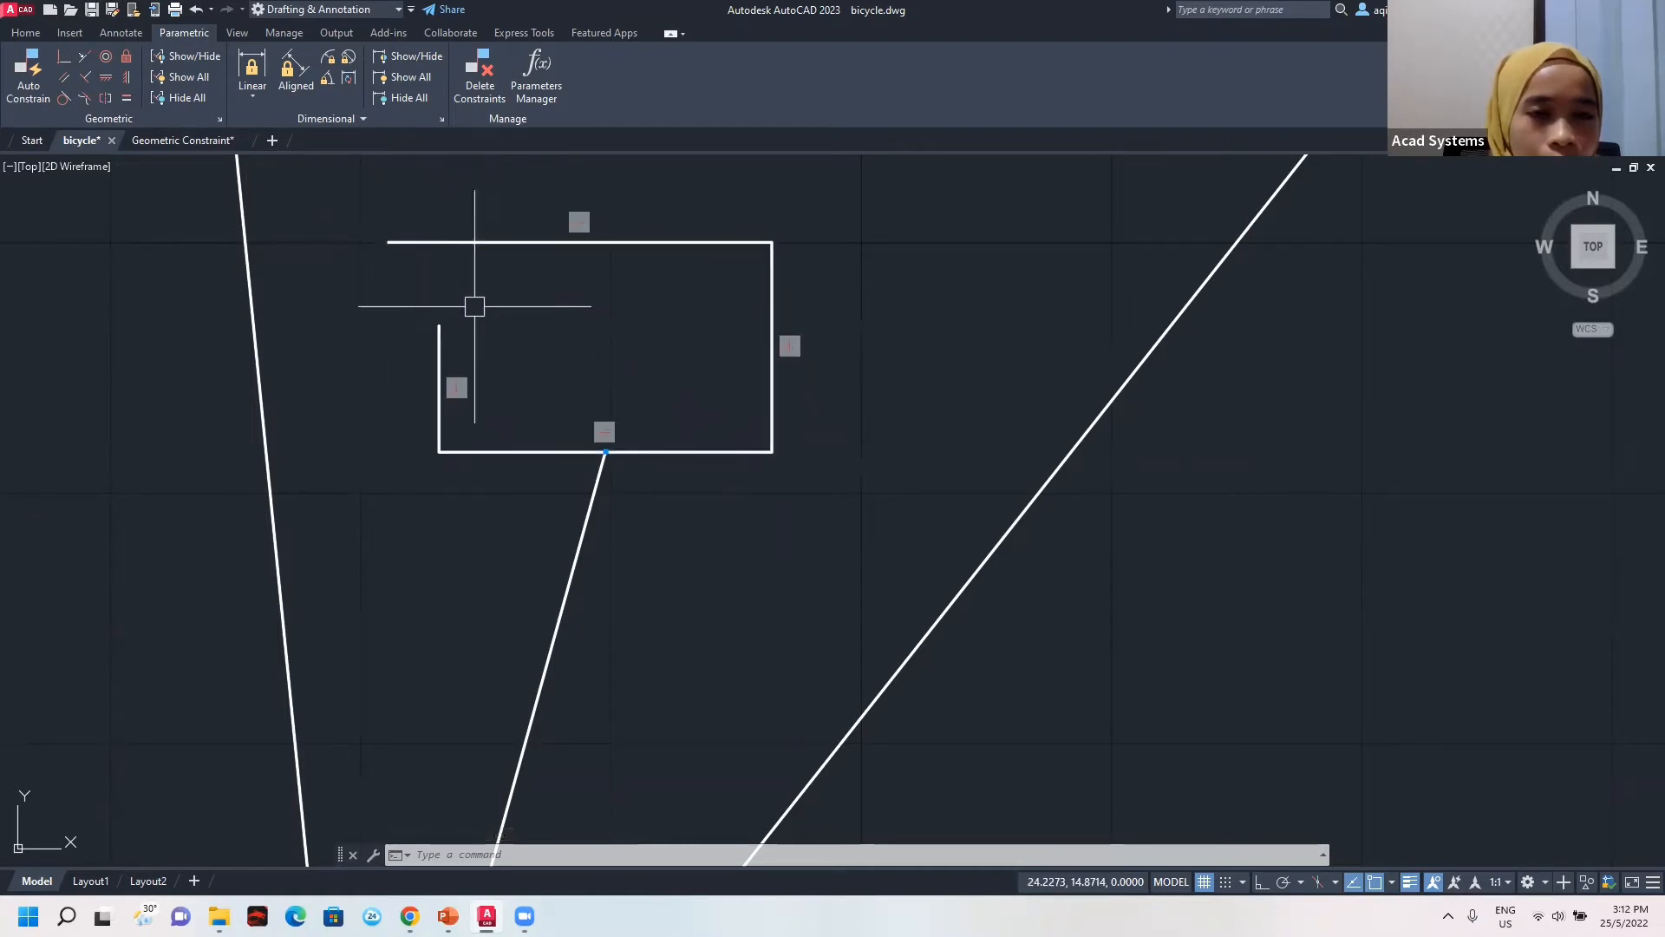
# Close the upper pedal outline with a Coincident constraint between the left side's upper end and the top edge's left end.
pyautogui.moveTo(477, 304); pyautogui.dragTo(526, 331, button='middle')
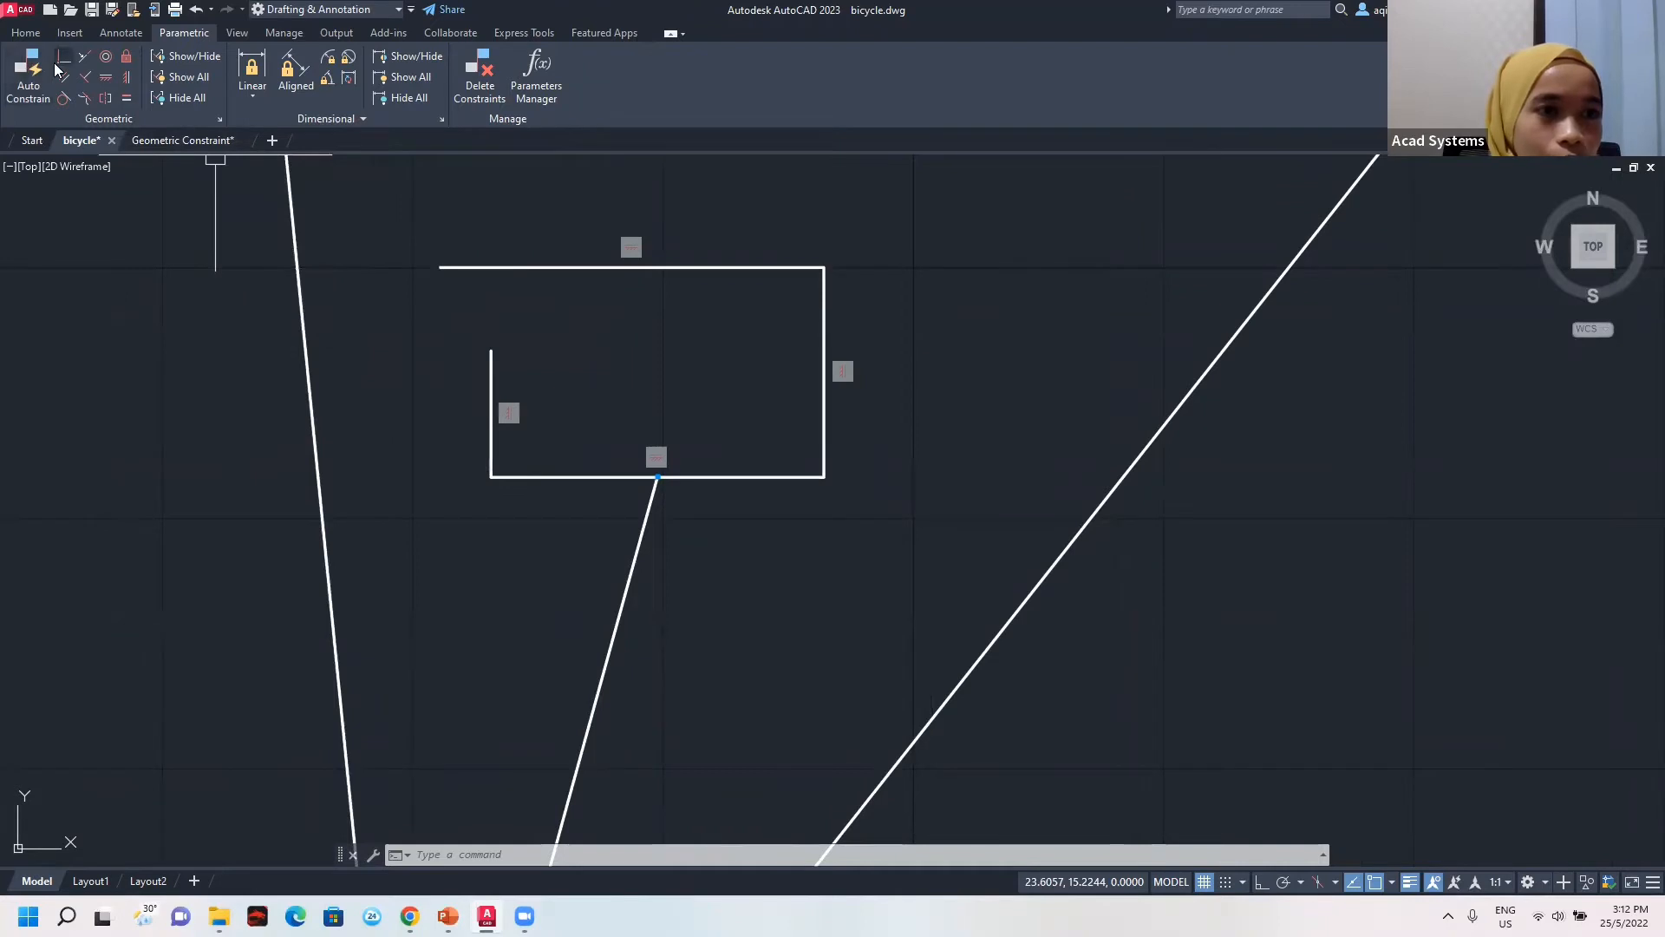
pyautogui.click(61, 62)
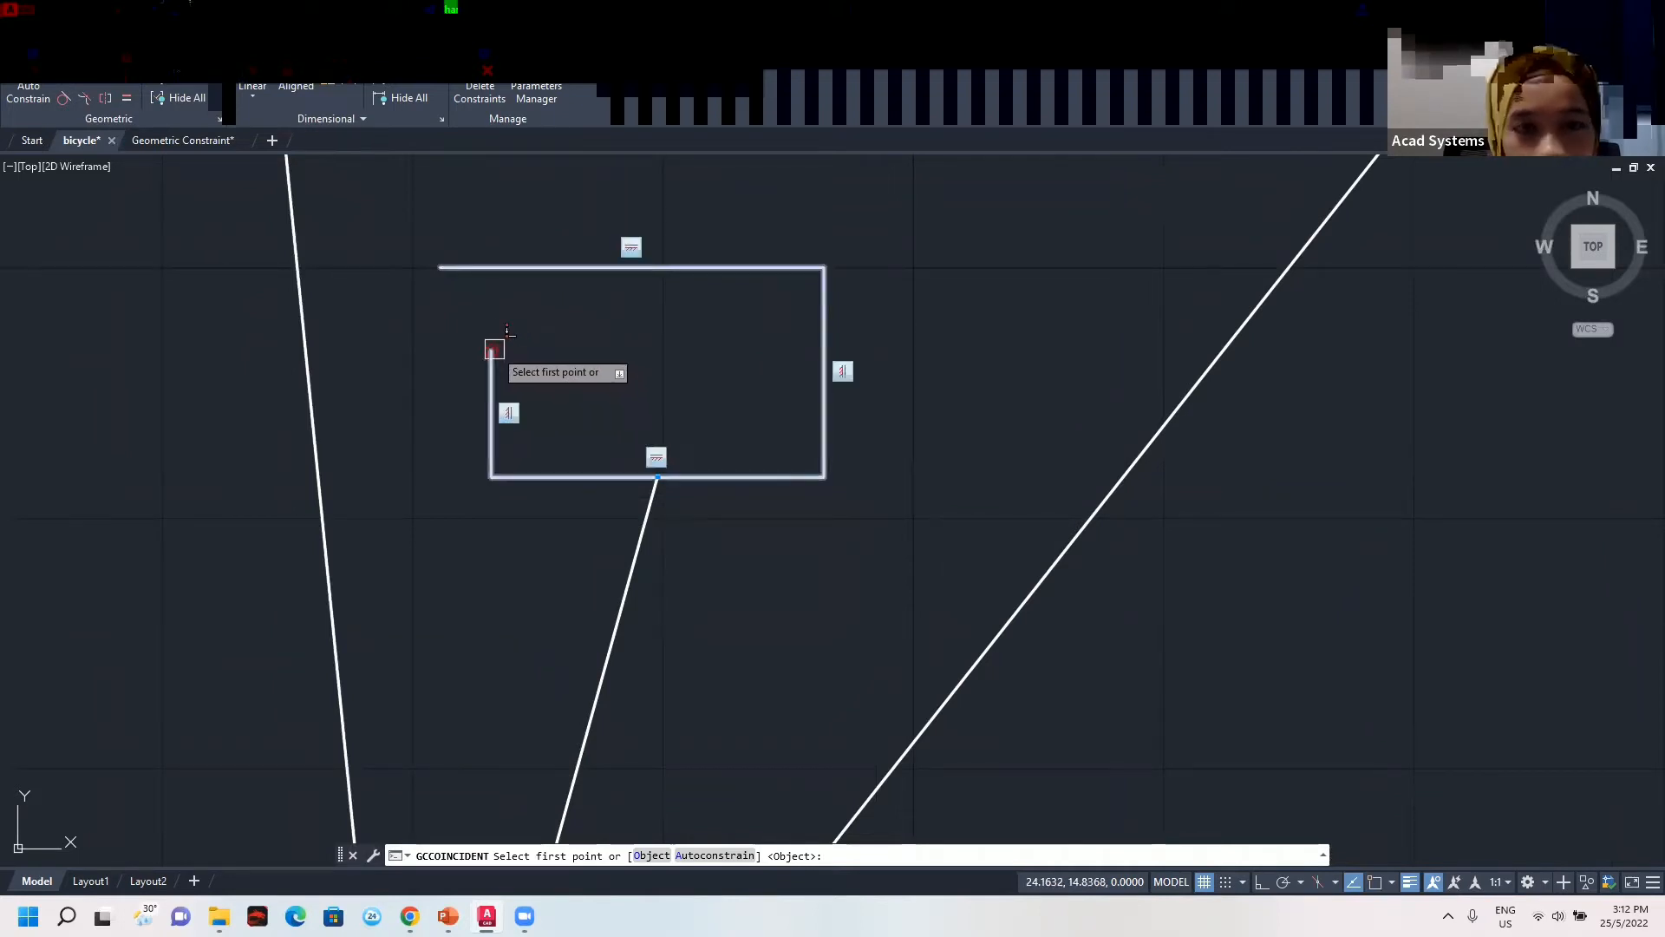
pyautogui.click(493, 349)
pyautogui.click(439, 268)
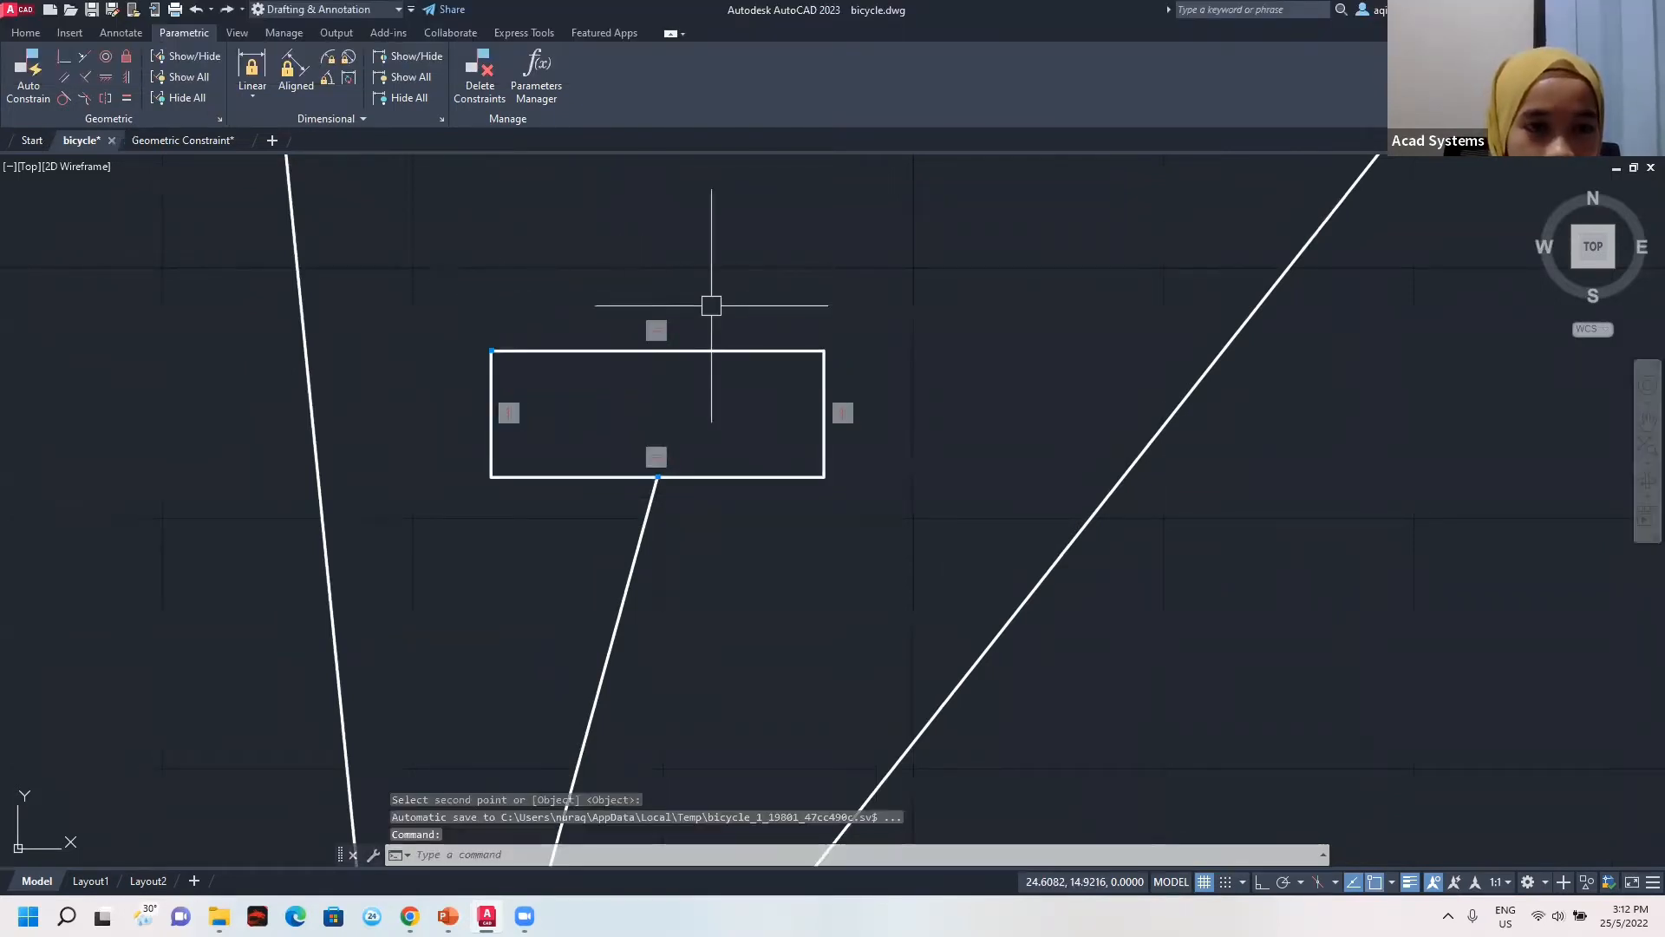
# Try to stretch the upper-right corner of the constrained upper pedal outline.
pyautogui.scroll(-2, 655, 399)
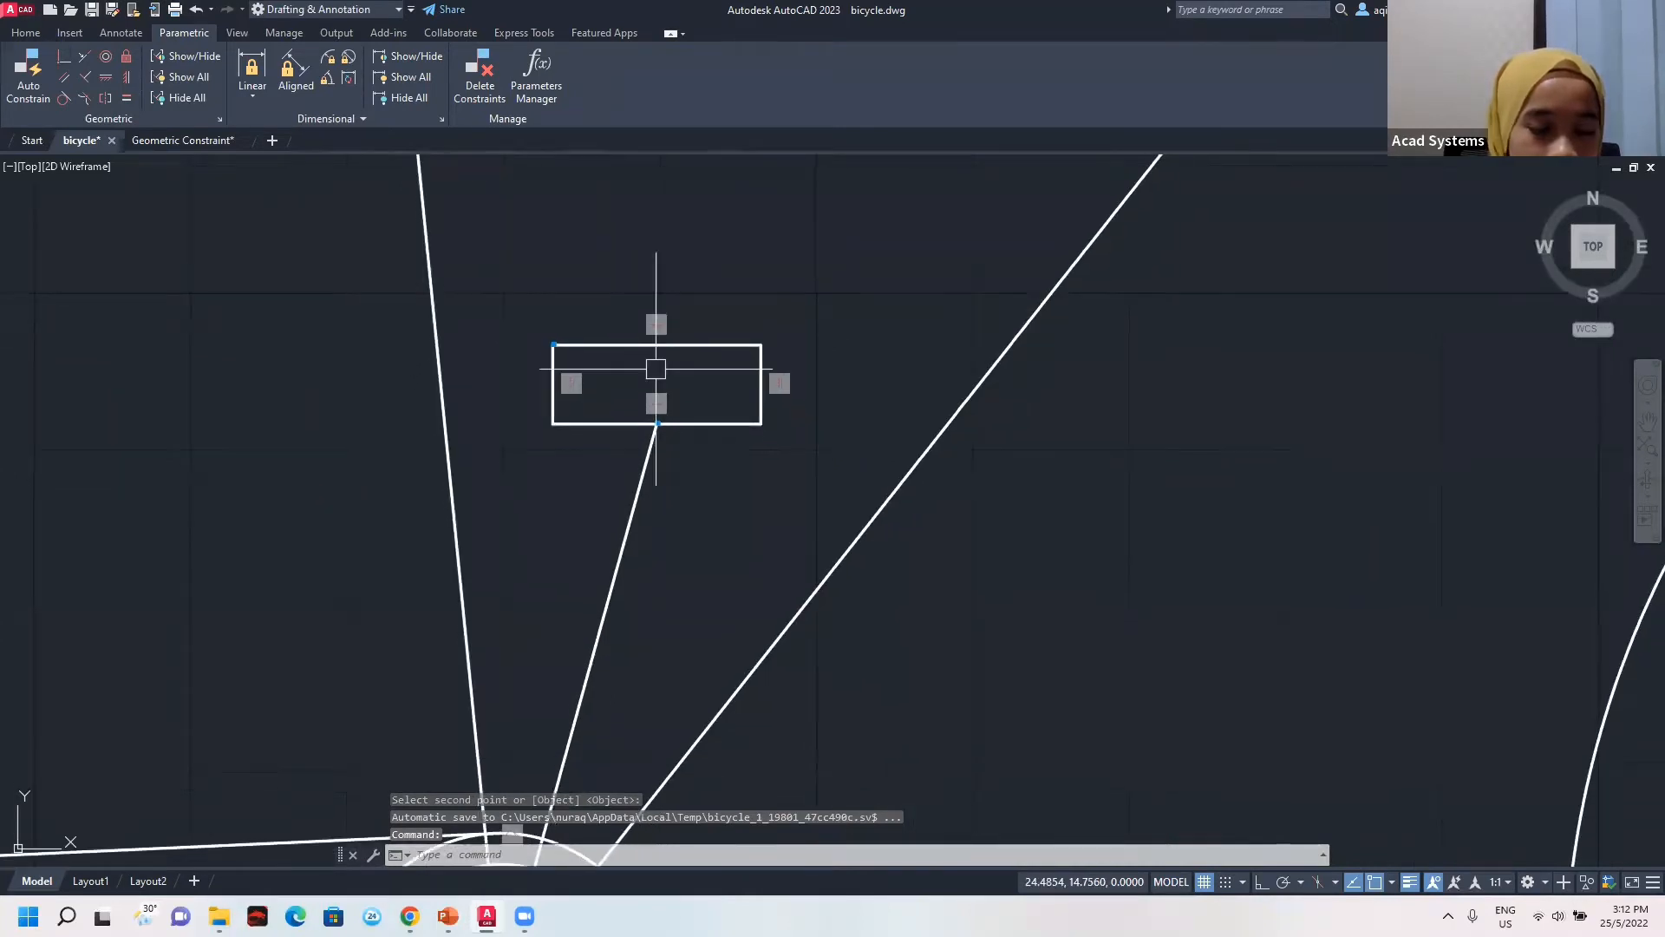
pyautogui.press('Escape')
pyautogui.click(715, 344)
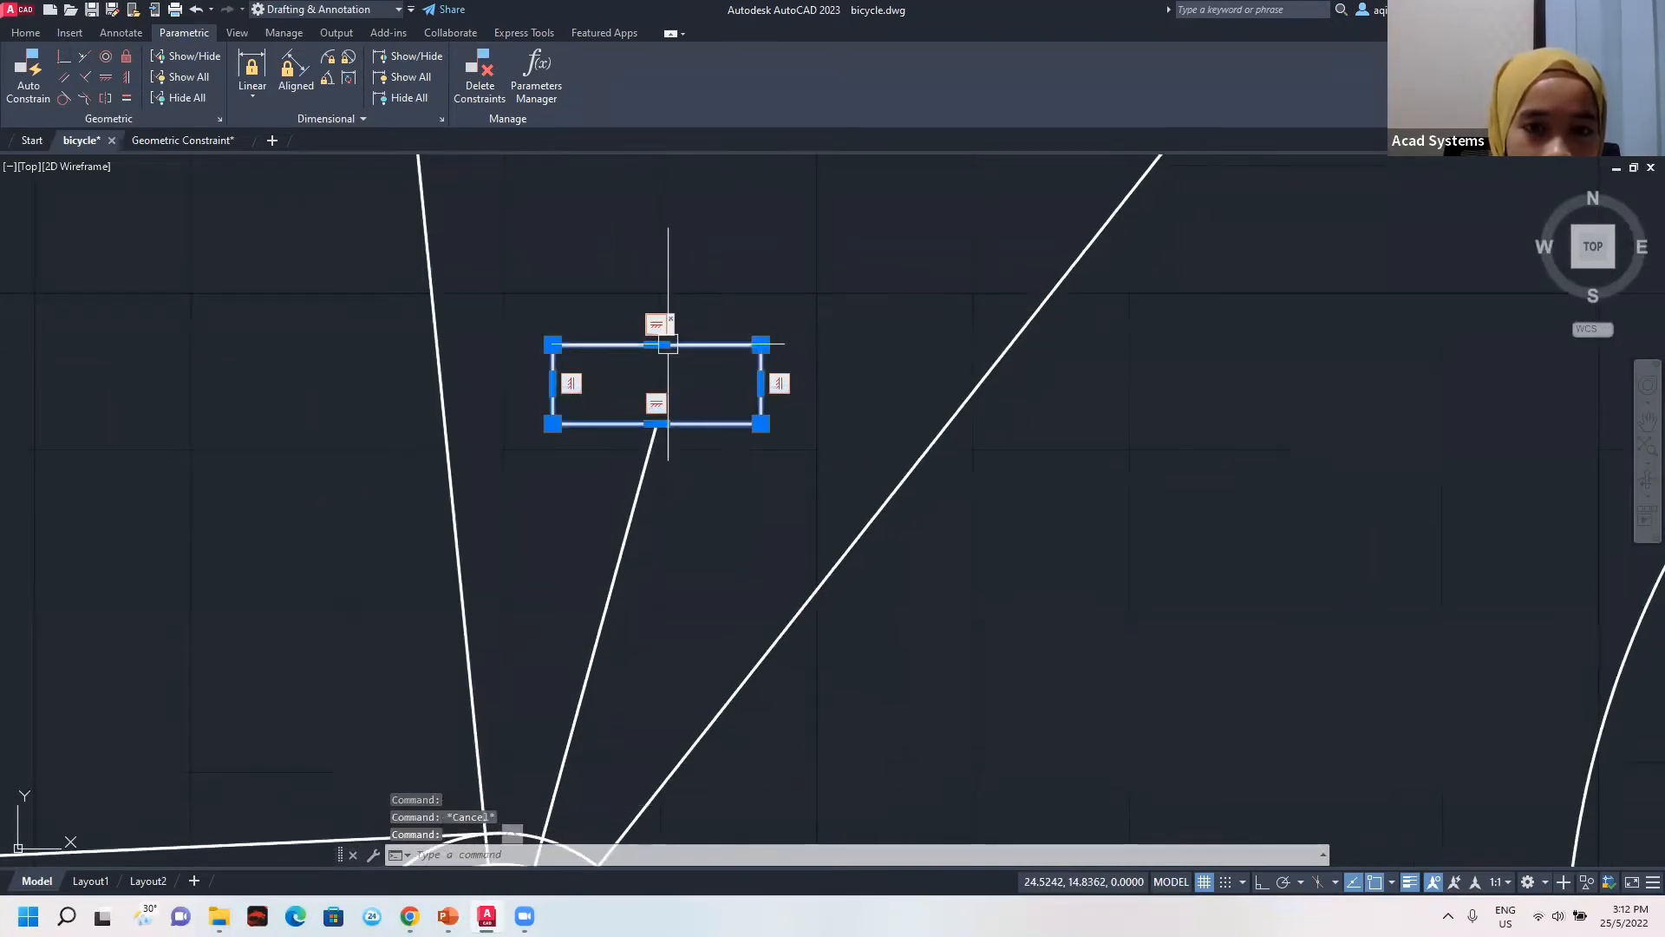
pyautogui.click(761, 344)
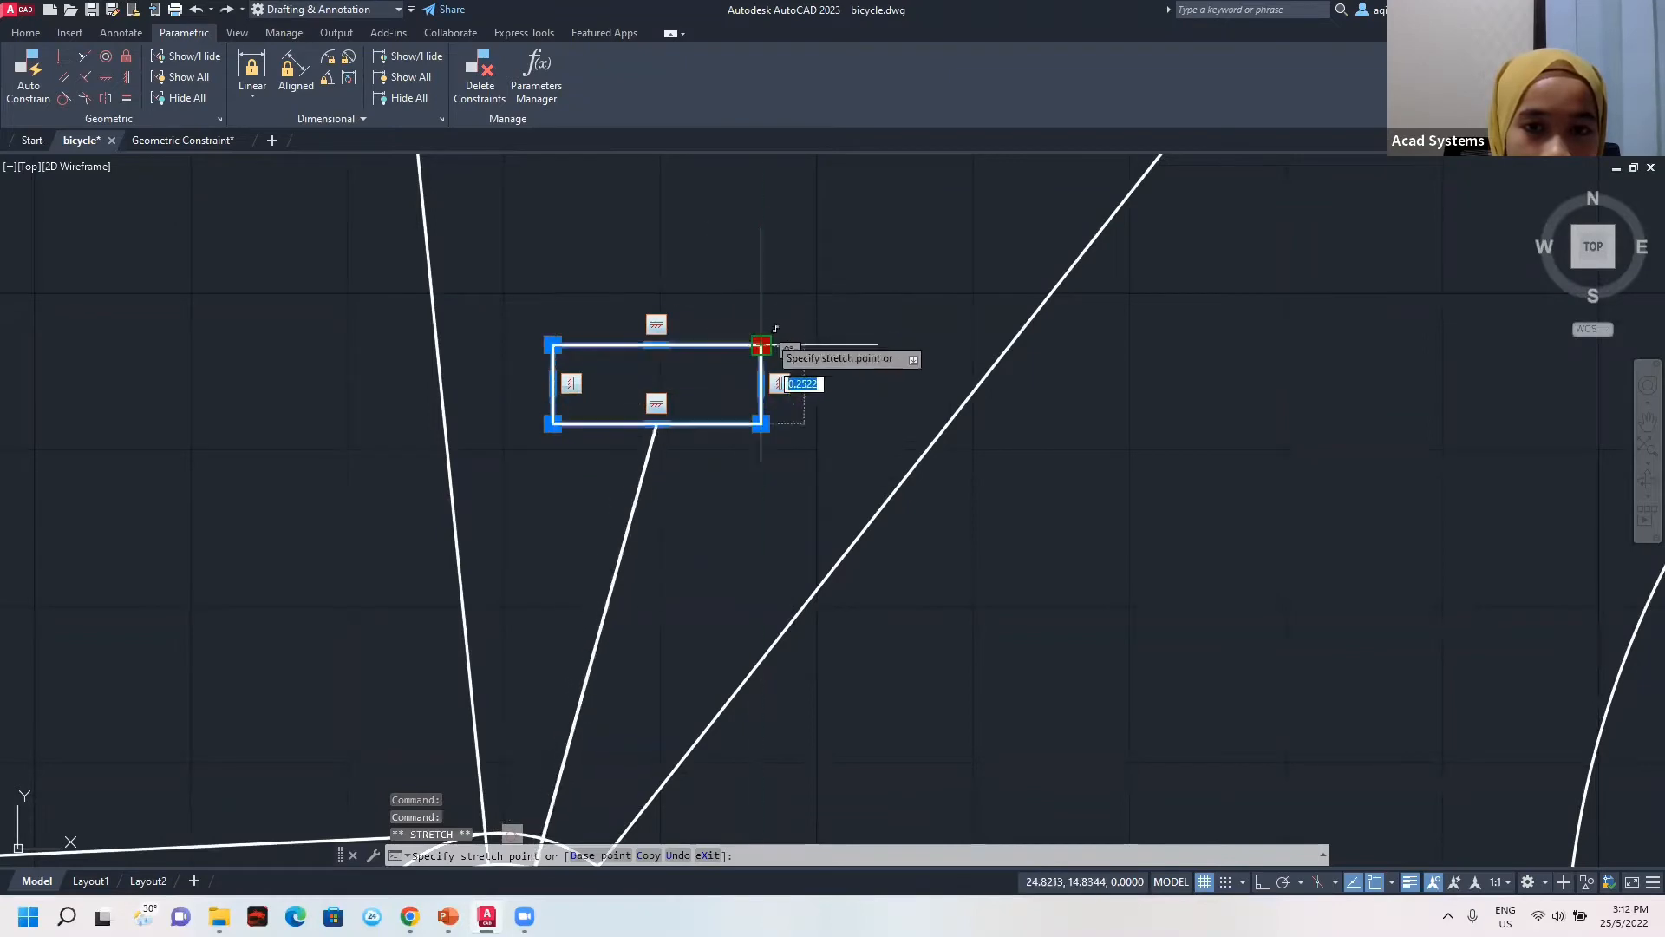
pyautogui.press('Escape')
pyautogui.press('Escape')
# Stretch the lower pedal rectangle's bottom-left corner outward to the left, out of square.
pyautogui.scroll(-2, 700, 401)
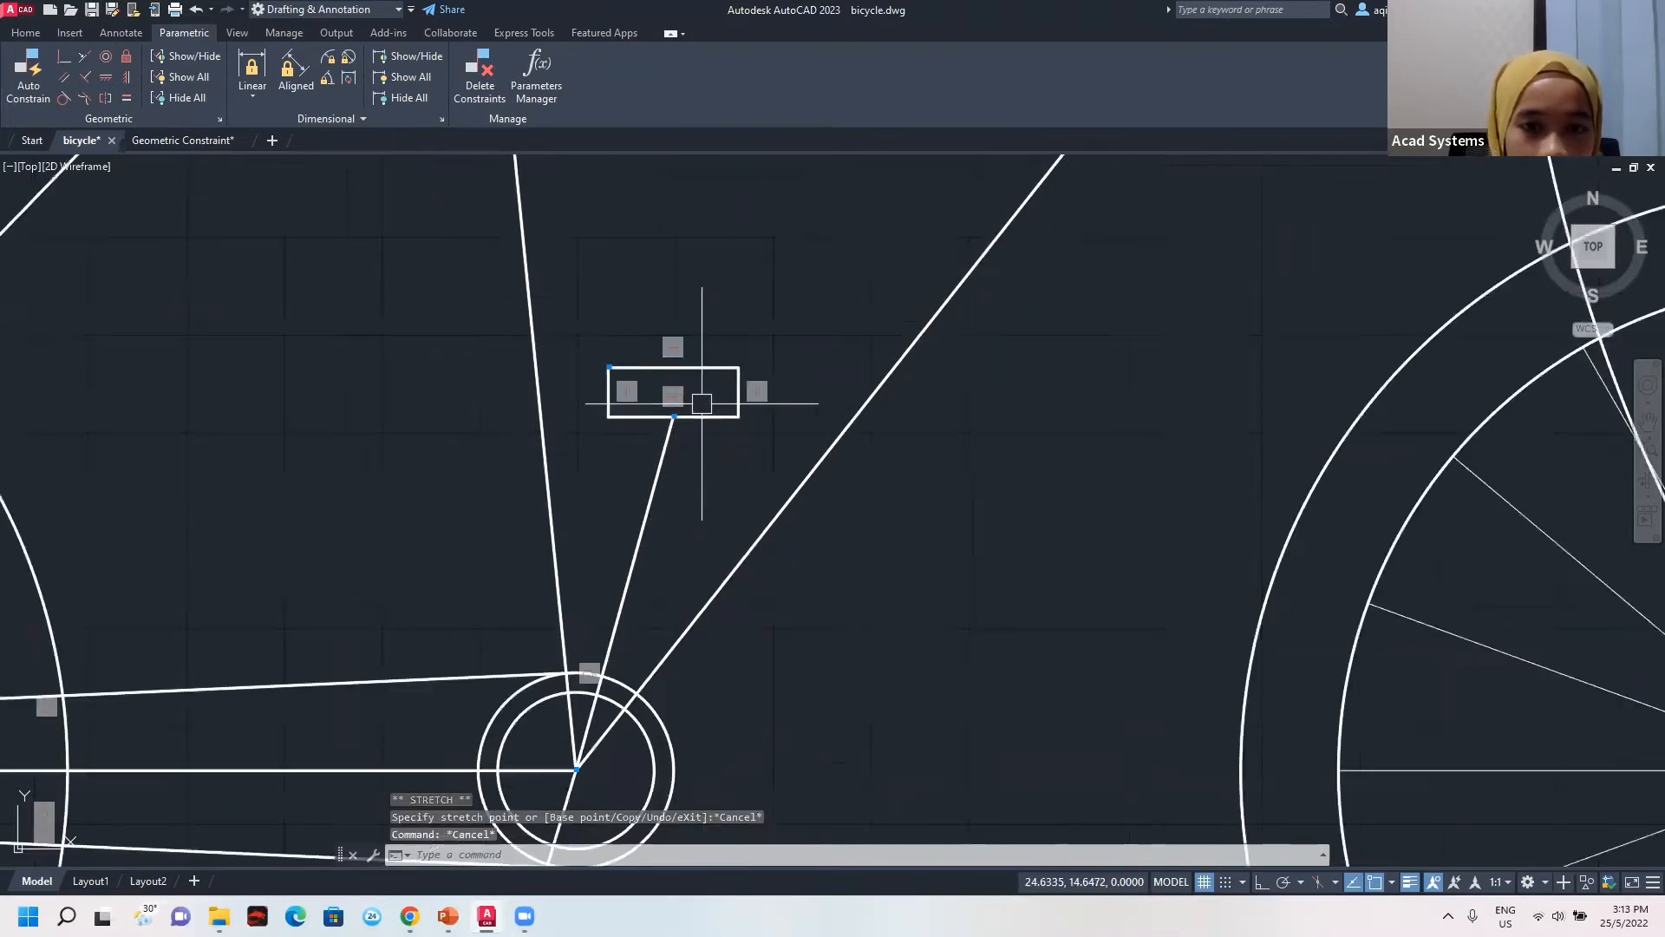
pyautogui.moveTo(691, 443)
pyautogui.mouseDown(button='middle')
pyautogui.moveTo(732, 200)
pyautogui.moveTo(739, 228)
pyautogui.mouseUp(button='middle')
pyautogui.scroll(-2, 739, 229)
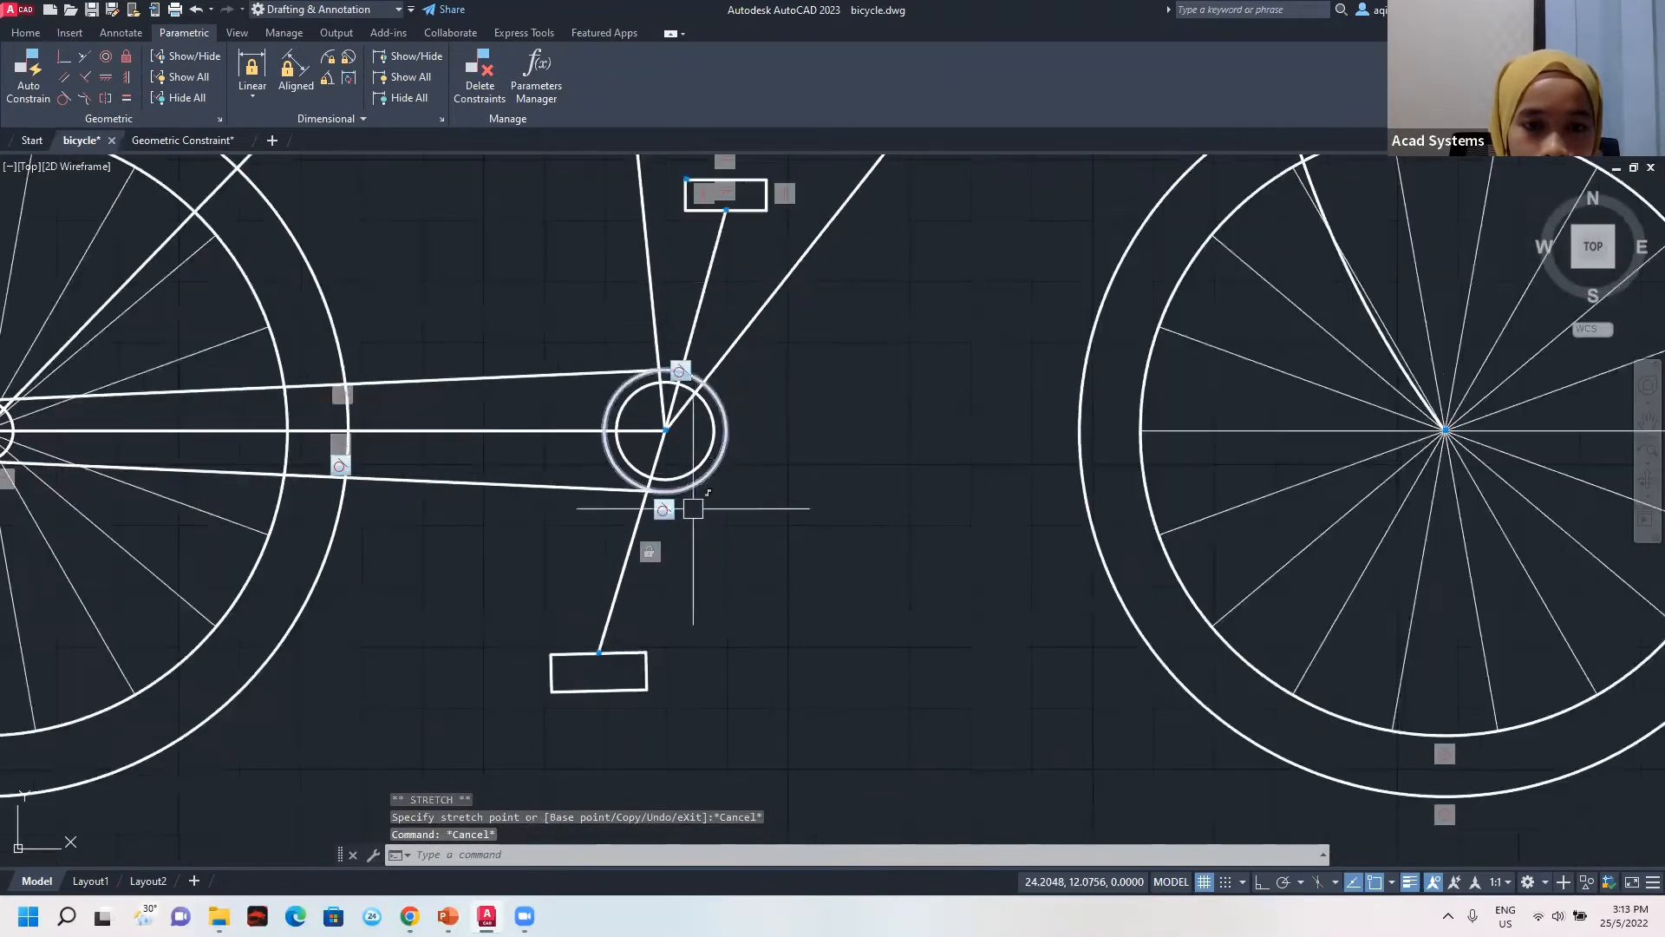
pyautogui.click(609, 690)
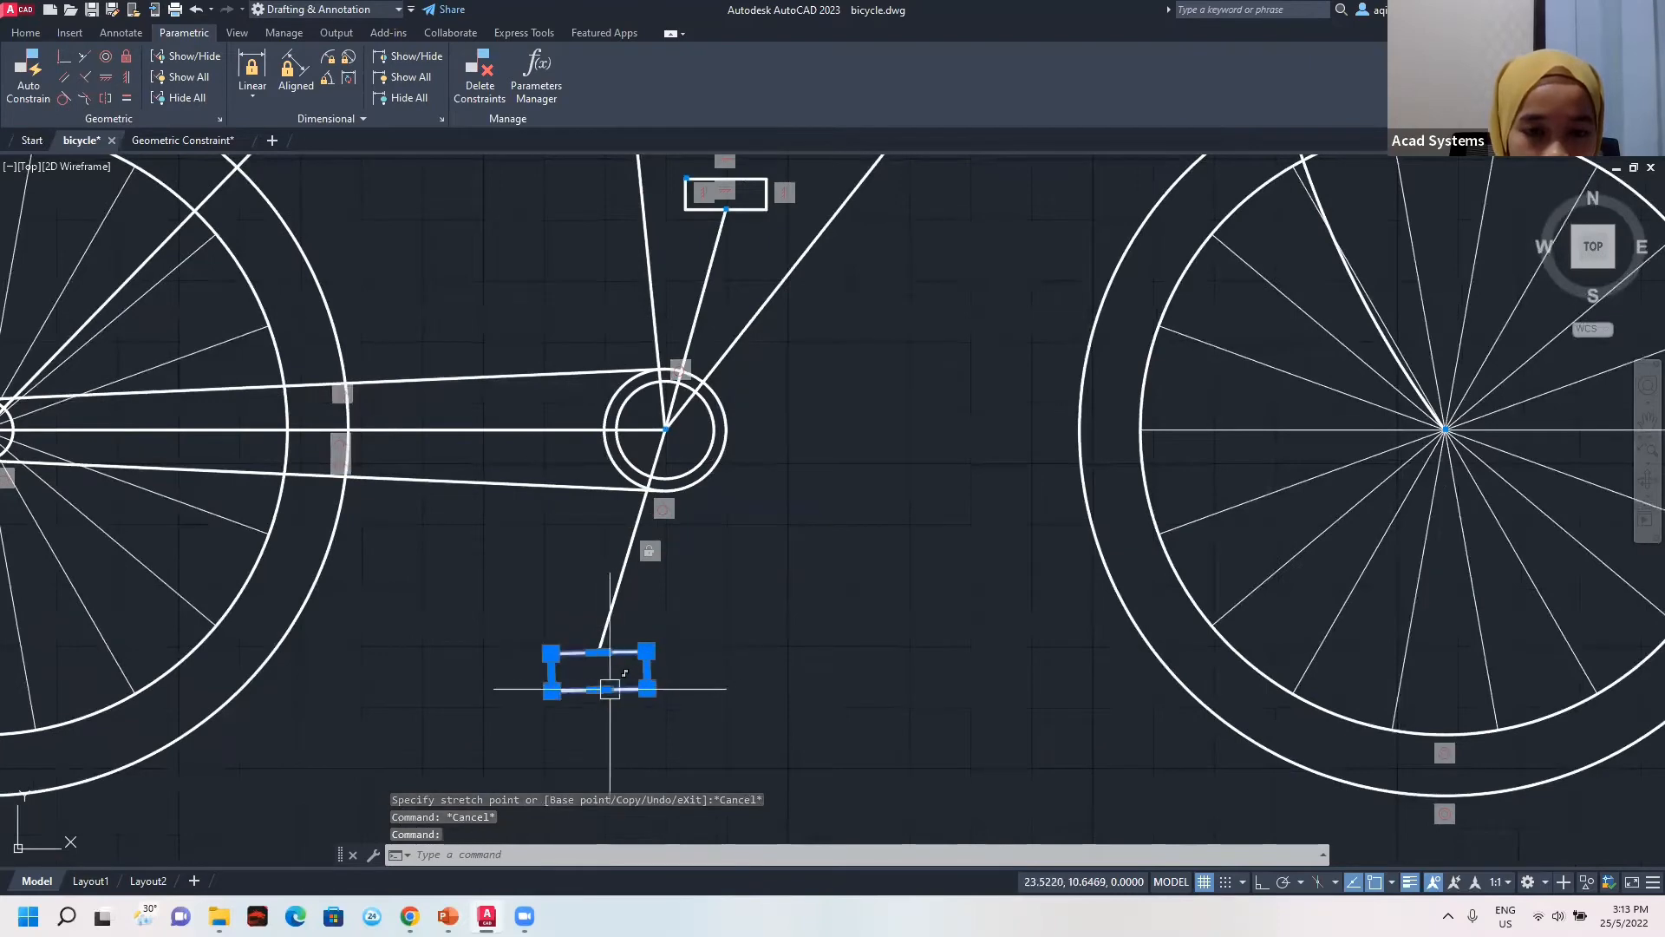
pyautogui.click(552, 690)
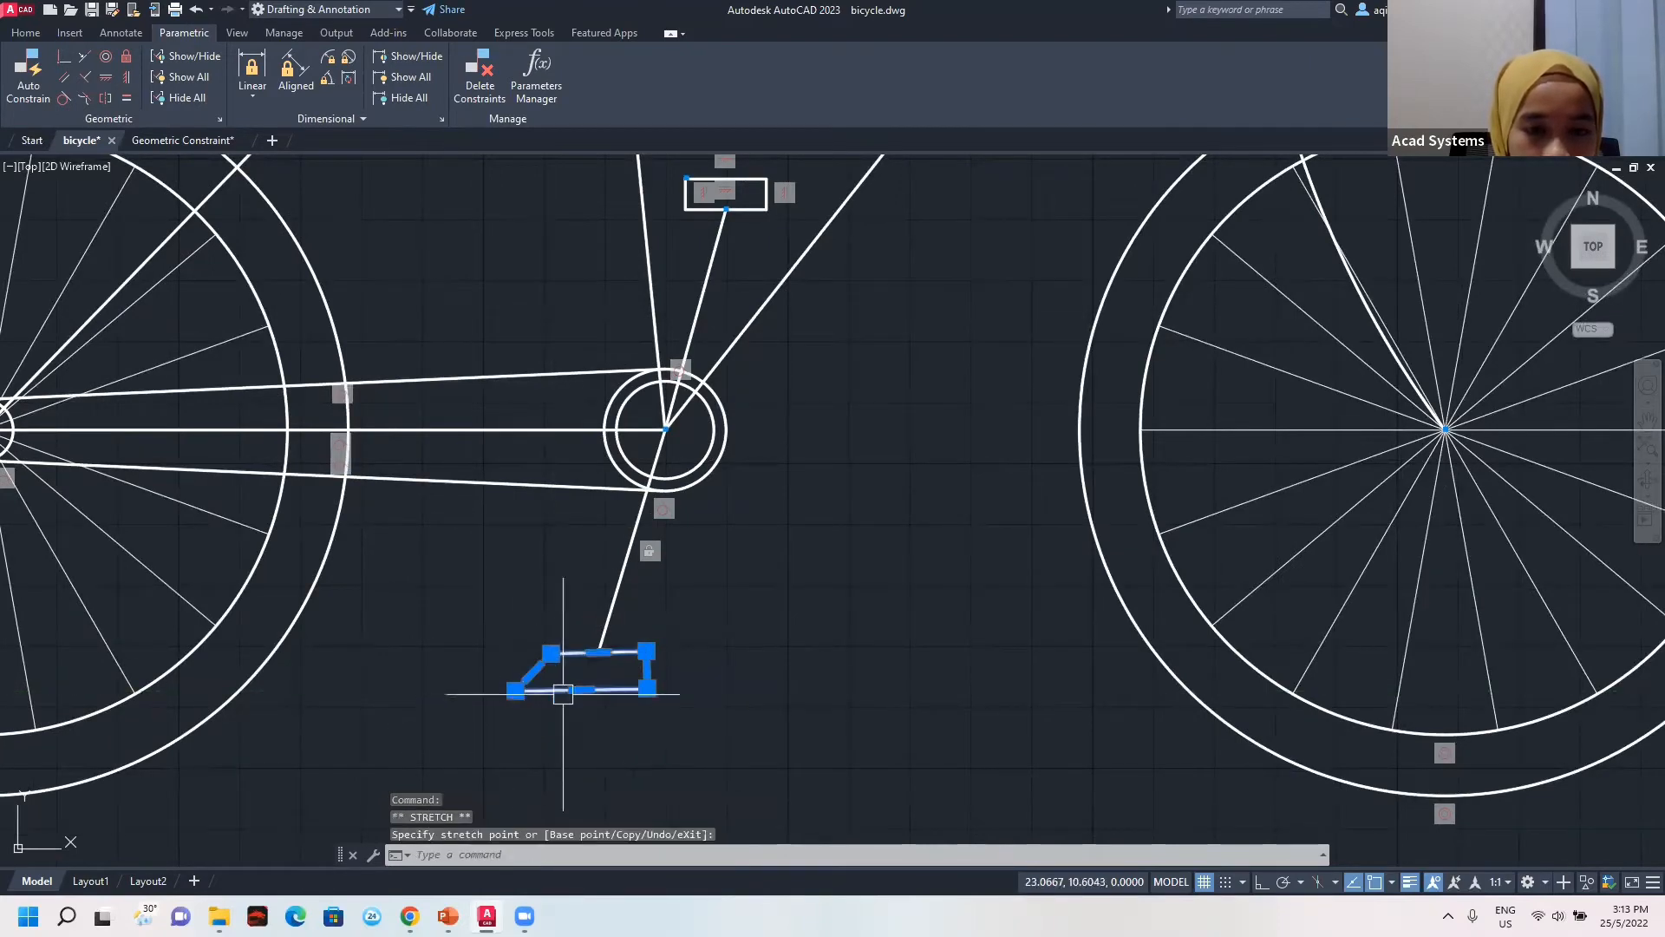
# Apply Vertical constraints to the slanted left side and the right side of the lower pedal outline.
pyautogui.scroll(2, 646, 710)
pyautogui.scroll(-5, 598, 633)
pyautogui.moveTo(587, 564); pyautogui.dragTo(560, 607, button='middle')
pyautogui.scroll(4, 559, 607)
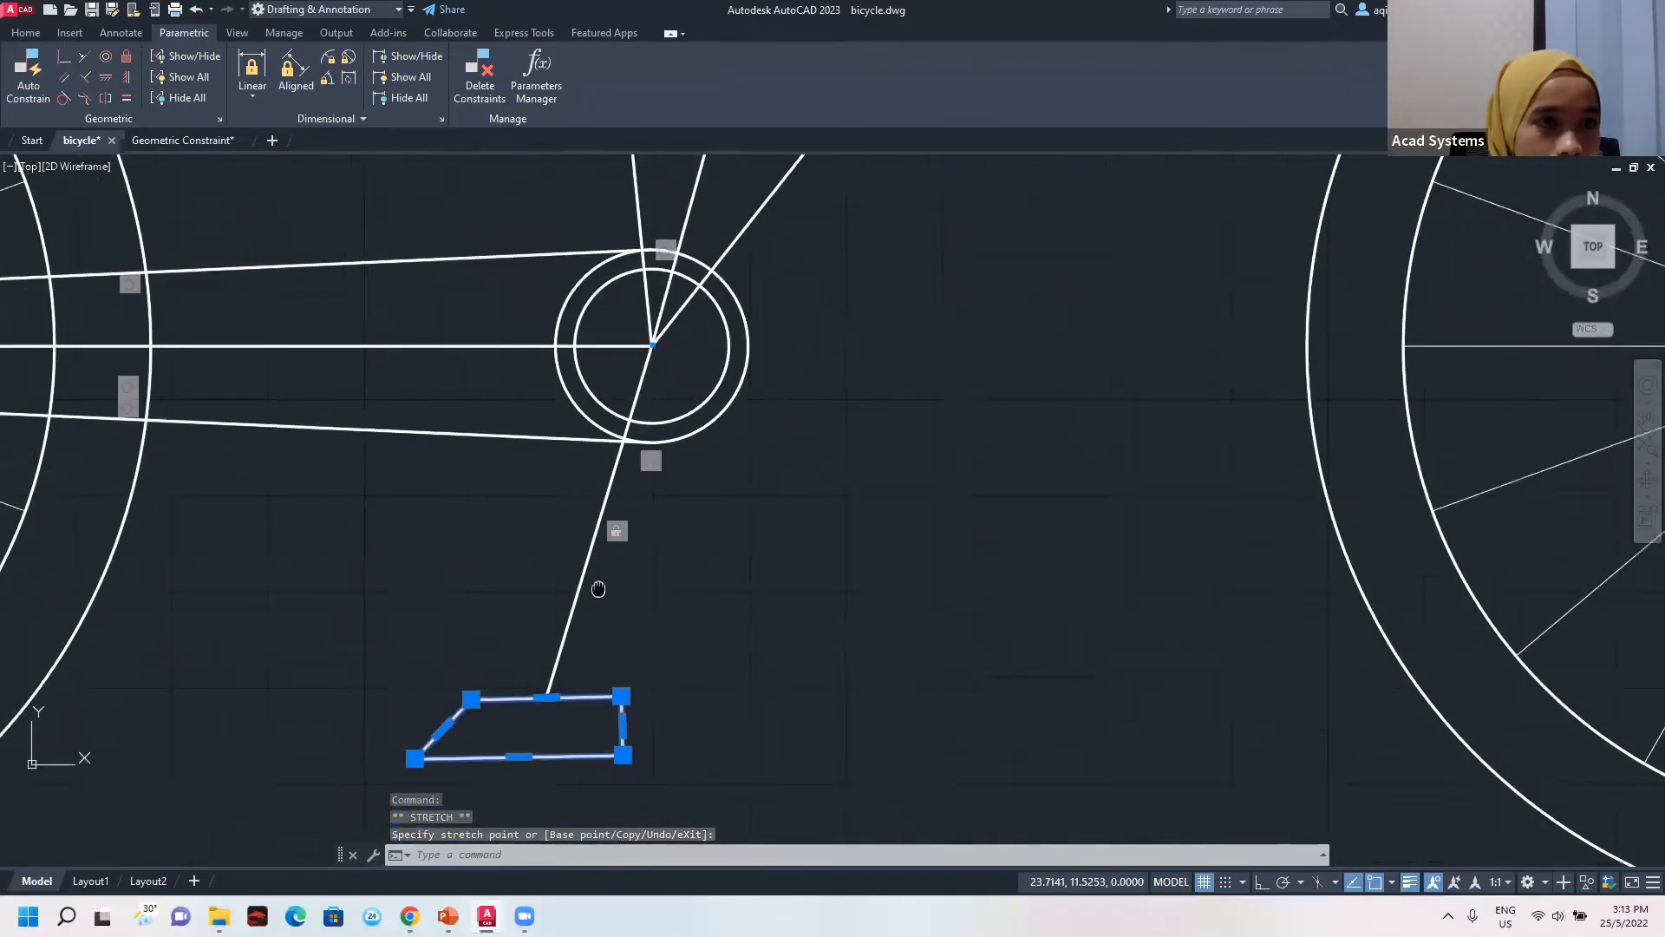
pyautogui.click(126, 76)
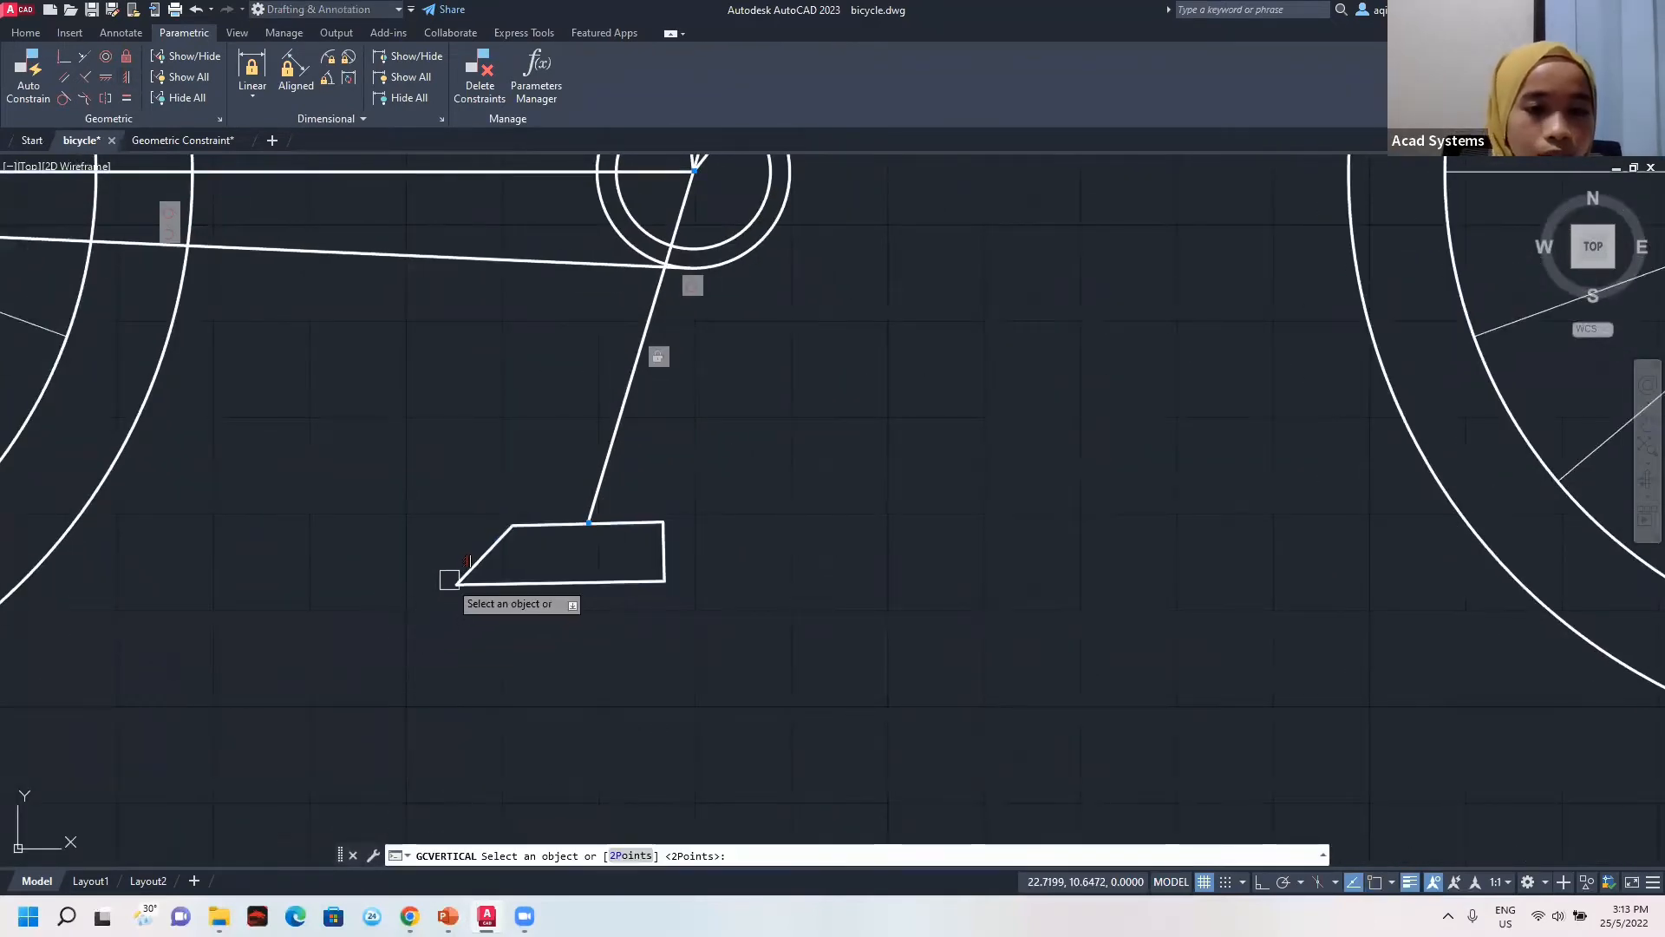
pyautogui.click(492, 555)
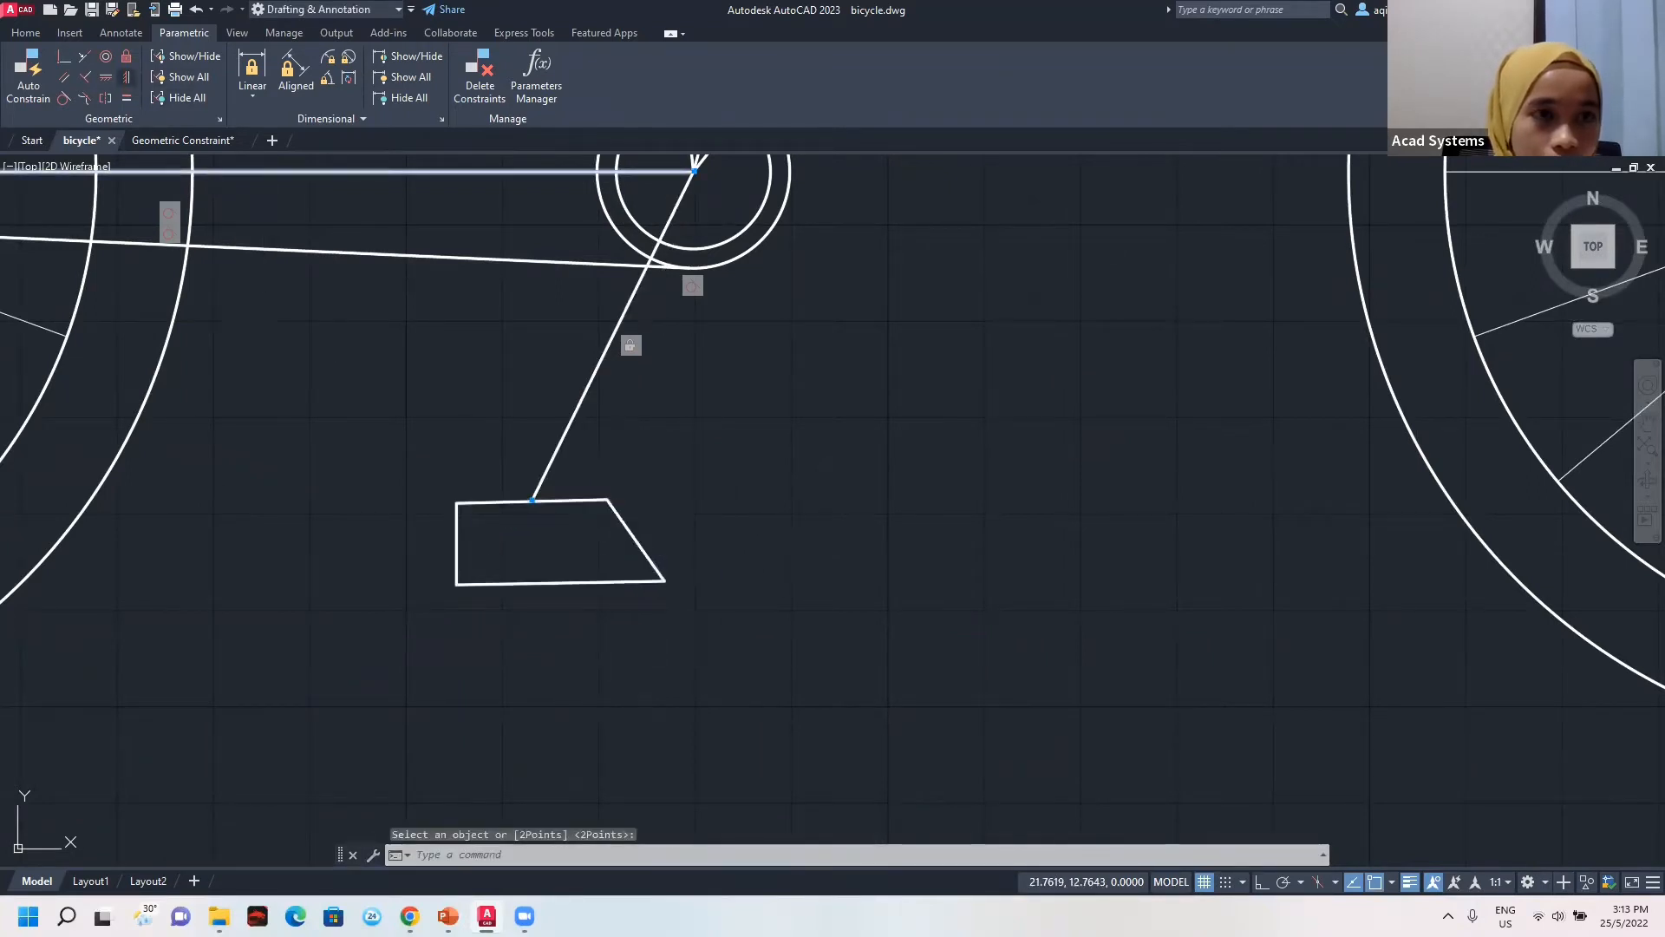
pyautogui.press('Return')
pyautogui.click(640, 542)
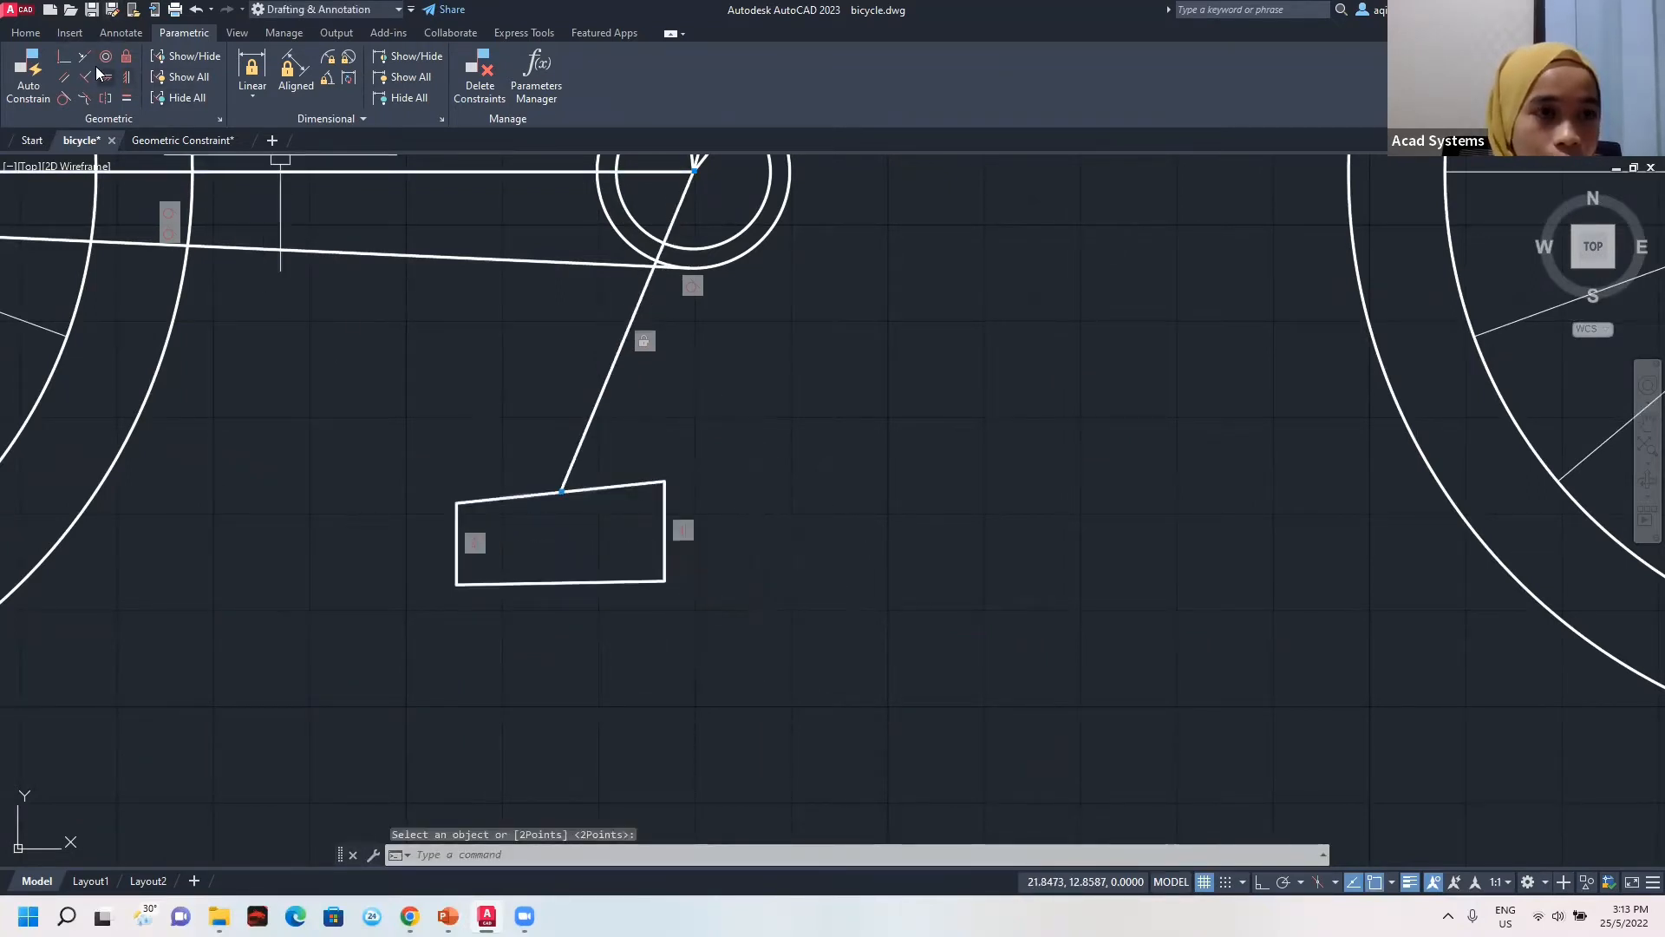
# Apply Horizontal constraints to the top and bottom edges of the lower pedal outline.
pyautogui.click(106, 76)
pyautogui.click(566, 490)
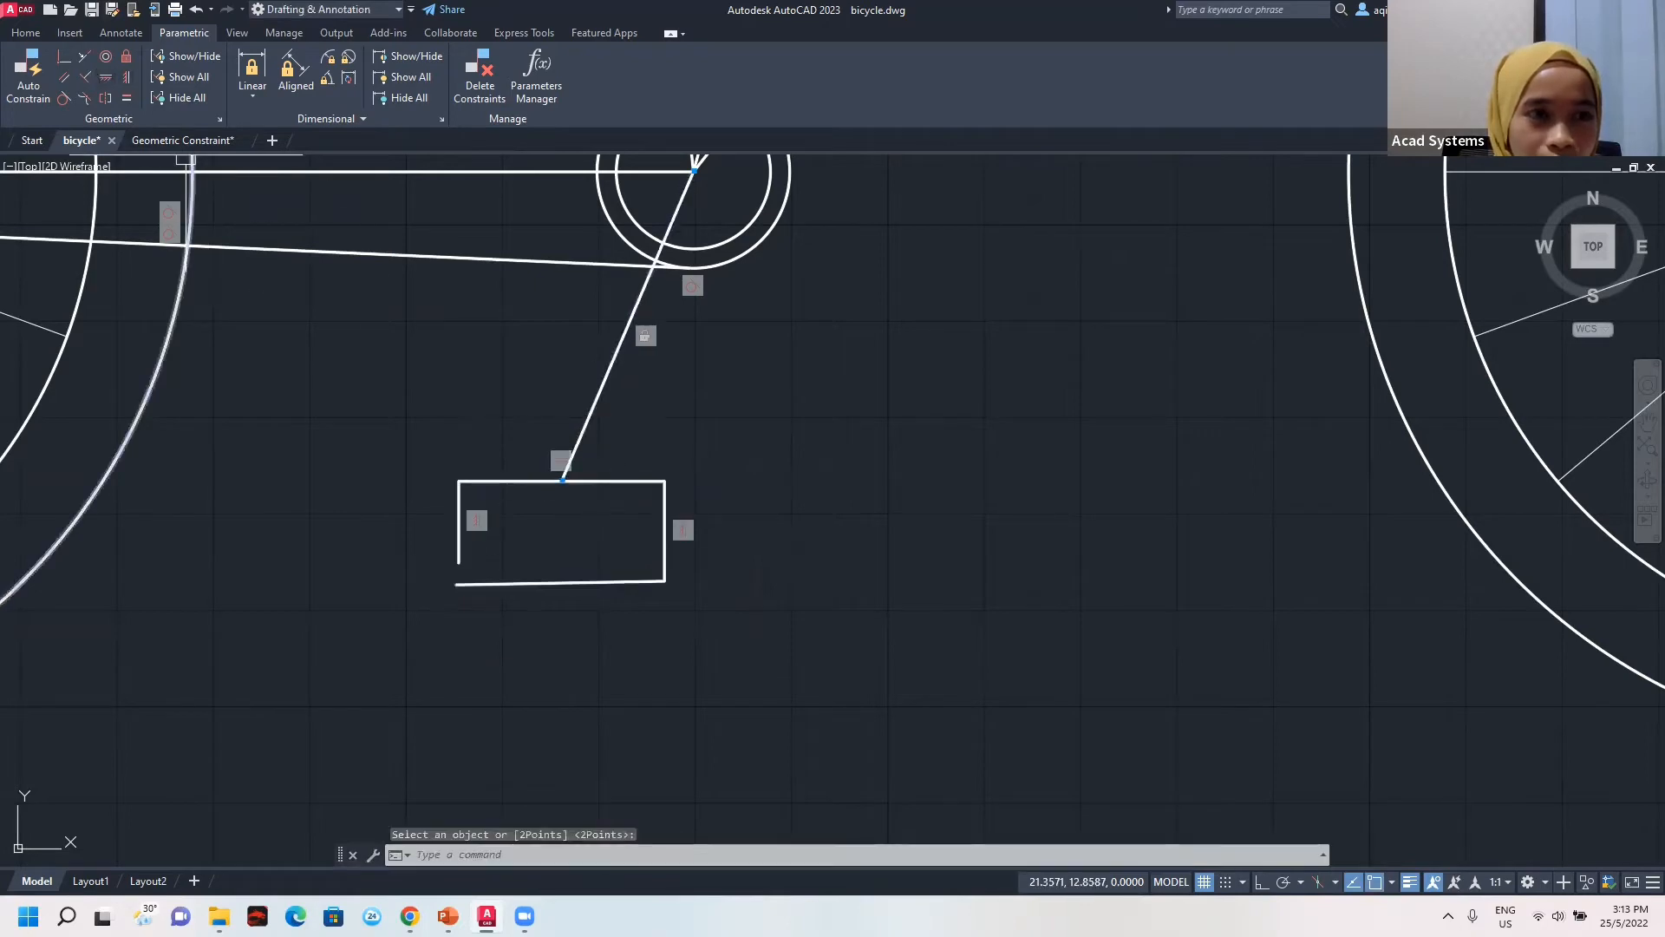
pyautogui.press('Return')
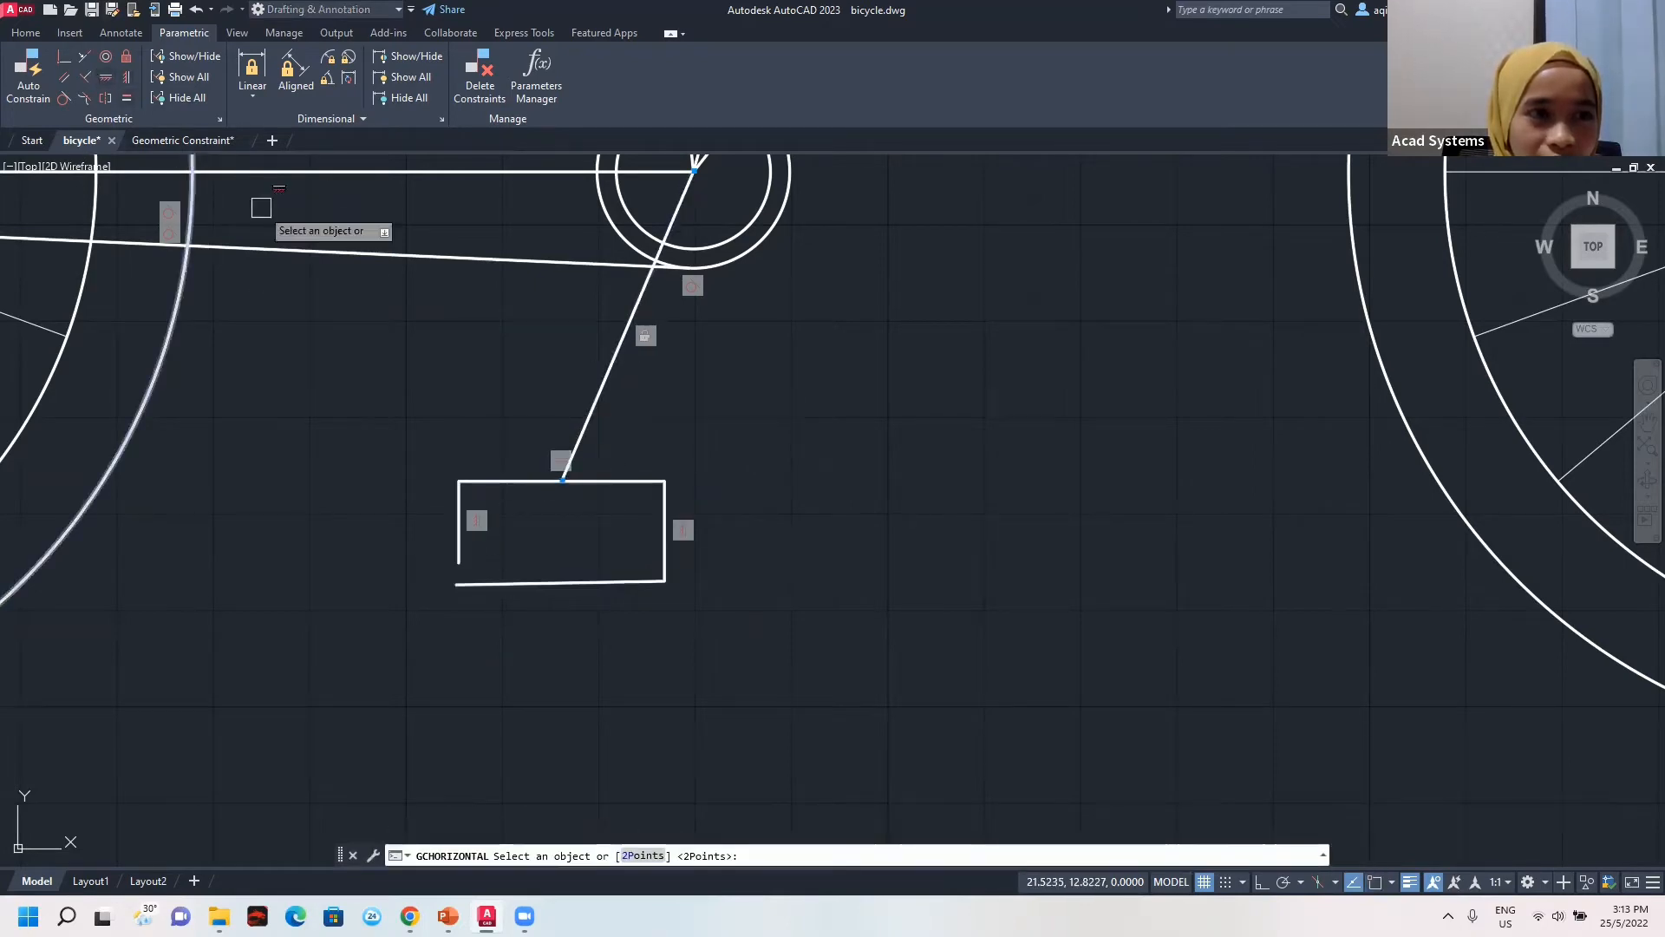
pyautogui.click(599, 580)
# Close the lower pedal outline with a Coincident constraint between the left side's lower end and the bottom edge's left end.
pyautogui.scroll(-2, 860, 418)
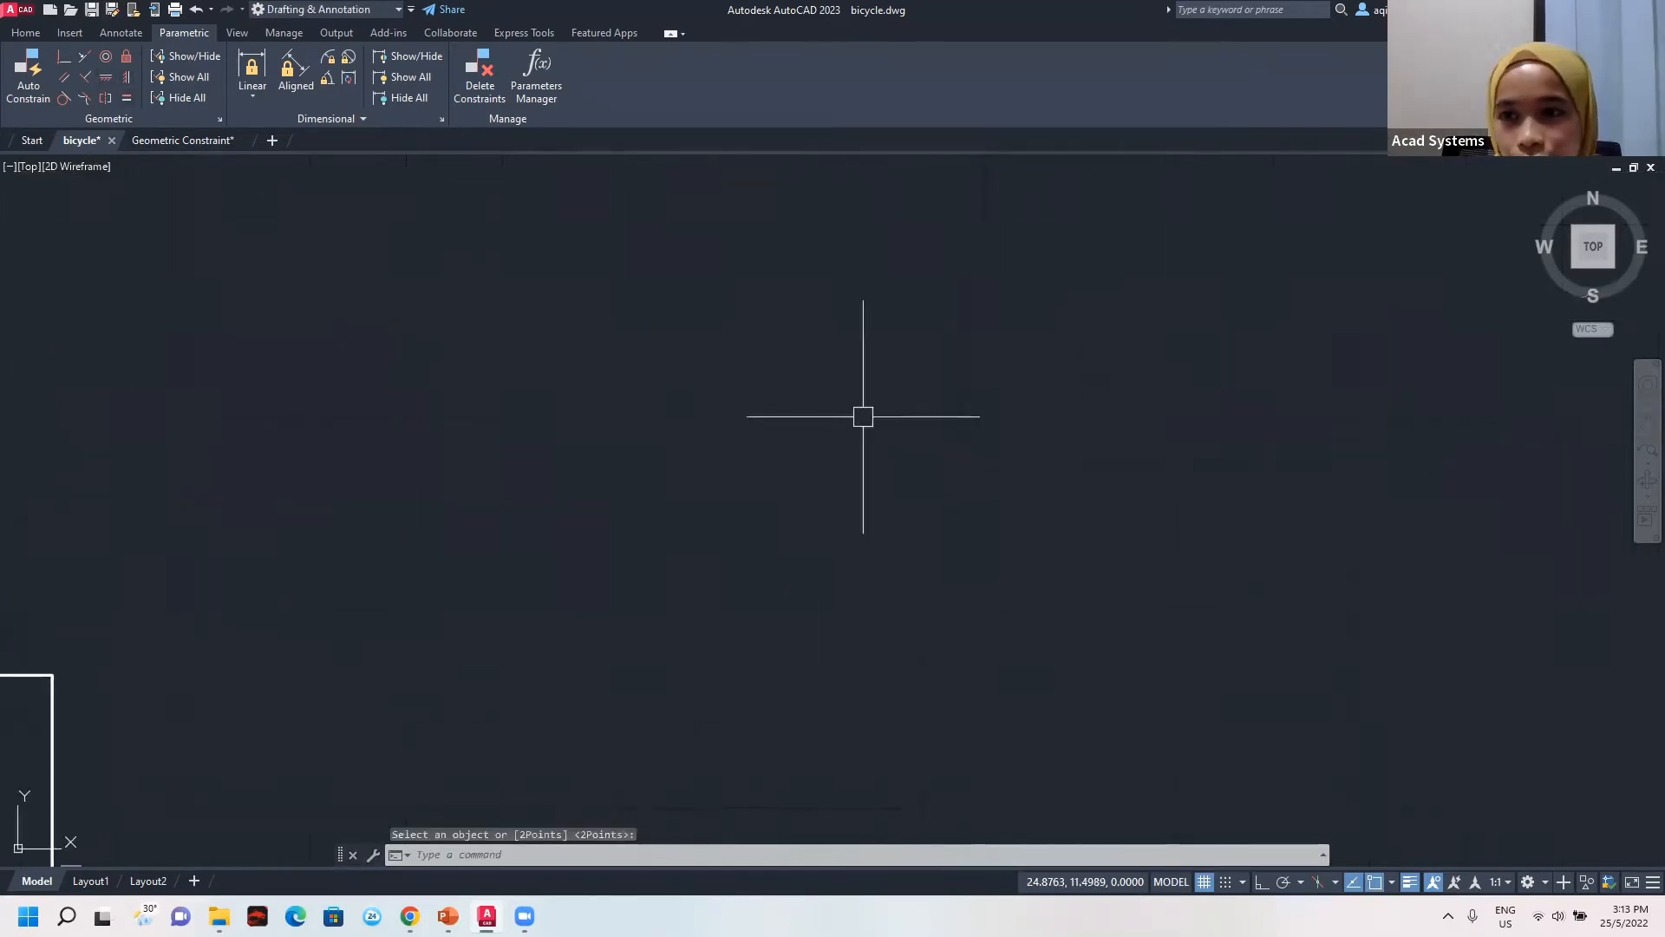
pyautogui.scroll(-4, 859, 417)
pyautogui.moveTo(634, 437); pyautogui.dragTo(603, 634, button='middle')
pyautogui.scroll(2, 836, 592)
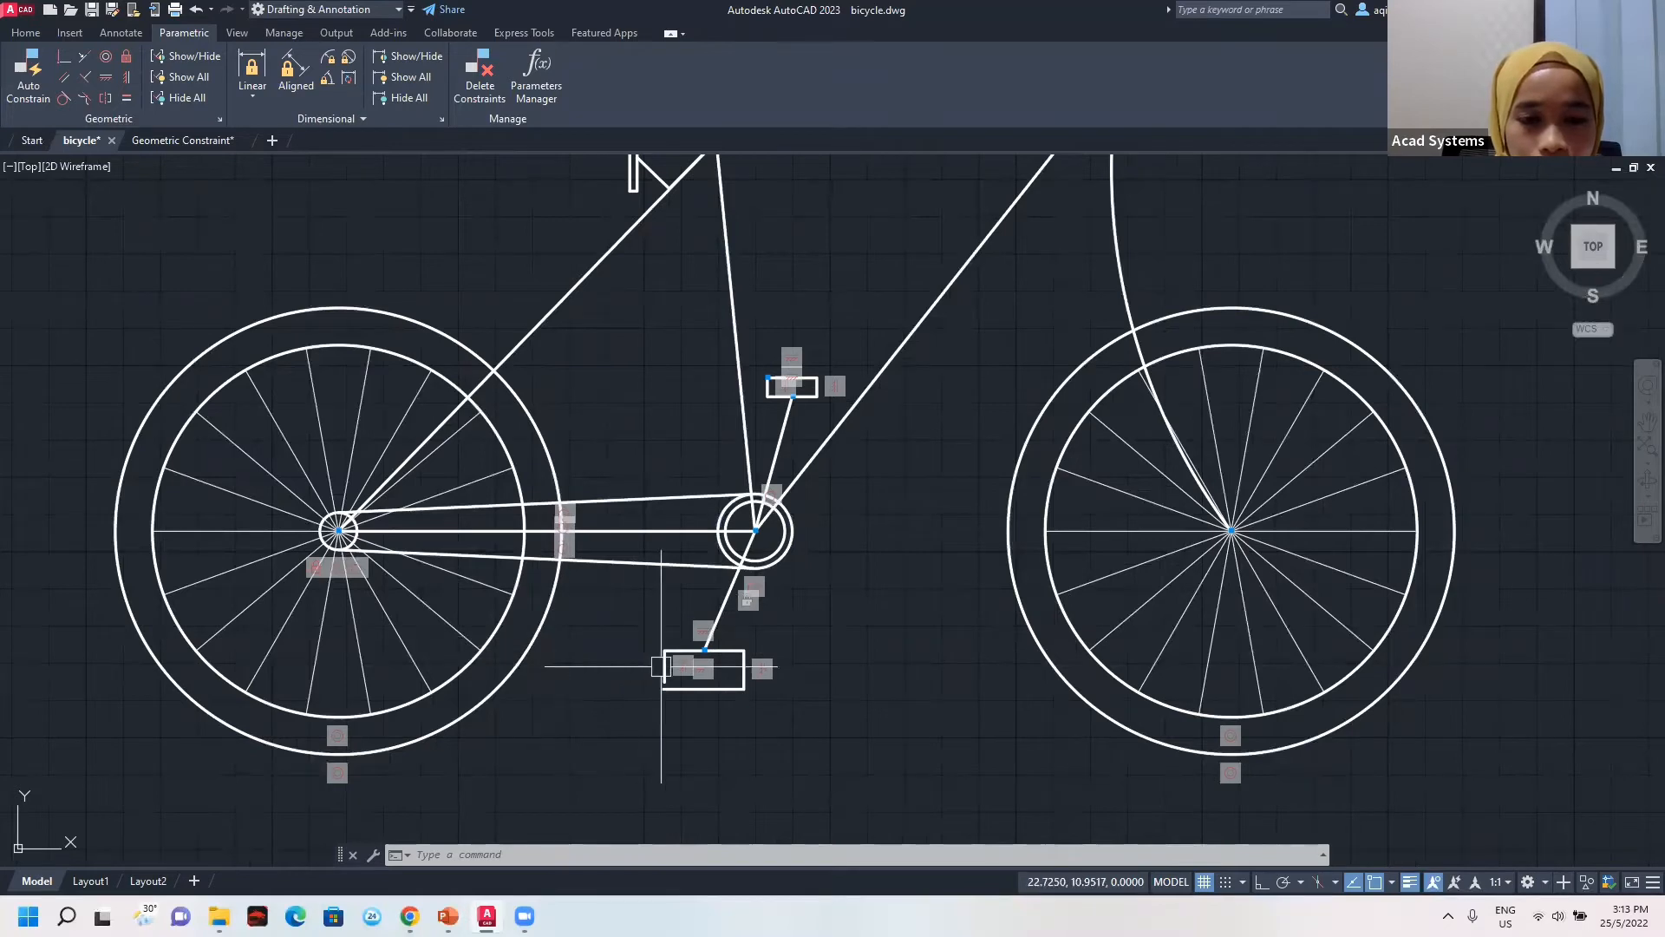
pyautogui.scroll(-2, 681, 664)
pyautogui.scroll(8, 693, 668)
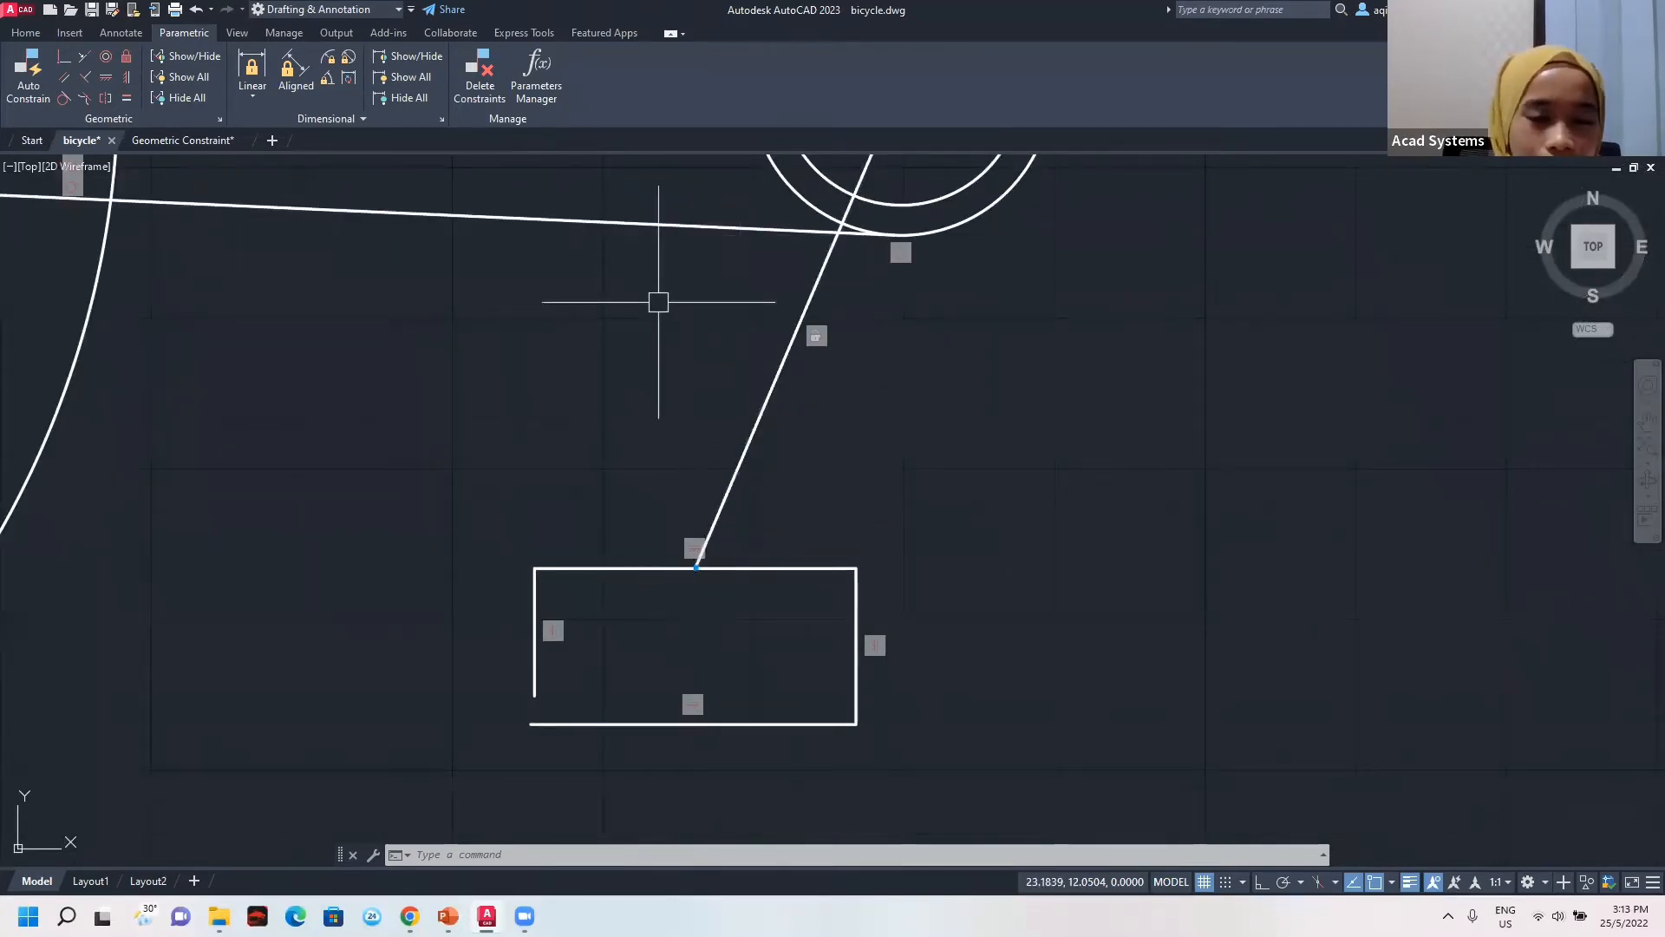
pyautogui.moveTo(647, 427); pyautogui.dragTo(634, 348, button='middle')
pyautogui.click(57, 56)
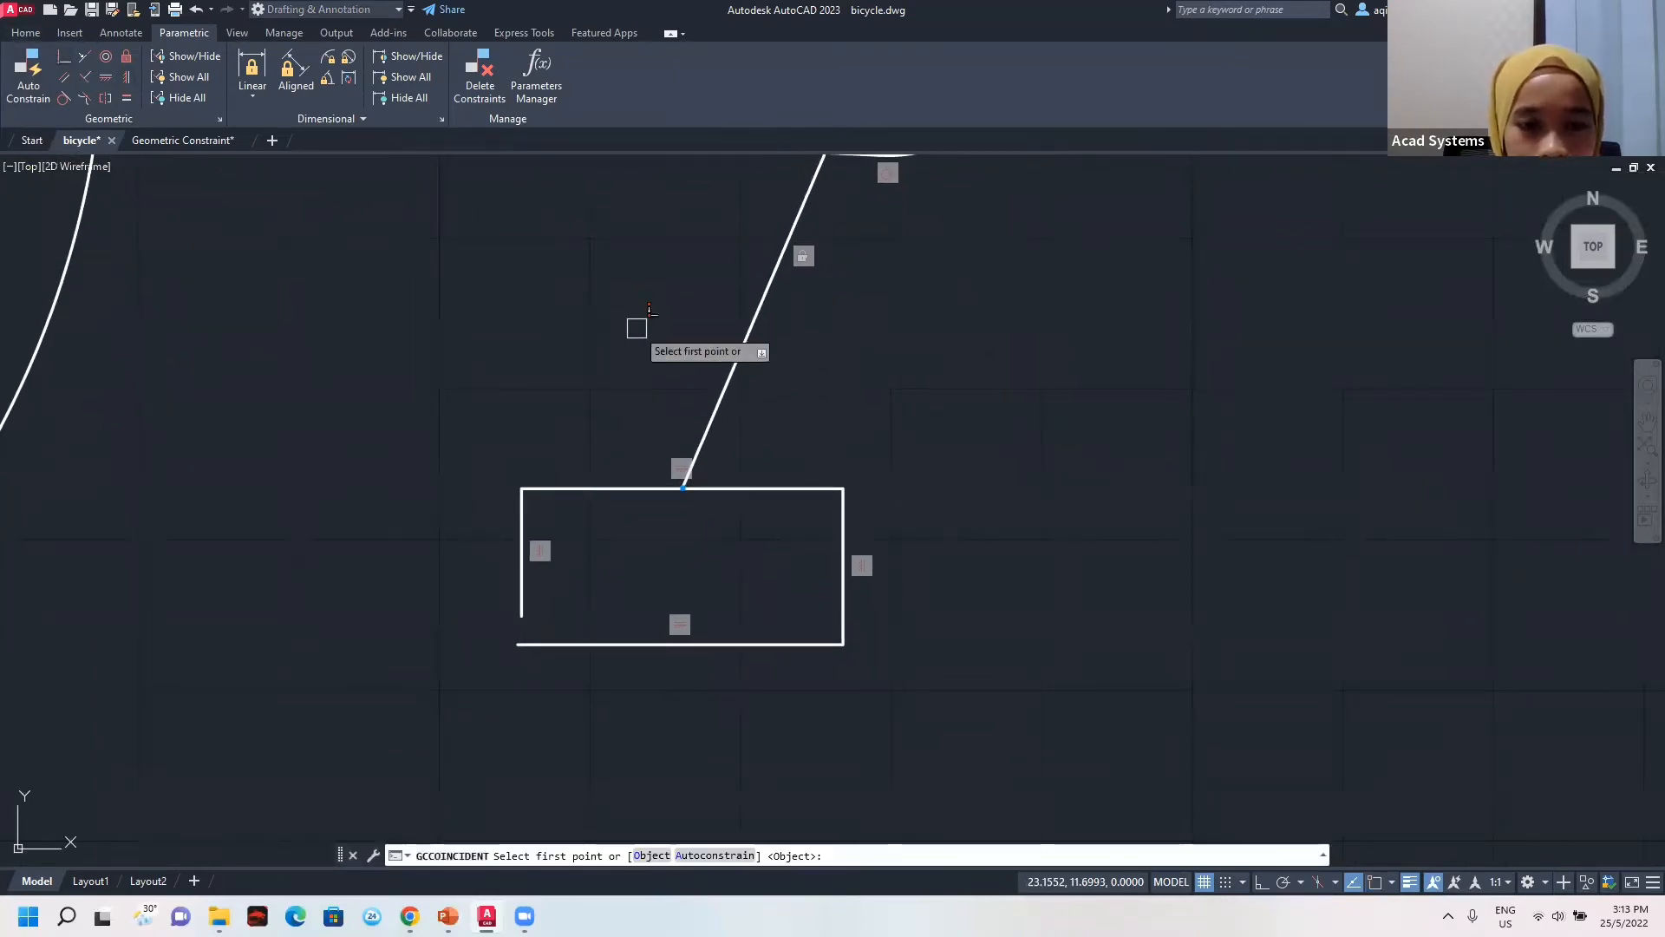
pyautogui.click(521, 615)
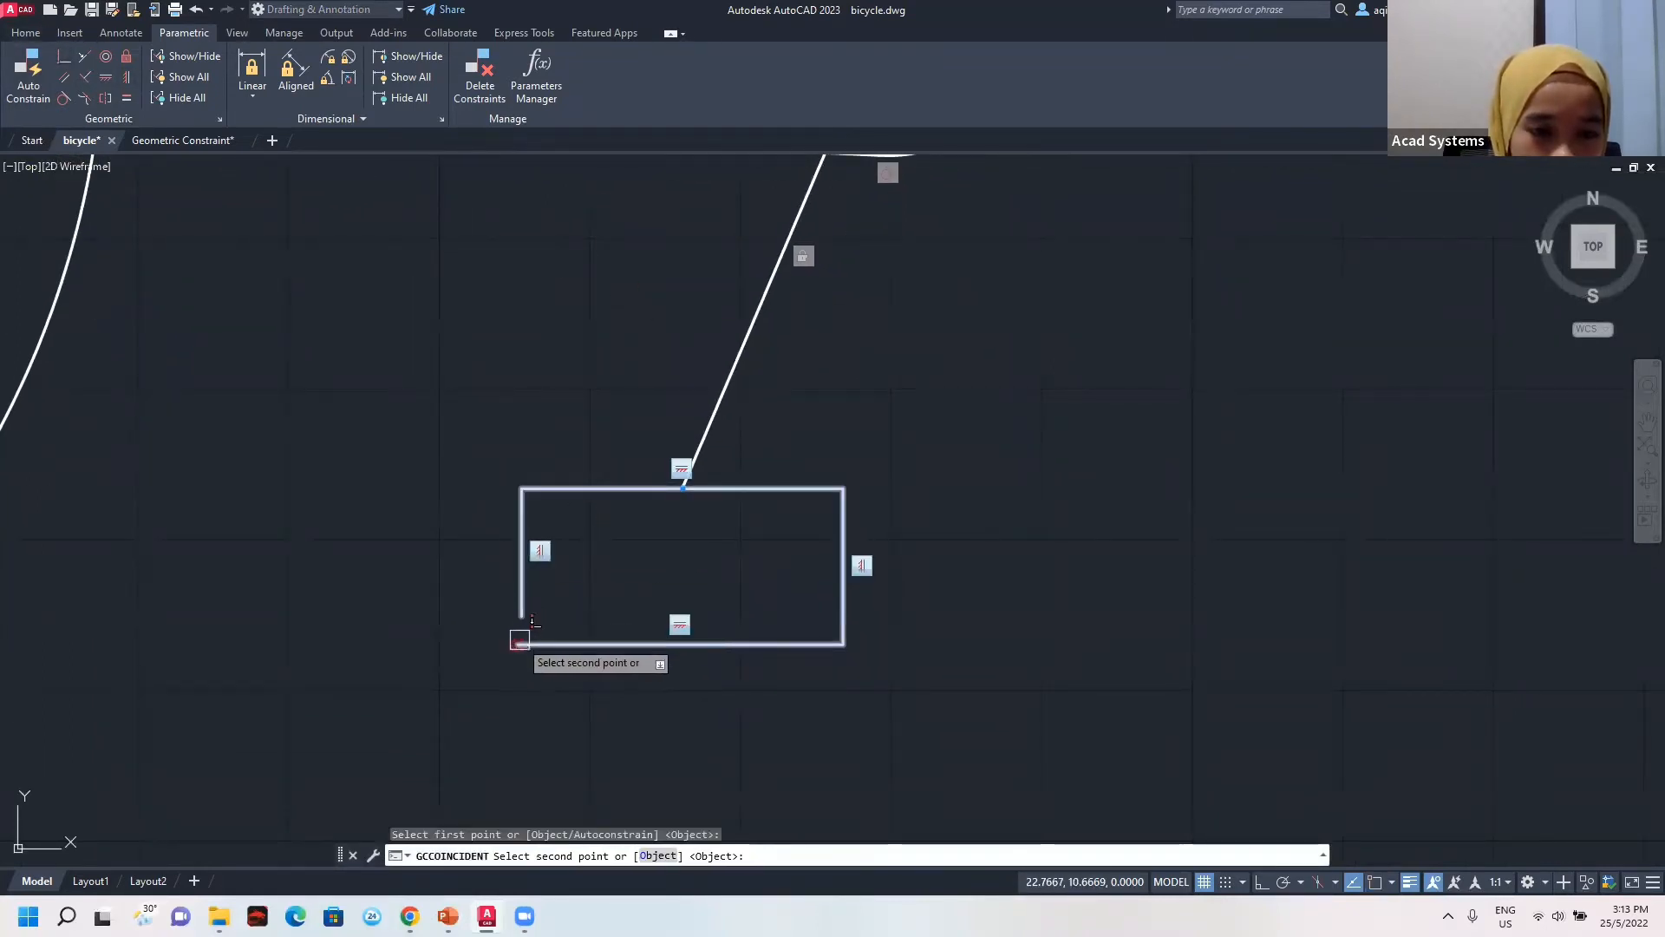
pyautogui.click(518, 643)
# Try to move the lower chain line and the horizontal frame line by their midpoints.
pyautogui.scroll(-4, 639, 639)
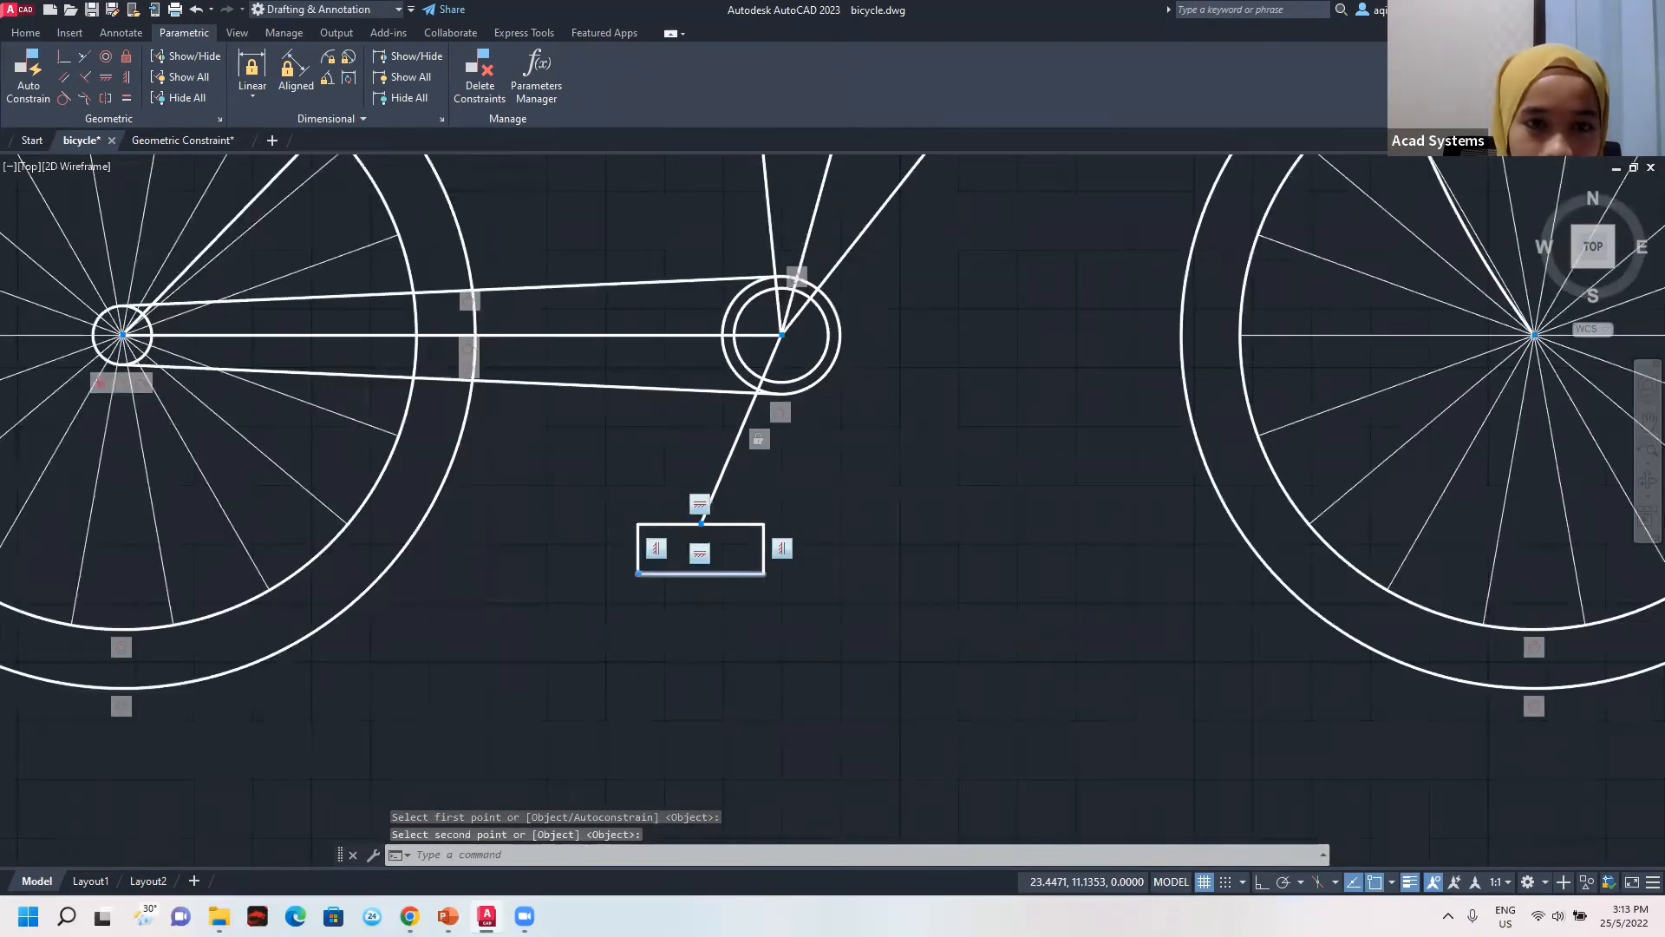
pyautogui.scroll(-2, 723, 546)
pyautogui.press('Escape')
pyautogui.click(565, 484)
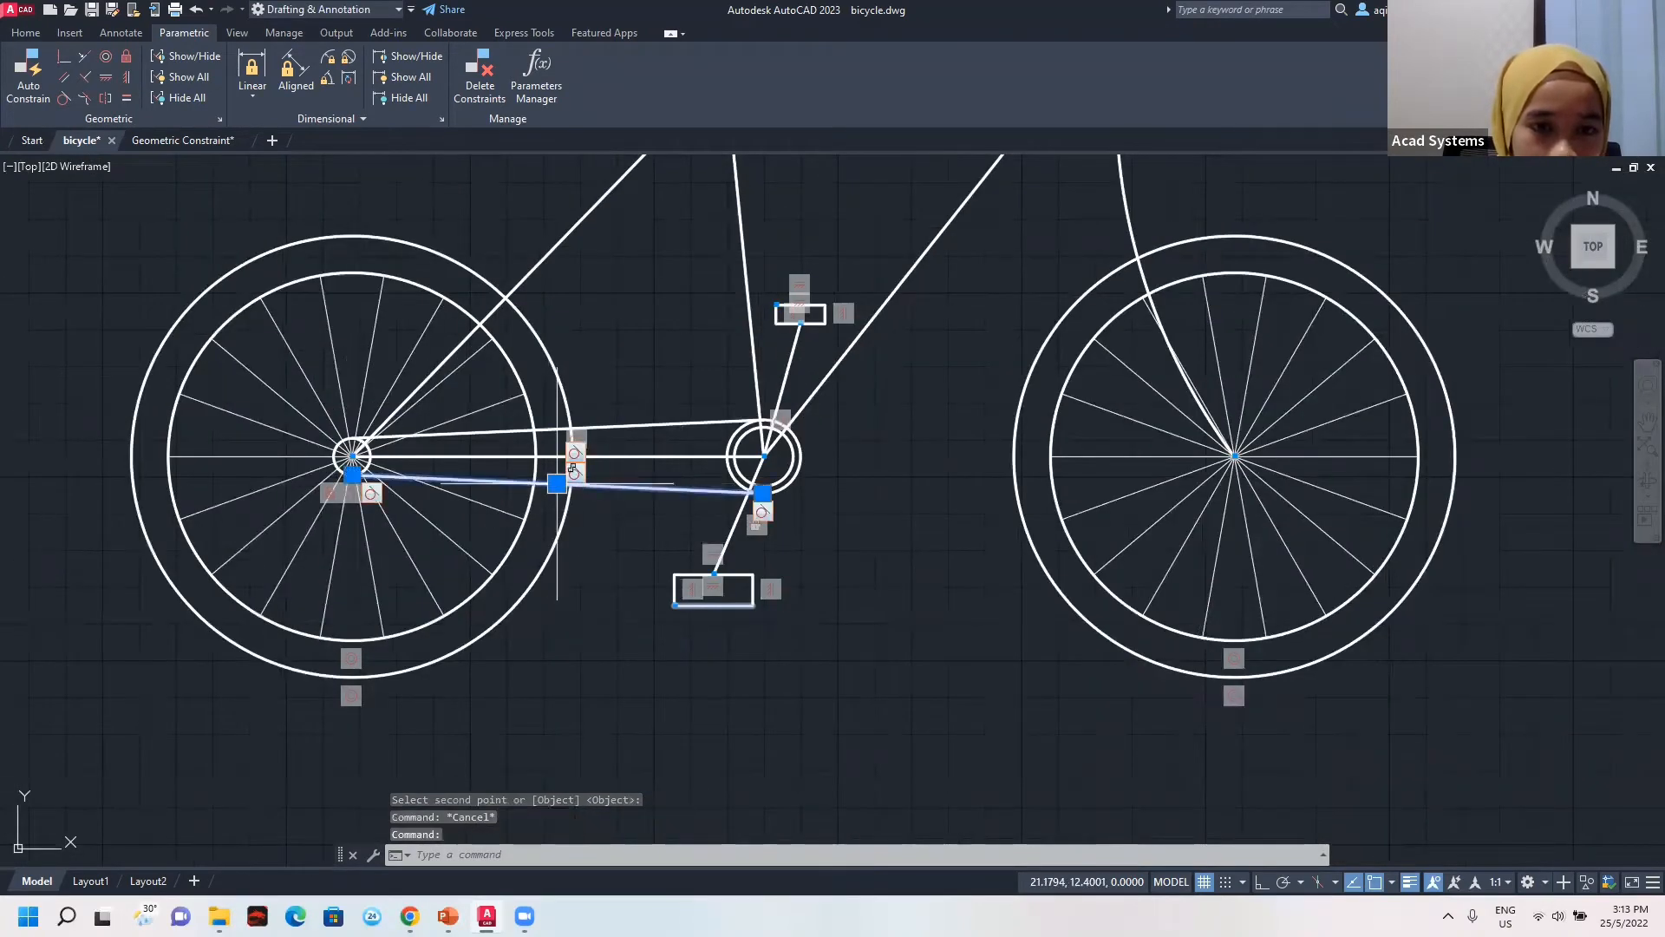
pyautogui.click(557, 483)
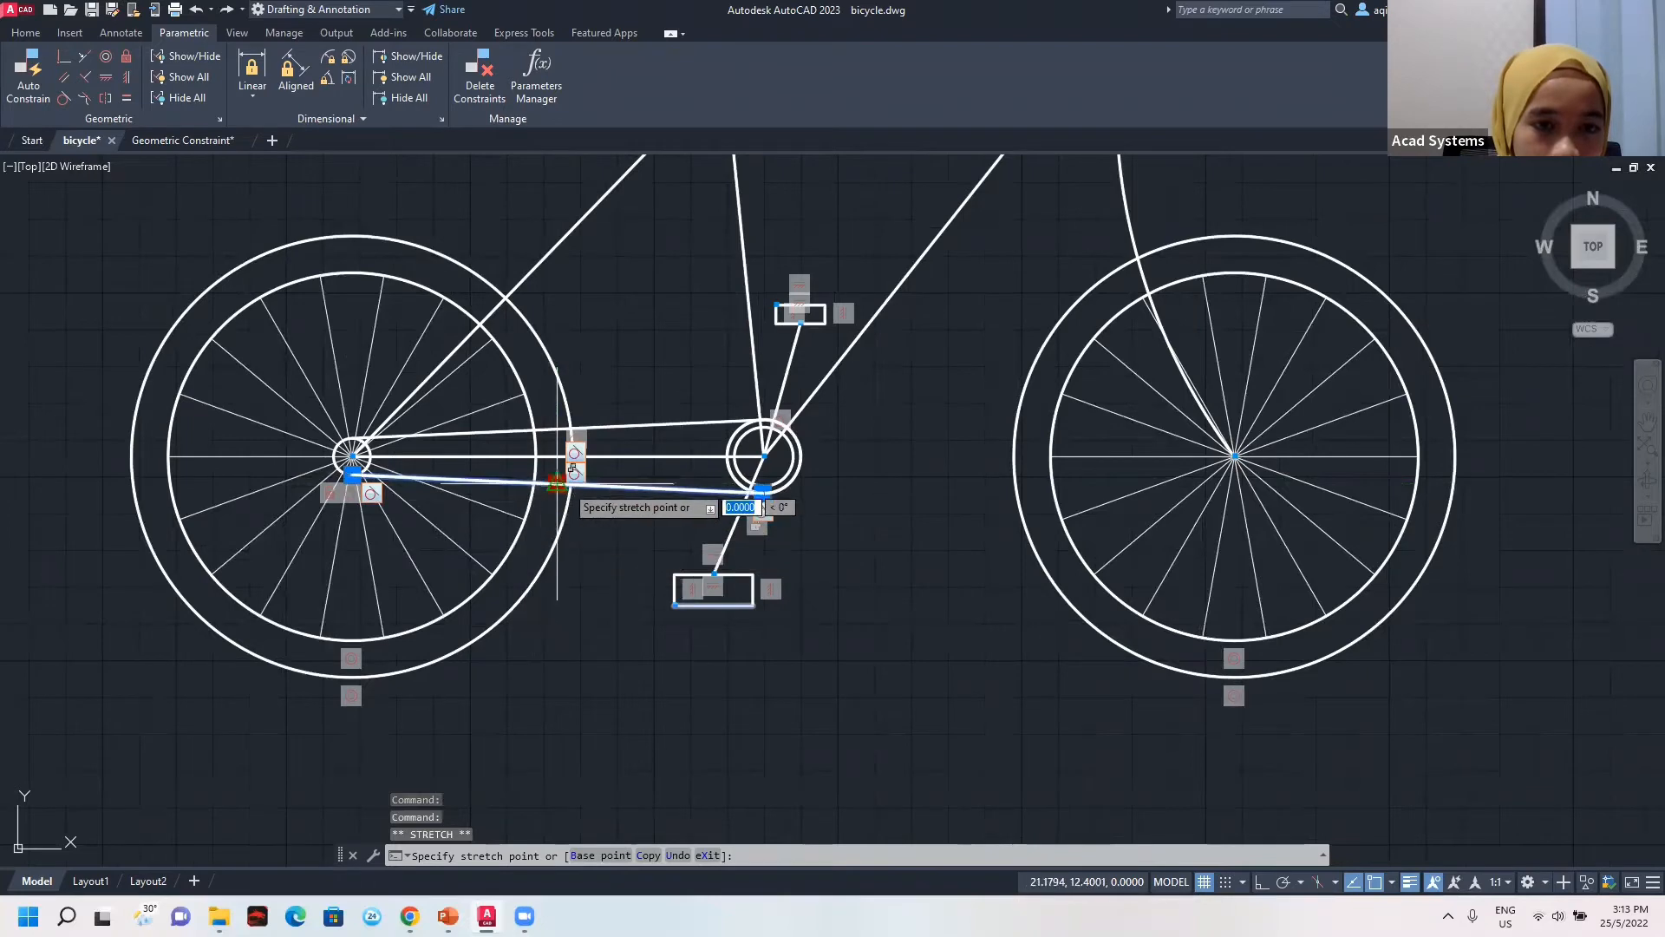
pyautogui.press('Escape')
pyautogui.scroll(4, 557, 459)
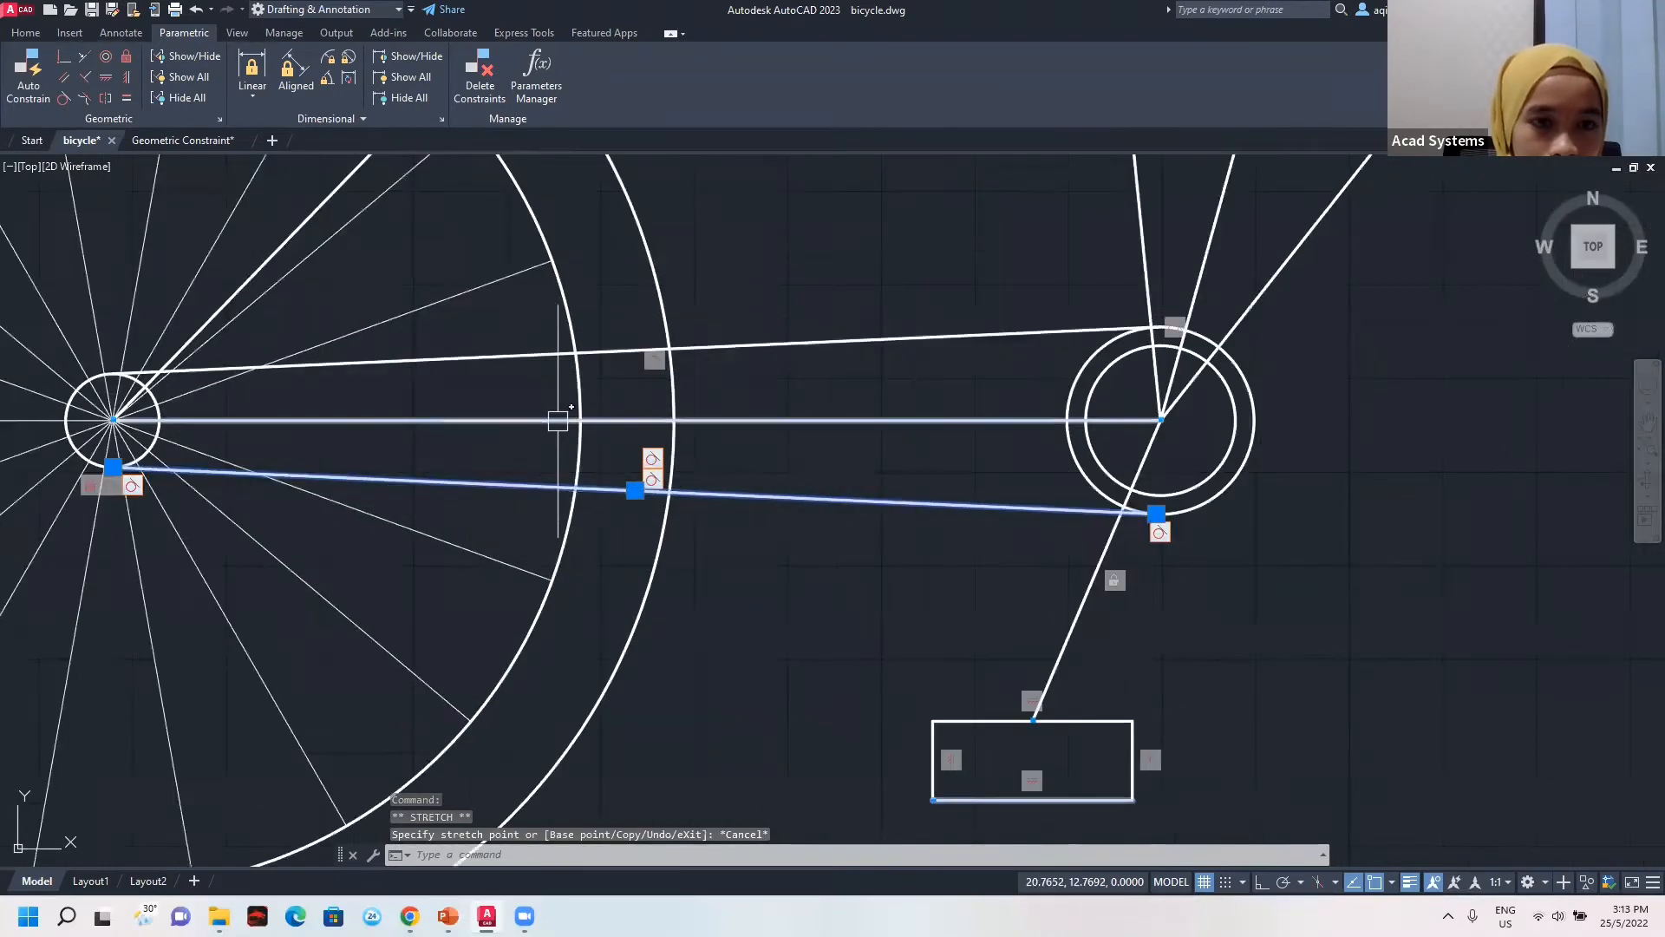
pyautogui.click(598, 420)
pyautogui.click(637, 421)
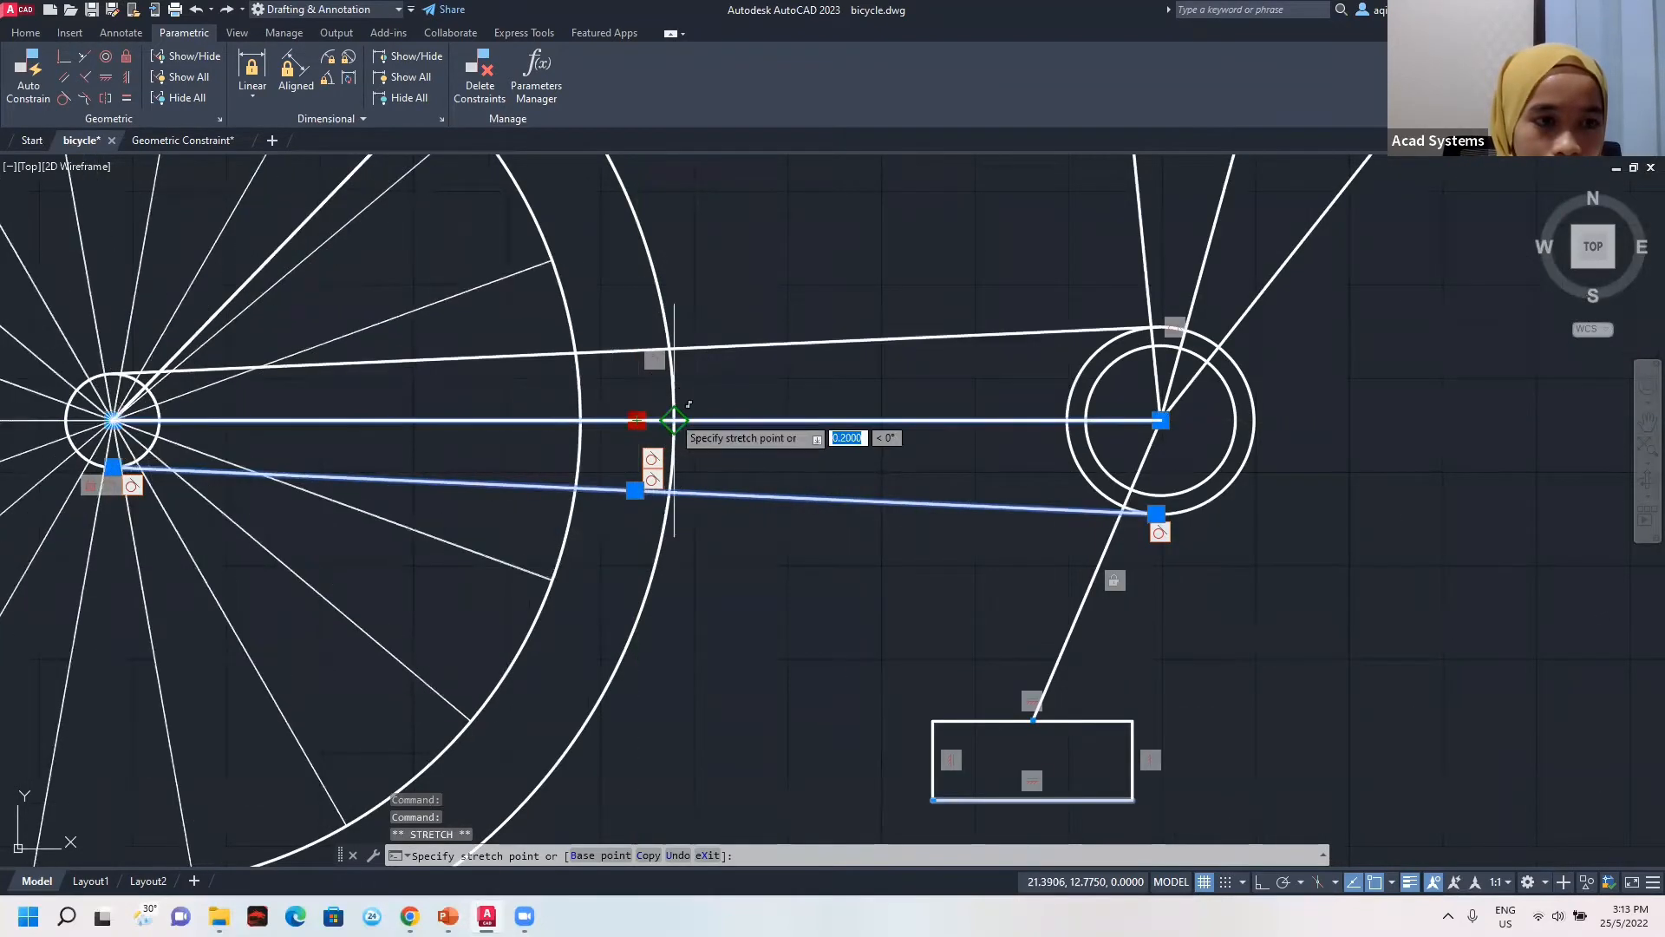
pyautogui.press('Escape')
# Apply a Fix constraint to the frame's endpoint at the centre of the rear wheel hub.
pyautogui.moveTo(450, 449); pyautogui.dragTo(708, 478, button='middle')
pyautogui.scroll(2, 269, 413)
pyautogui.press('Escape')
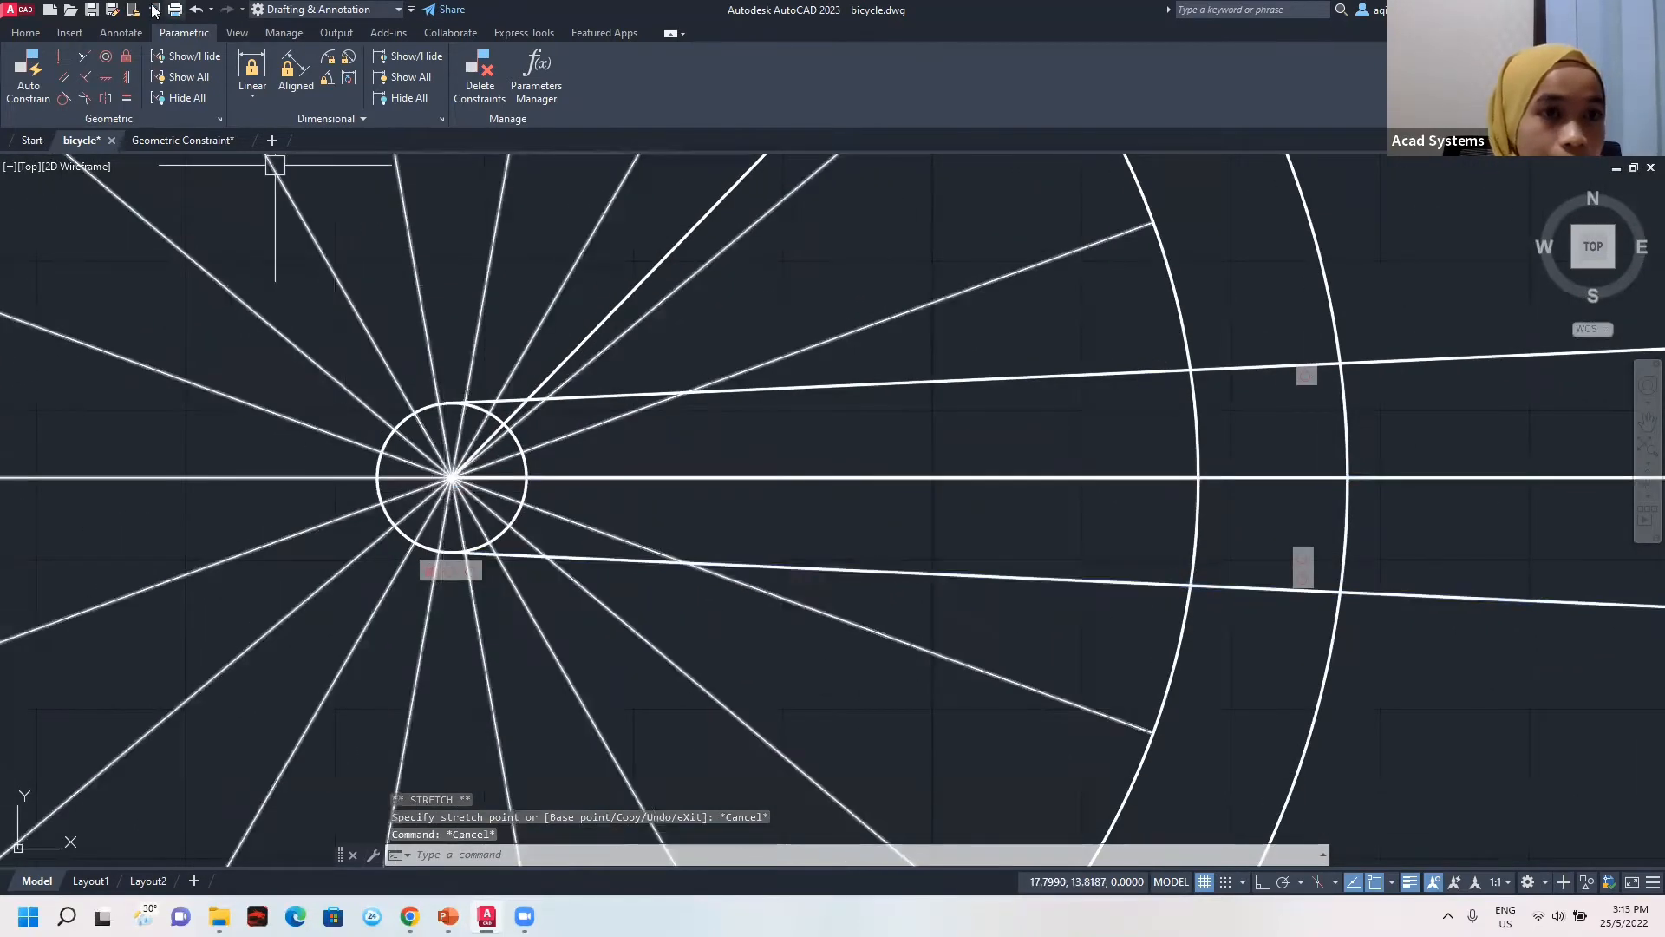
pyautogui.click(127, 57)
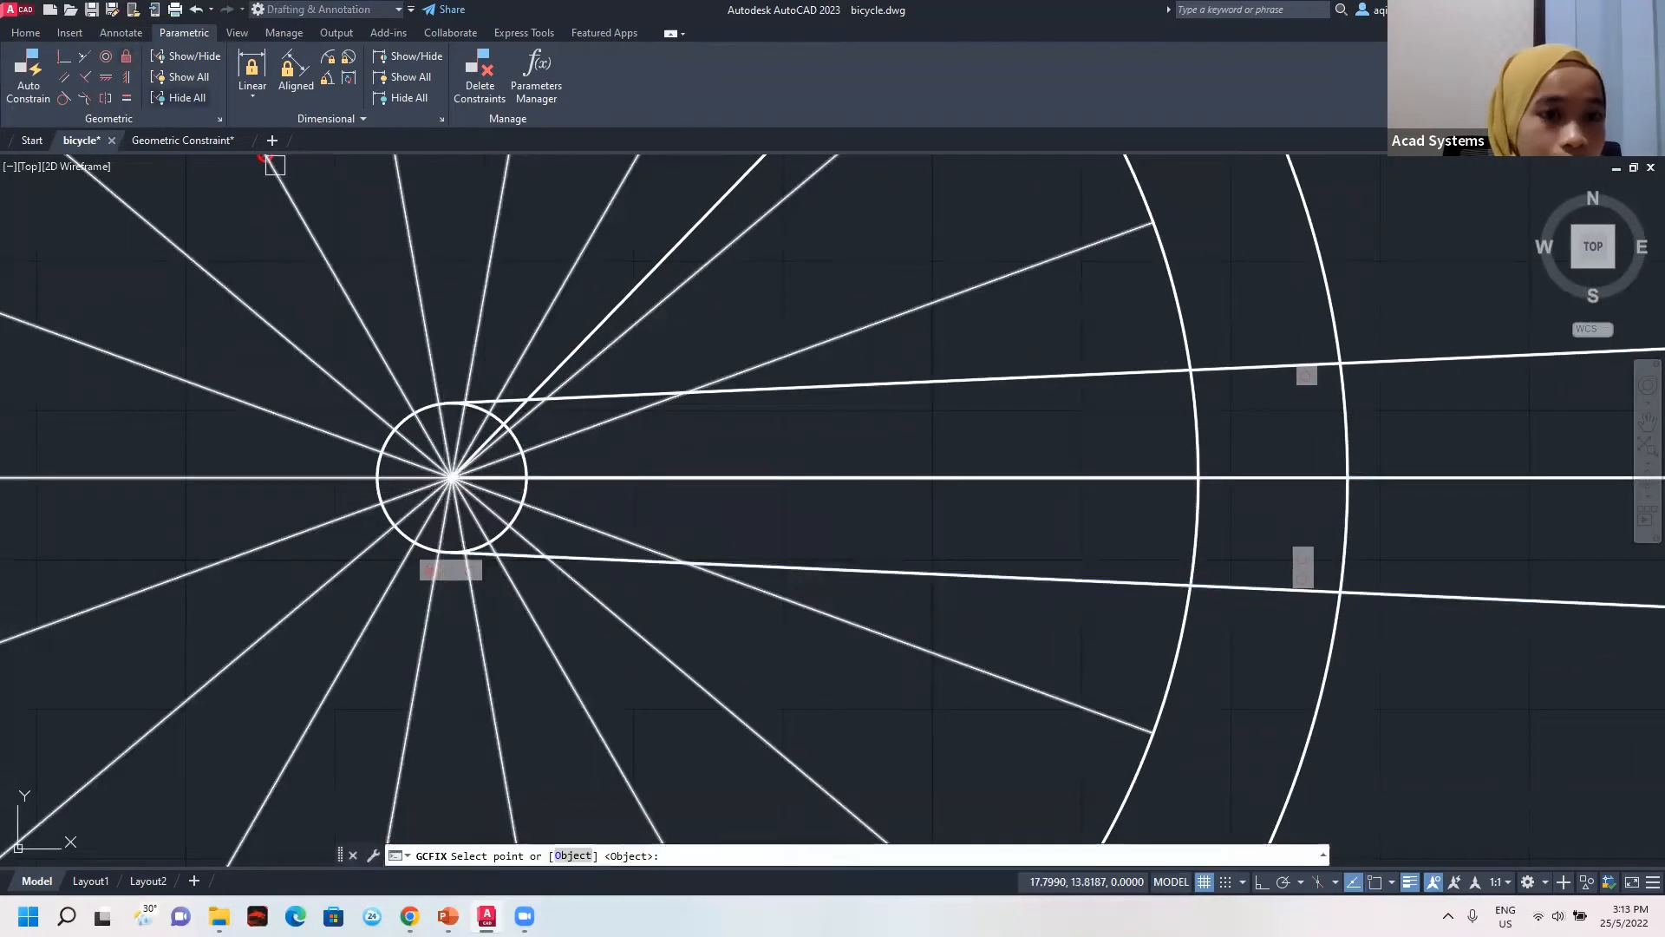
pyautogui.click(453, 476)
pyautogui.press('Escape')
# Try to move the horizontal frame line between the rear hub and the crank by its midpoint.
pyautogui.click(970, 477)
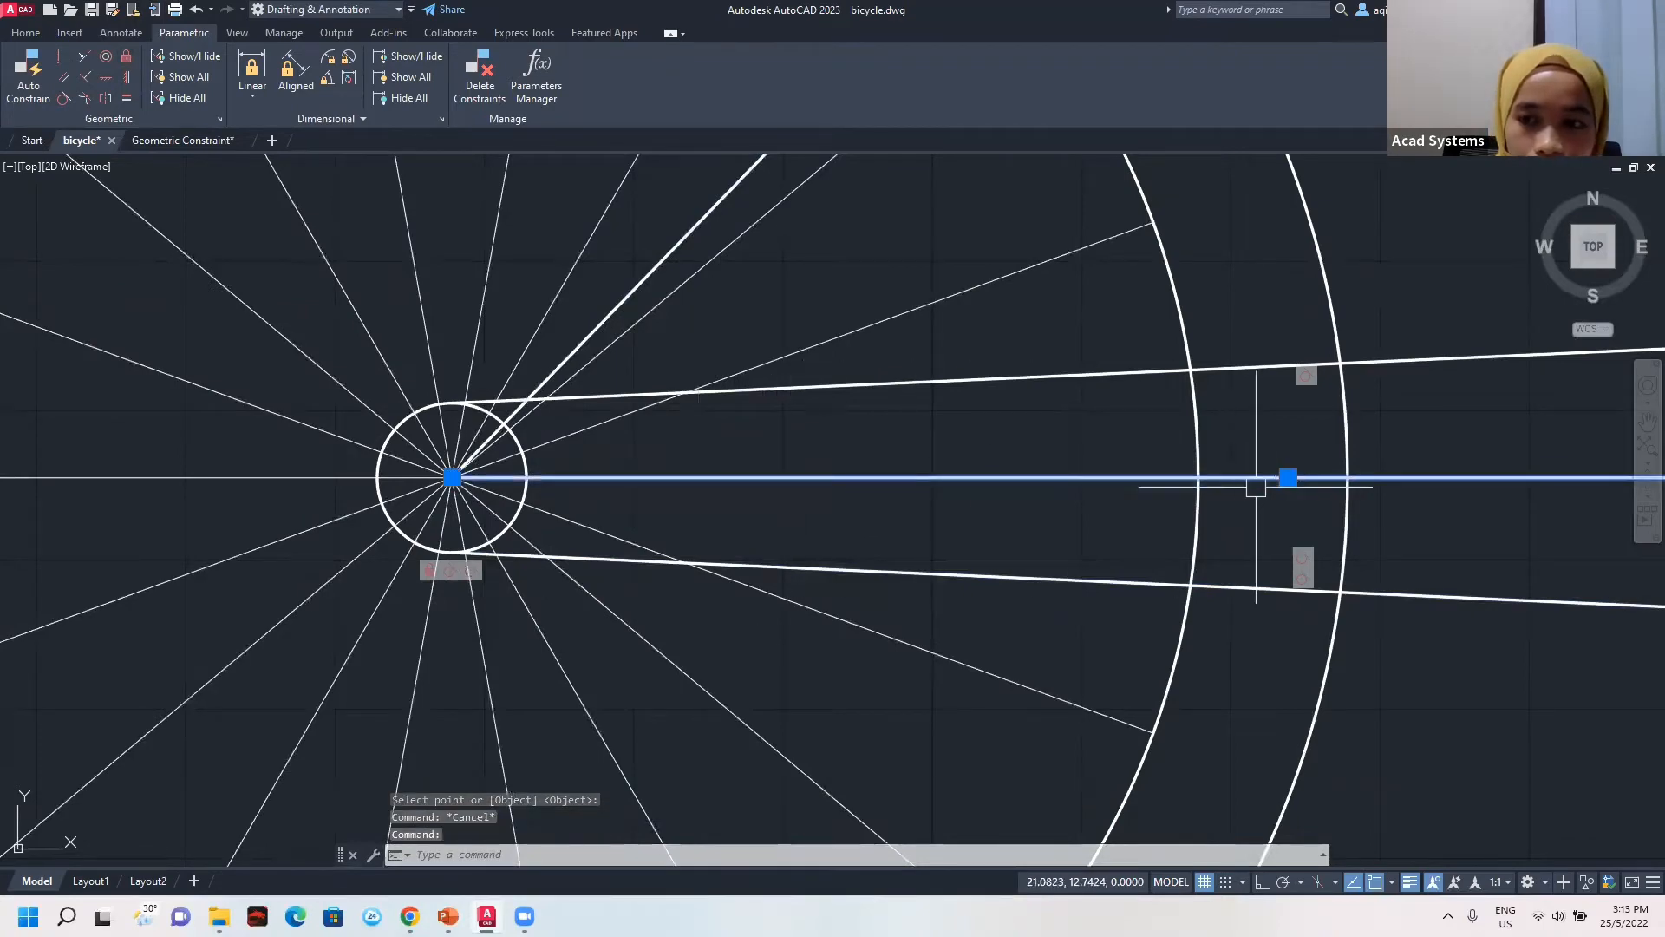
pyautogui.click(1289, 477)
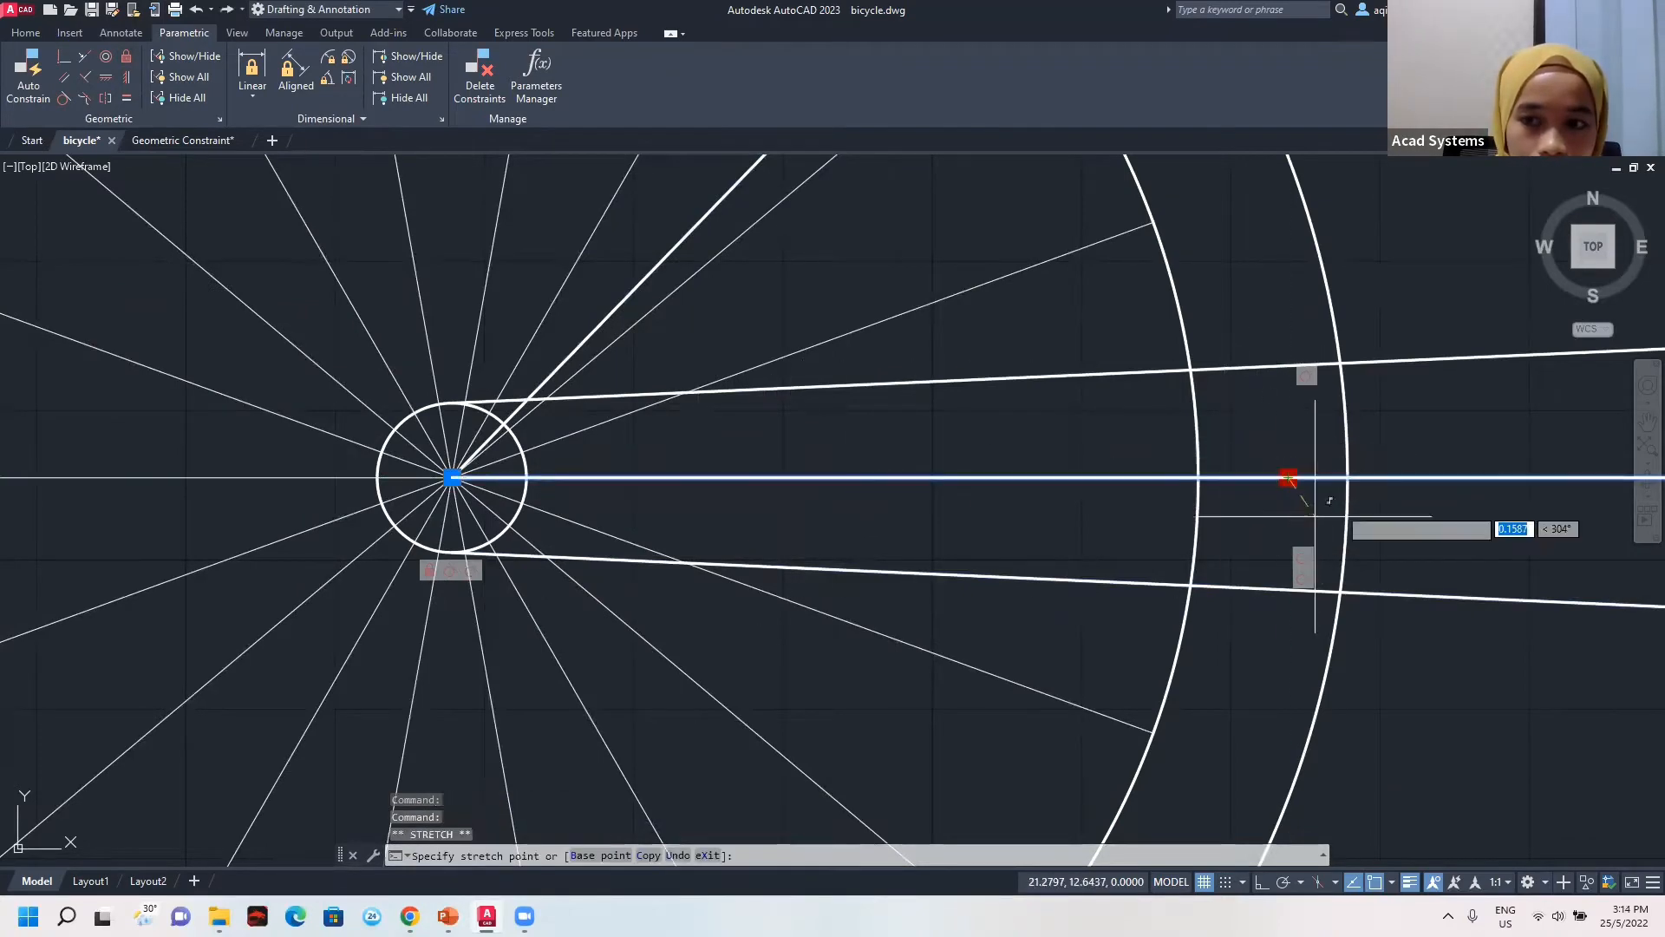
pyautogui.scroll(-4, 1329, 480)
pyautogui.moveTo(1328, 479); pyautogui.dragTo(722, 481, button='middle')
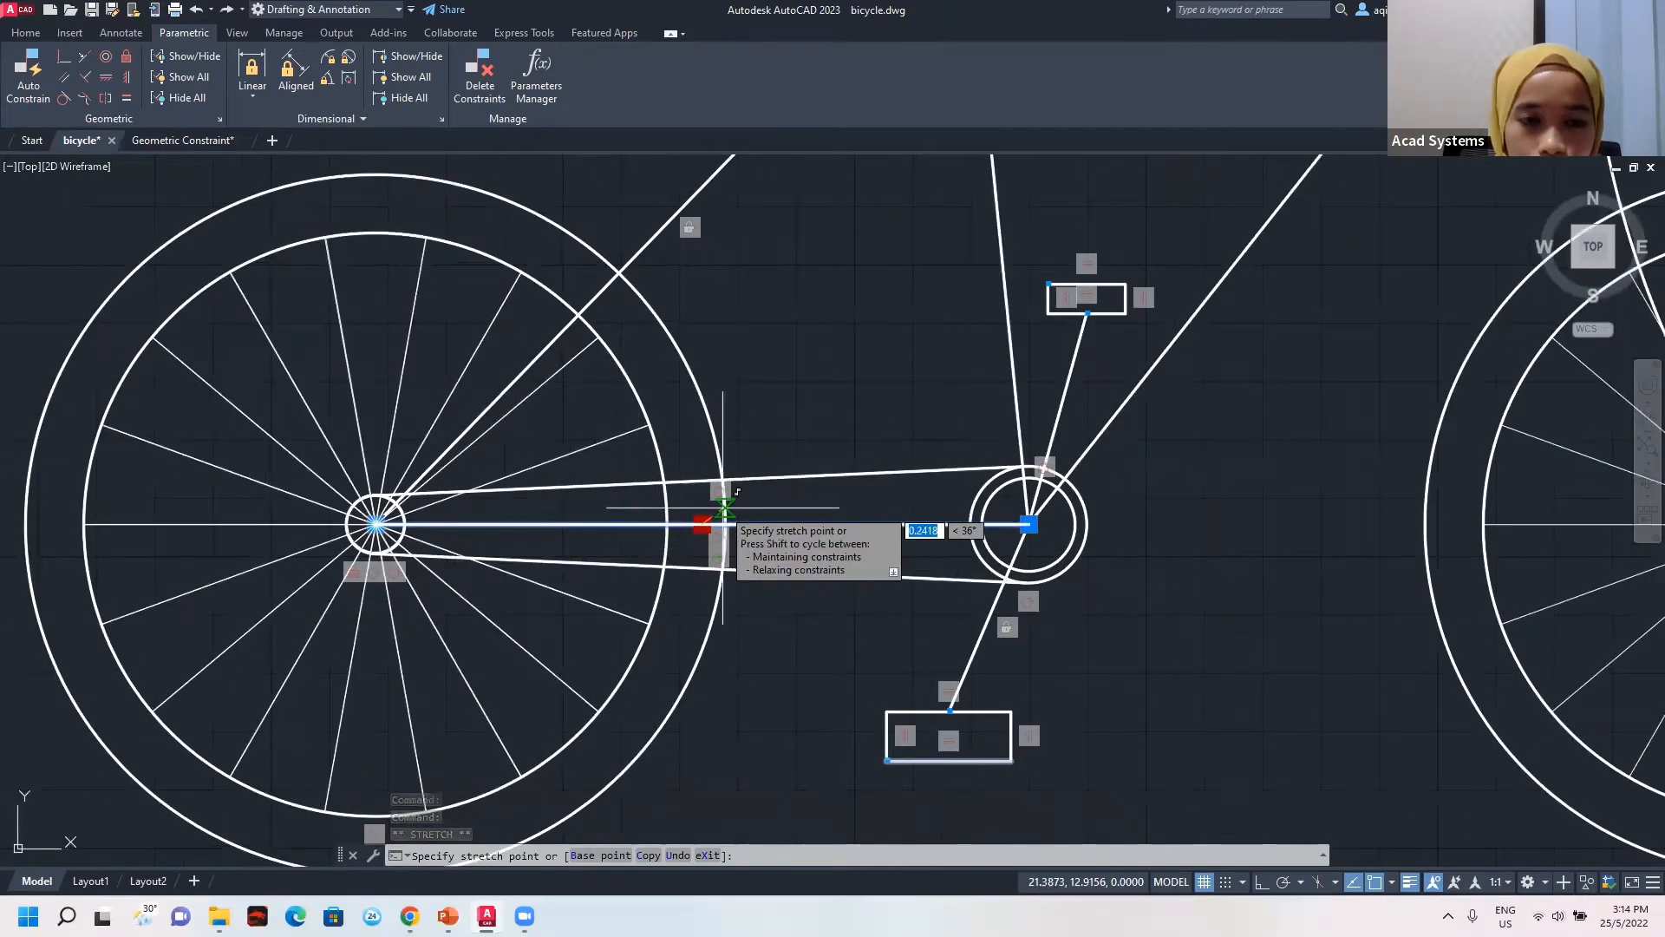
pyautogui.press('Escape')
pyautogui.scroll(-3, 859, 498)
pyautogui.press('Escape')
# Try to move the front wheel's outer circle by its centre and undo the displacement.
pyautogui.moveTo(885, 483)
pyautogui.mouseDown(button='middle')
pyautogui.moveTo(657, 546)
pyautogui.moveTo(386, 571)
pyautogui.mouseUp(button='middle')
pyautogui.scroll(-2, 480, 580)
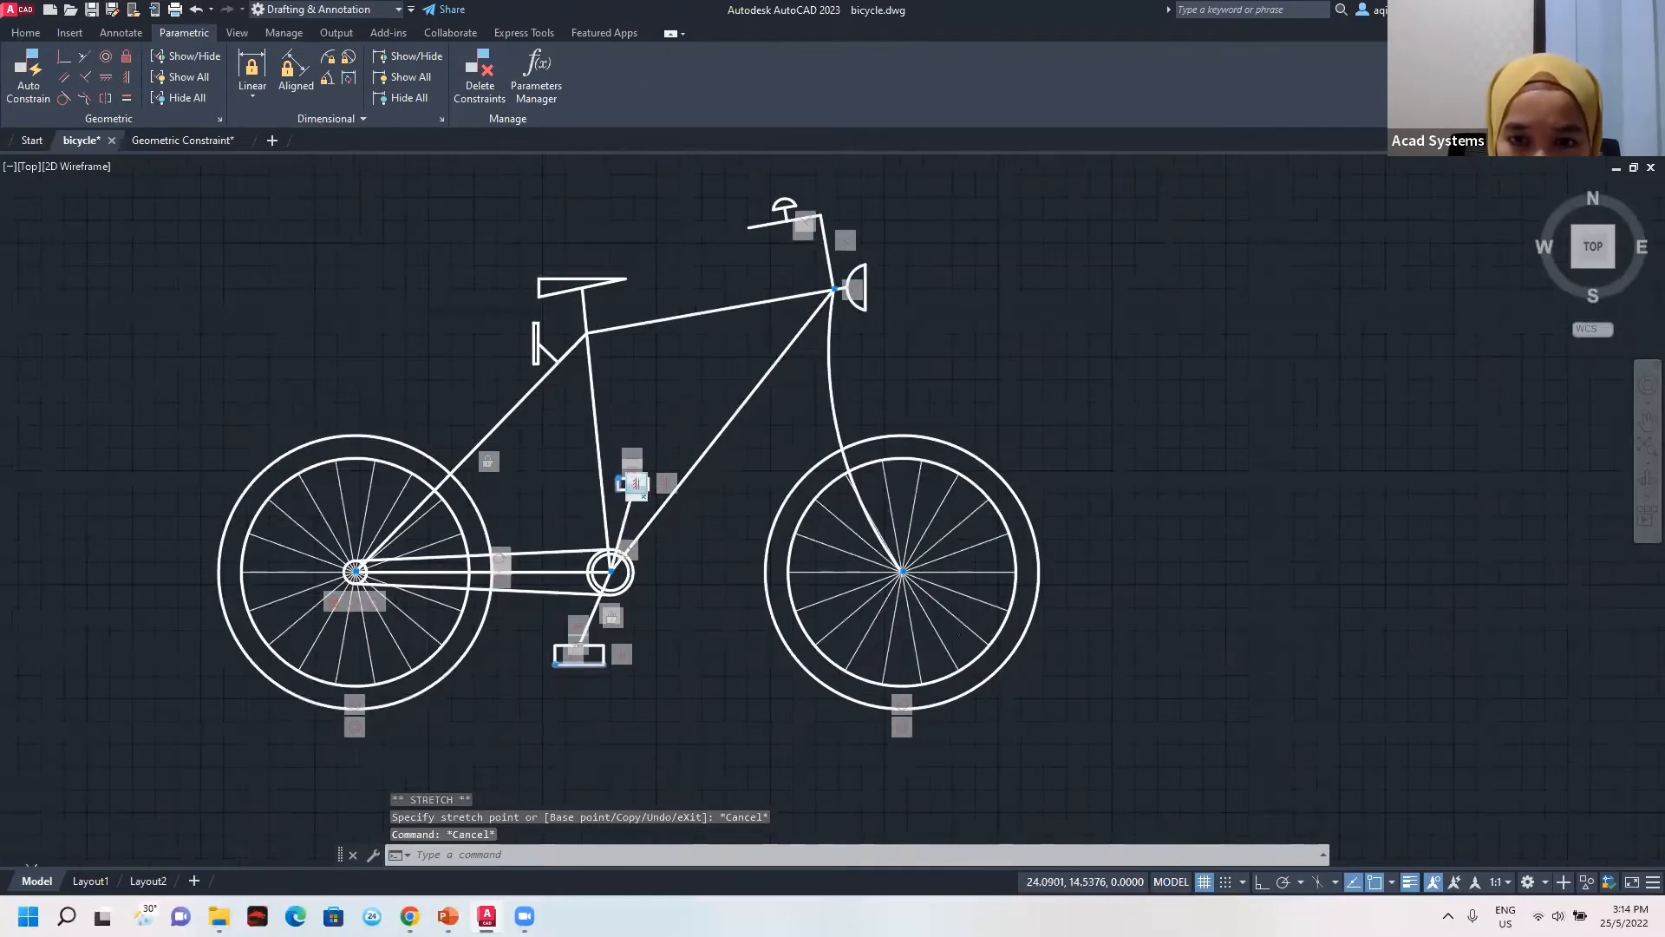
pyautogui.moveTo(920, 400); pyautogui.dragTo(851, 361, button='middle')
pyautogui.click(966, 472)
pyautogui.click(834, 528)
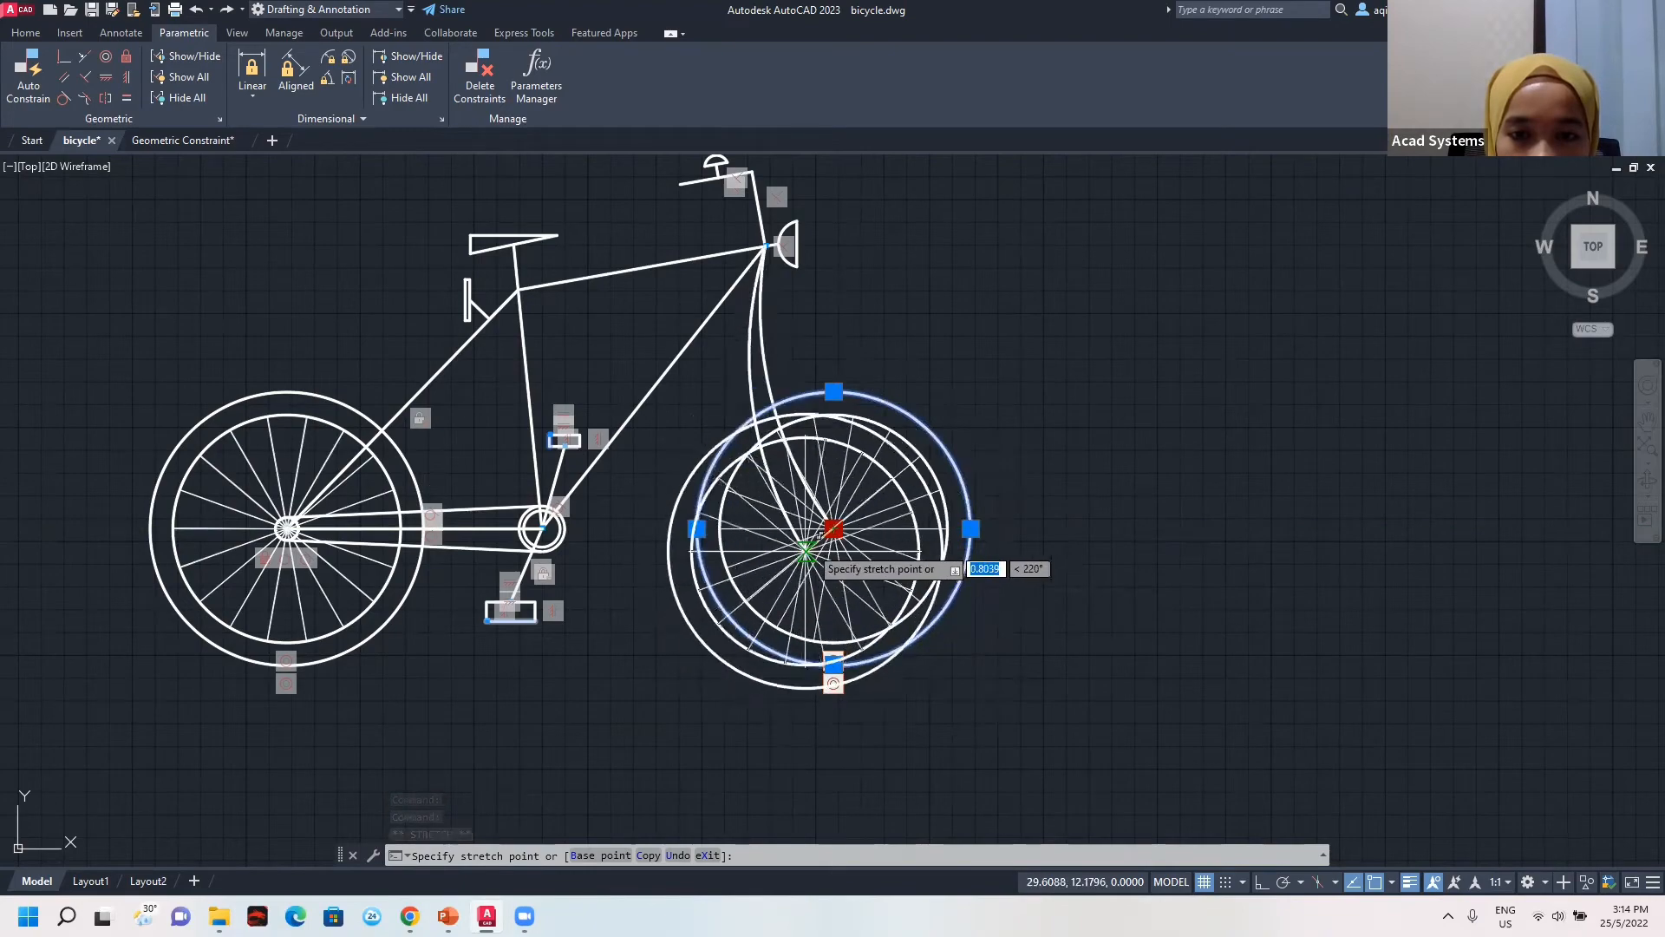
pyautogui.press('Escape')
pyautogui.click(833, 526)
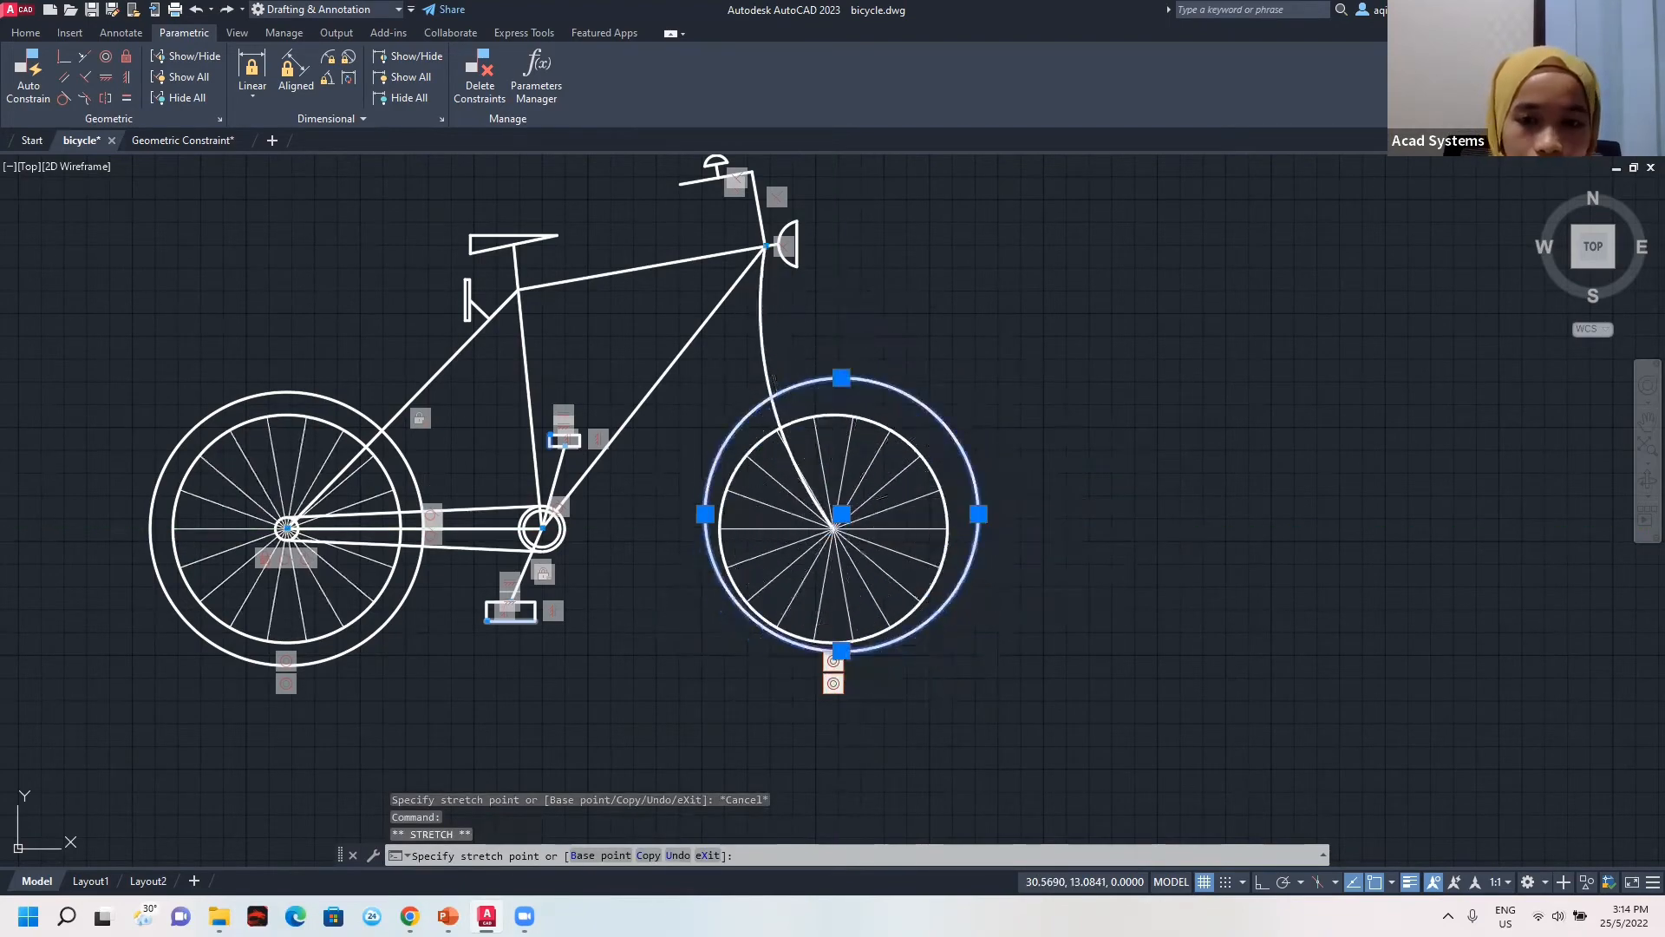
pyautogui.click(841, 515)
pyautogui.press('Escape')
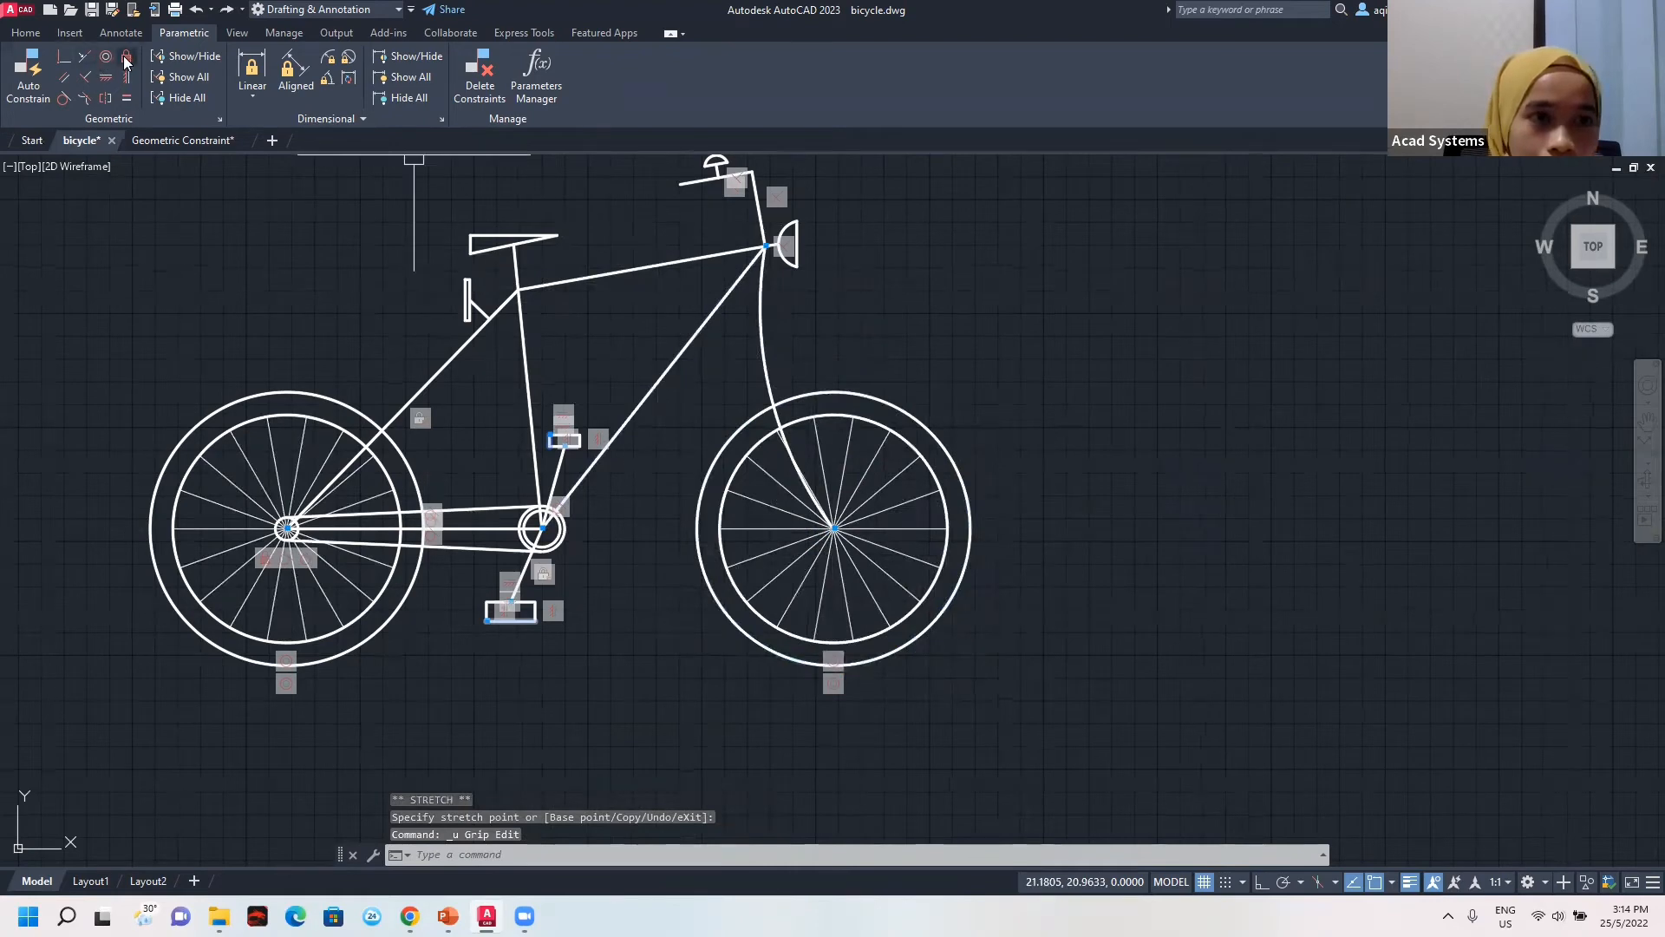
# Apply a Fix constraint to the front wheel's outer circle using the Object option.
pyautogui.click(125, 57)
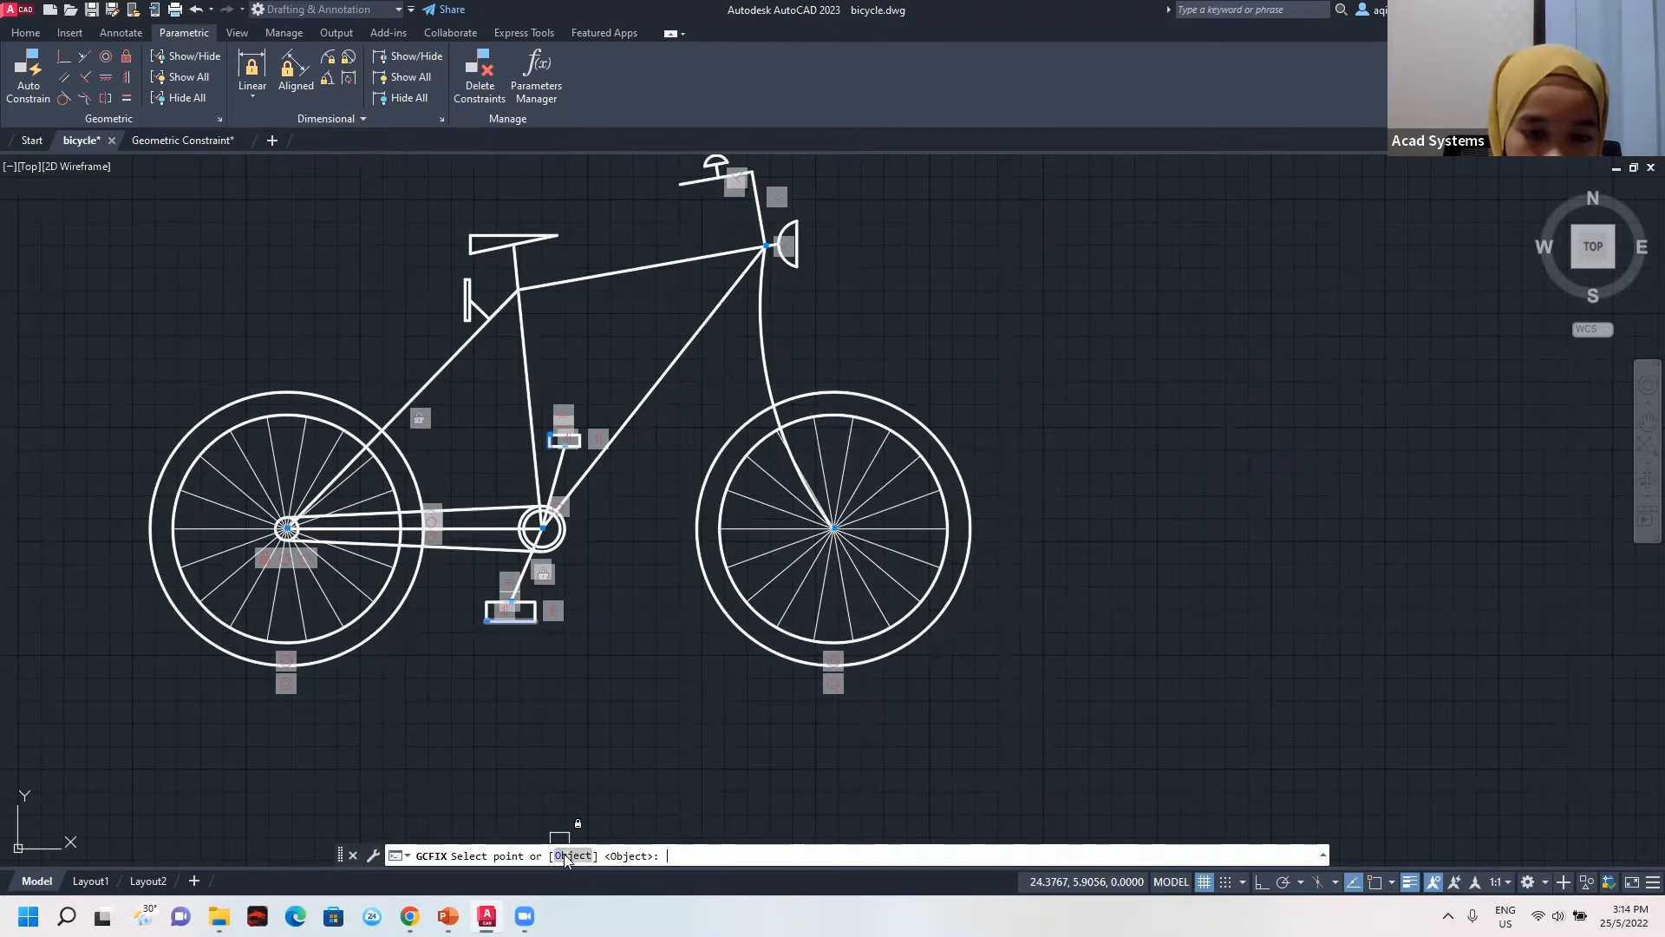
pyautogui.click(935, 626)
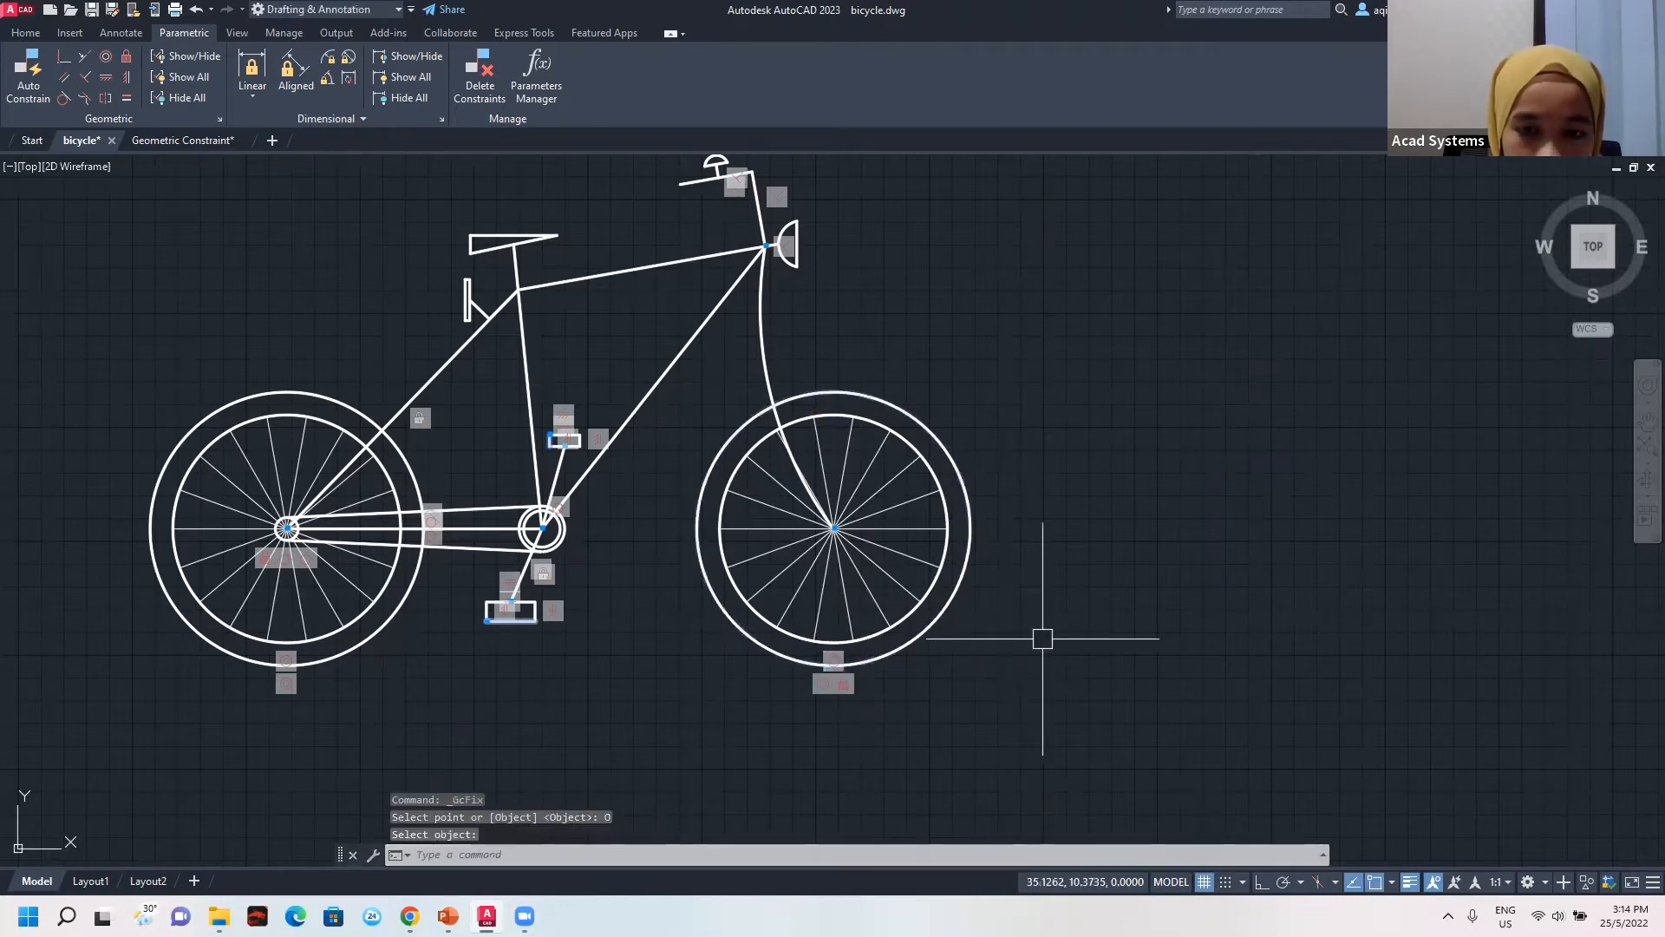
# Try to stretch the curved front fork by its lower endpoint and by its arc centre, cancelling both stretches.
pyautogui.click(843, 533)
pyautogui.click(833, 529)
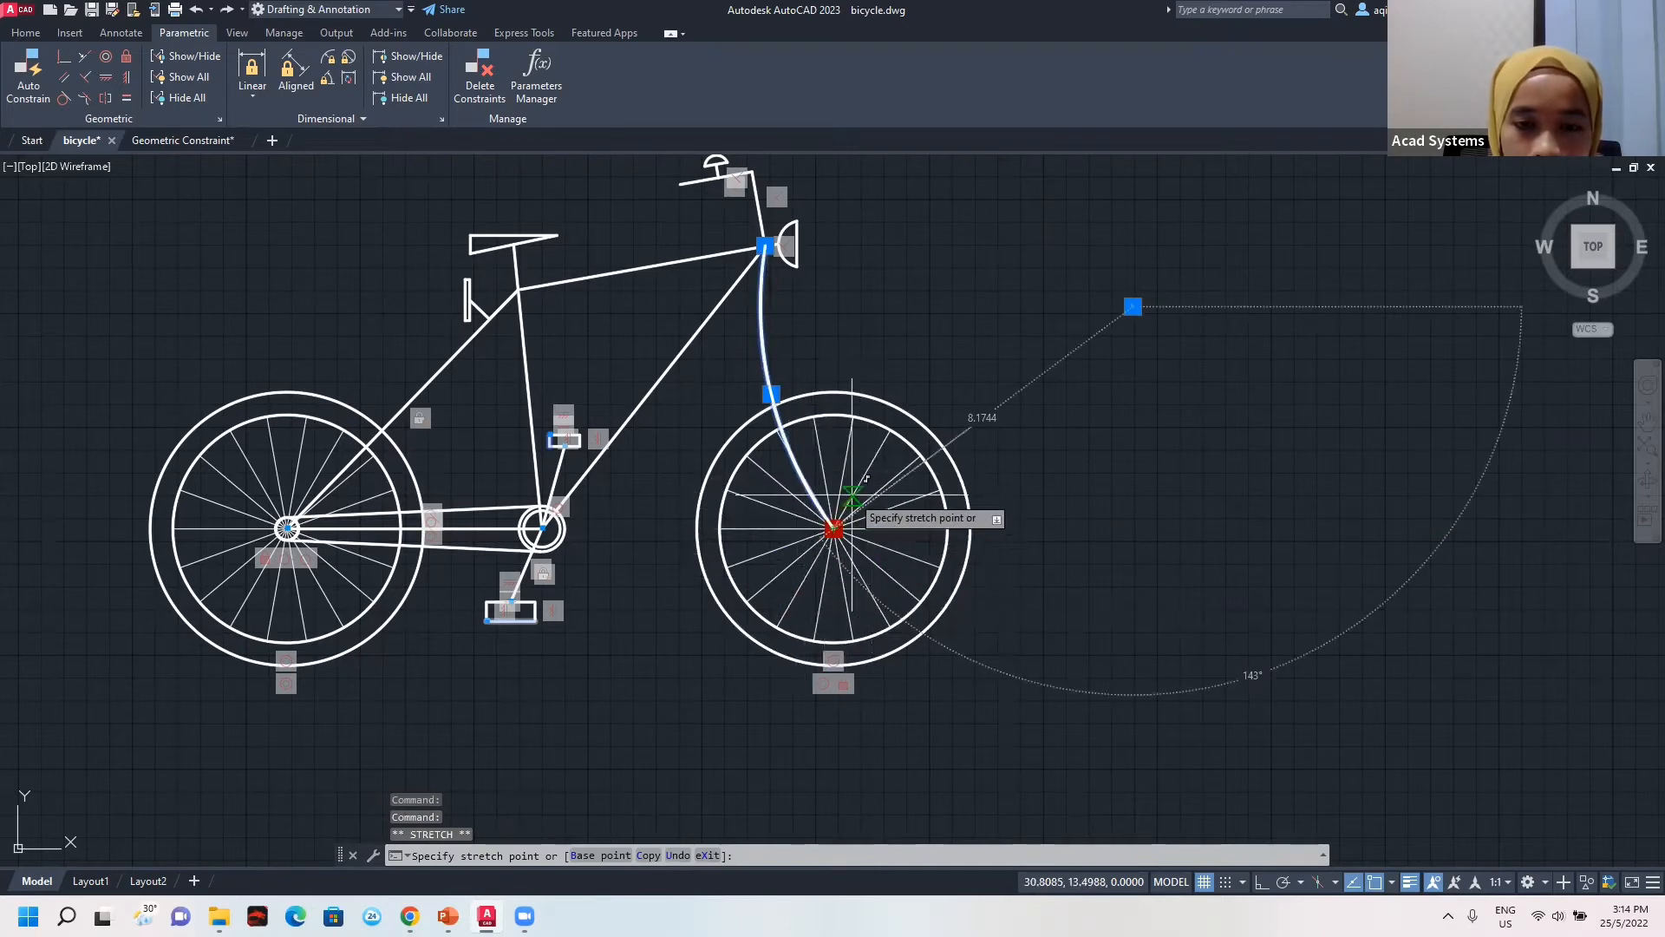
pyautogui.press('Escape')
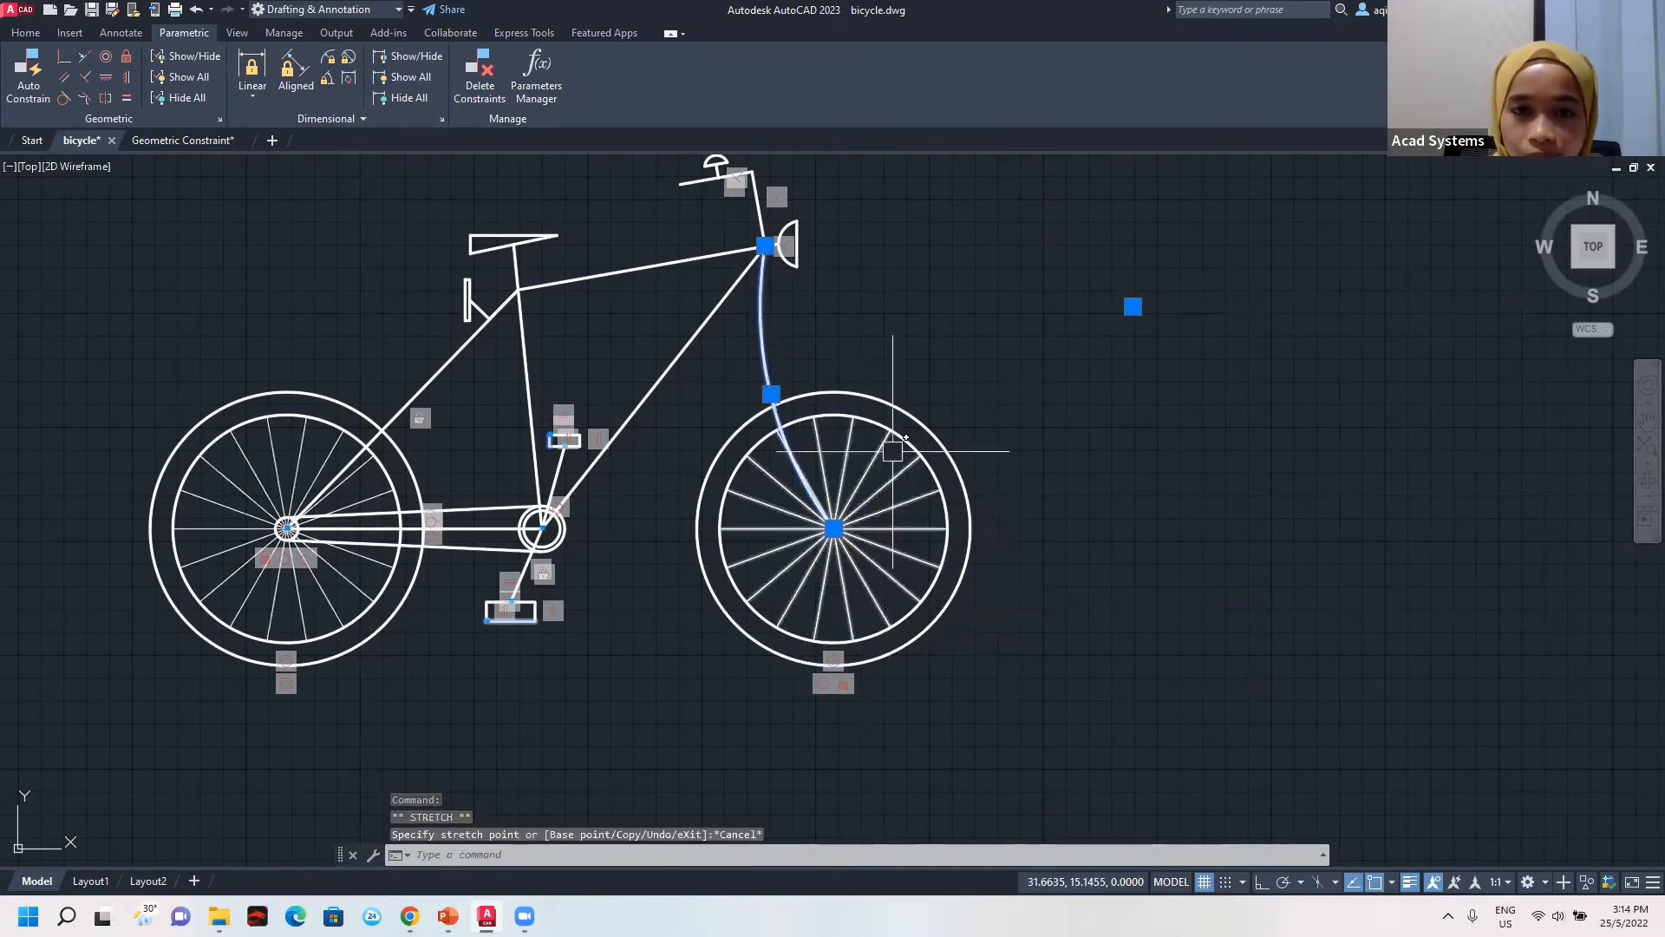
pyautogui.click(1133, 306)
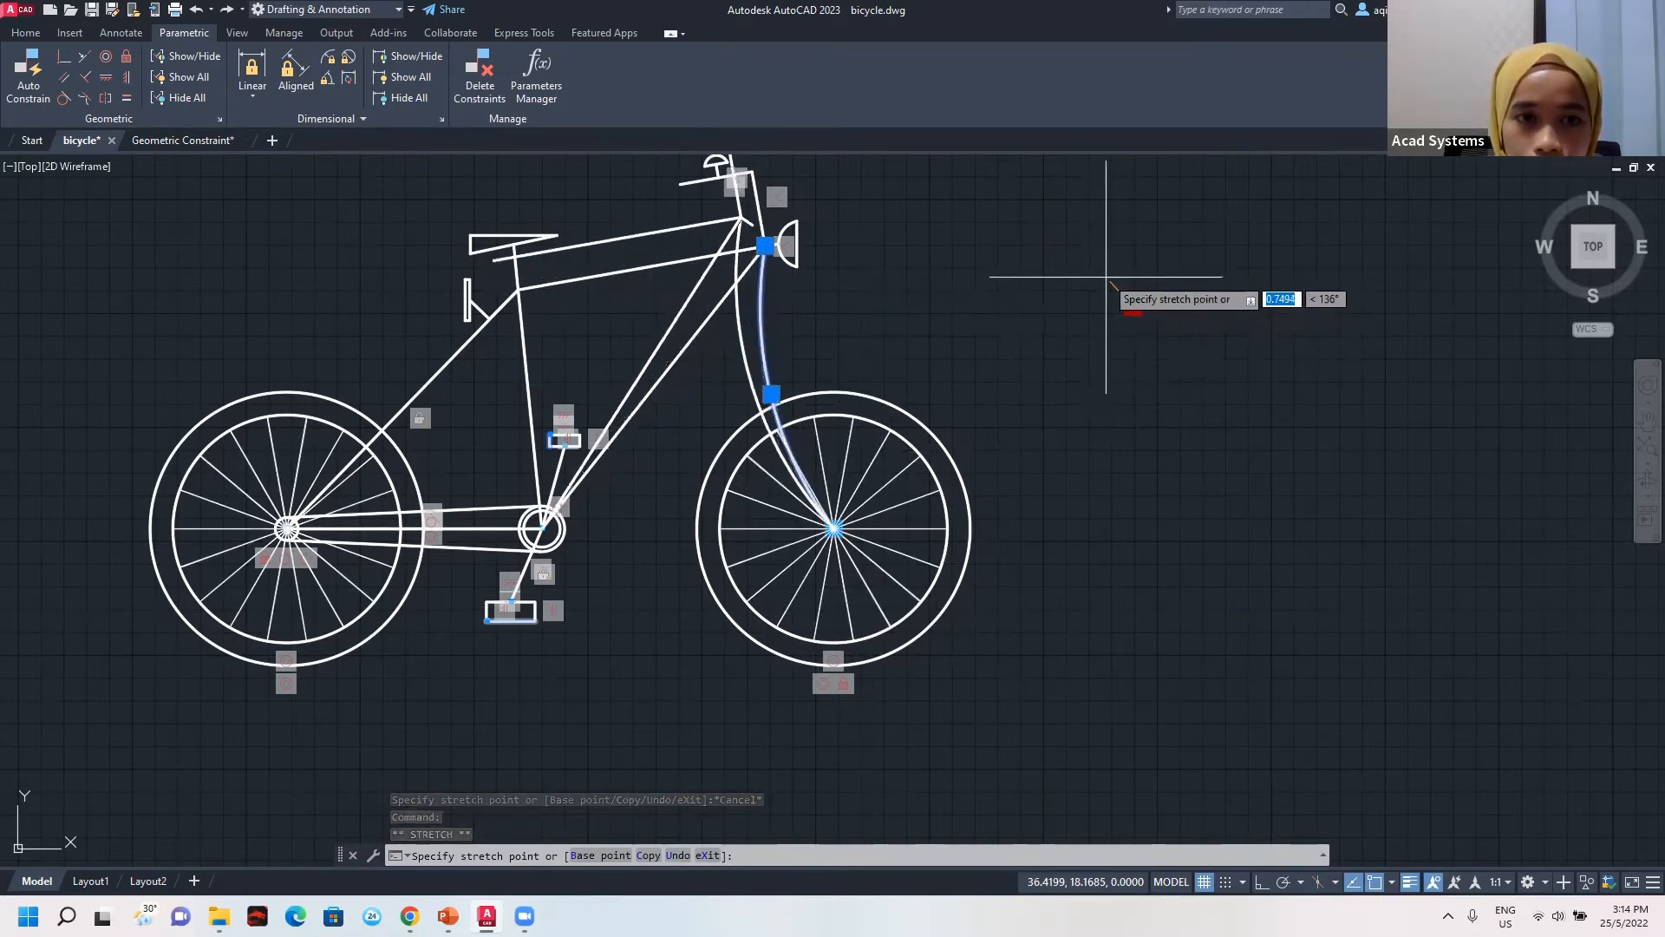
pyautogui.press('Escape')
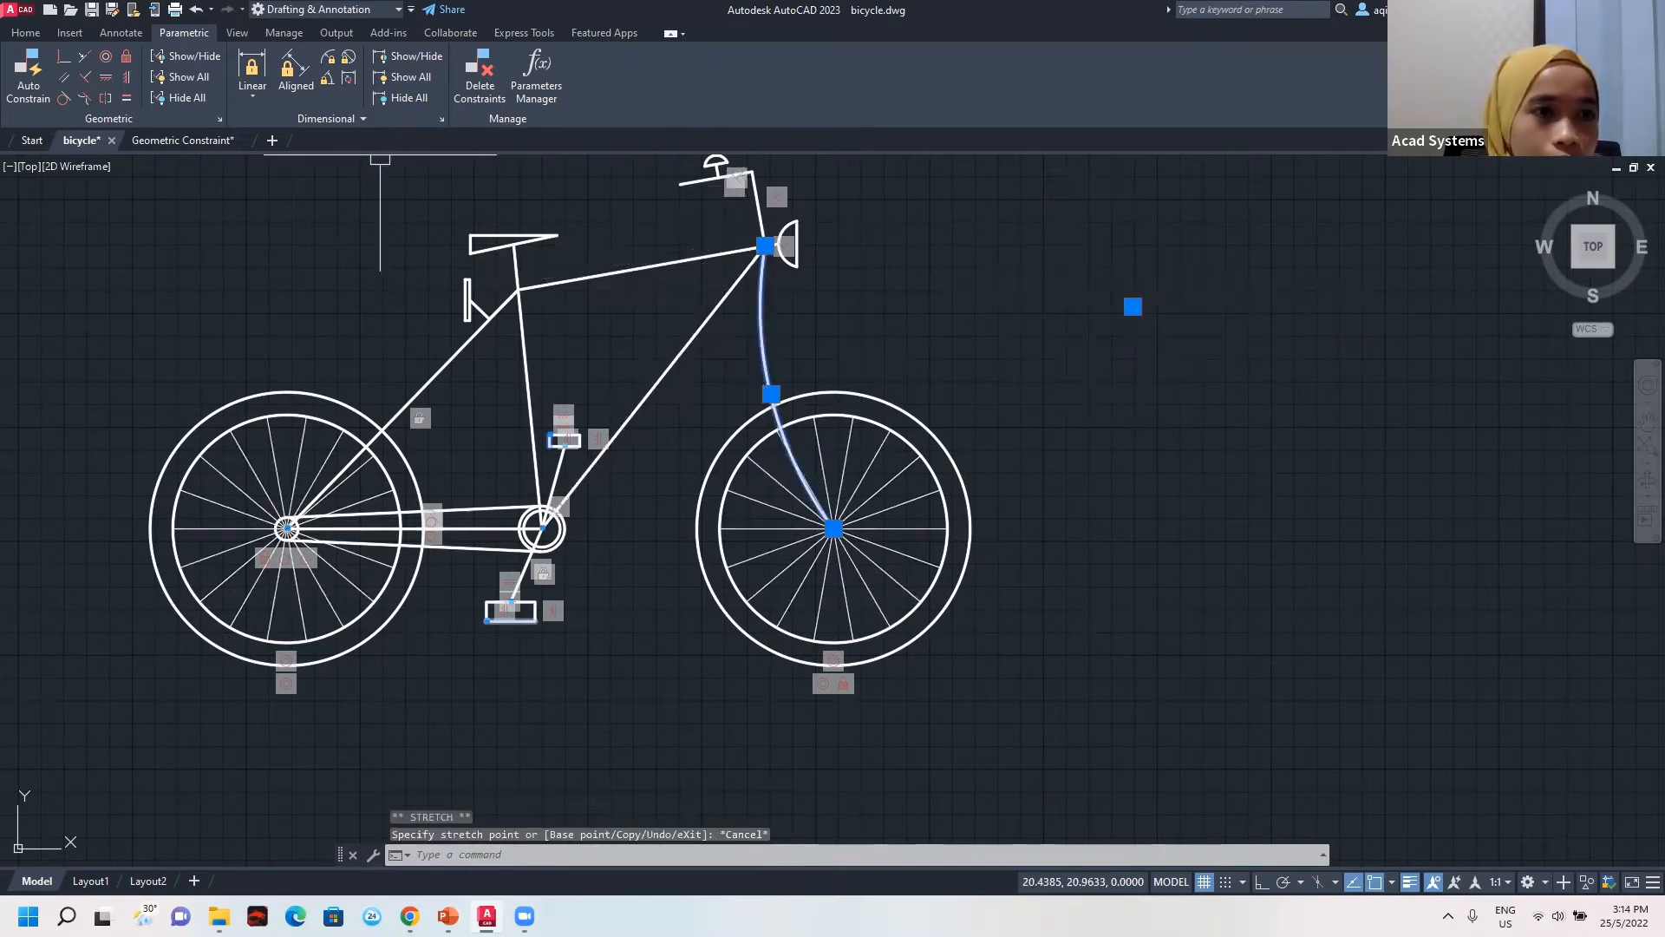
# Apply a Fix constraint to the curved front fork using the Object option.
pyautogui.click(128, 57)
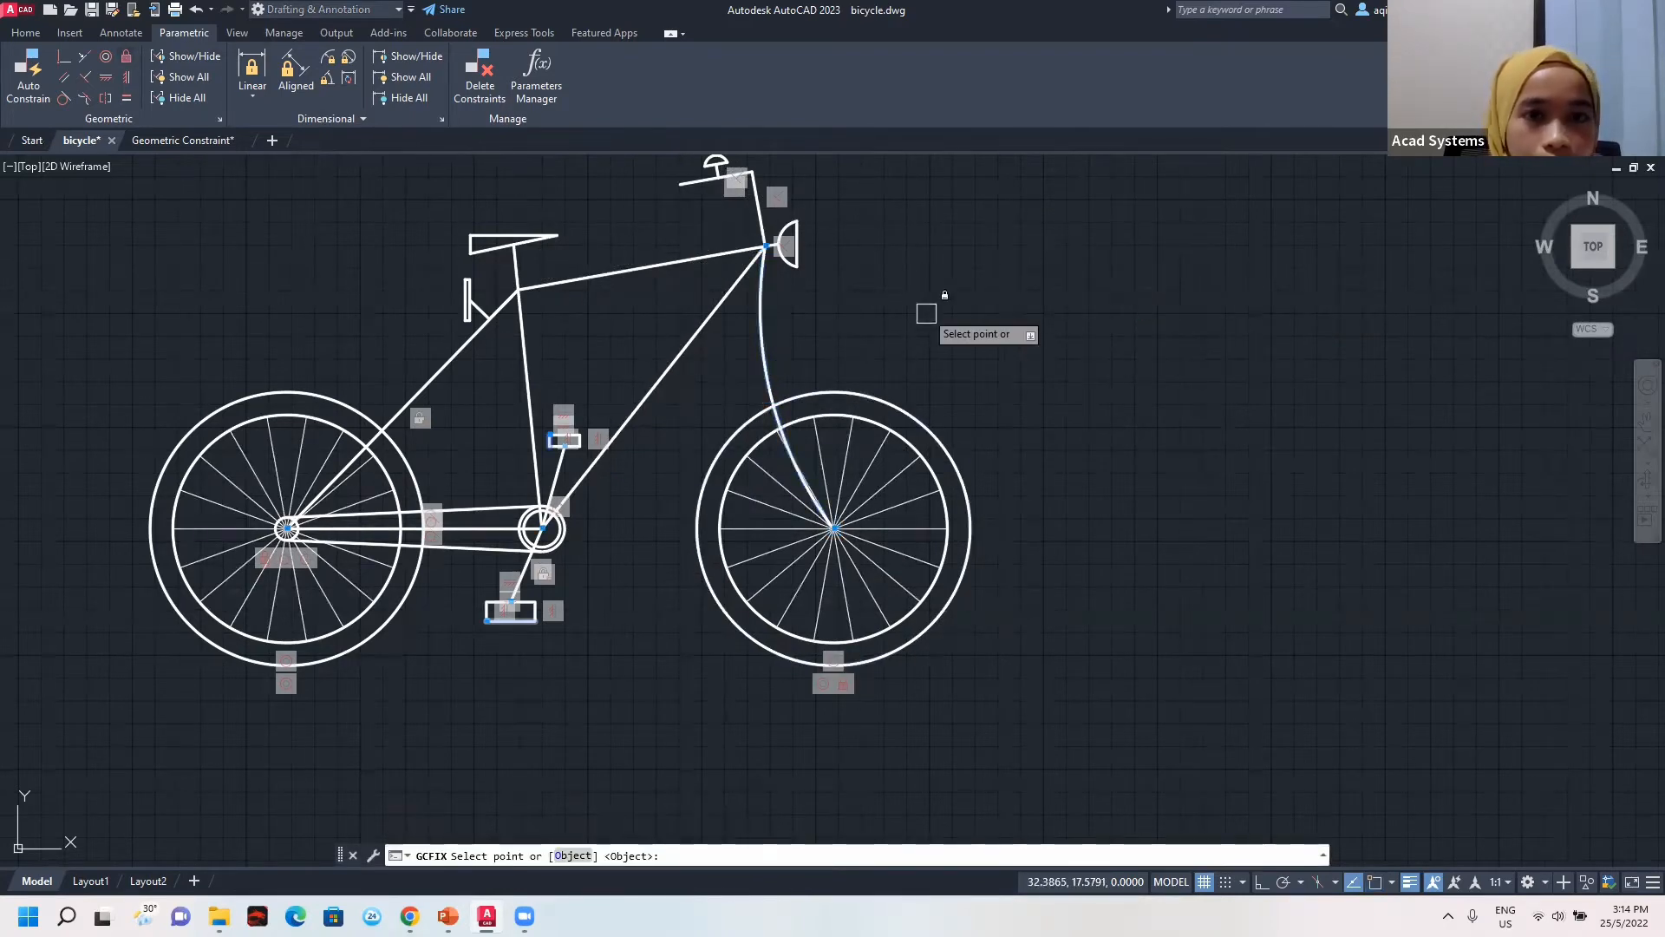
pyautogui.click(575, 856)
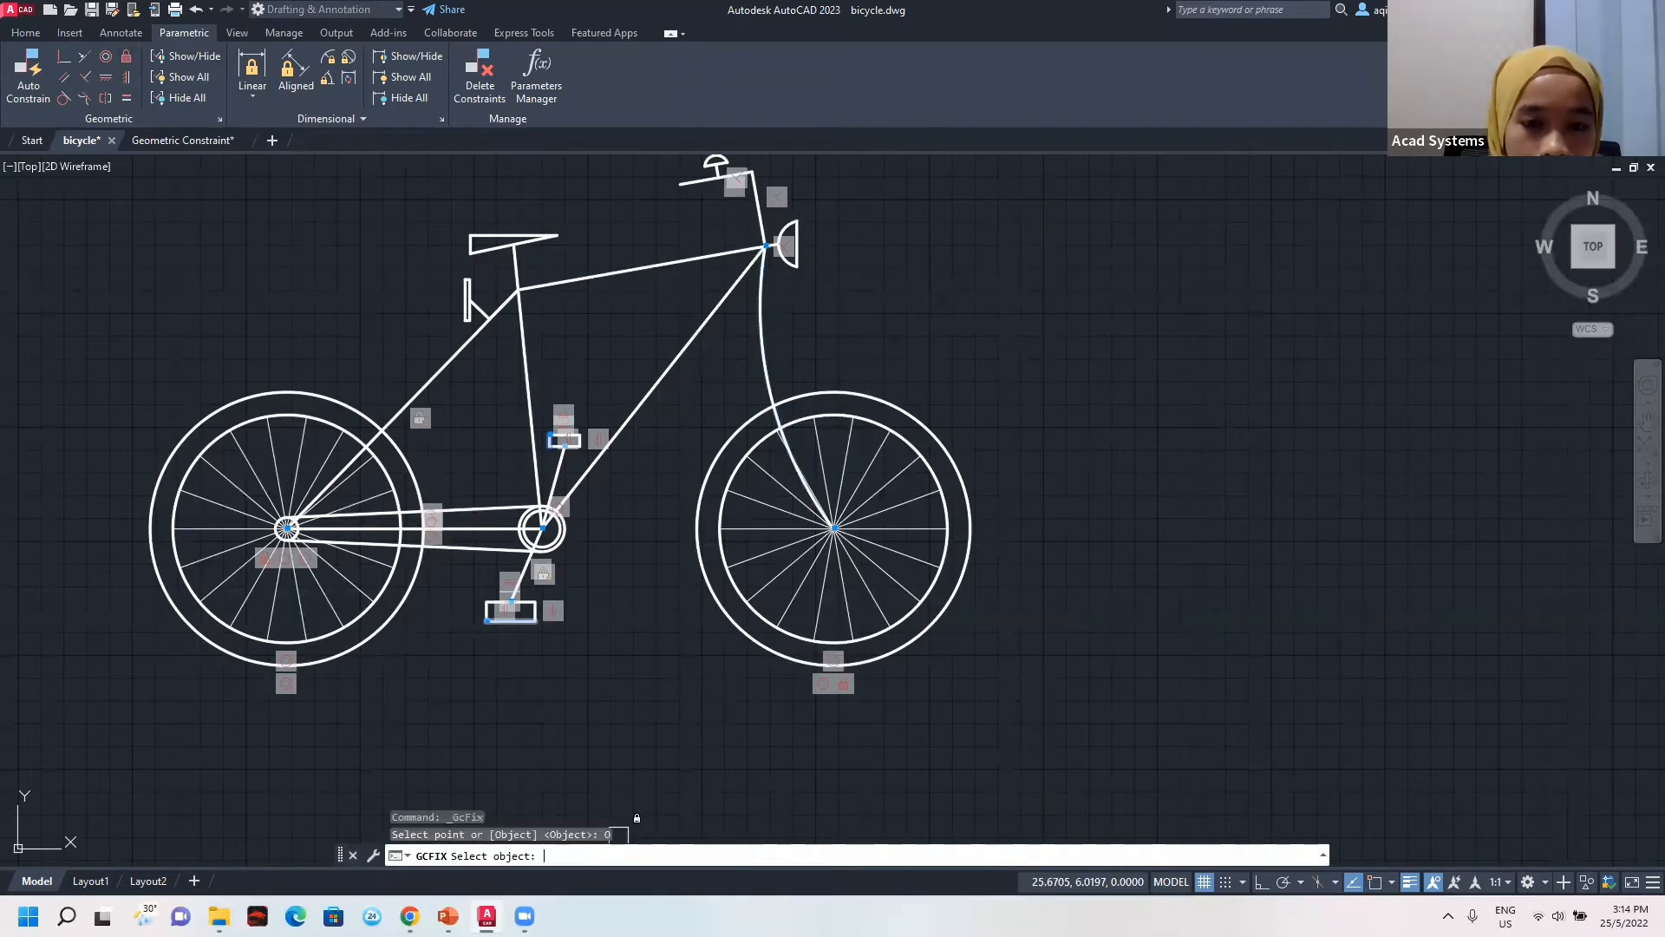
pyautogui.click(769, 372)
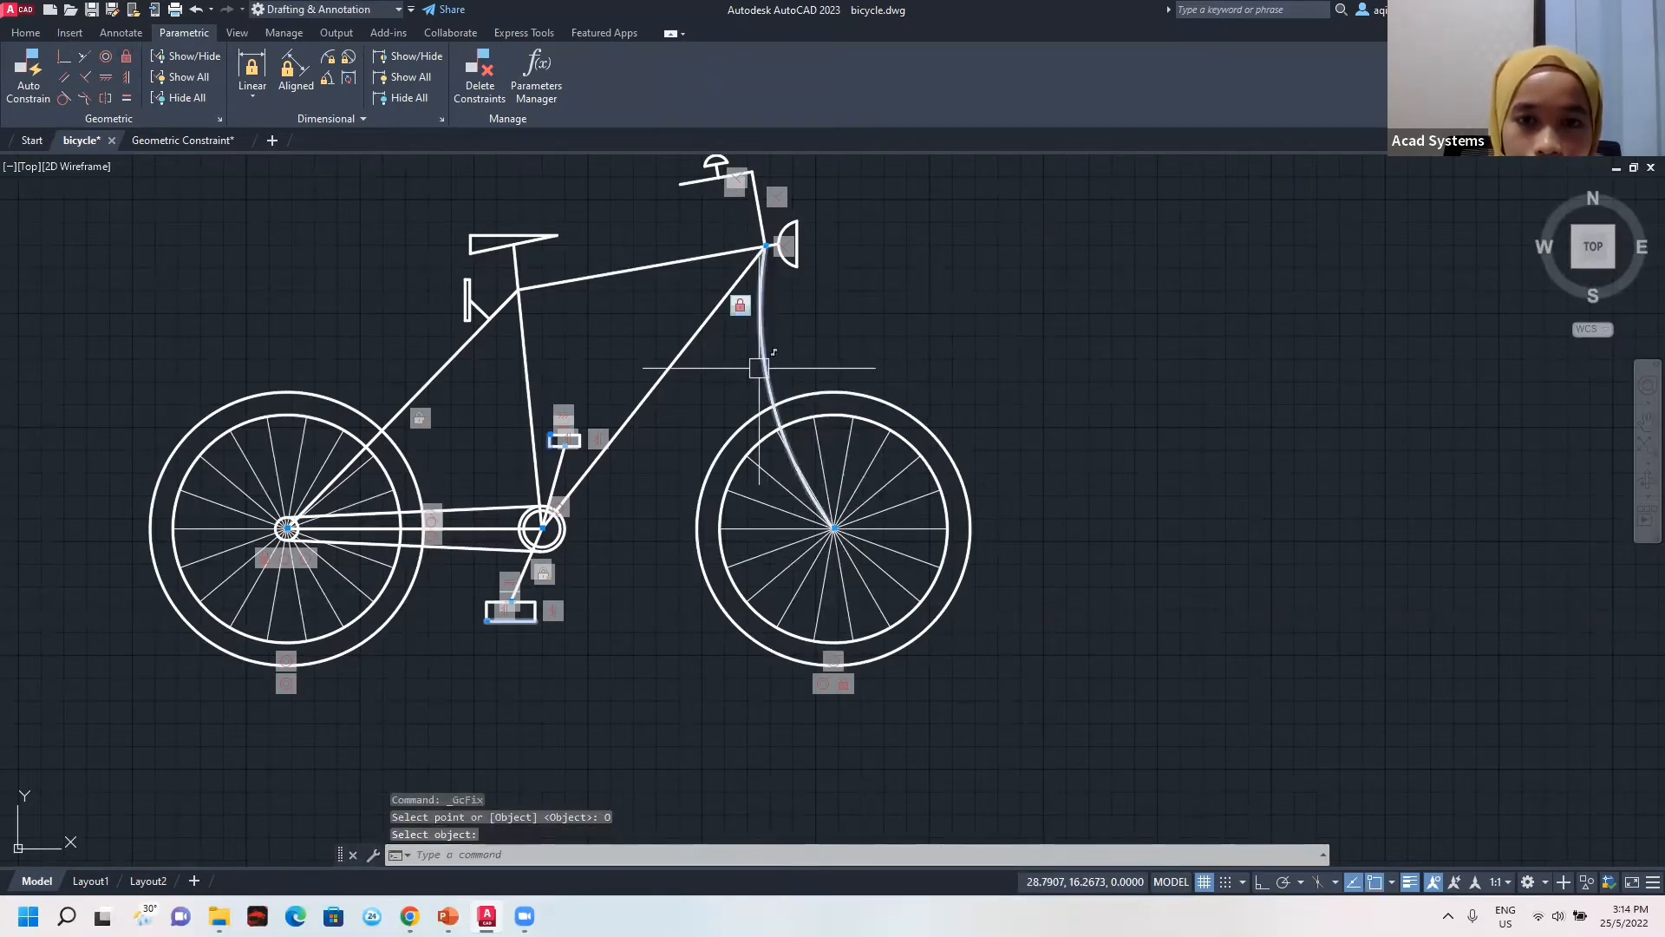
# Try to move the fixed front fork by its arc centre and undo the displacement.
pyautogui.click(759, 367)
pyautogui.click(1130, 305)
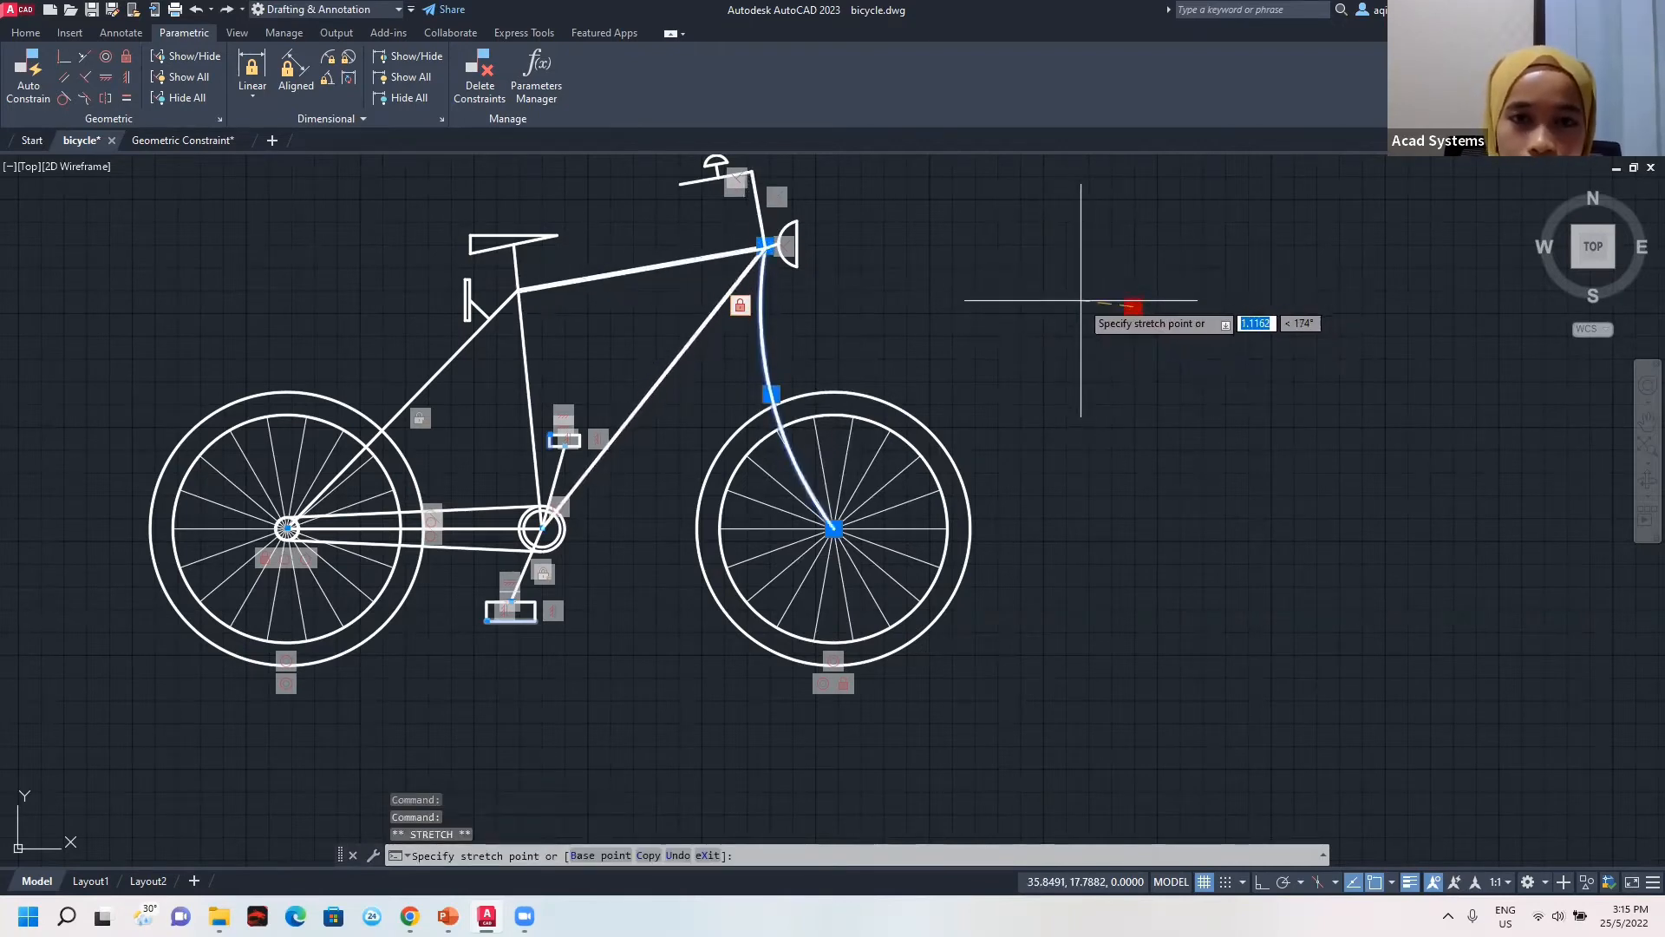
pyautogui.click(1080, 305)
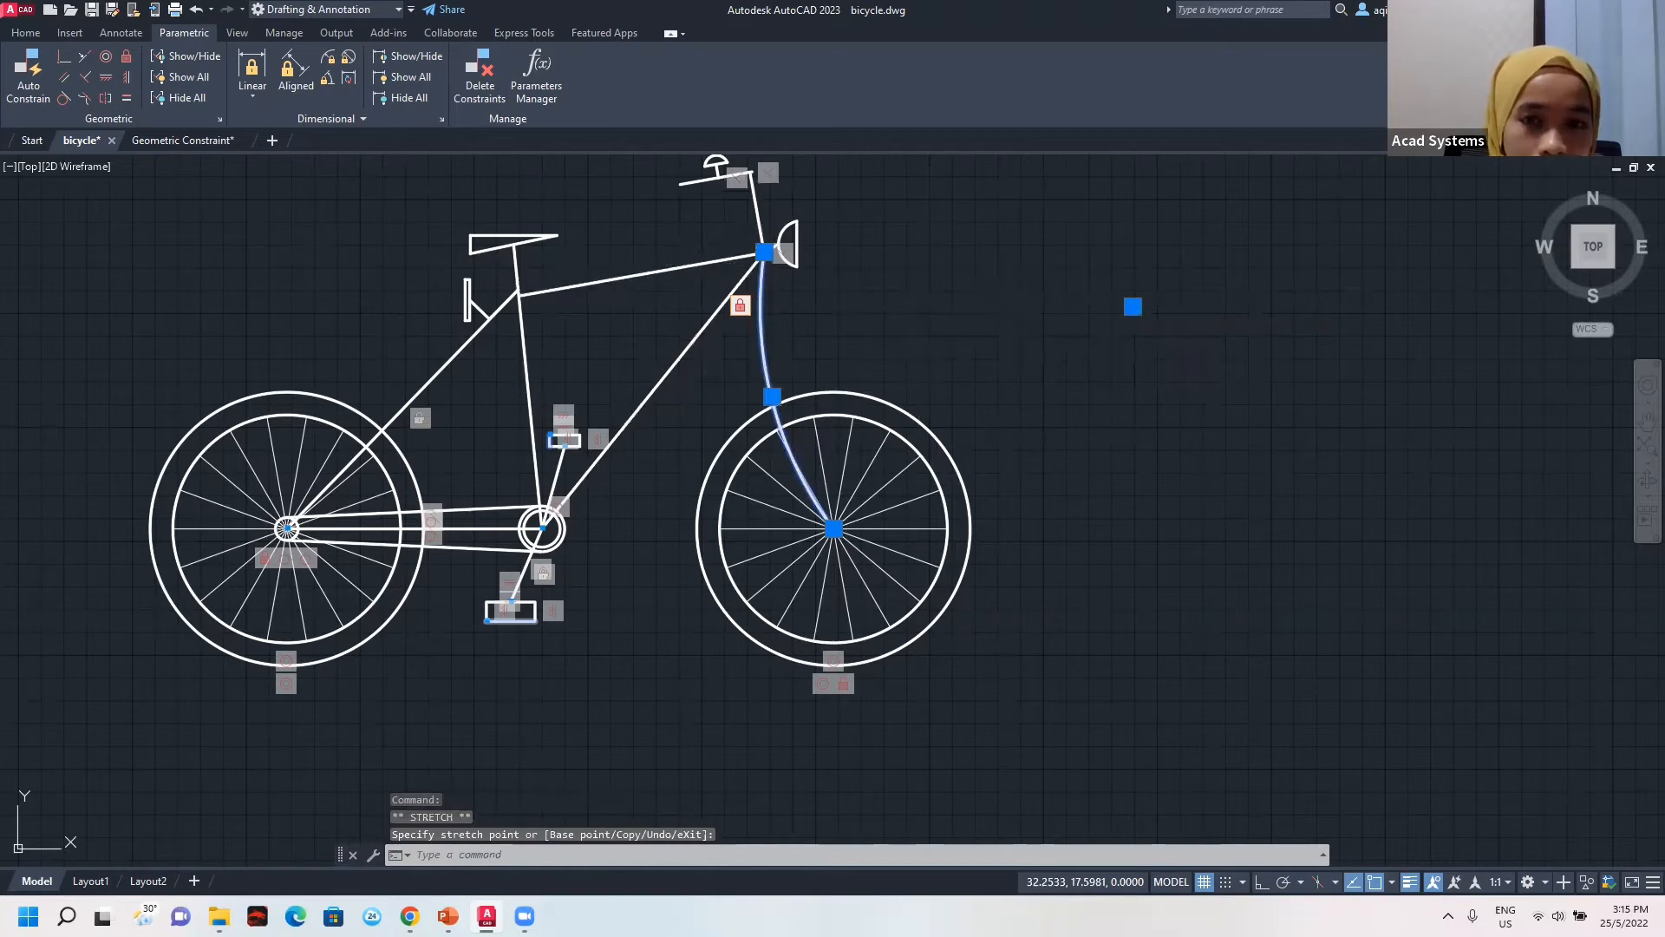
pyautogui.hotkey('ctrl', 'z')
# Try to apply a Coincident constraint between the fork's upper endpoint and the top tube's front endpoint.
pyautogui.scroll(5, 826, 345)
pyautogui.moveTo(828, 346); pyautogui.dragTo(867, 418, button='middle')
pyautogui.scroll(2, 864, 375)
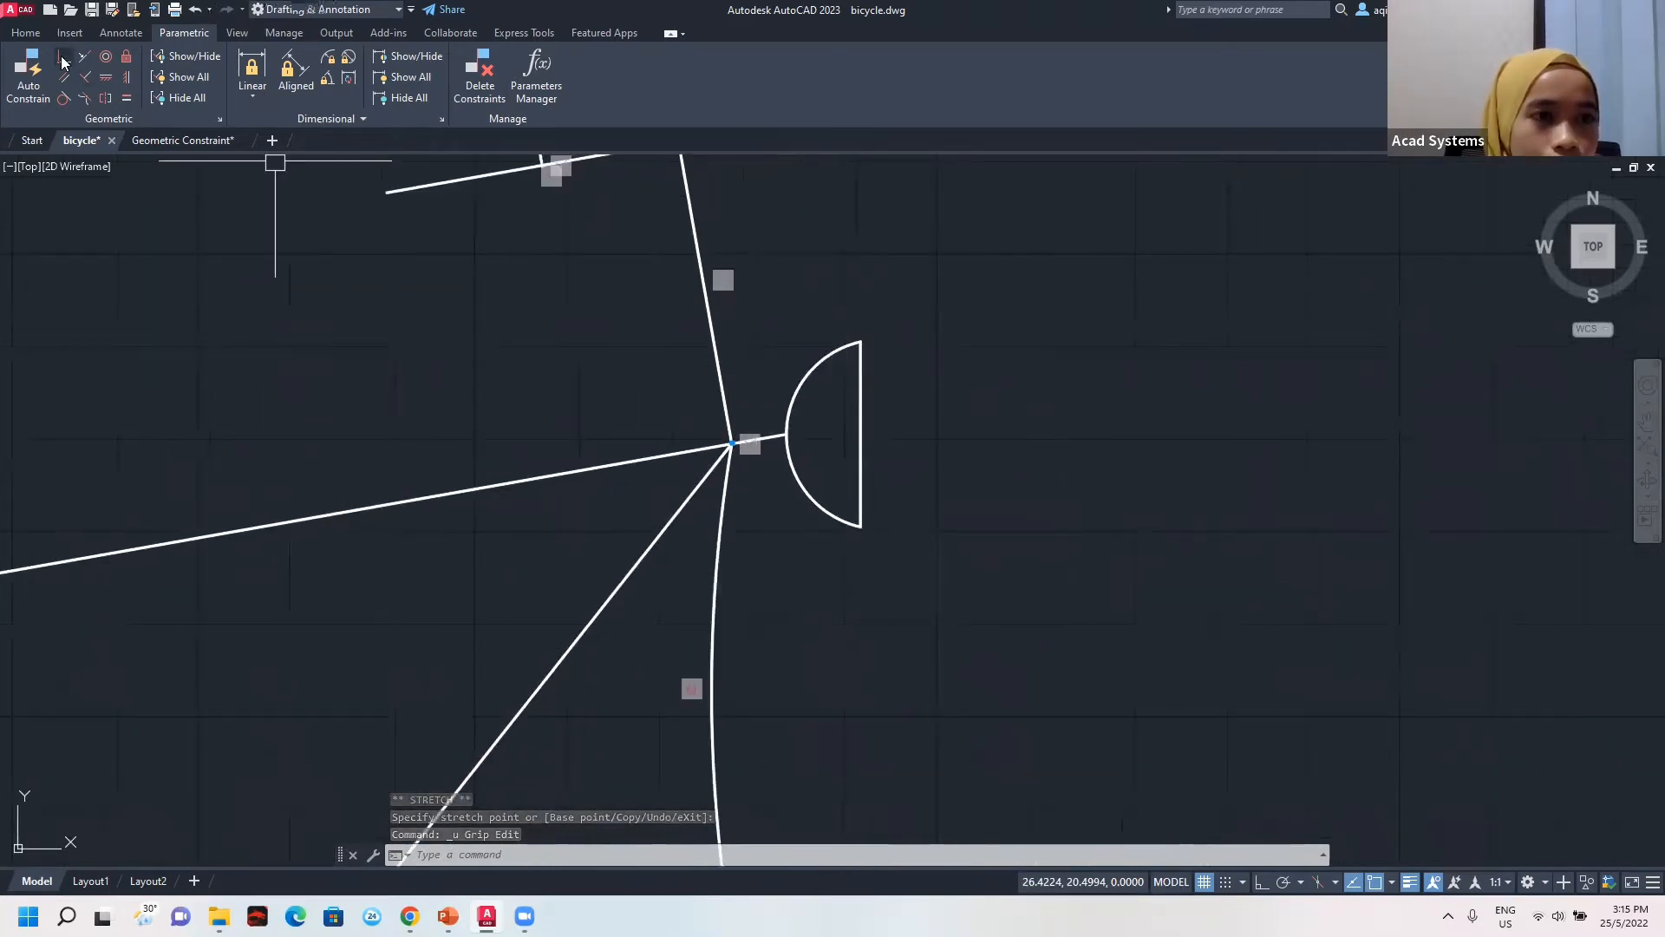
pyautogui.click(62, 59)
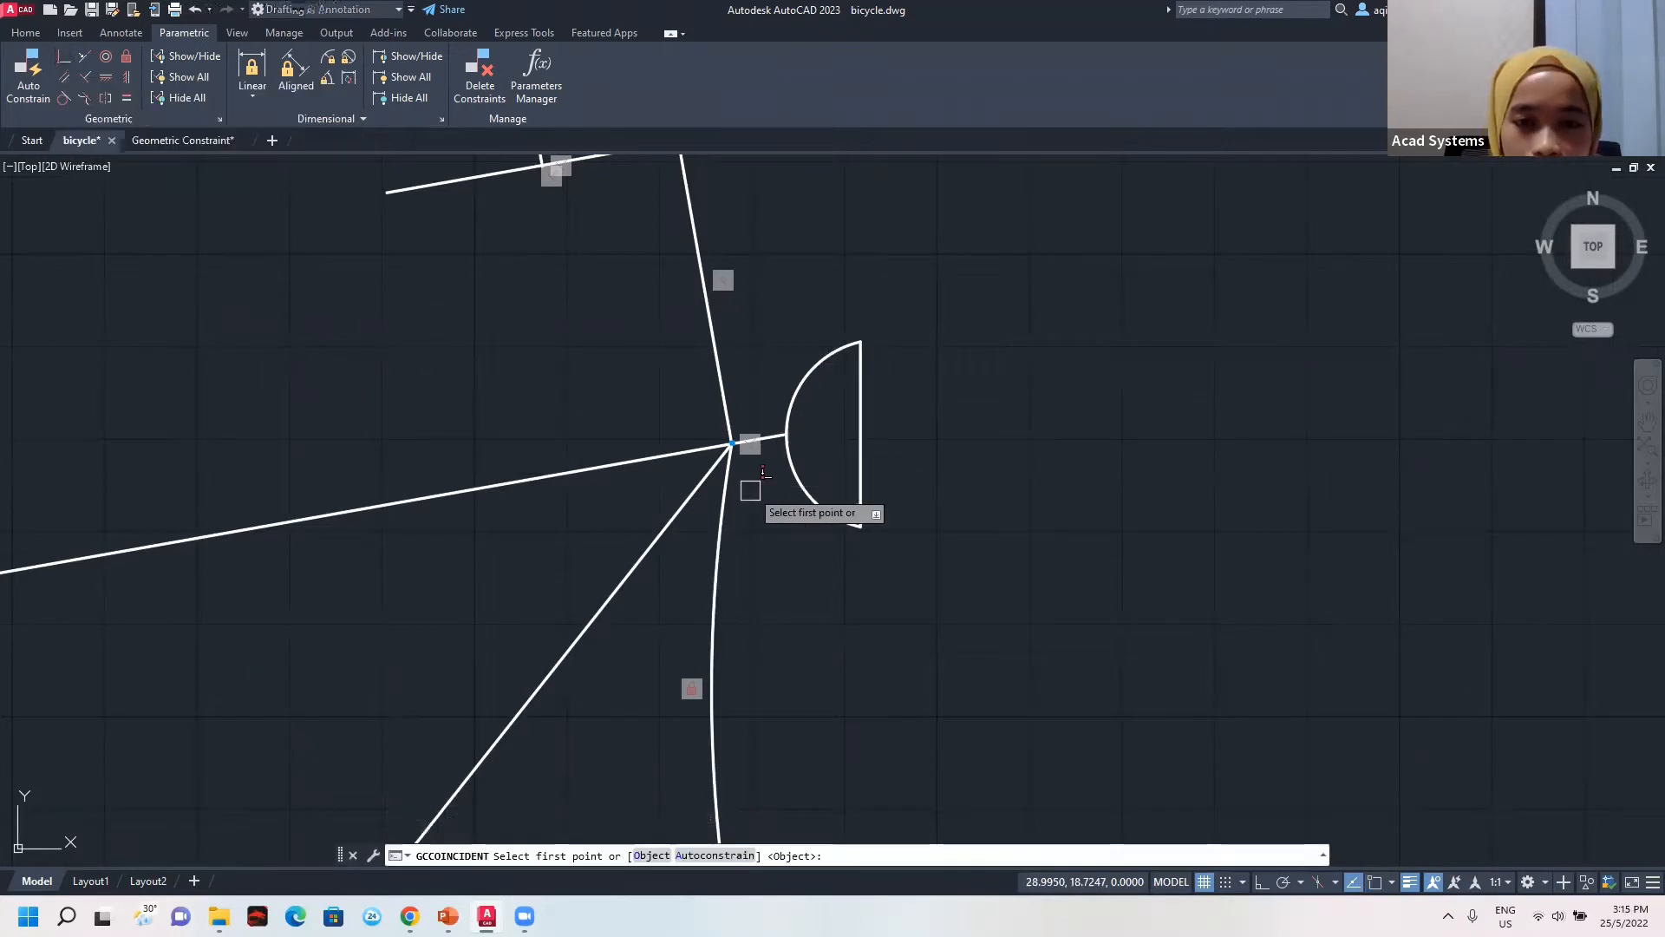
pyautogui.click(731, 503)
pyautogui.click(721, 438)
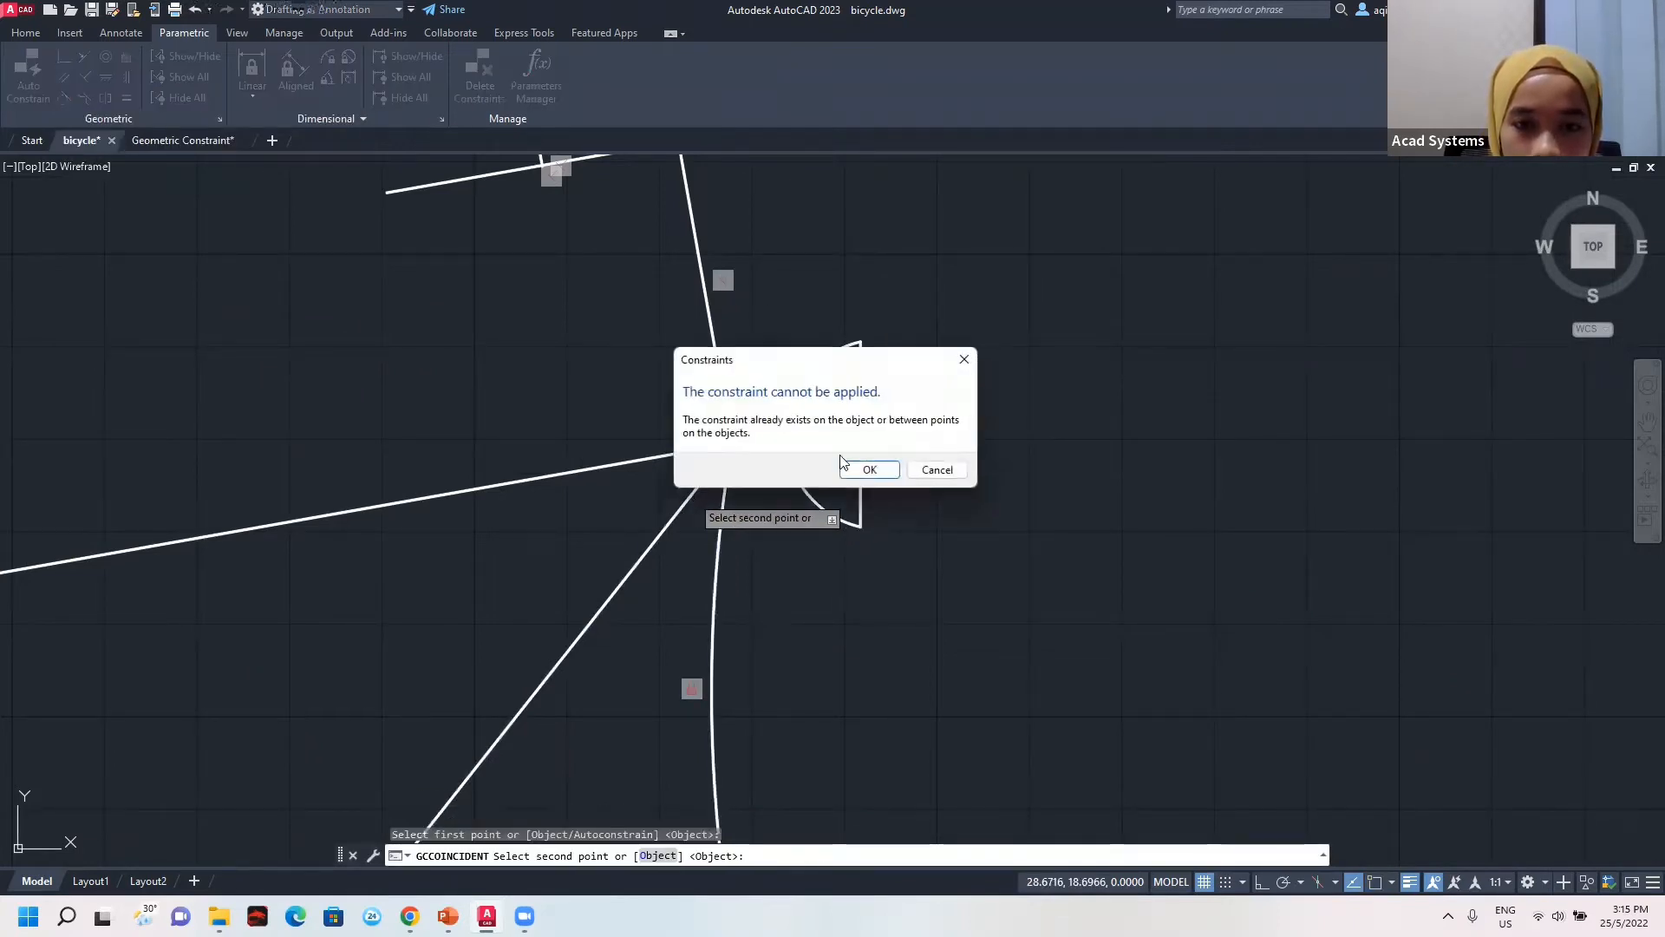
pyautogui.click(869, 470)
pyautogui.scroll(-2, 737, 399)
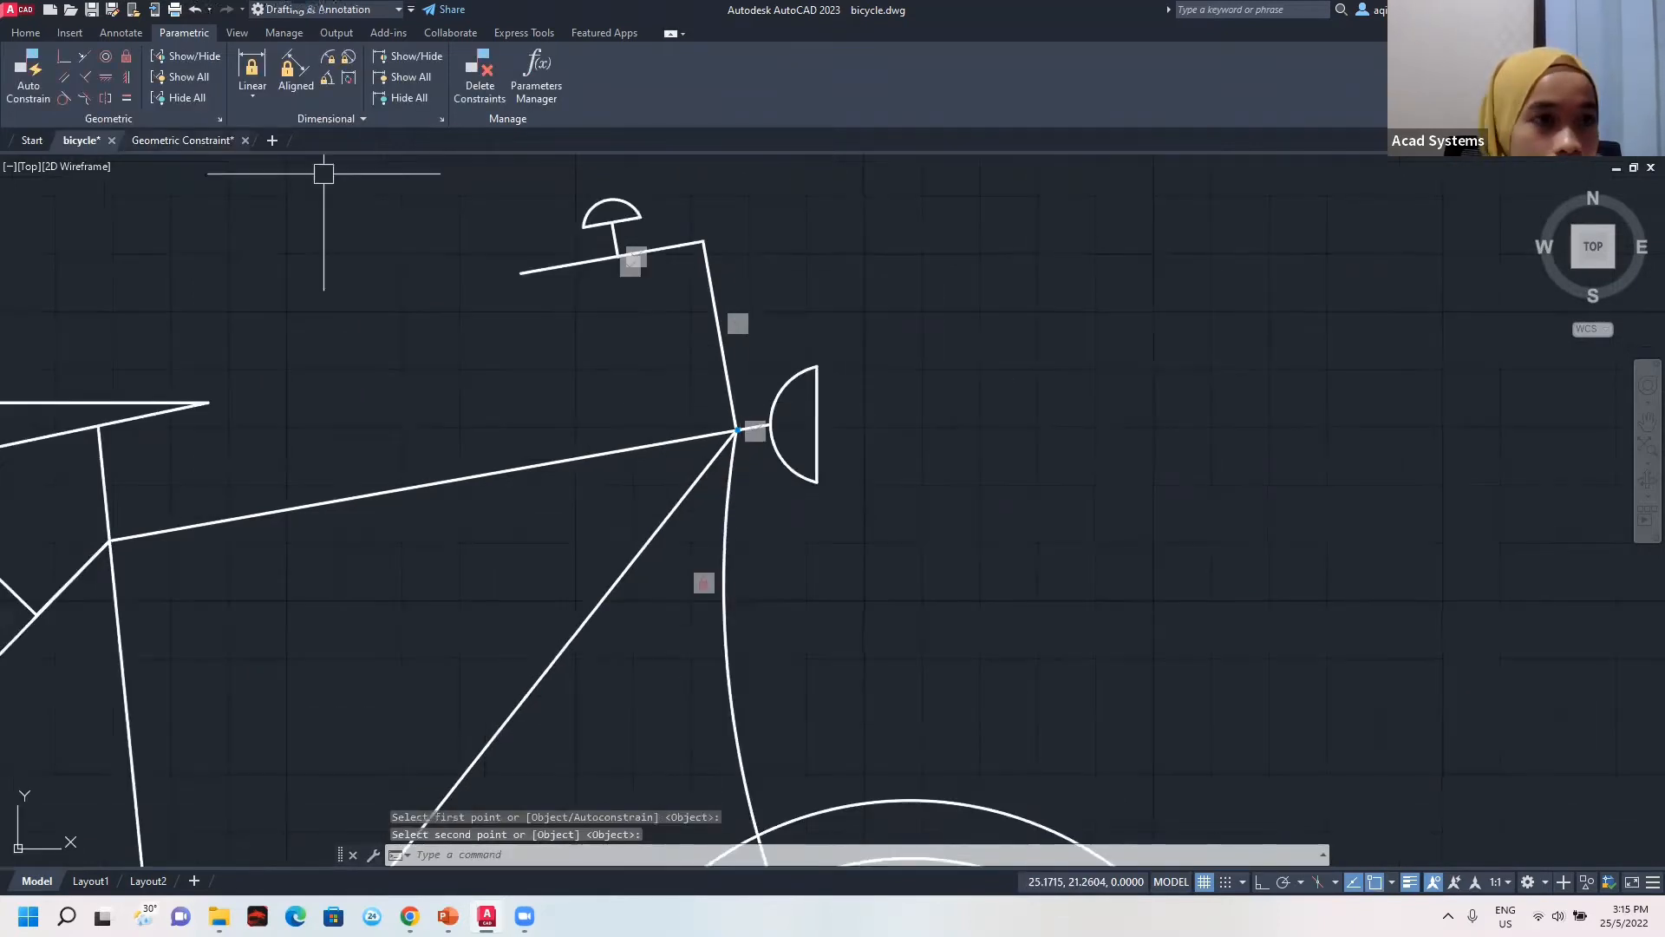
# Try a Coincident constraint between the fork's upper end and the handlebar stem, and undo it.
pyautogui.press('Return')
pyautogui.click(728, 509)
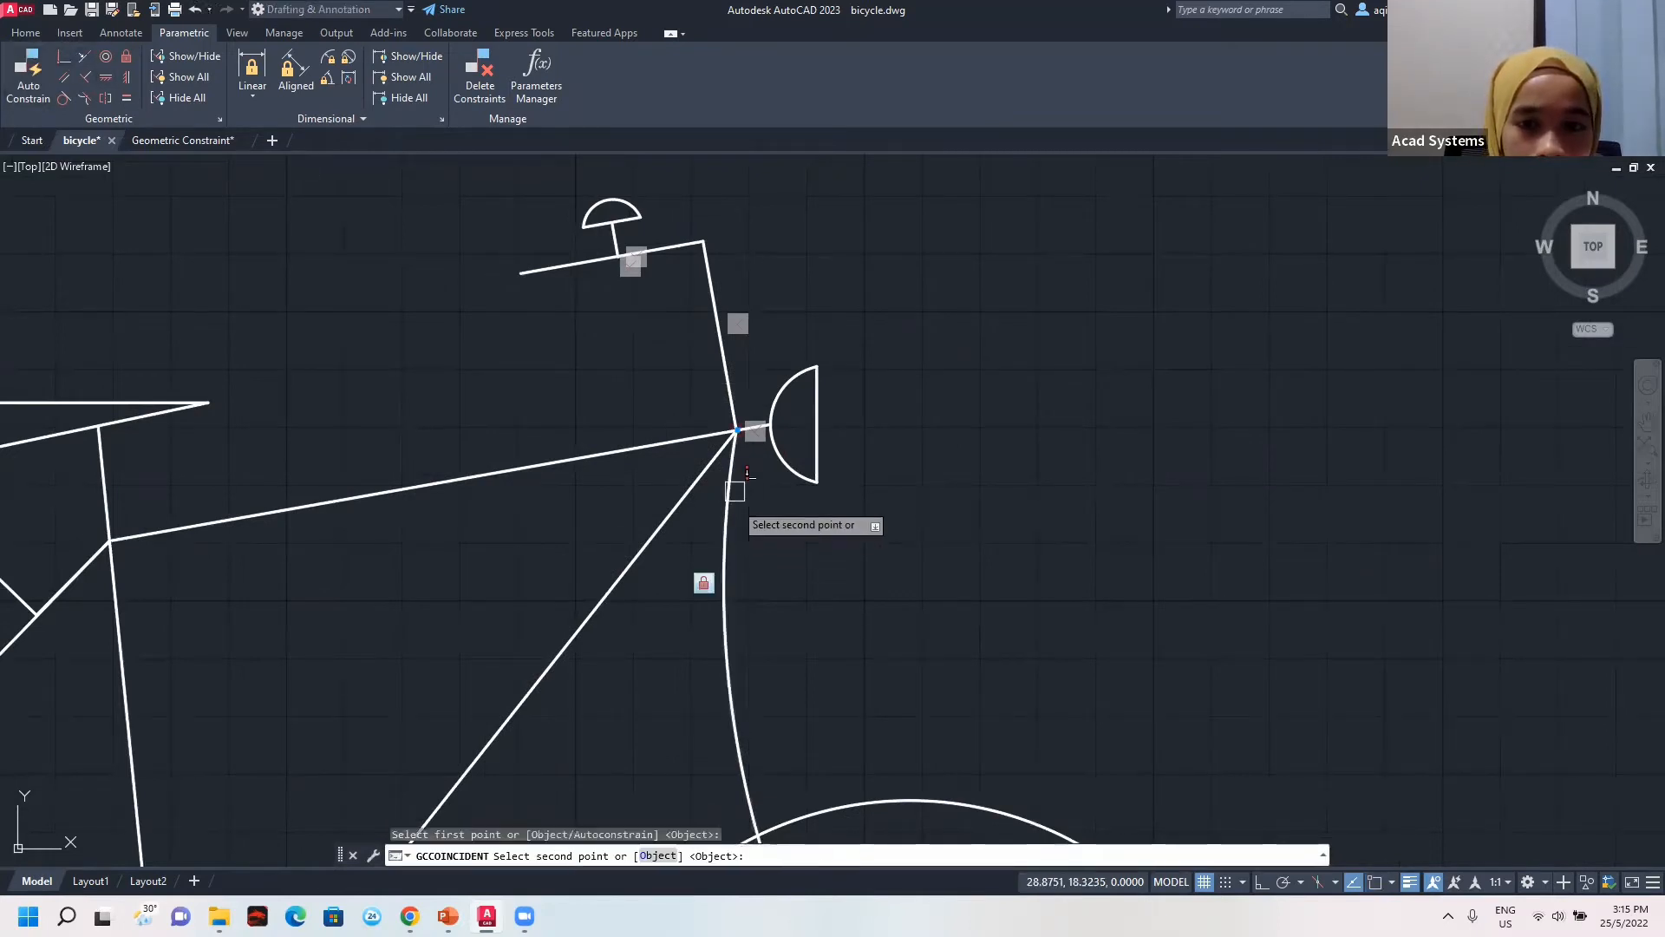
pyautogui.click(727, 379)
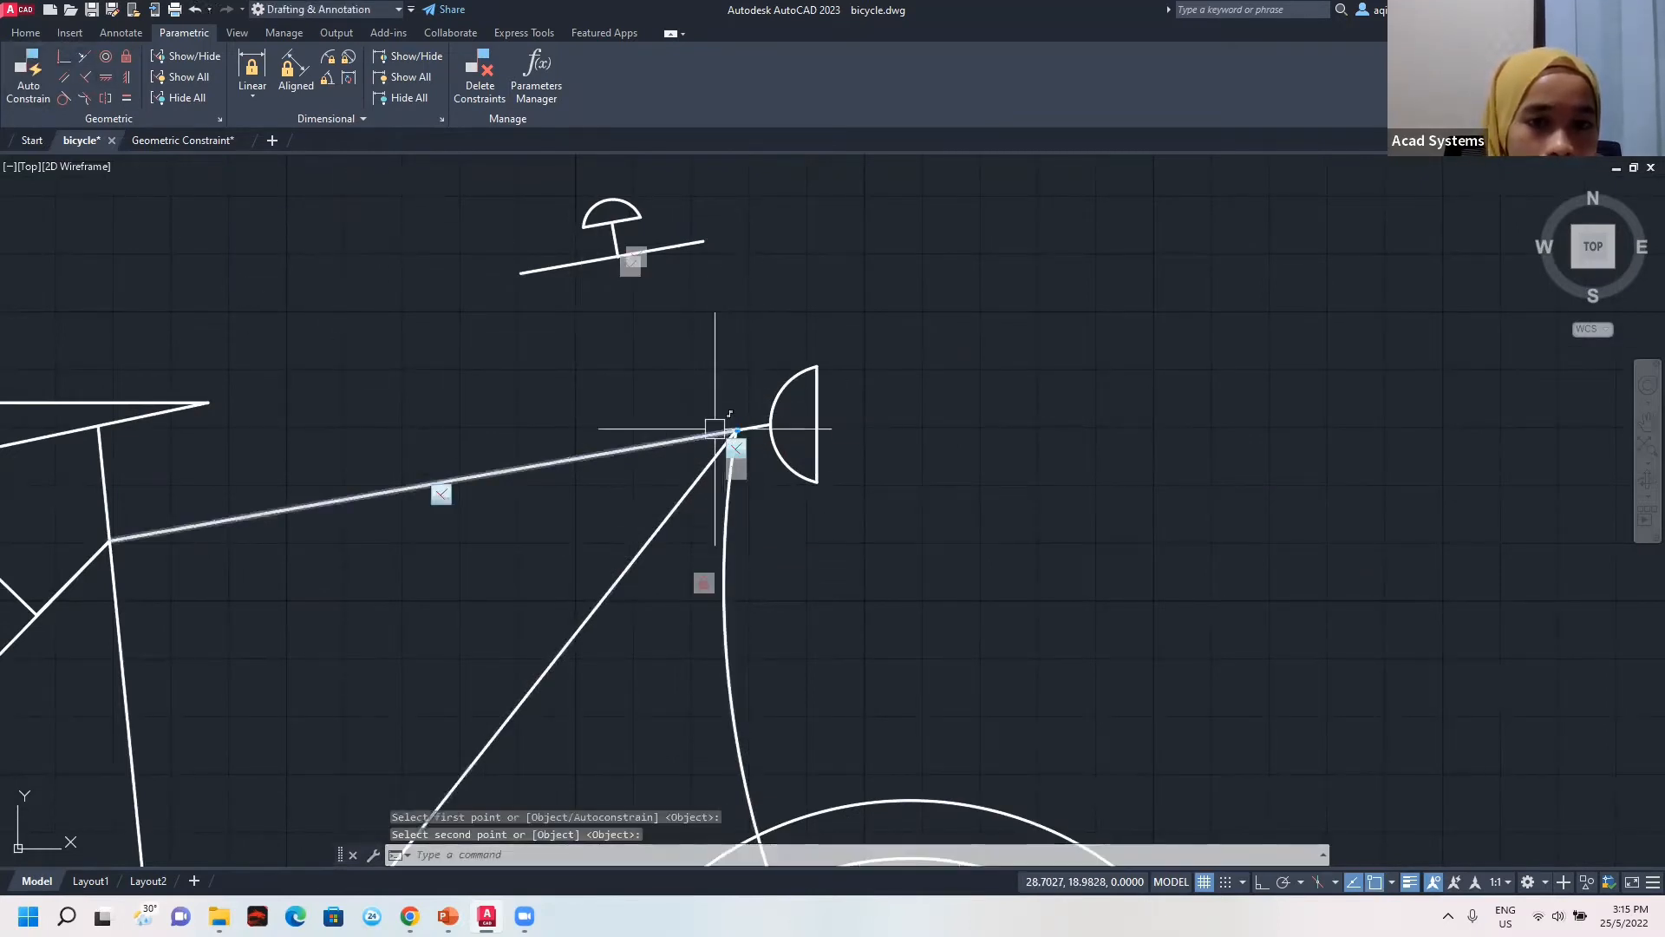
pyautogui.hotkey('ctrl', 'z')
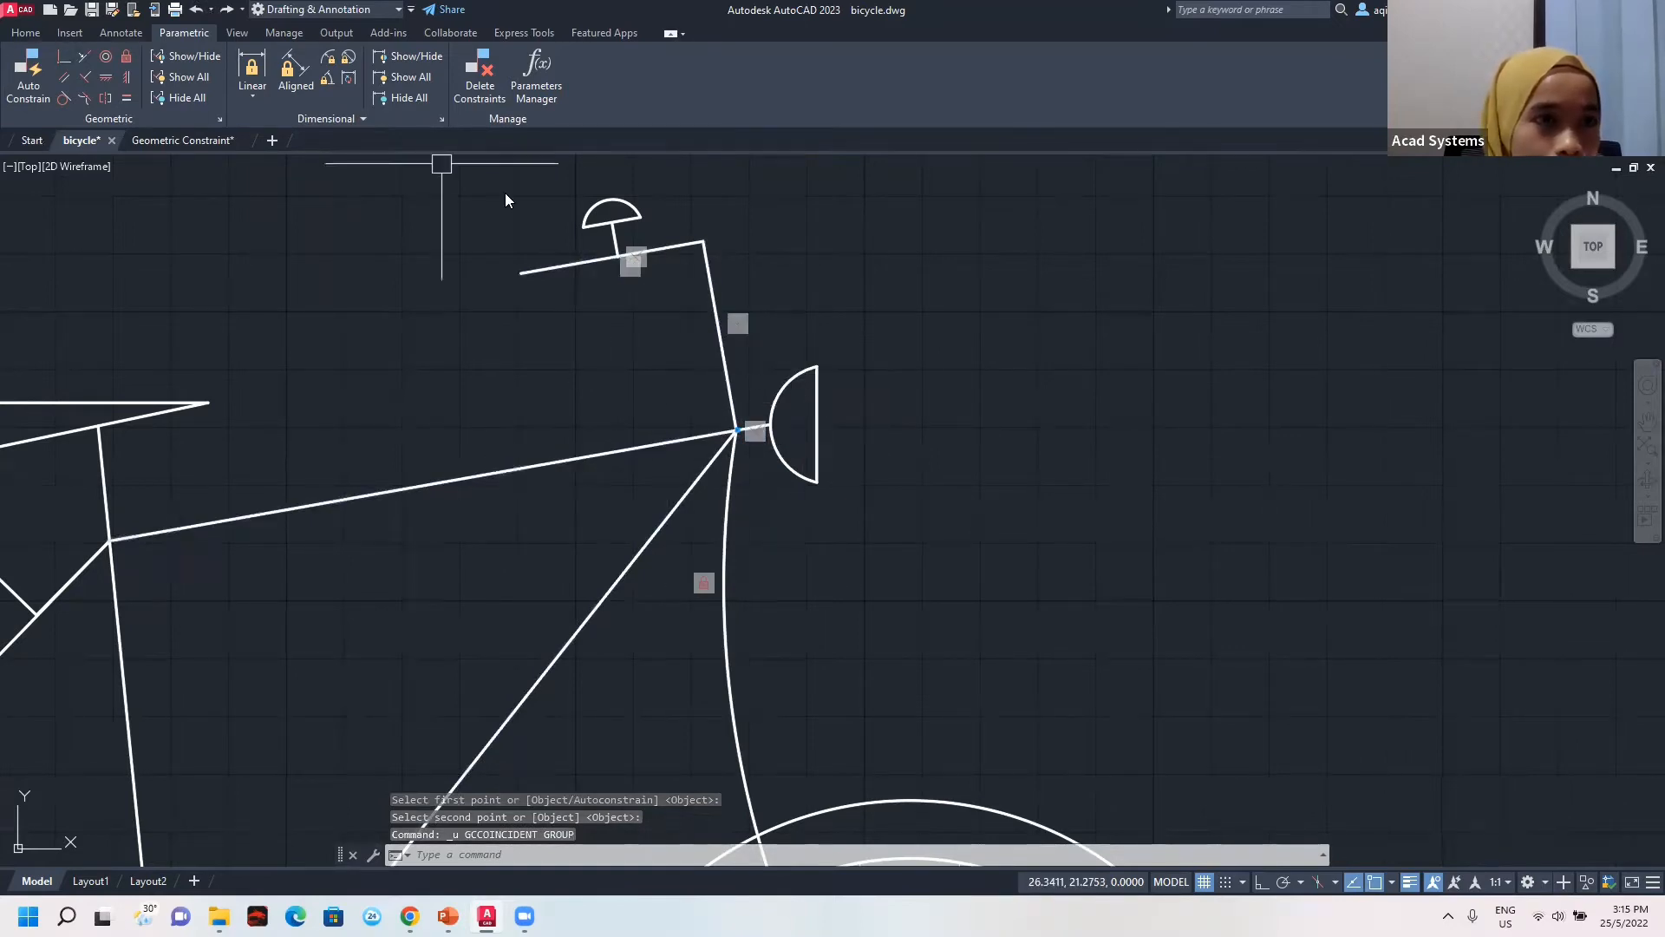
# Try to stretch the top tube by its front endpoint at the fork joint and cancel the stretch.
pyautogui.click(64, 57)
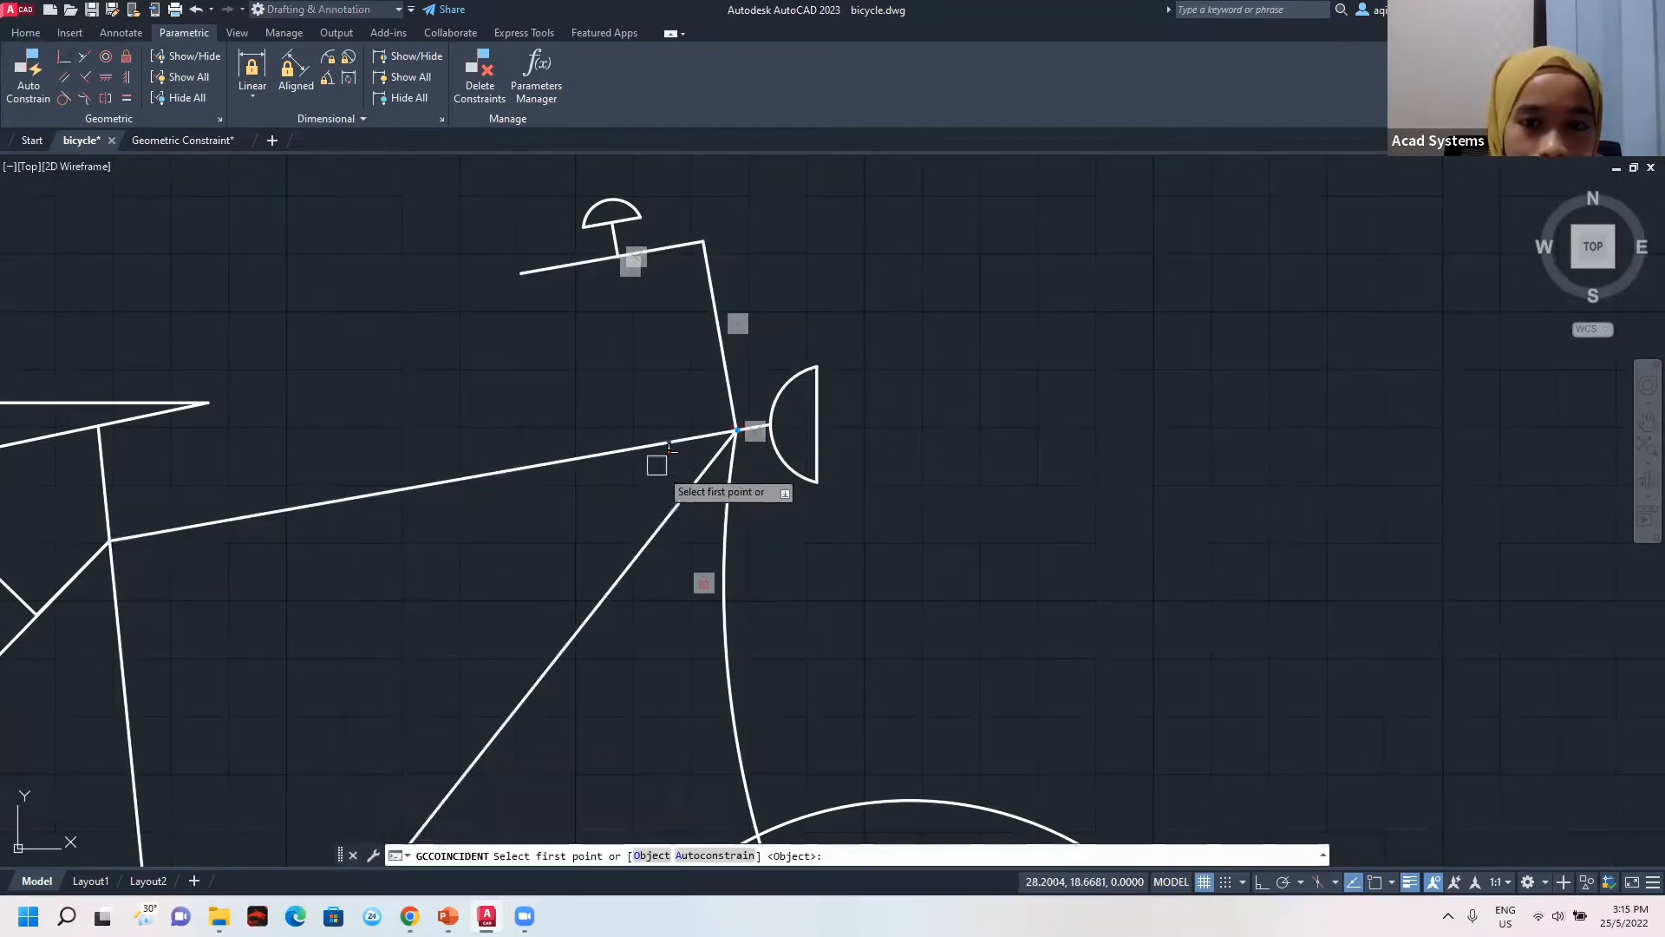
pyautogui.press('Escape')
pyautogui.click(668, 440)
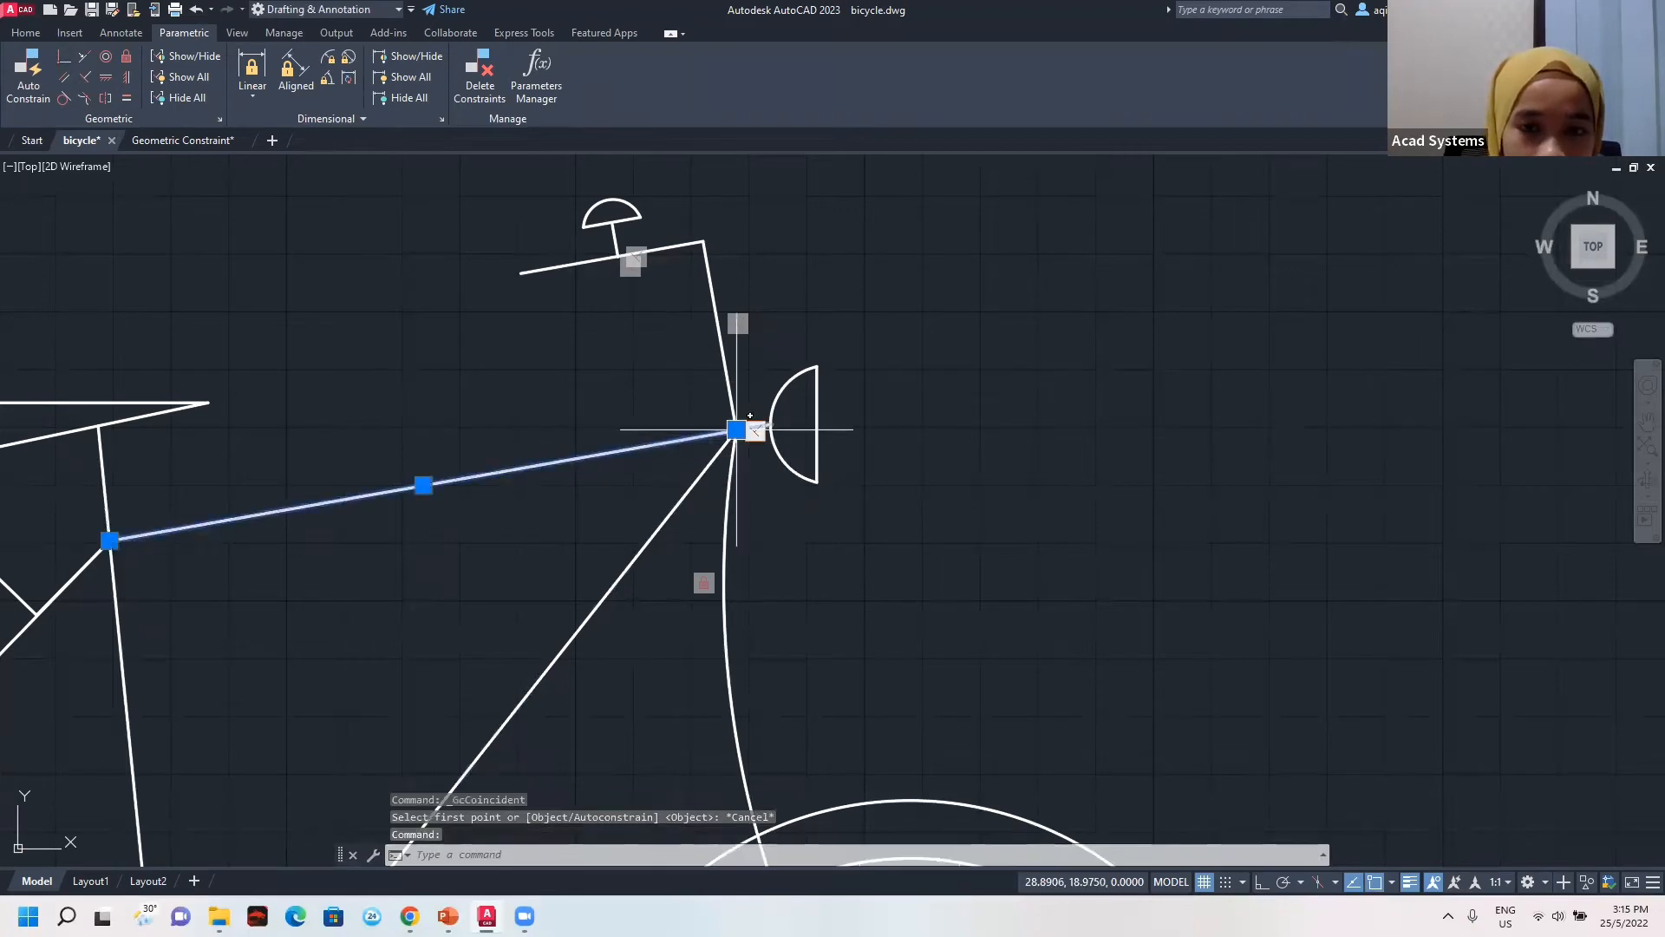
pyautogui.click(736, 429)
pyautogui.rightClick(742, 434)
pyautogui.press('Escape')
pyautogui.scroll(-2, 758, 445)
pyautogui.scroll(4, 748, 424)
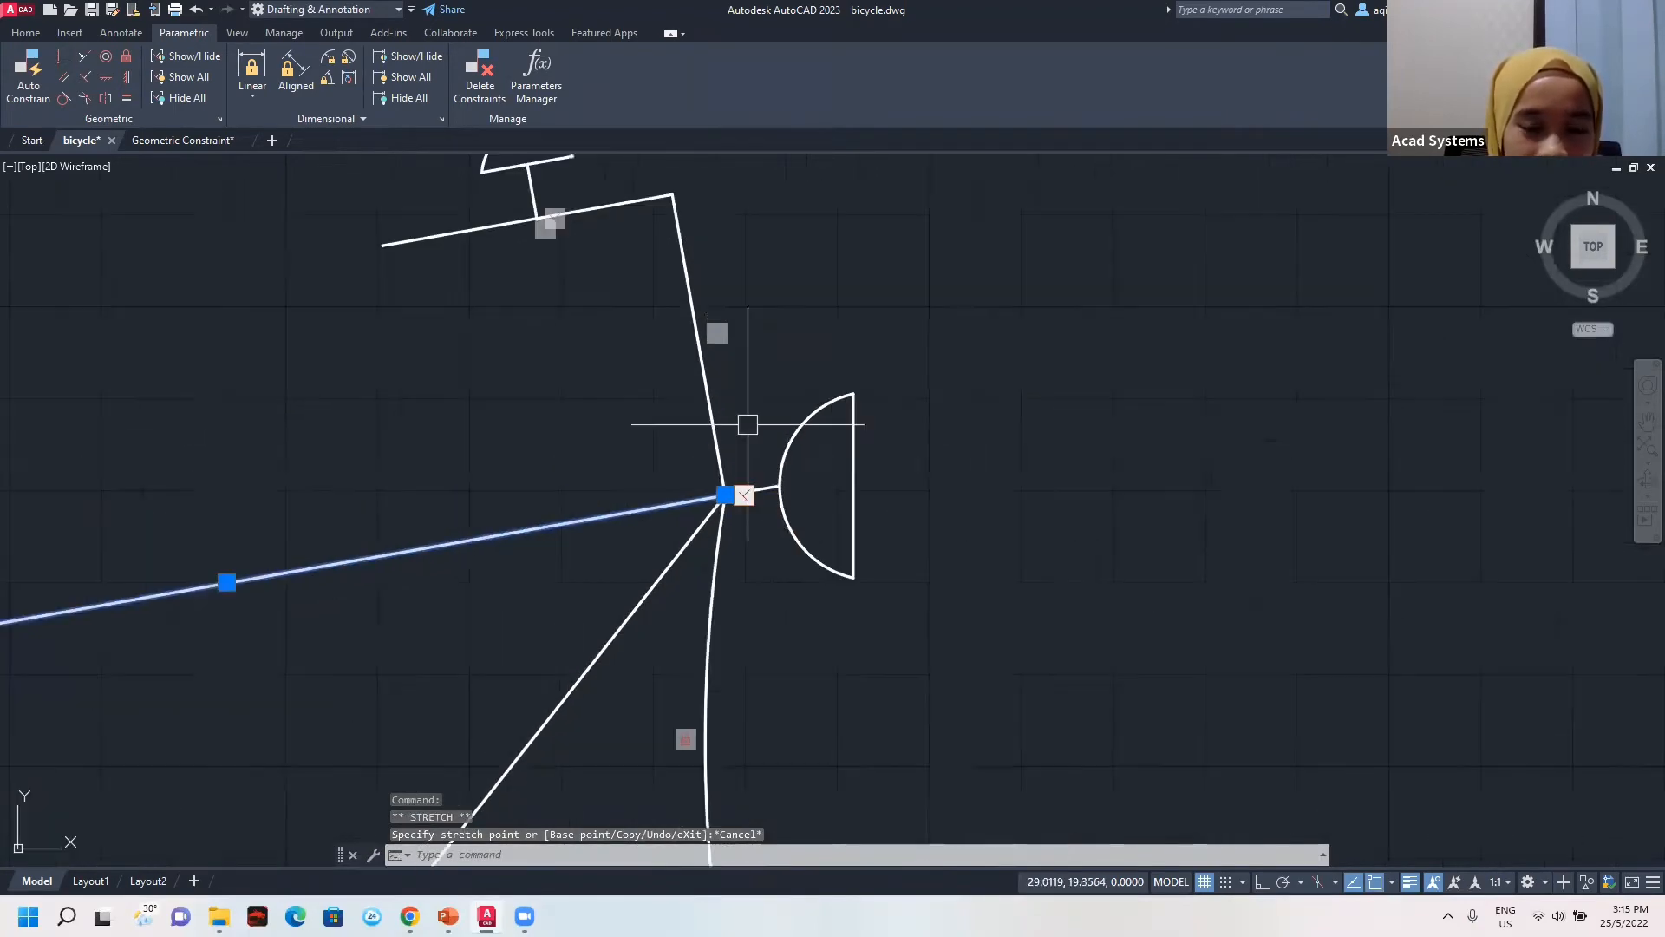
pyautogui.press('Escape')
# Apply a Fix constraint to the short headlight line's endpoint where it meets the fork and top tube.
pyautogui.click(126, 57)
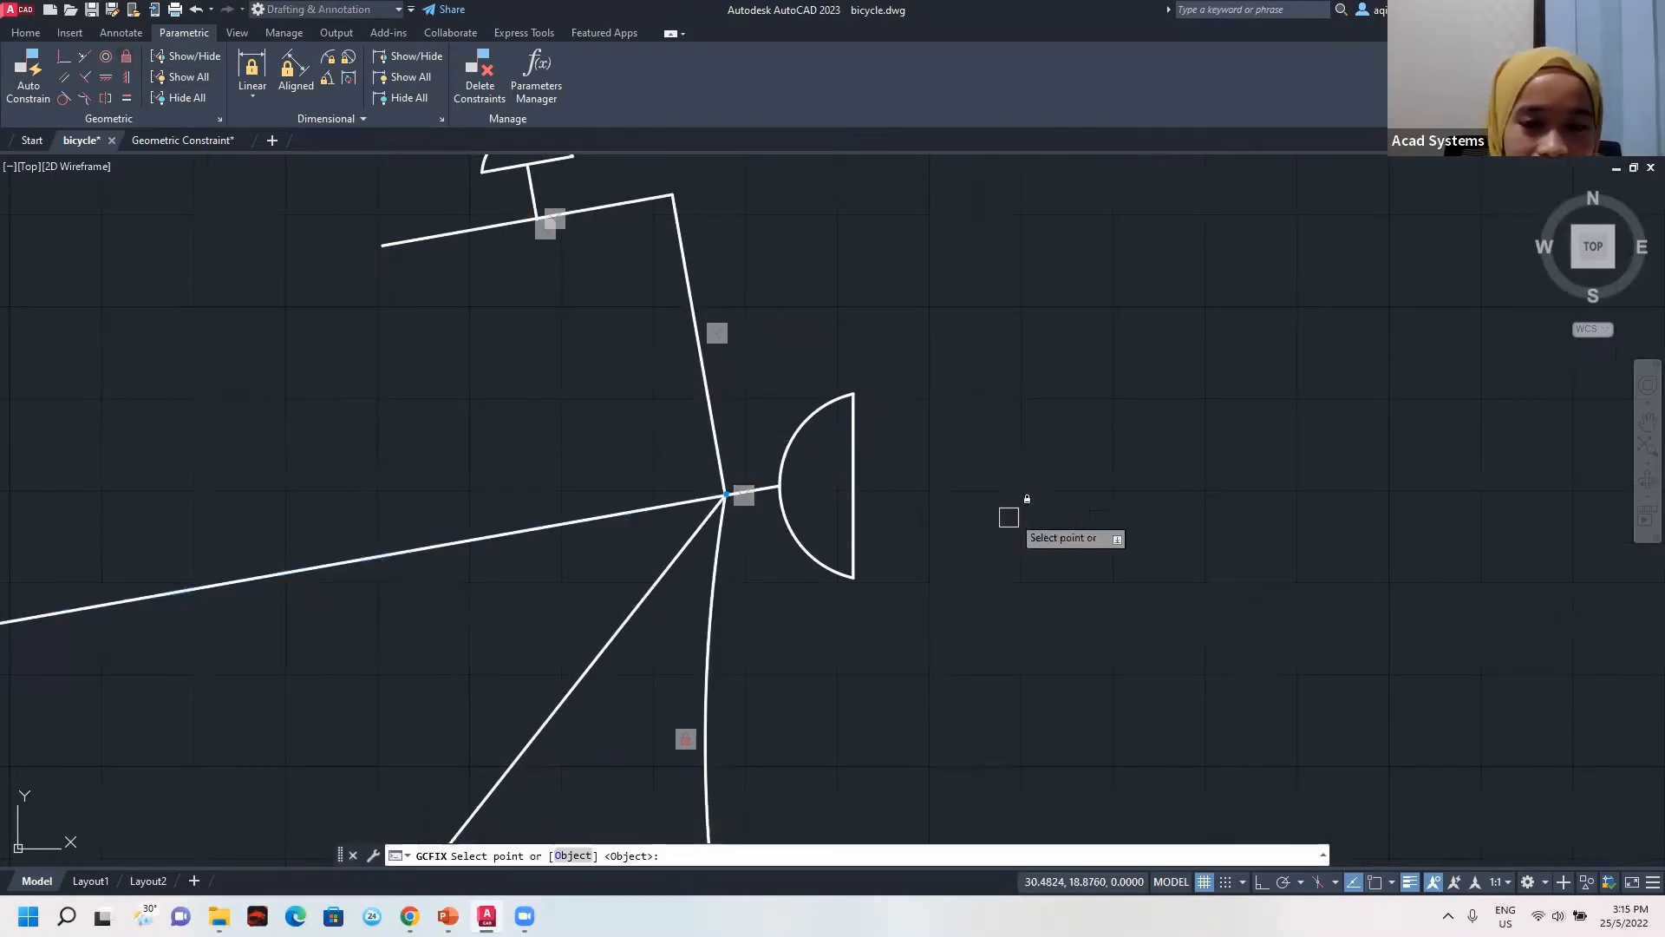
pyautogui.click(727, 495)
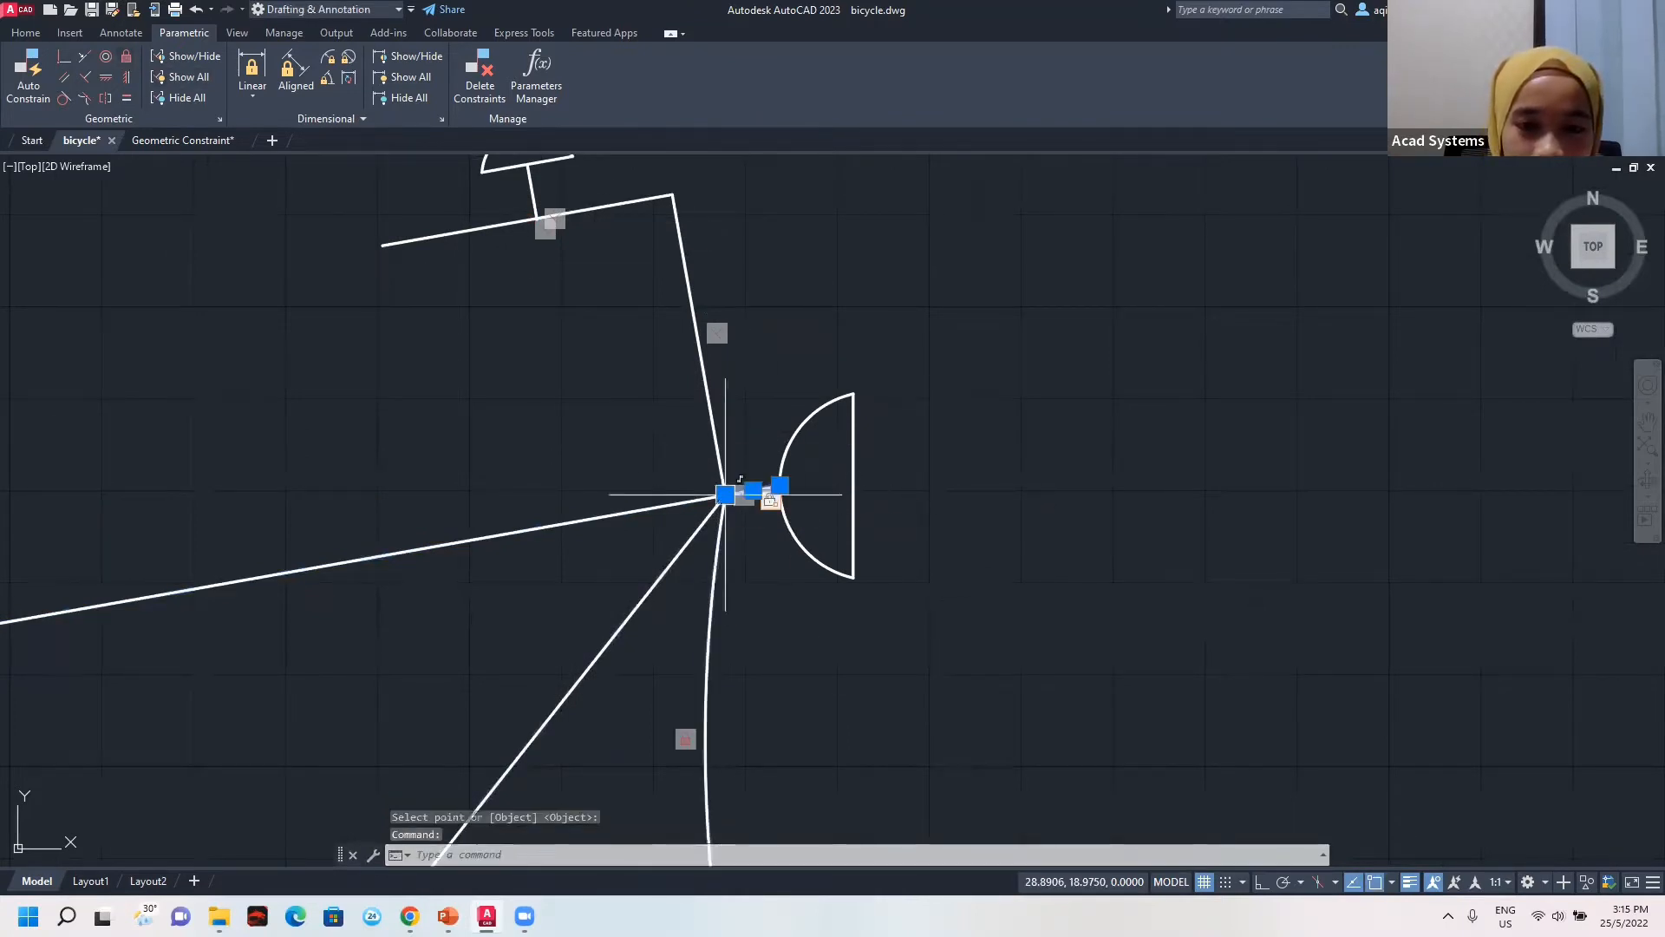
pyautogui.press('Escape')
# Test the top tube's front endpoint against the newly fixed headlight line point and cancel the stretch.
pyautogui.click(724, 496)
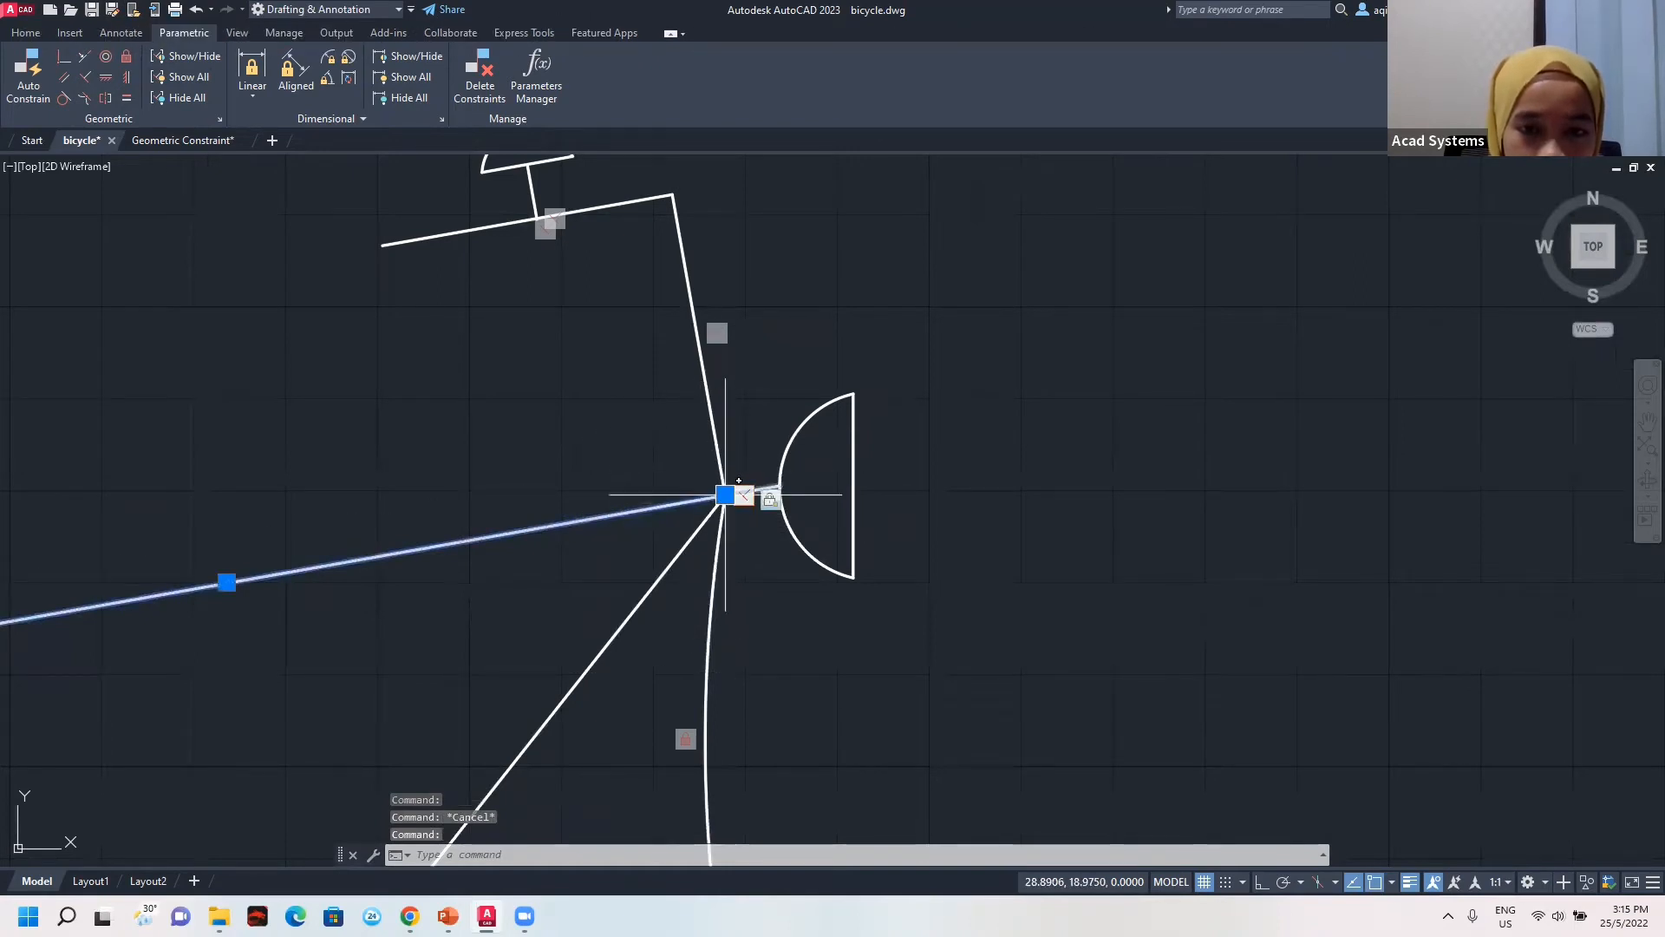
pyautogui.click(725, 495)
pyautogui.press('Escape')
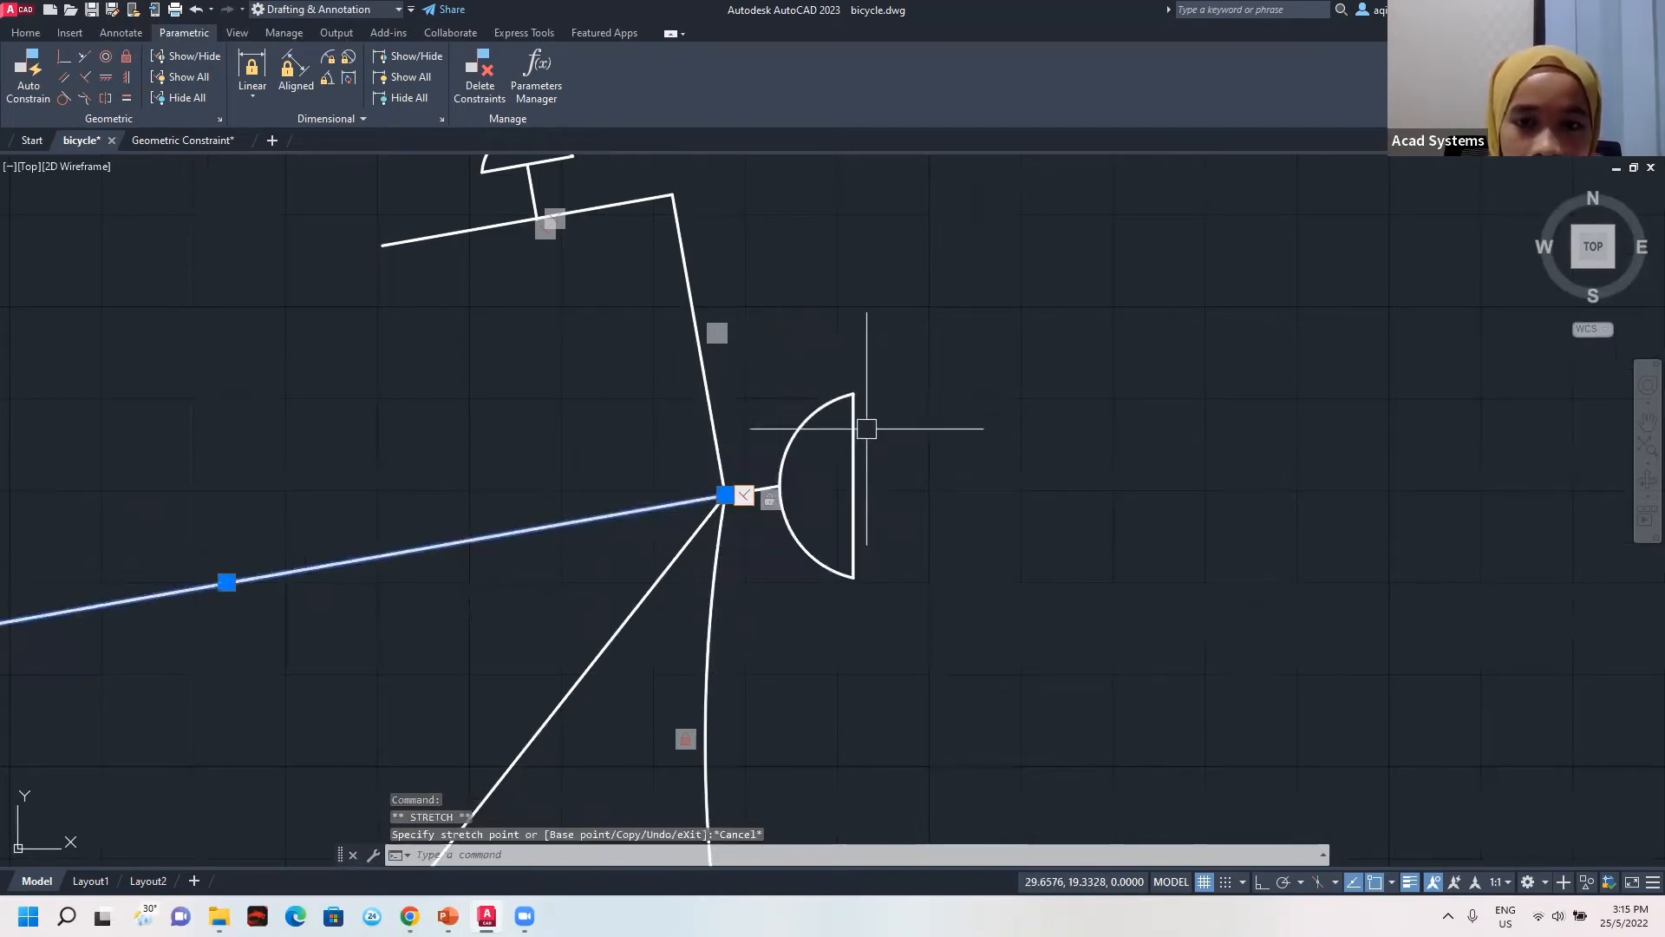
pyautogui.scroll(-2, 868, 427)
pyautogui.press('Escape')
# Stretch the top tube's rear endpoint away from the frame joint below the seat.
pyautogui.scroll(2, 874, 435)
pyautogui.scroll(-2, 766, 342)
pyautogui.scroll(2, 637, 401)
pyautogui.scroll(-2, 631, 410)
pyautogui.moveTo(657, 398); pyautogui.dragTo(1013, 331, button='middle')
pyautogui.moveTo(645, 410); pyautogui.dragTo(896, 389, button='middle')
pyautogui.scroll(-2, 748, 400)
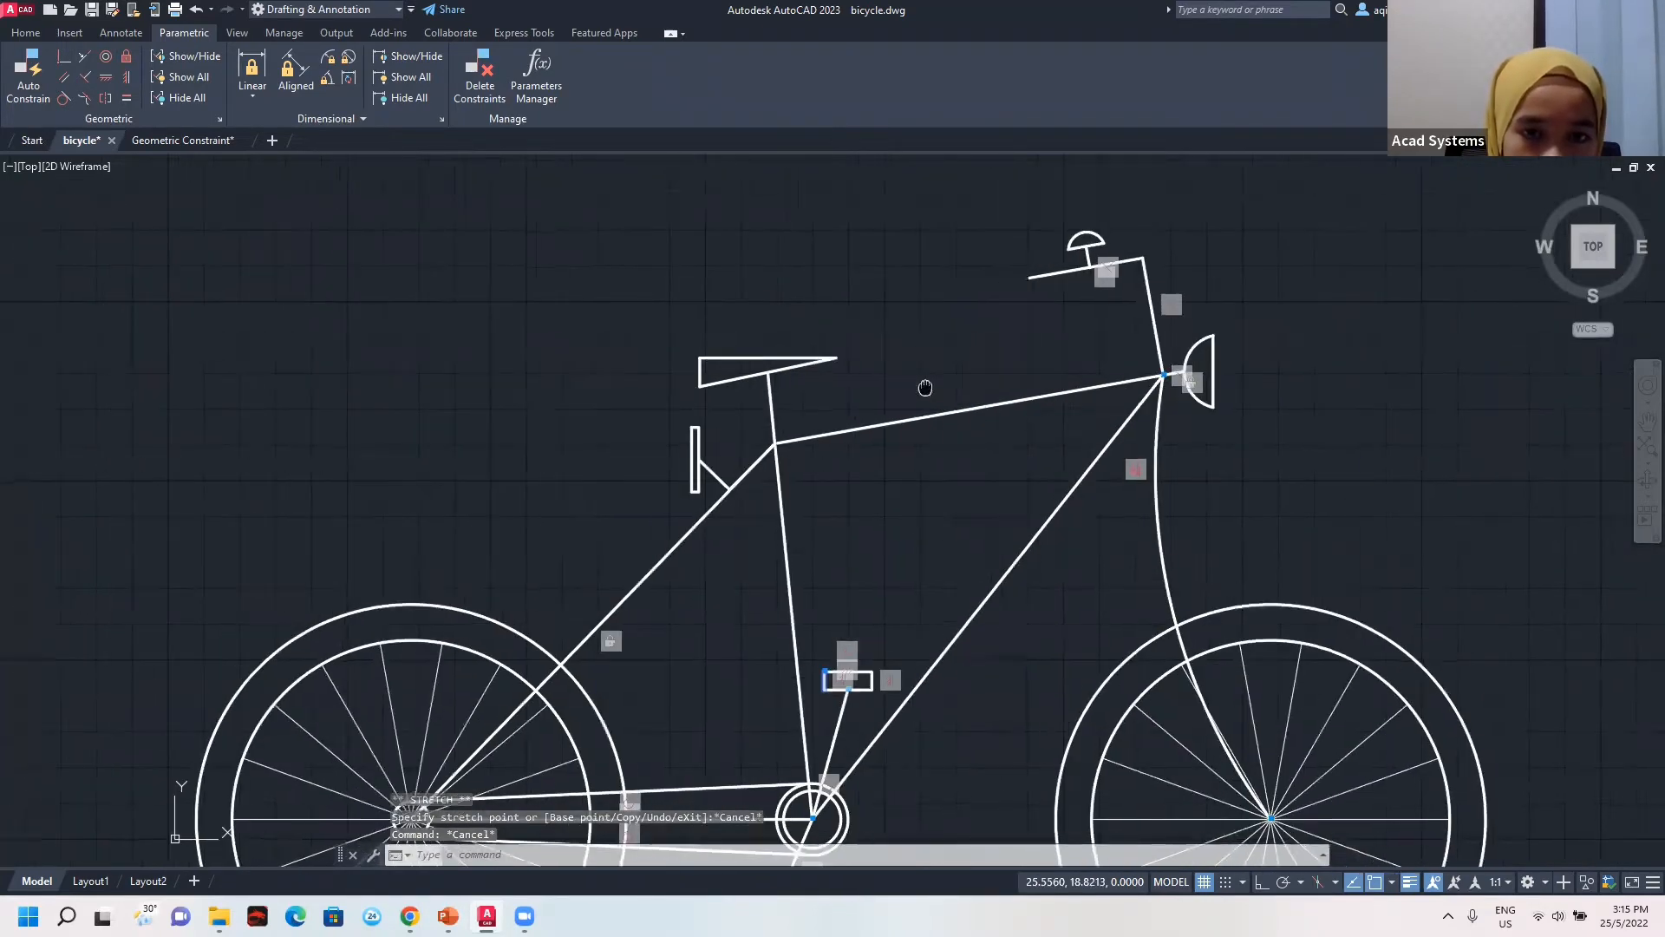
pyautogui.scroll(4, 855, 461)
pyautogui.moveTo(758, 382); pyautogui.dragTo(762, 439, button='middle')
pyautogui.click(763, 473)
pyautogui.click(746, 476)
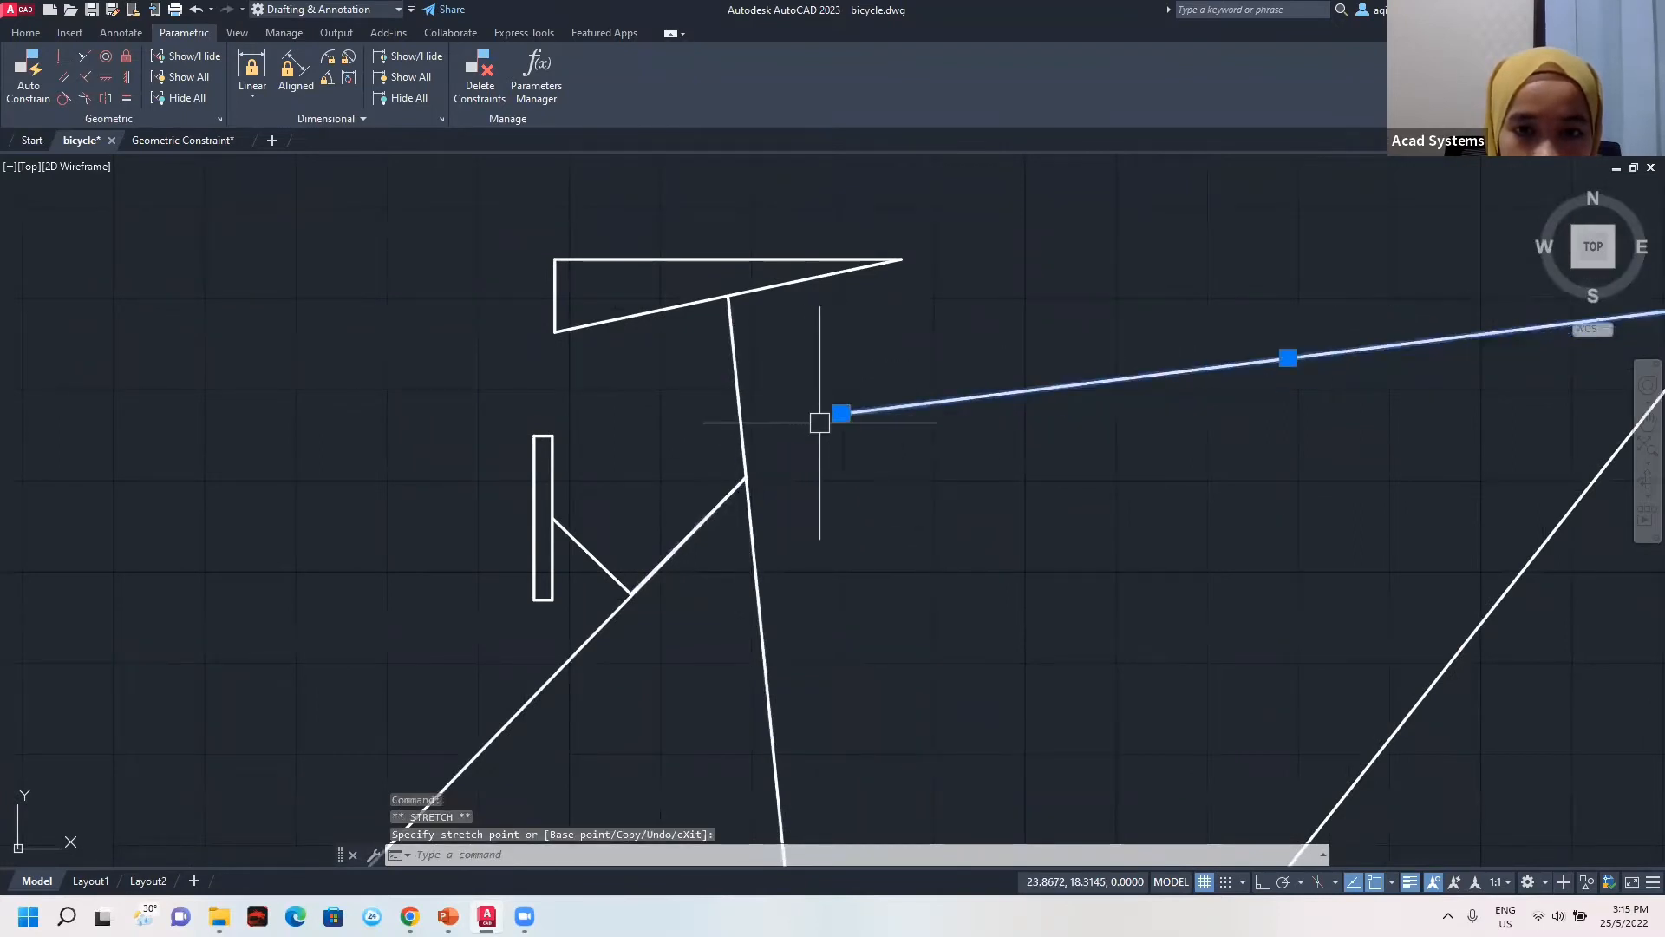
# Apply a Coincident constraint between the top tube's rear endpoint and the frame joint below the seat.
pyautogui.click(60, 55)
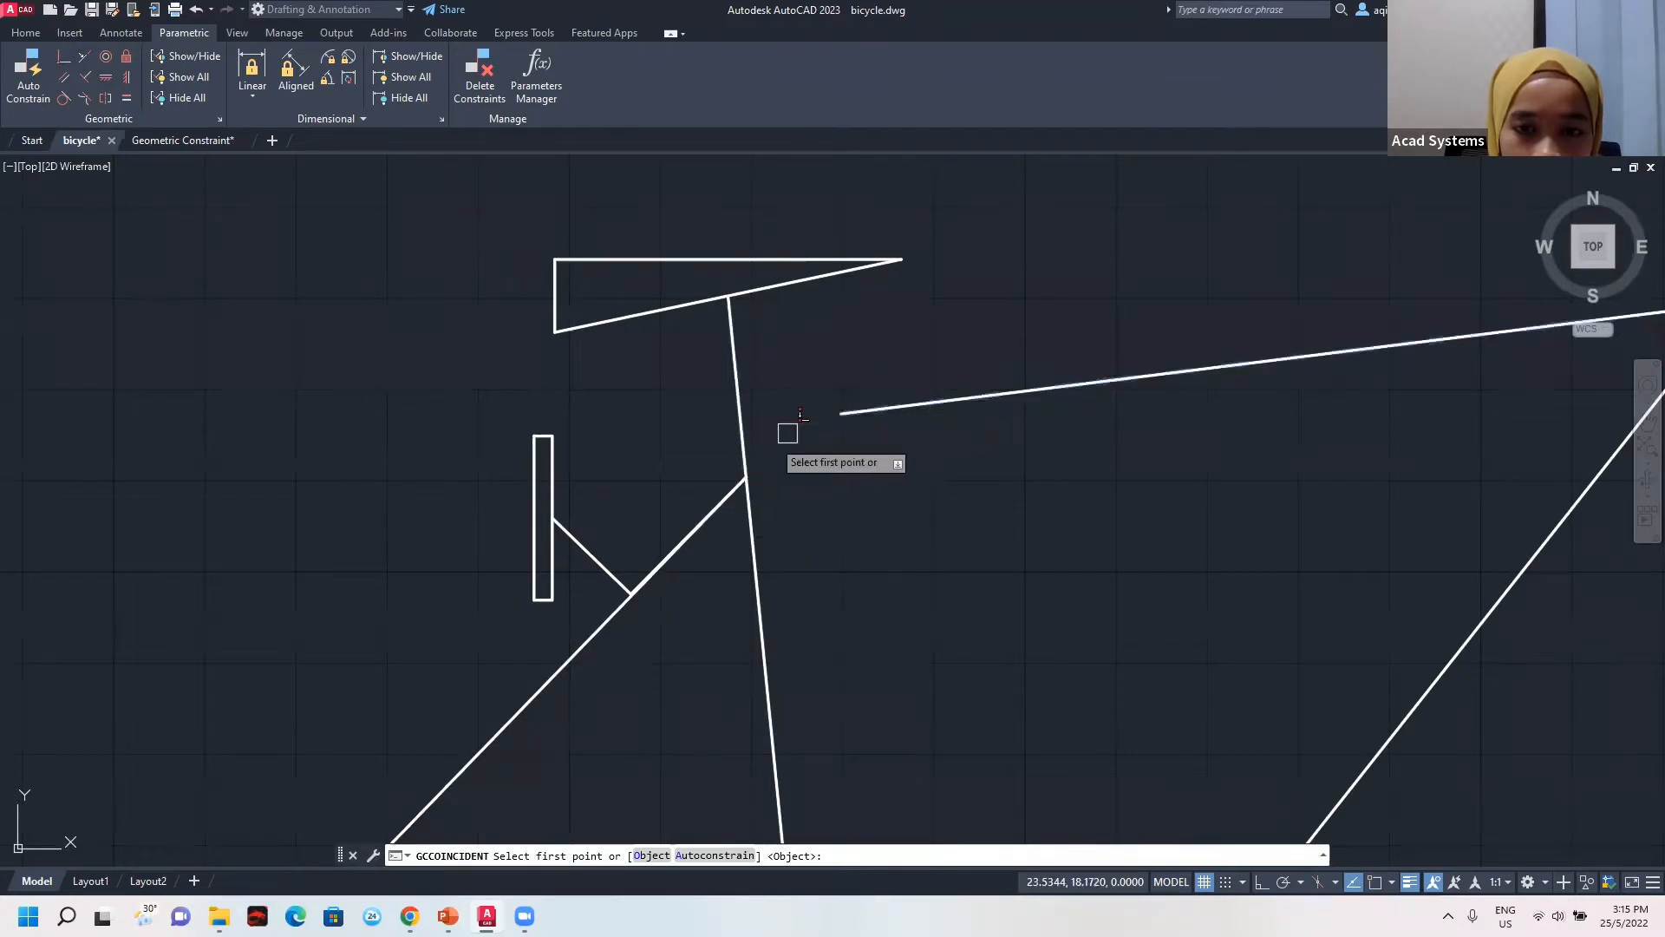
pyautogui.click(841, 414)
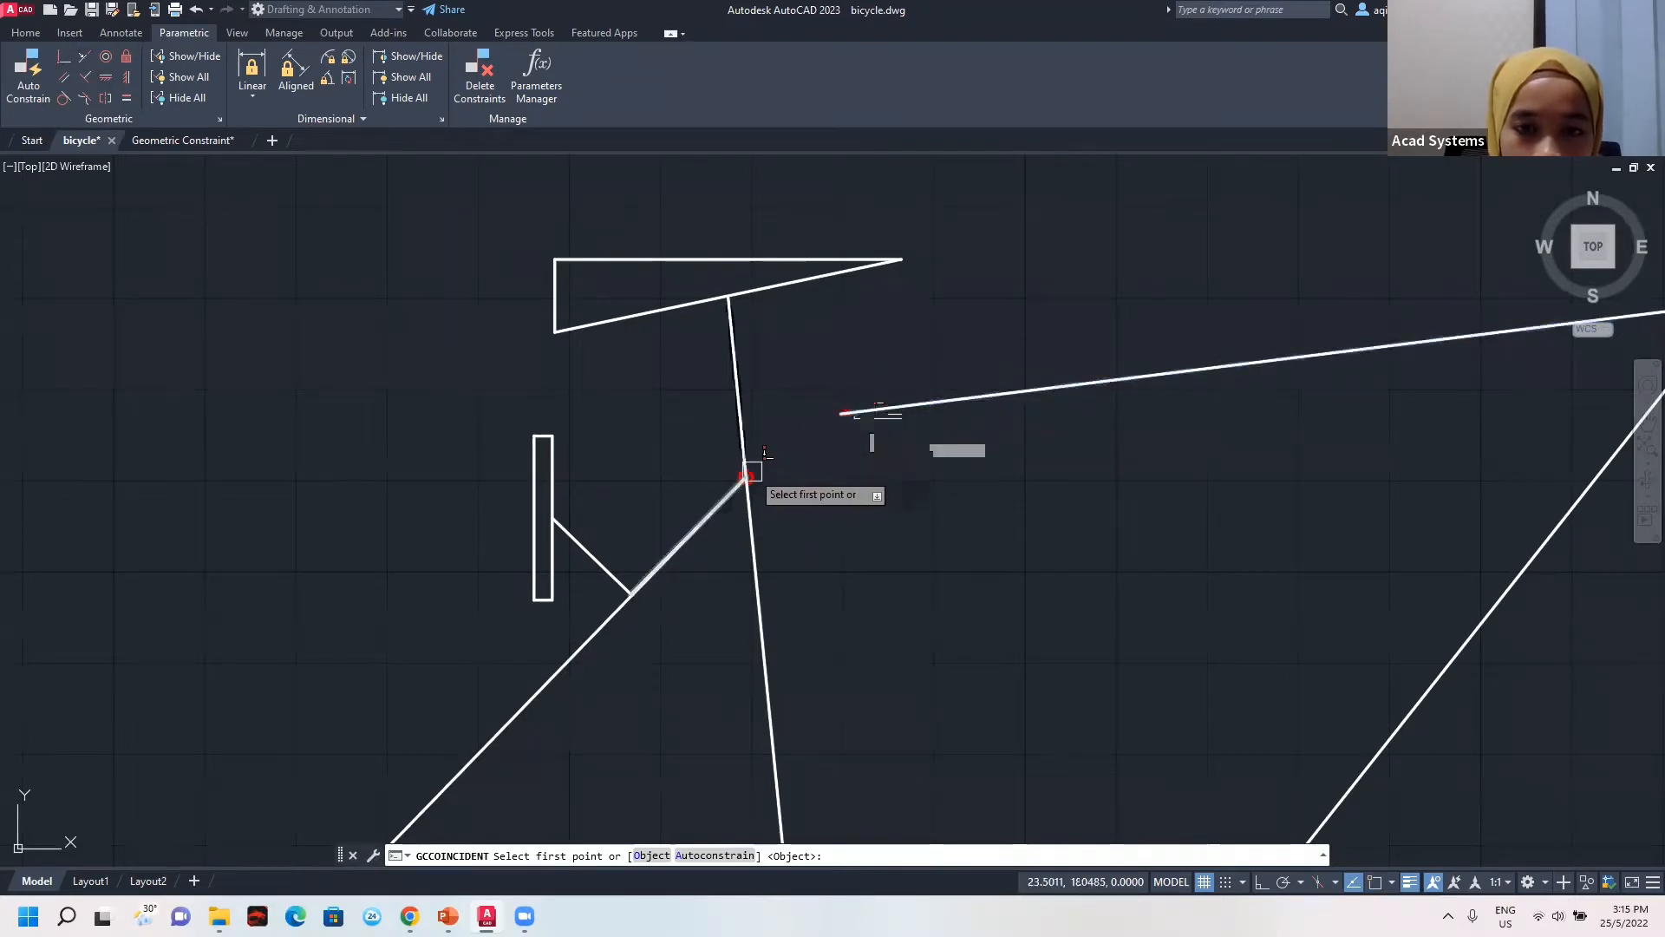
pyautogui.click(843, 413)
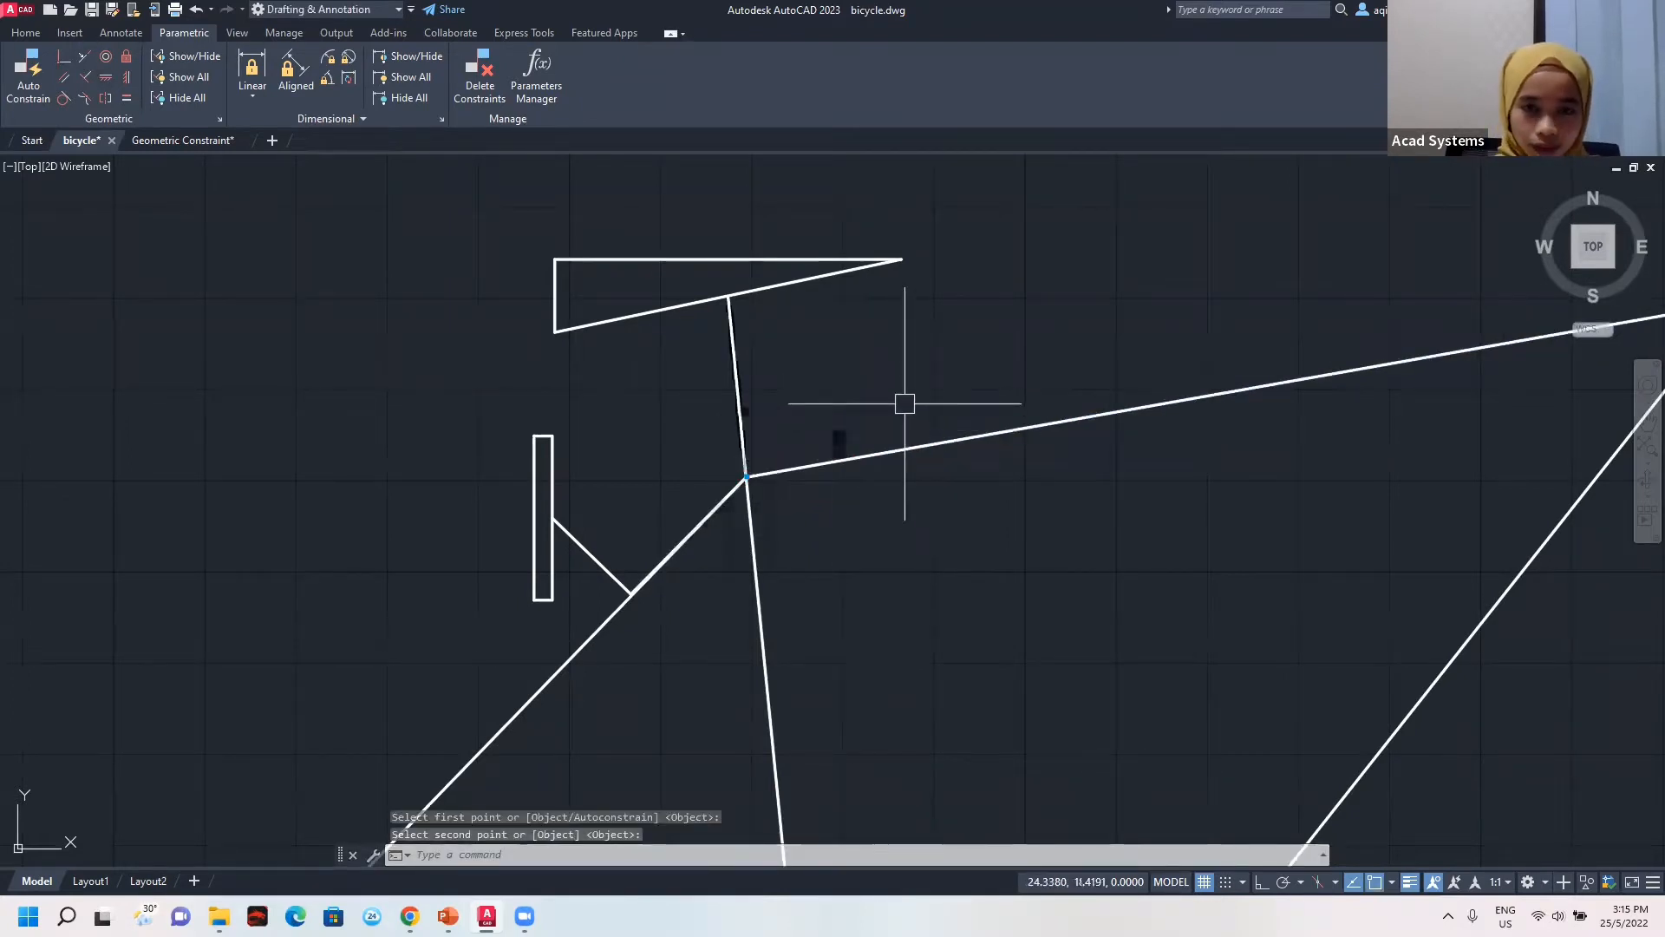
# Try to stretch the top tube by its rear endpoint at the seat joint and cancel the stretch.
pyautogui.scroll(-4, 905, 407)
pyautogui.moveTo(972, 480); pyautogui.dragTo(940, 420, button='middle')
pyautogui.click(963, 340)
pyautogui.click(813, 365)
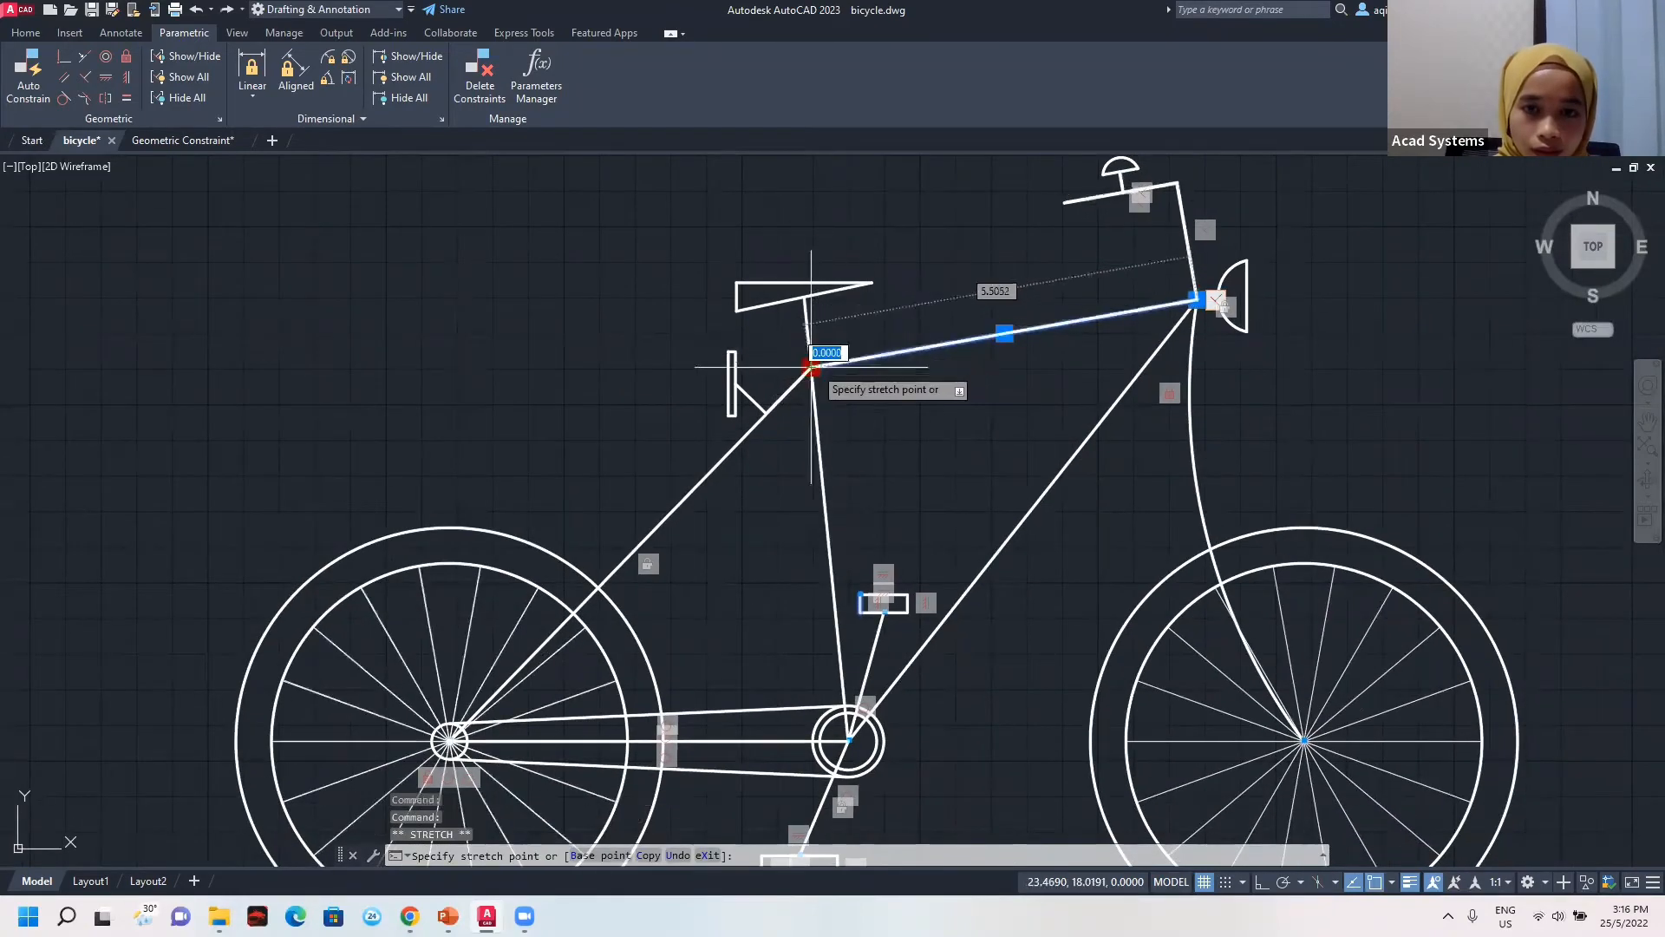
pyautogui.press('Escape')
# Apply a Coincident constraint between the lower endpoint of the short line from the seat joint and the frame end of the rear reflector's bracket.
pyautogui.scroll(-1, 890, 399)
pyautogui.scroll(2, 888, 387)
pyautogui.moveTo(819, 424); pyautogui.dragTo(870, 485, button='middle')
pyautogui.scroll(2, 787, 513)
pyautogui.click(737, 425)
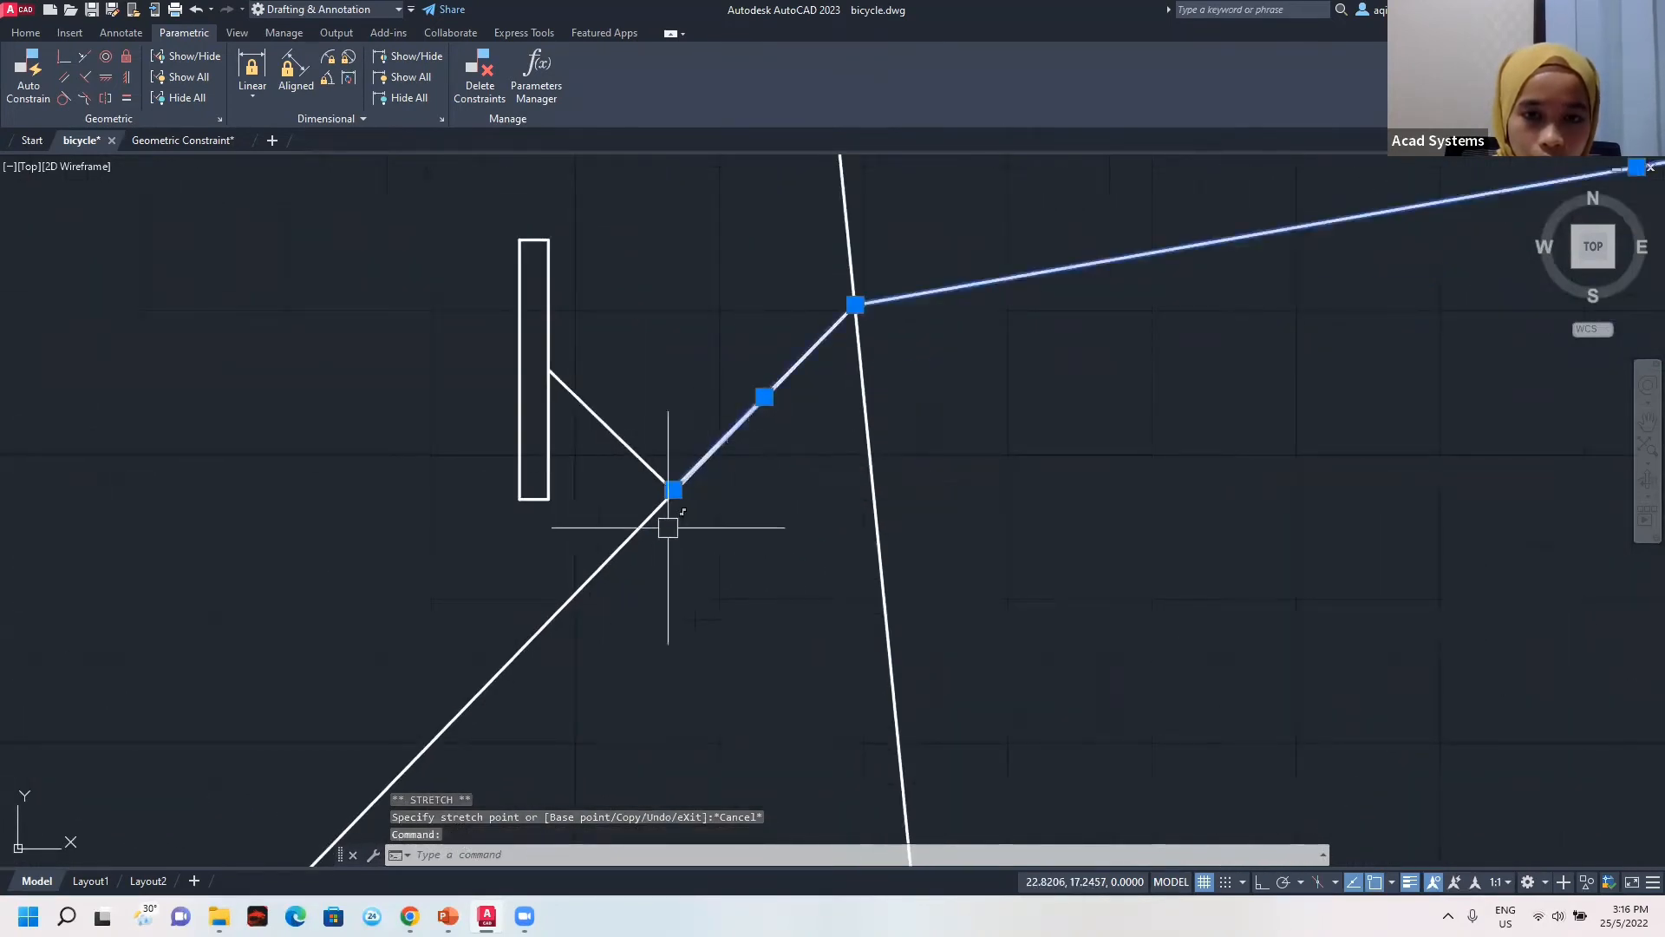
pyautogui.click(630, 539)
pyautogui.press('Escape')
pyautogui.click(645, 528)
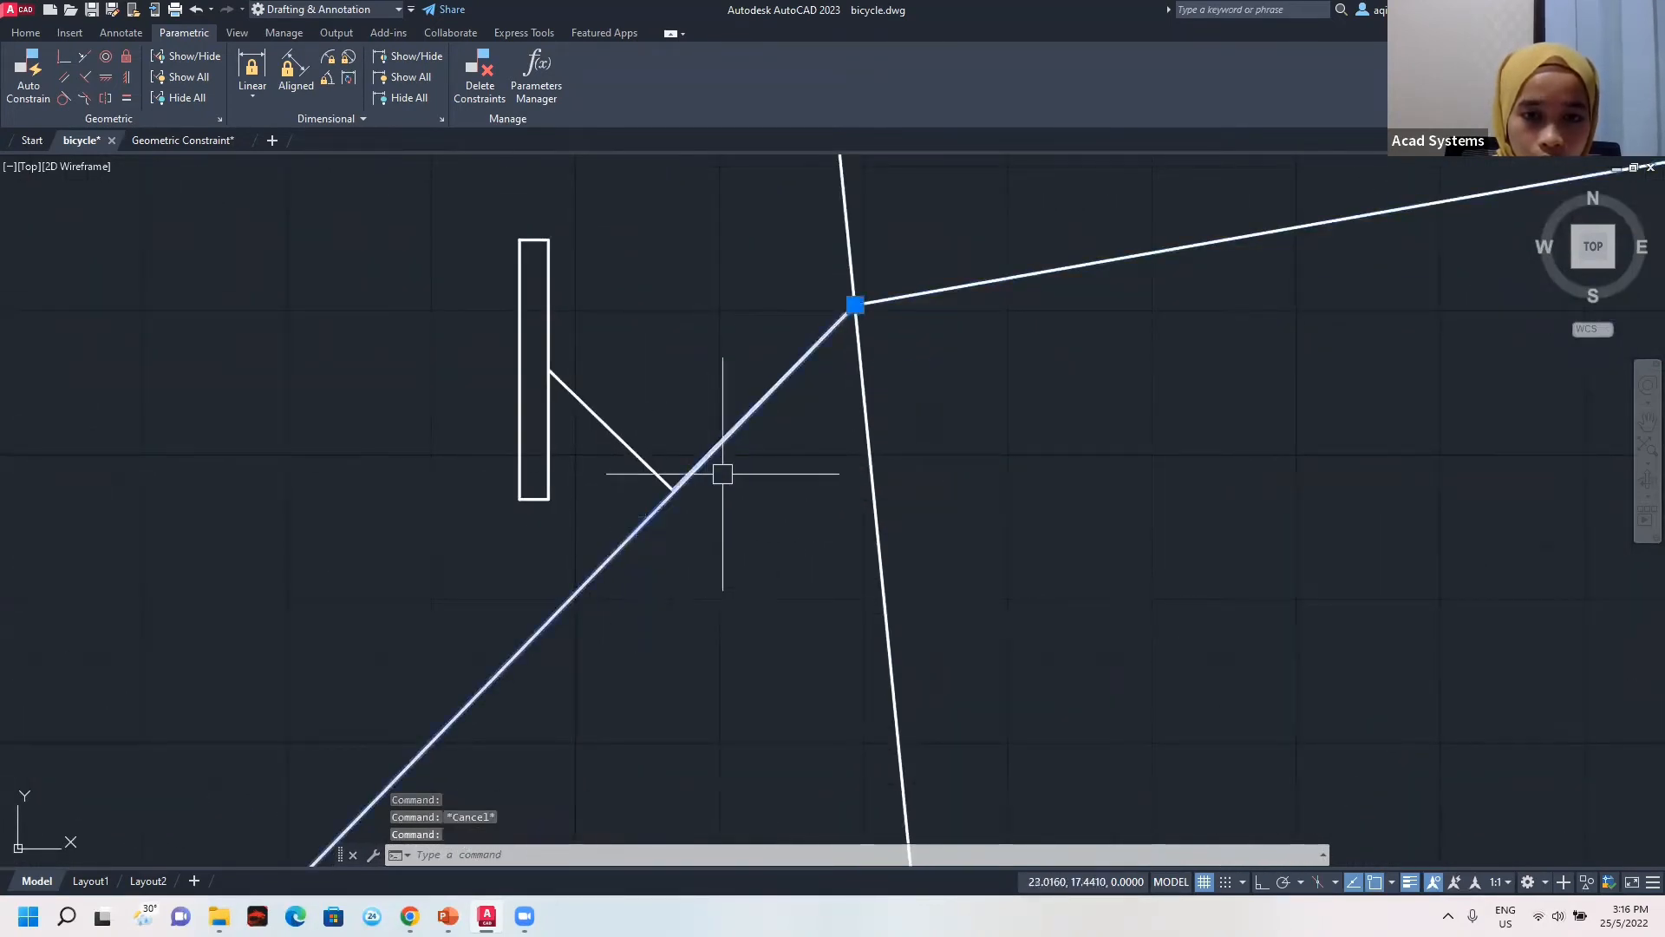
pyautogui.press('Escape')
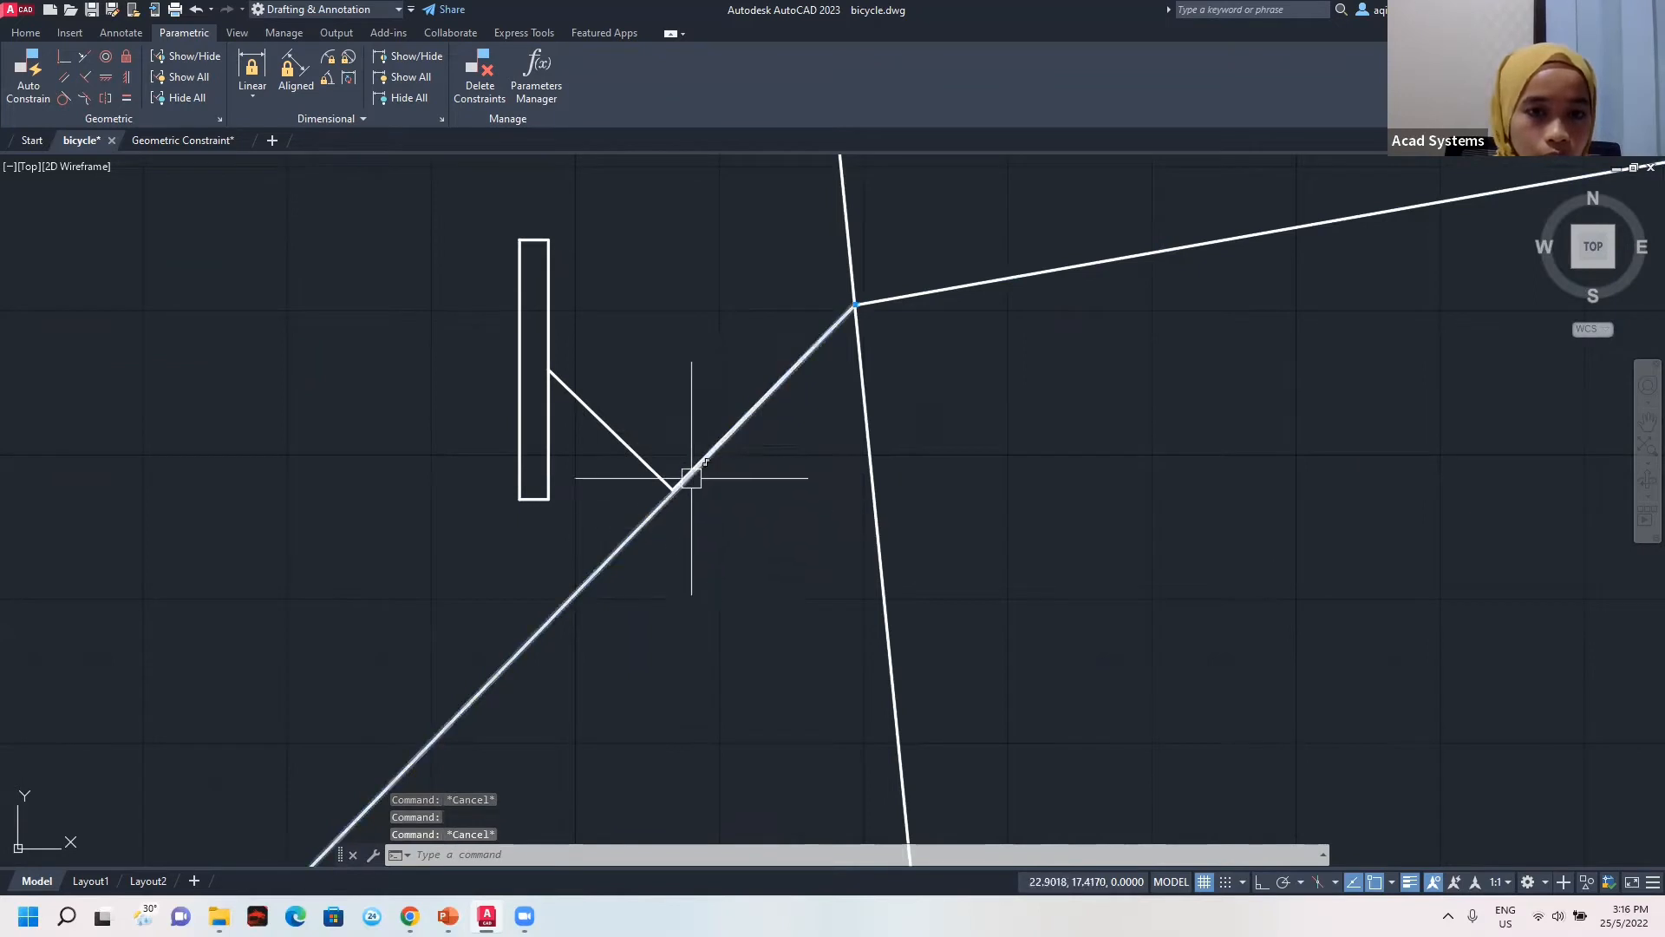
pyautogui.click(65, 59)
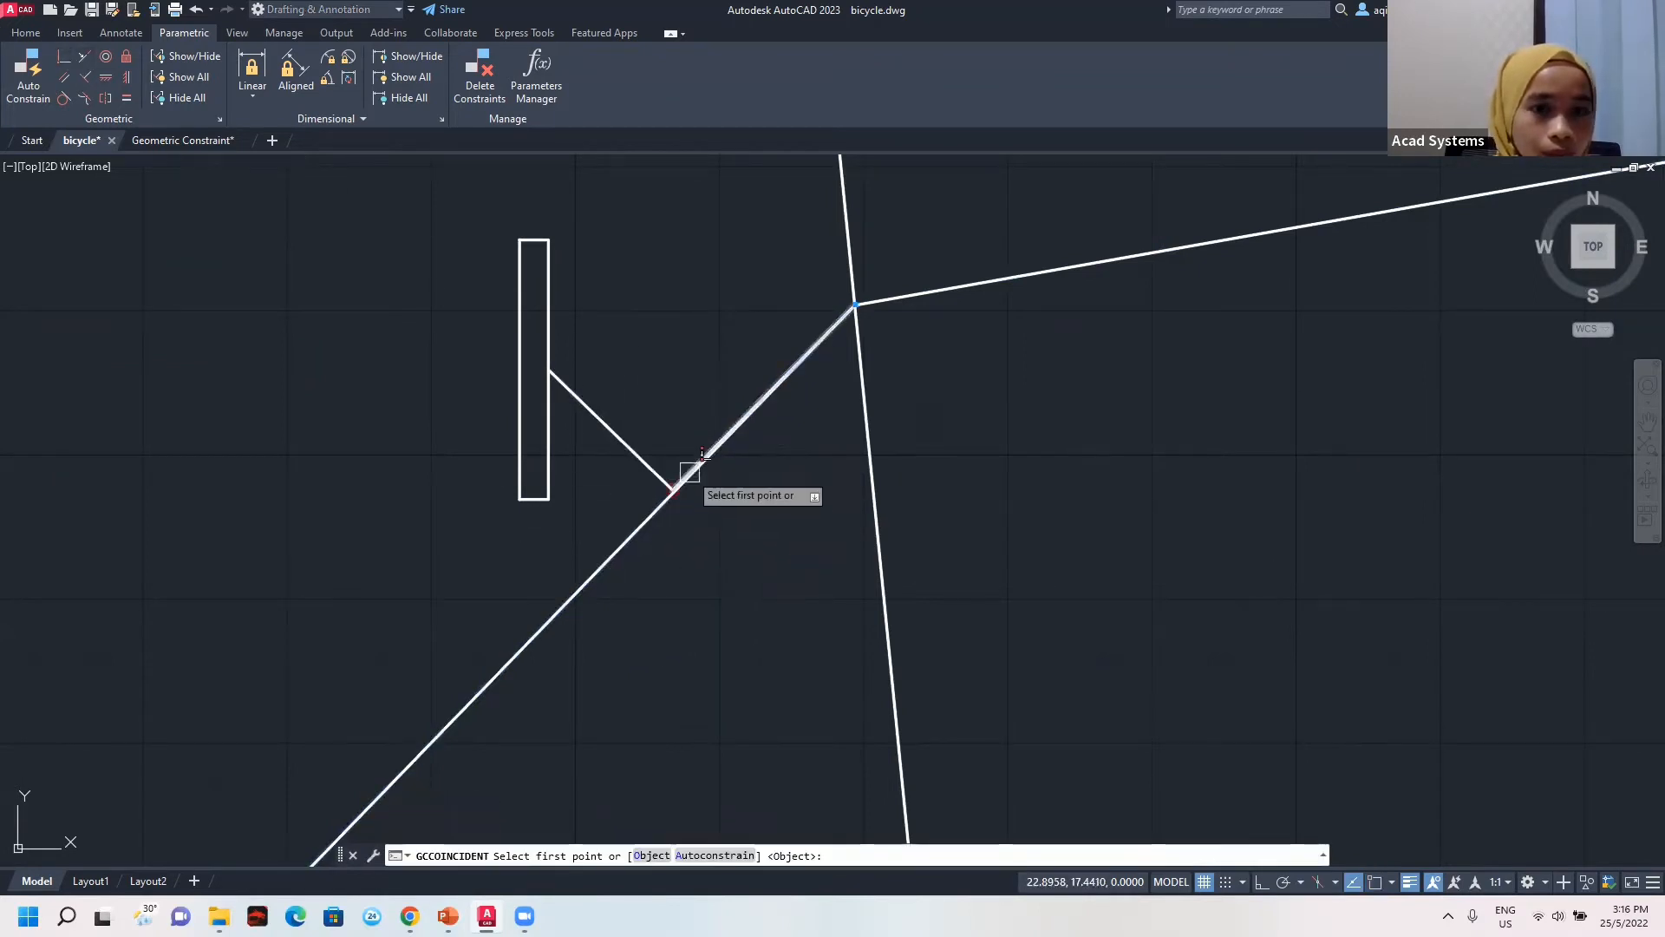
pyautogui.click(691, 473)
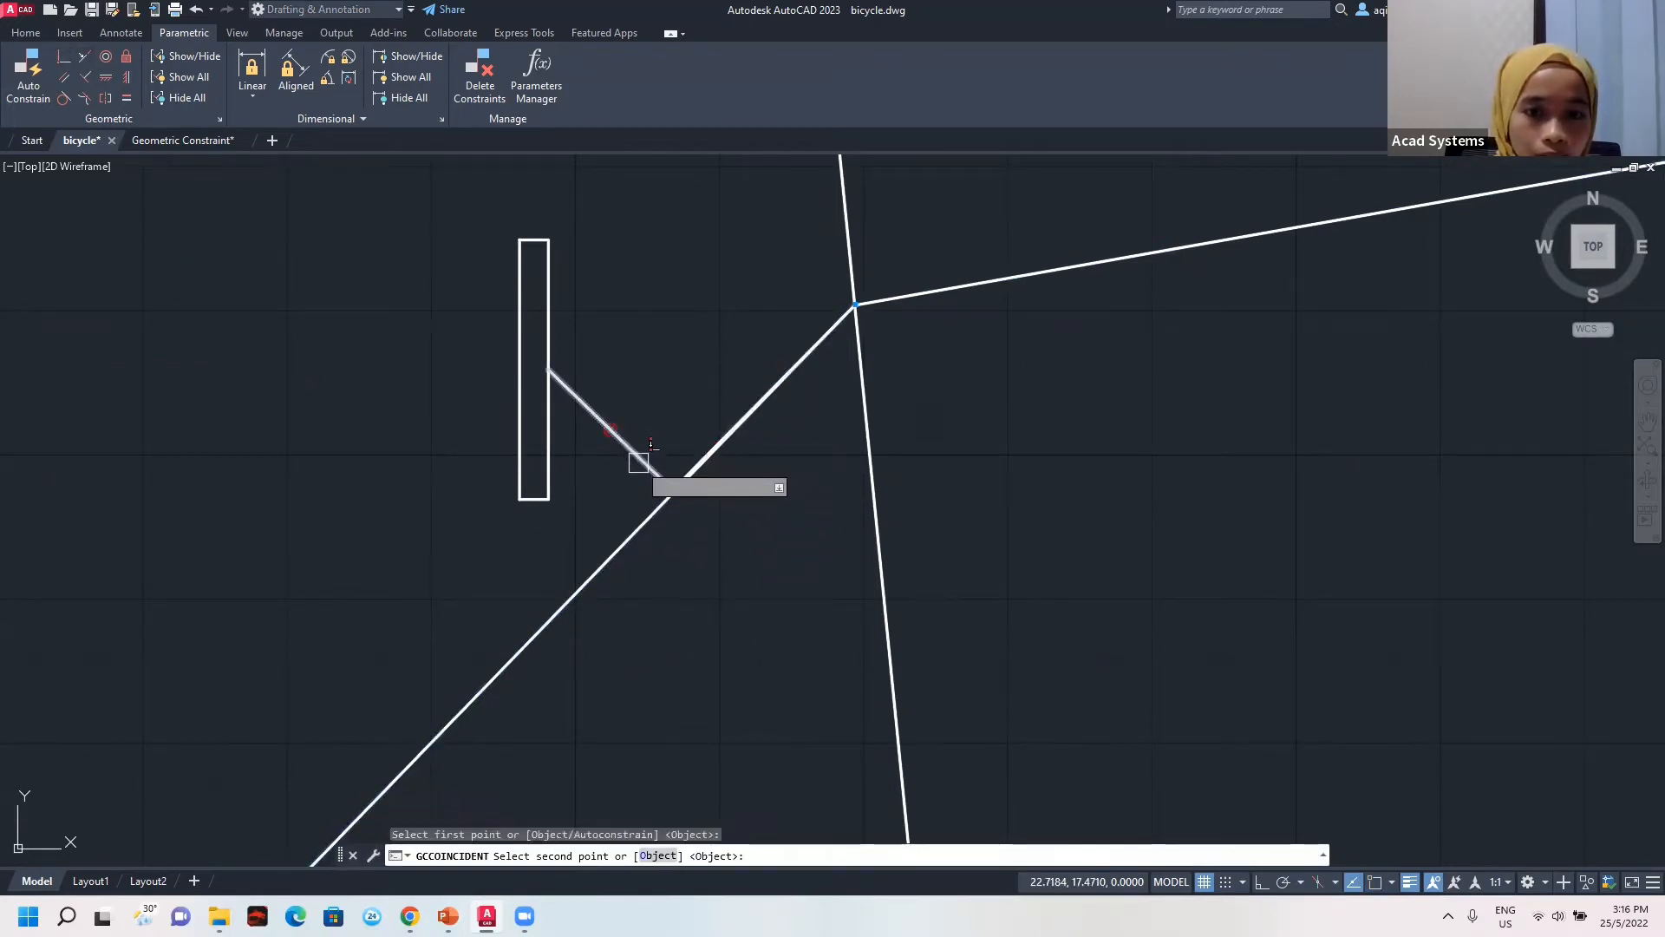
pyautogui.click(656, 470)
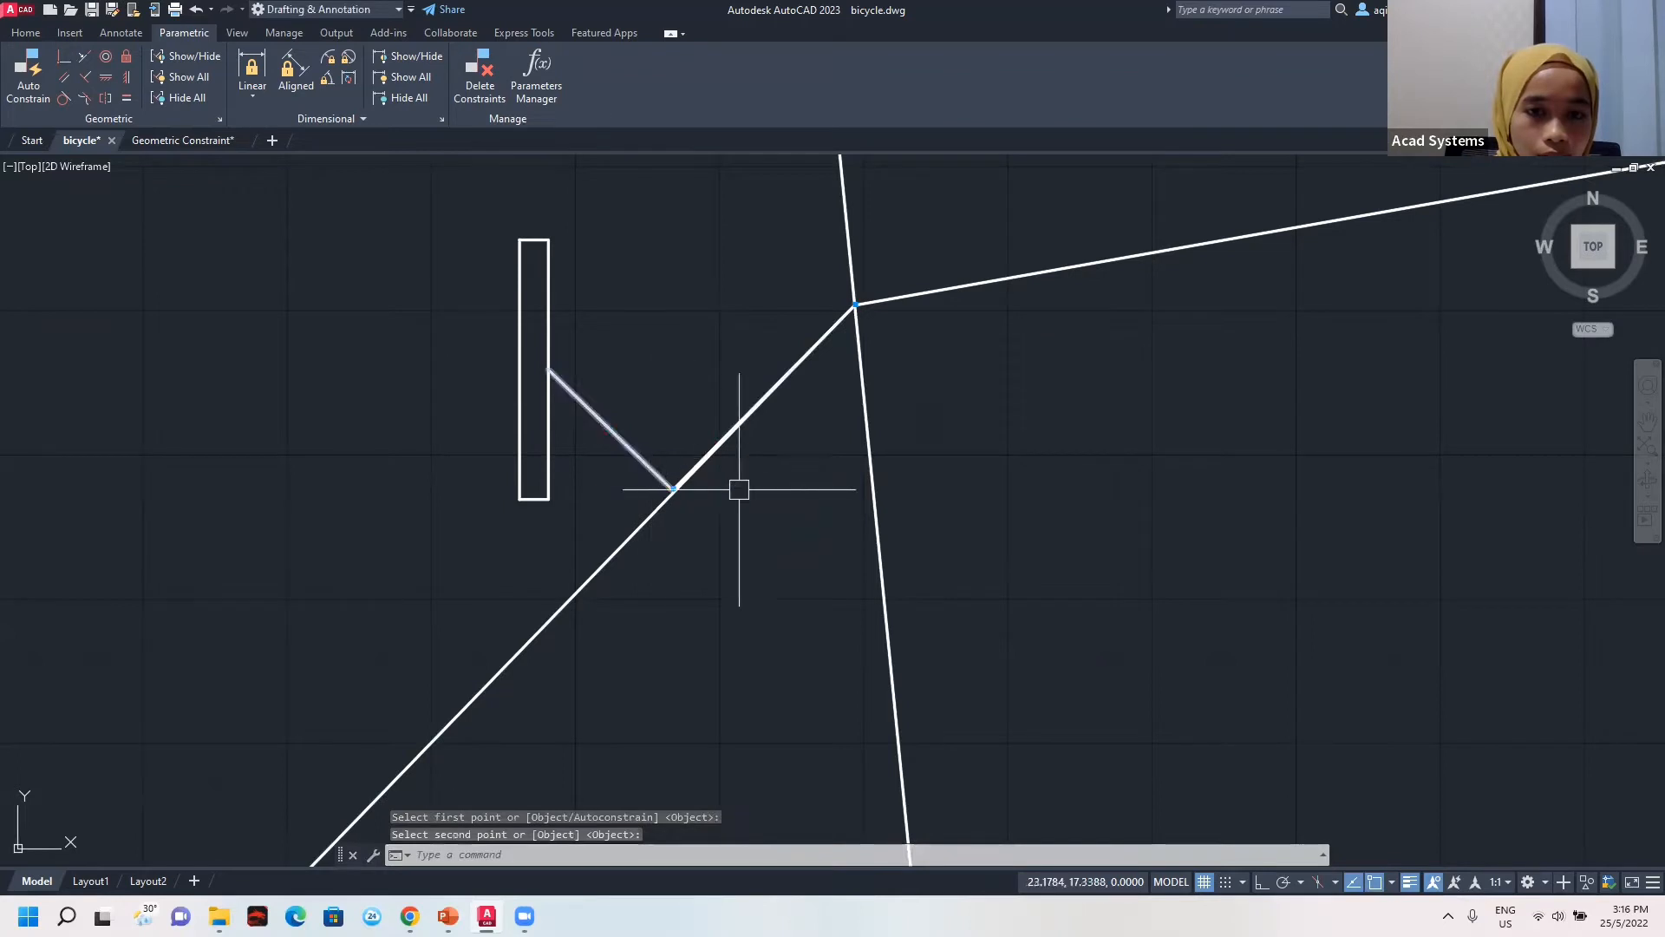
pyautogui.click(70, 63)
pyautogui.click(709, 452)
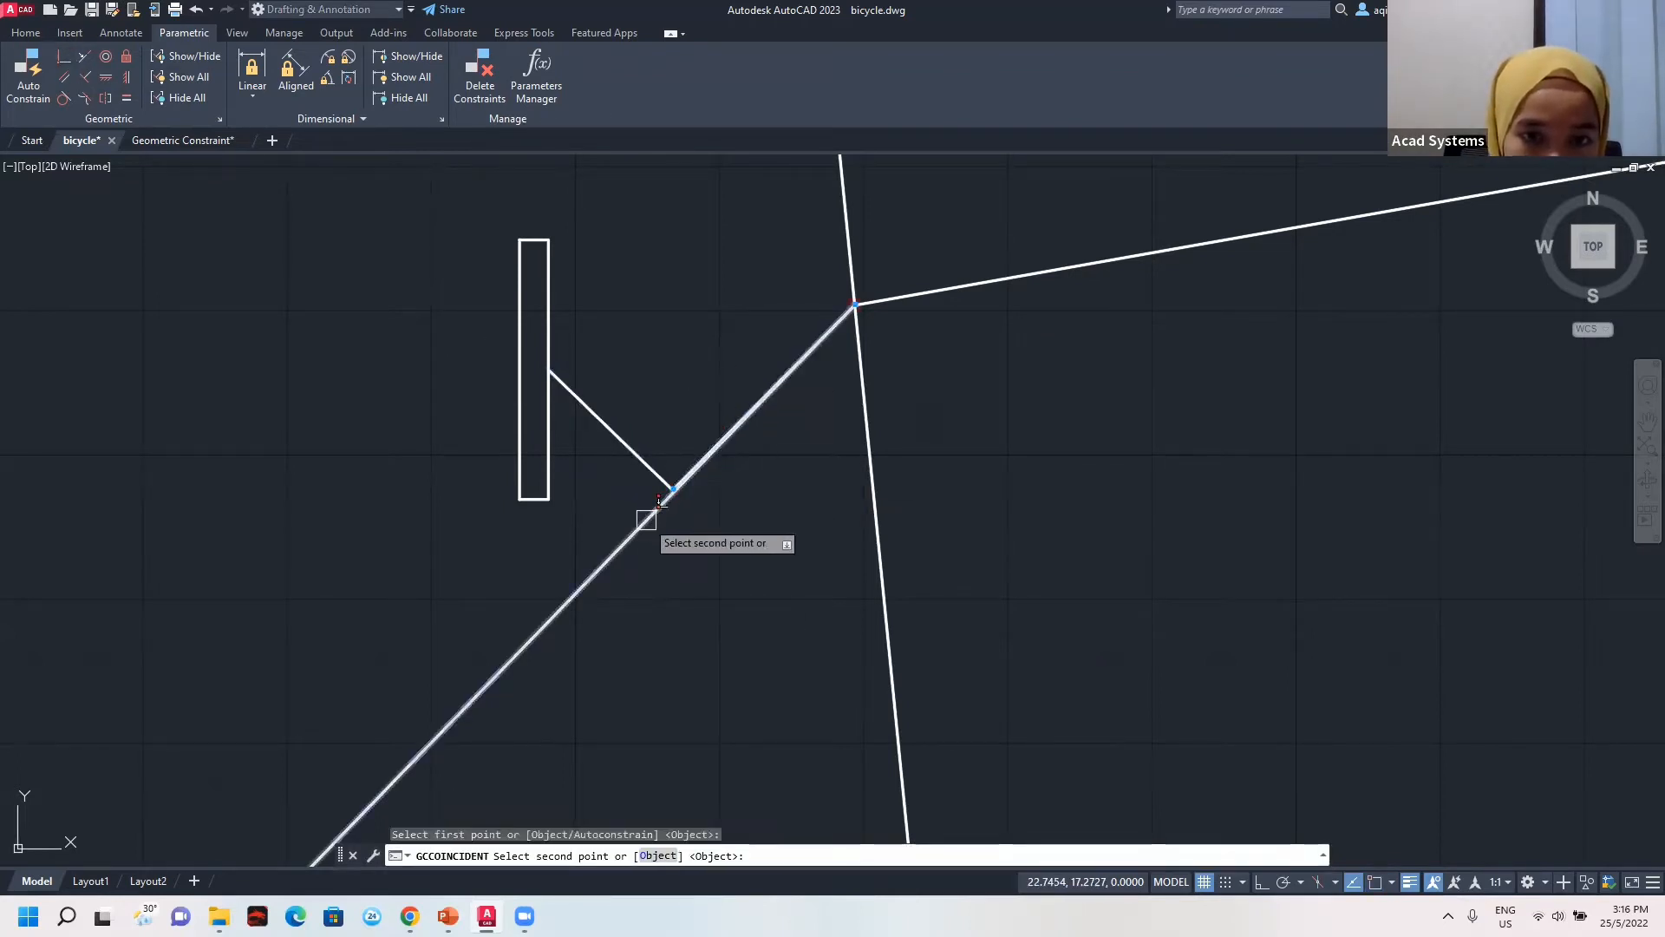
pyautogui.press('Escape')
pyautogui.scroll(-2, 681, 512)
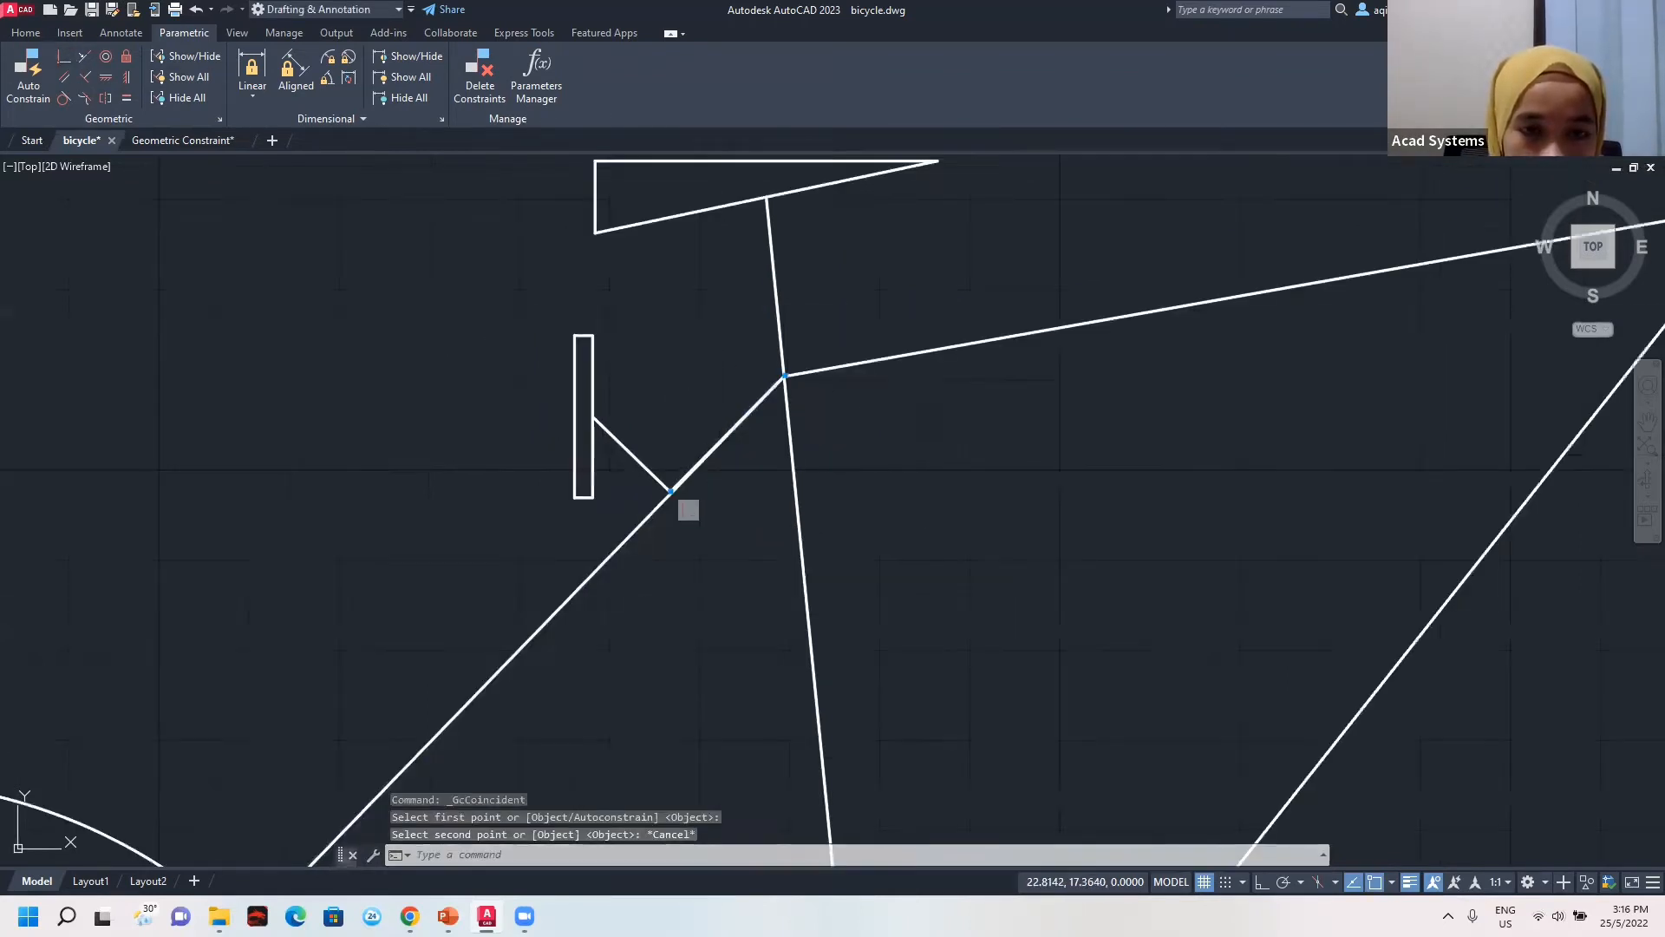
pyautogui.scroll(-6, 646, 431)
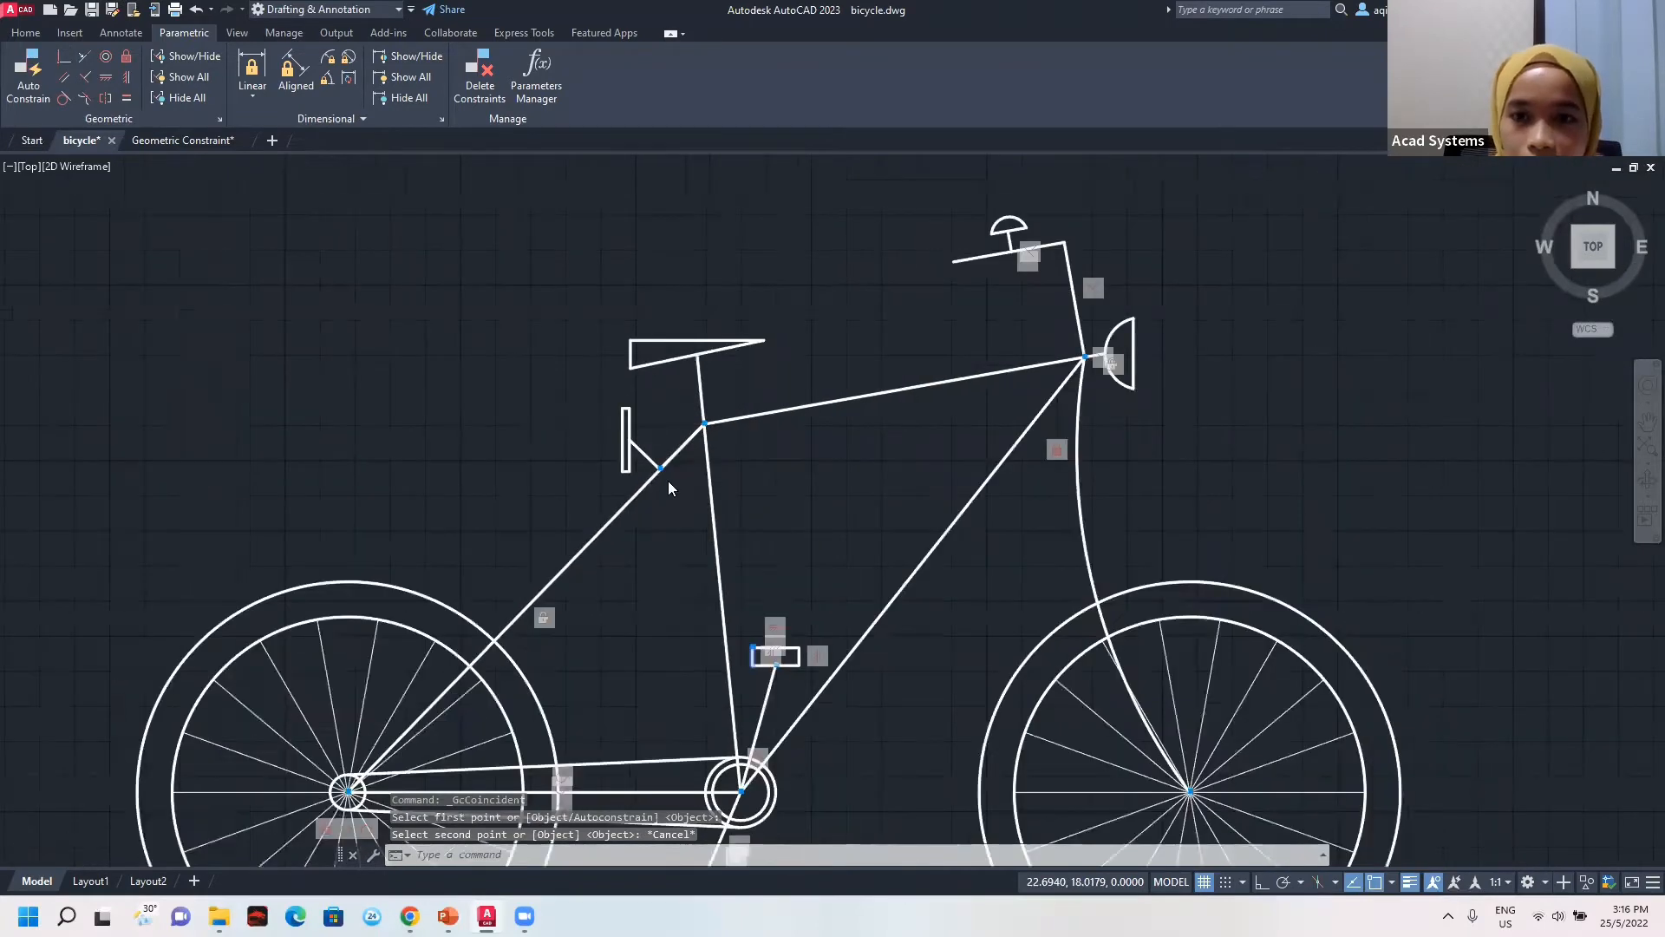
pyautogui.moveTo(667, 479); pyautogui.dragTo(720, 378, button='middle')
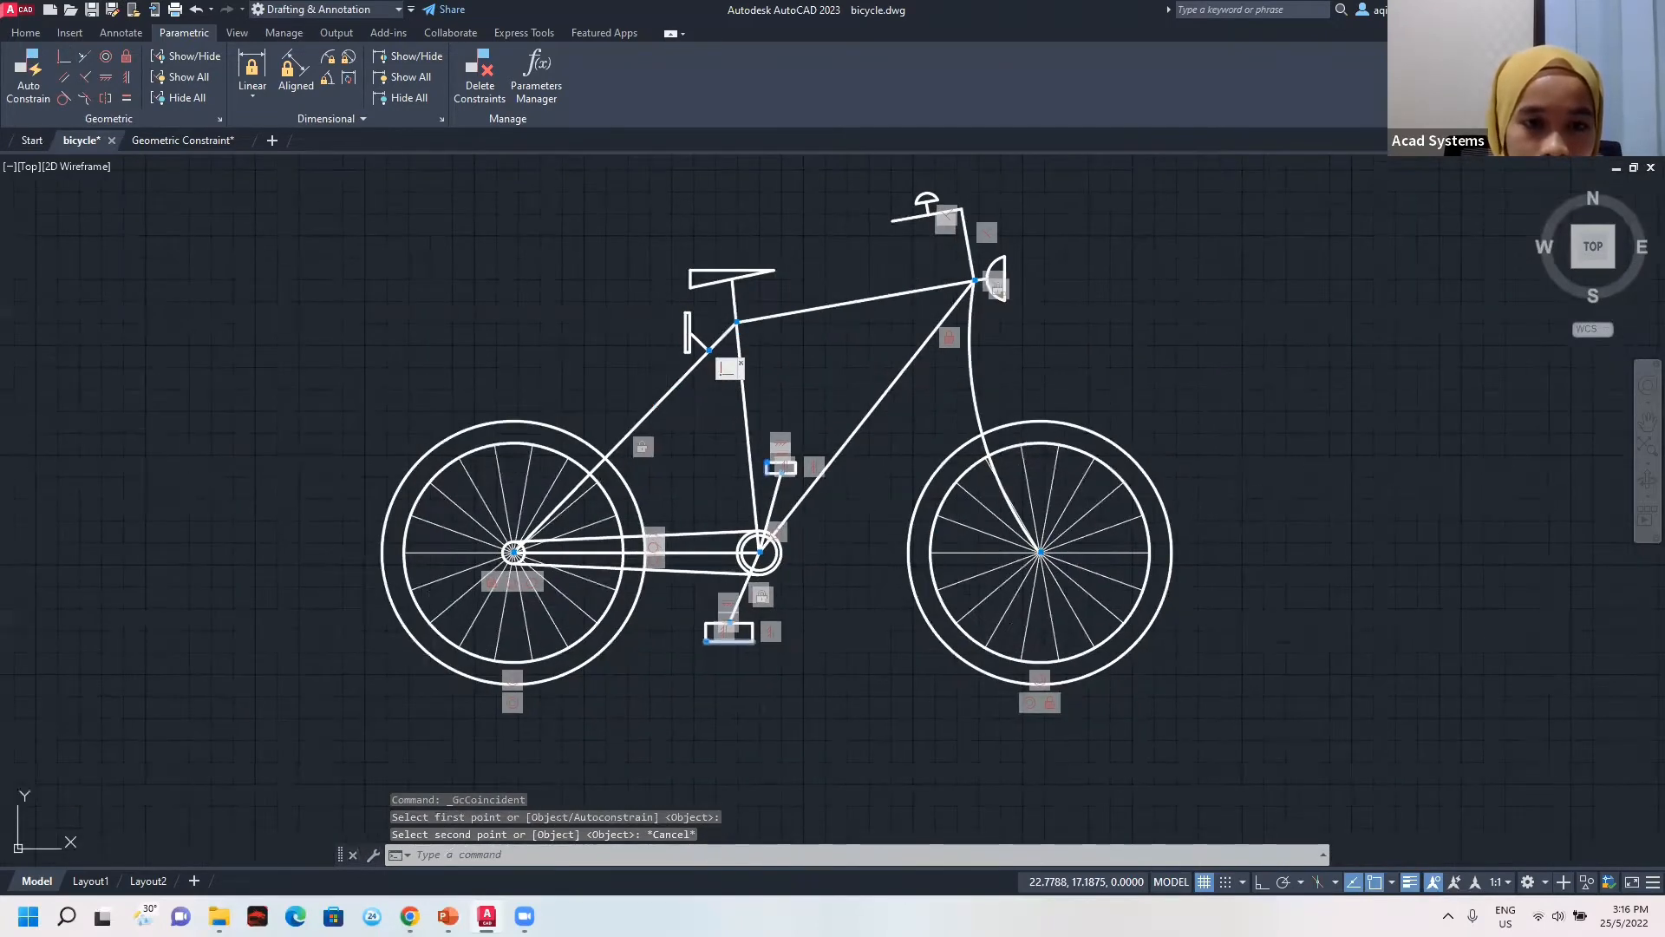
pyautogui.moveTo(659, 316); pyautogui.dragTo(648, 385, button='middle')
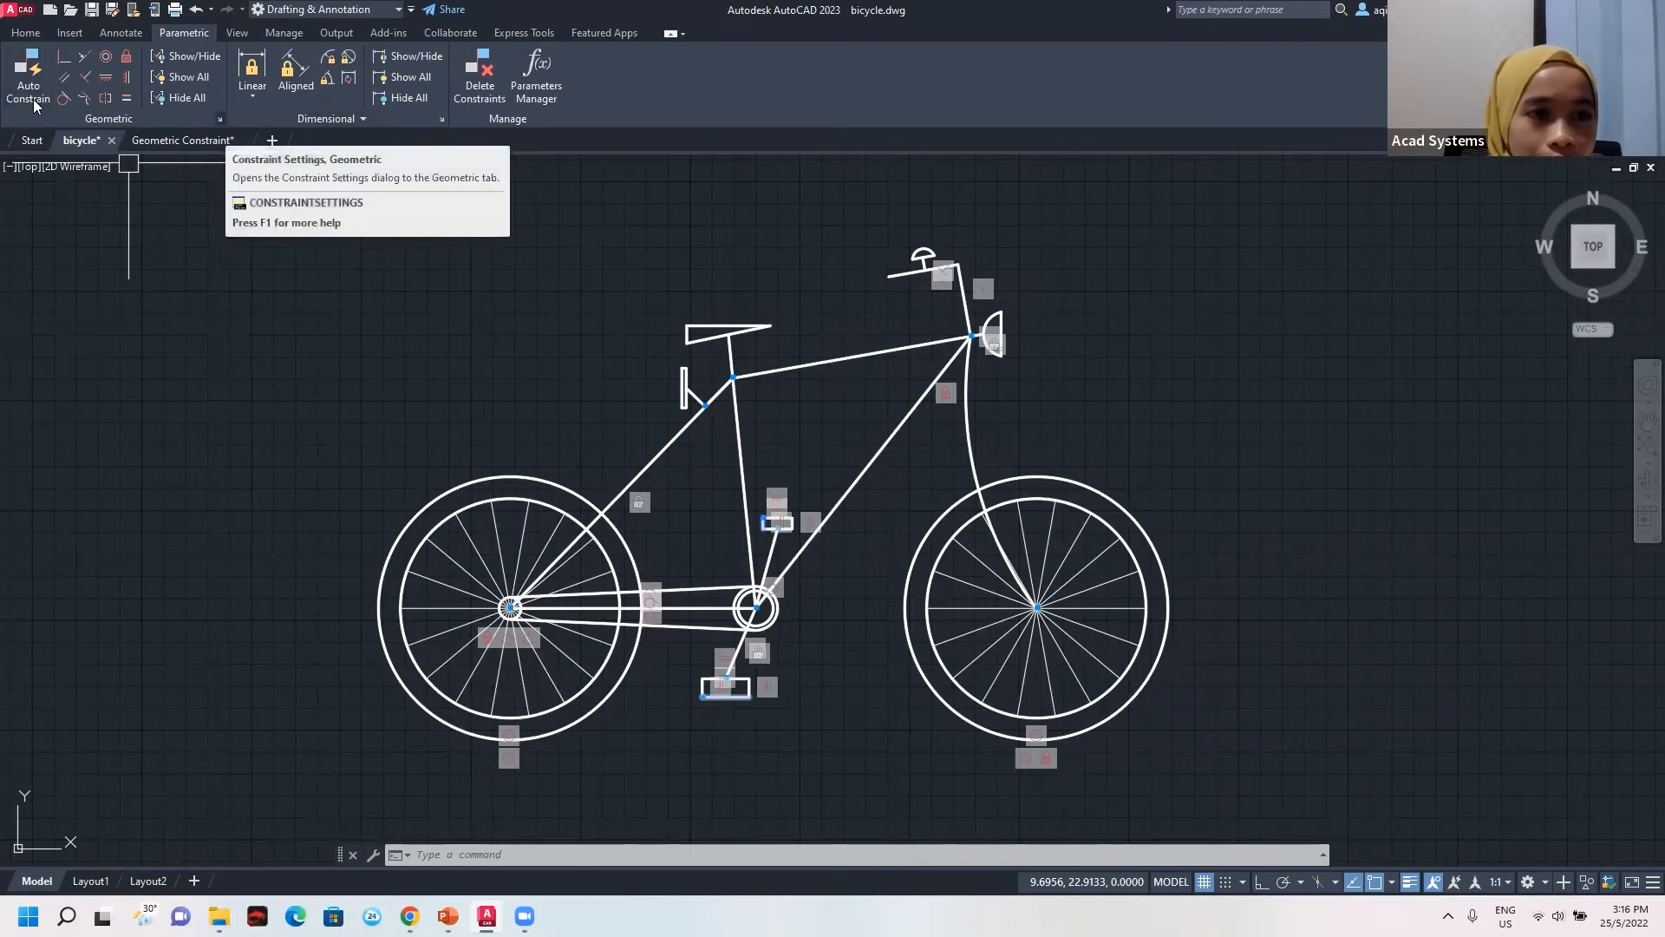
# Set the AutoConstrain settings to apply every constraint type, including Equal.
pyautogui.click(219, 119)
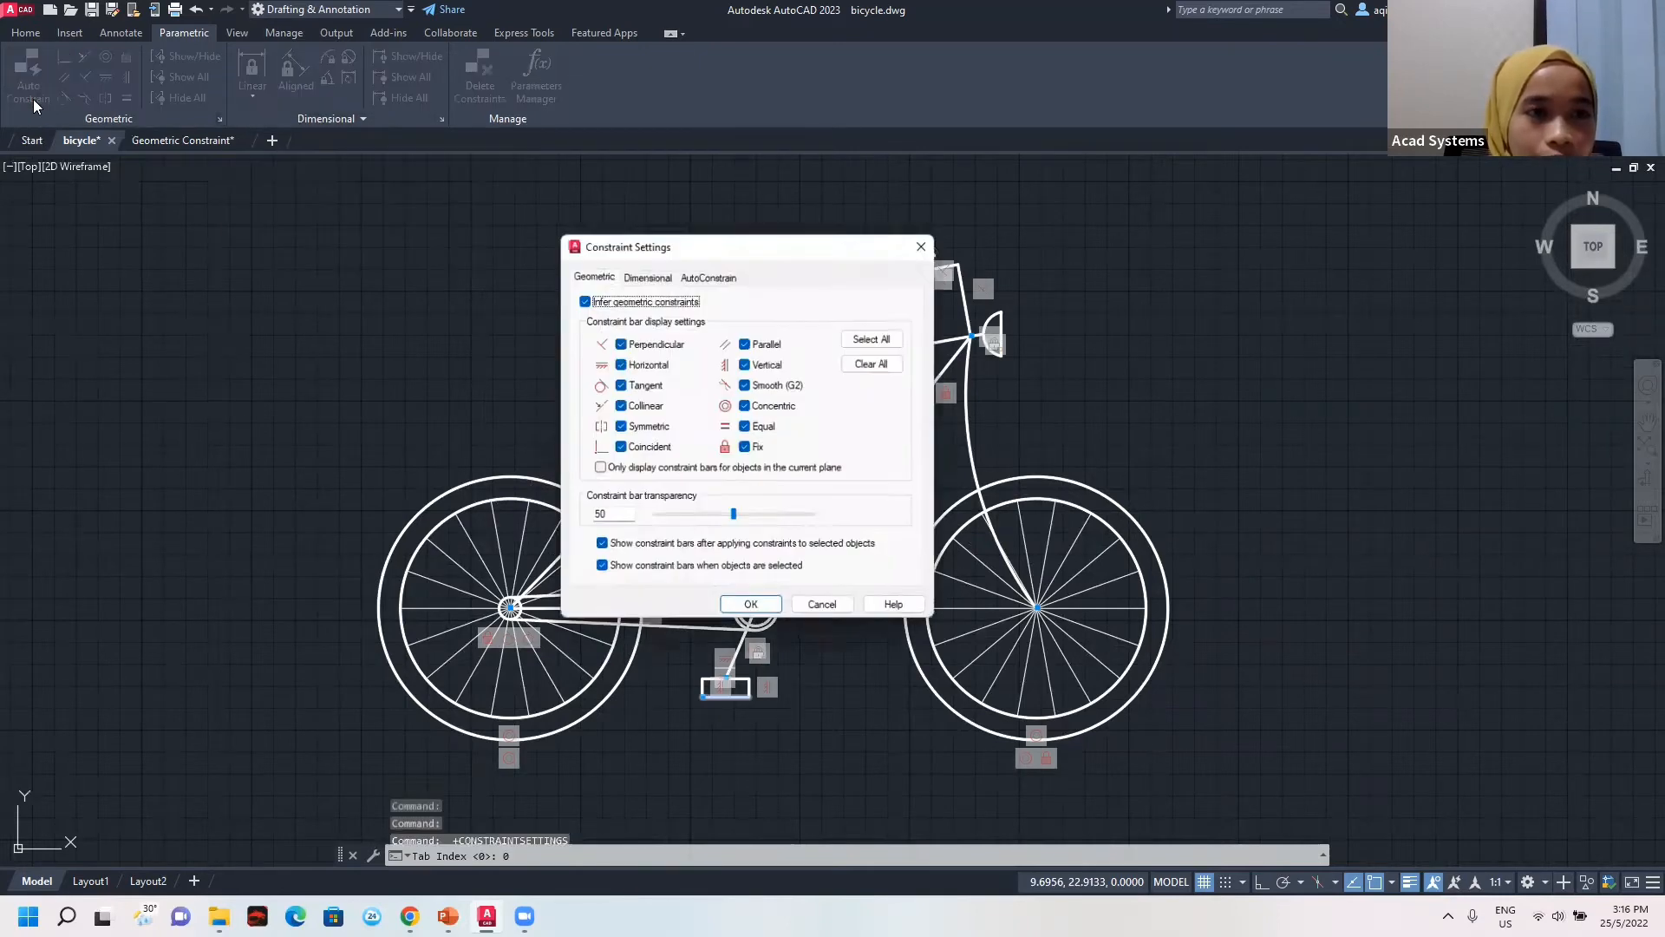
pyautogui.click(708, 276)
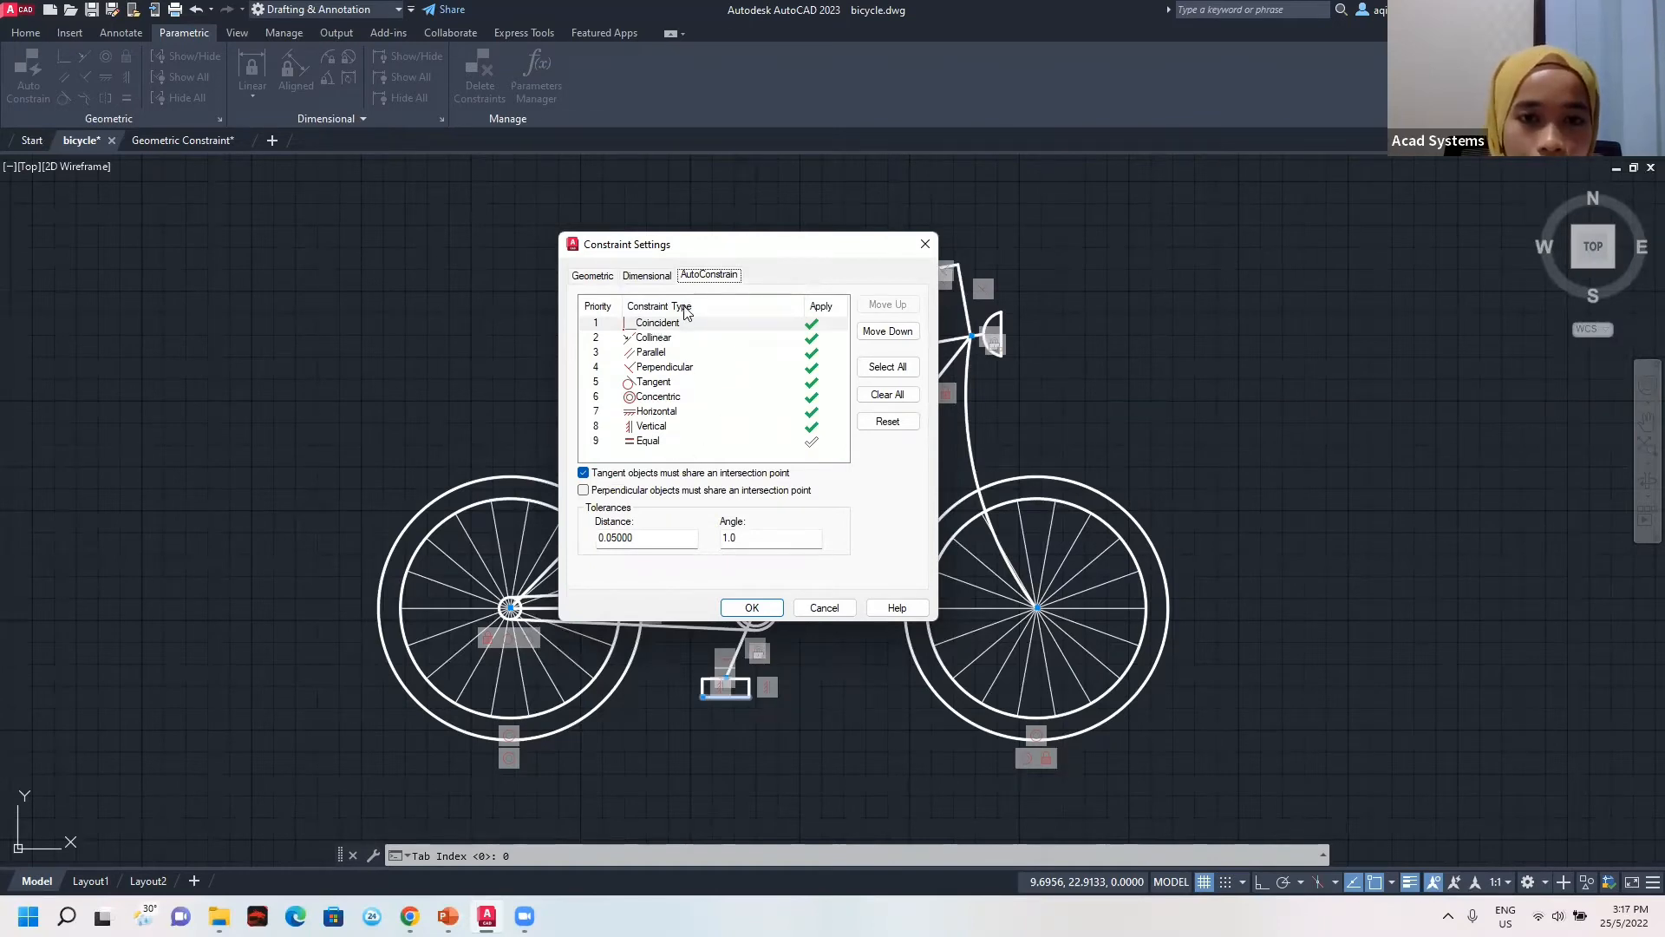
pyautogui.click(812, 429)
pyautogui.click(816, 412)
pyautogui.click(812, 426)
pyautogui.click(813, 397)
pyautogui.click(814, 383)
pyautogui.click(812, 367)
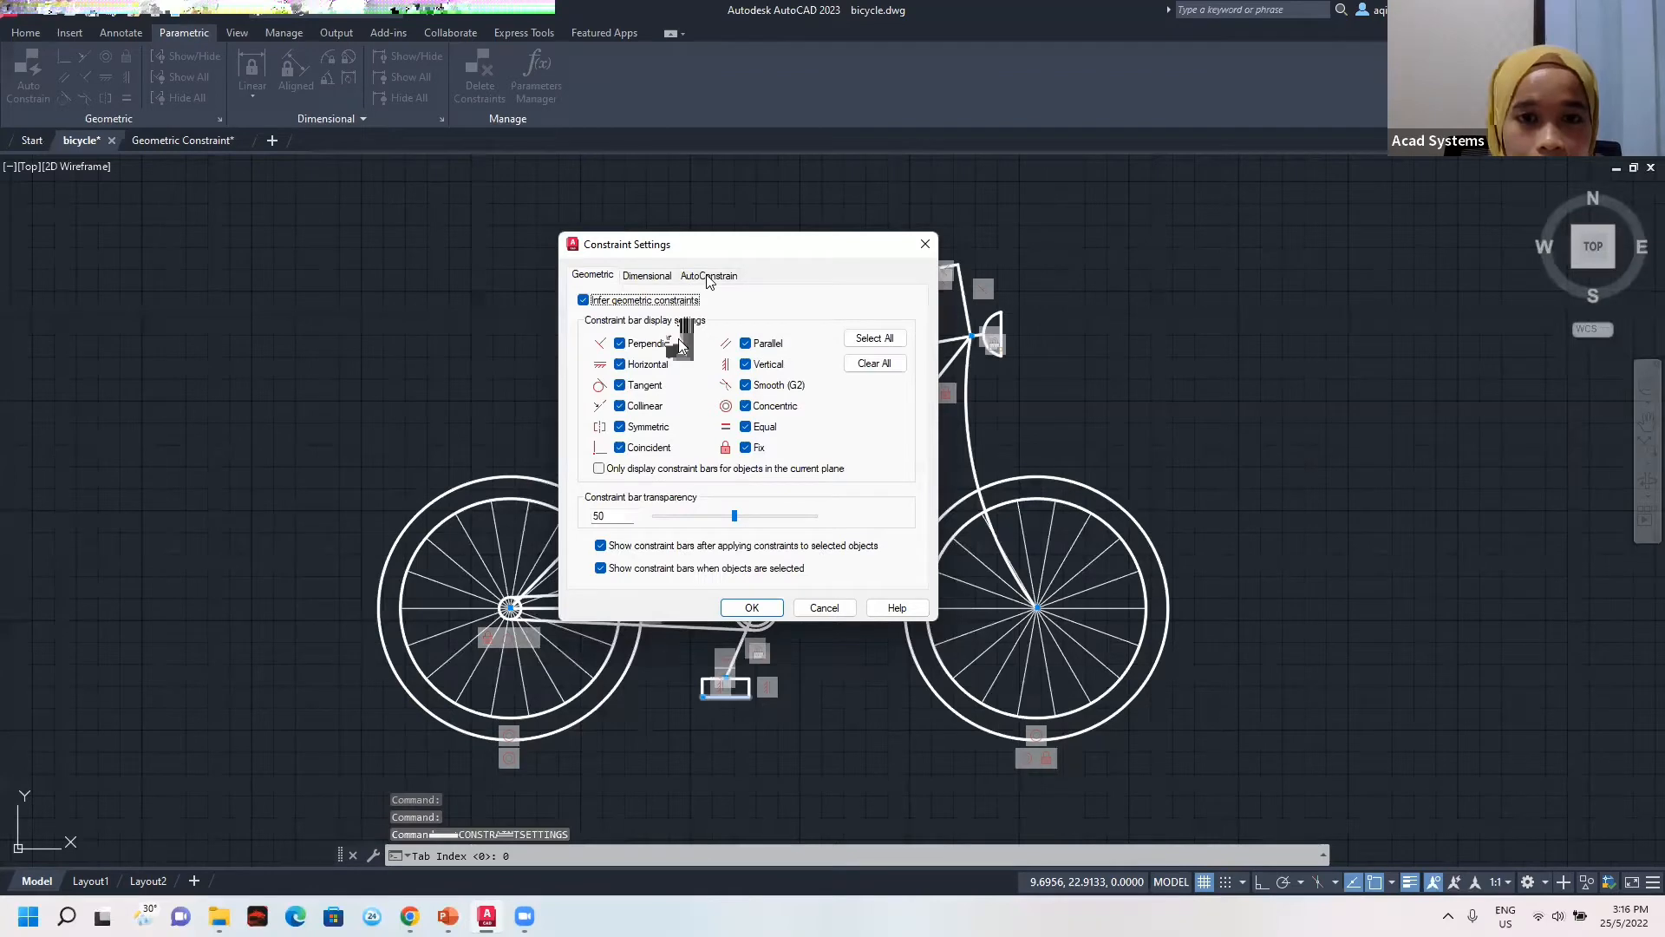
pyautogui.click(813, 382)
pyautogui.click(814, 367)
pyautogui.click(813, 382)
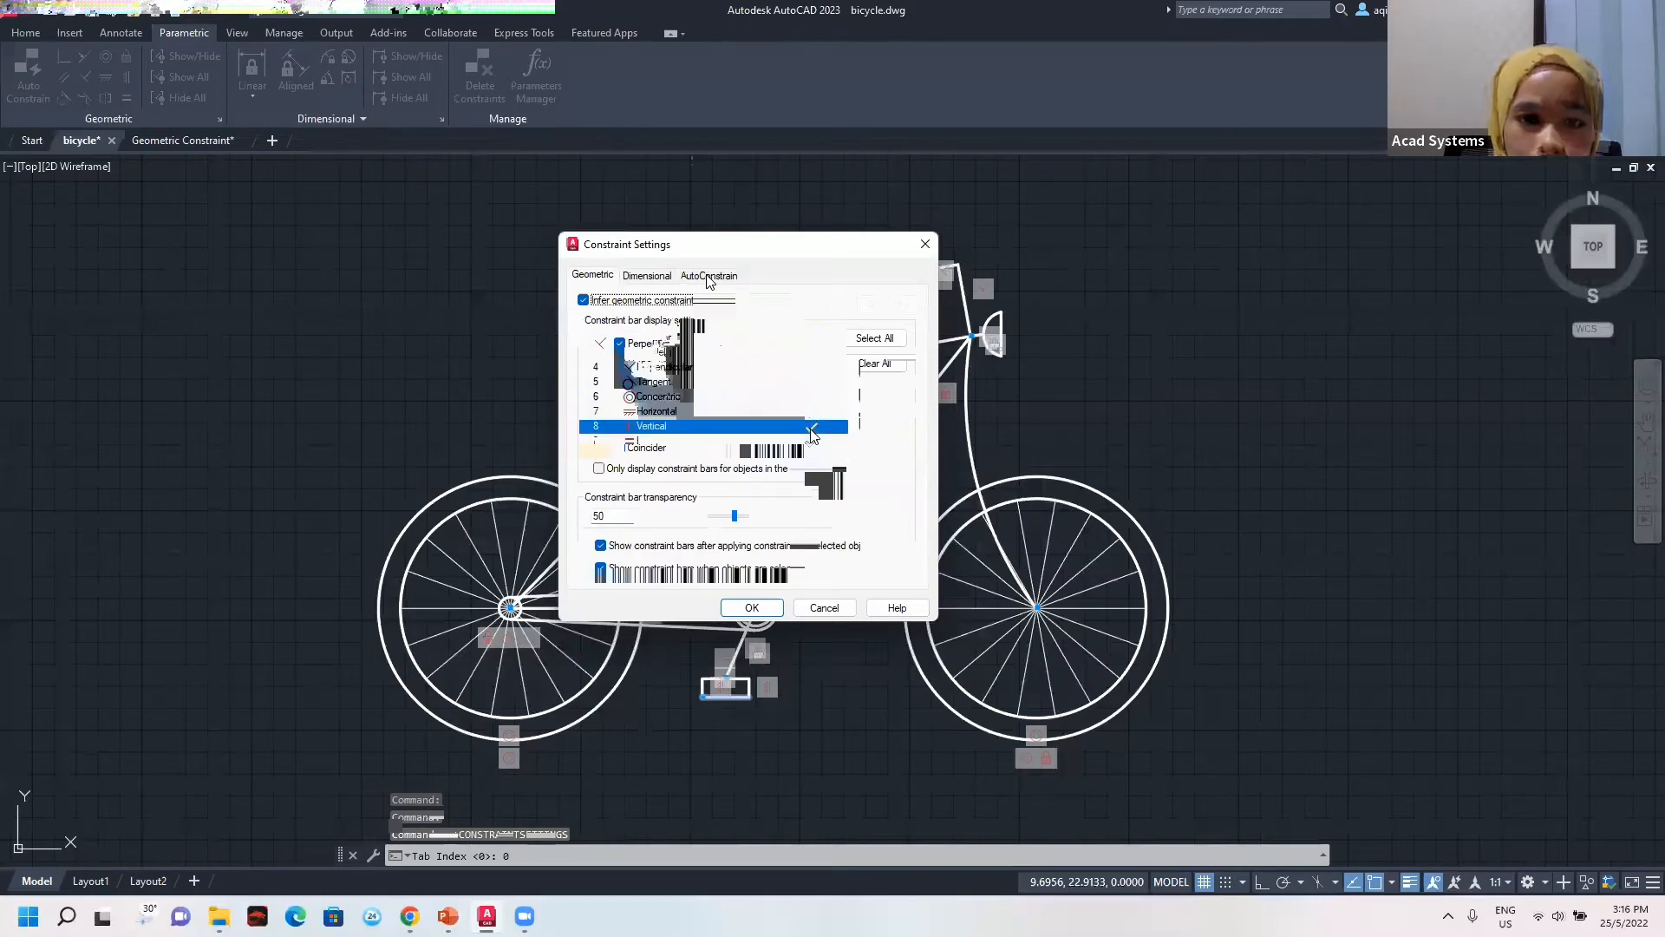
pyautogui.click(838, 443)
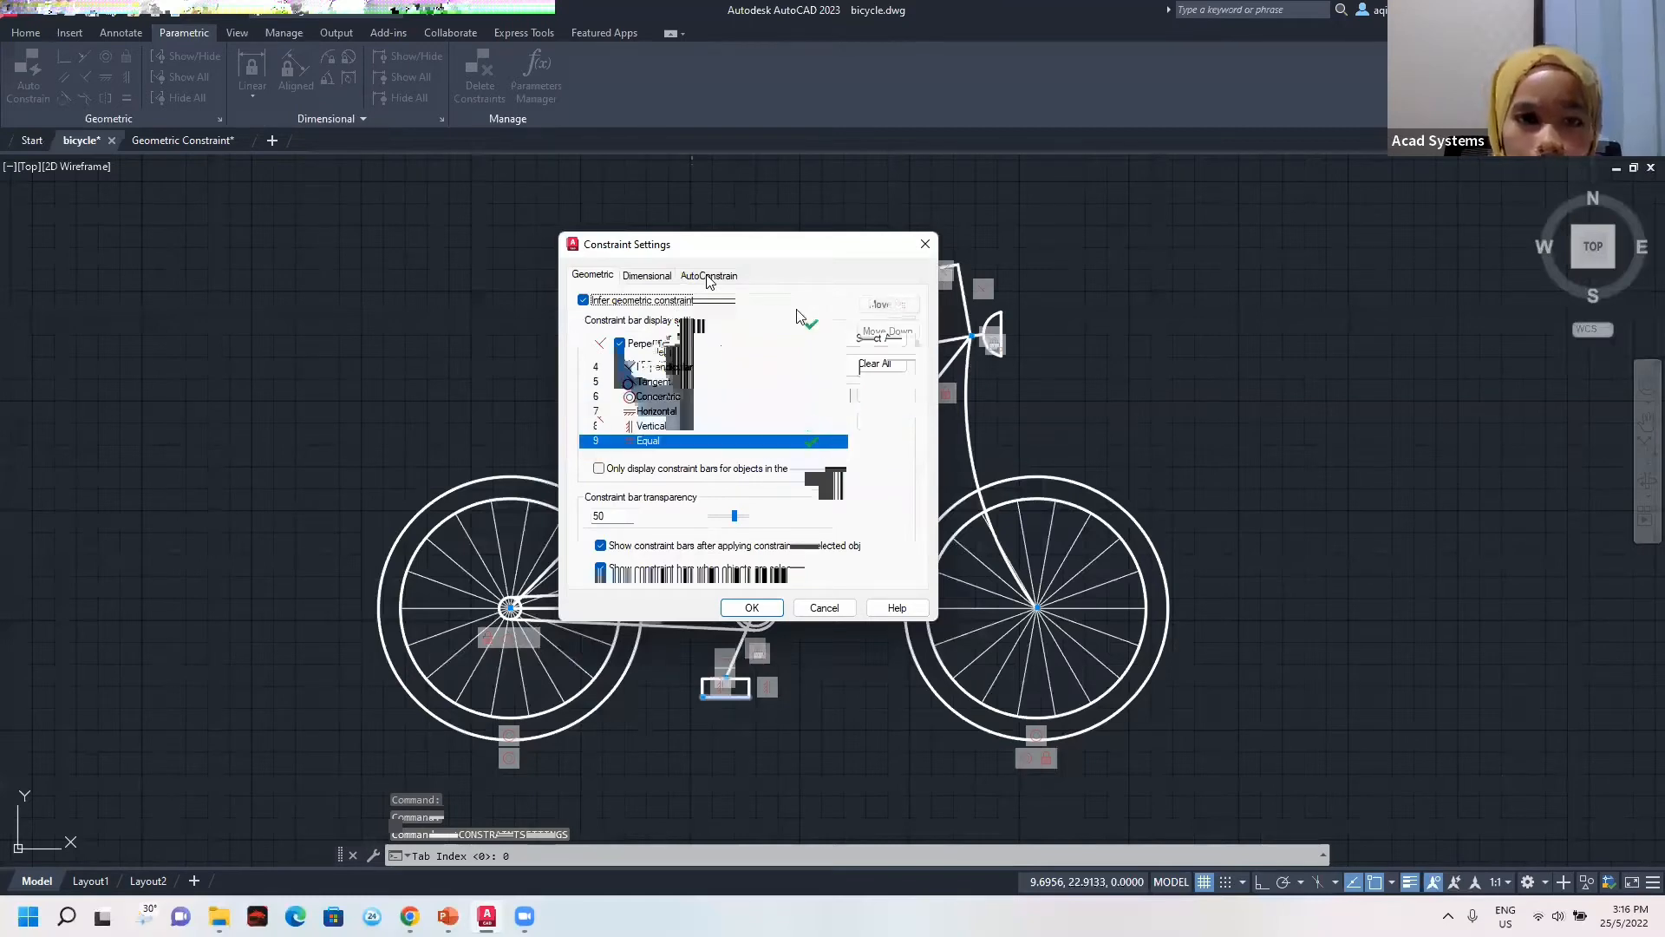
# Move Concentric to first priority in the AutoConstrain settings, reset the list to its defaults and accept.
pyautogui.click(709, 278)
pyautogui.click(673, 383)
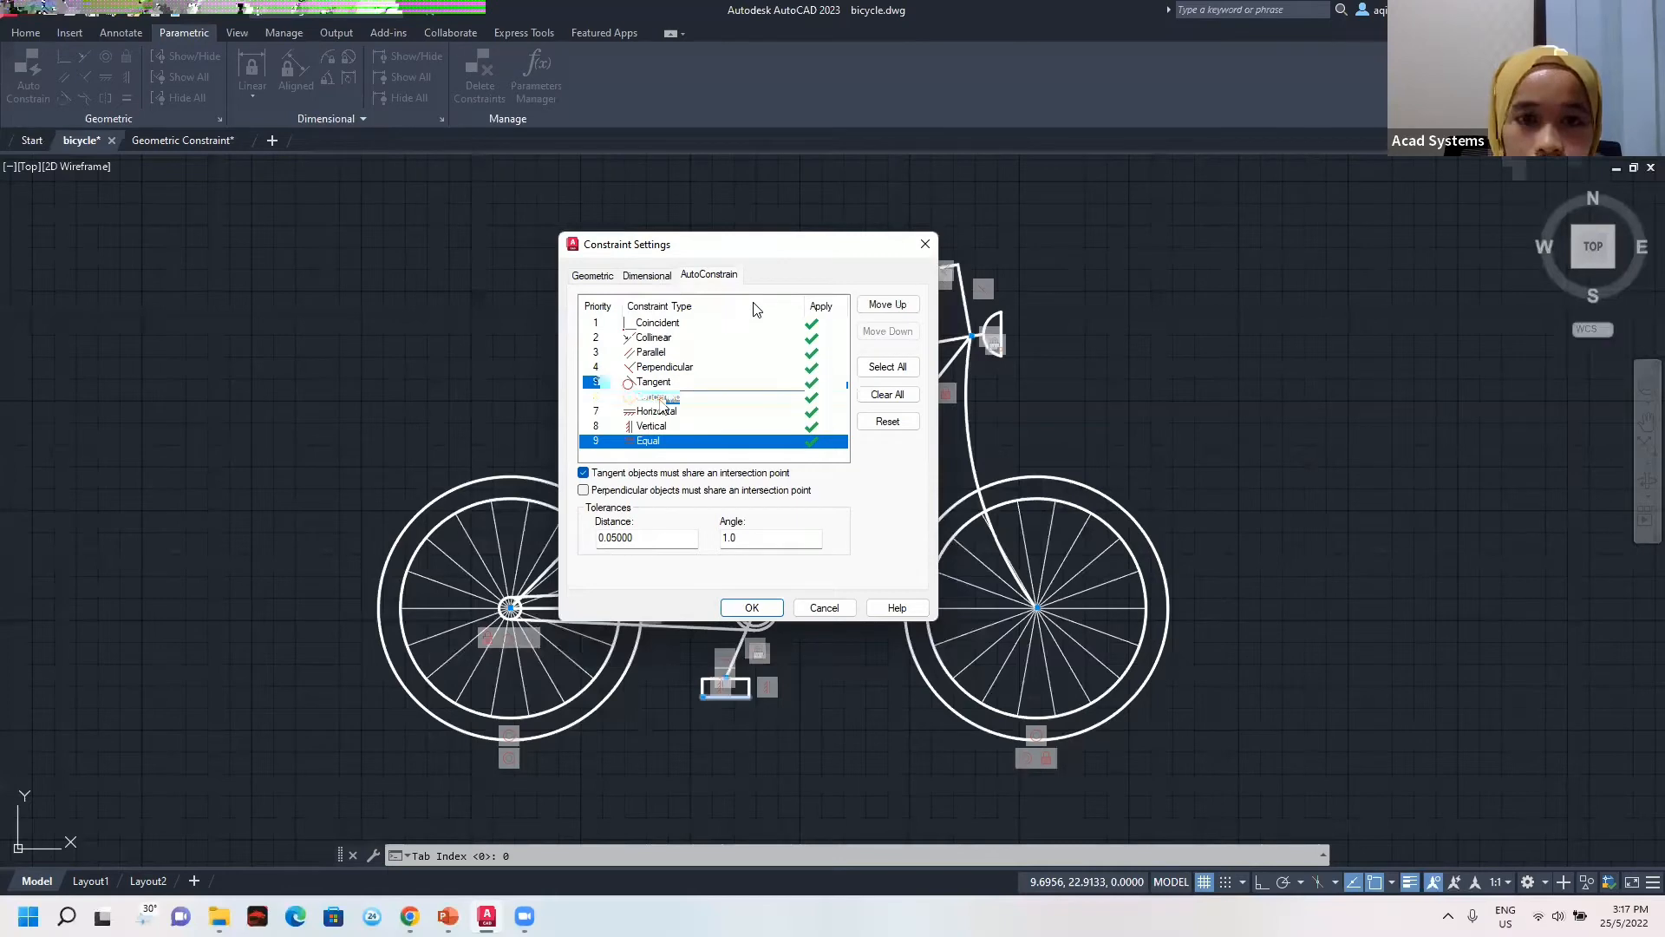
pyautogui.click(888, 305)
pyautogui.click(887, 304)
pyautogui.click(887, 305)
pyautogui.click(887, 305)
pyautogui.click(887, 304)
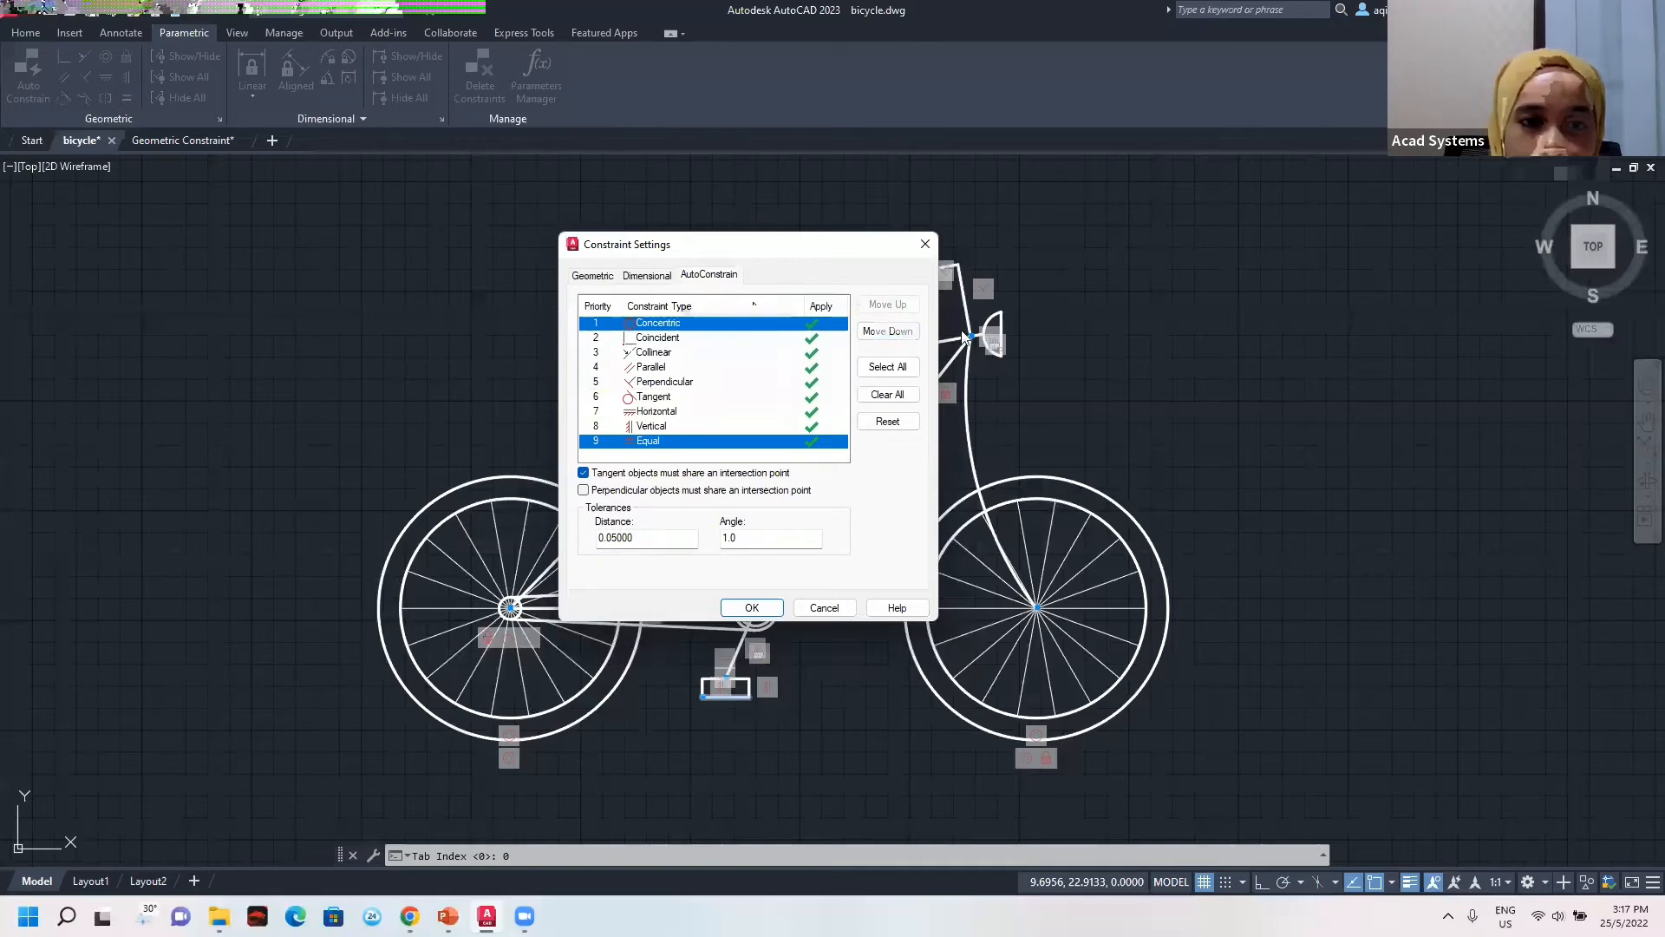
pyautogui.click(889, 424)
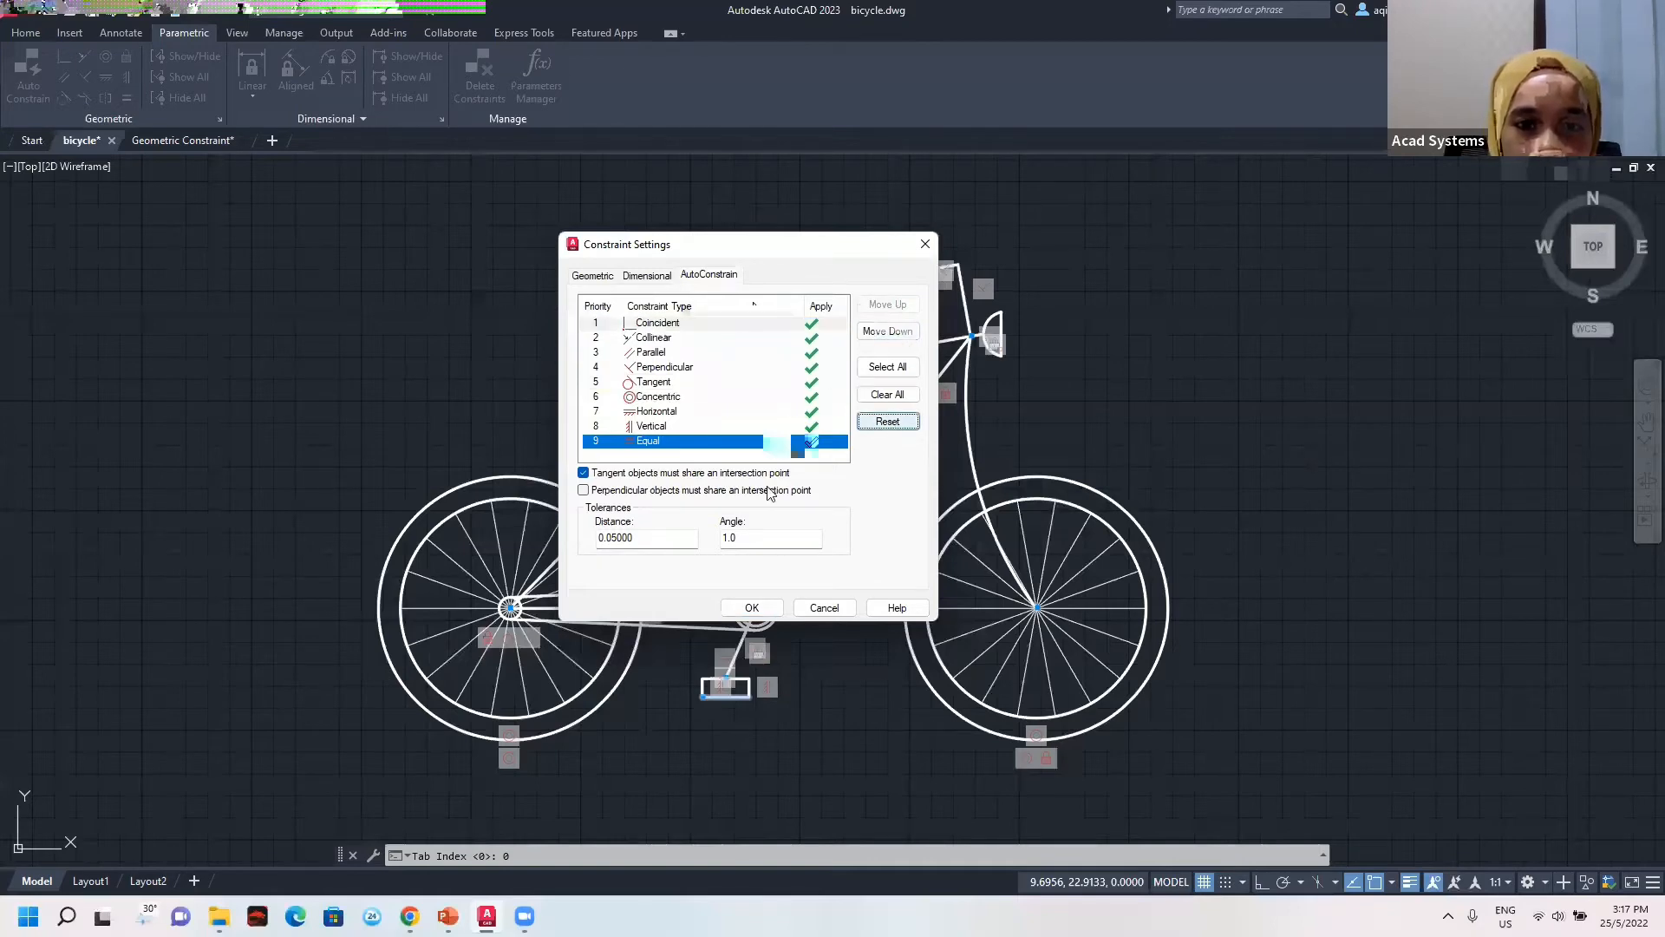
pyautogui.click(778, 609)
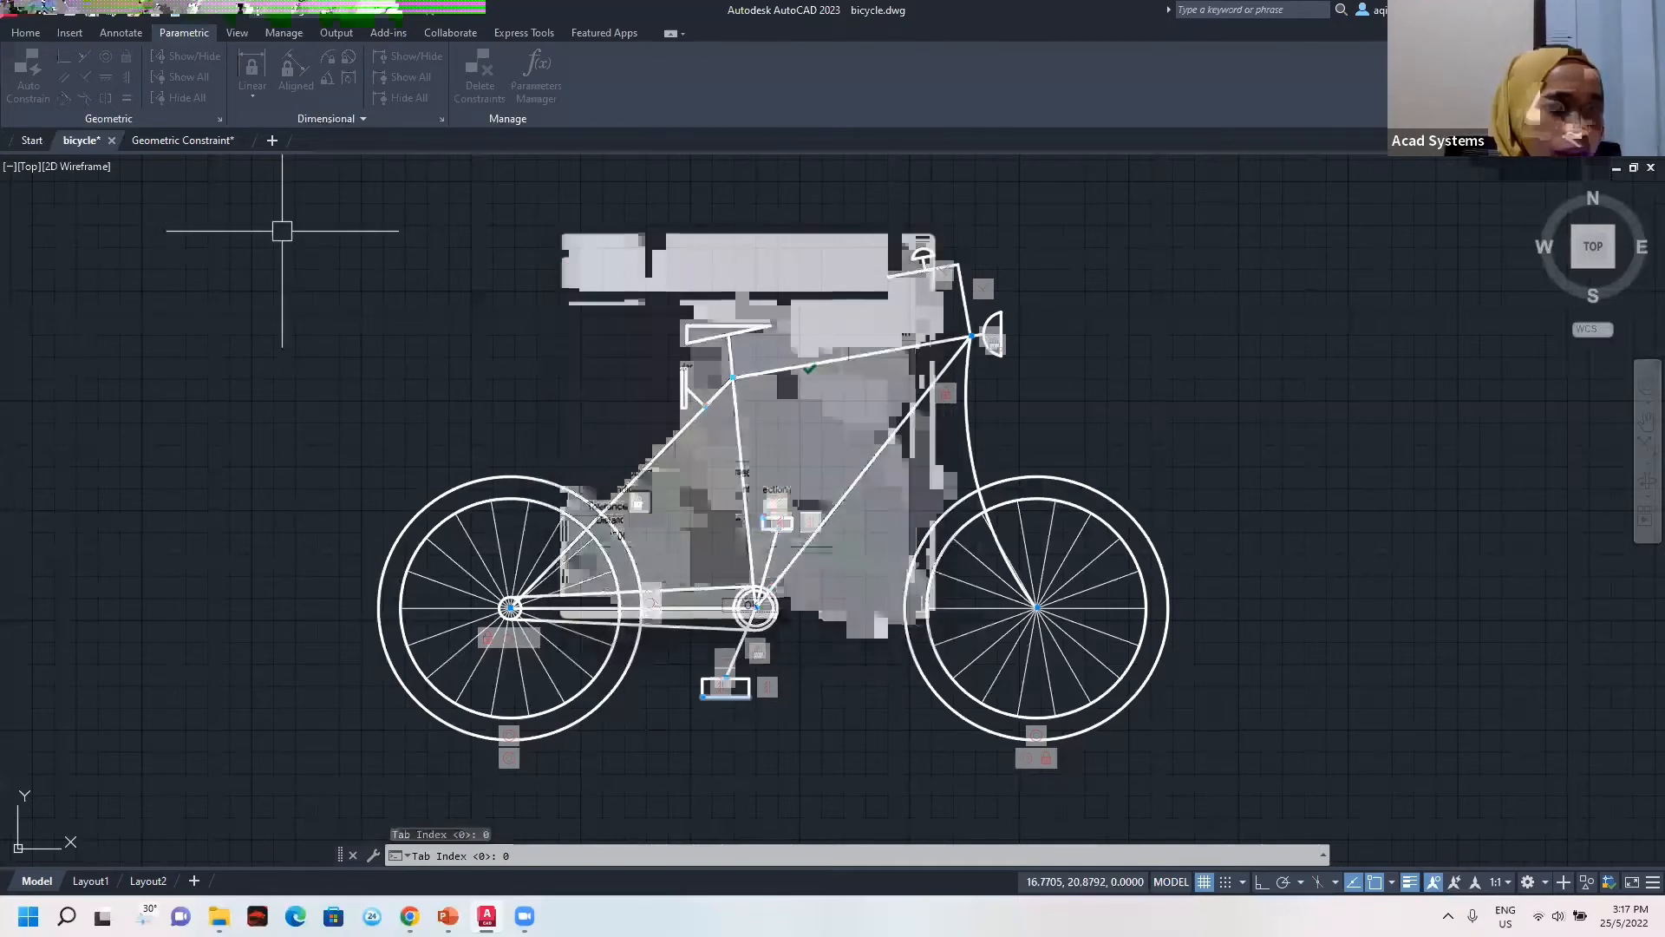
# Auto-constrain the three lines that form the bicycle's triangular seat.
pyautogui.moveTo(607, 295); pyautogui.dragTo(528, 321, button='middle')
pyautogui.scroll(4, 528, 322)
pyautogui.moveTo(644, 329)
pyautogui.mouseDown(button='middle')
pyautogui.moveTo(662, 334)
pyautogui.moveTo(506, 309)
pyautogui.mouseUp(button='middle')
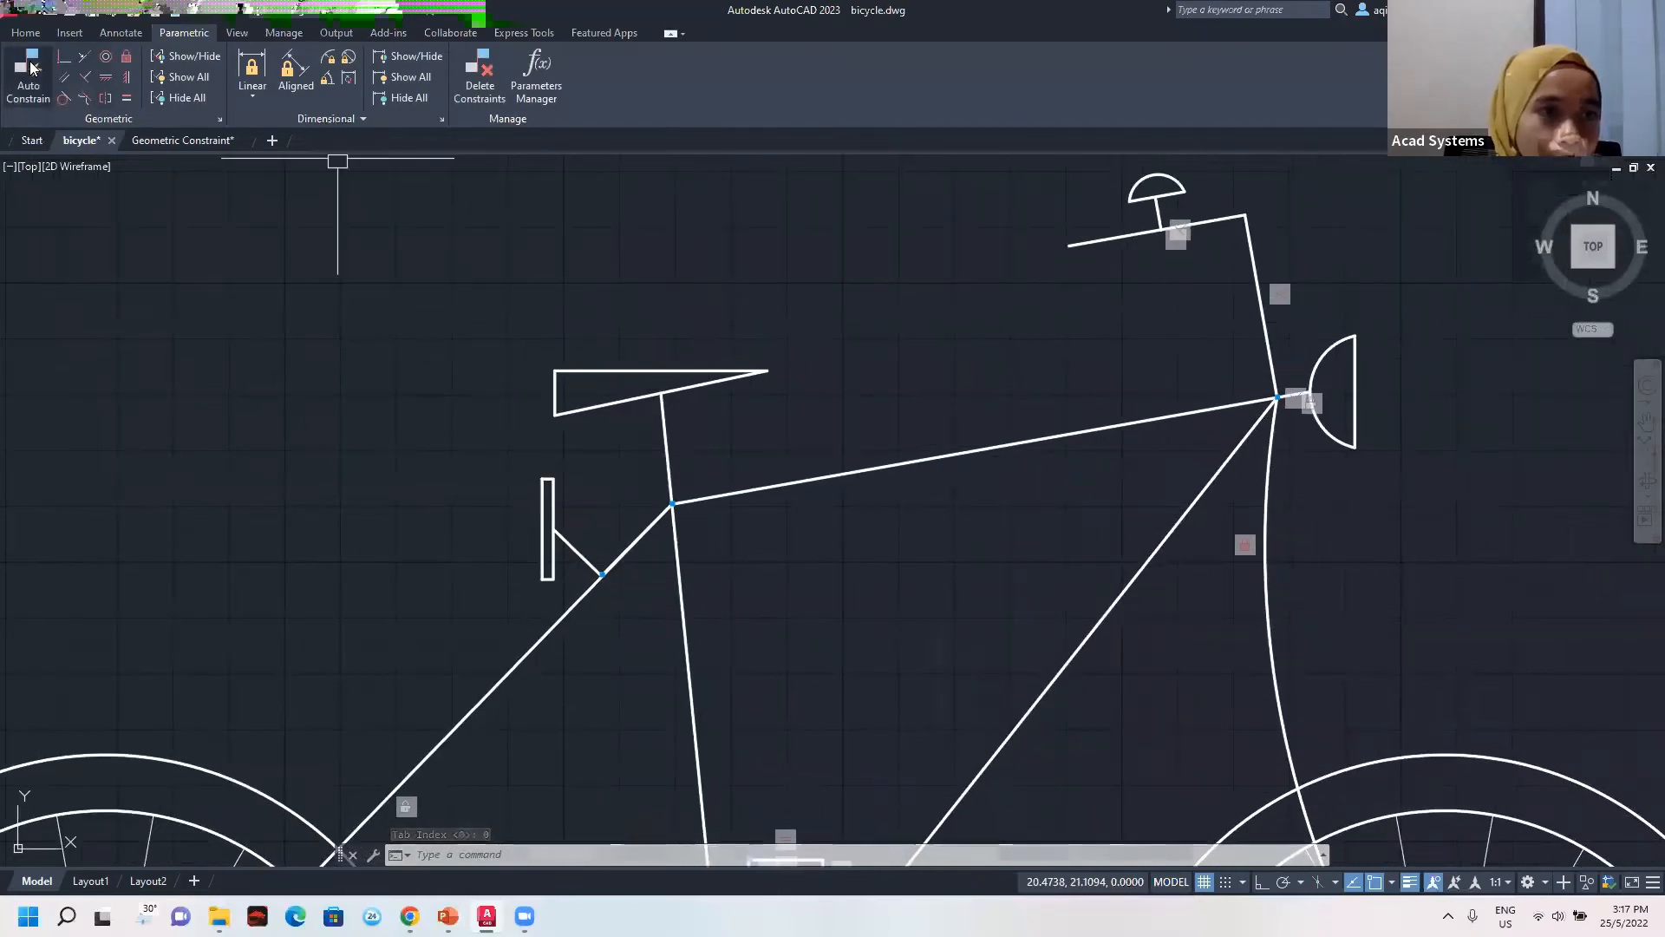
pyautogui.click(31, 68)
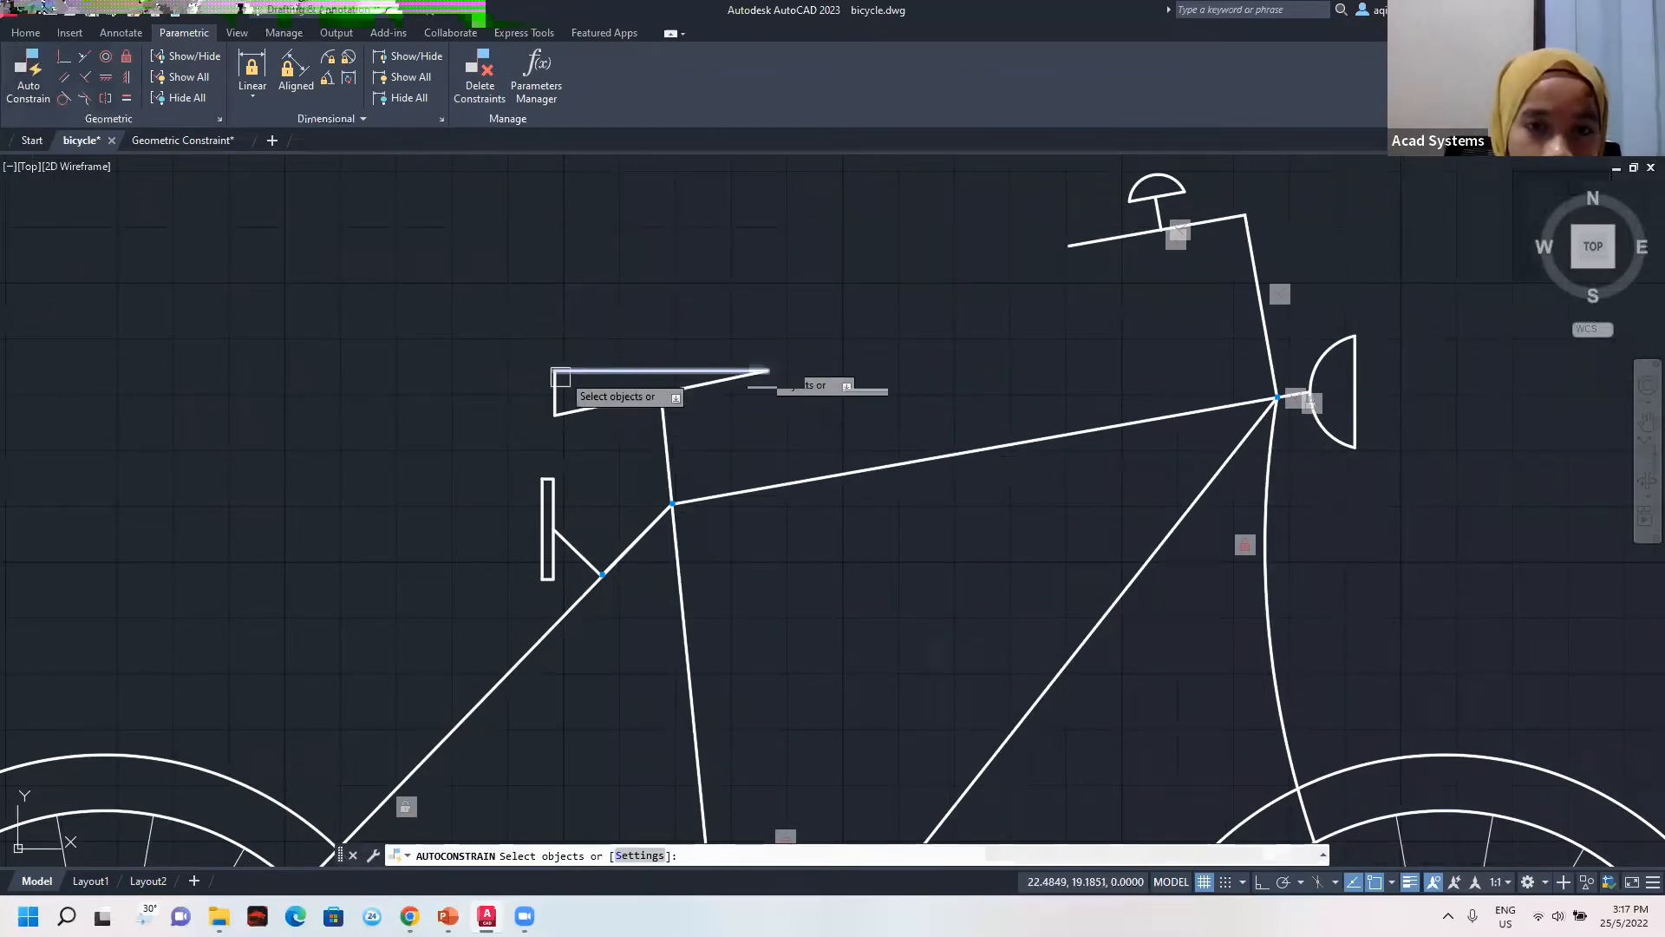
pyautogui.click(665, 403)
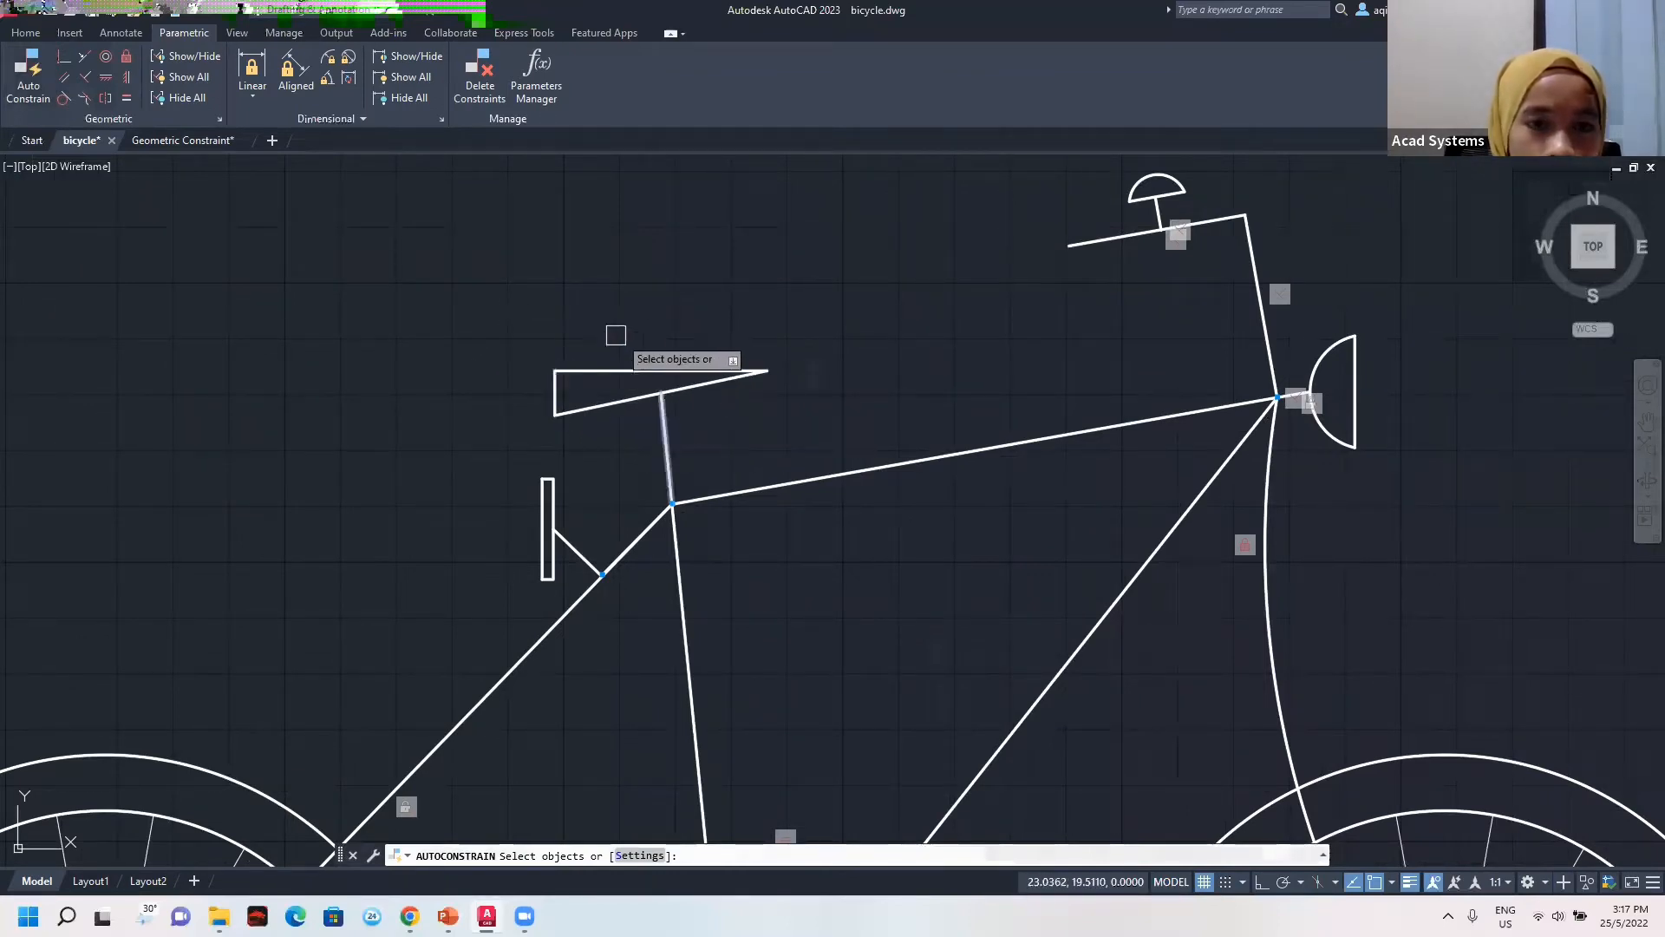
pyautogui.click(607, 404)
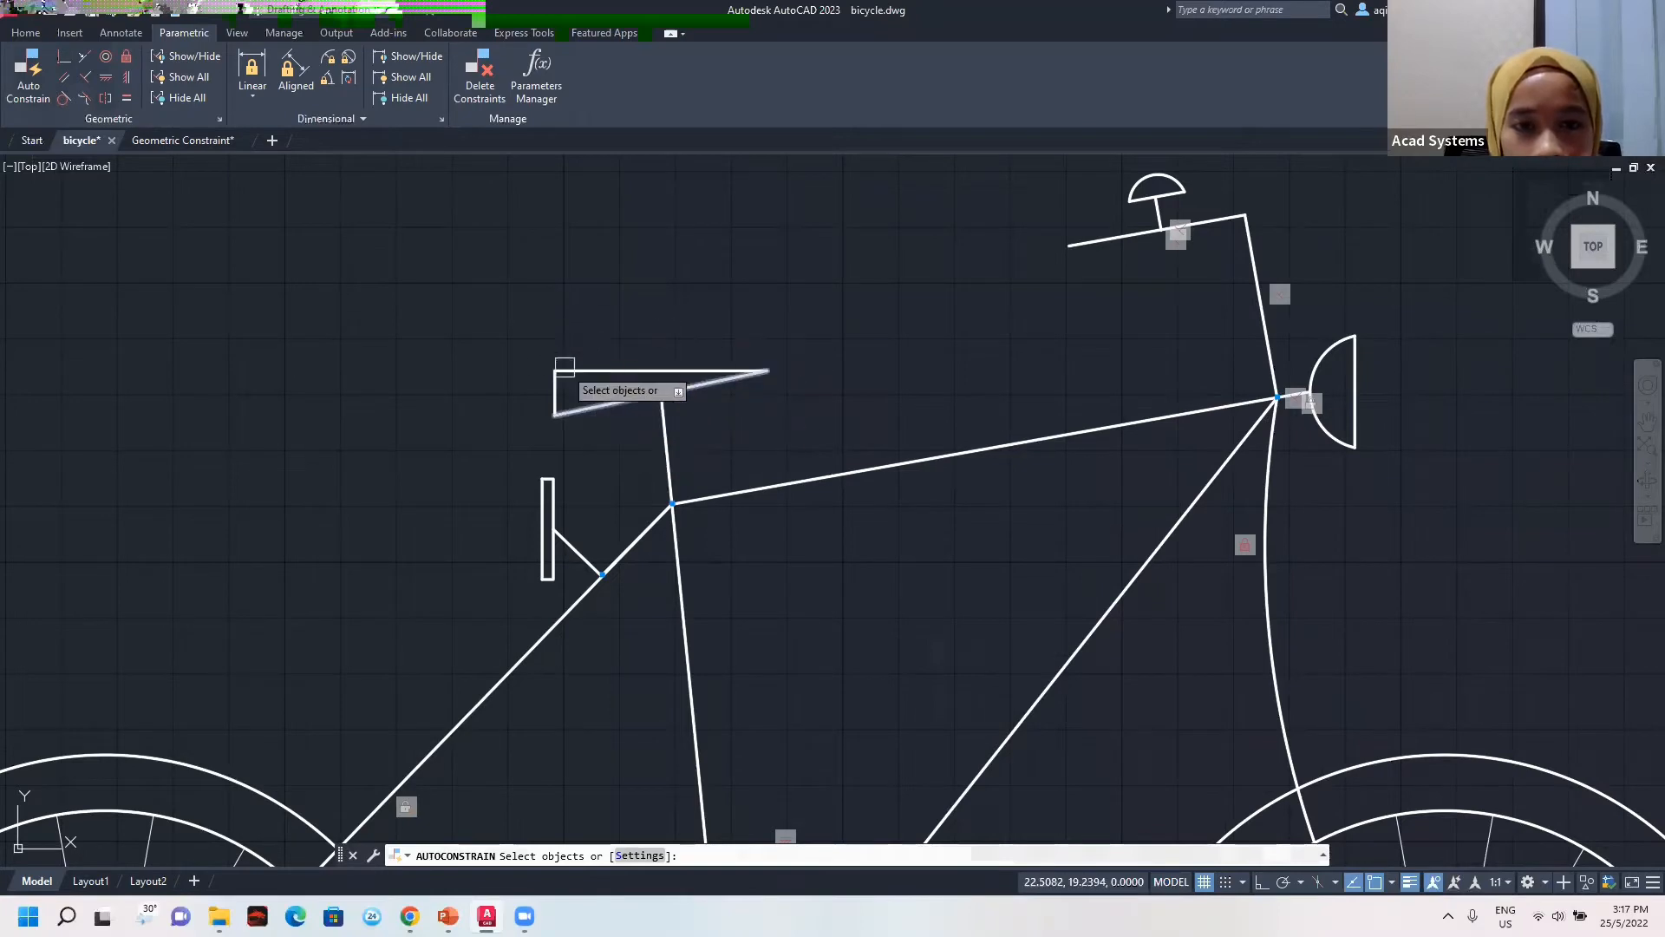
pyautogui.click(517, 331)
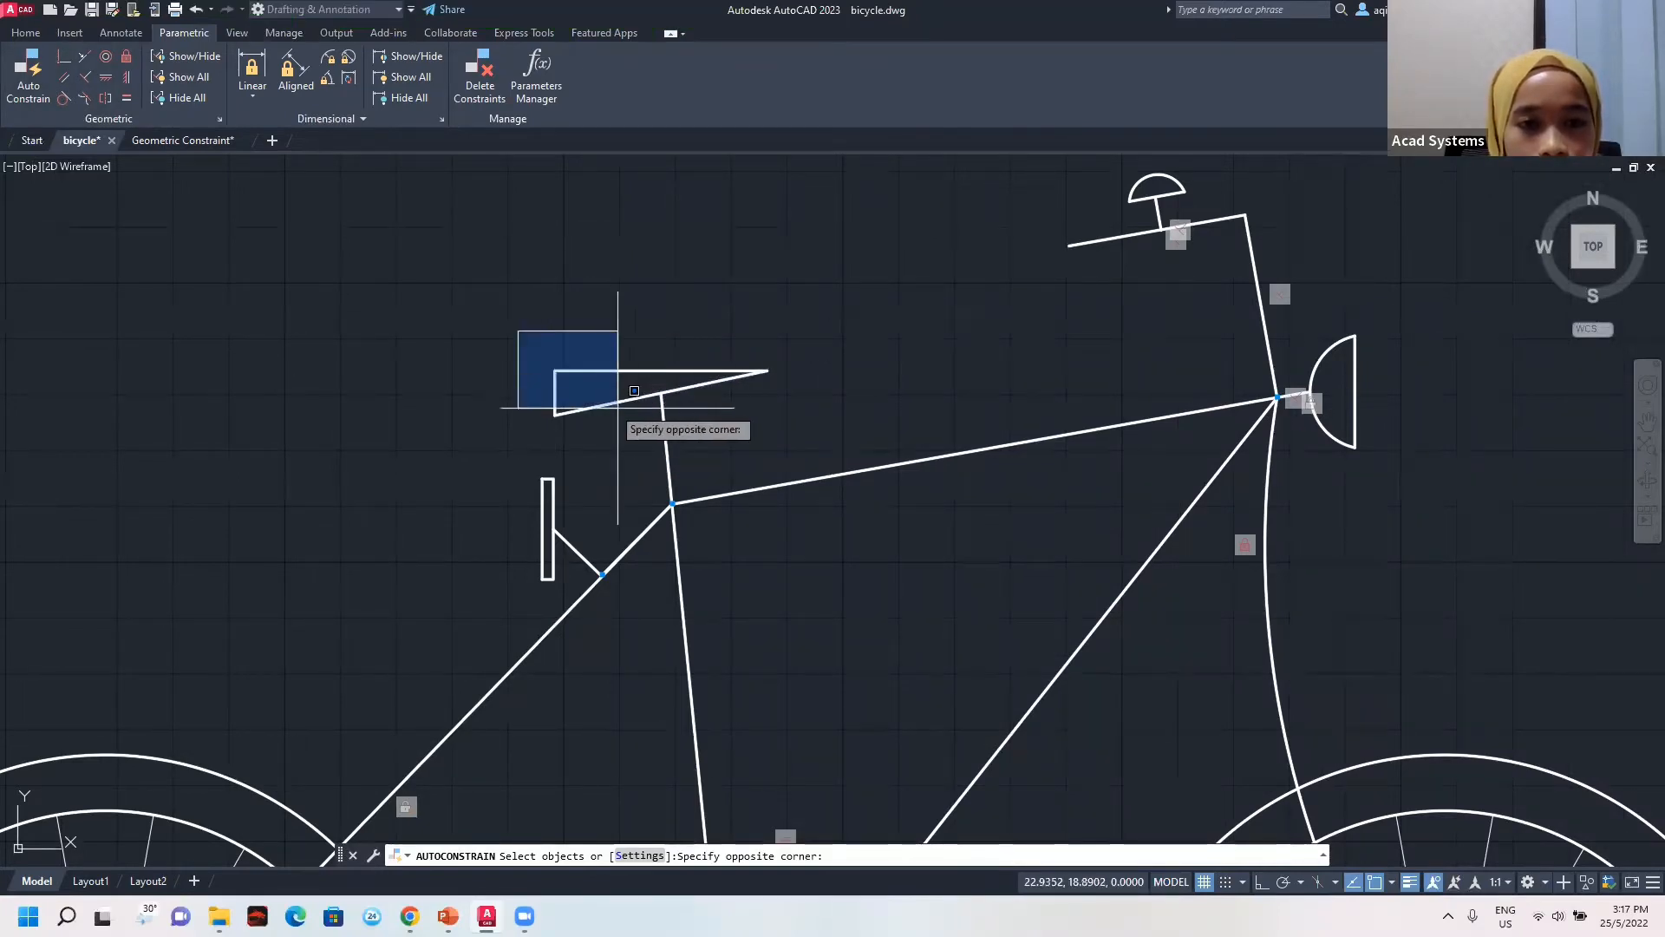
pyautogui.click(795, 430)
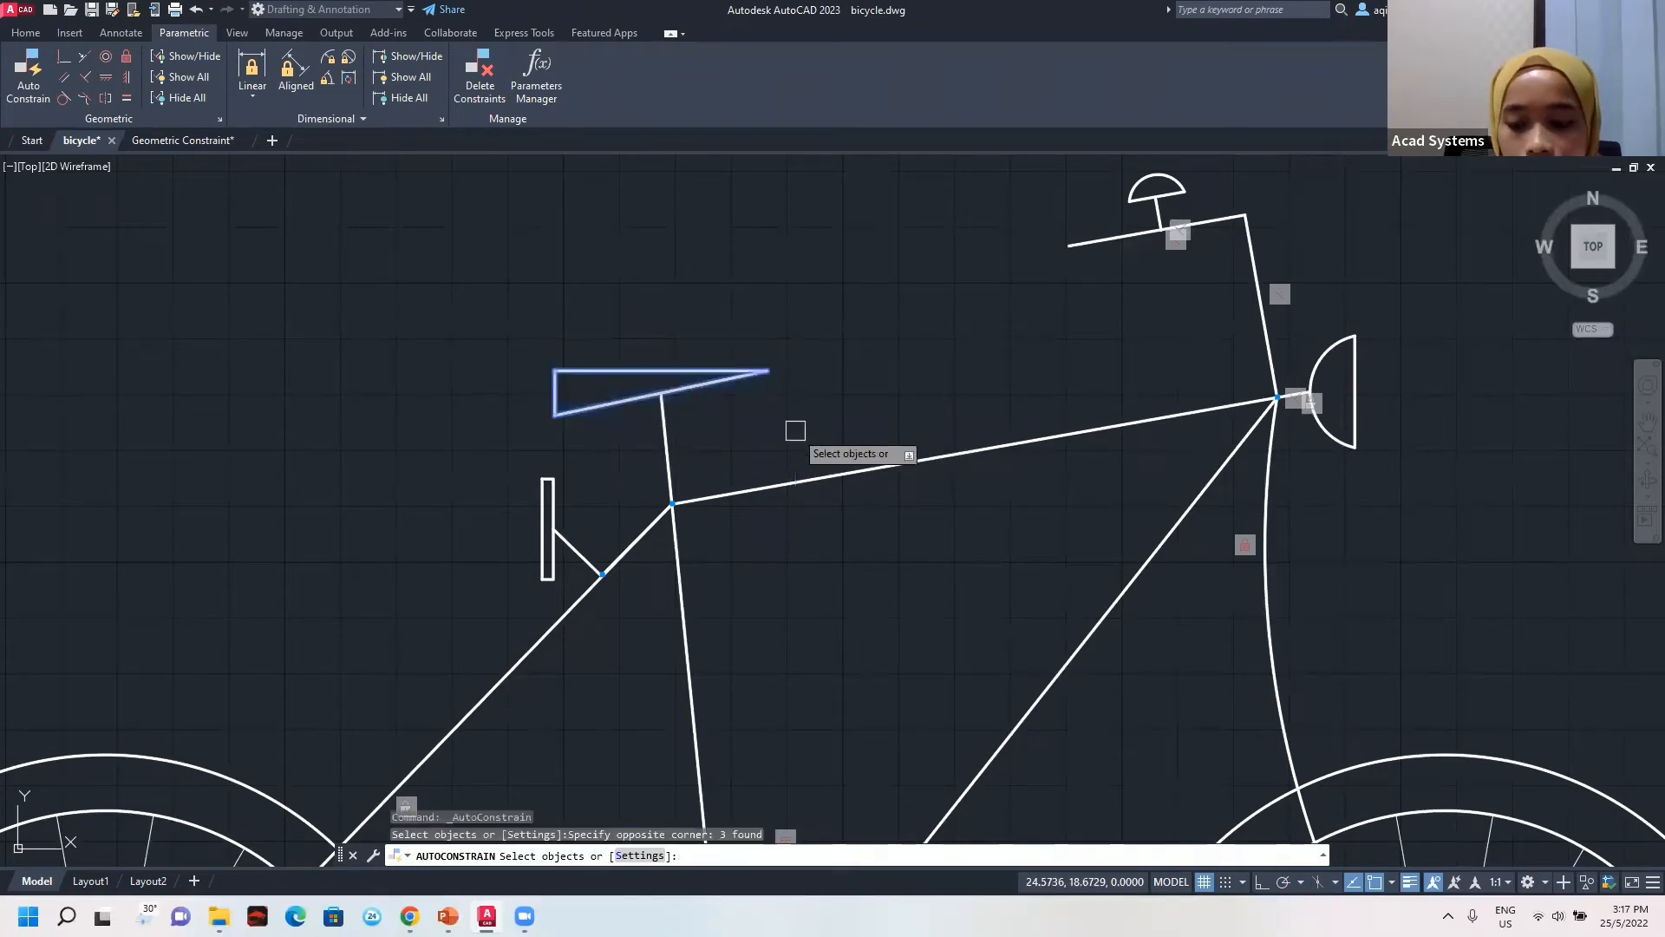
pyautogui.press('Return')
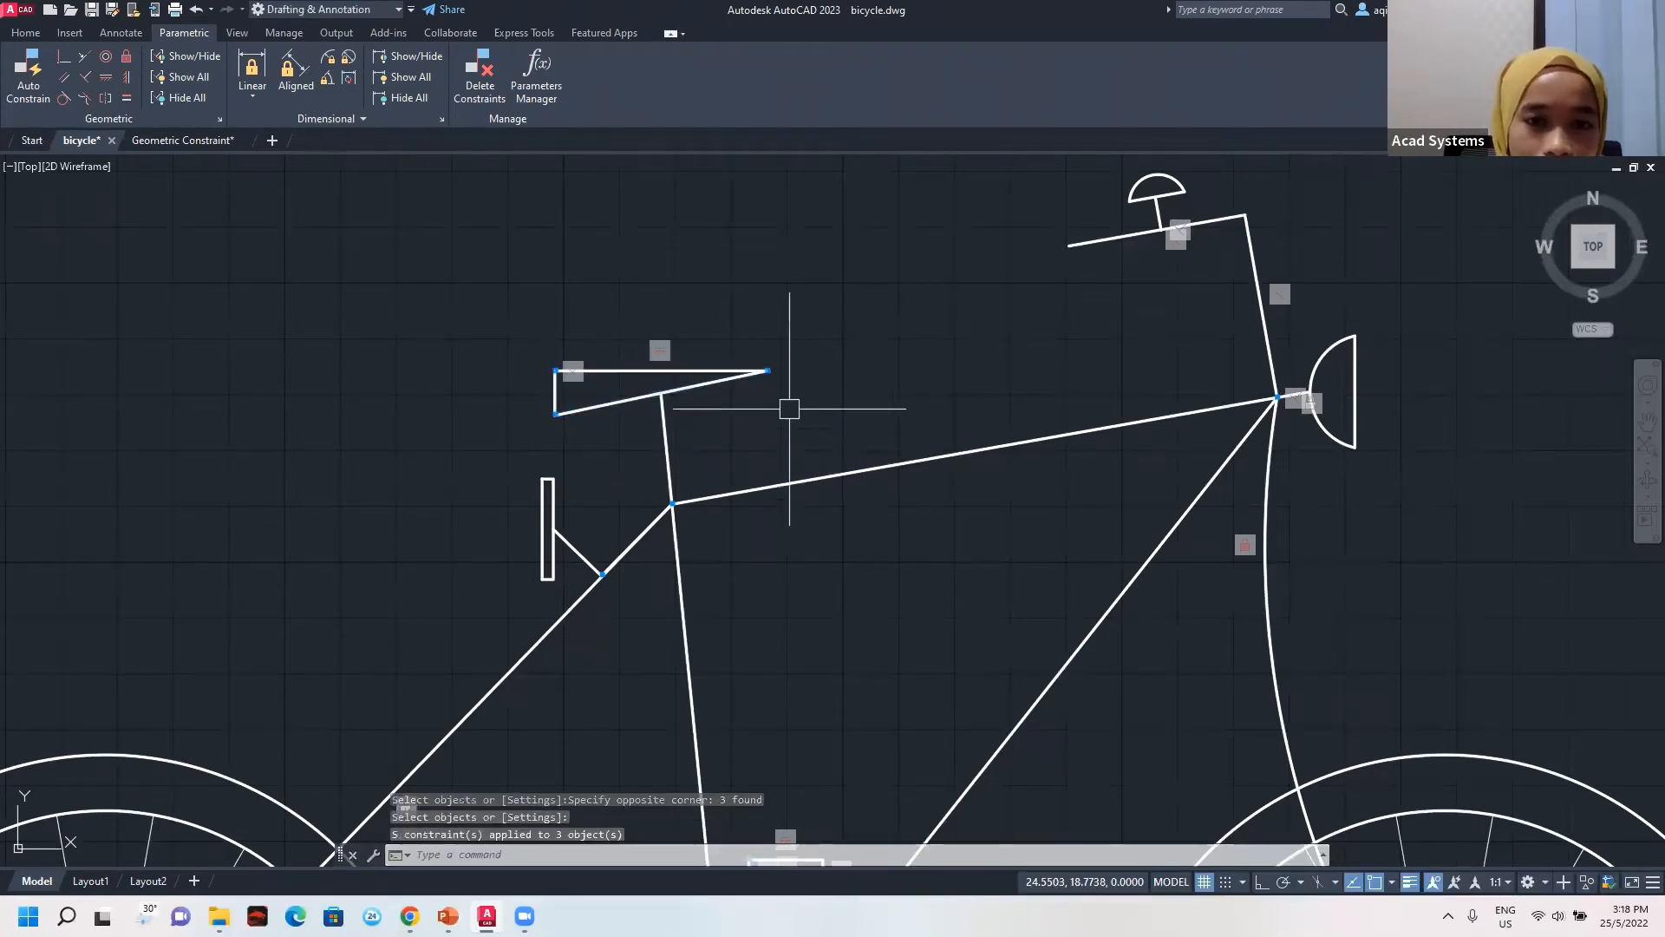
pyautogui.scroll(2, 713, 334)
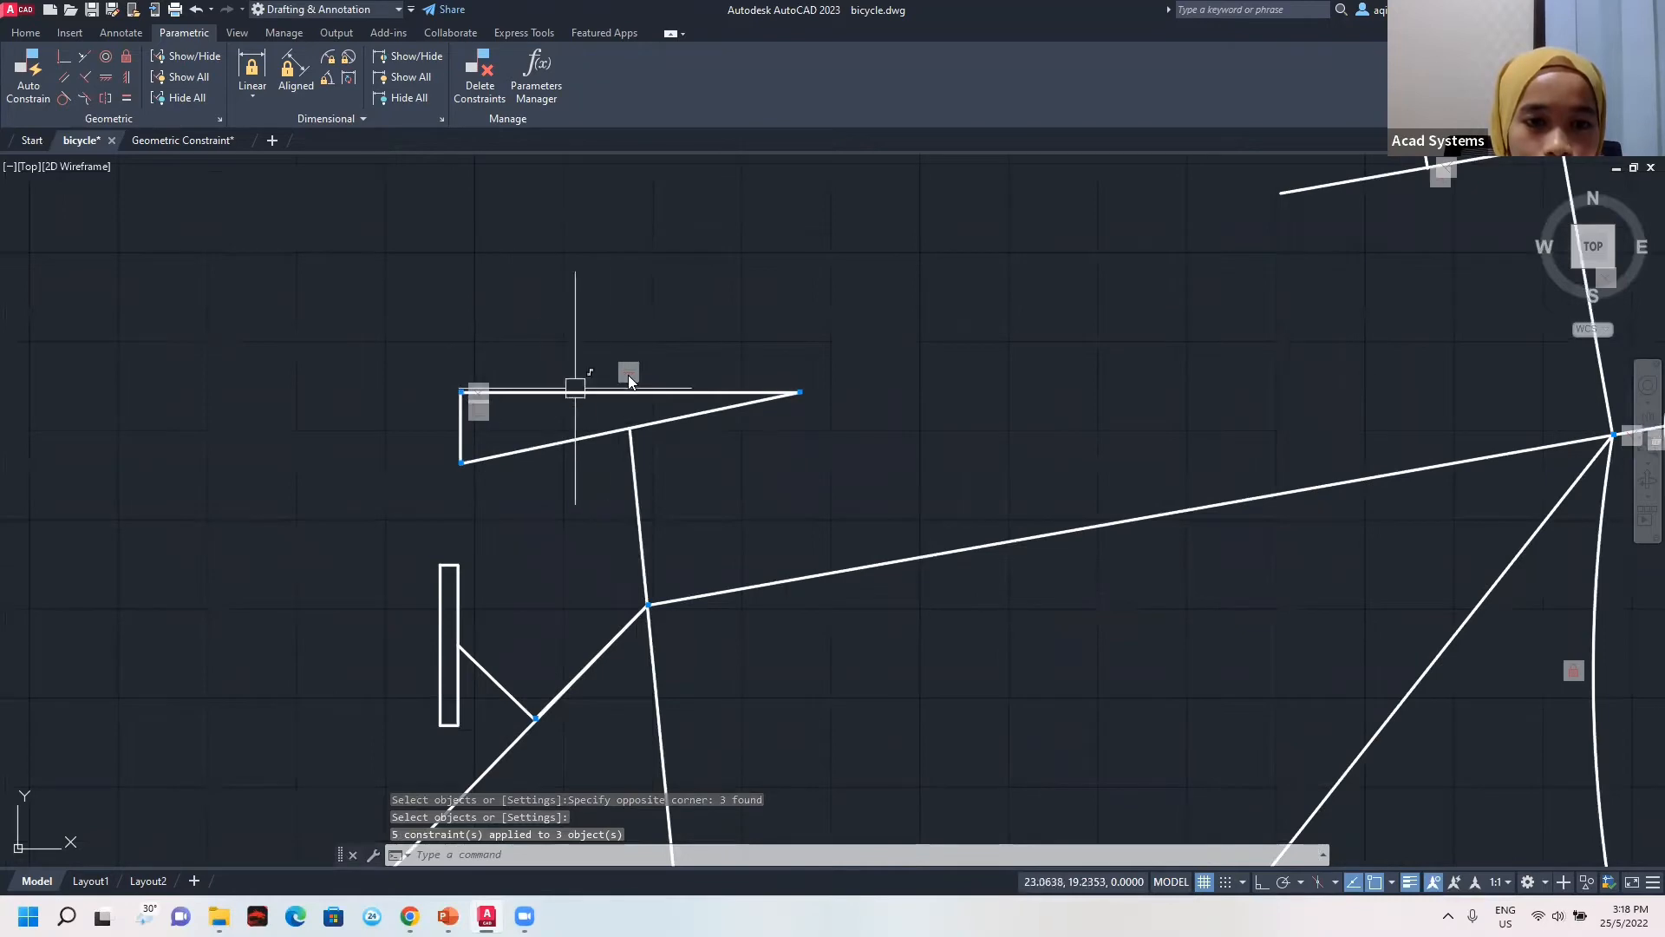
pyautogui.press('Escape')
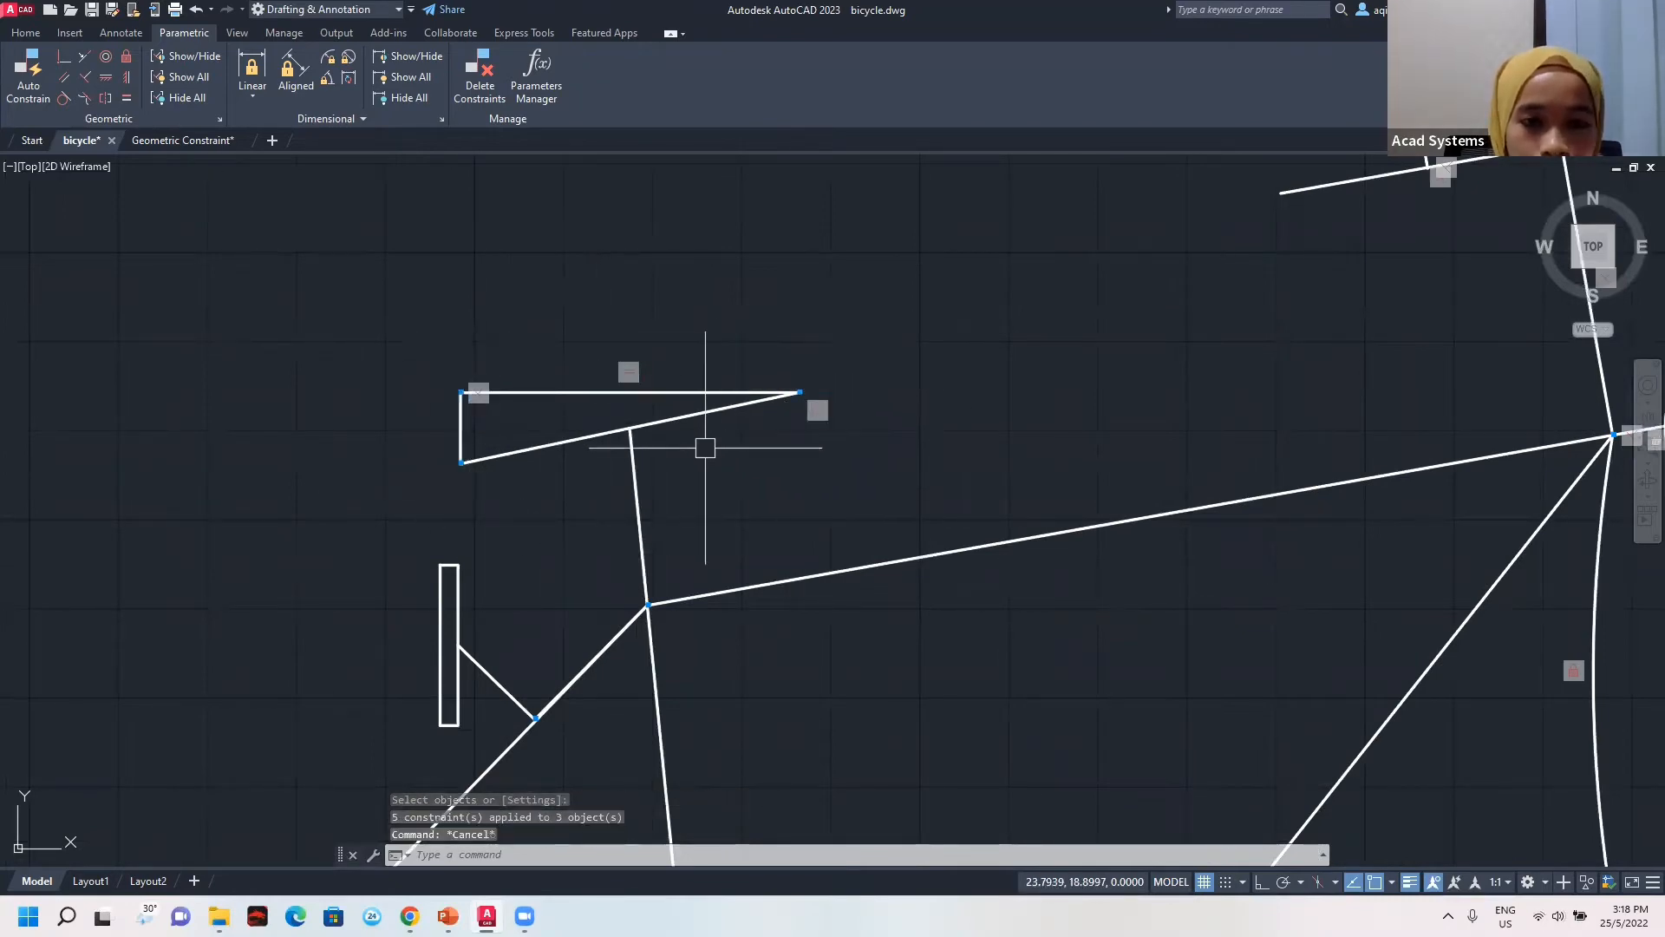
# Auto-constrain the narrow rear reflector rectangle below the seat.
pyautogui.scroll(-2, 704, 449)
pyautogui.scroll(-2, 703, 448)
pyautogui.moveTo(707, 484); pyautogui.dragTo(728, 412, button='middle')
pyautogui.scroll(-2, 754, 478)
pyautogui.moveTo(755, 469); pyautogui.dragTo(750, 397, button='middle')
pyautogui.scroll(4, 613, 377)
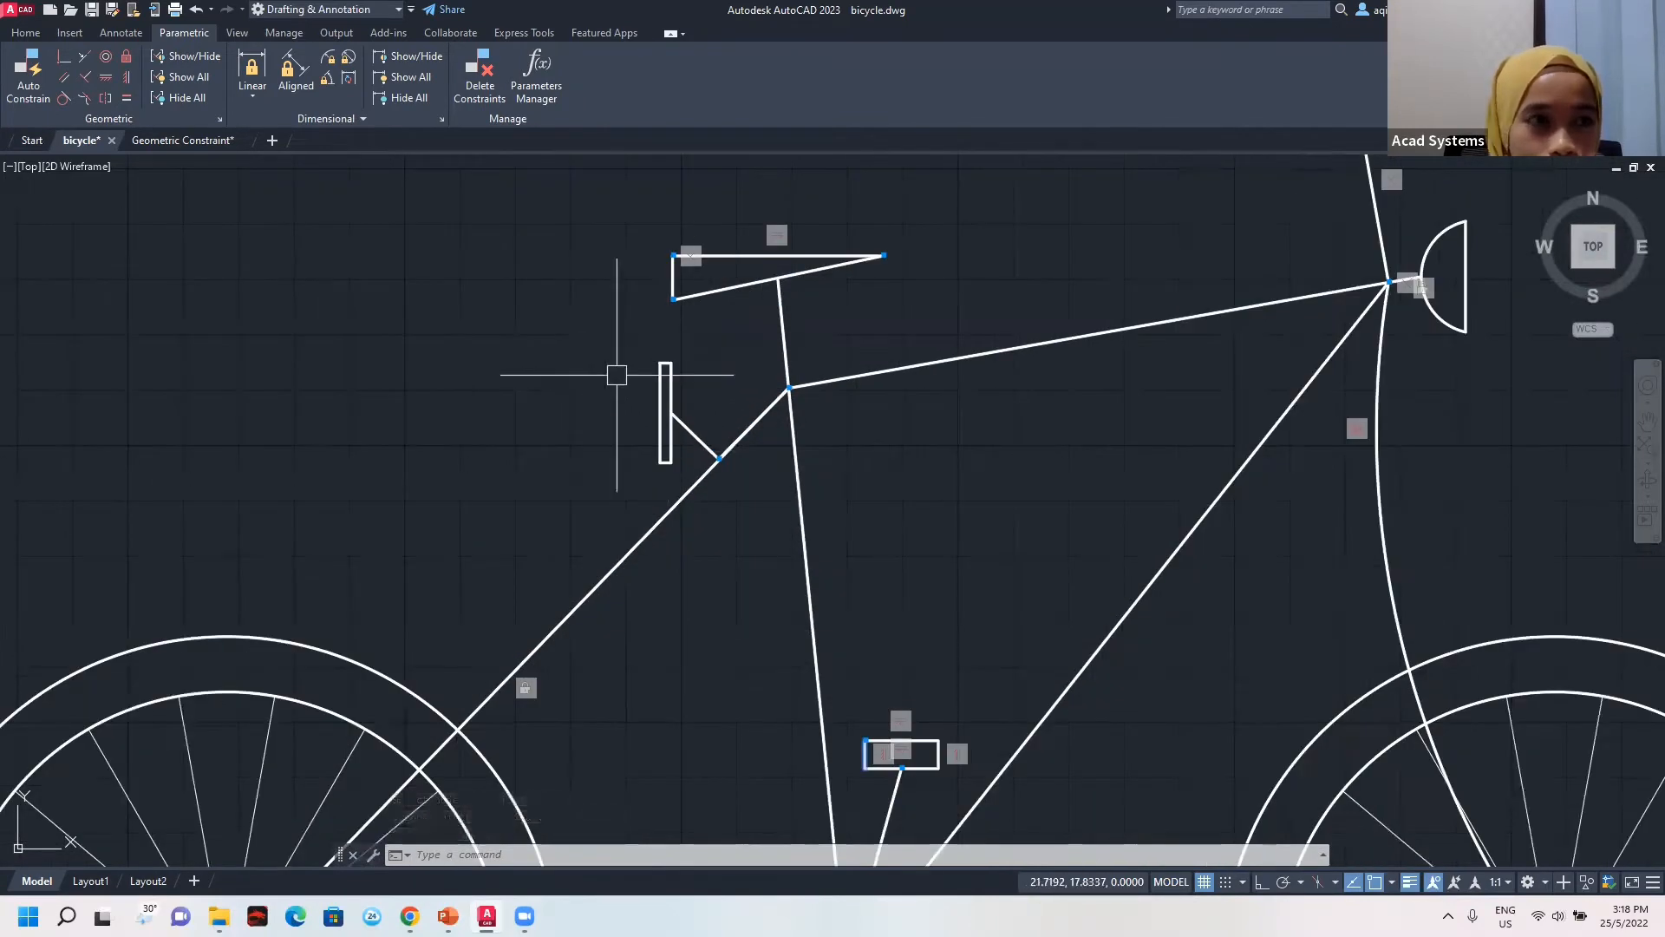
pyautogui.click(28, 77)
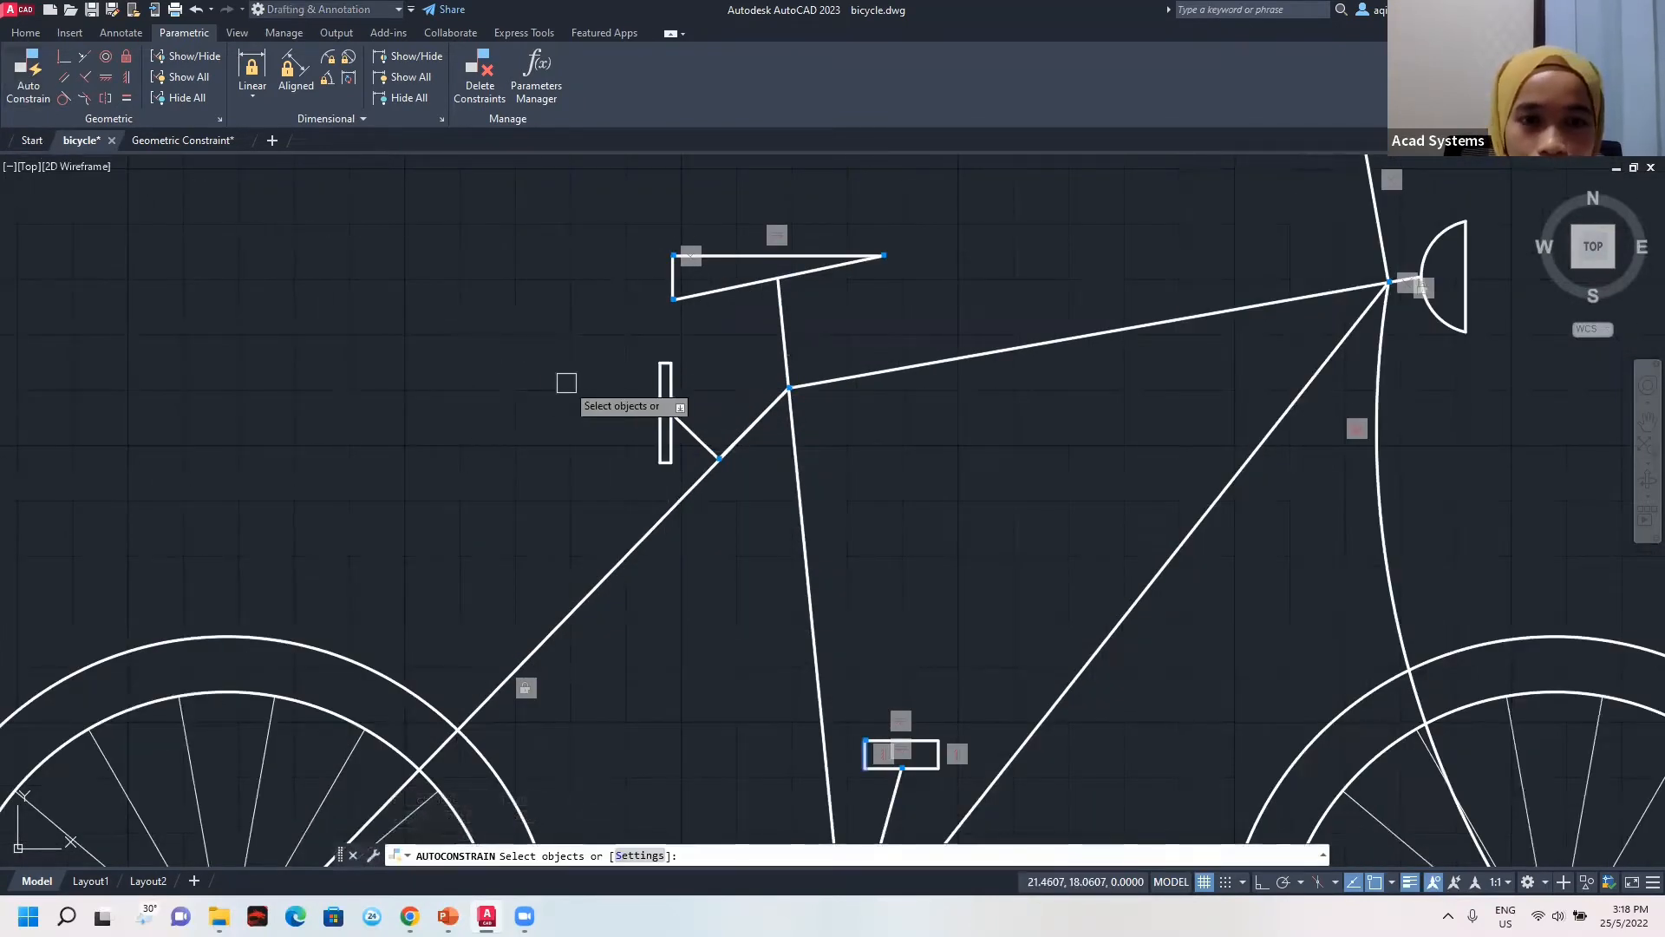
pyautogui.click(620, 339)
pyautogui.click(693, 477)
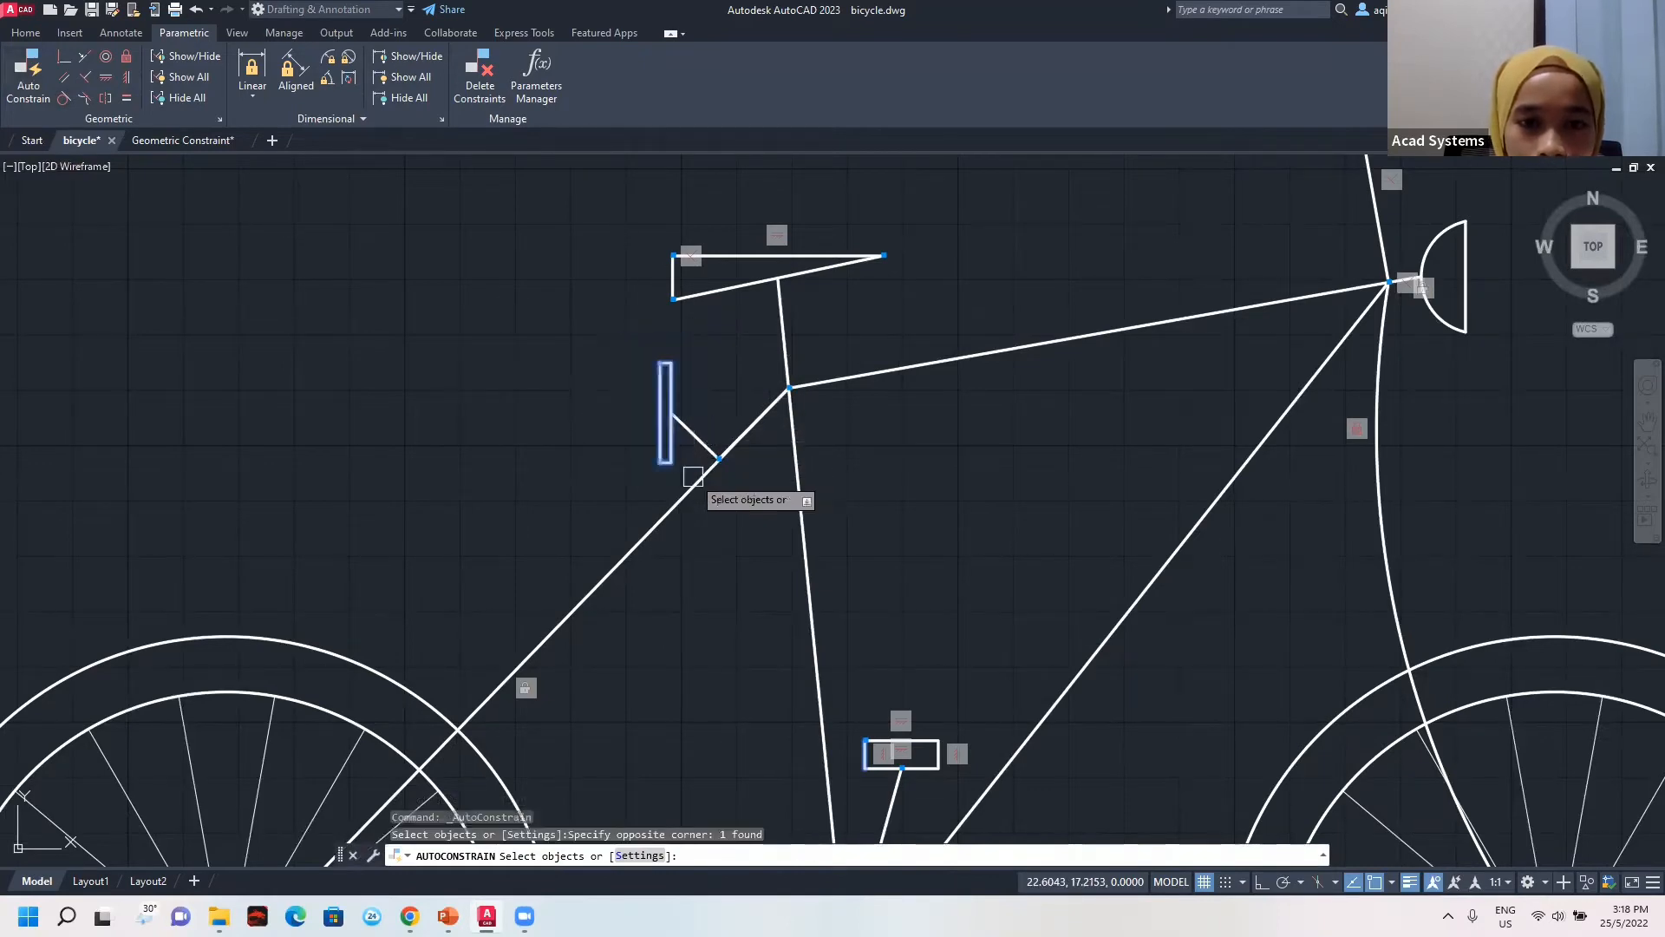
pyautogui.press('Return')
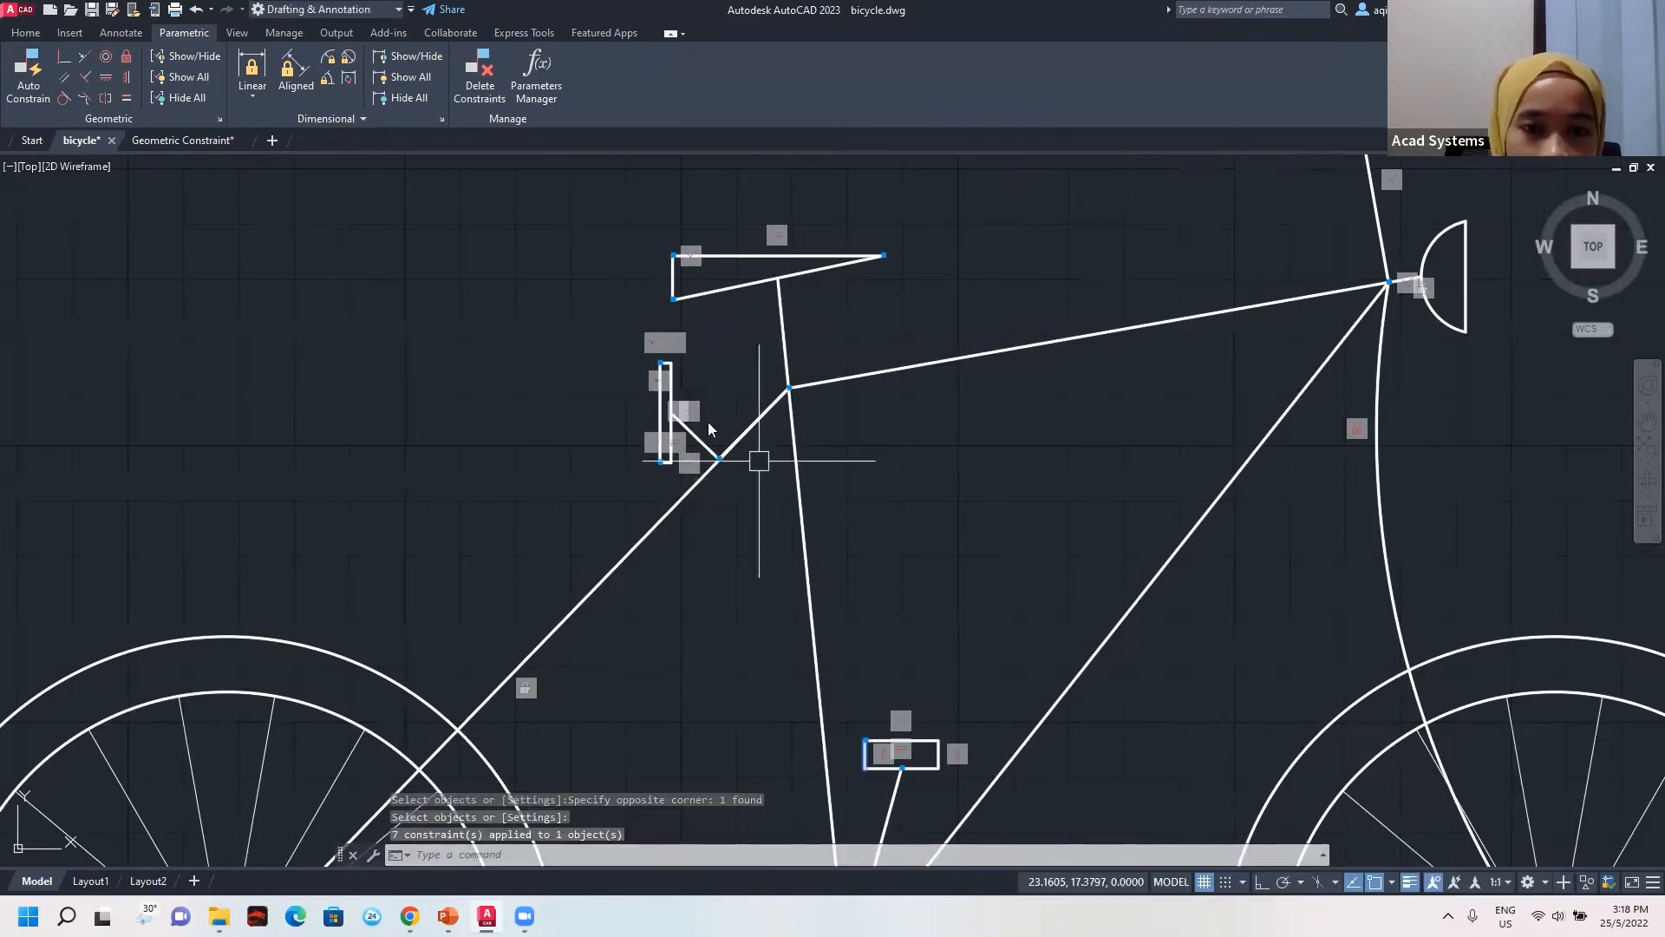
pyautogui.scroll(-3, 711, 418)
pyautogui.scroll(5, 659, 373)
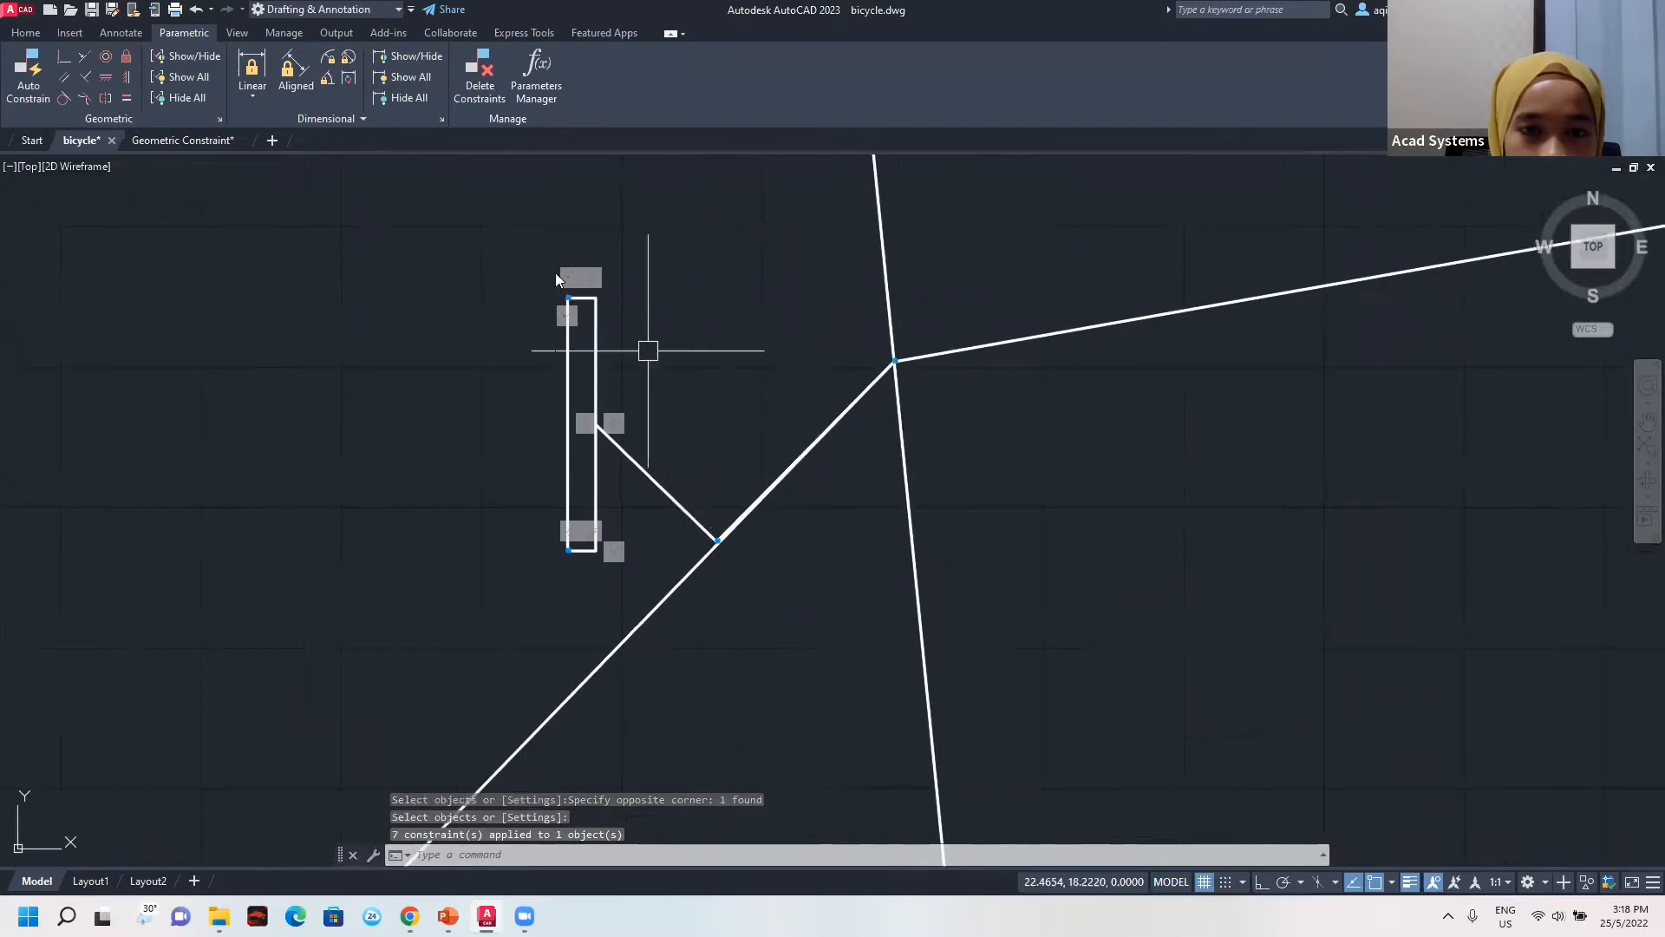
pyautogui.scroll(-4, 669, 482)
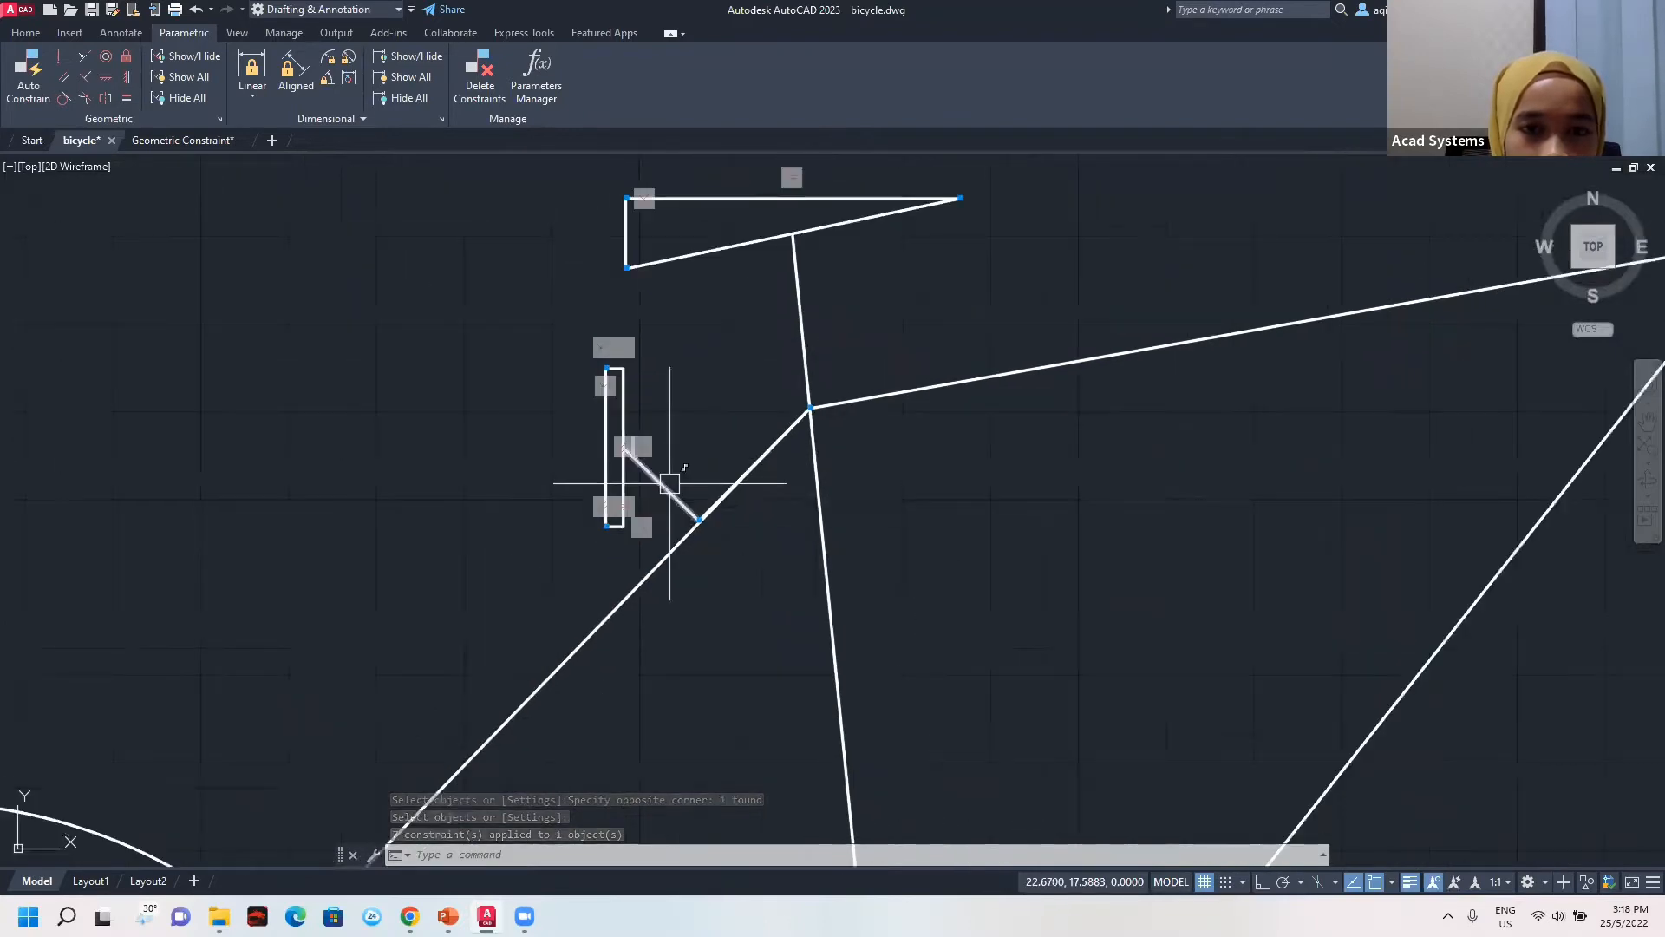
# Hide all geometric constraint markers in the bicycle drawing and show them all again.
pyautogui.moveTo(832, 538); pyautogui.dragTo(758, 502, button='middle')
pyautogui.scroll(-3, 832, 477)
pyautogui.scroll(-3, 833, 465)
pyautogui.moveTo(833, 465); pyautogui.dragTo(827, 439, button='middle')
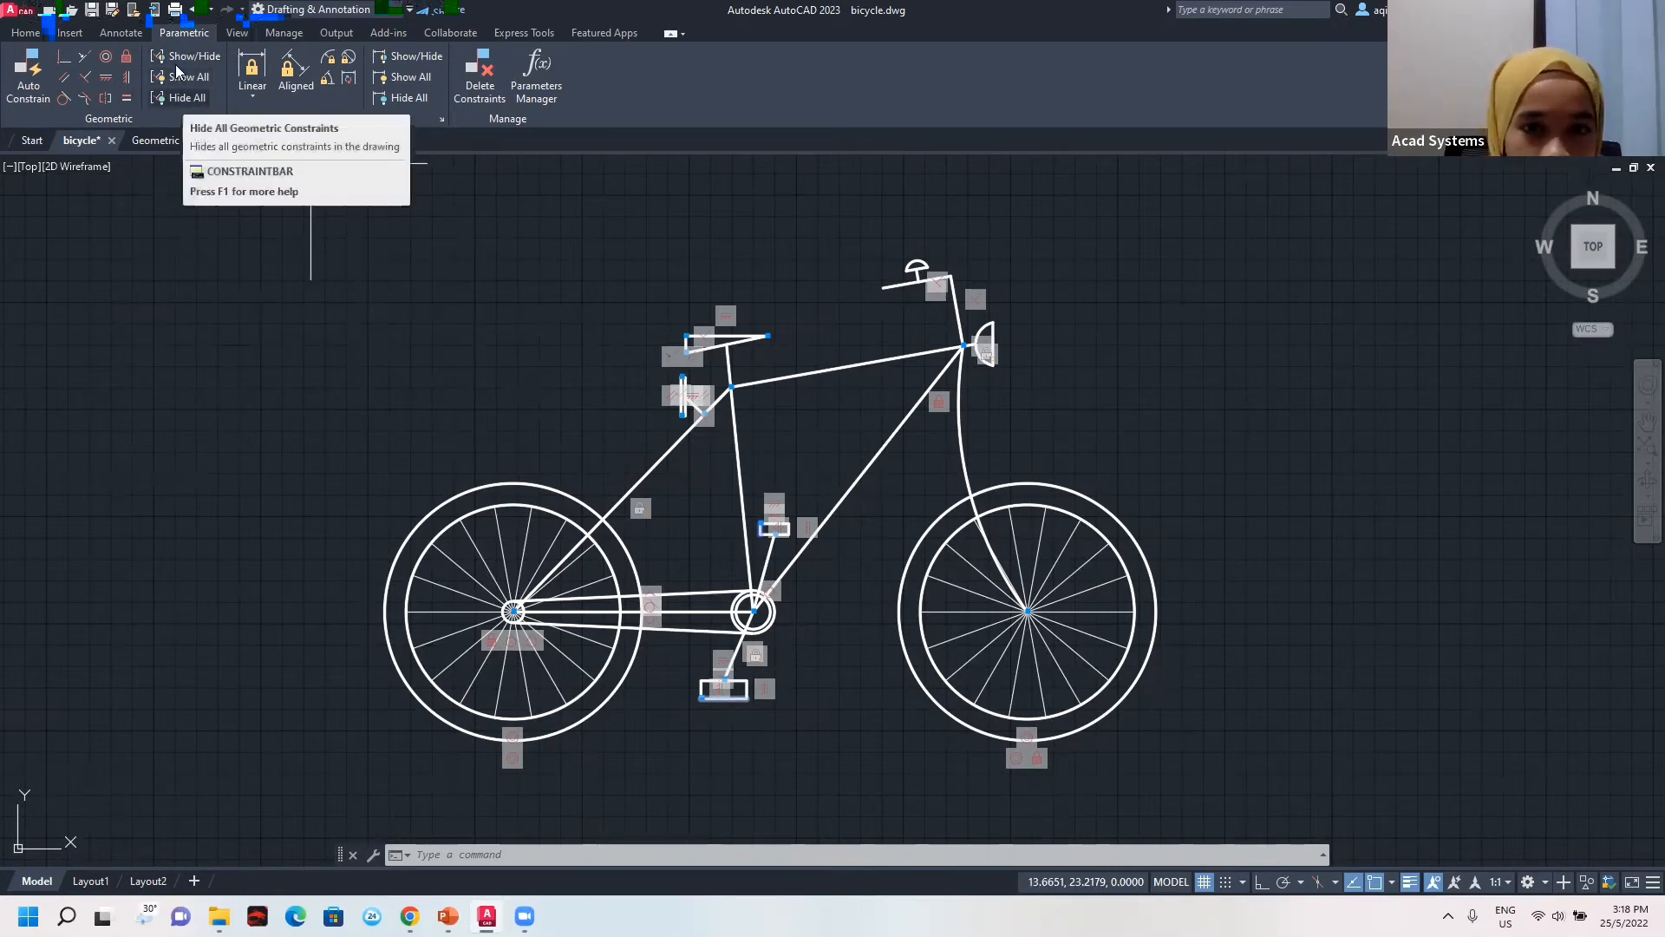
pyautogui.click(182, 97)
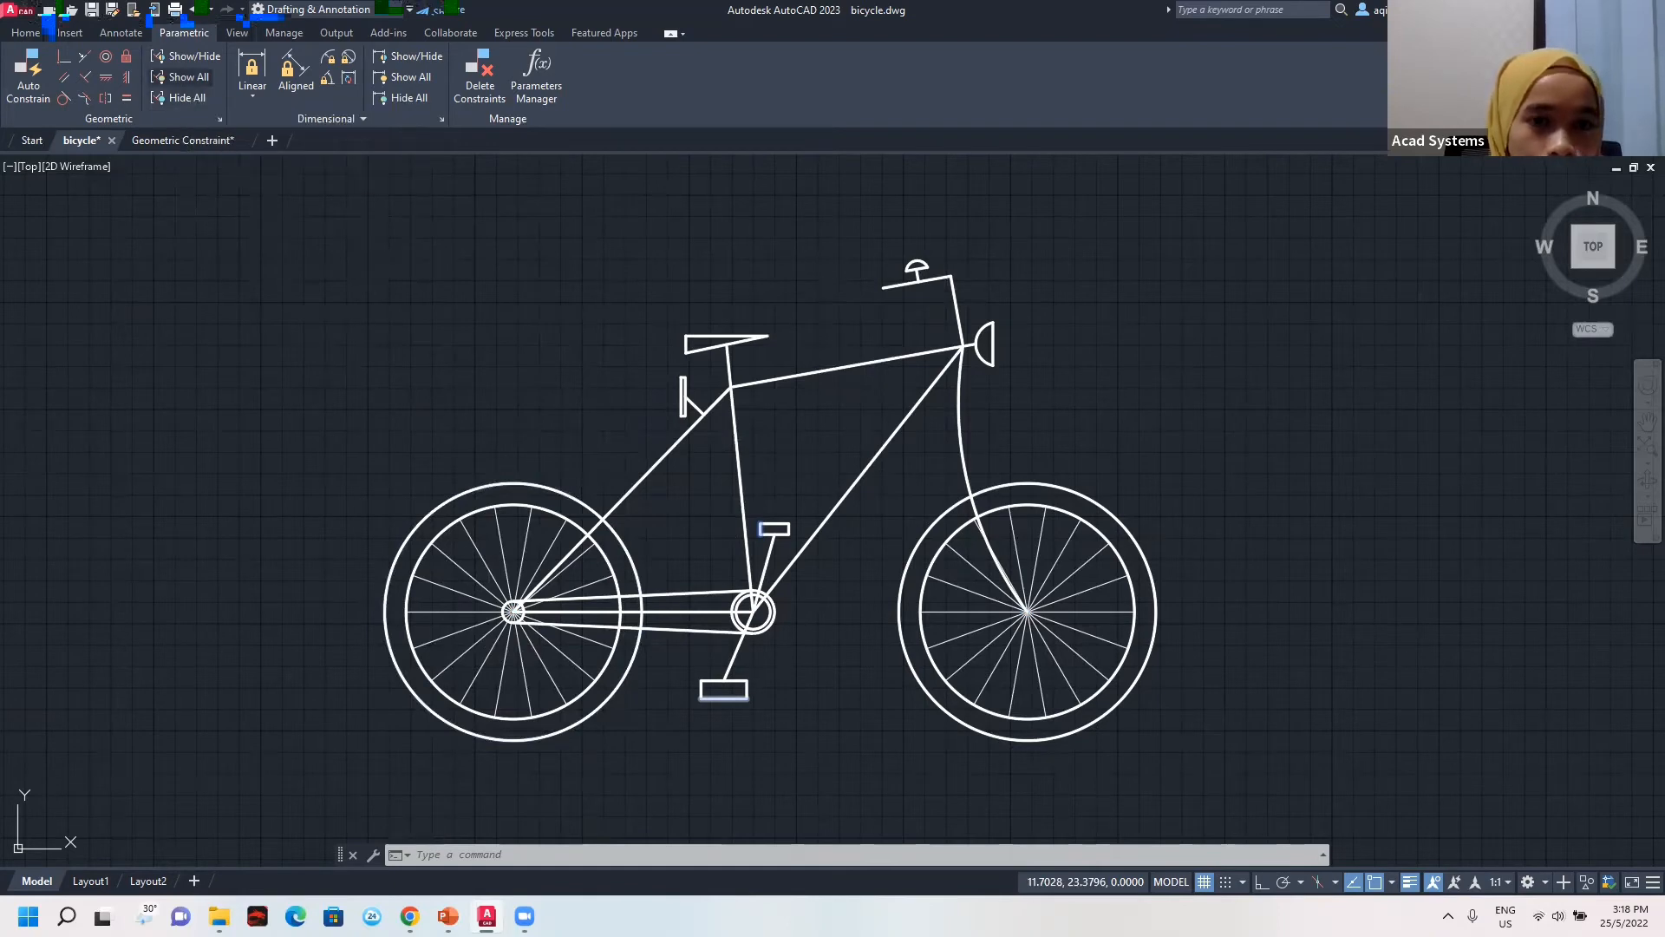
pyautogui.click(184, 77)
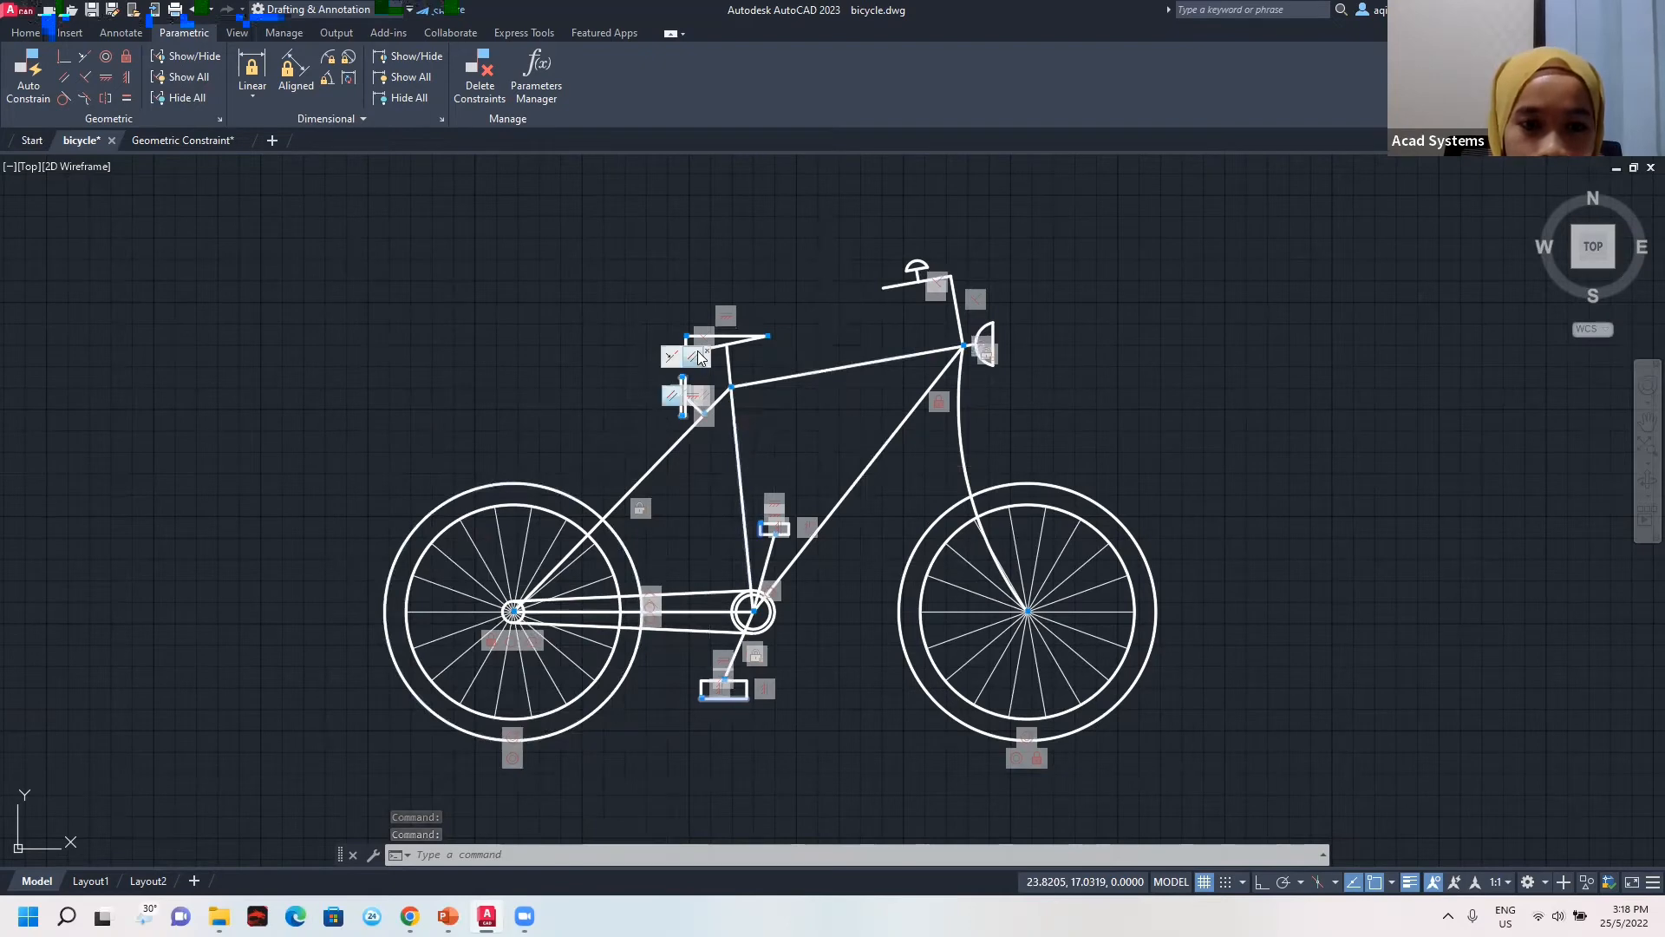
# Hide the geometric constraint markers of only the rear reflector rectangle and its connecting line below the seat.
pyautogui.scroll(2, 697, 350)
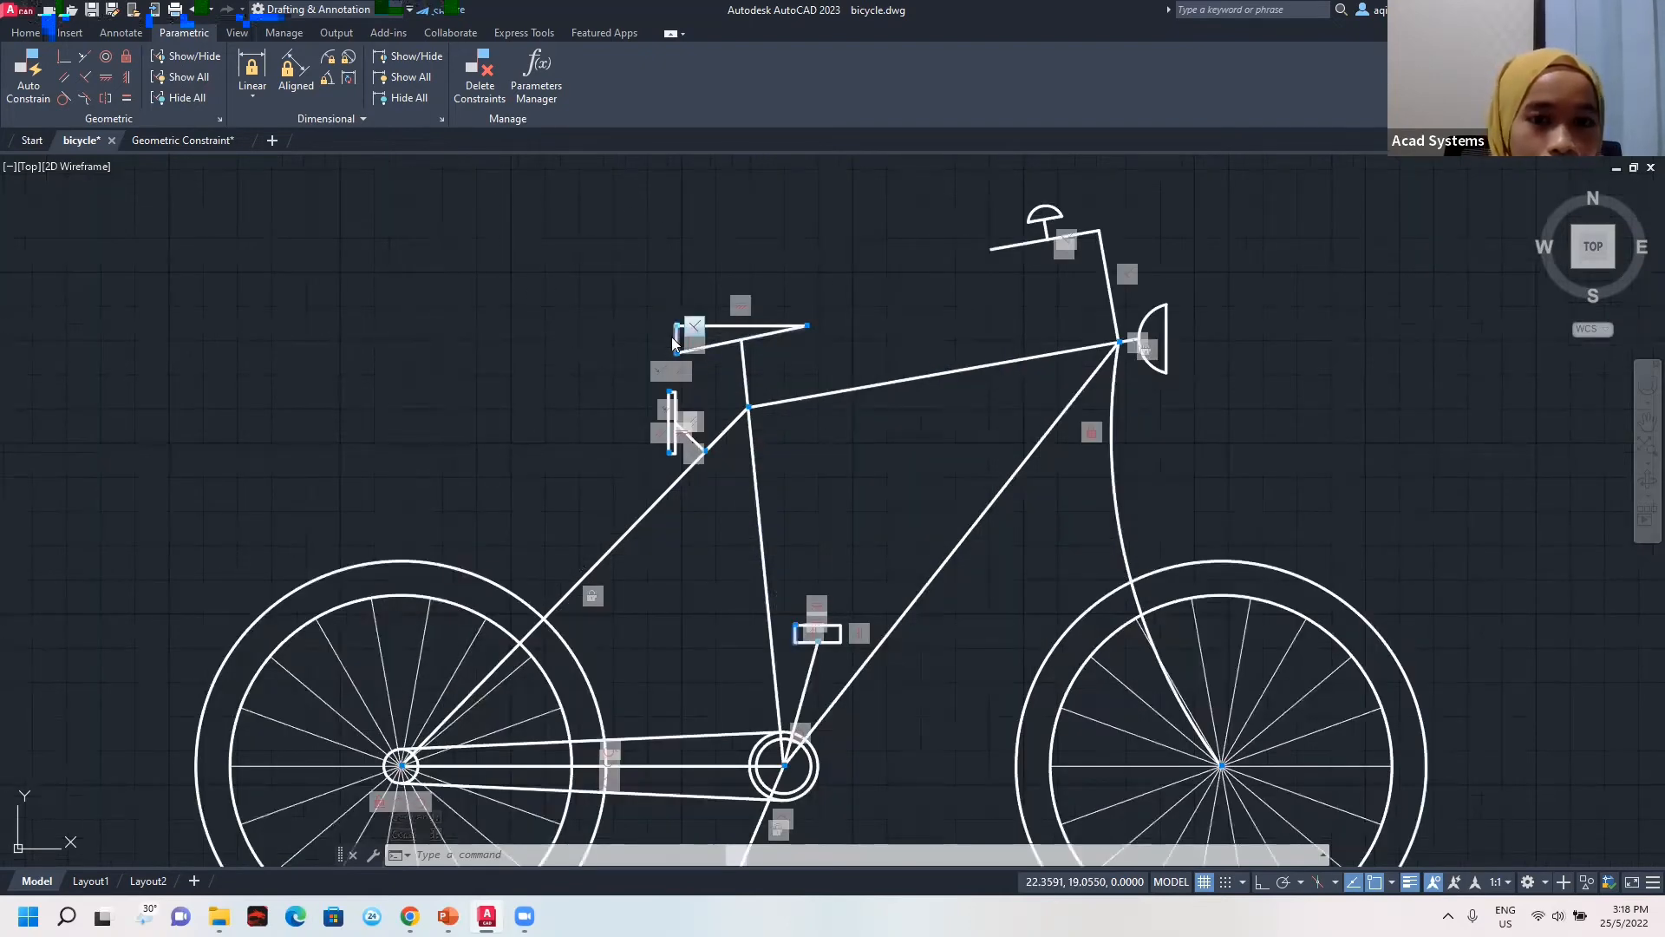
pyautogui.scroll(2, 674, 329)
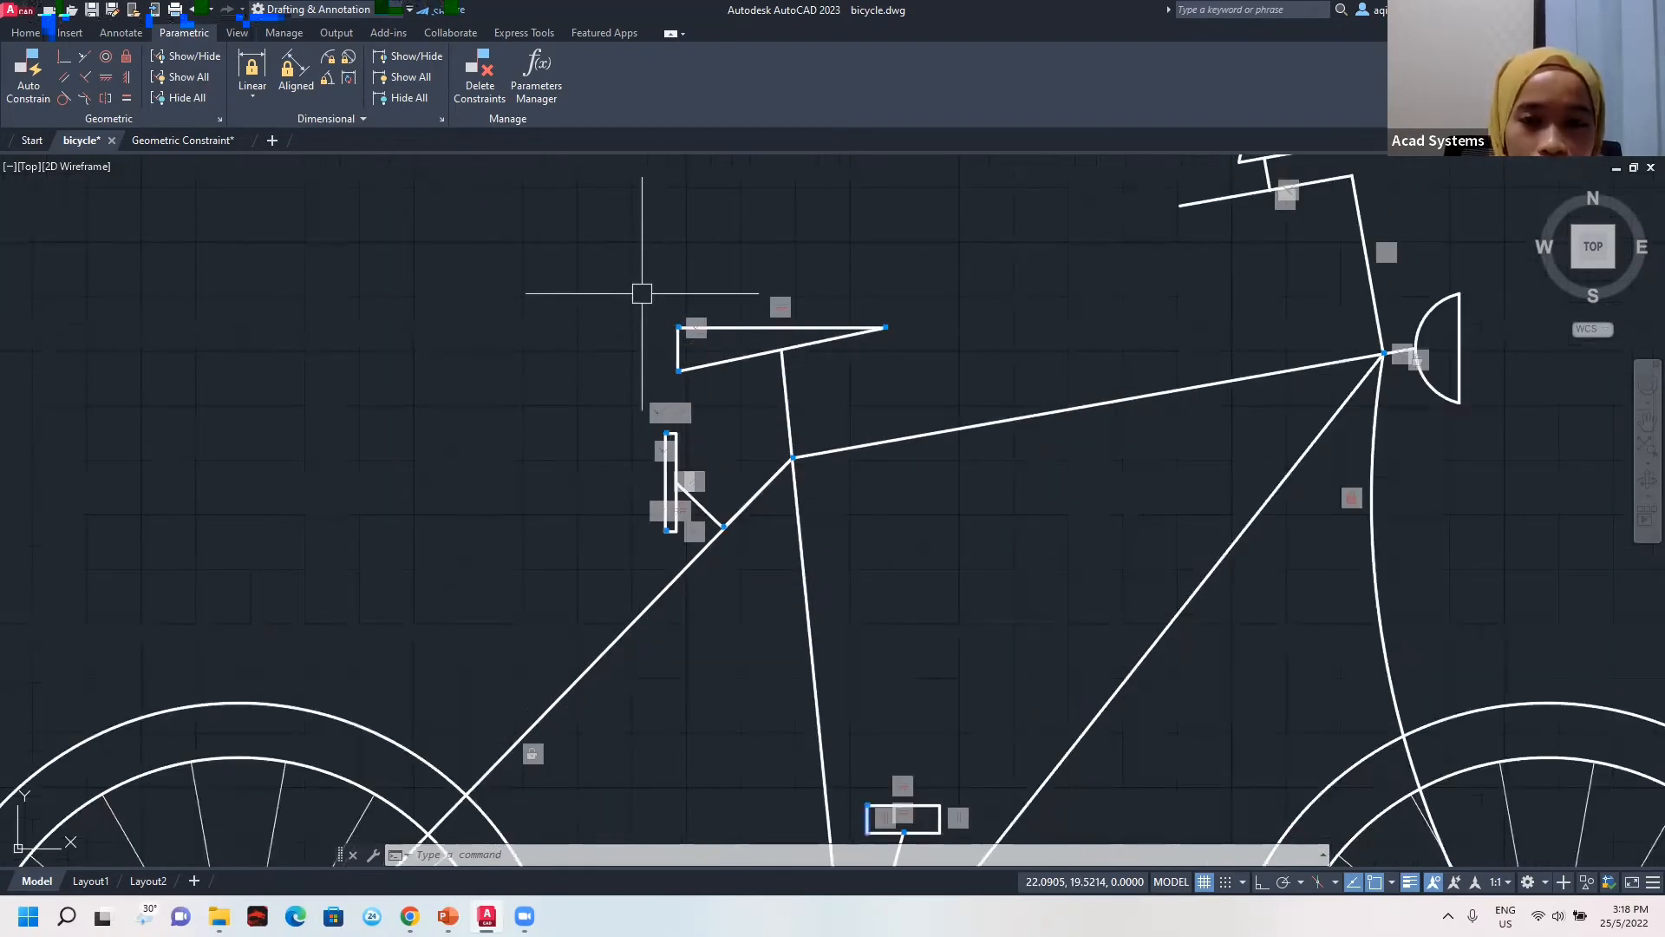
pyautogui.scroll(-3, 642, 293)
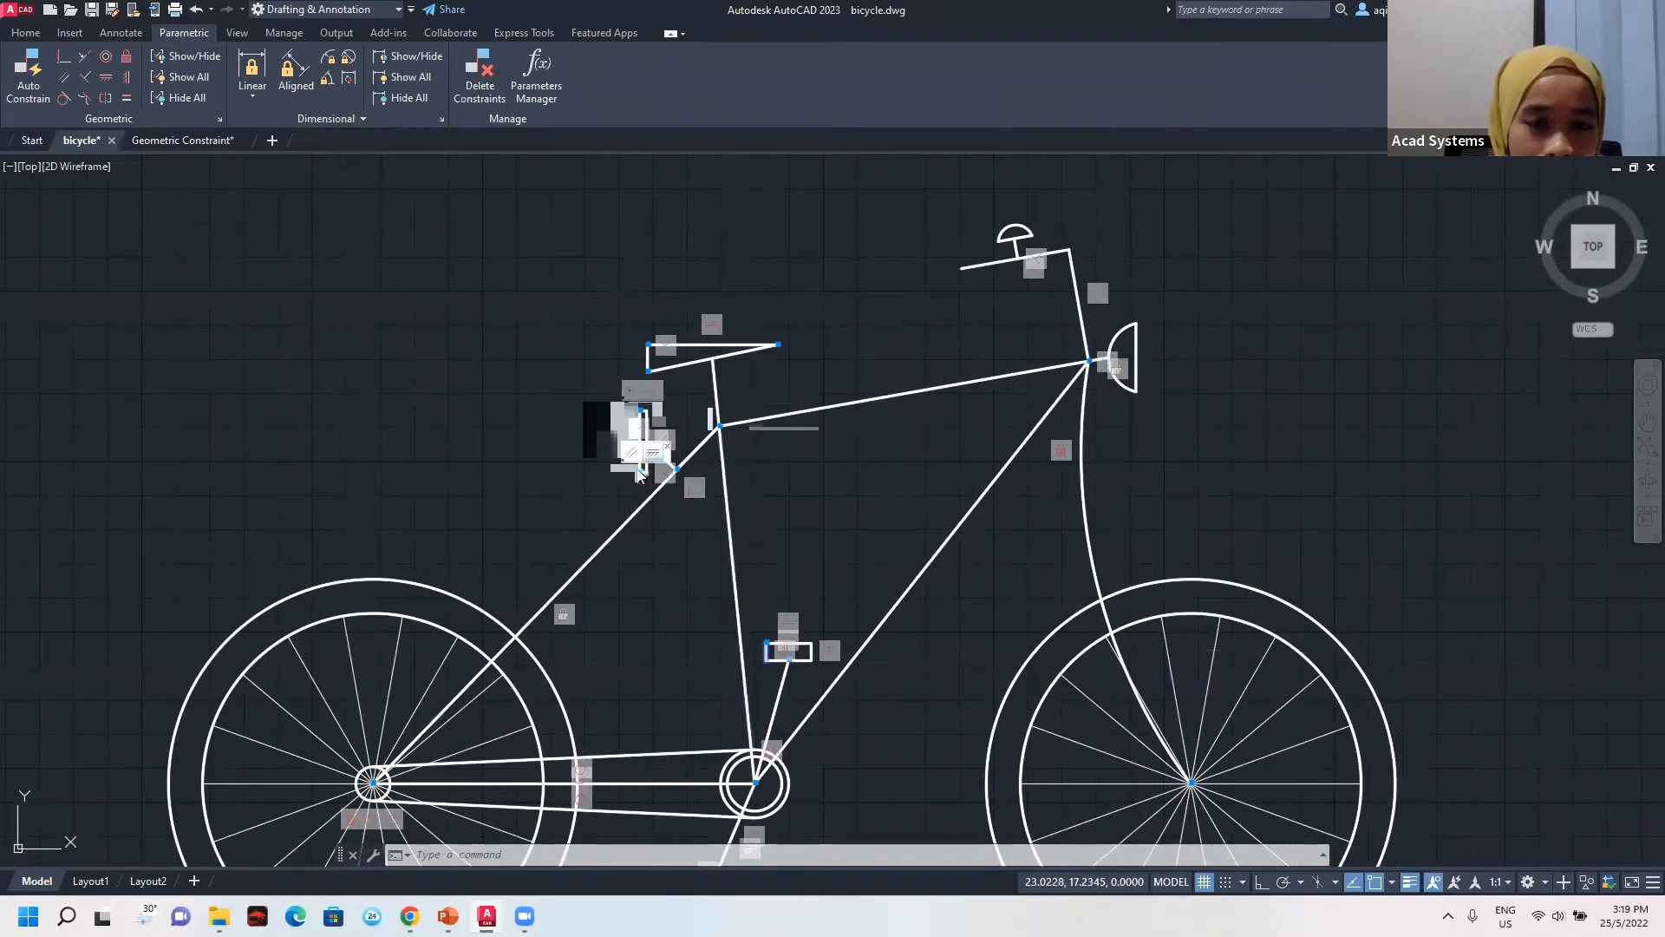
pyautogui.click(192, 57)
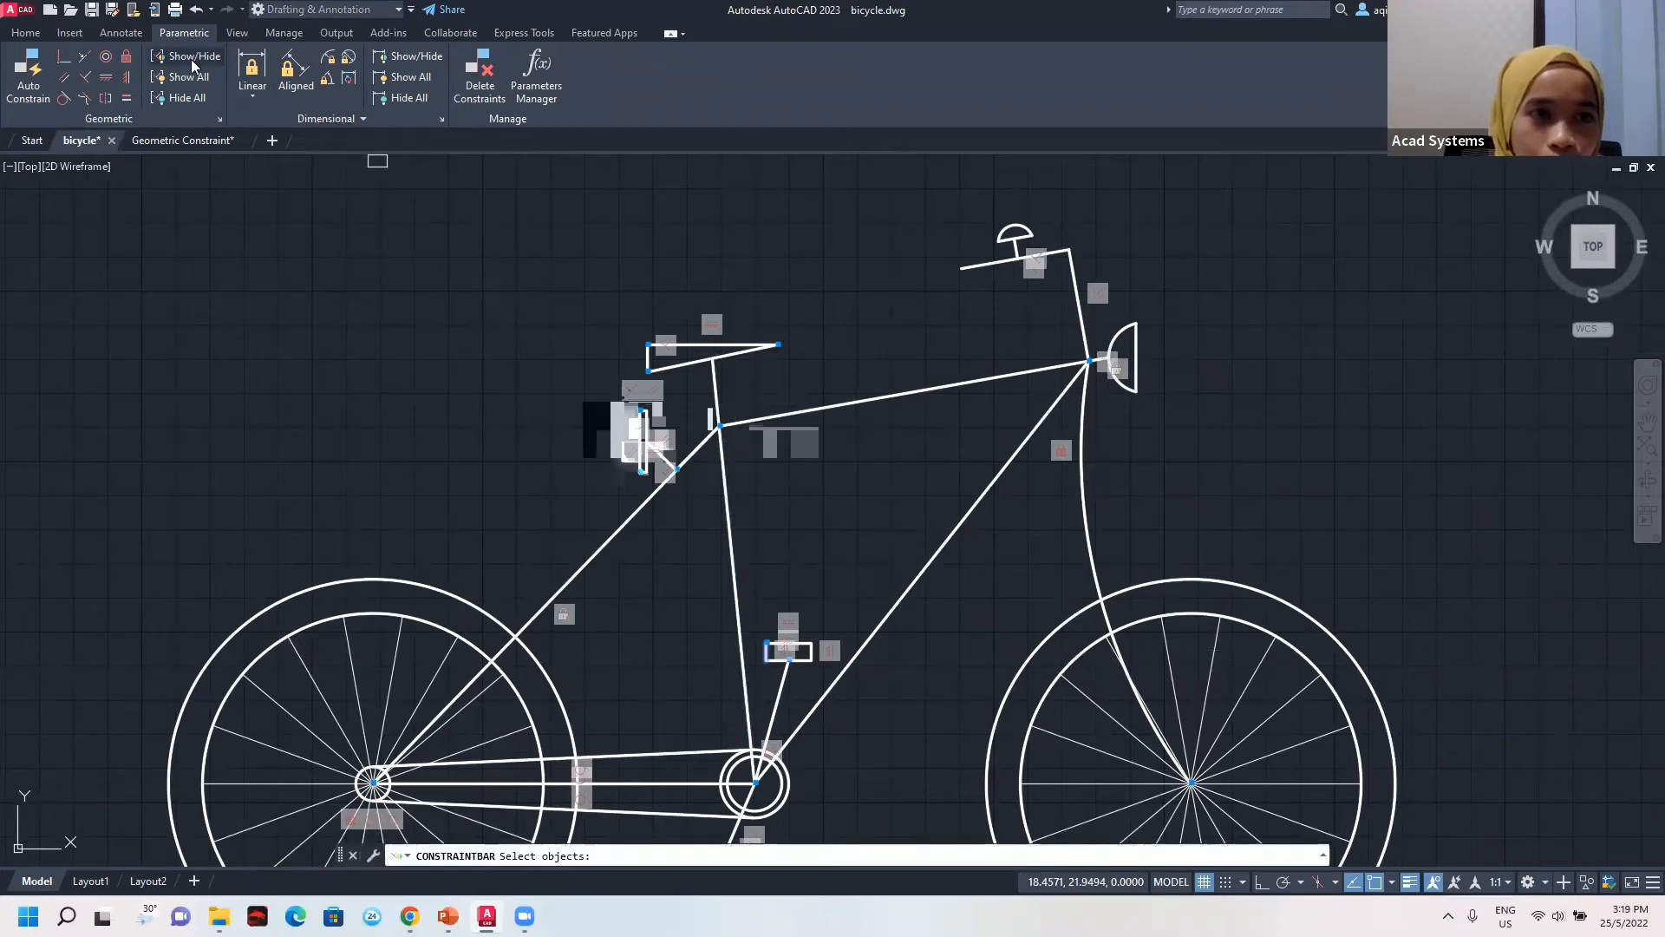
pyautogui.click(599, 384)
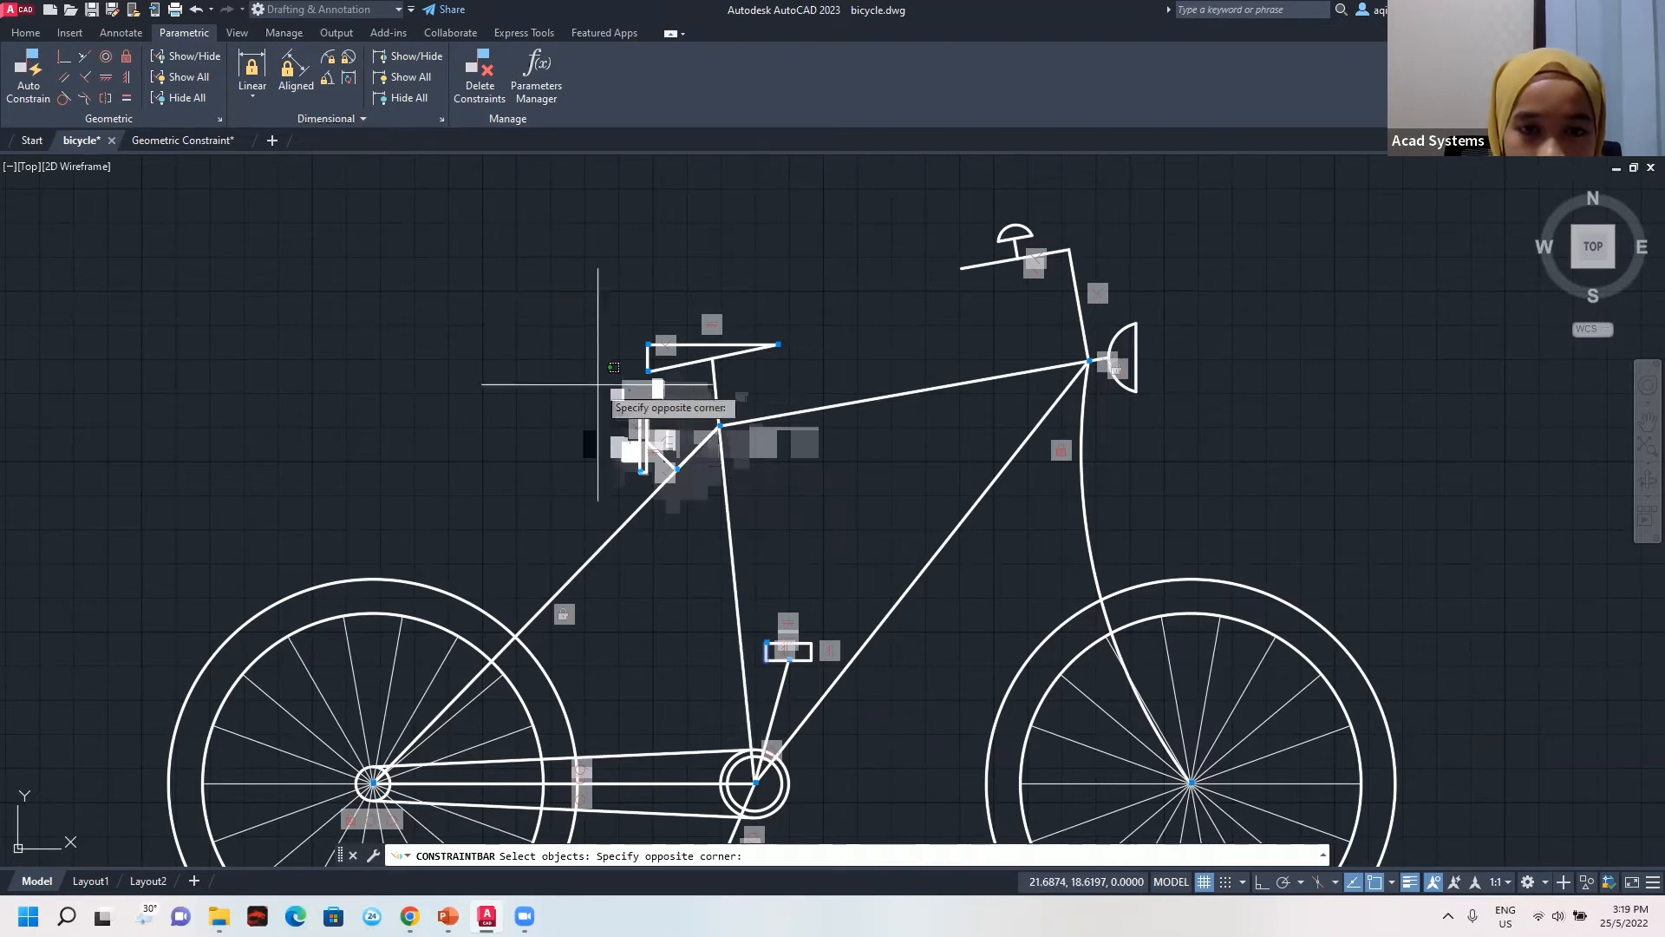
pyautogui.click(705, 482)
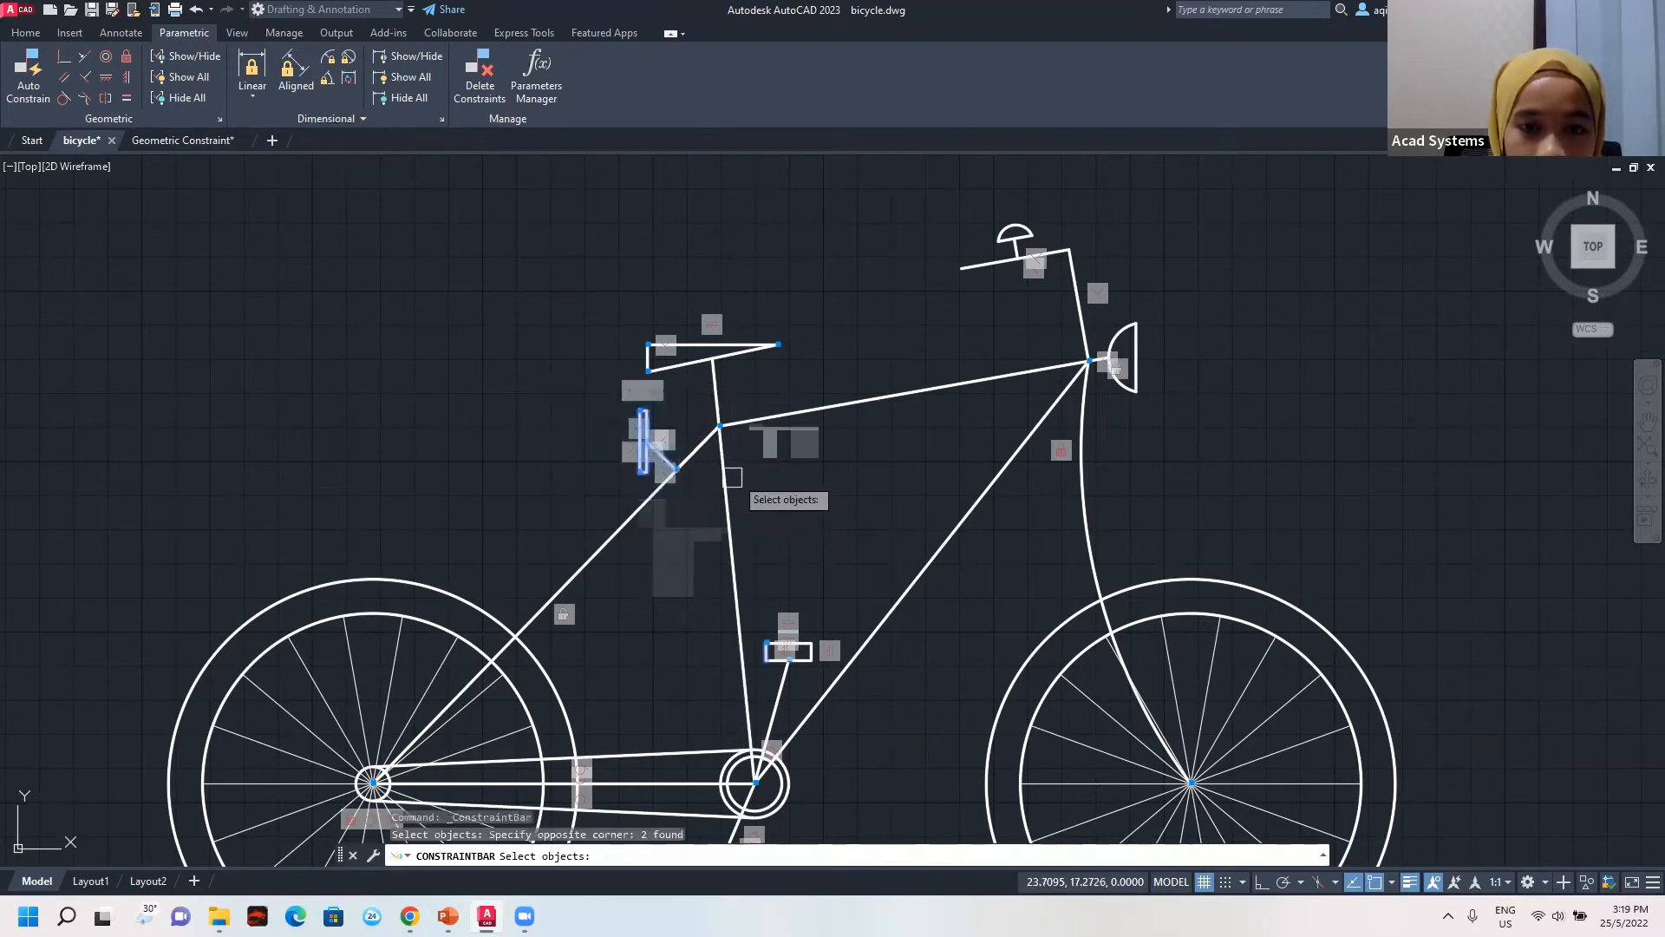
pyautogui.press('Return')
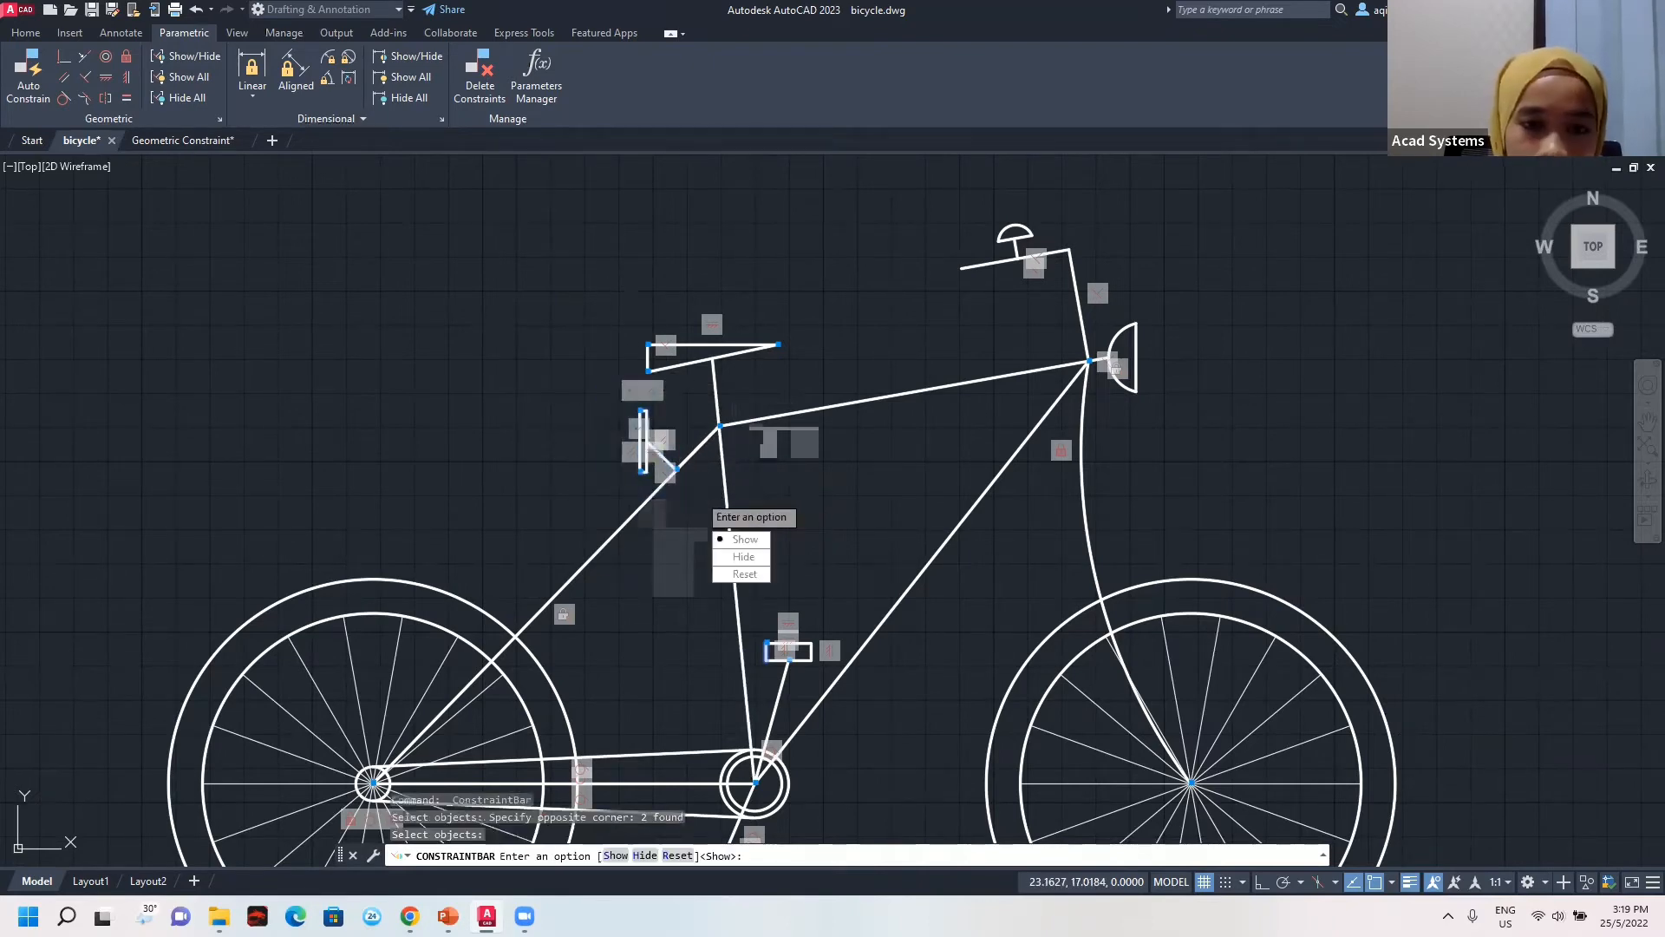
pyautogui.click(743, 557)
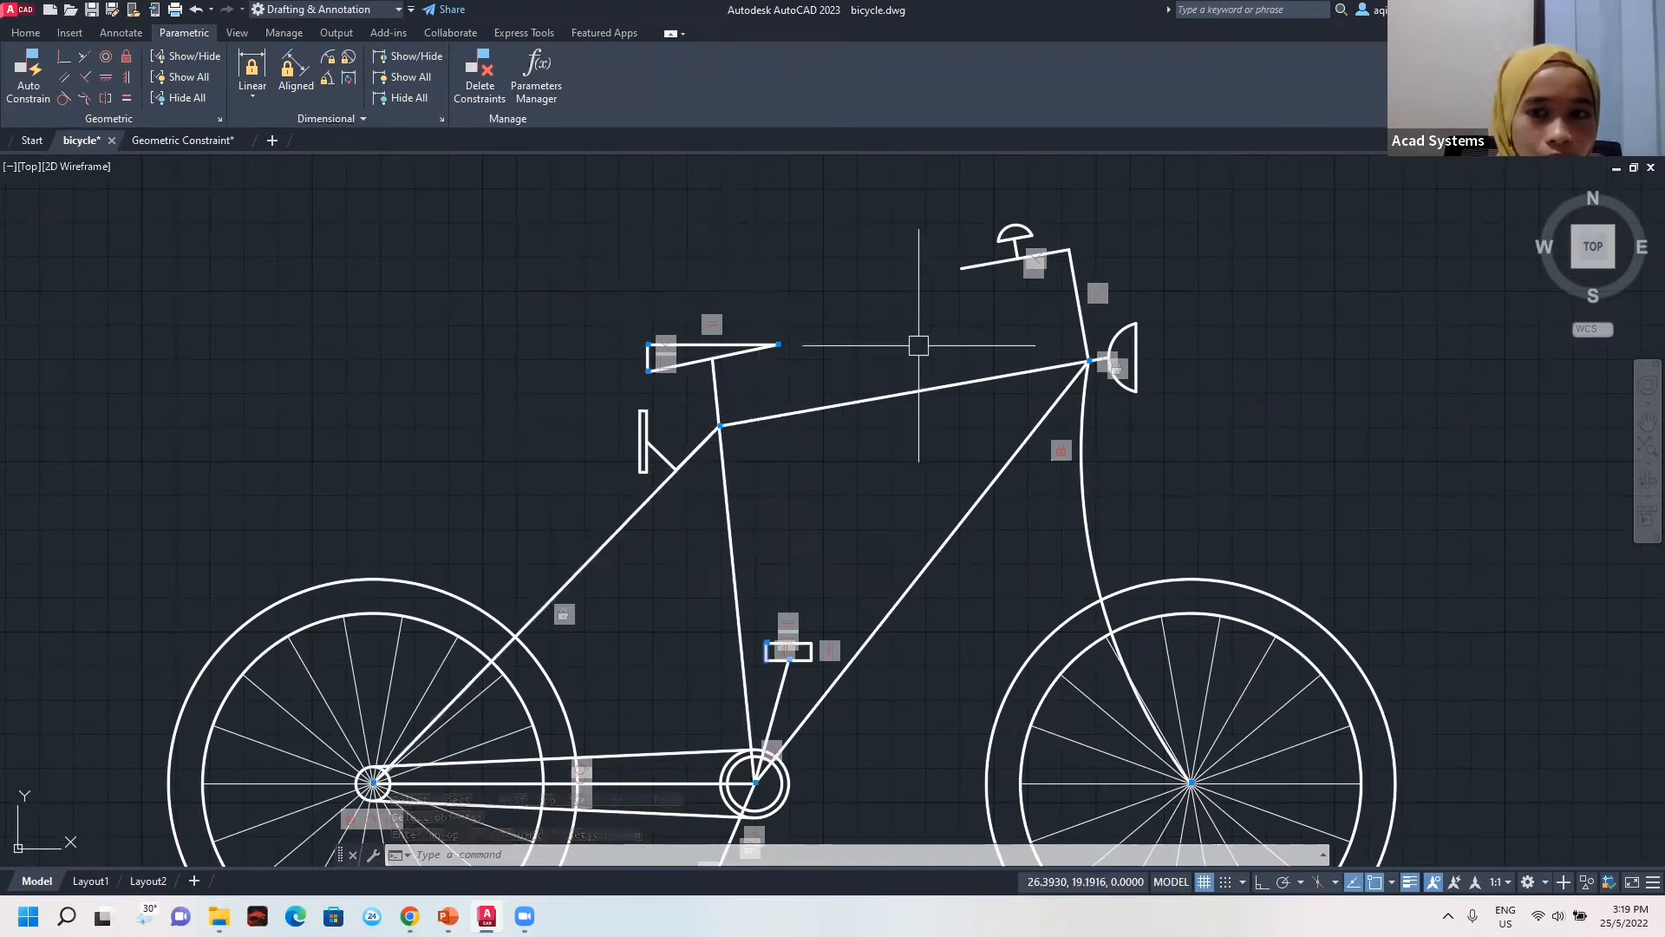
pyautogui.moveTo(912, 351); pyautogui.dragTo(857, 384, button='middle')
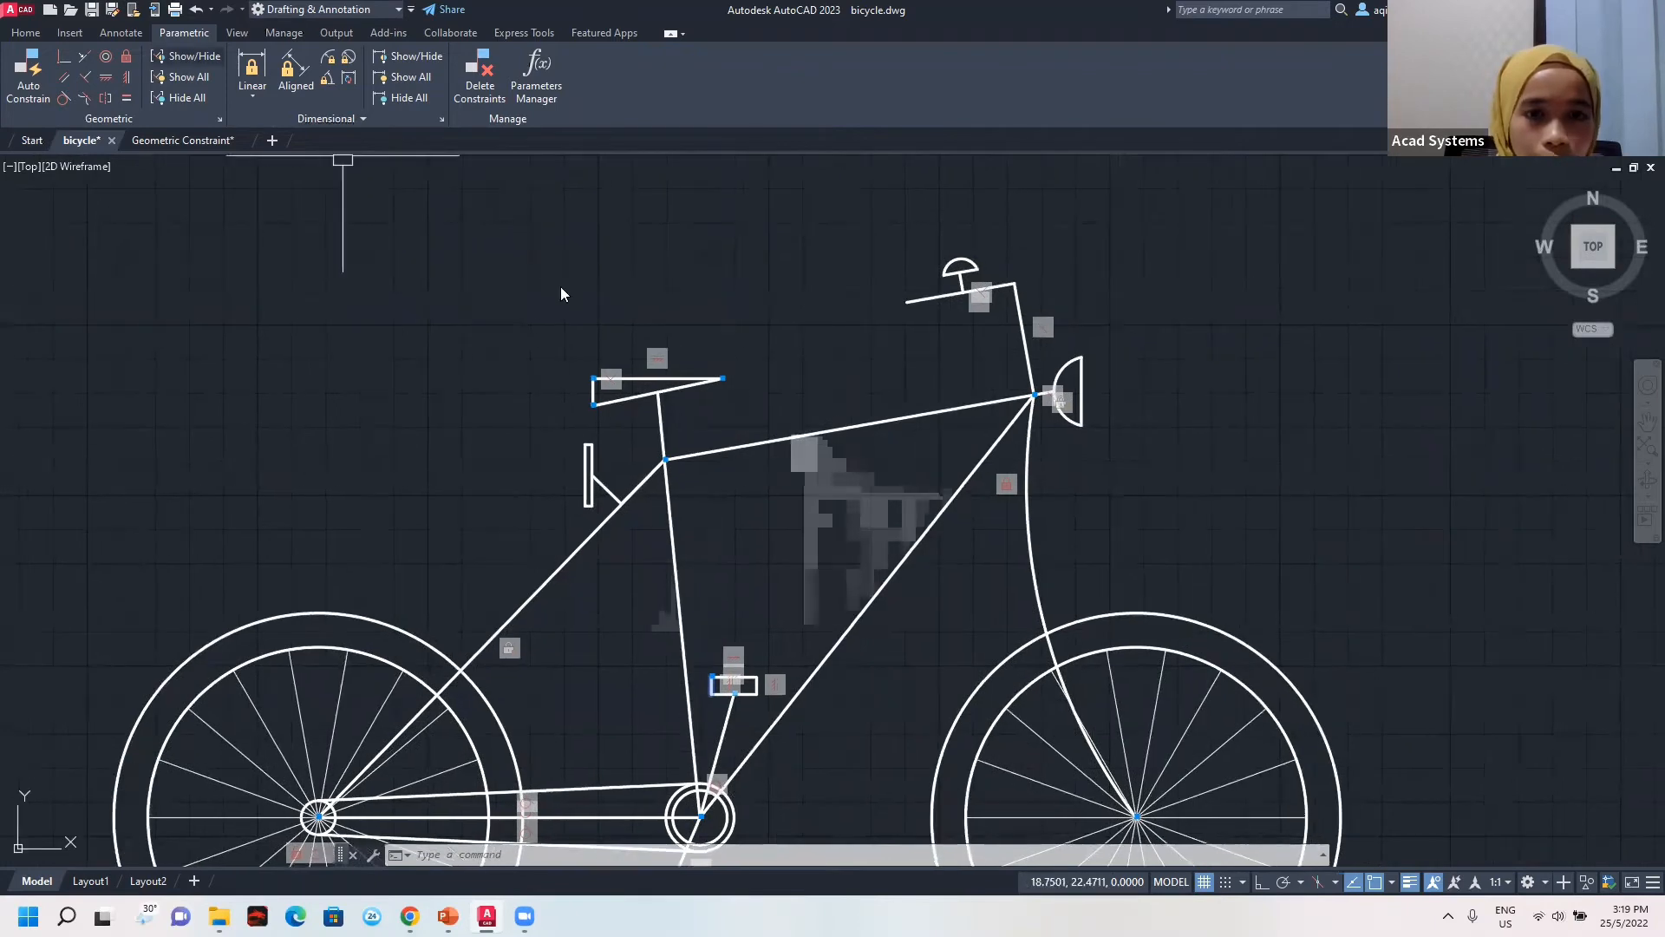
# Hide the geometric constraint bars of the handlebar and bell objects.
pyautogui.click(185, 56)
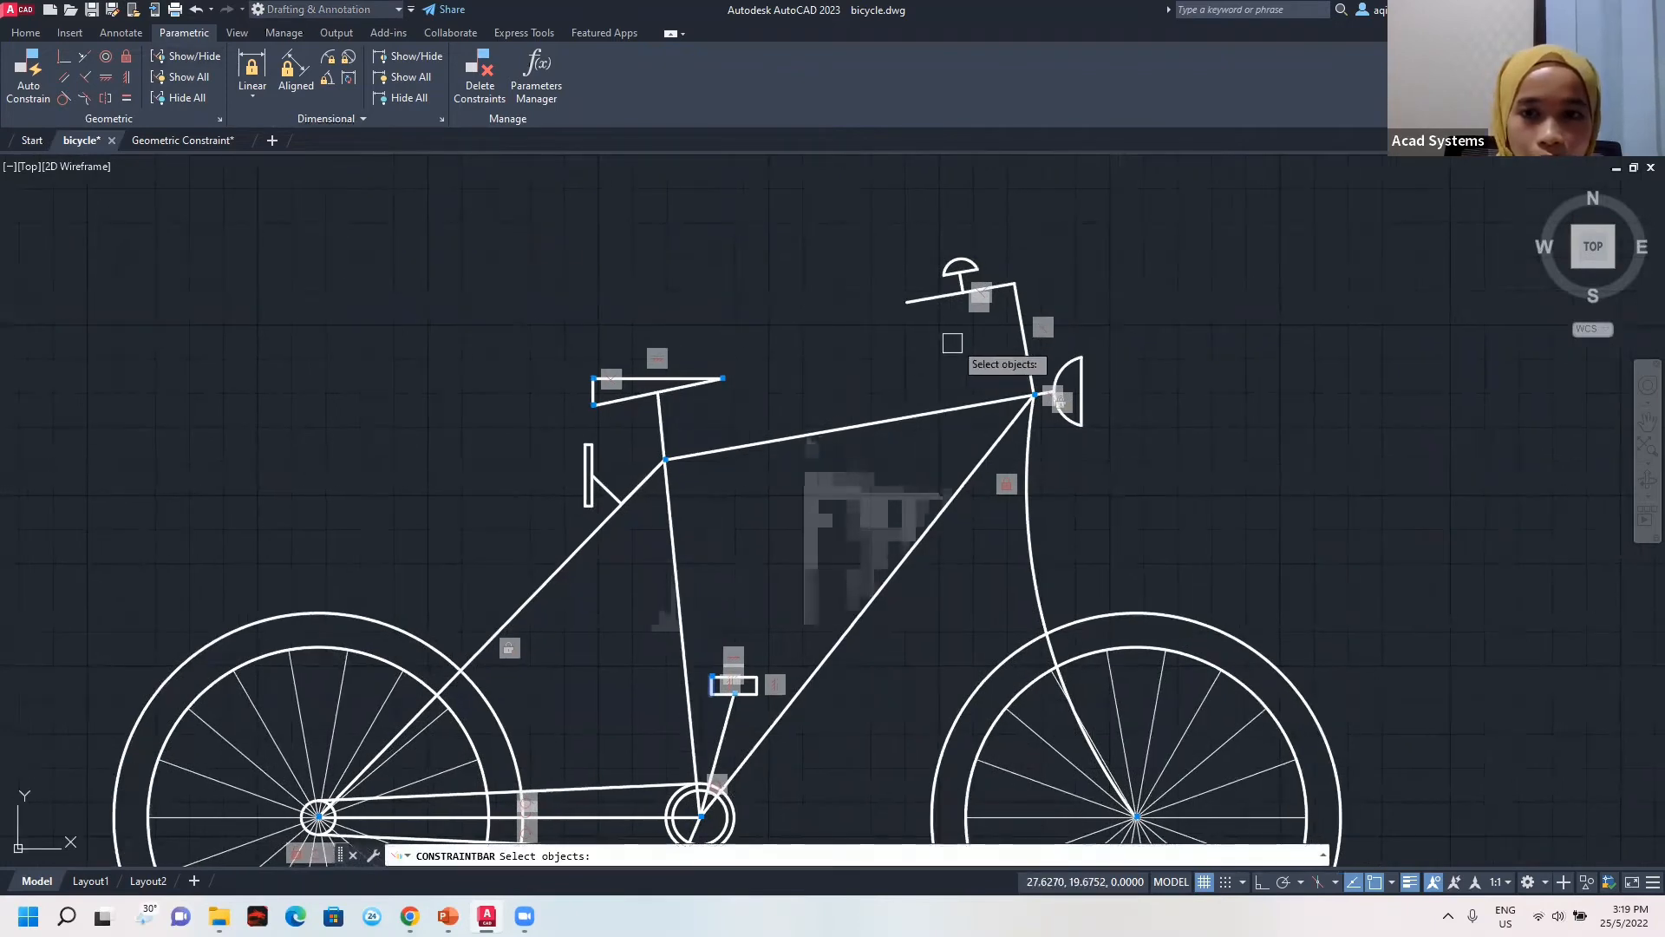
pyautogui.click(898, 228)
pyautogui.click(1141, 372)
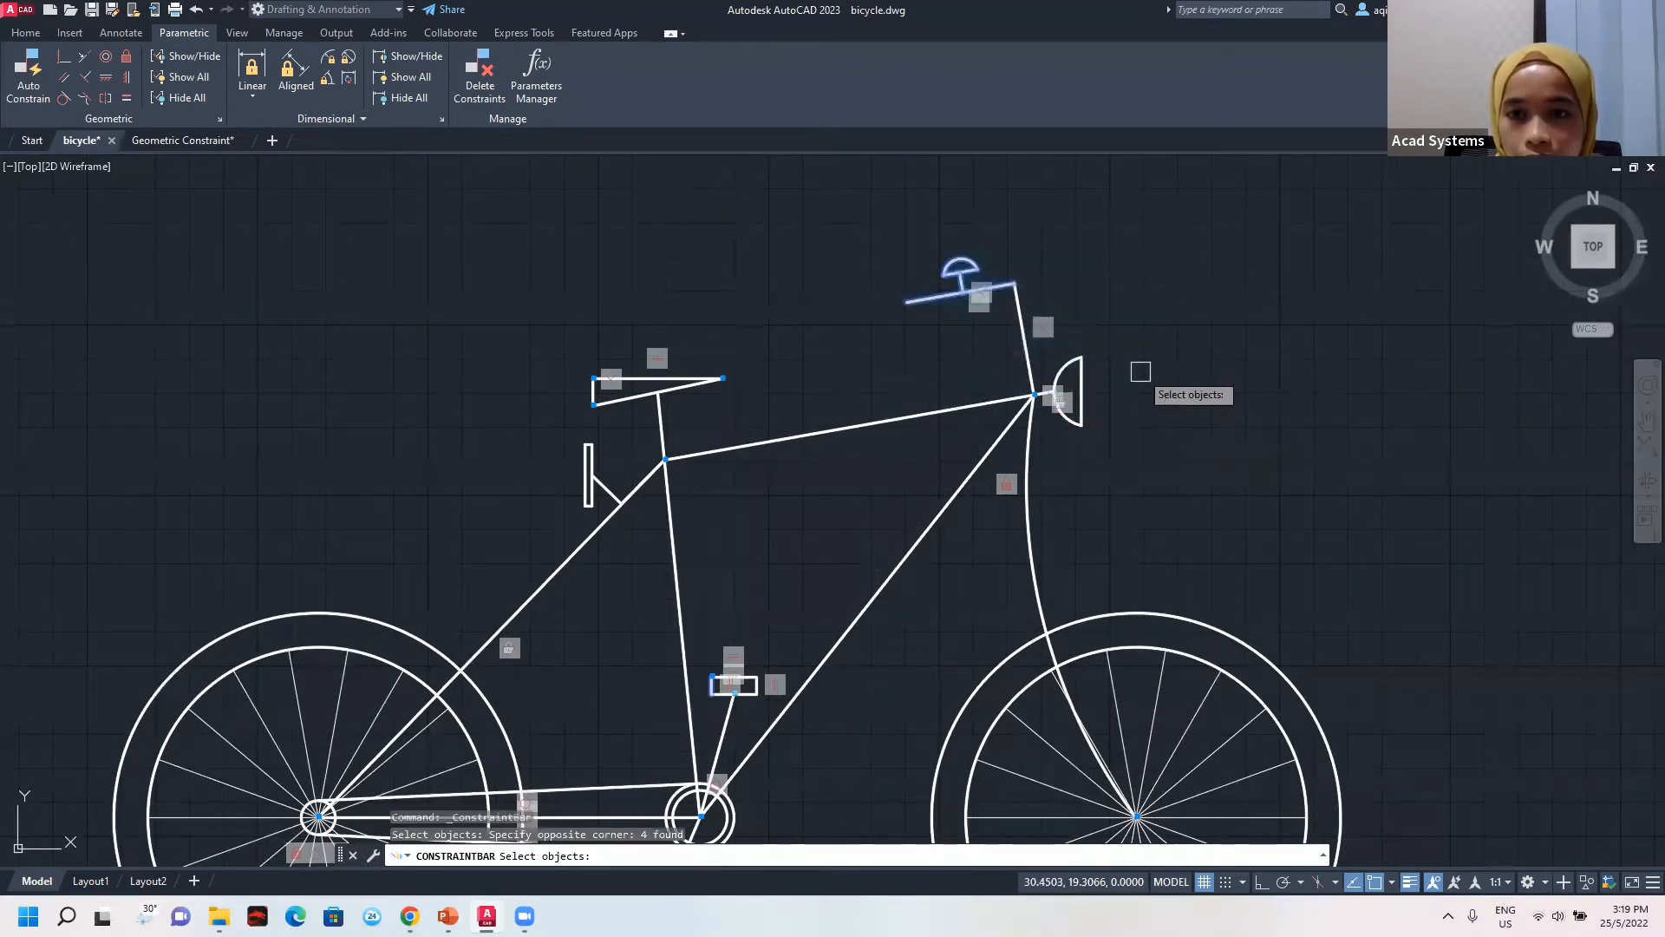
pyautogui.press('Return')
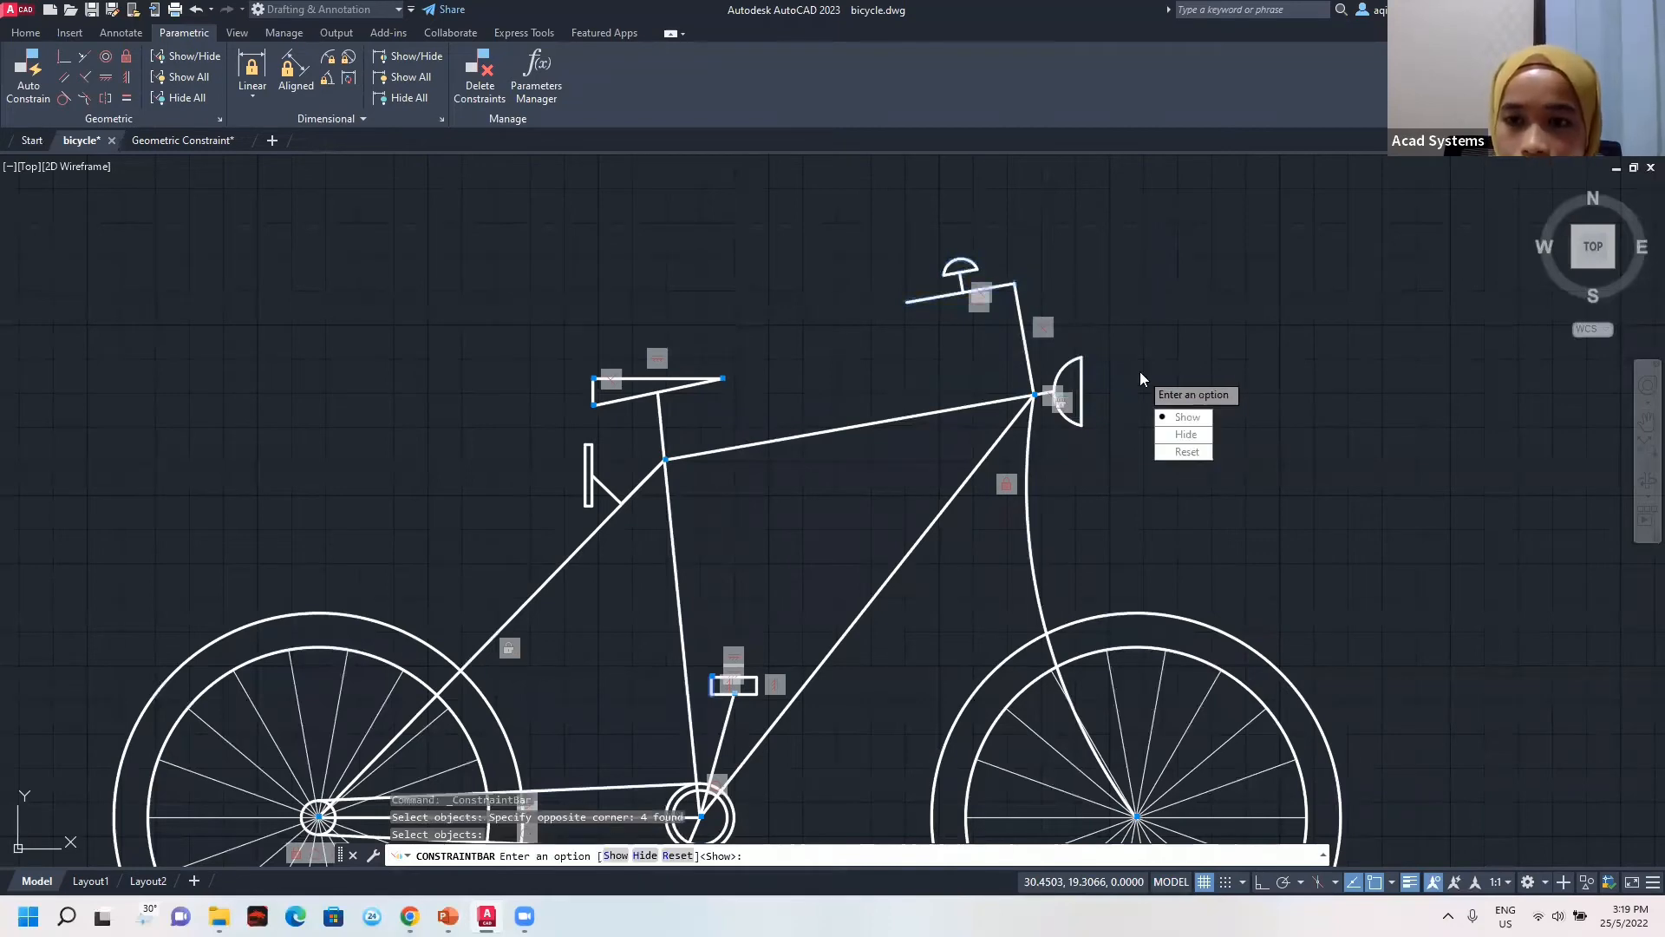
pyautogui.click(1189, 435)
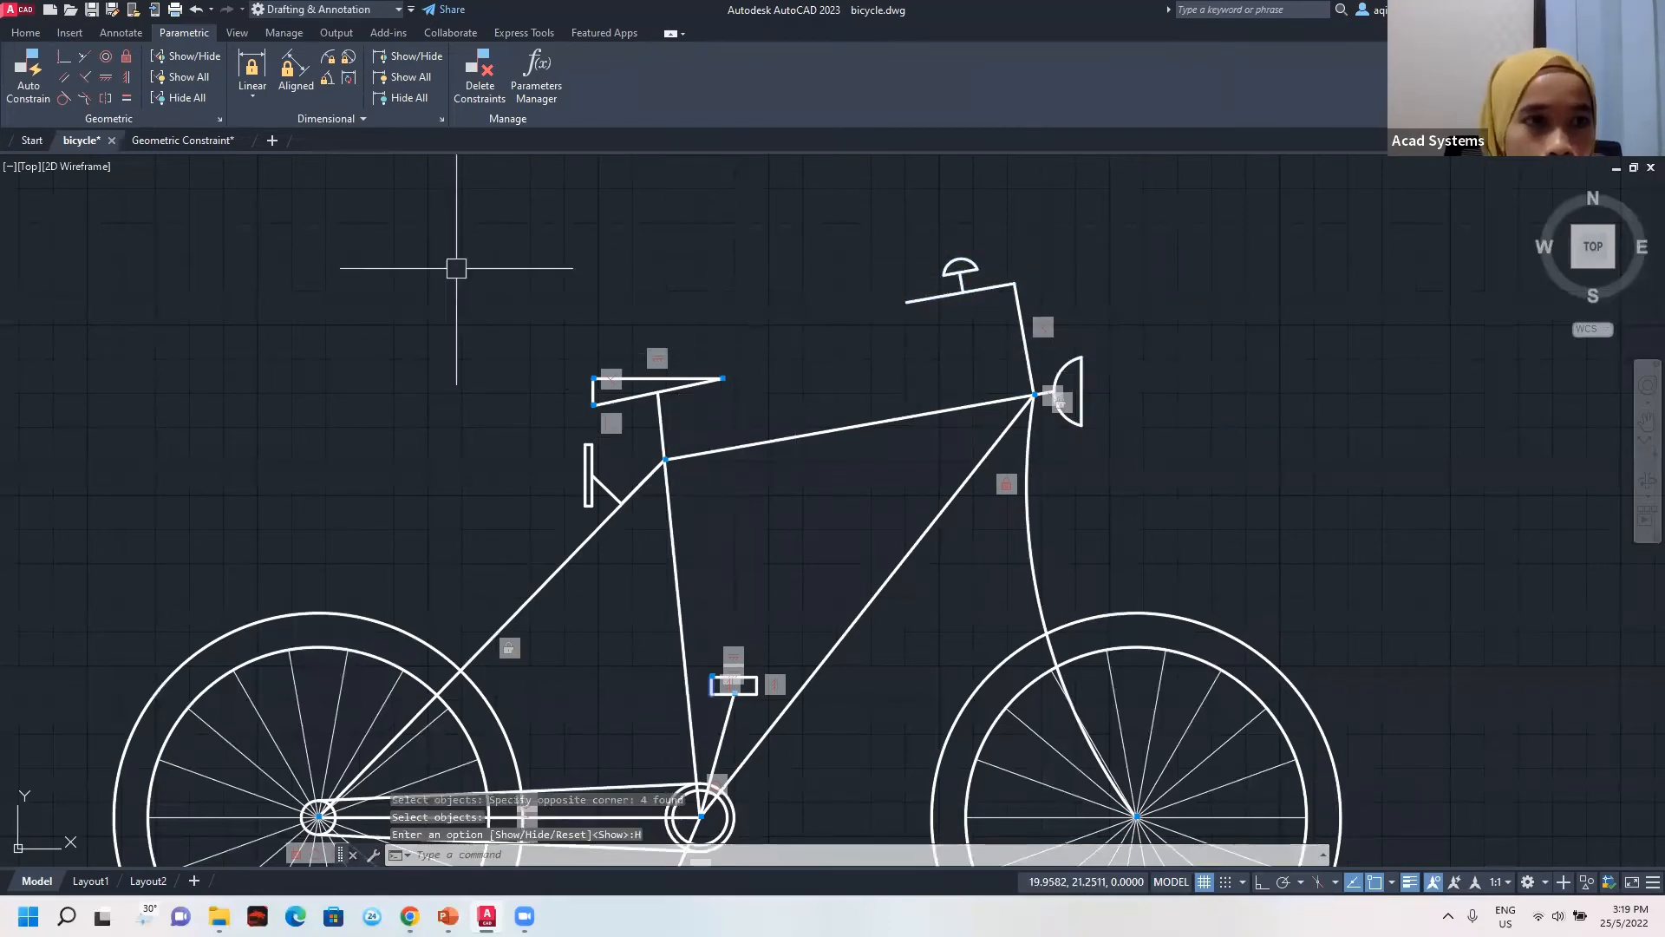
# Show the geometric constraint bars of the handlebar and bell objects again.
pyautogui.click(205, 60)
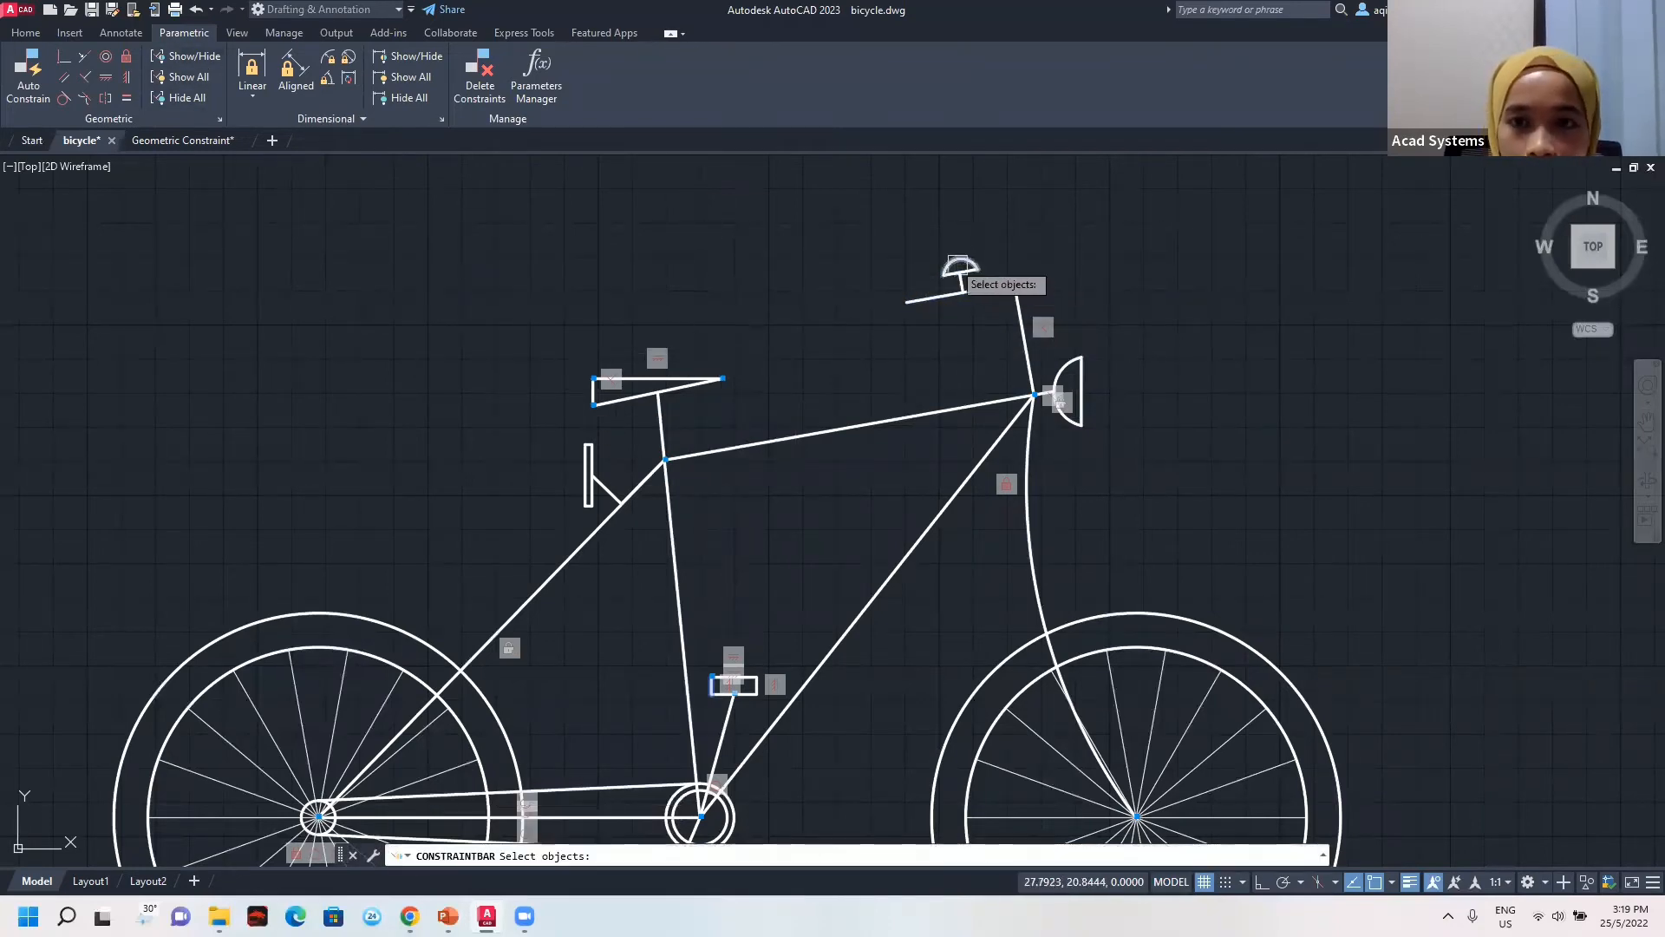
pyautogui.click(866, 230)
pyautogui.click(1083, 364)
pyautogui.press('Return')
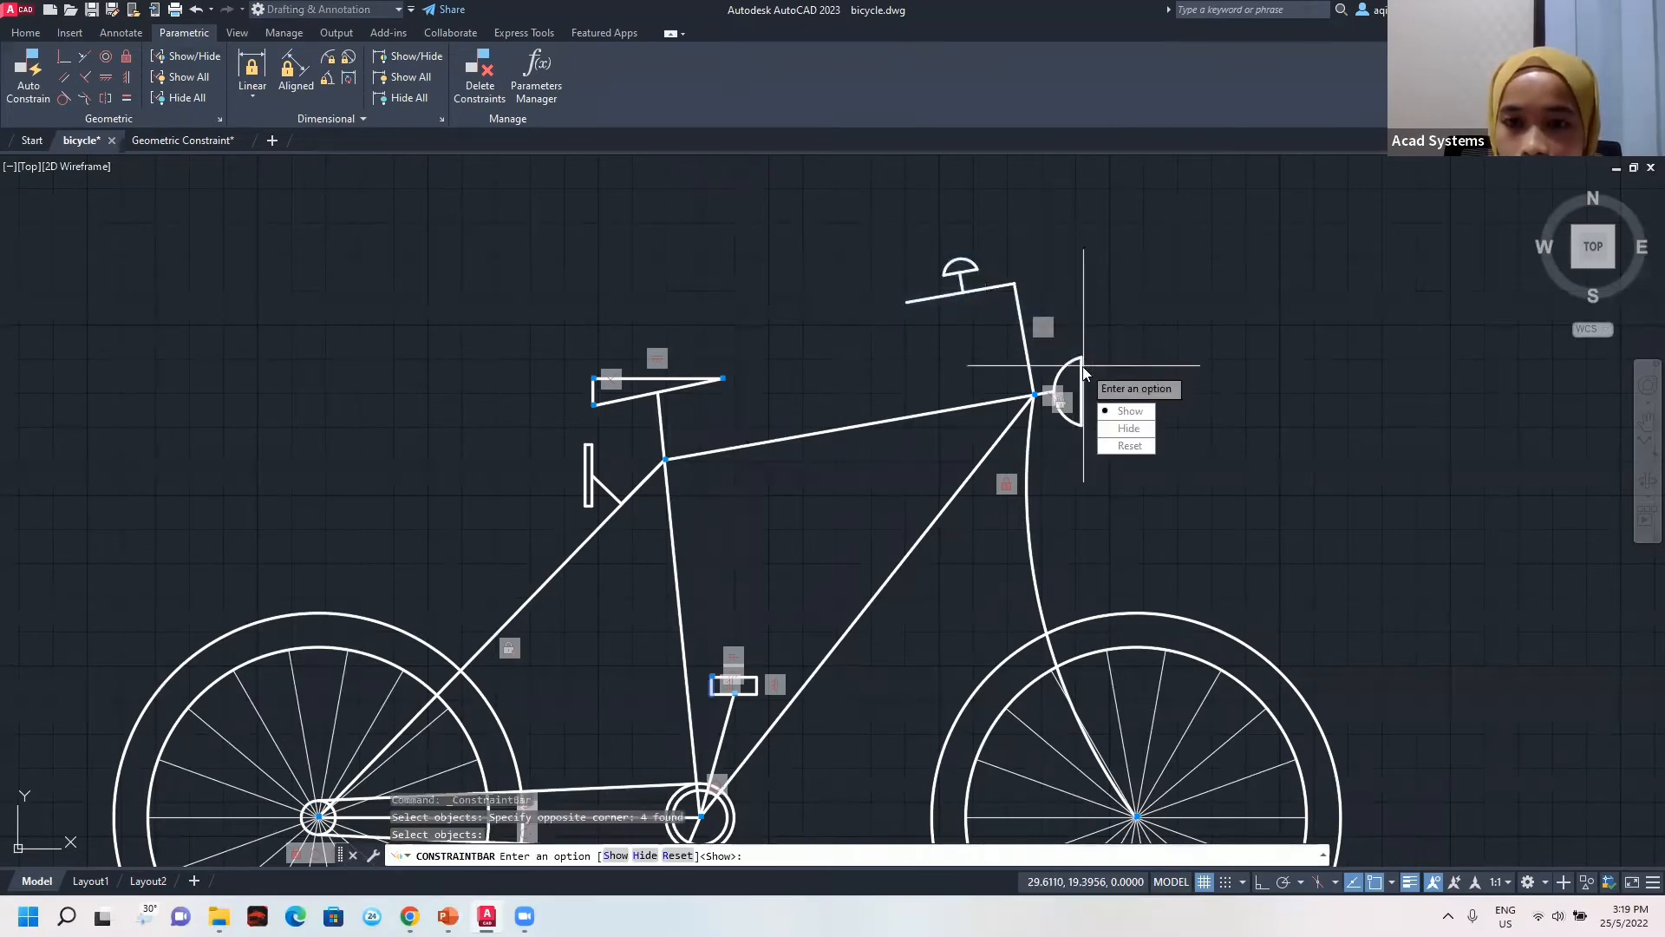
pyautogui.click(1130, 411)
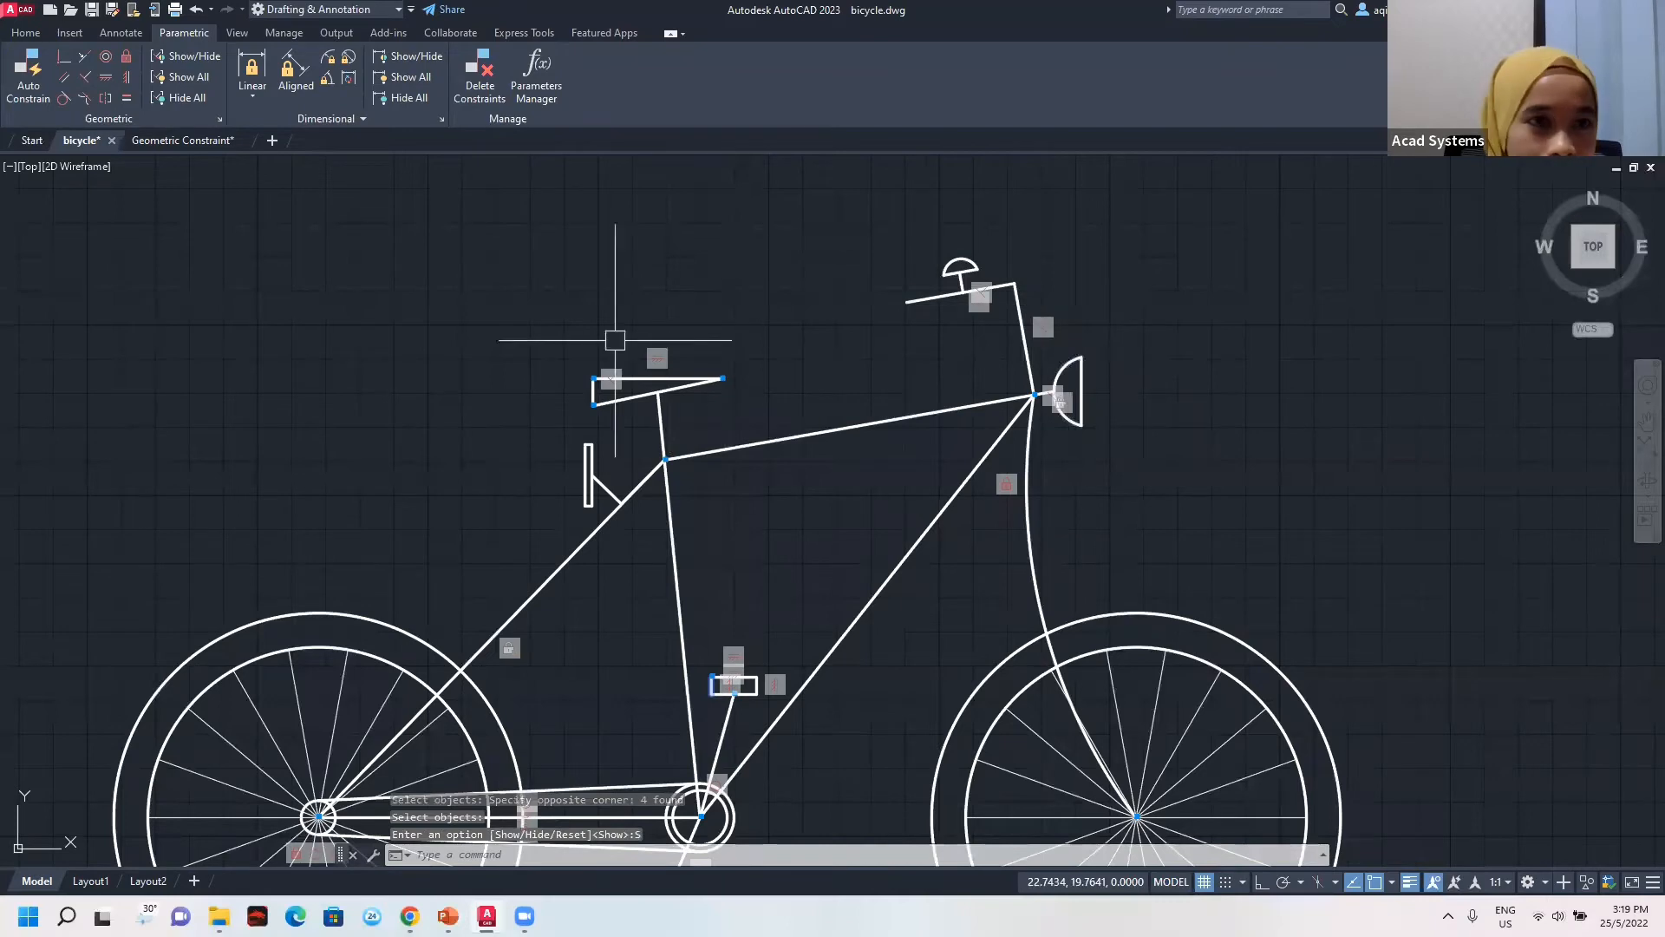
# Hide all geometric constraints in the bicycle drawing.
pyautogui.scroll(-3, 615, 340)
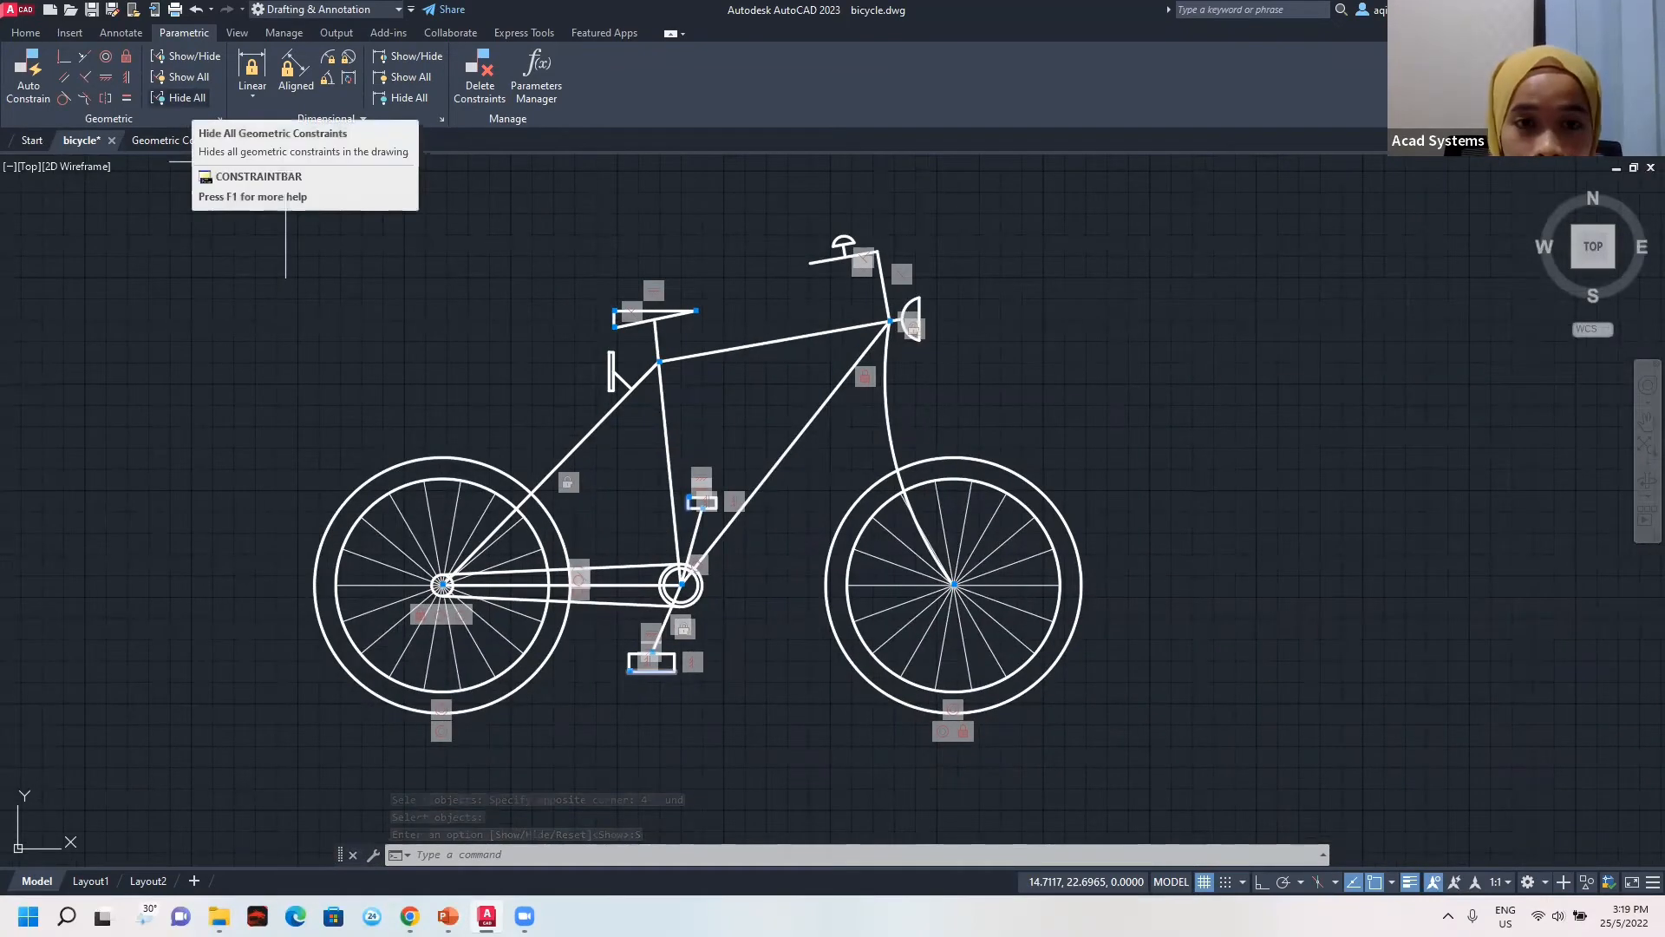
pyautogui.click(184, 97)
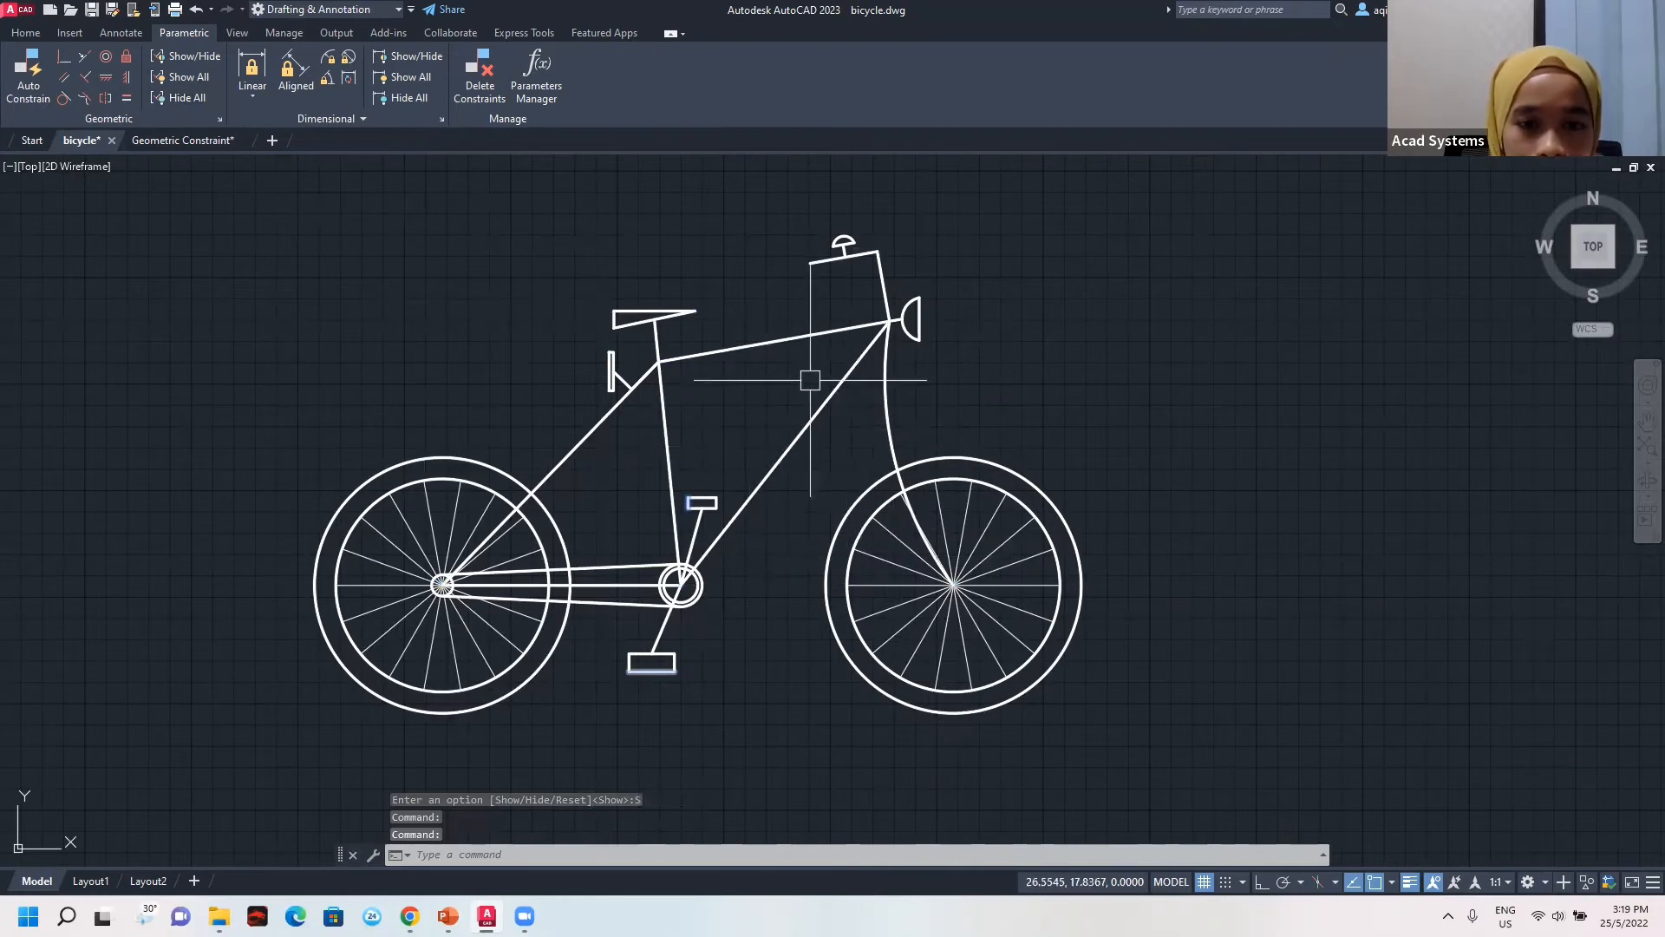
# Select the top tube, seat post, saddle, handlebar stem, bell and rear reflector to inspect their constraint bars.
pyautogui.moveTo(606, 462); pyautogui.dragTo(663, 474, button='middle')
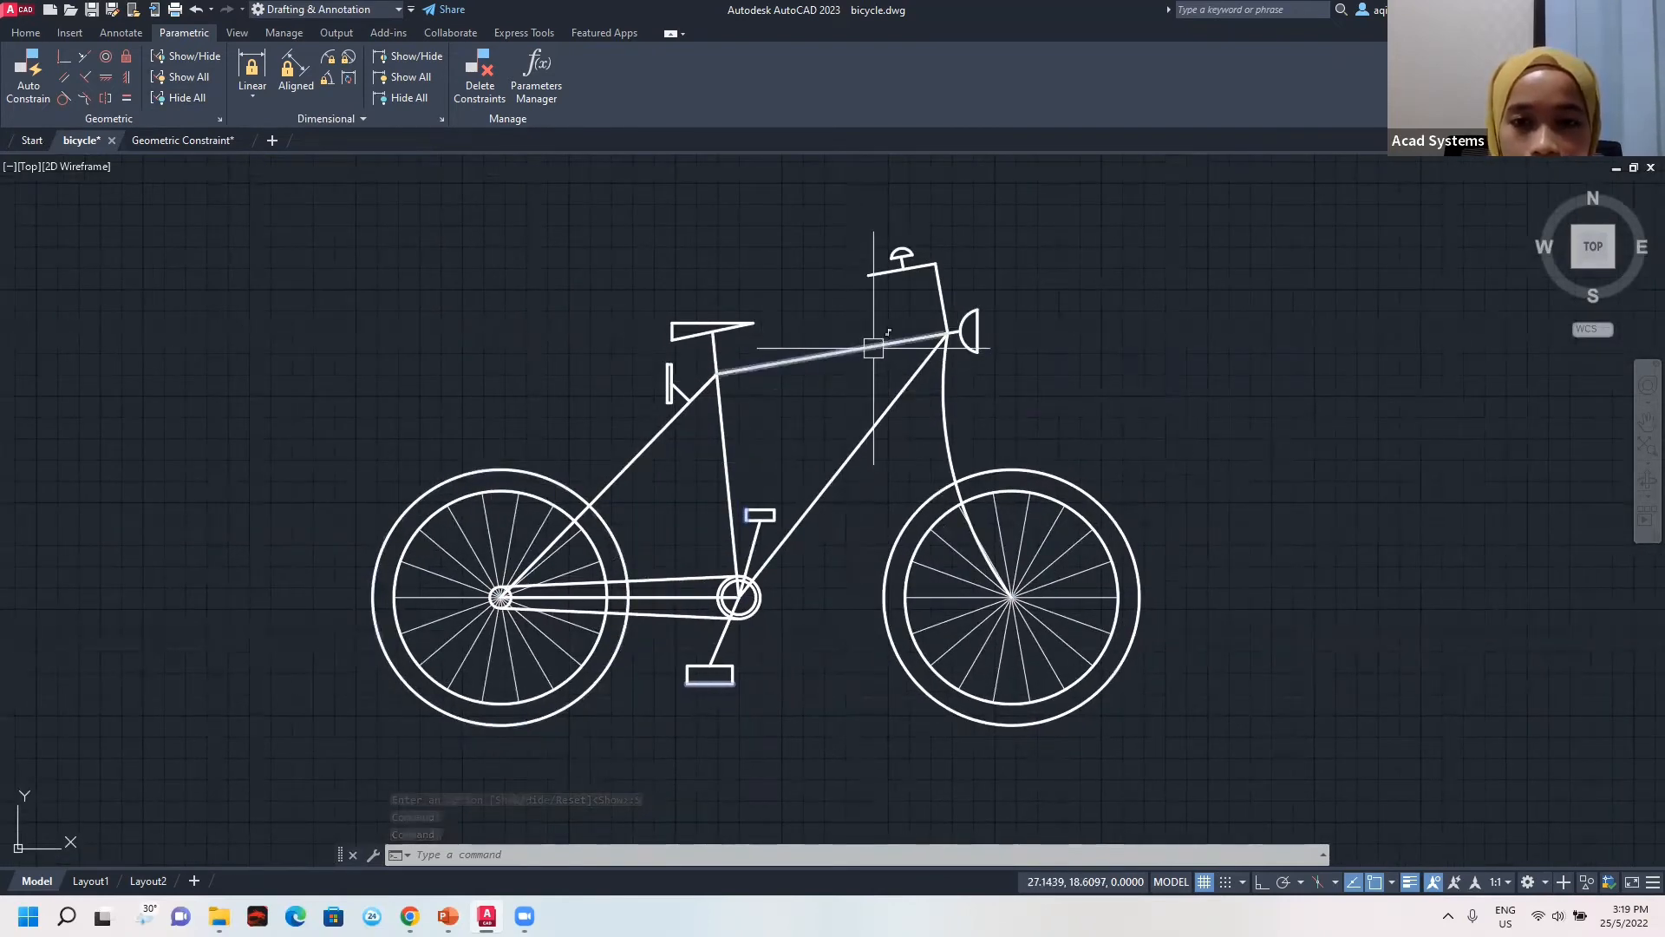
pyautogui.click(754, 368)
pyautogui.click(712, 351)
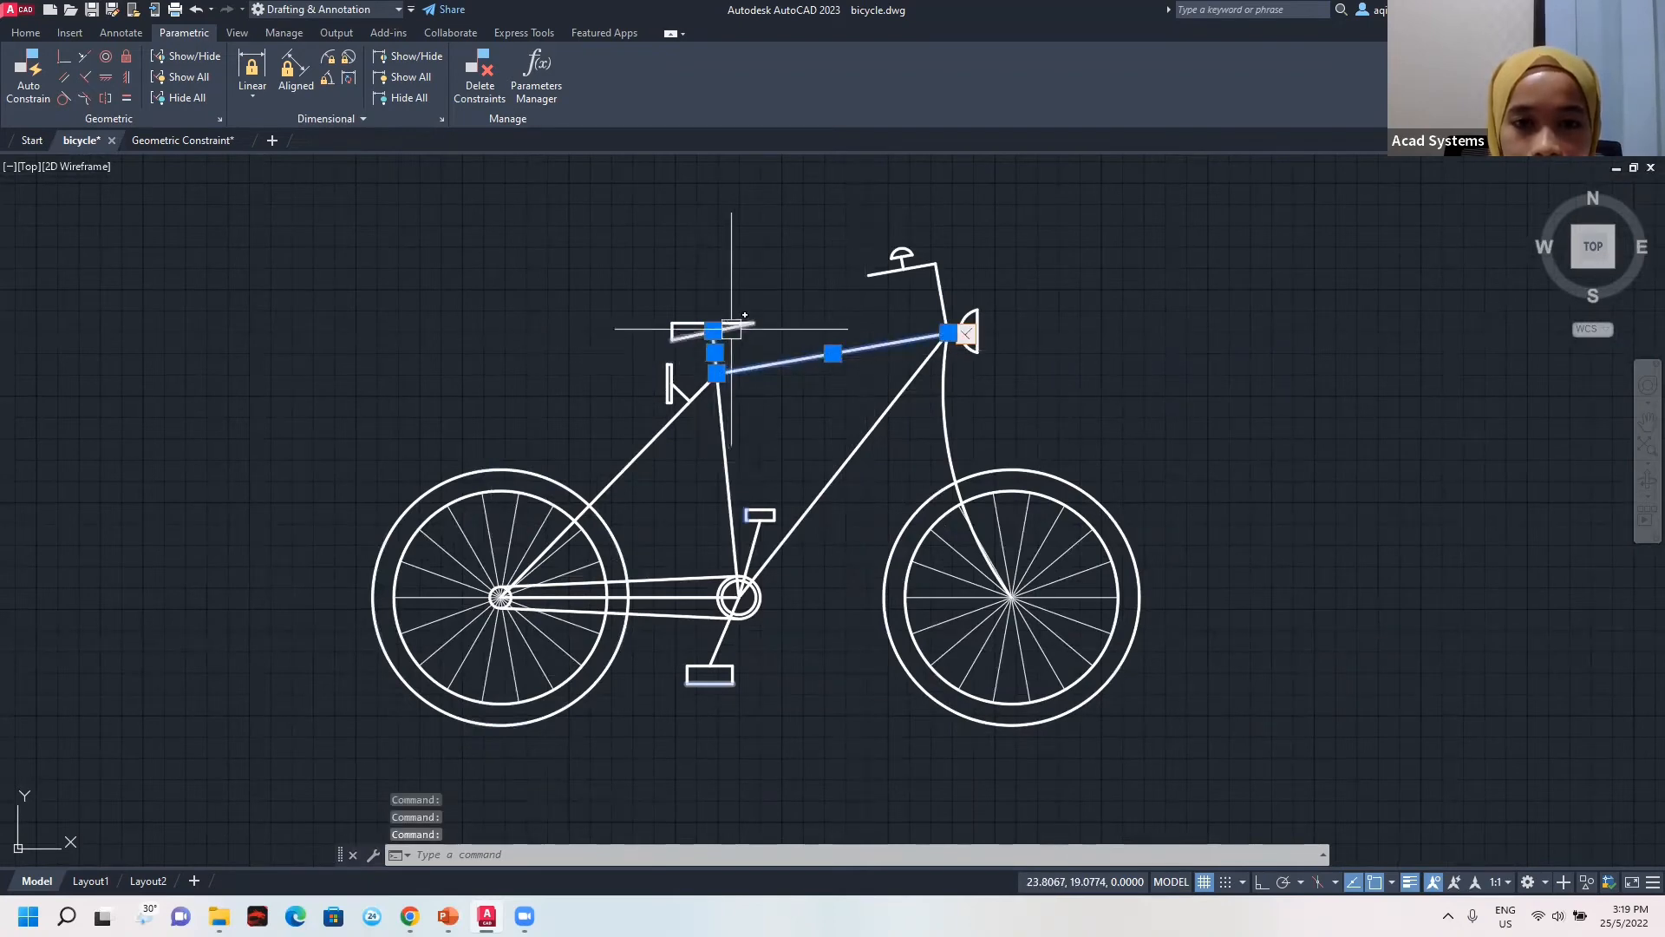
pyautogui.click(945, 291)
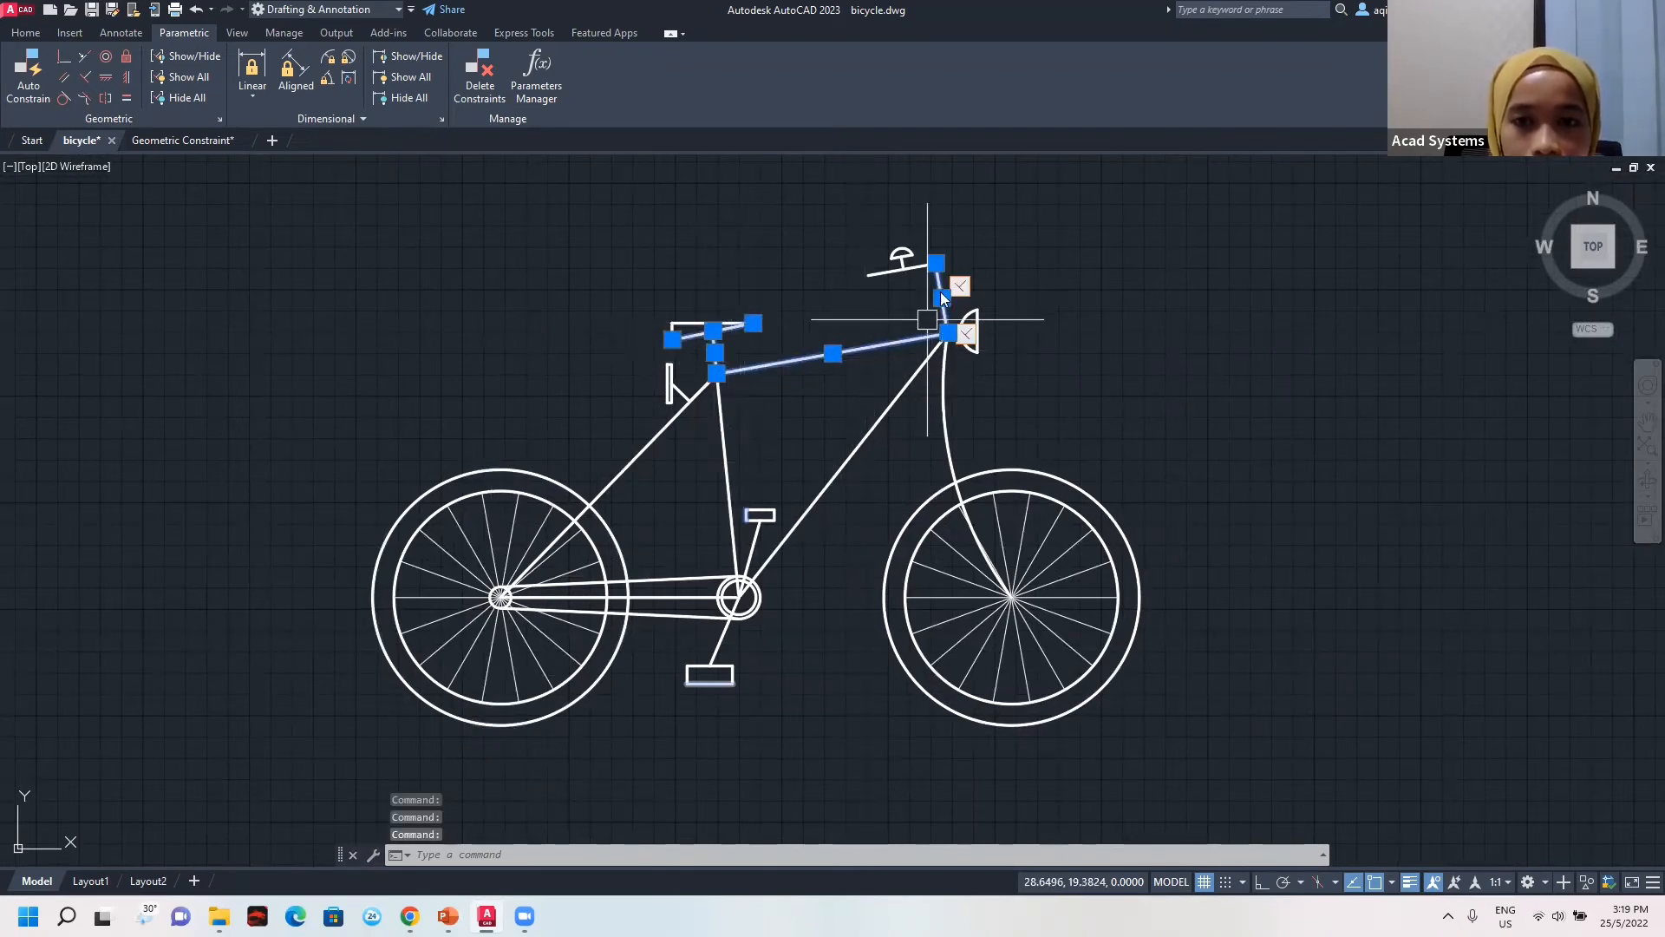
pyautogui.scroll(2, 909, 302)
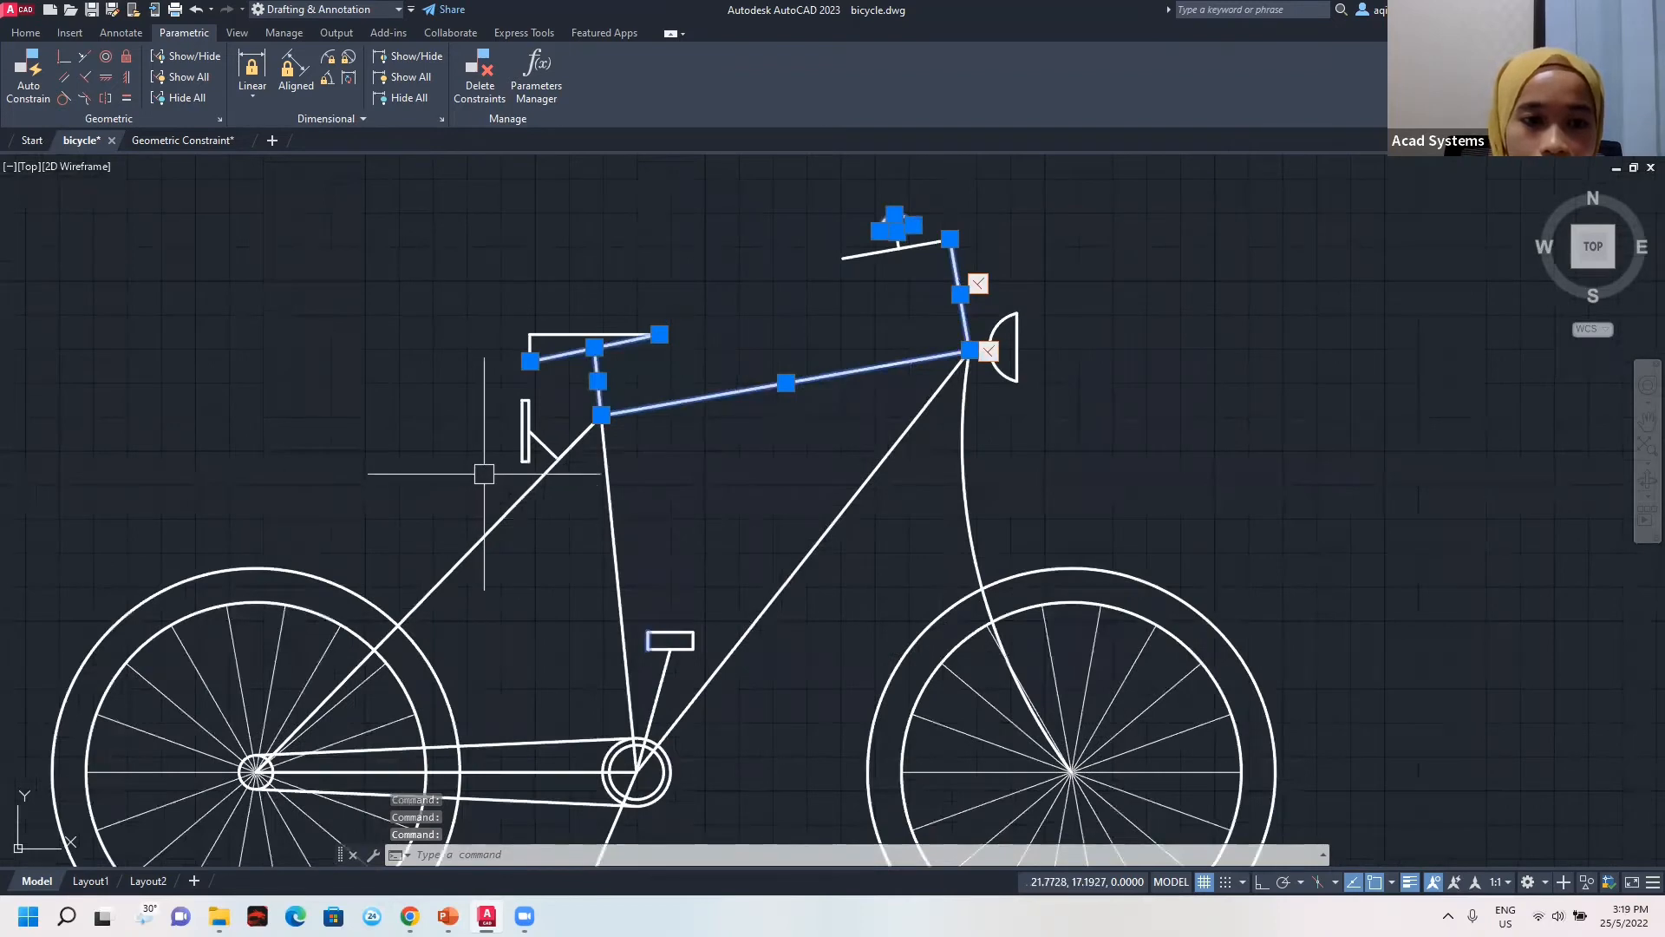
pyautogui.click(518, 442)
pyautogui.scroll(4, 520, 438)
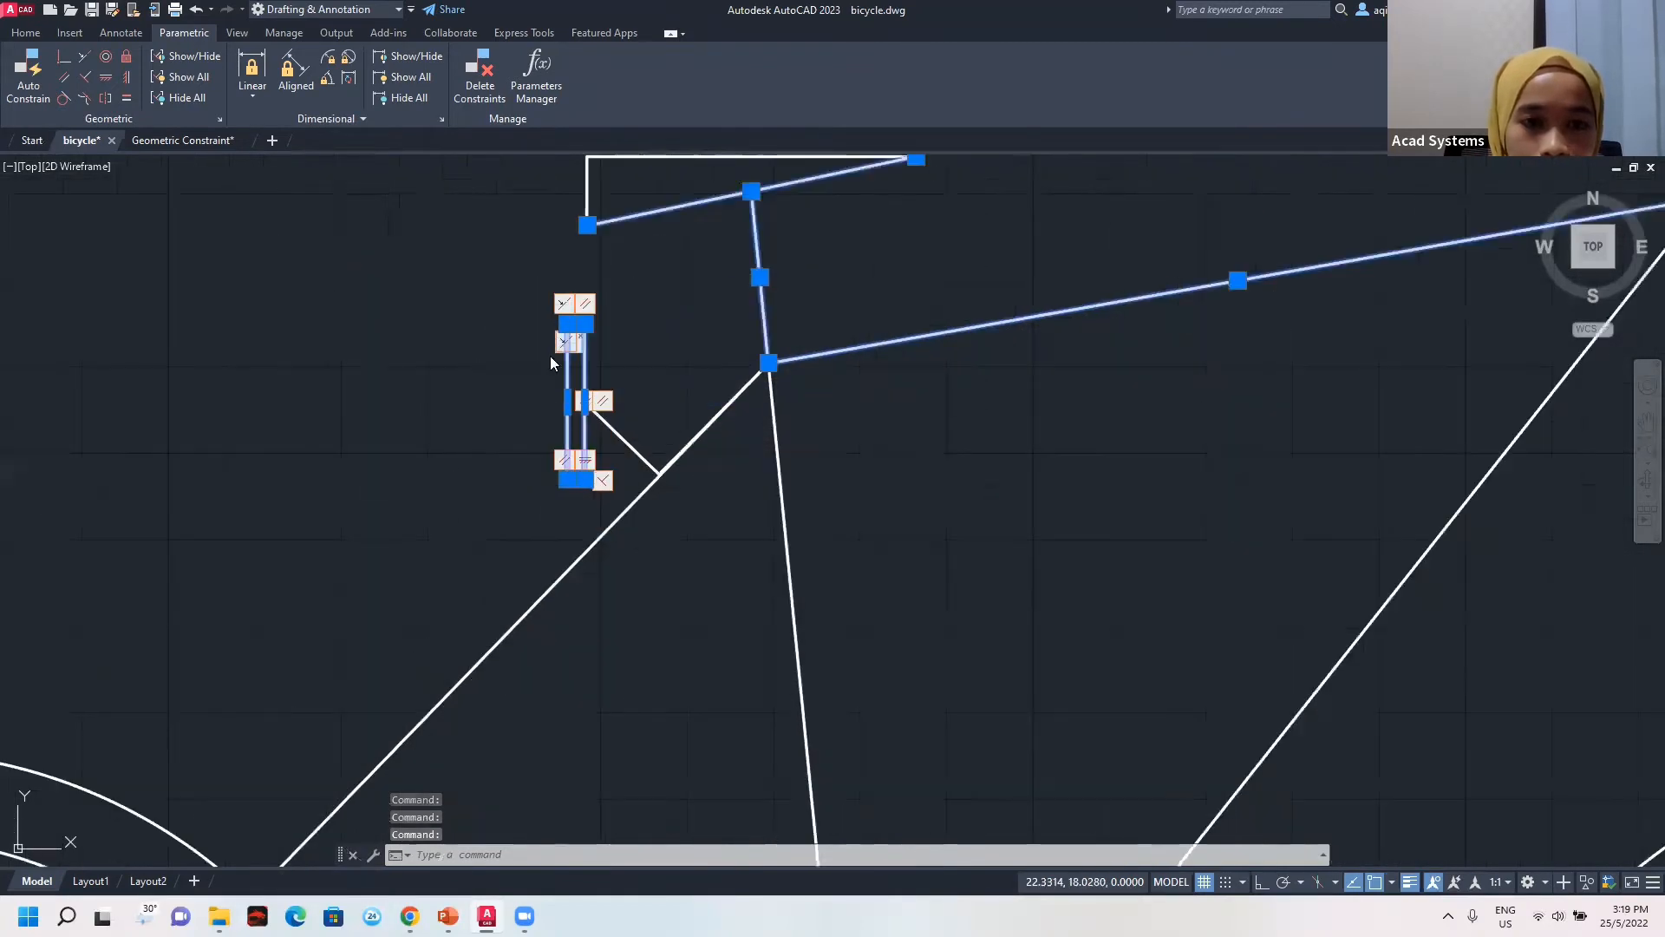
pyautogui.press('Escape')
# Examine the constraint bars of the rear reflector, its bracket line and the adjoining frame segment by selecting them.
pyautogui.click(565, 345)
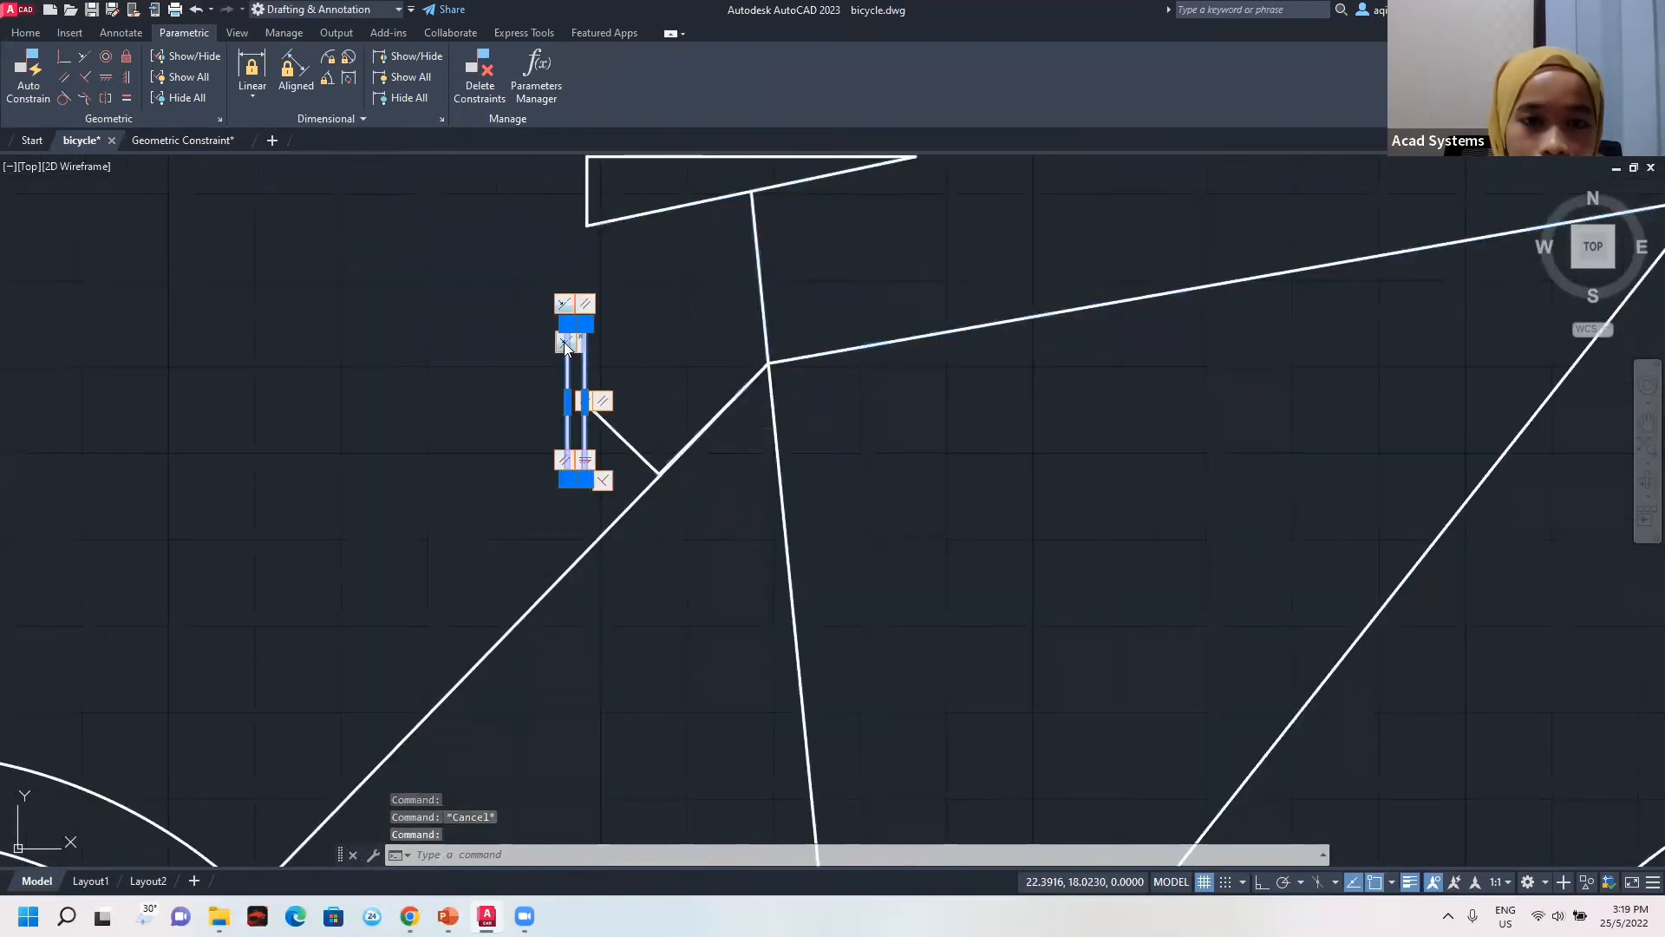
pyautogui.click(642, 457)
pyautogui.click(699, 430)
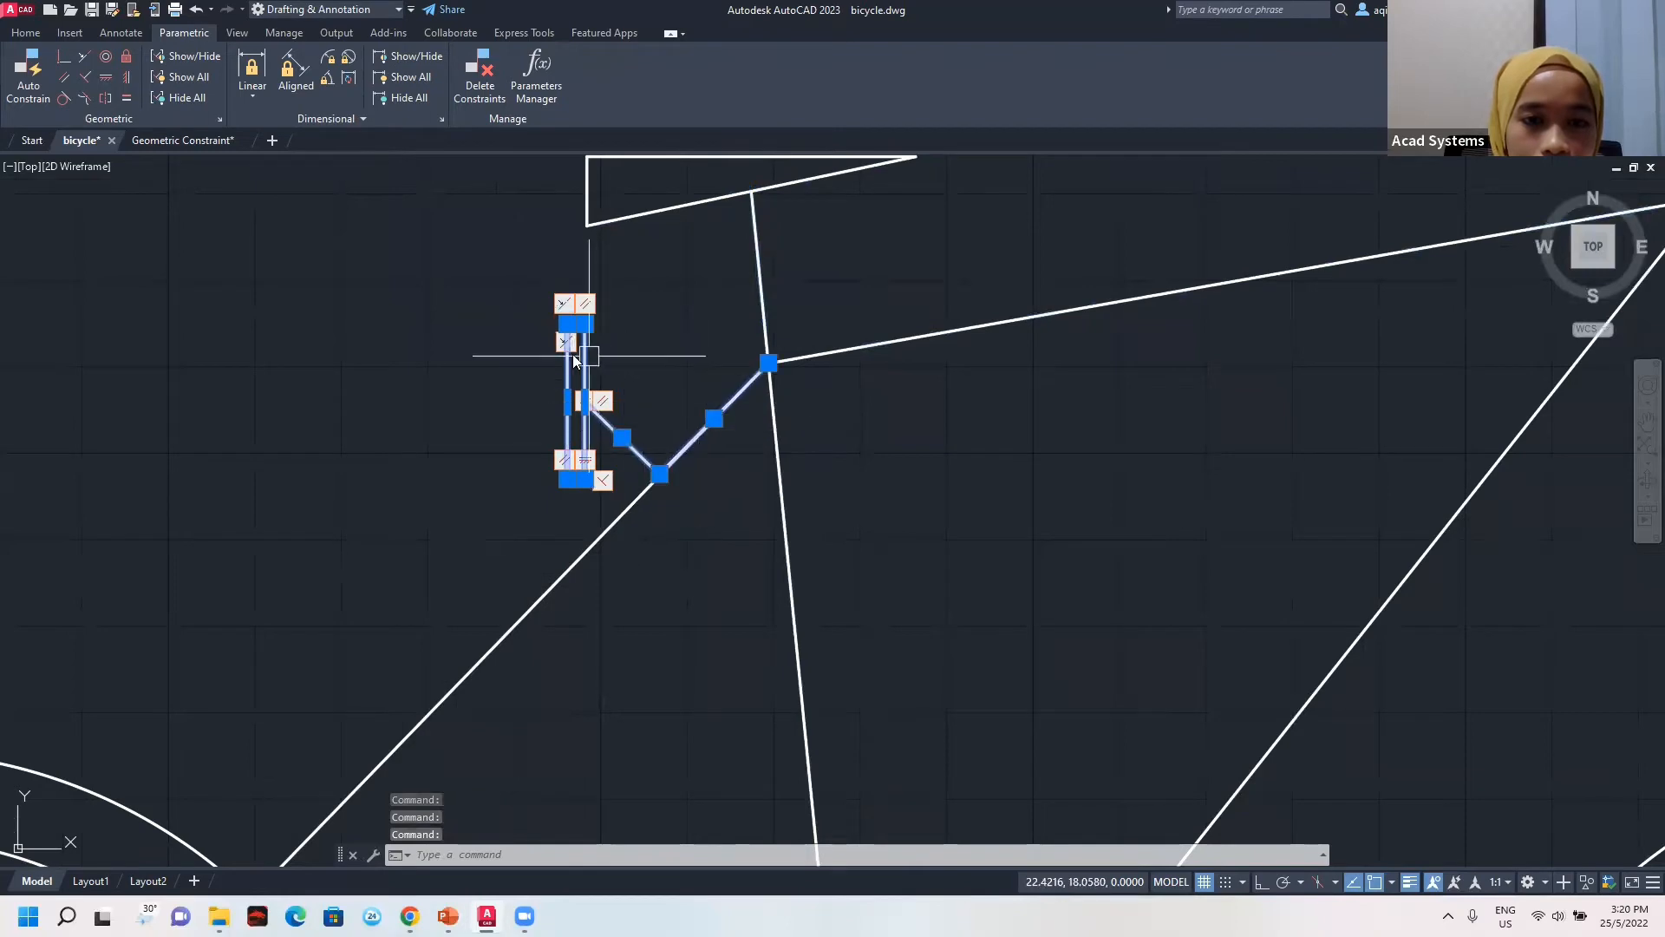
pyautogui.scroll(-2, 573, 403)
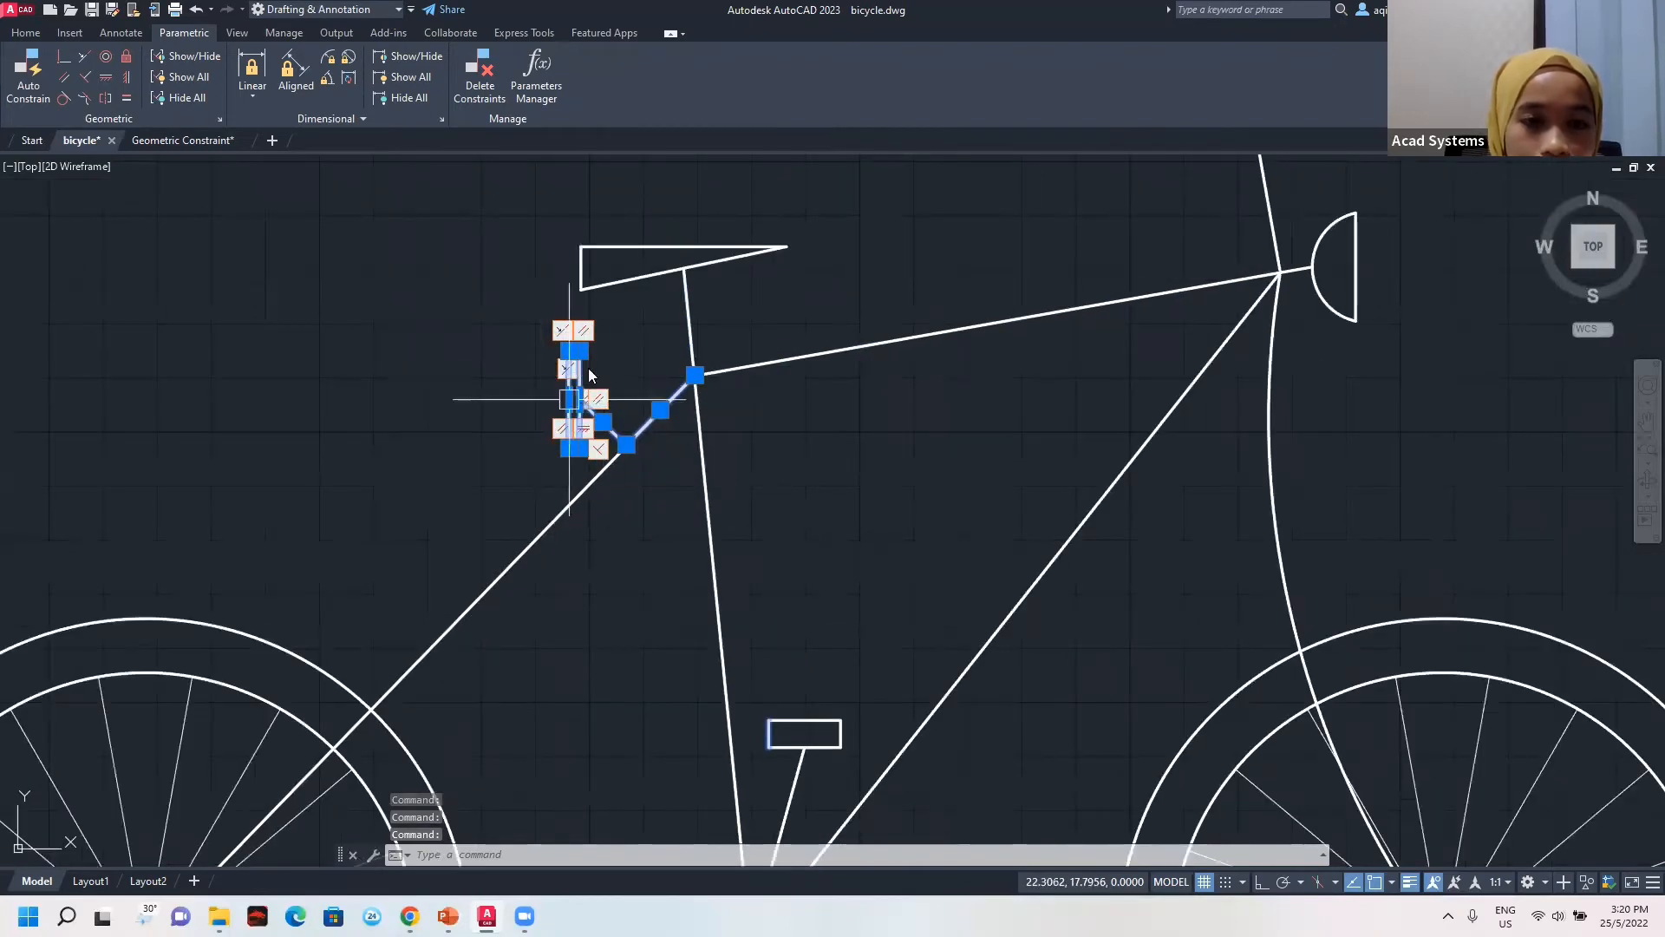
pyautogui.press('Escape')
pyautogui.scroll(-2, 624, 440)
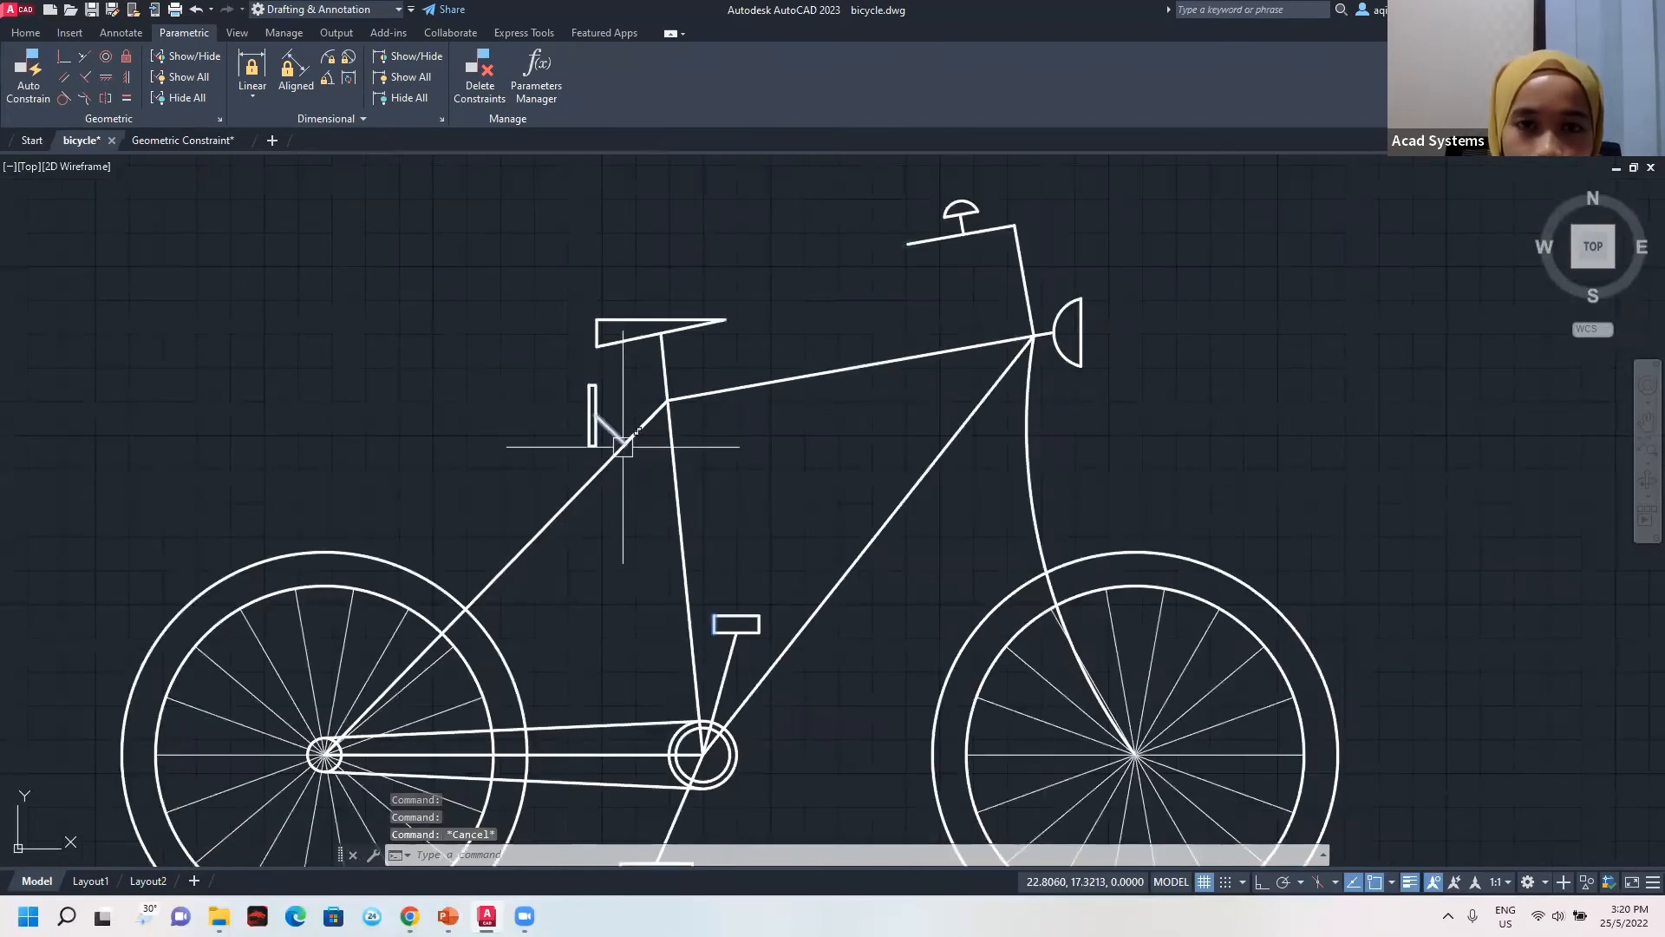
pyautogui.scroll(-2, 595, 445)
pyautogui.moveTo(558, 479); pyautogui.dragTo(582, 446, button='middle')
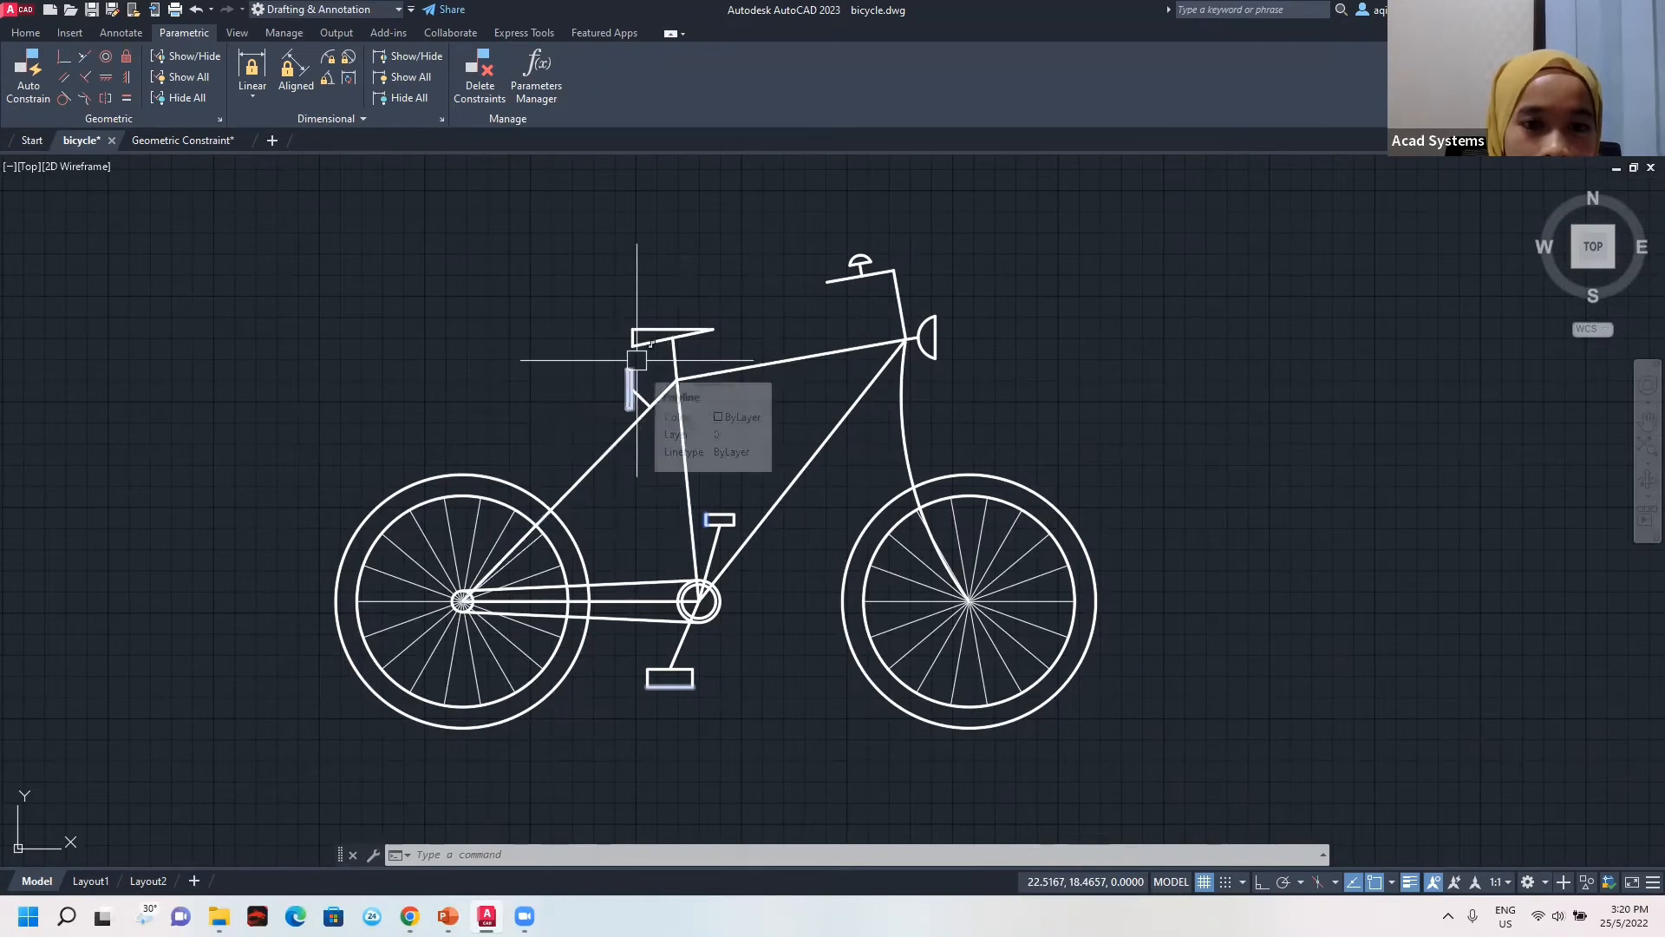
pyautogui.click(631, 386)
pyautogui.press('Escape')
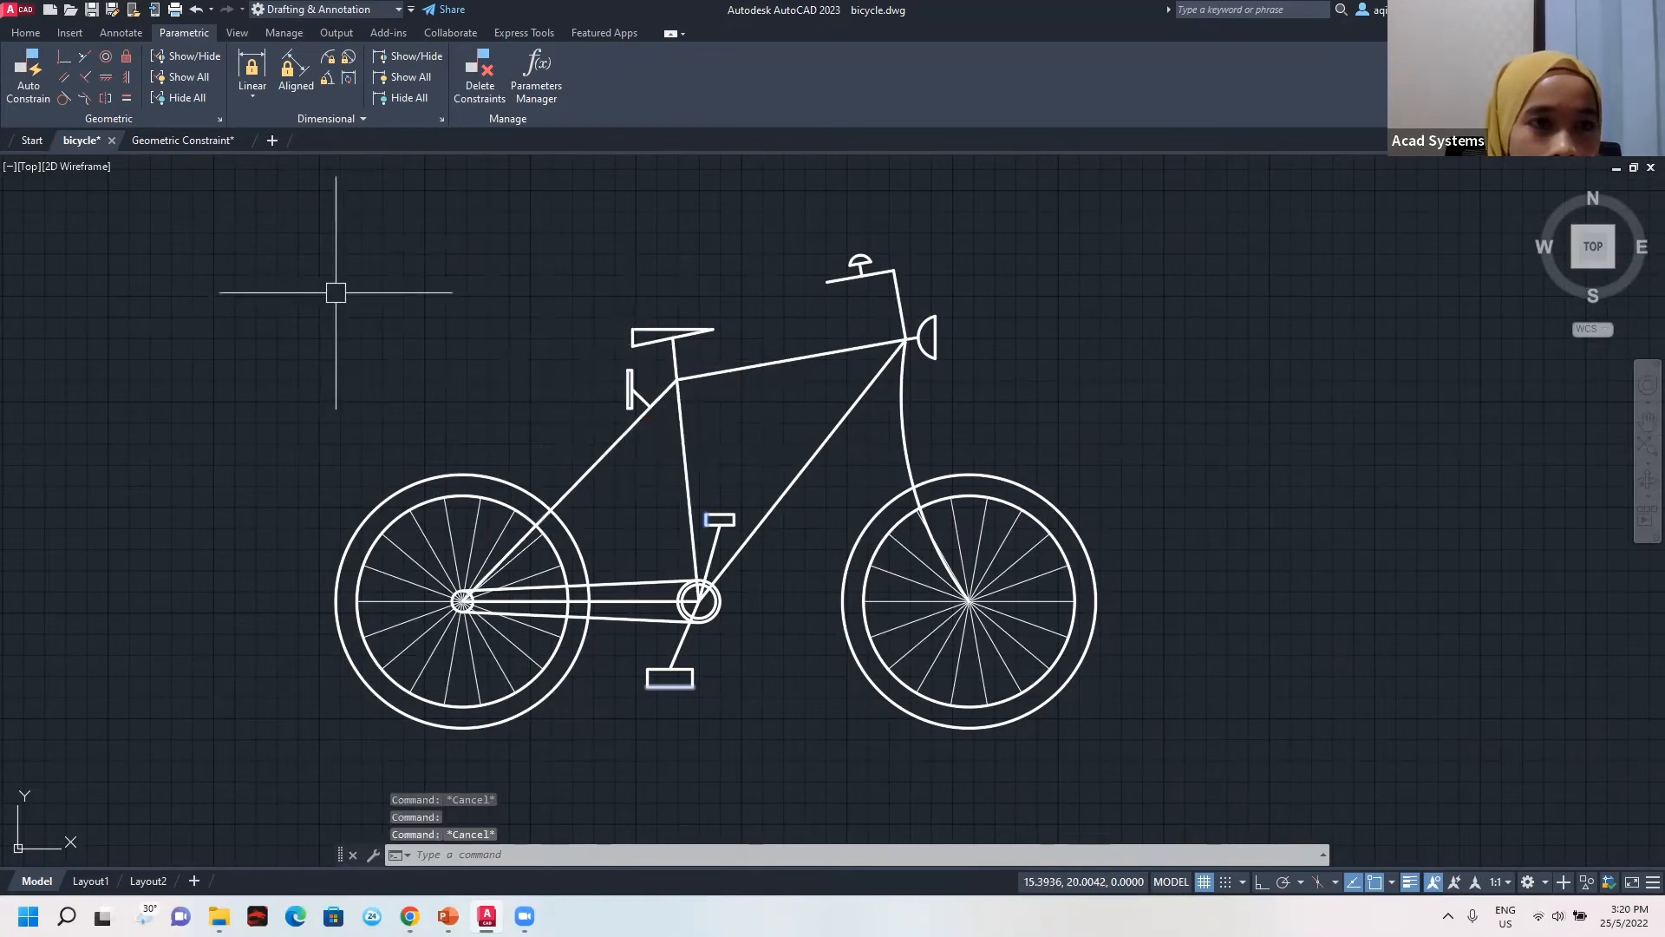
# In the constraint settings, turn off showing constraint bars after applying constraints and when objects are selected.
pyautogui.click(219, 119)
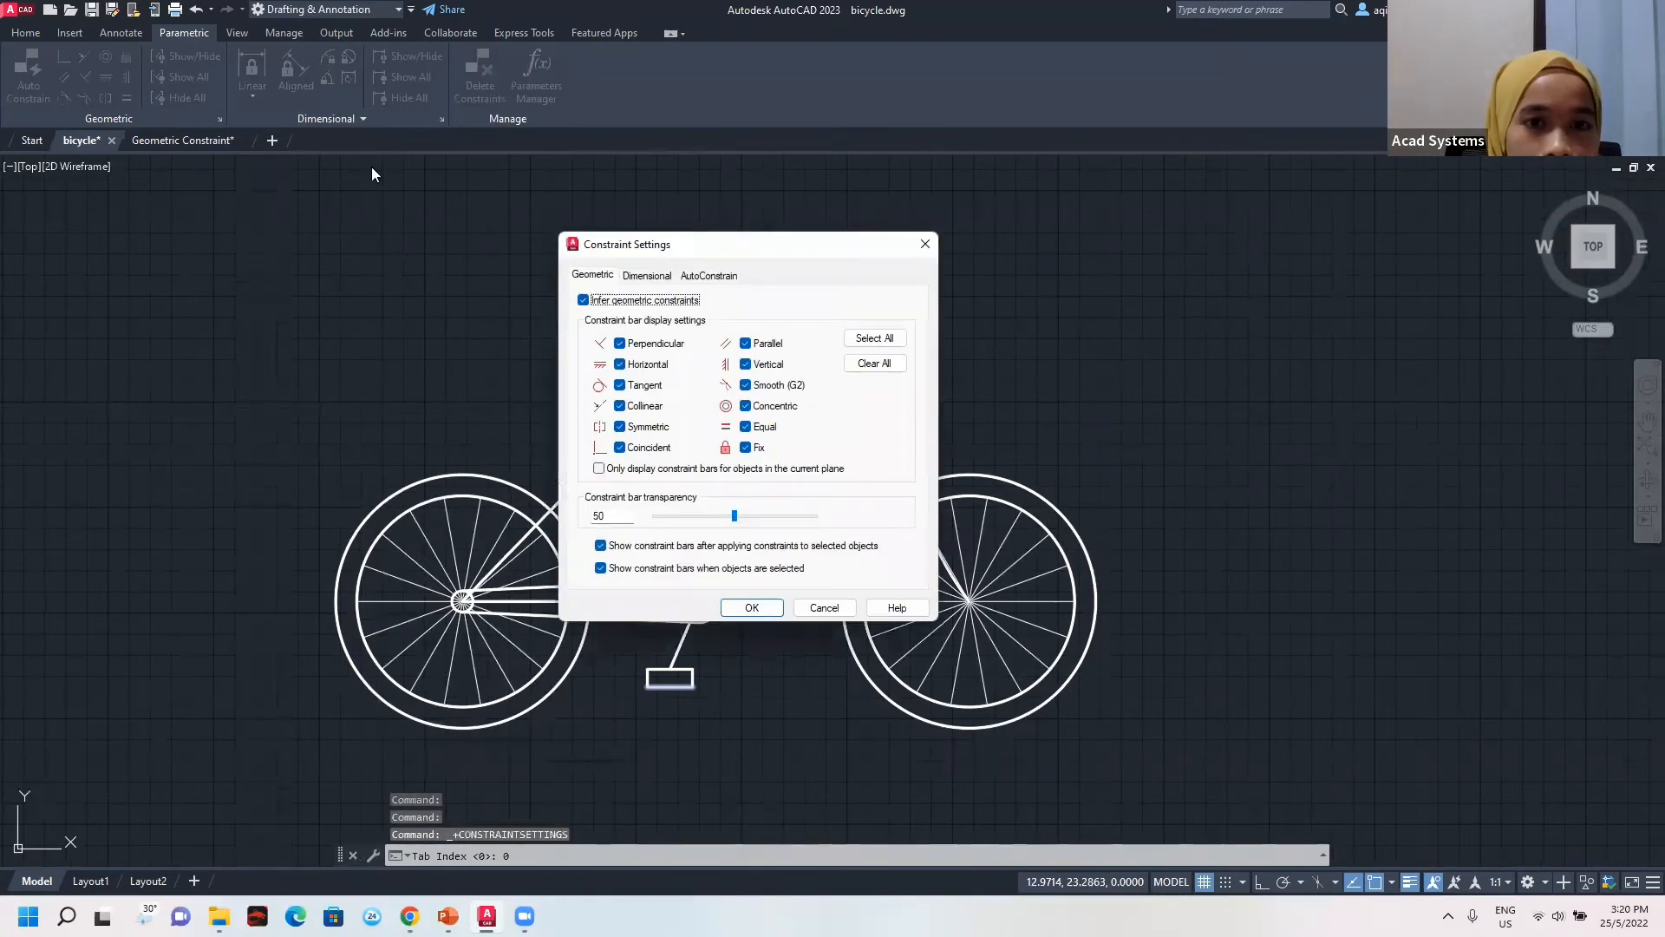
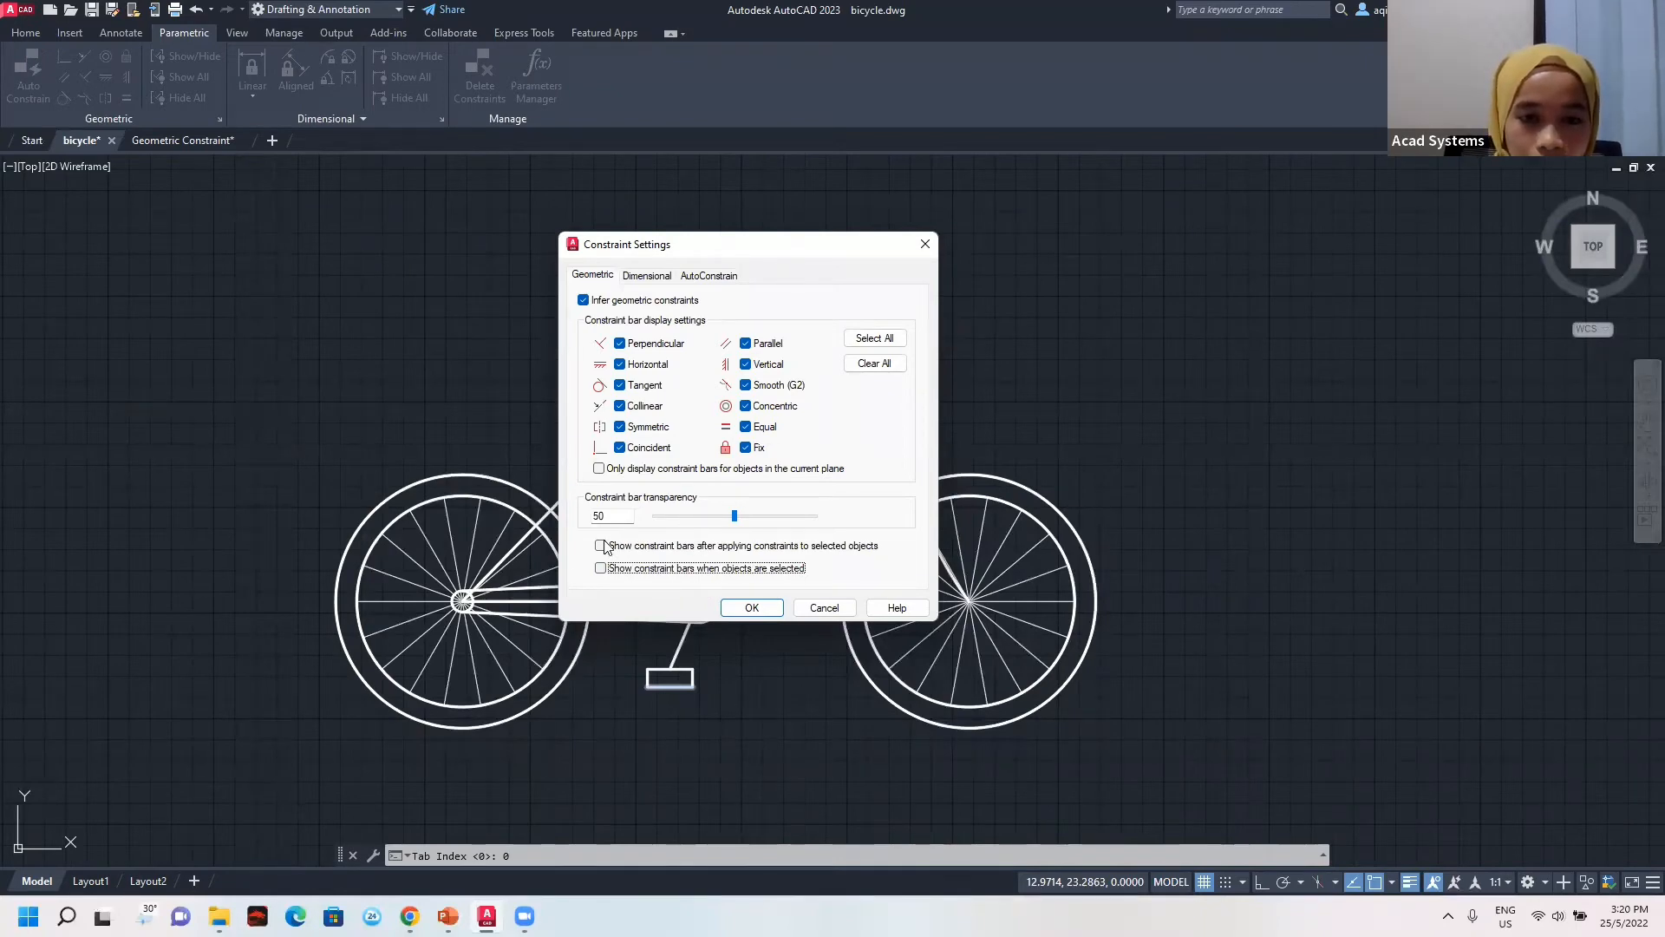
pyautogui.click(756, 607)
# Select the rear reflector and its bracket line to check how their constraint bars display with the new settings.
pyautogui.scroll(5, 630, 384)
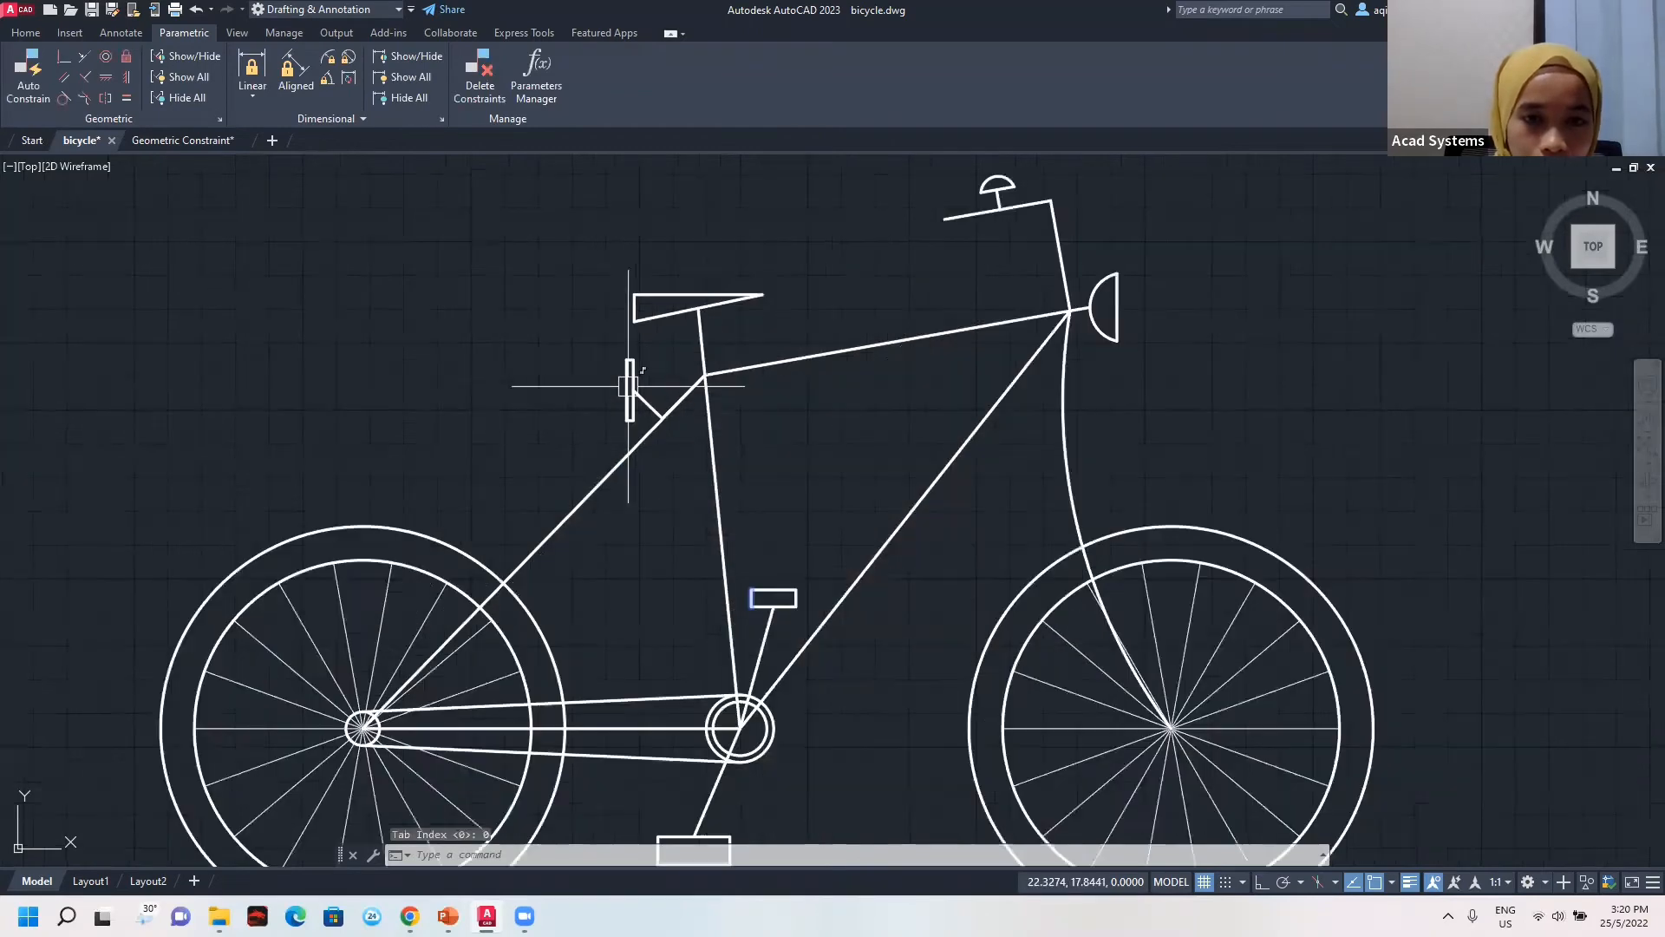
pyautogui.click(627, 386)
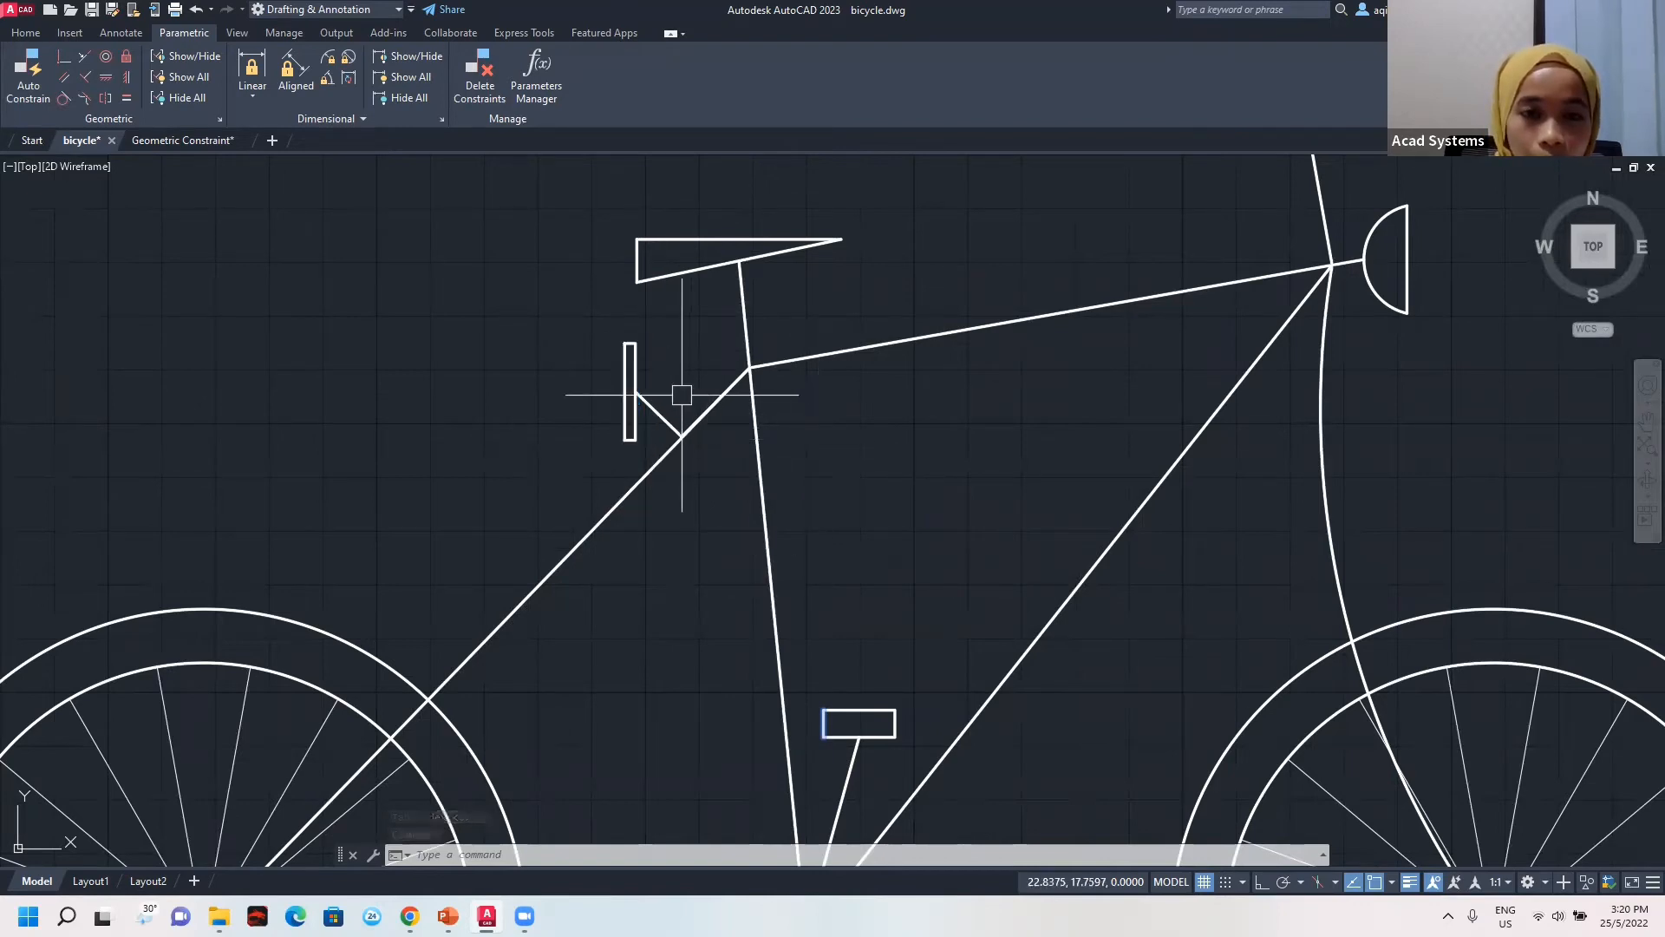
pyautogui.click(635, 391)
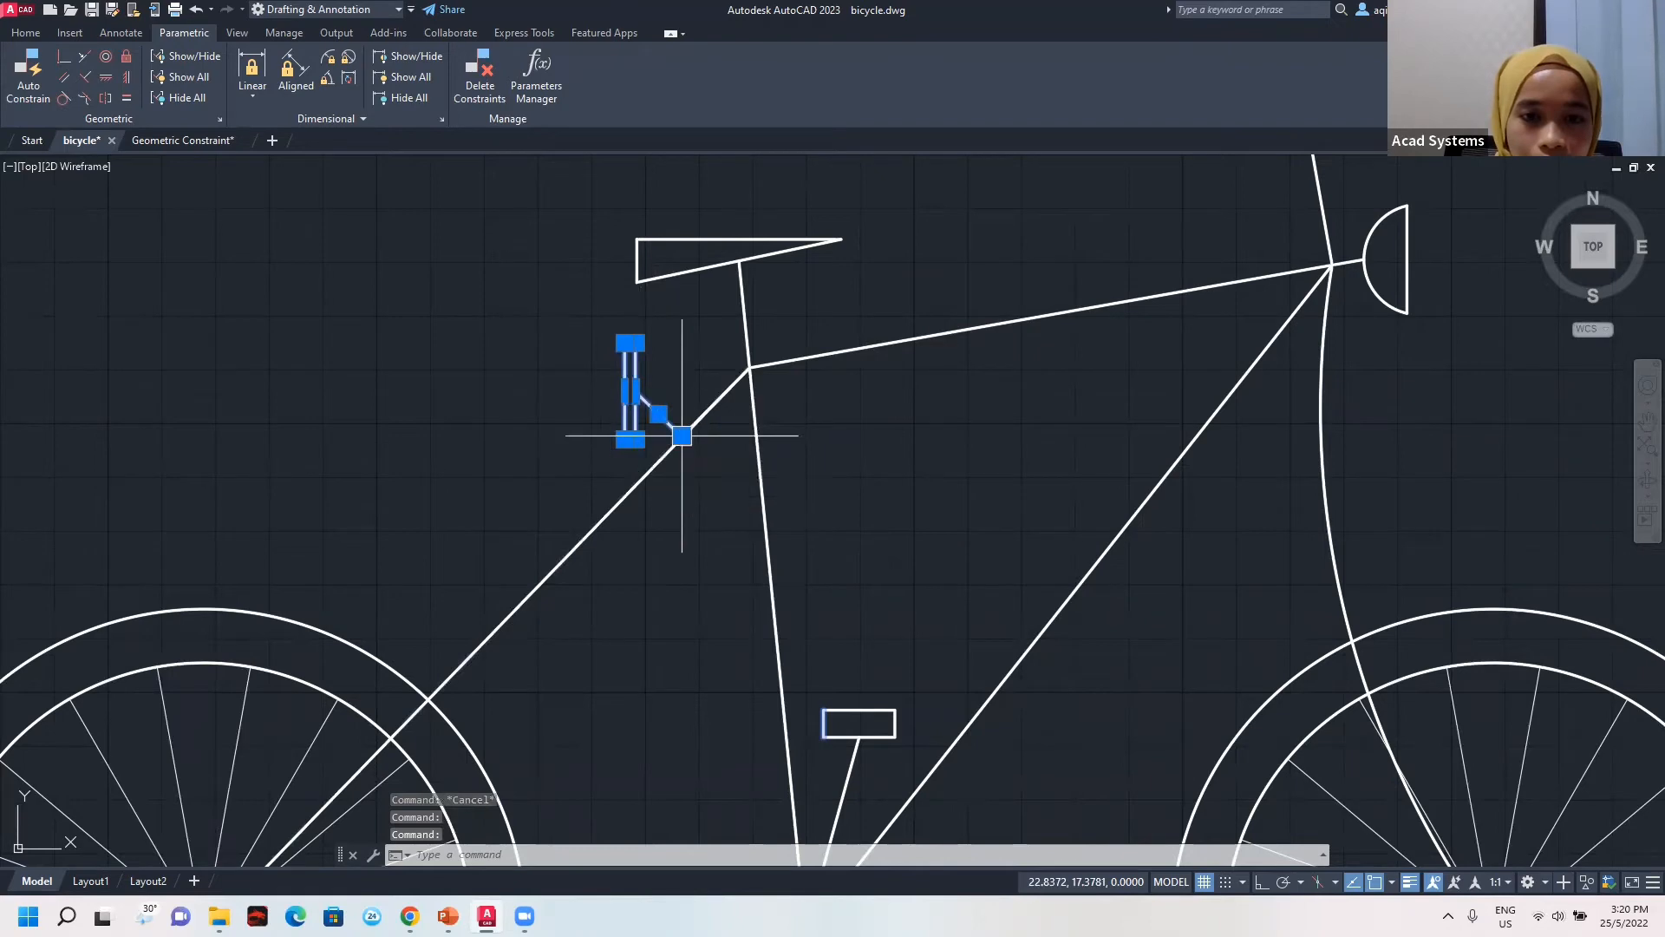
pyautogui.press('Escape')
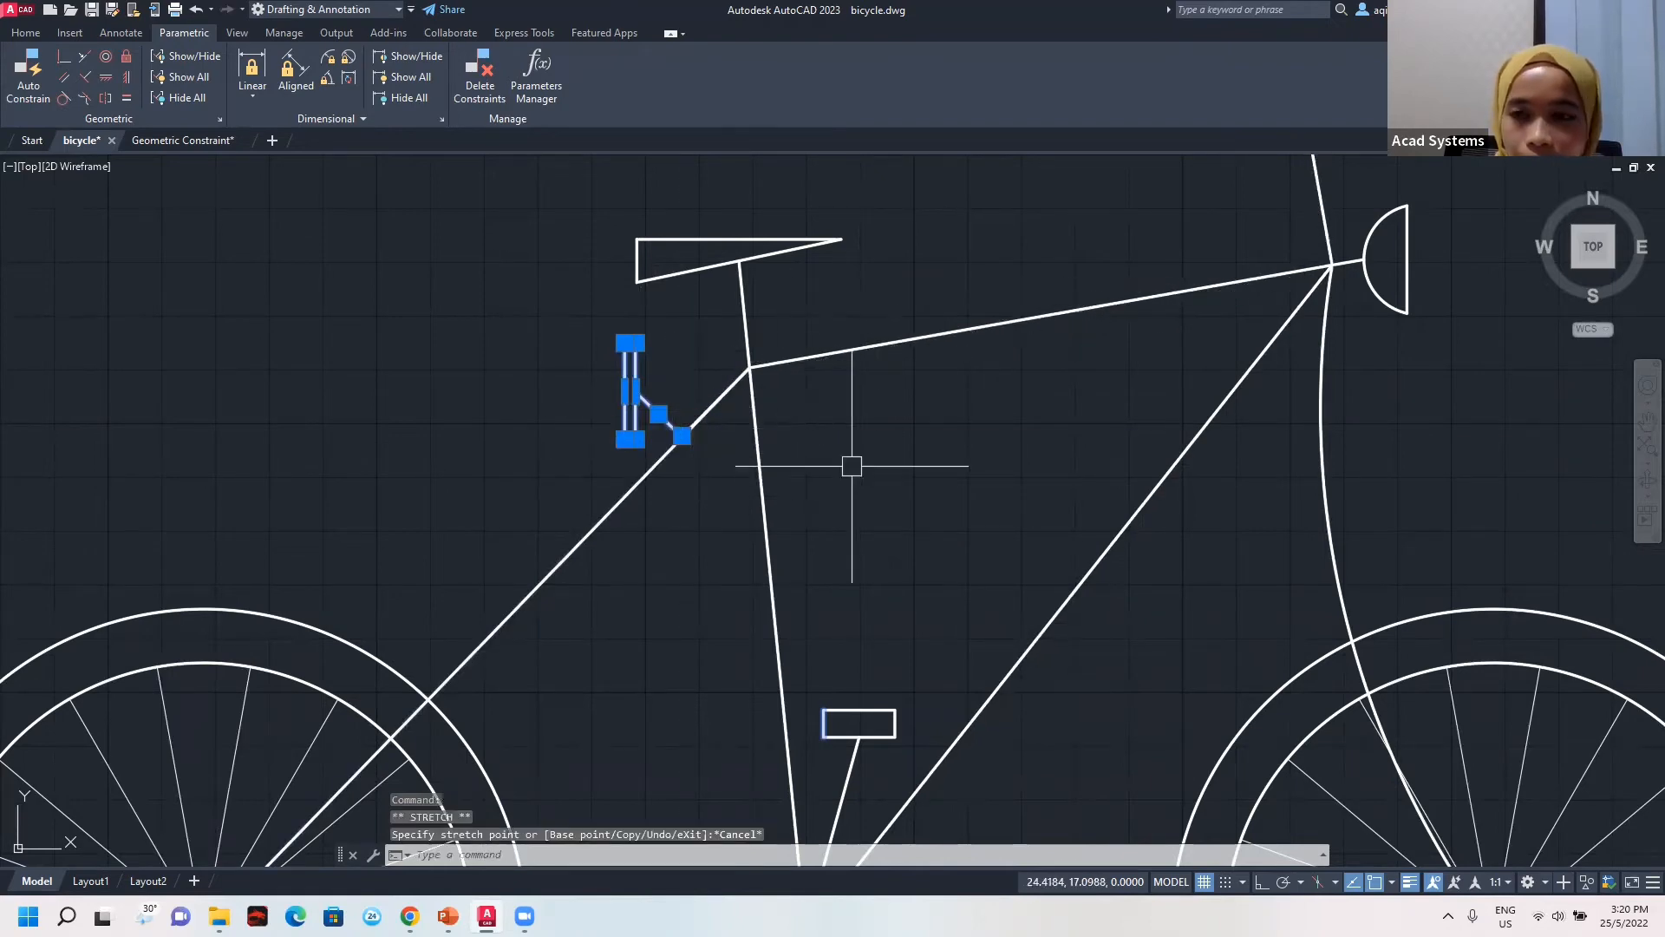
pyautogui.scroll(-2, 853, 473)
pyautogui.scroll(-2, 851, 464)
pyautogui.press('Escape')
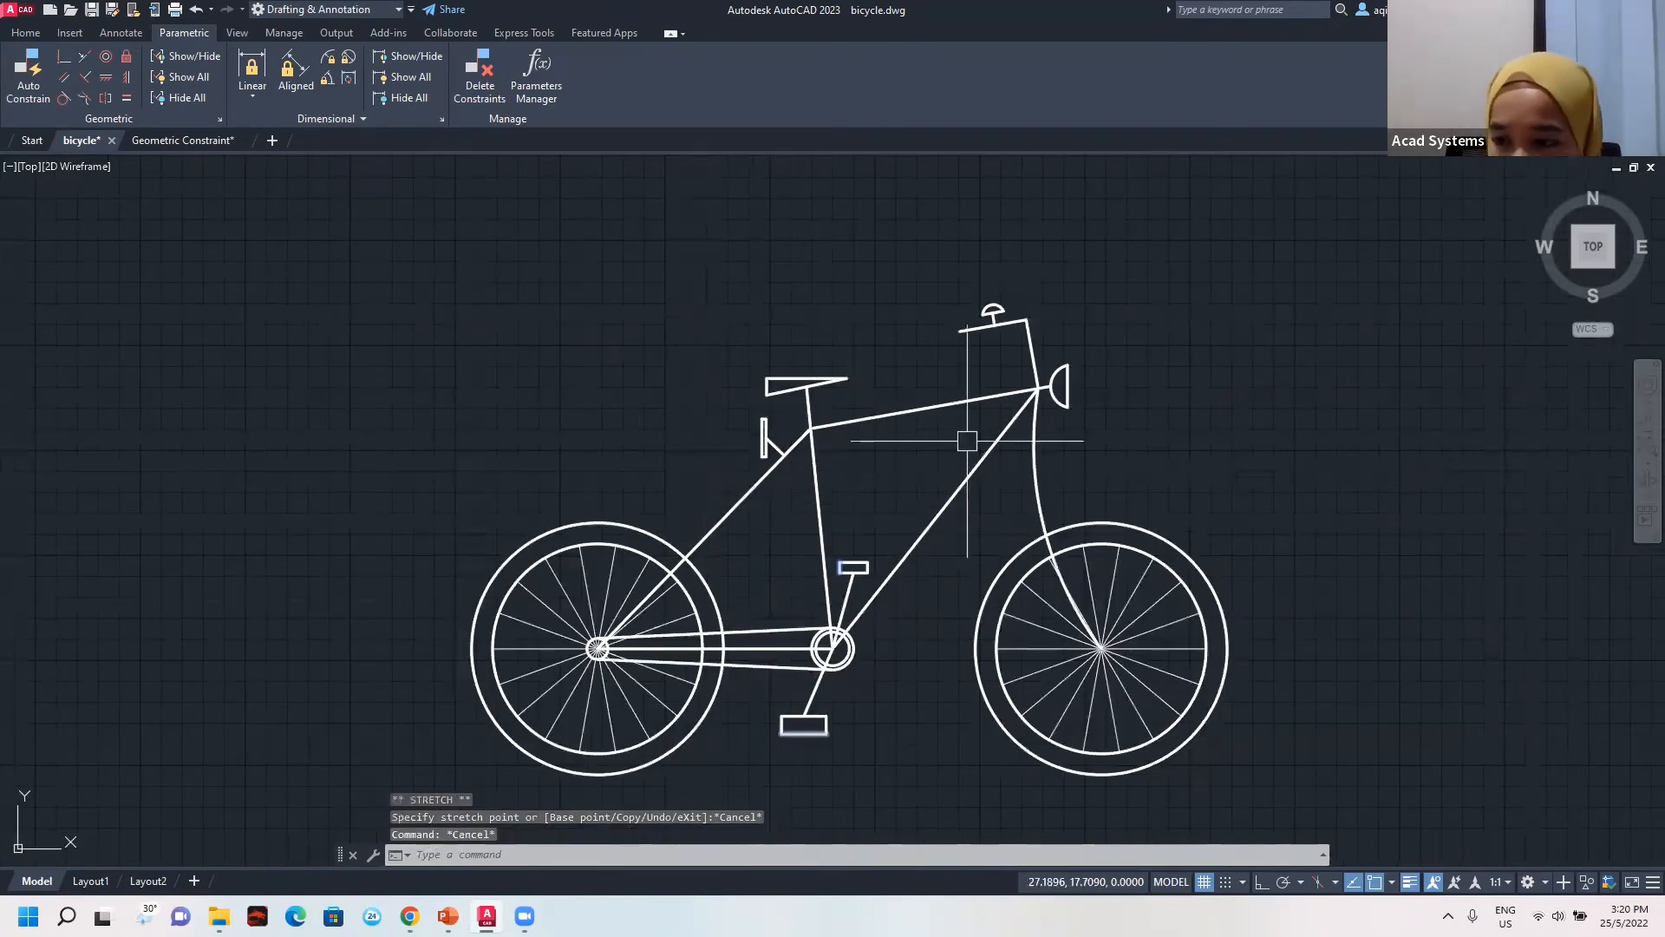
# Show all geometric constraints in the bicycle drawing.
pyautogui.scroll(2, 971, 438)
pyautogui.scroll(2, 1048, 514)
pyautogui.moveTo(1048, 513); pyautogui.dragTo(974, 534, button='middle')
pyautogui.scroll(-2, 971, 439)
pyautogui.click(180, 77)
pyautogui.moveTo(851, 354); pyautogui.dragTo(850, 372, button='middle')
pyautogui.scroll(2, 638, 424)
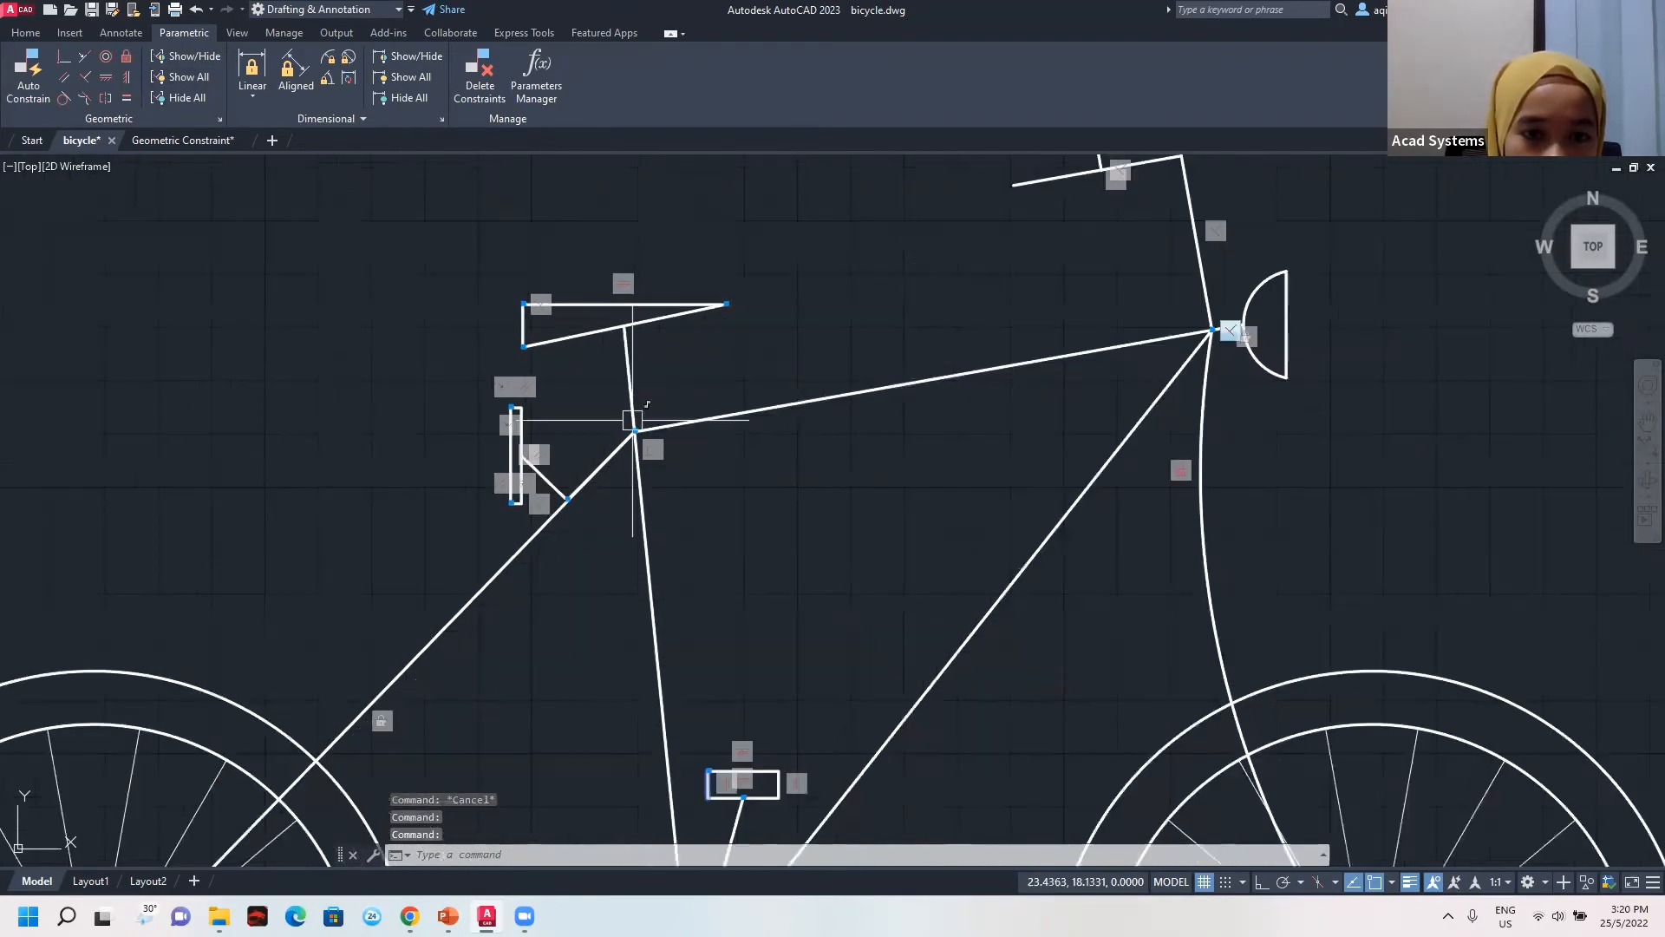
pyautogui.scroll(-2, 748, 567)
pyautogui.moveTo(747, 566)
pyautogui.mouseDown(button='middle')
pyautogui.moveTo(729, 476)
pyautogui.moveTo(652, 424)
pyautogui.mouseUp(button='middle')
pyautogui.moveTo(772, 436); pyautogui.dragTo(723, 446, button='middle')
pyautogui.click(787, 427)
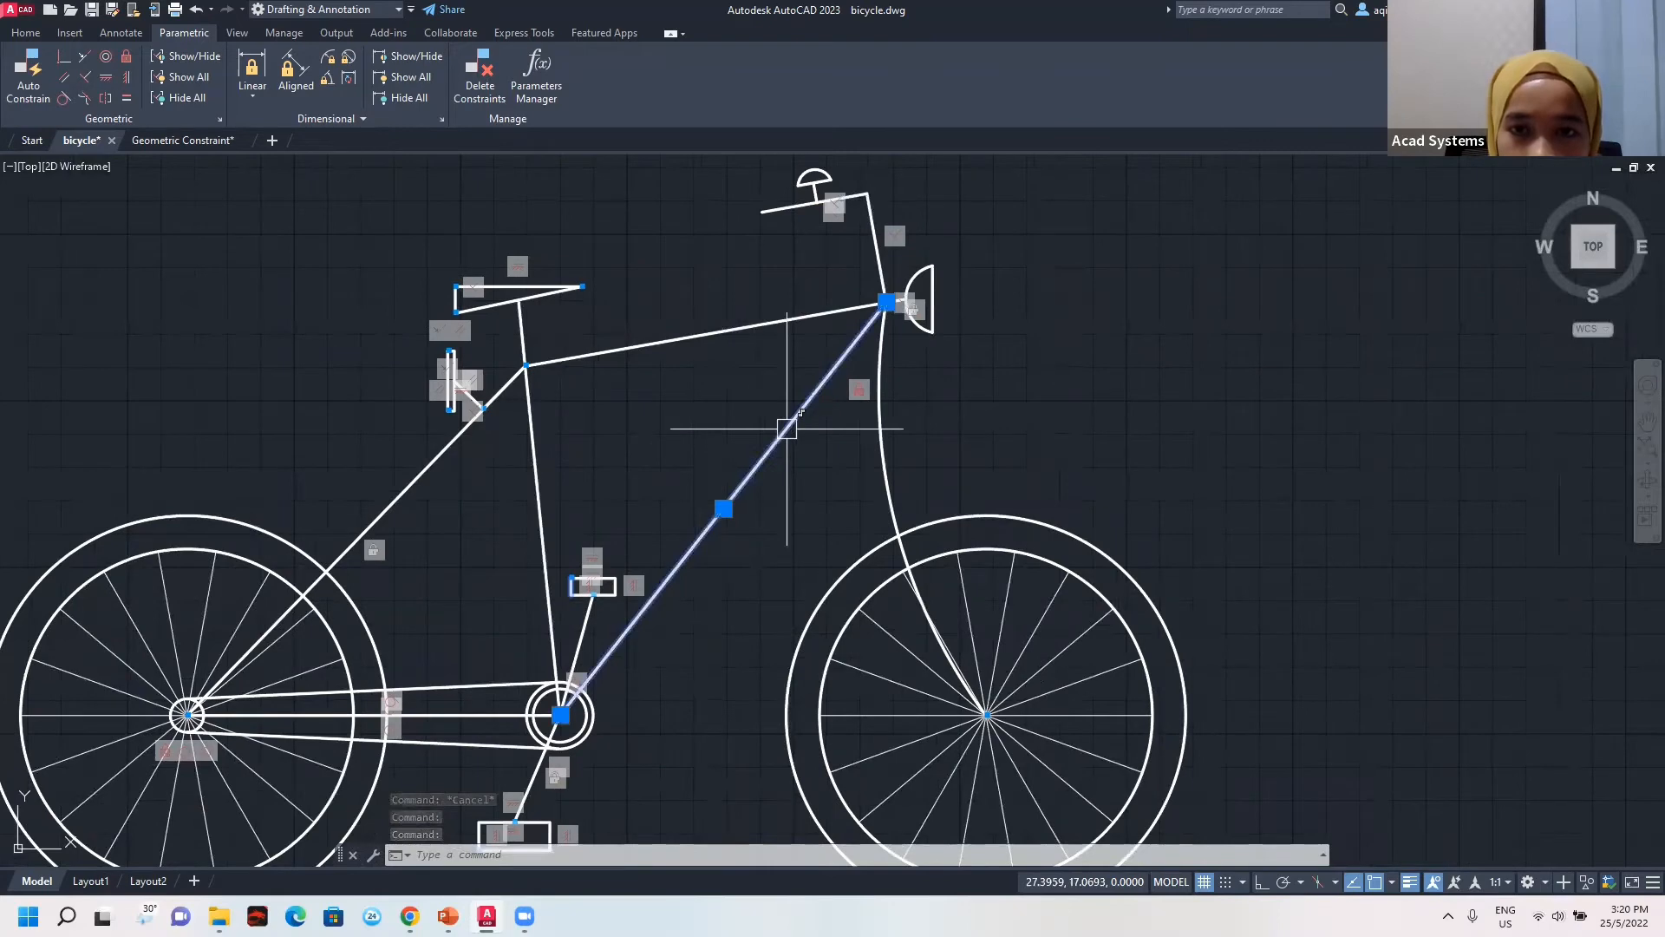
pyautogui.click(885, 302)
pyautogui.press('Escape')
pyautogui.scroll(4, 954, 406)
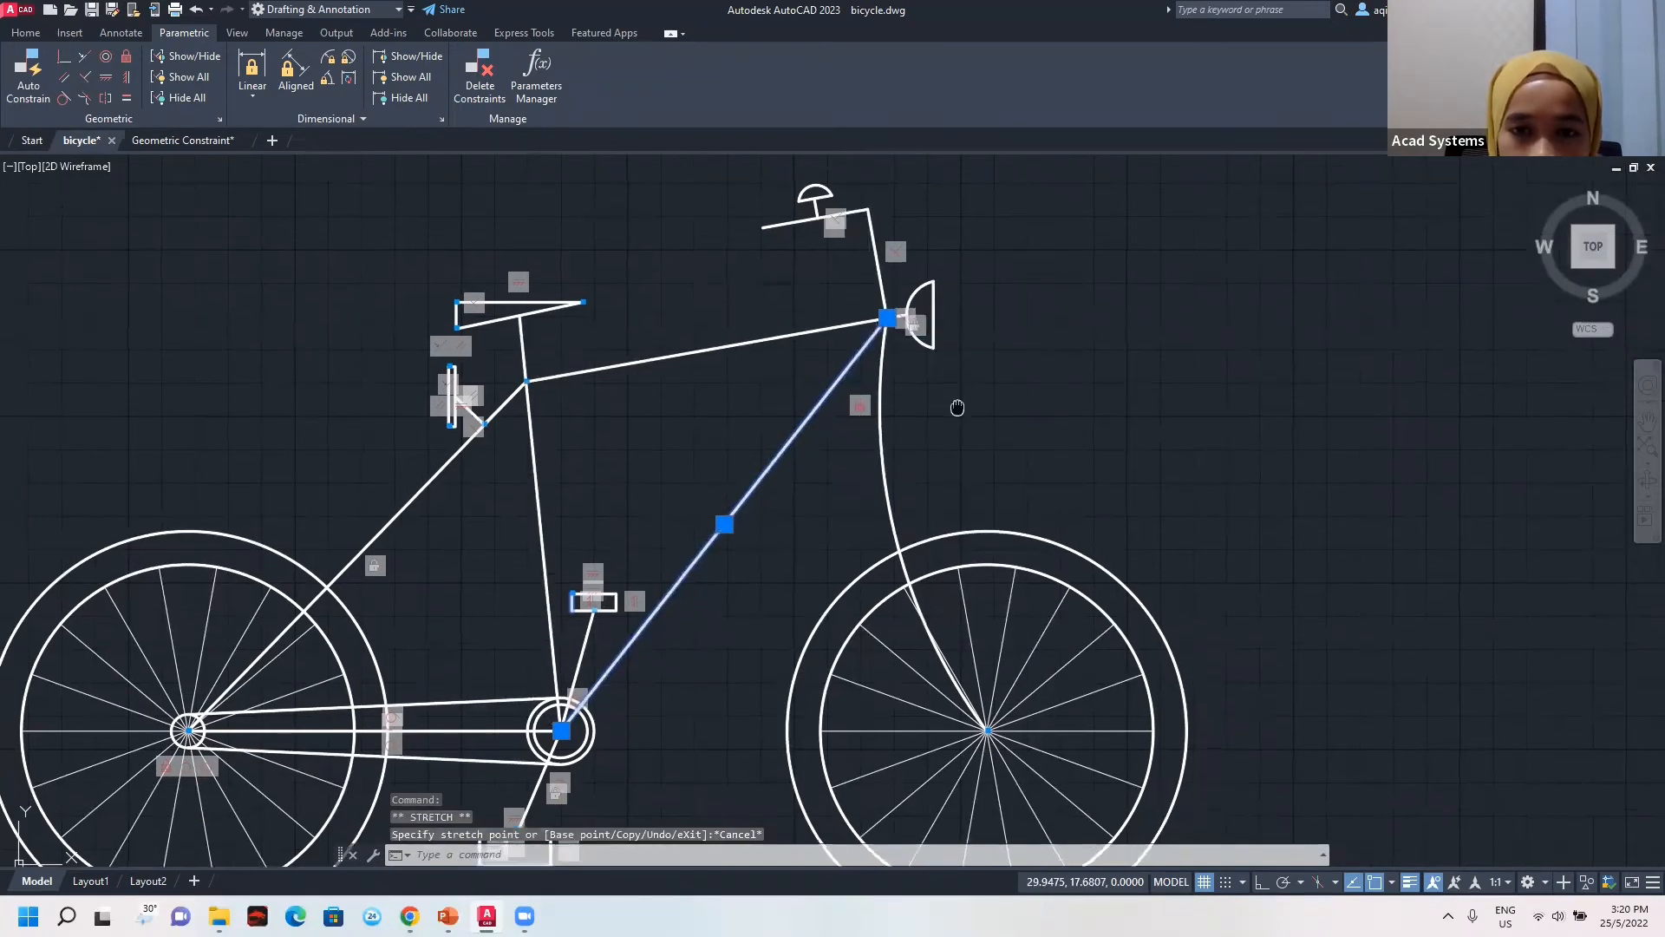
pyautogui.moveTo(944, 402); pyautogui.dragTo(938, 485, button='middle')
pyautogui.click(868, 382)
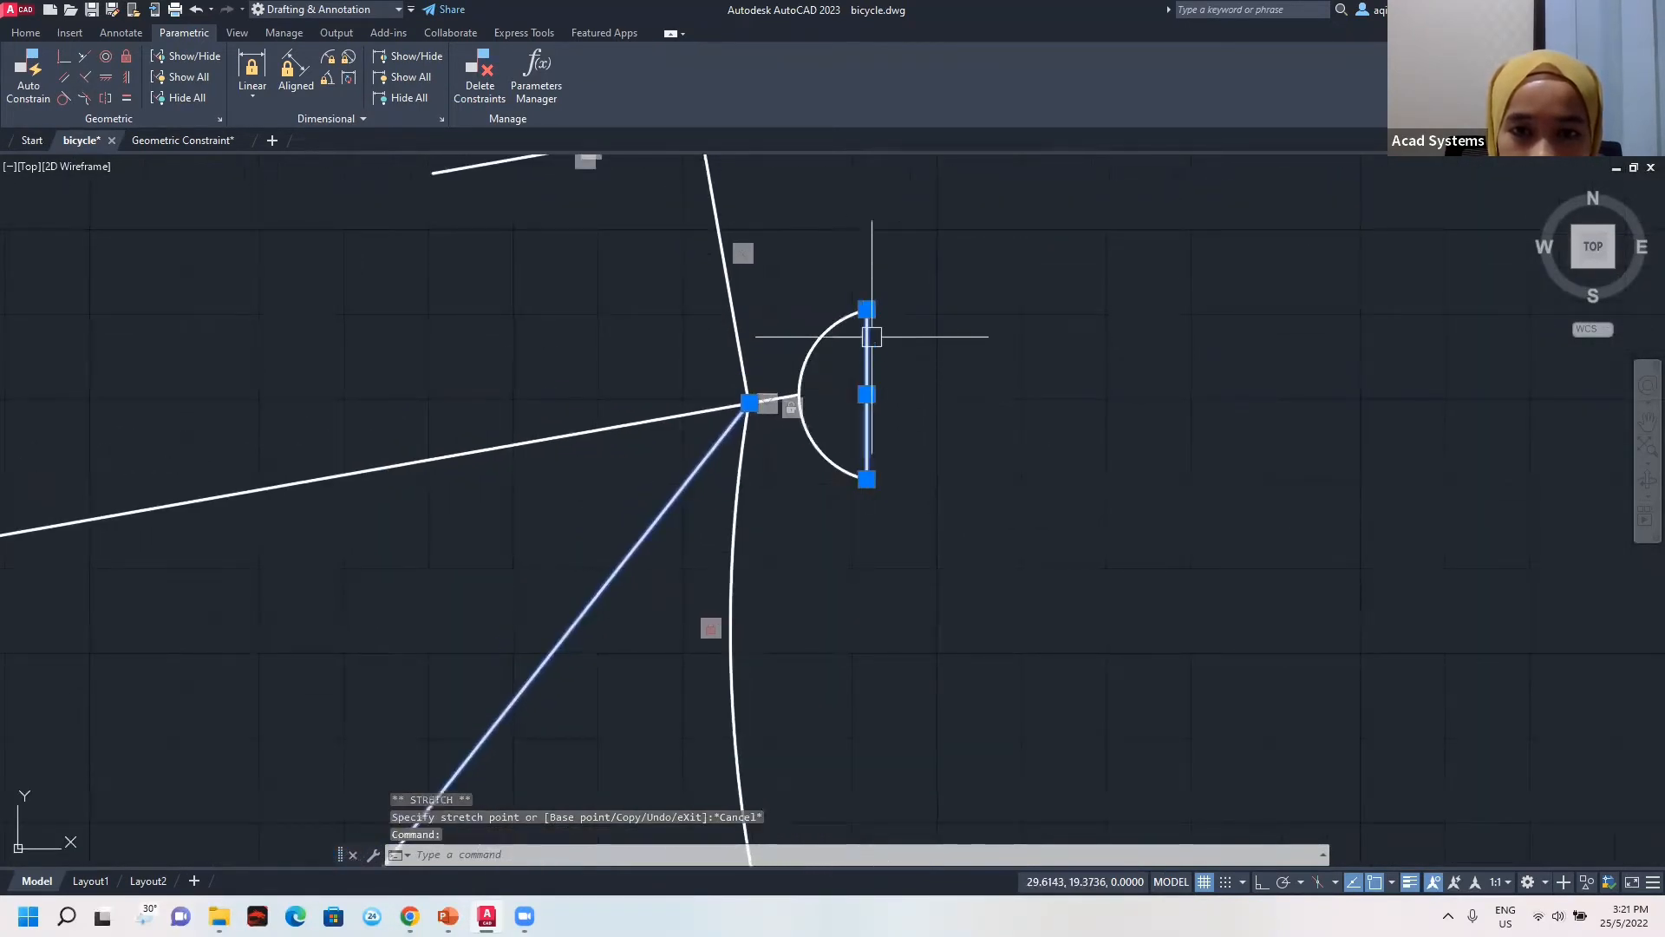
pyautogui.click(867, 310)
pyautogui.scroll(4, 871, 338)
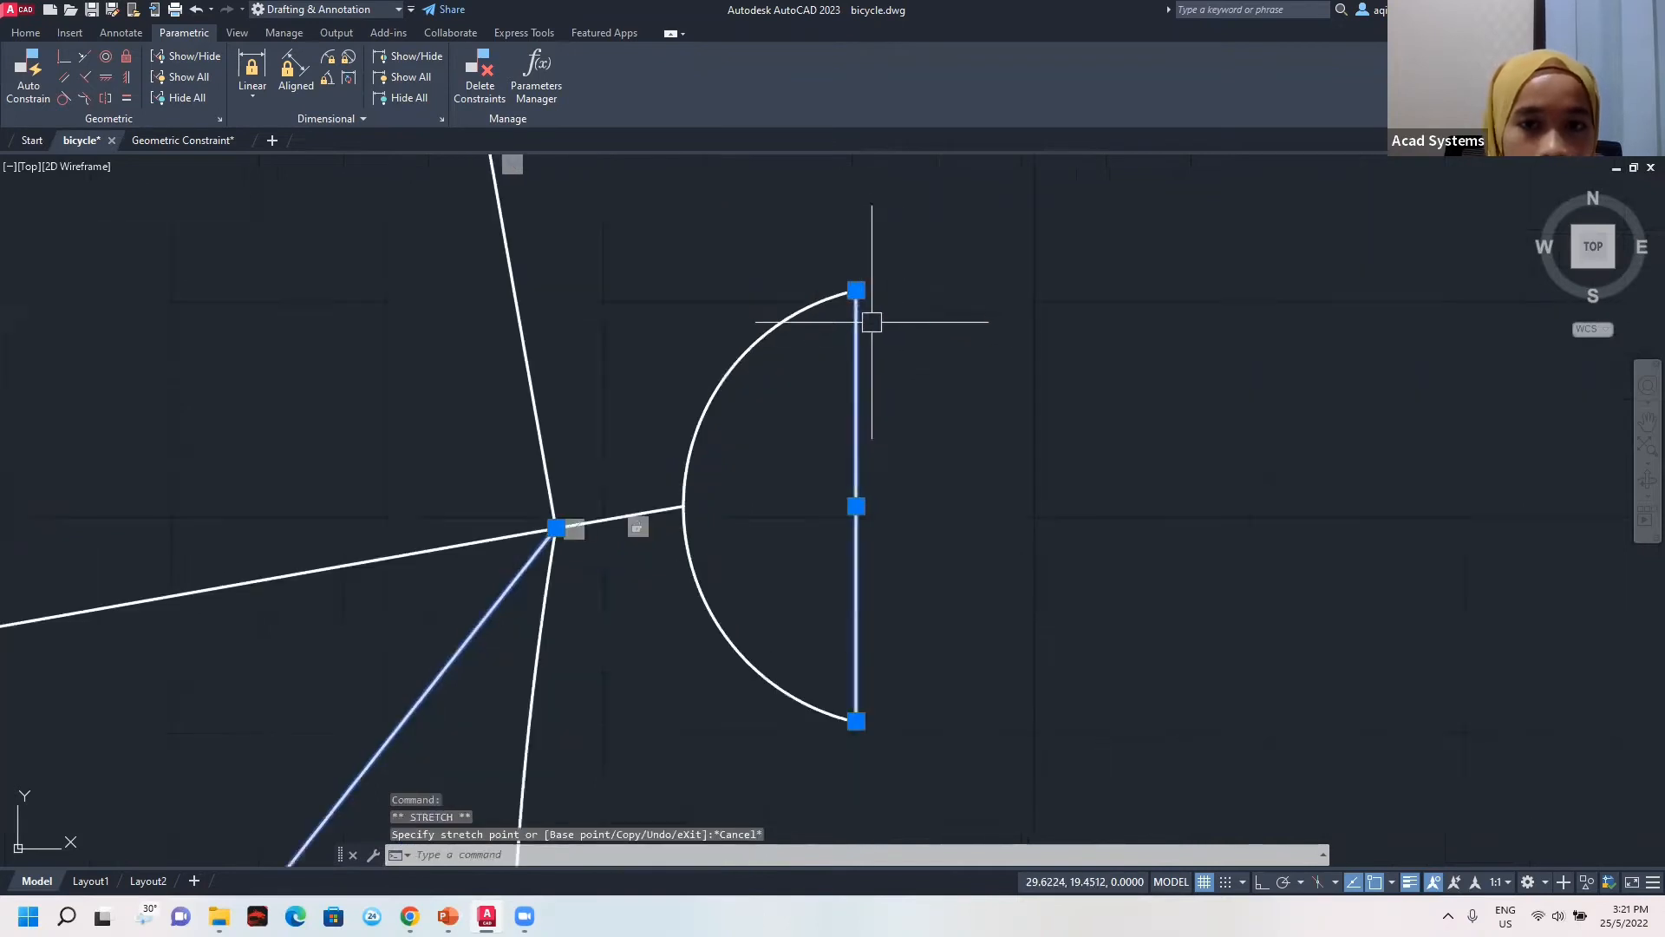
pyautogui.press('Escape')
pyautogui.press('Escape')
# Apply coincident constraints joining the headlight's vertical line to both ends of its arc.
pyautogui.click(83, 59)
pyautogui.click(858, 357)
pyautogui.press('Return')
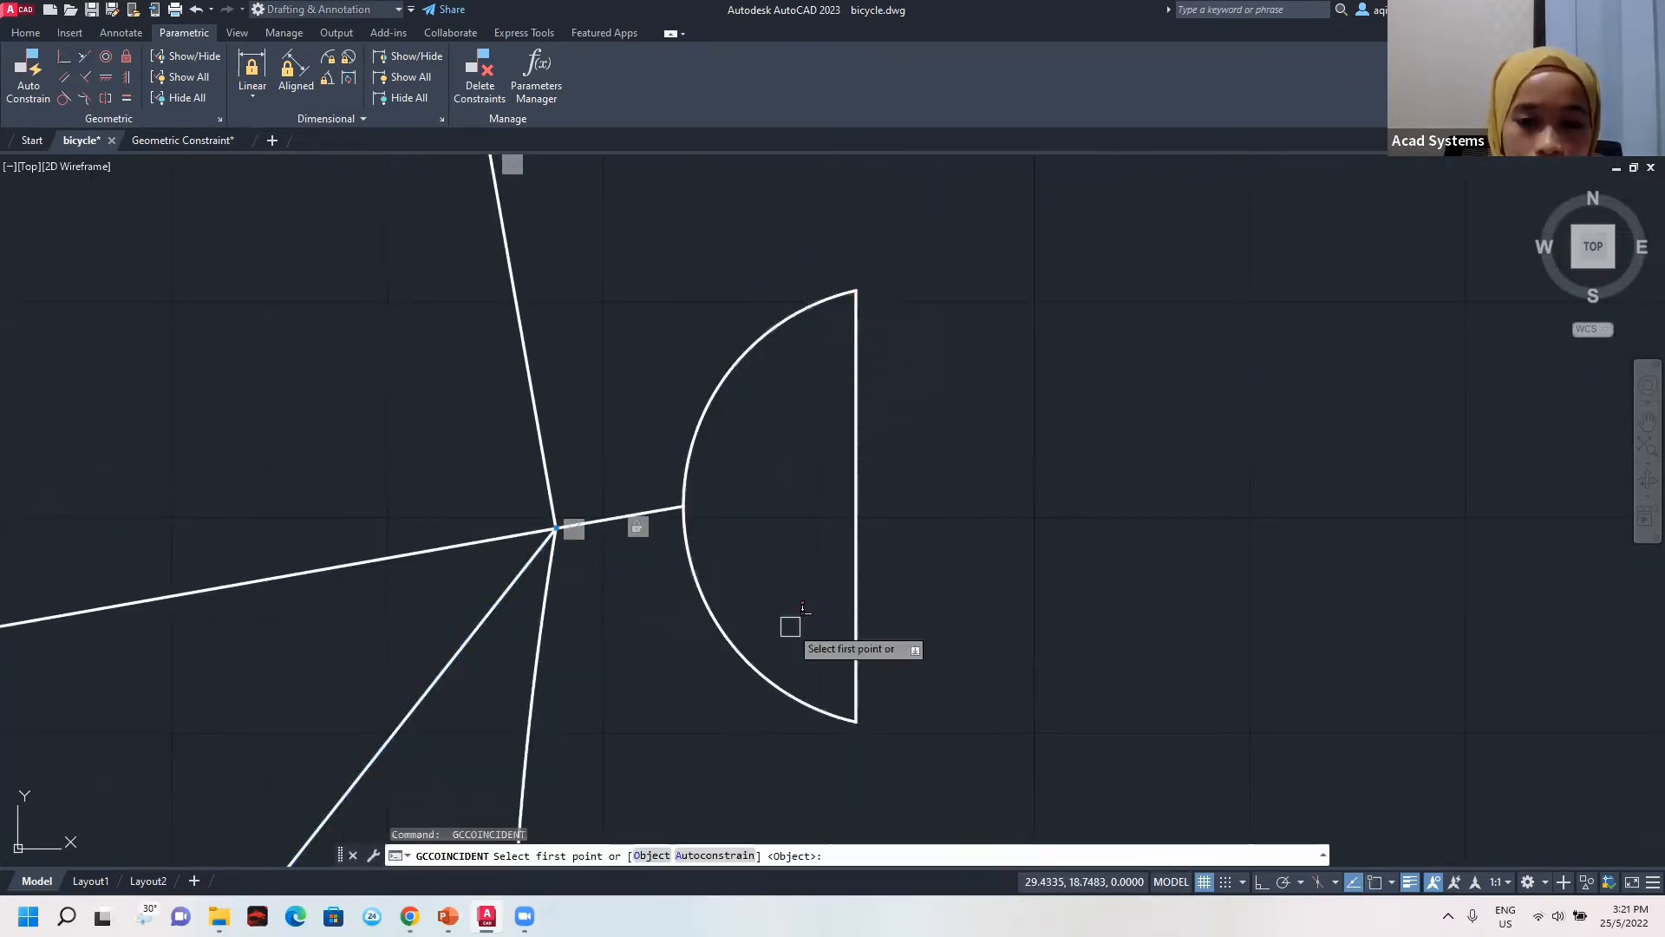
pyautogui.click(864, 666)
pyautogui.click(823, 673)
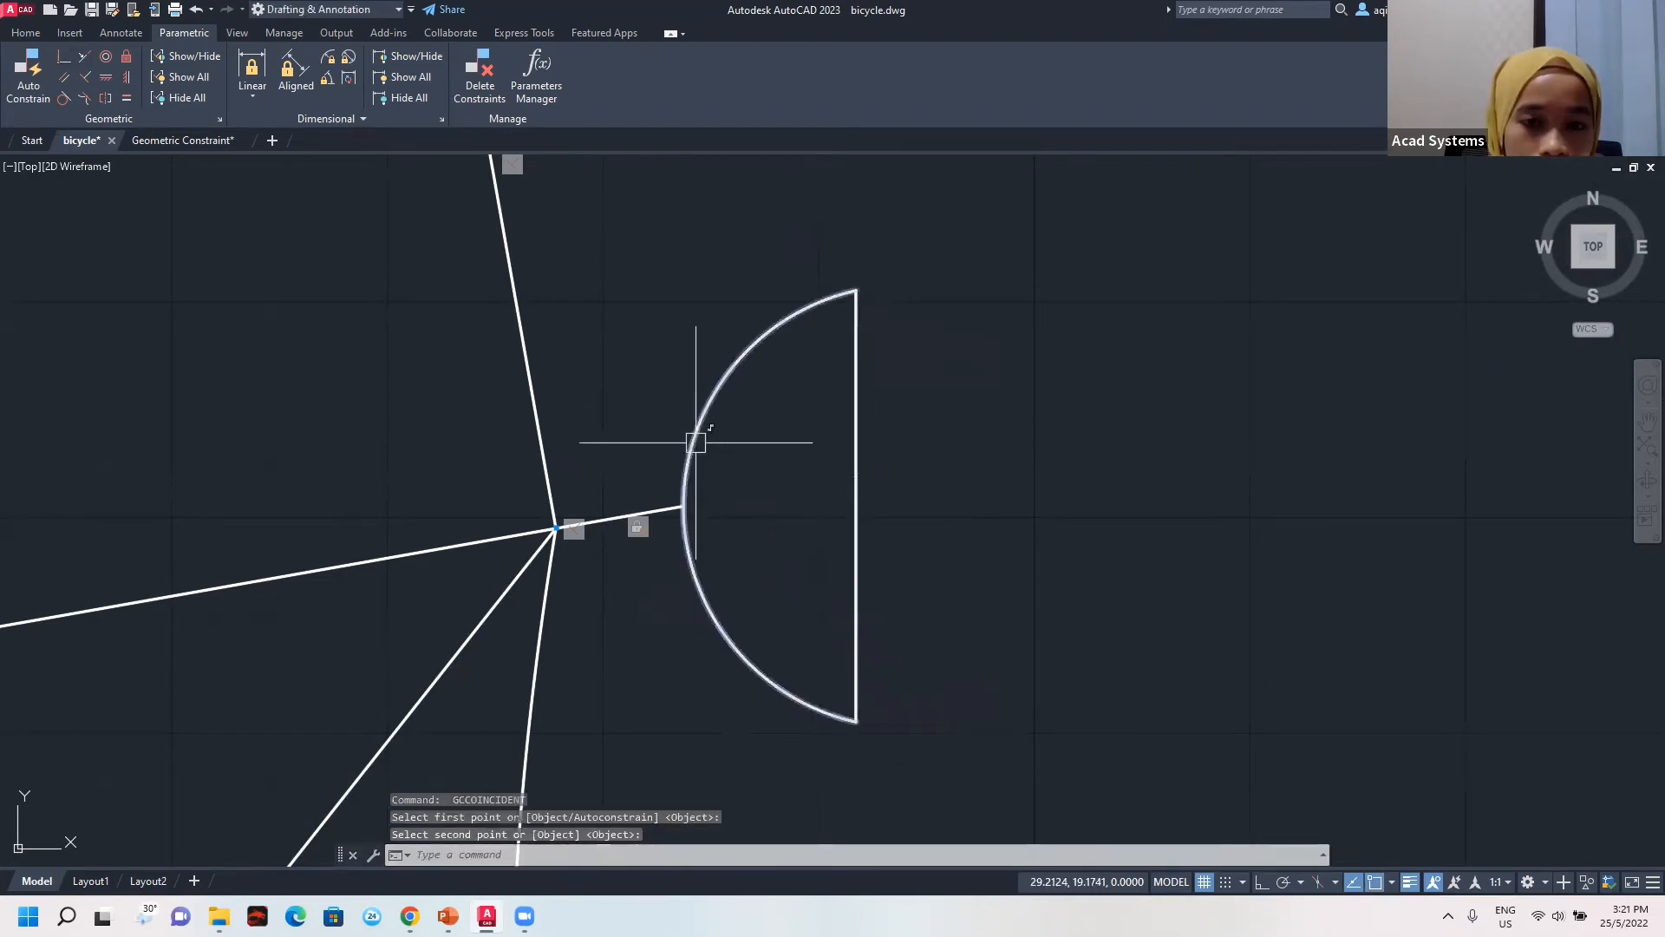
pyautogui.press('Return')
pyautogui.click(654, 503)
pyautogui.press('Escape')
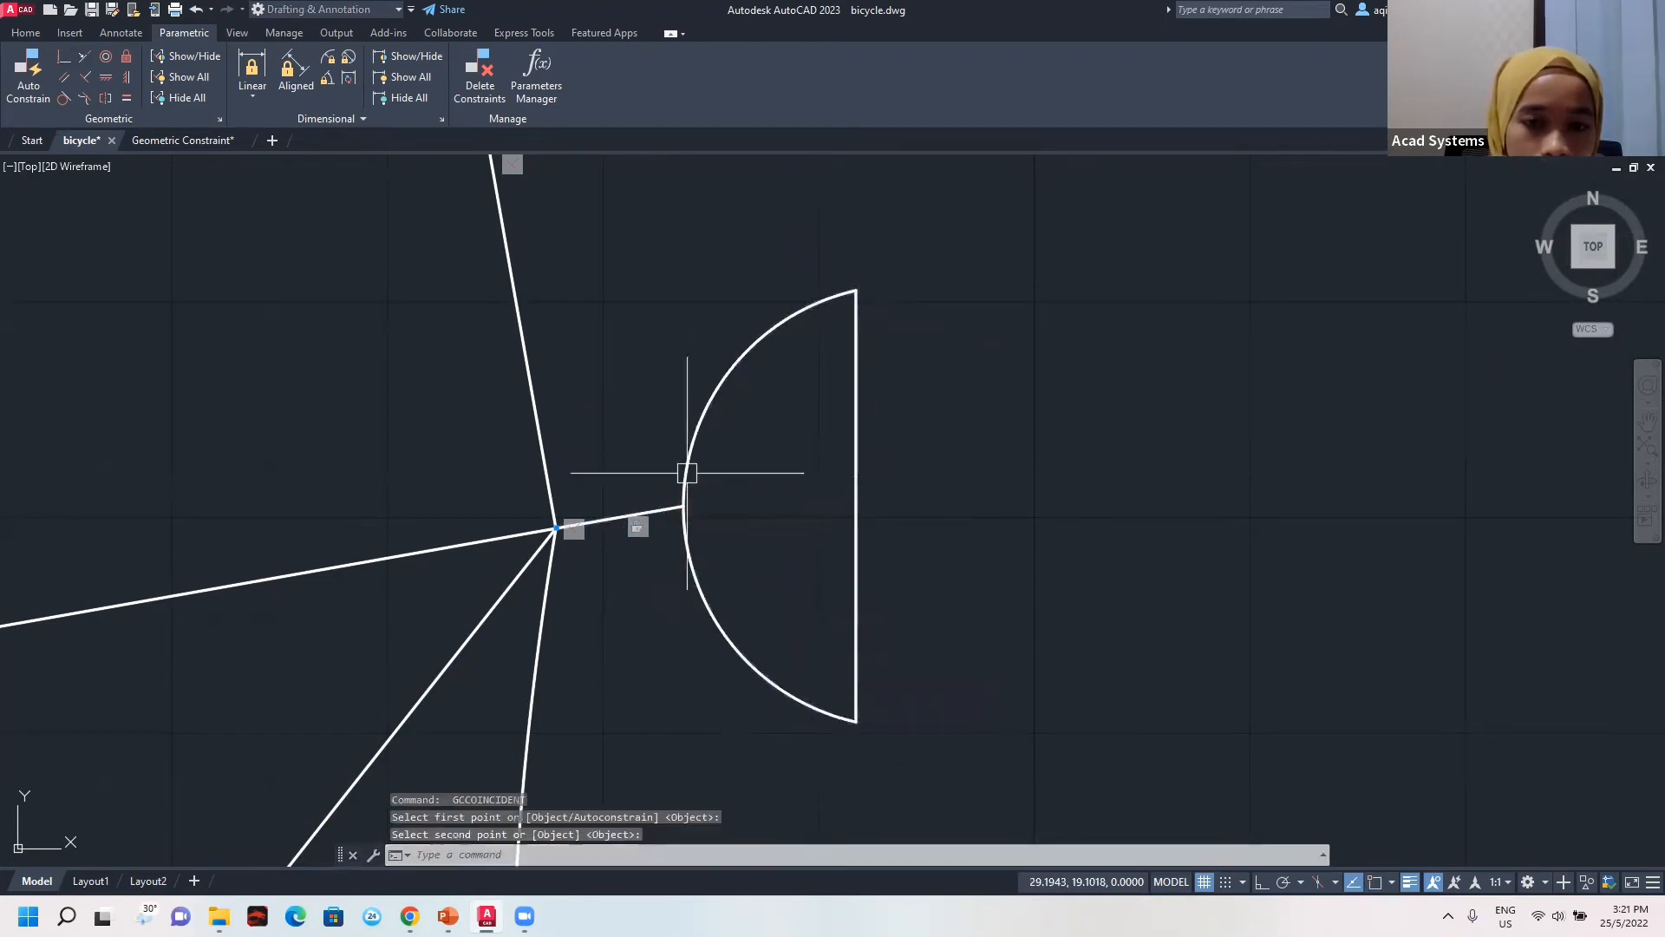
# Test the headlight's joined geometry with a trial stretch of the vertical line's midpoint, leaving its position as it is.
pyautogui.click(857, 503)
pyautogui.click(856, 506)
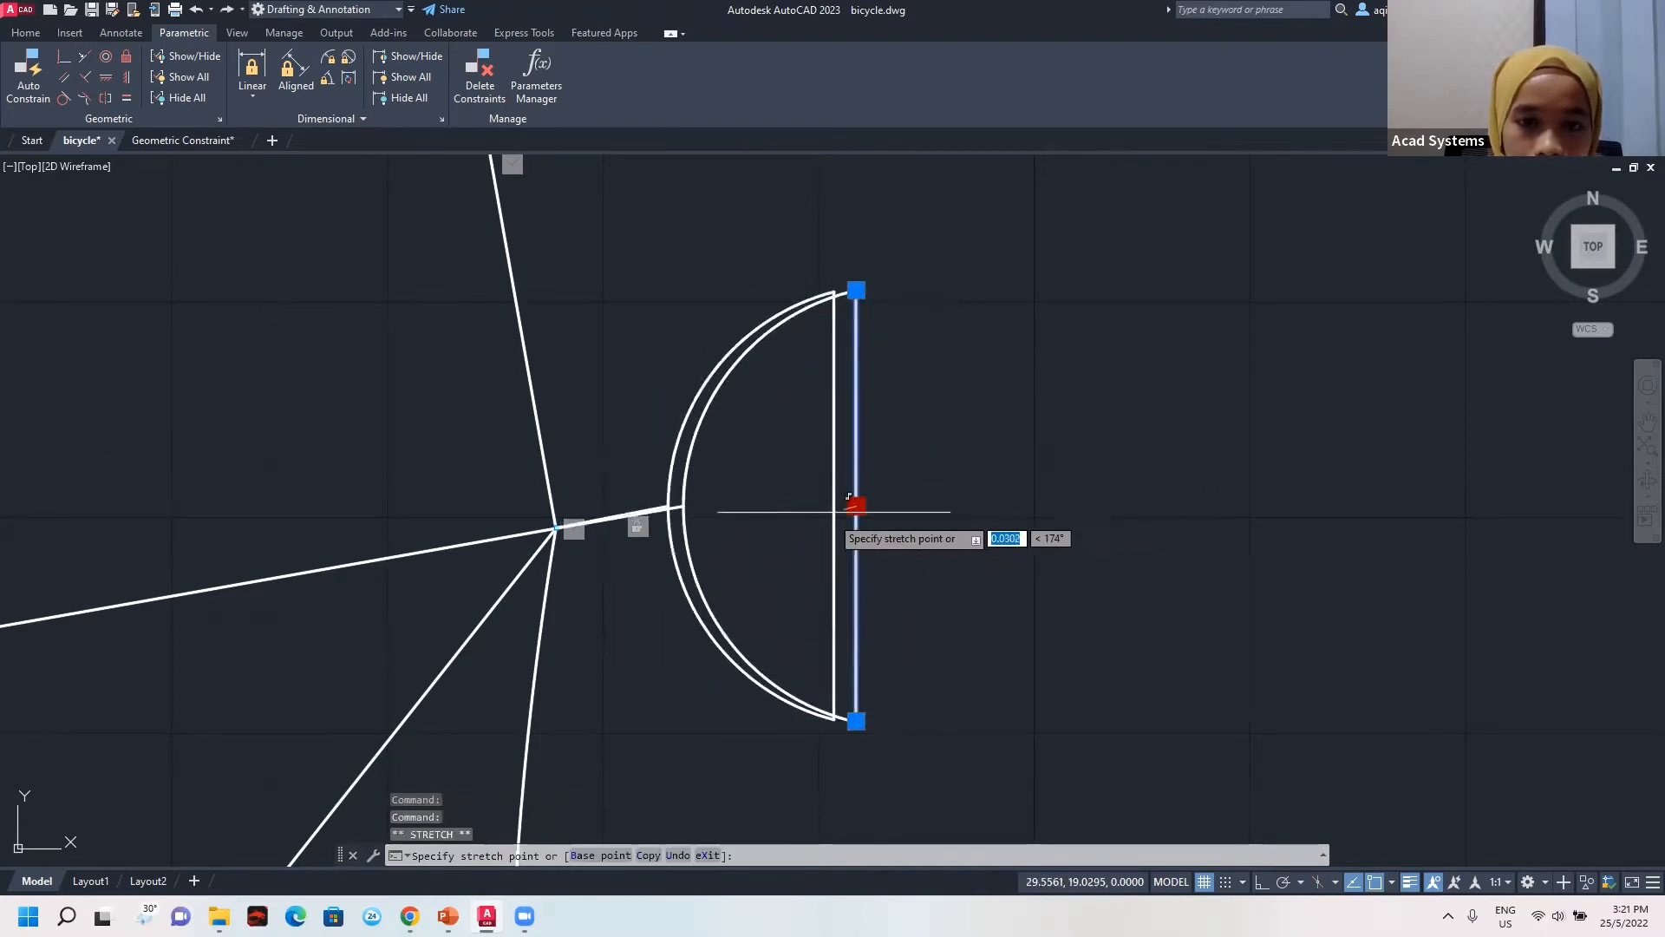
pyautogui.press('Escape')
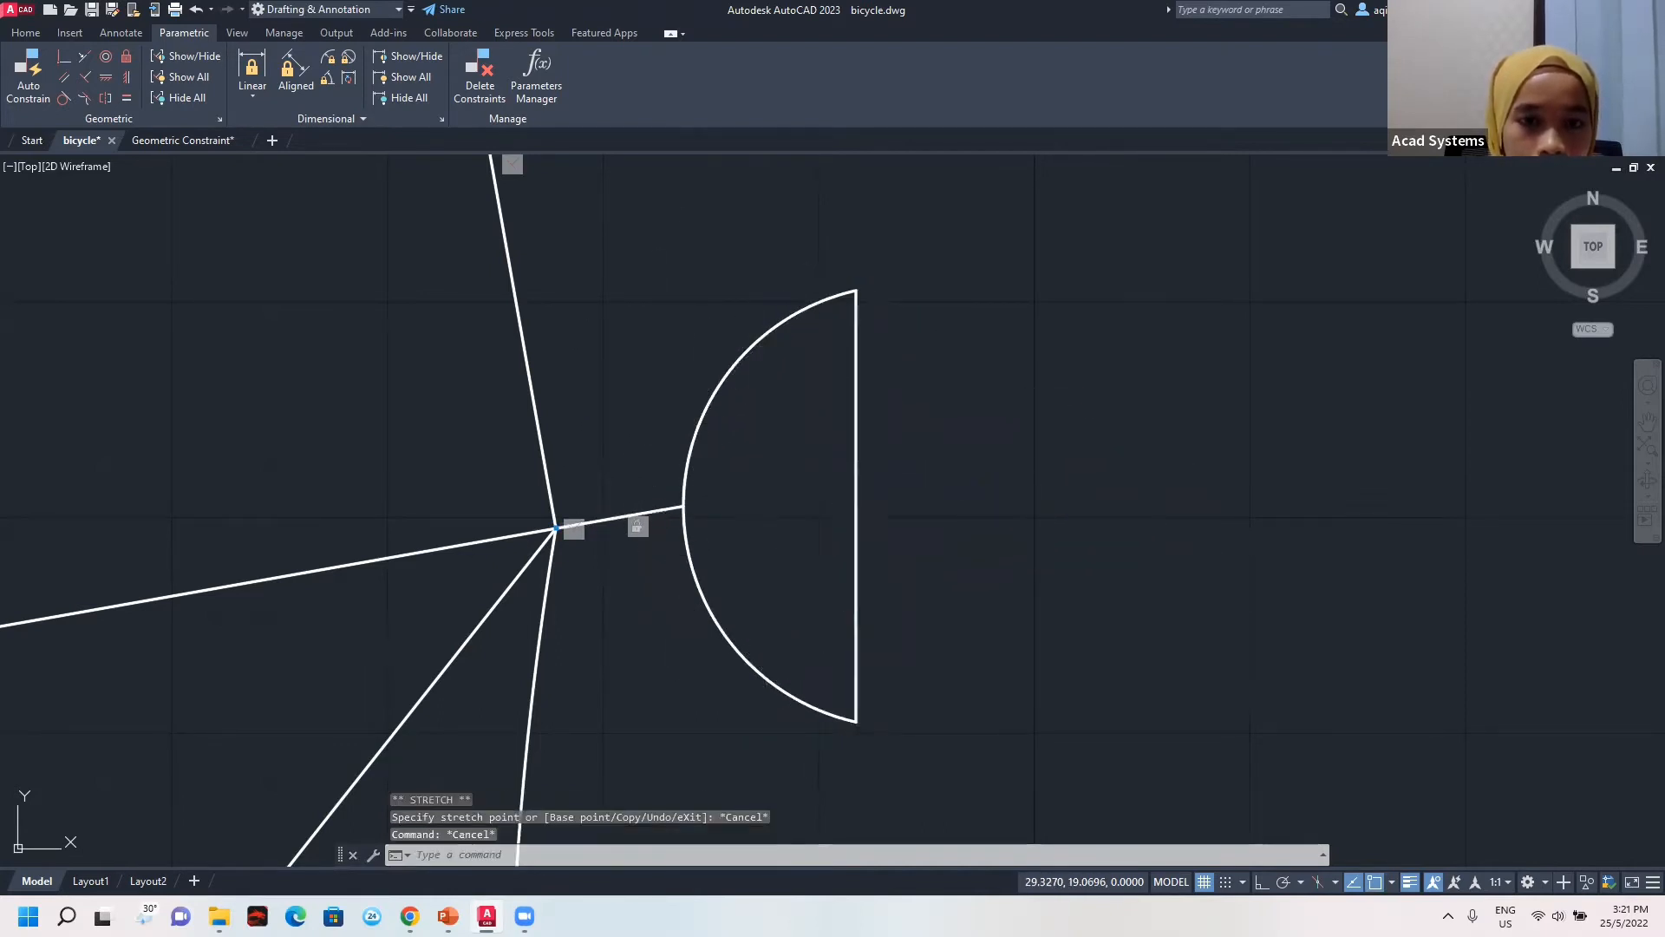
# Apply a Fix constraint to the headlight's arc using the Object option, and test it with a trial stretch of the arc's midpoint.
pyautogui.click(126, 56)
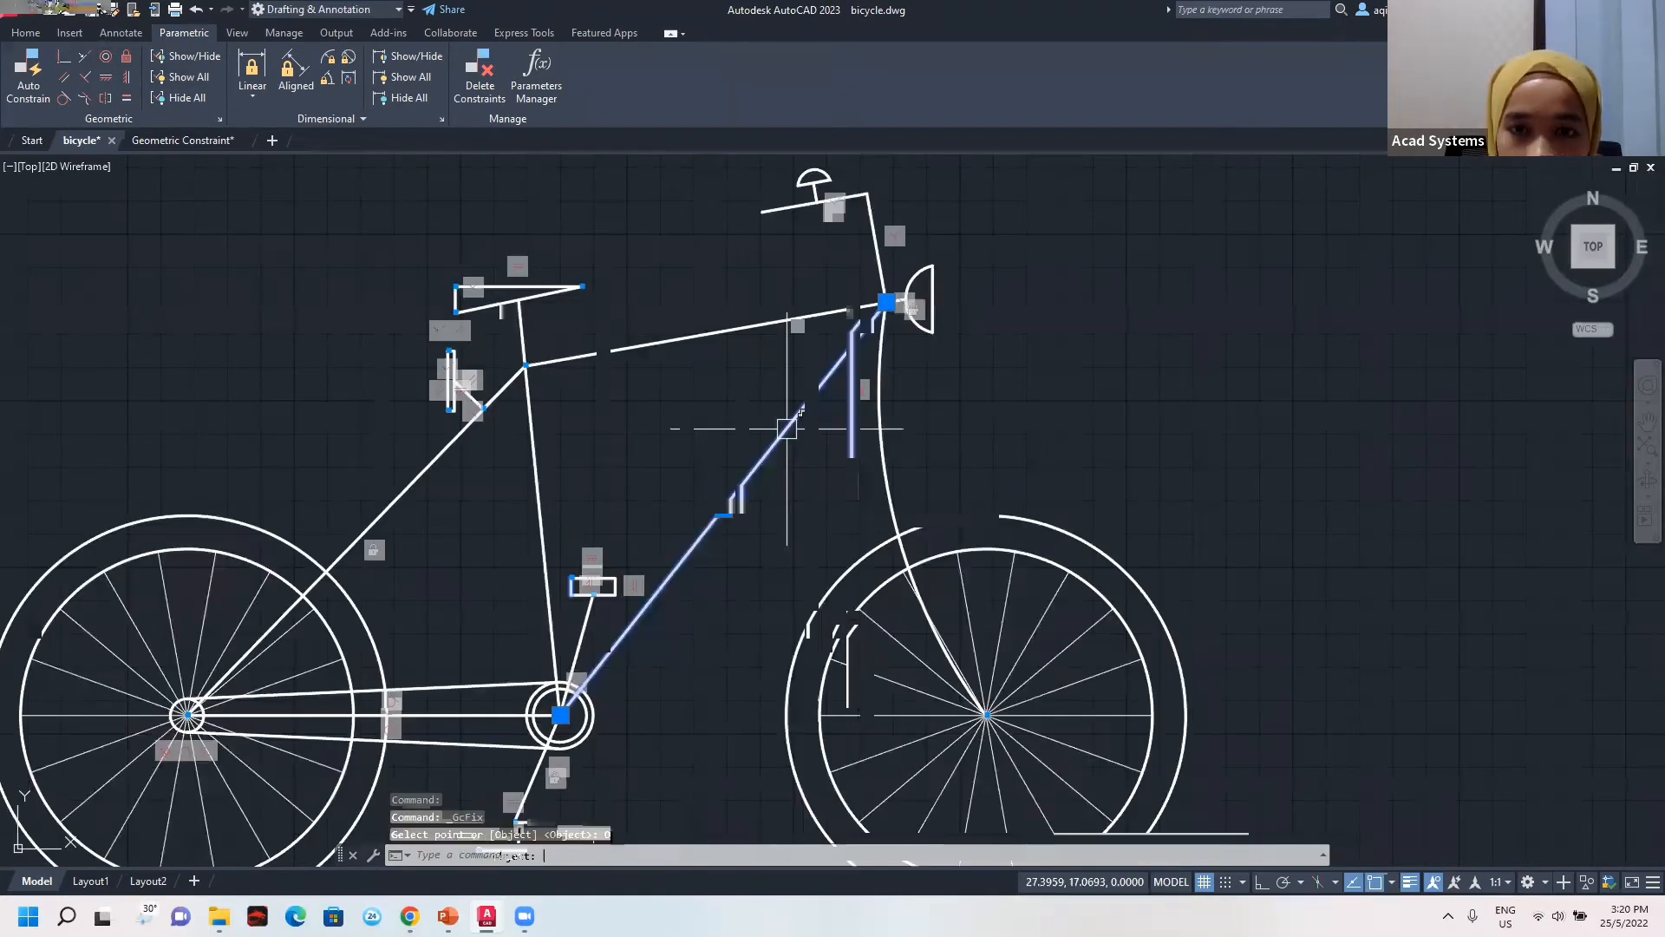
pyautogui.write('O')
pyautogui.press('Return')
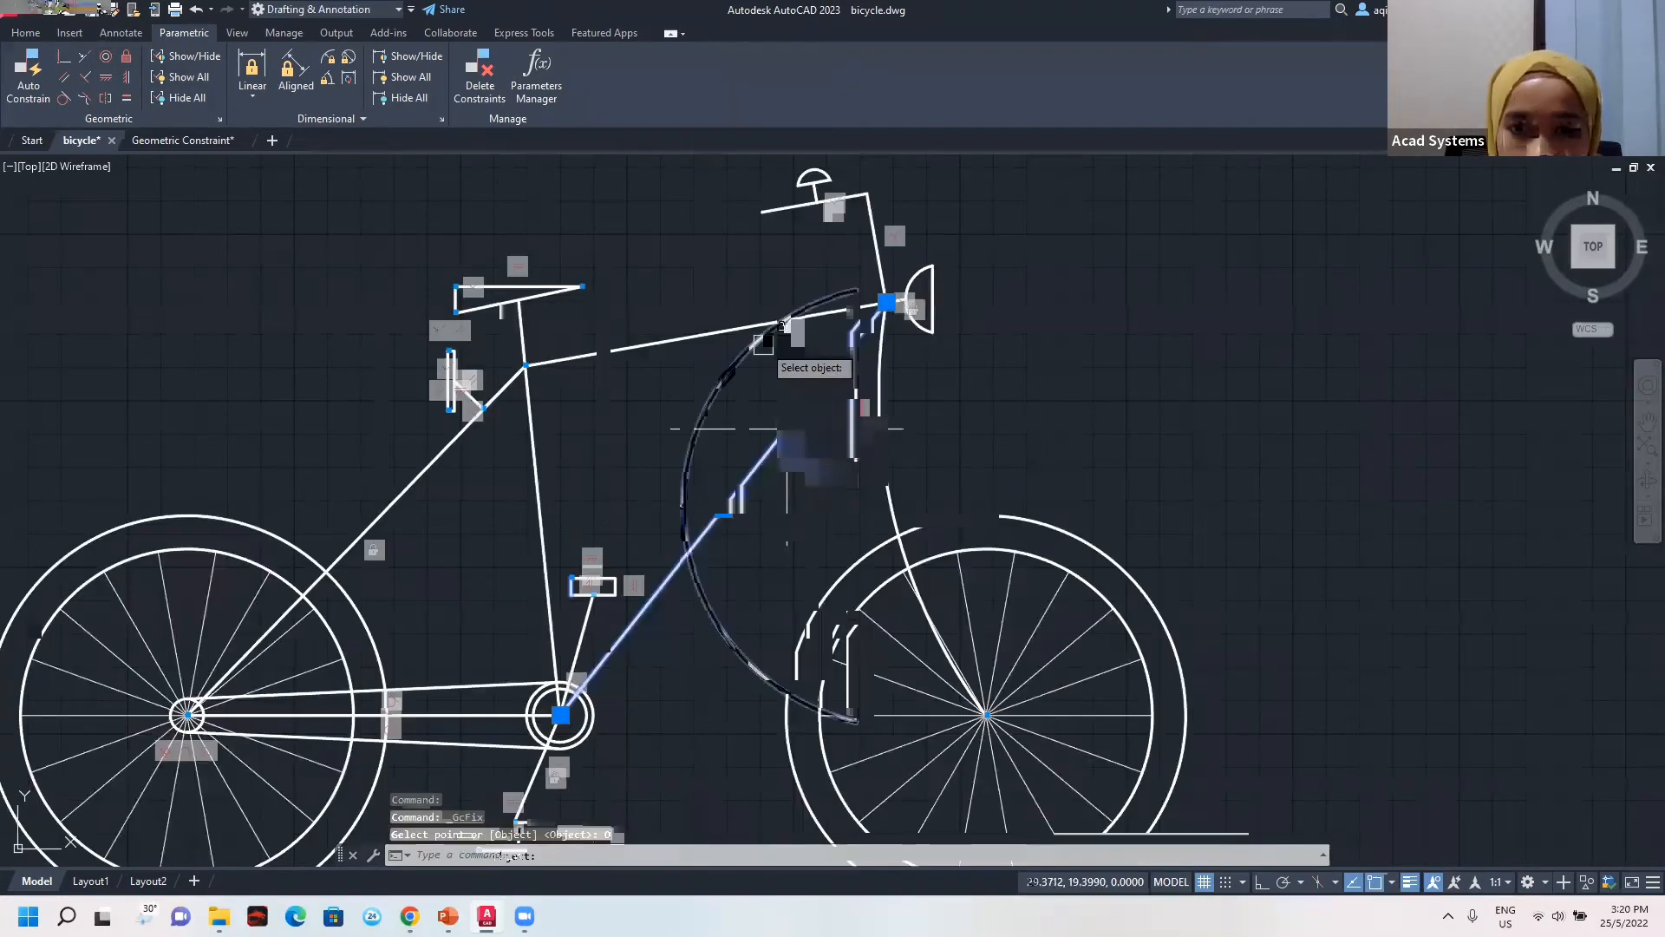
pyautogui.press('Escape')
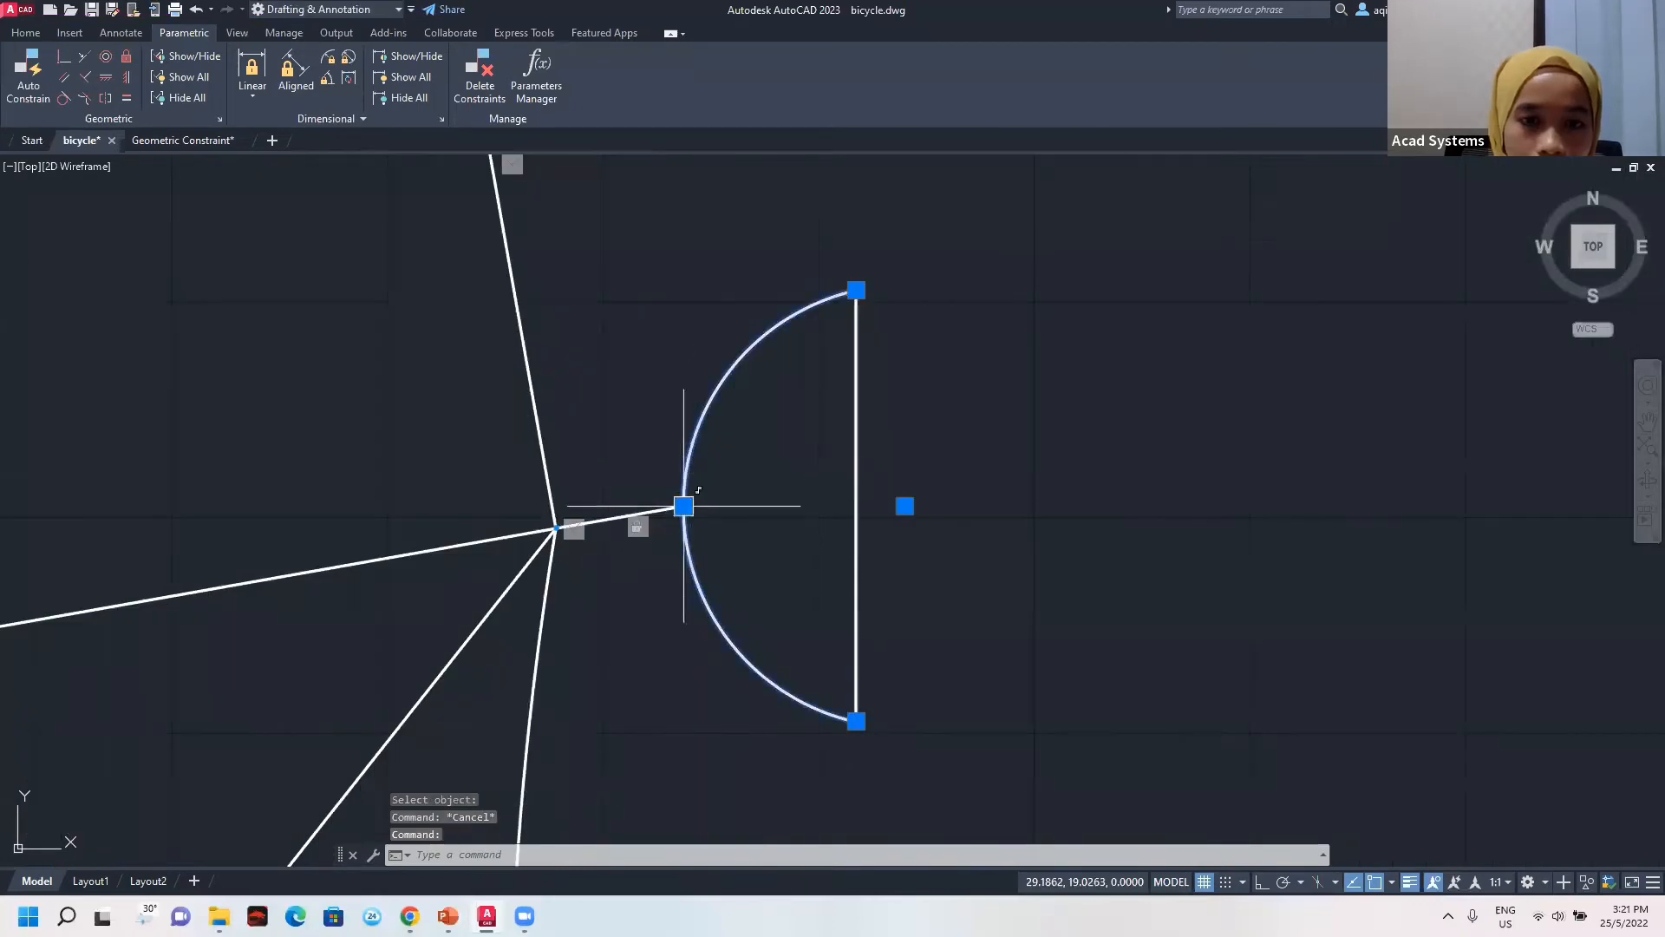
pyautogui.click(683, 506)
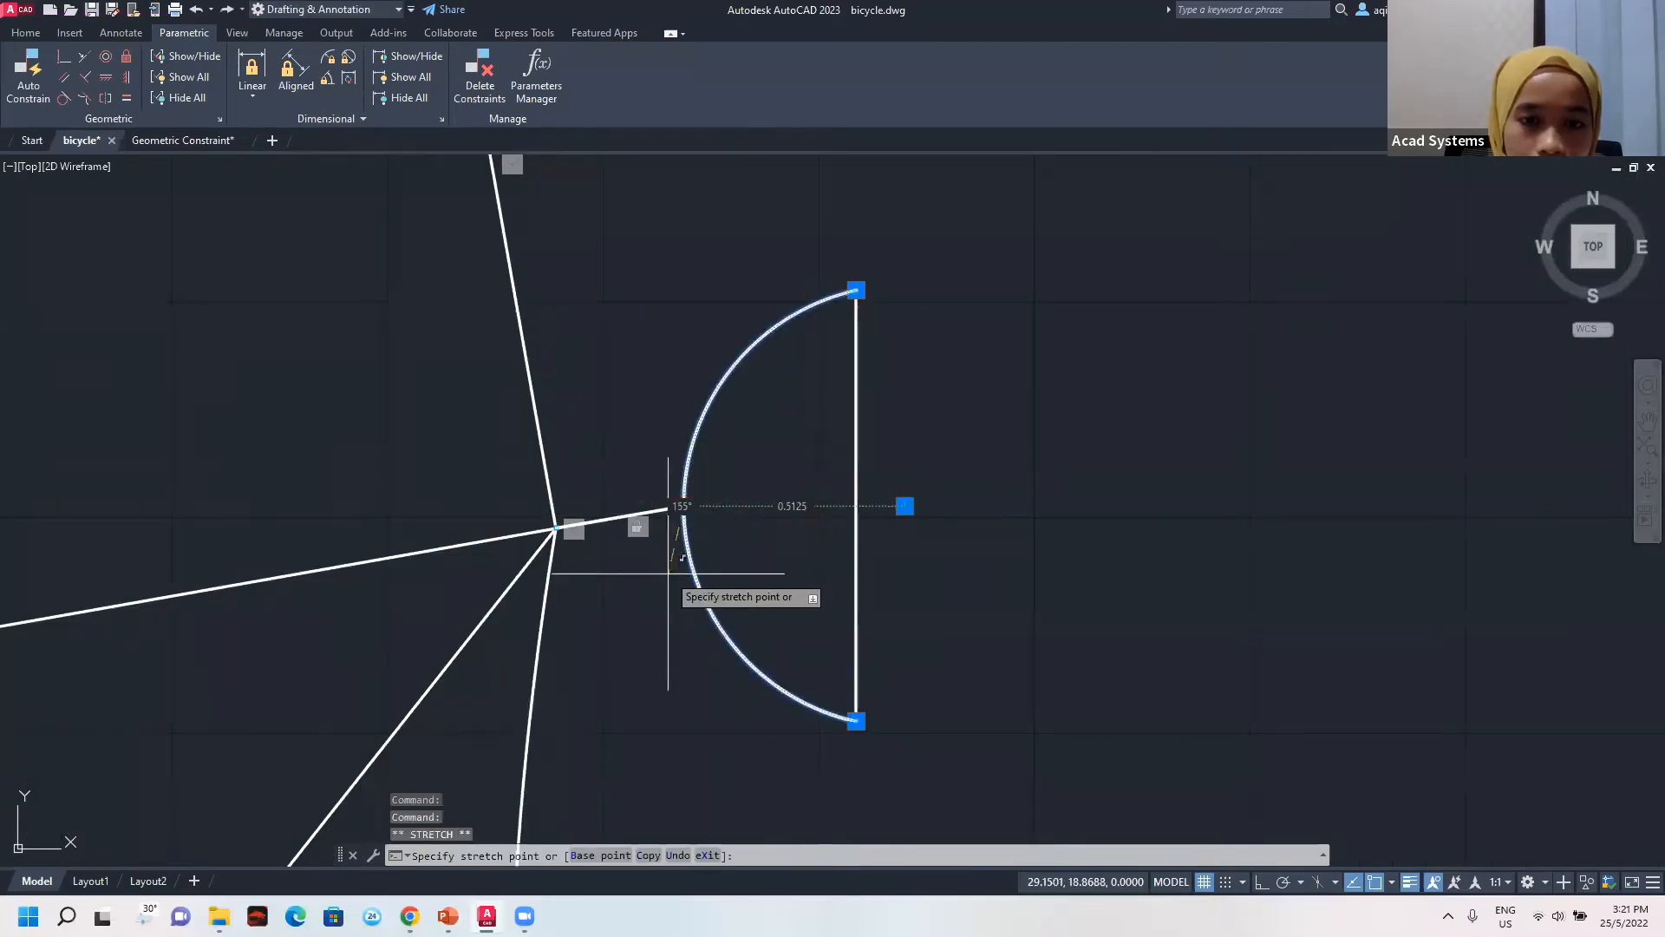
pyautogui.press('Escape')
# Check whether the headlight's vertical line can still be moved by its midpoint, without committing the move.
pyautogui.click(859, 484)
pyautogui.click(856, 506)
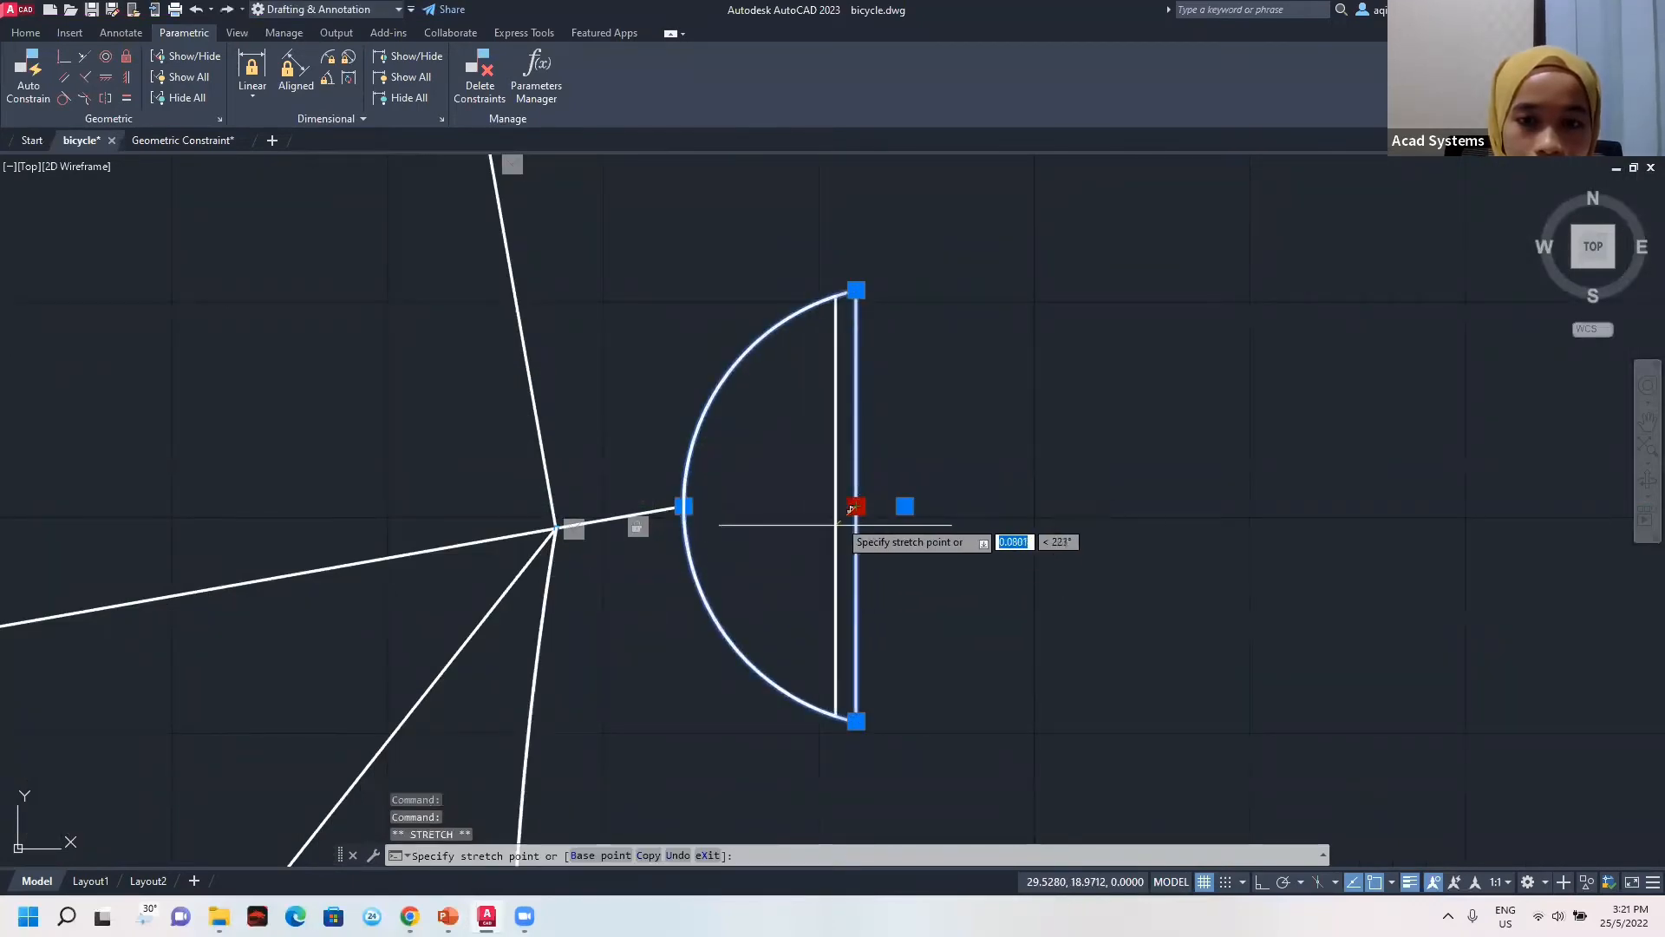
pyautogui.press('Escape')
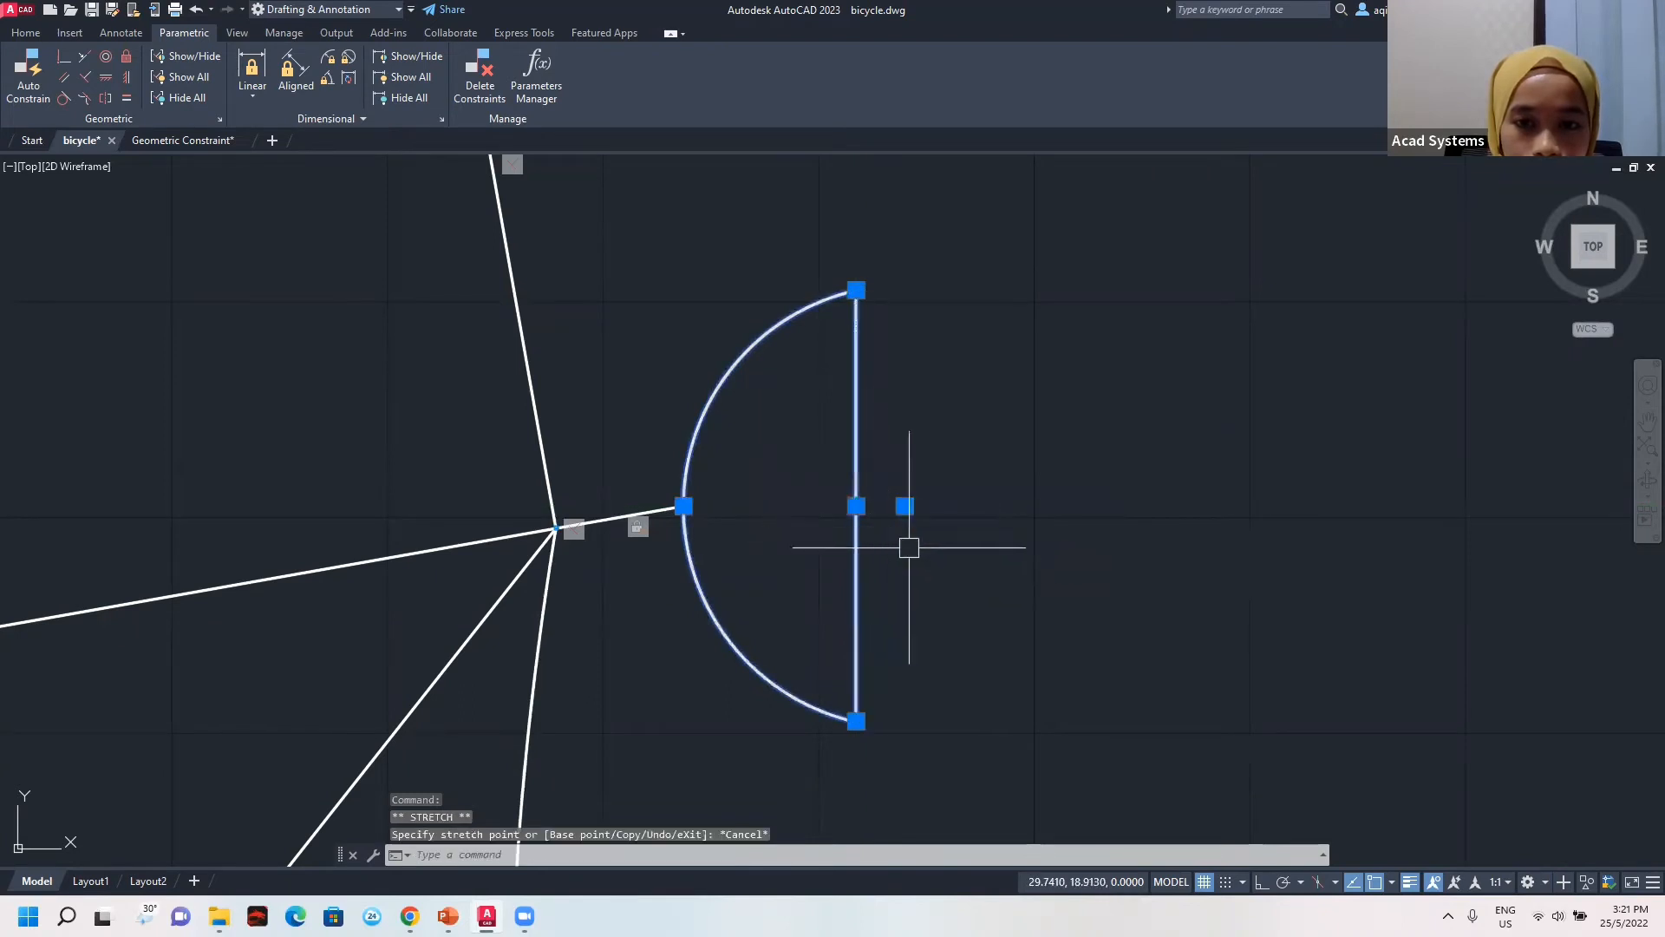
# Apply a Fix constraint to the midpoint of the headlight's vertical line, test it with a trial stretch, and clear the selection.
pyautogui.click(126, 56)
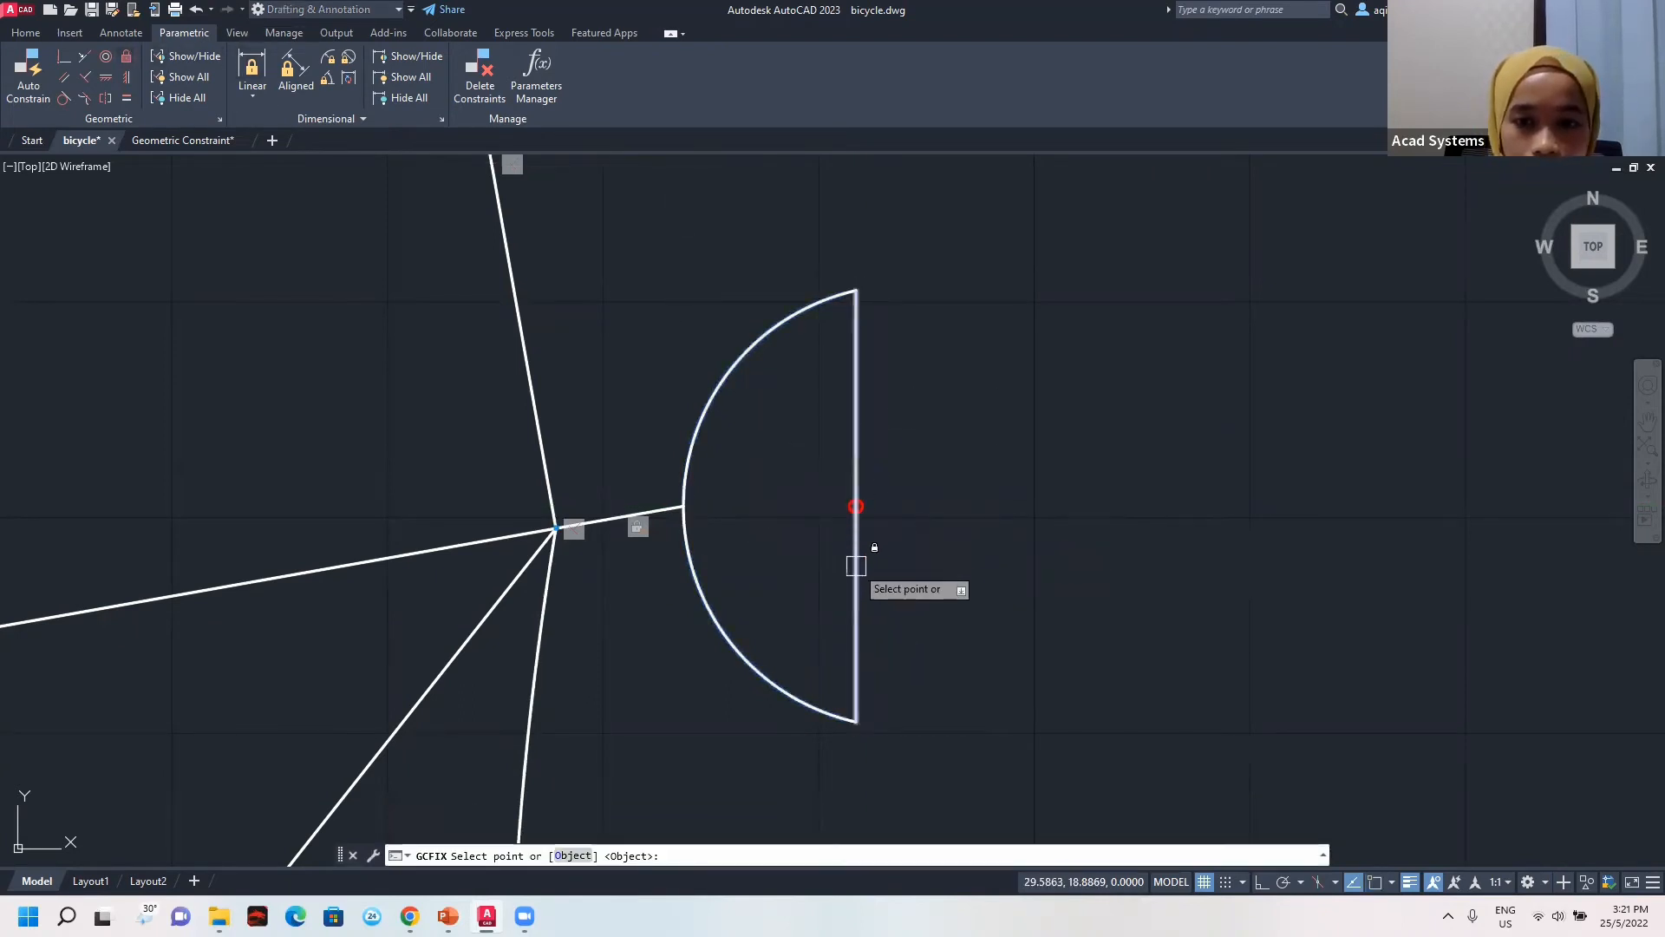
pyautogui.click(854, 502)
pyautogui.click(856, 506)
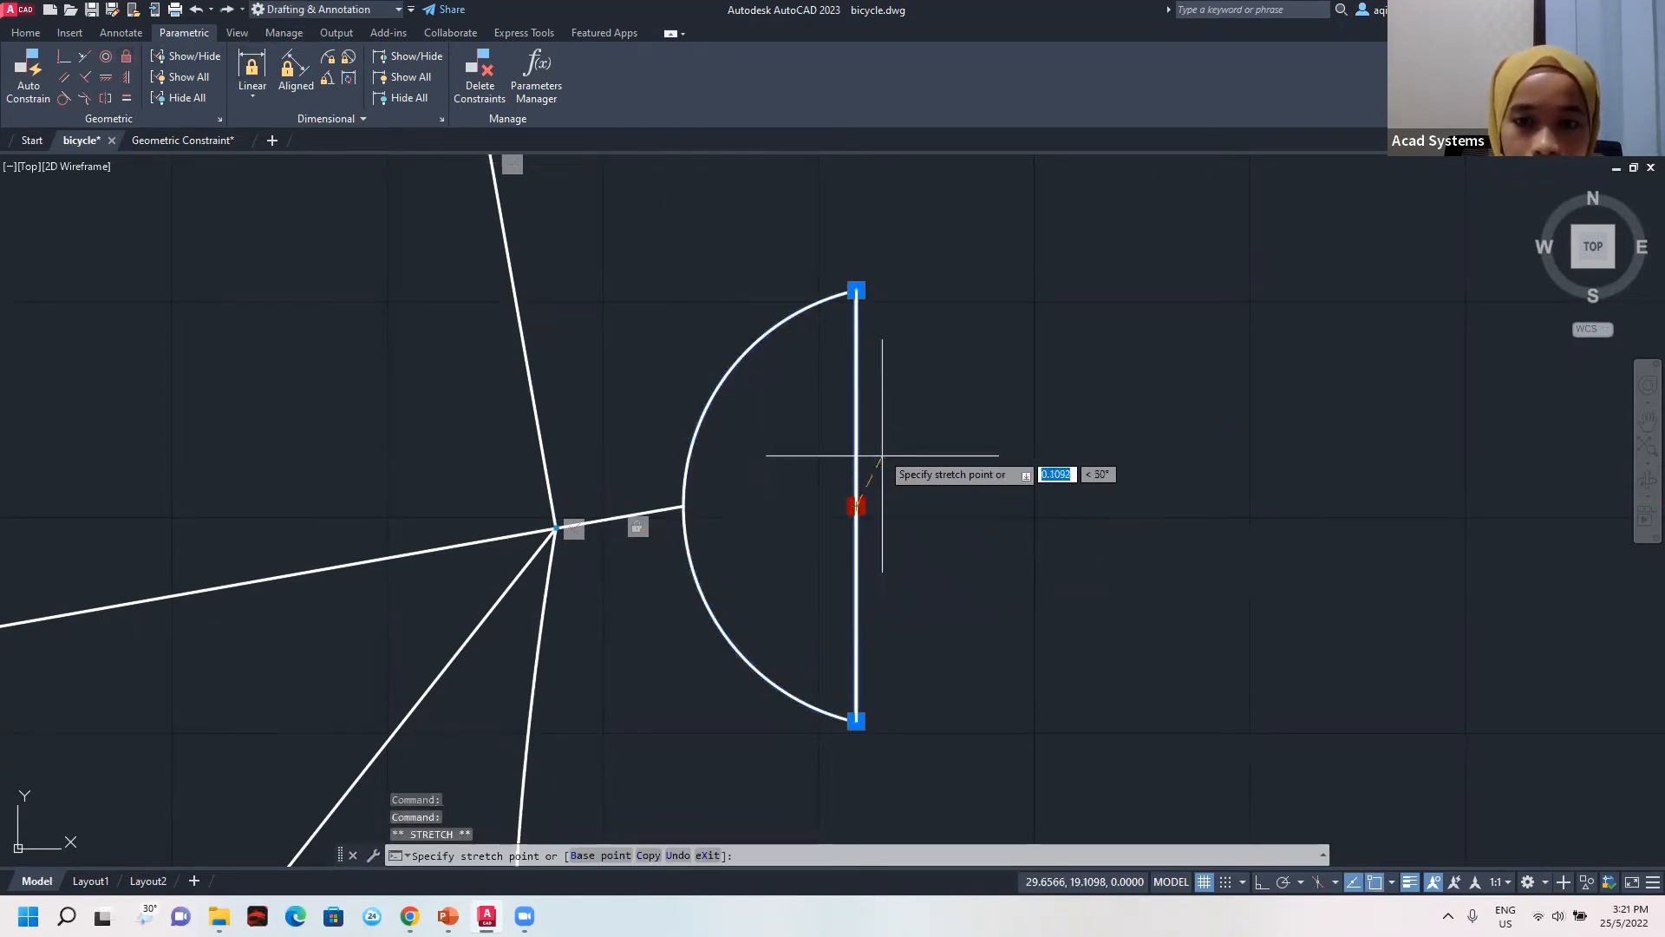
pyautogui.press('Escape')
pyautogui.scroll(-6, 784, 506)
pyautogui.moveTo(758, 450)
pyautogui.mouseDown(button='middle')
pyautogui.moveTo(874, 358)
pyautogui.moveTo(1056, 274)
pyautogui.mouseUp(button='middle')
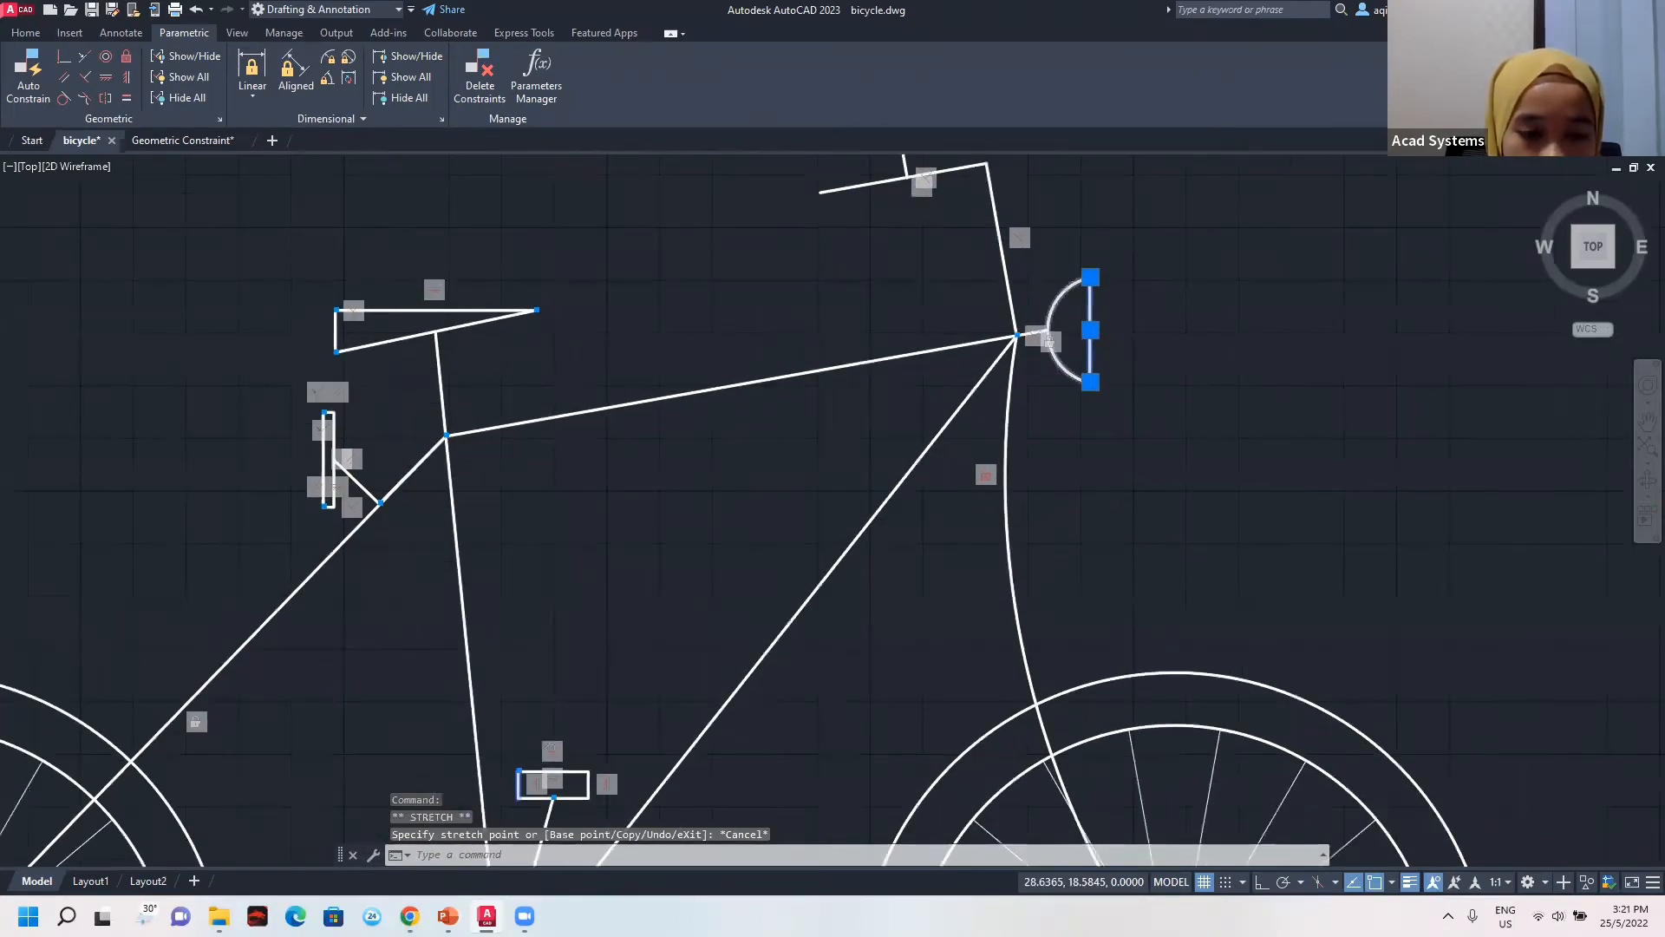
pyautogui.scroll(-2, 988, 374)
pyautogui.scroll(-2, 852, 398)
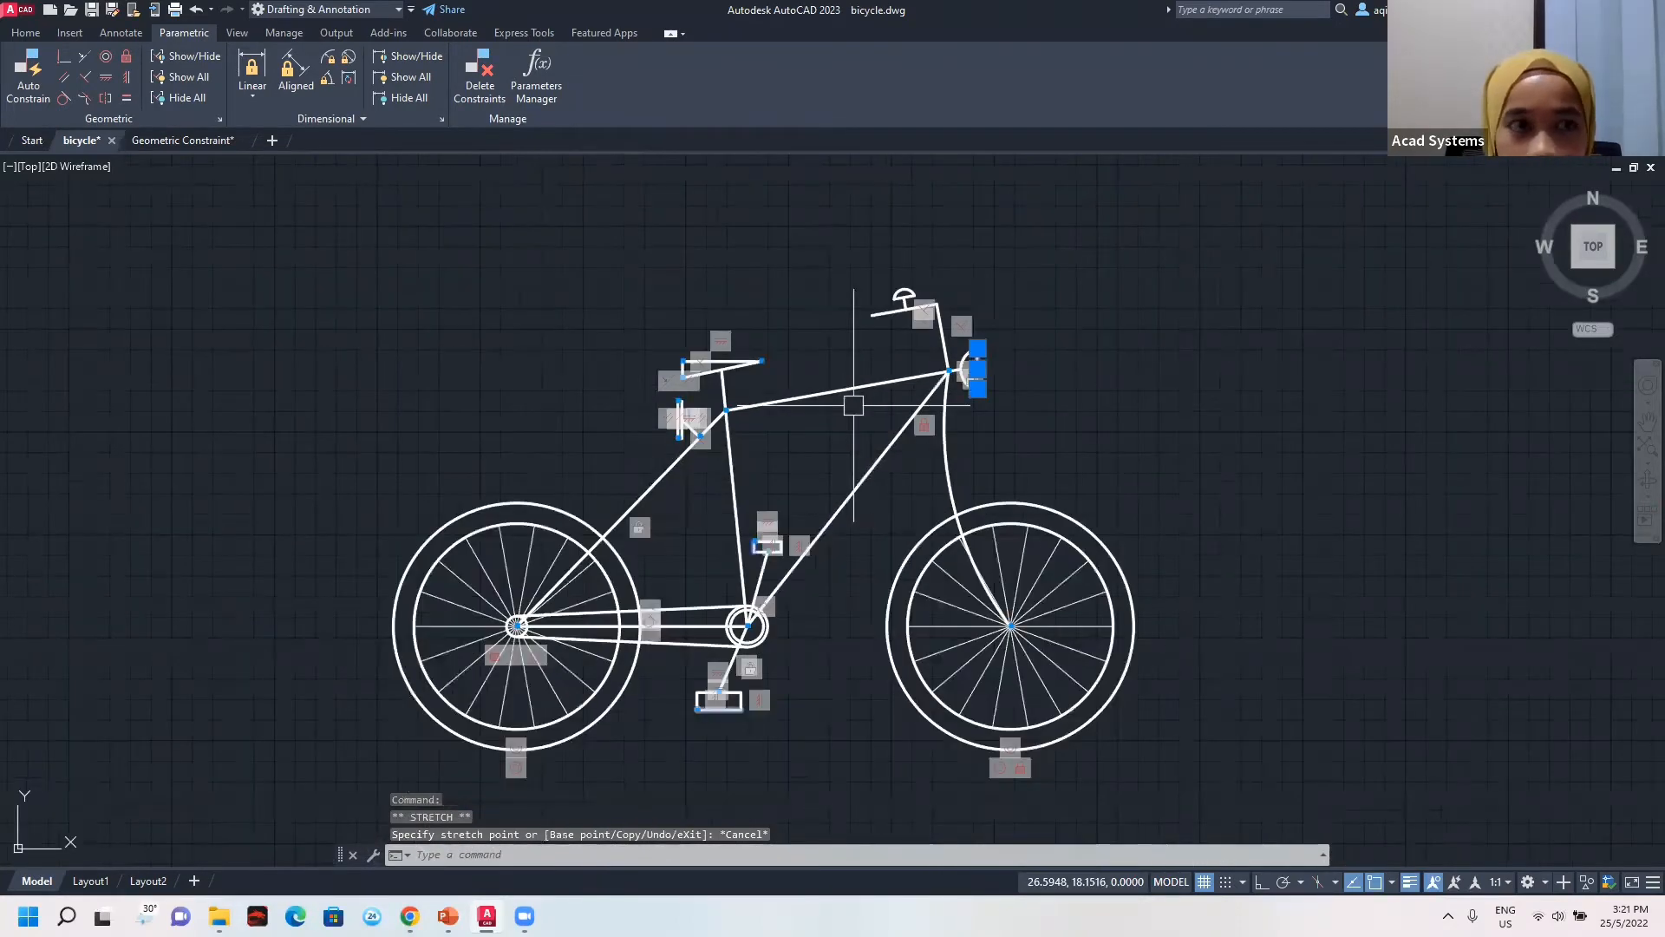
pyautogui.moveTo(850, 409); pyautogui.dragTo(830, 402, button='middle')
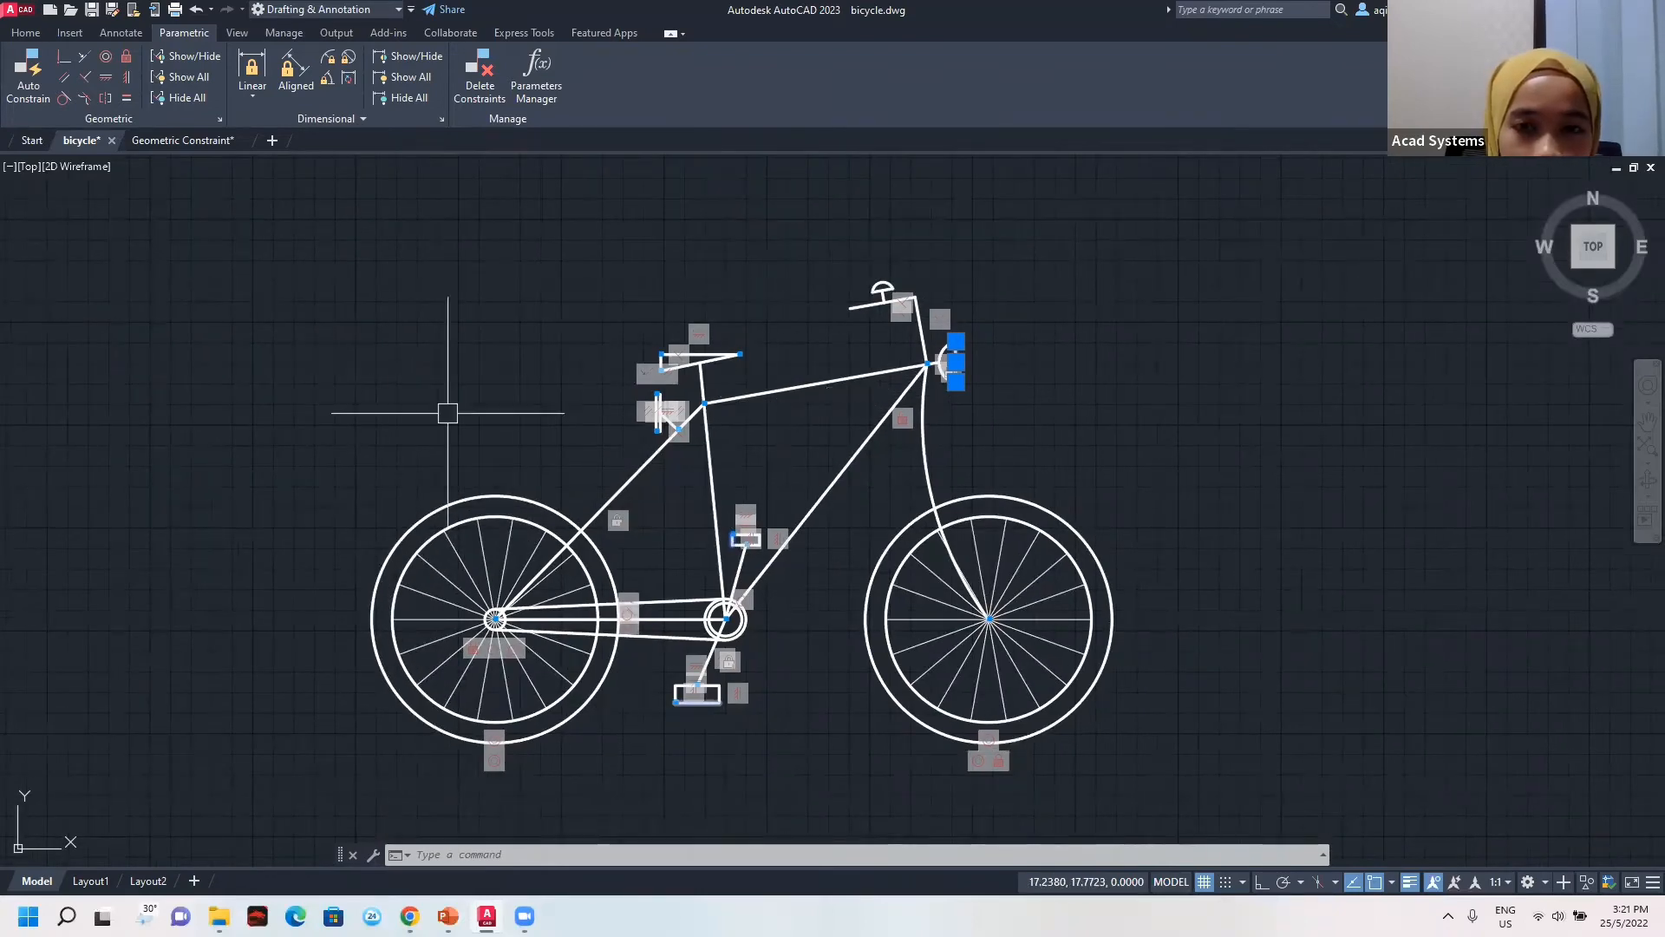
pyautogui.press('Escape')
pyautogui.press('Escape')
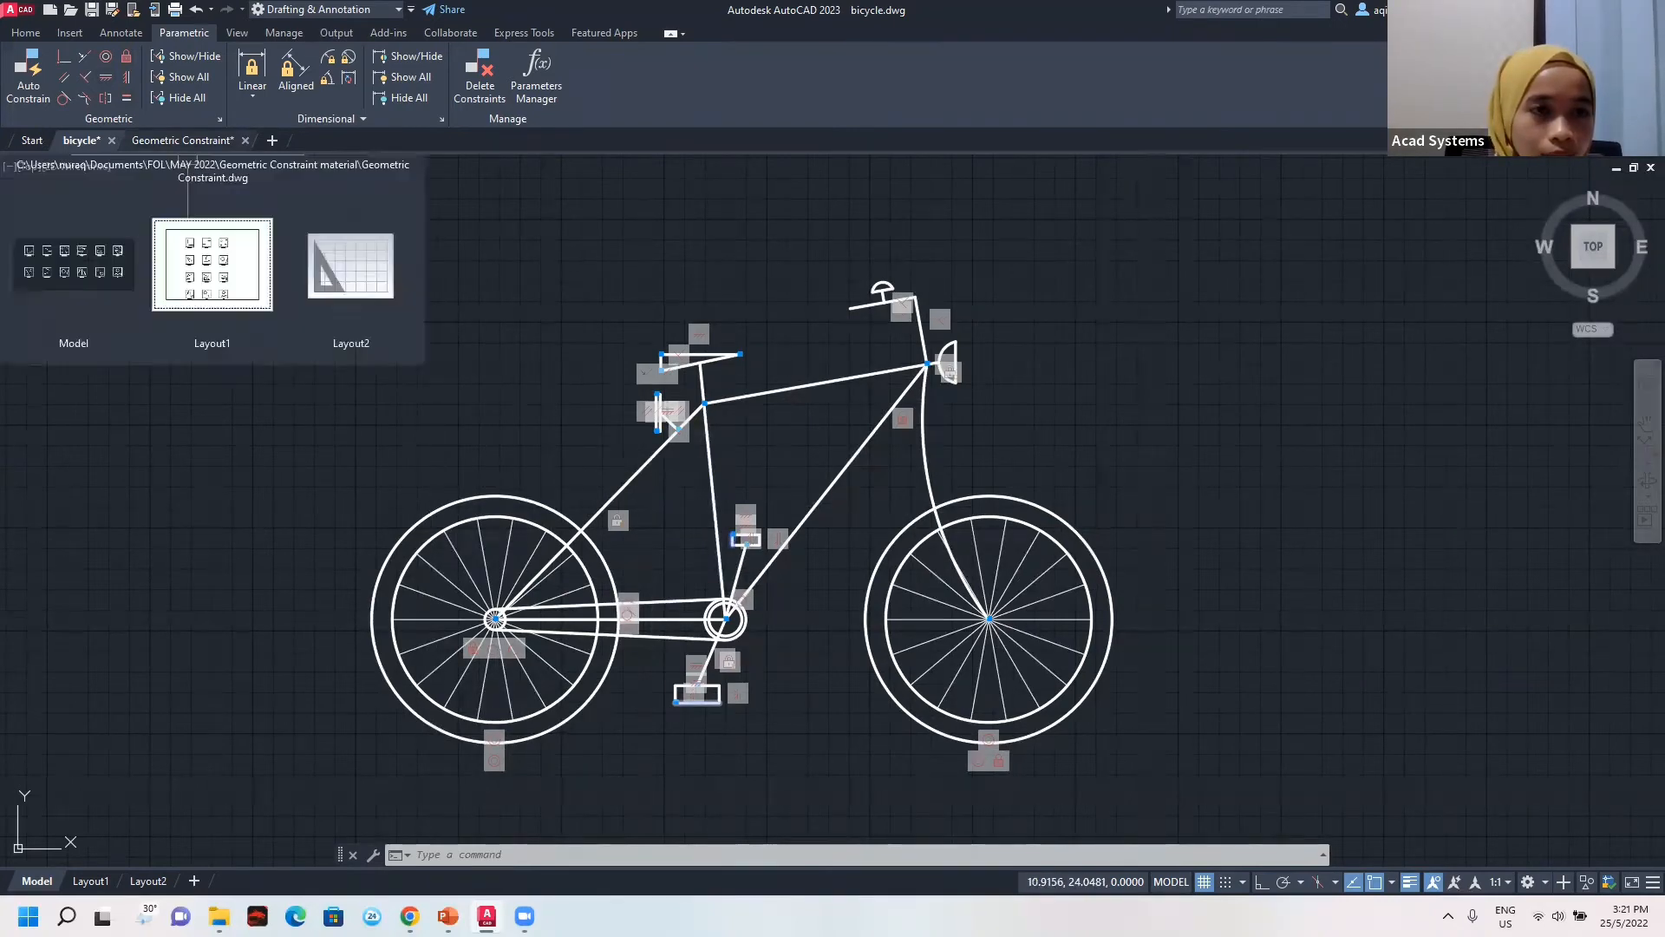
# Switch to the Geometric Constraint drawing and bring up its Coincident example.
pyautogui.click(184, 140)
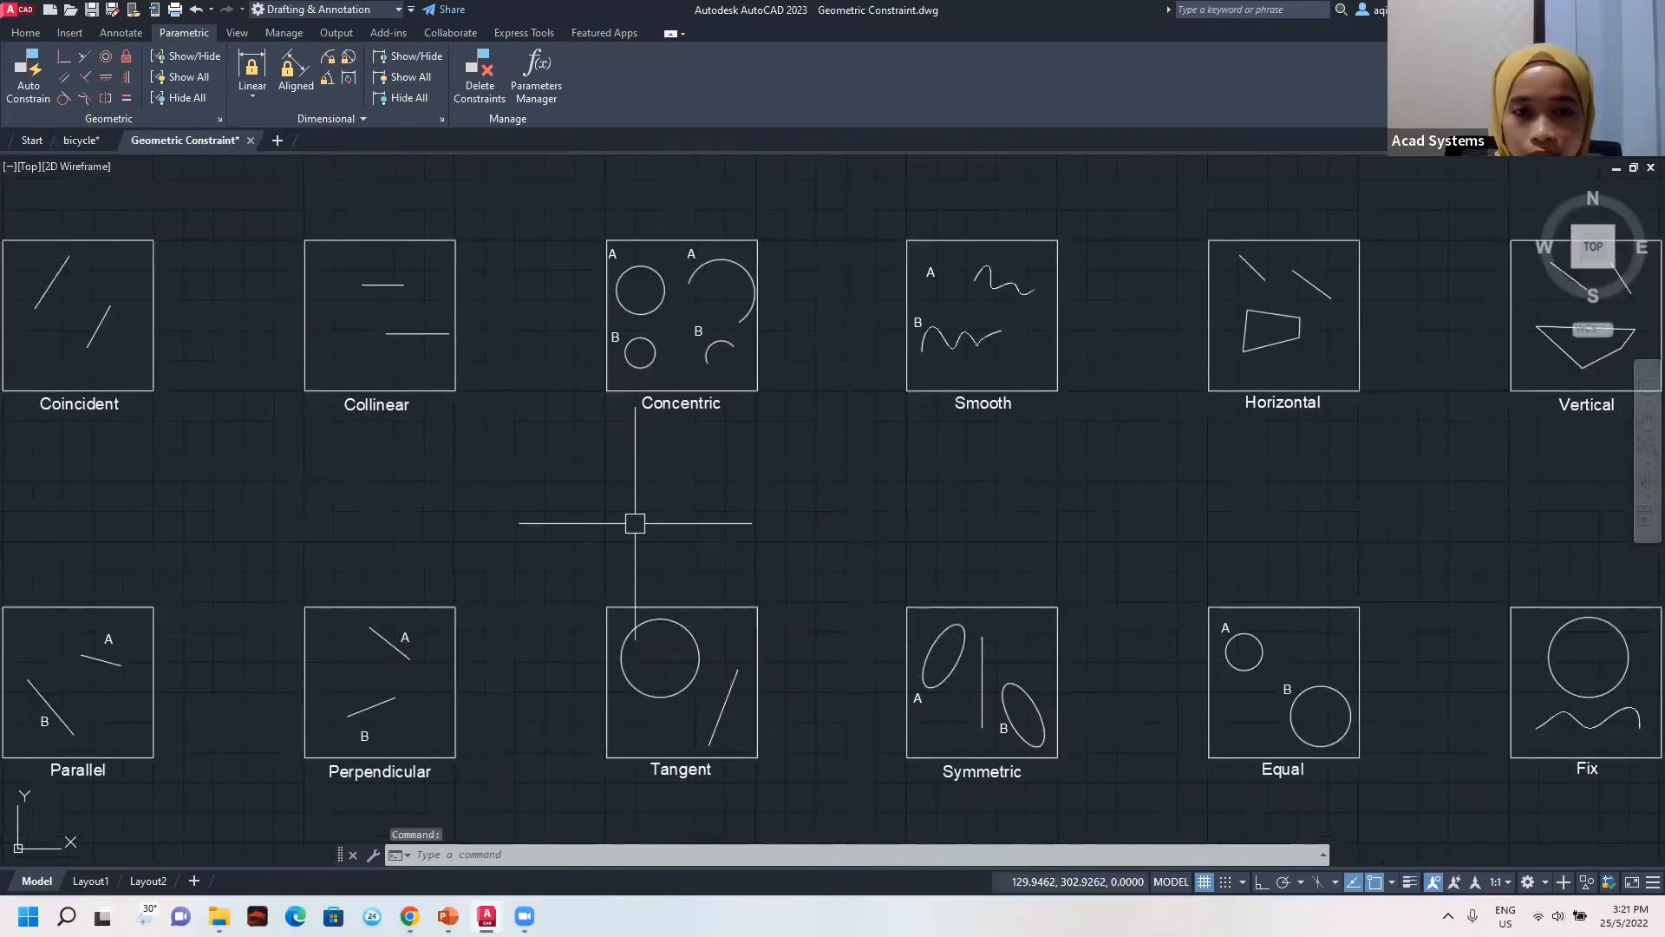
pyautogui.scroll(-2, 624, 525)
pyautogui.moveTo(382, 505)
pyautogui.mouseDown(button='middle')
pyautogui.moveTo(573, 464)
pyautogui.moveTo(632, 546)
pyautogui.mouseUp(button='middle')
pyautogui.scroll(2, 544, 476)
pyautogui.scroll(2, 632, 547)
pyautogui.moveTo(598, 420)
pyautogui.mouseDown(button='middle')
pyautogui.moveTo(847, 561)
pyautogui.moveTo(833, 413)
pyautogui.mouseUp(button='middle')
pyautogui.scroll(2, 836, 517)
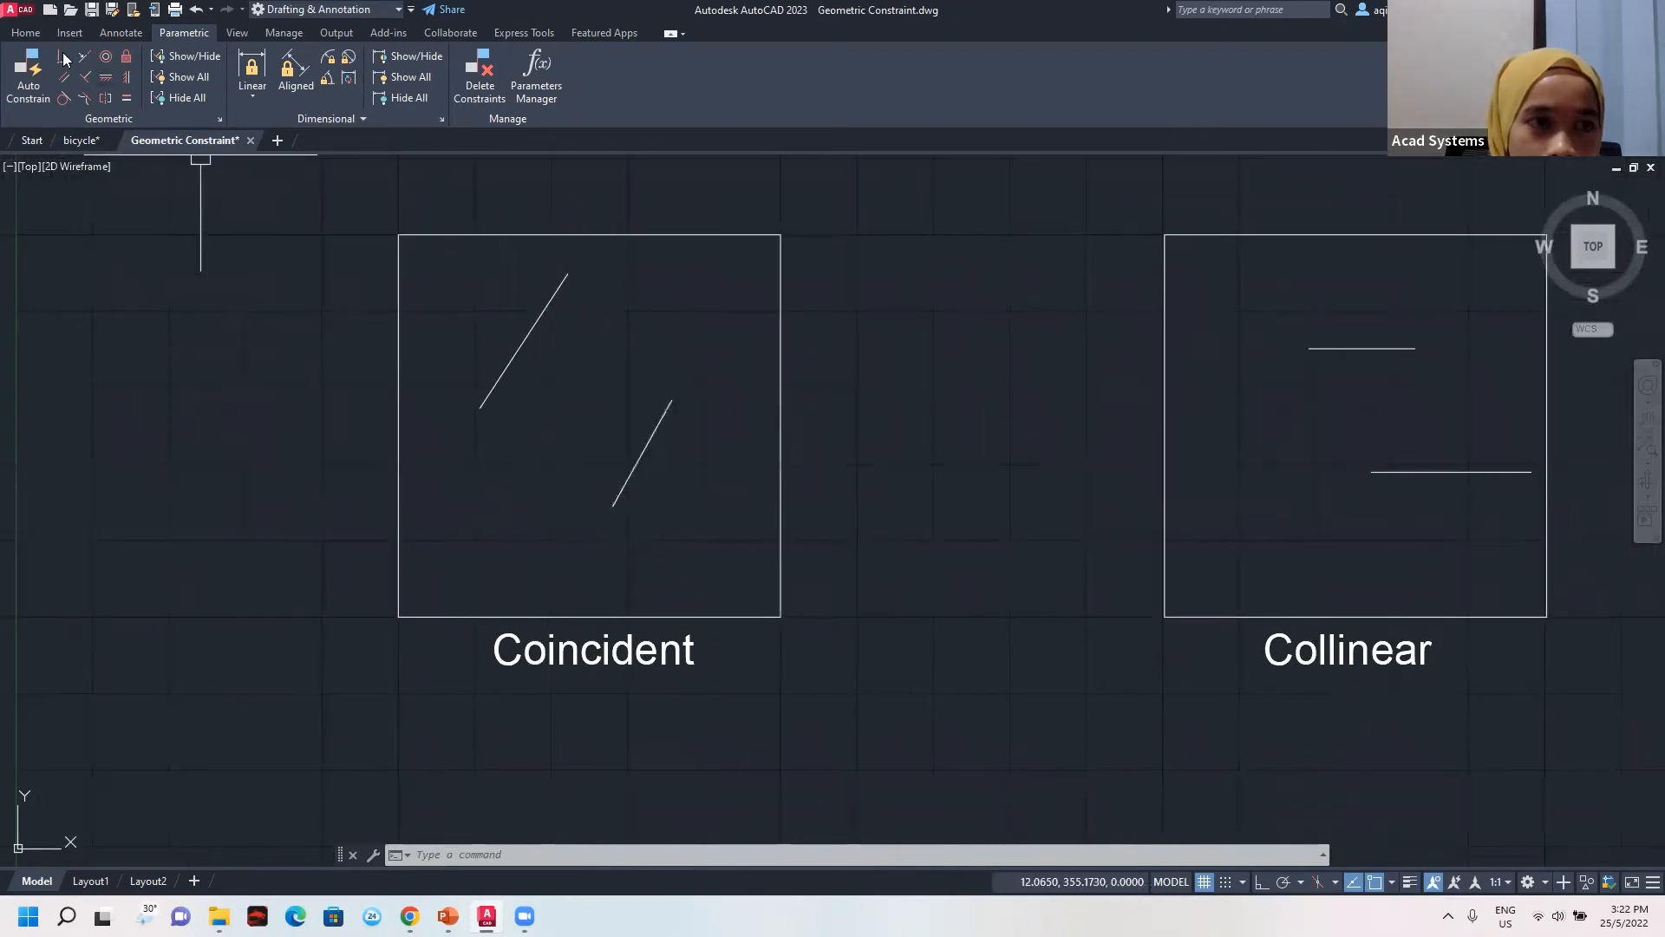
# Apply a coincident constraint joining the longer line's lower end to the shorter line's lower end in the Coincident example.
pyautogui.click(65, 63)
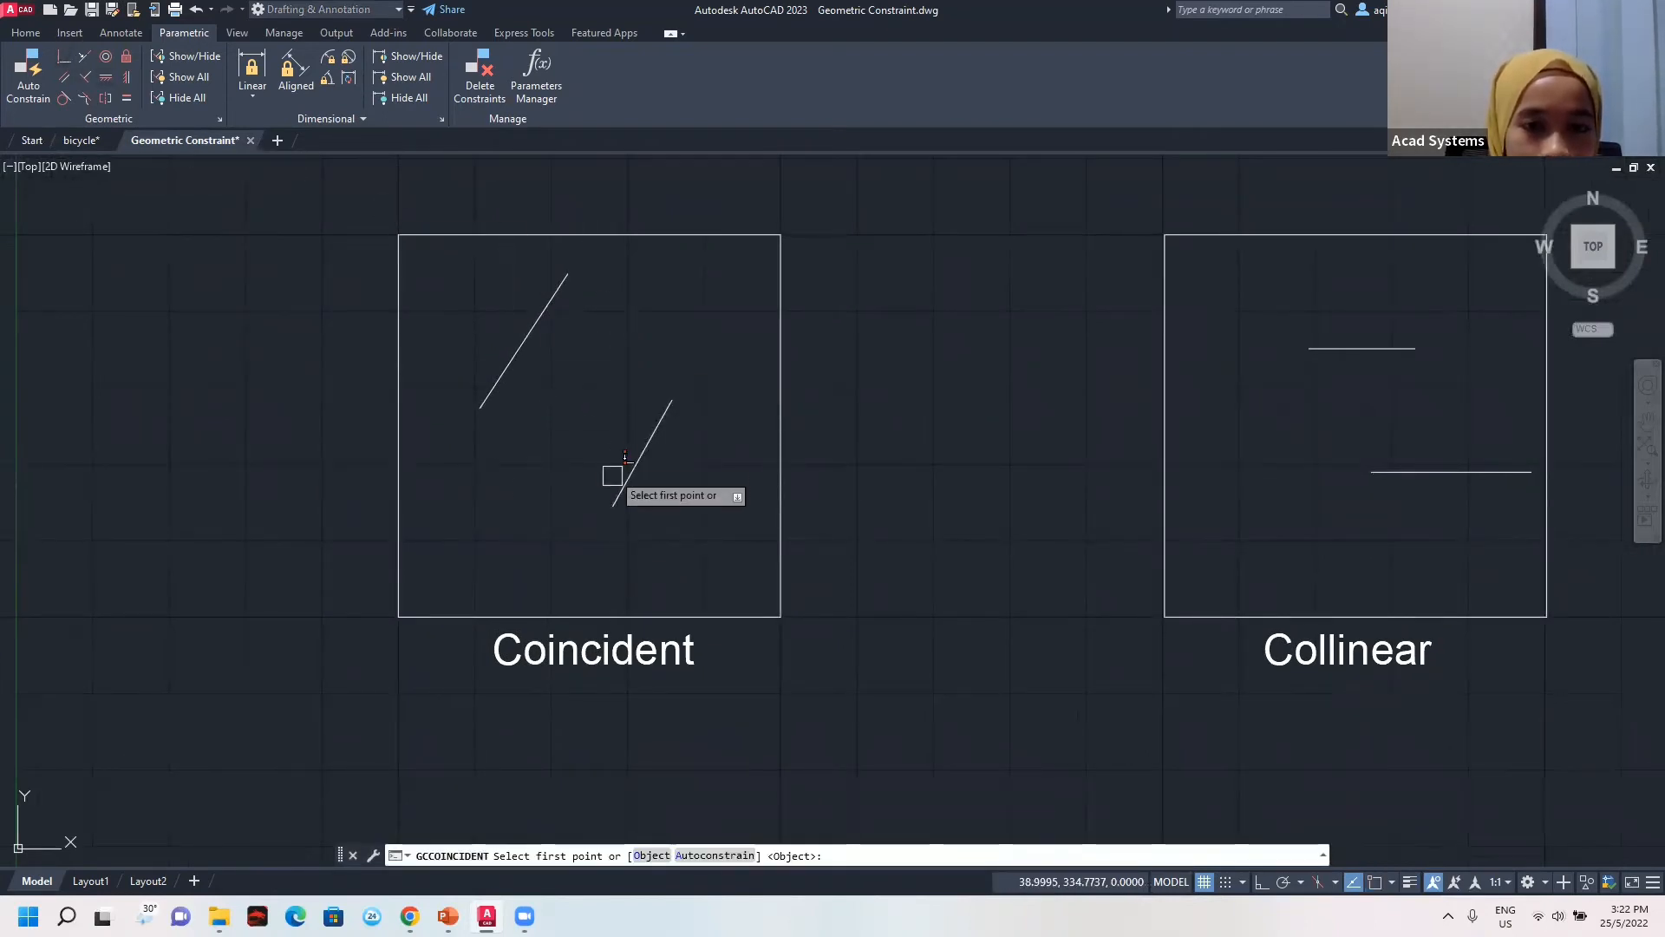
pyautogui.click(622, 491)
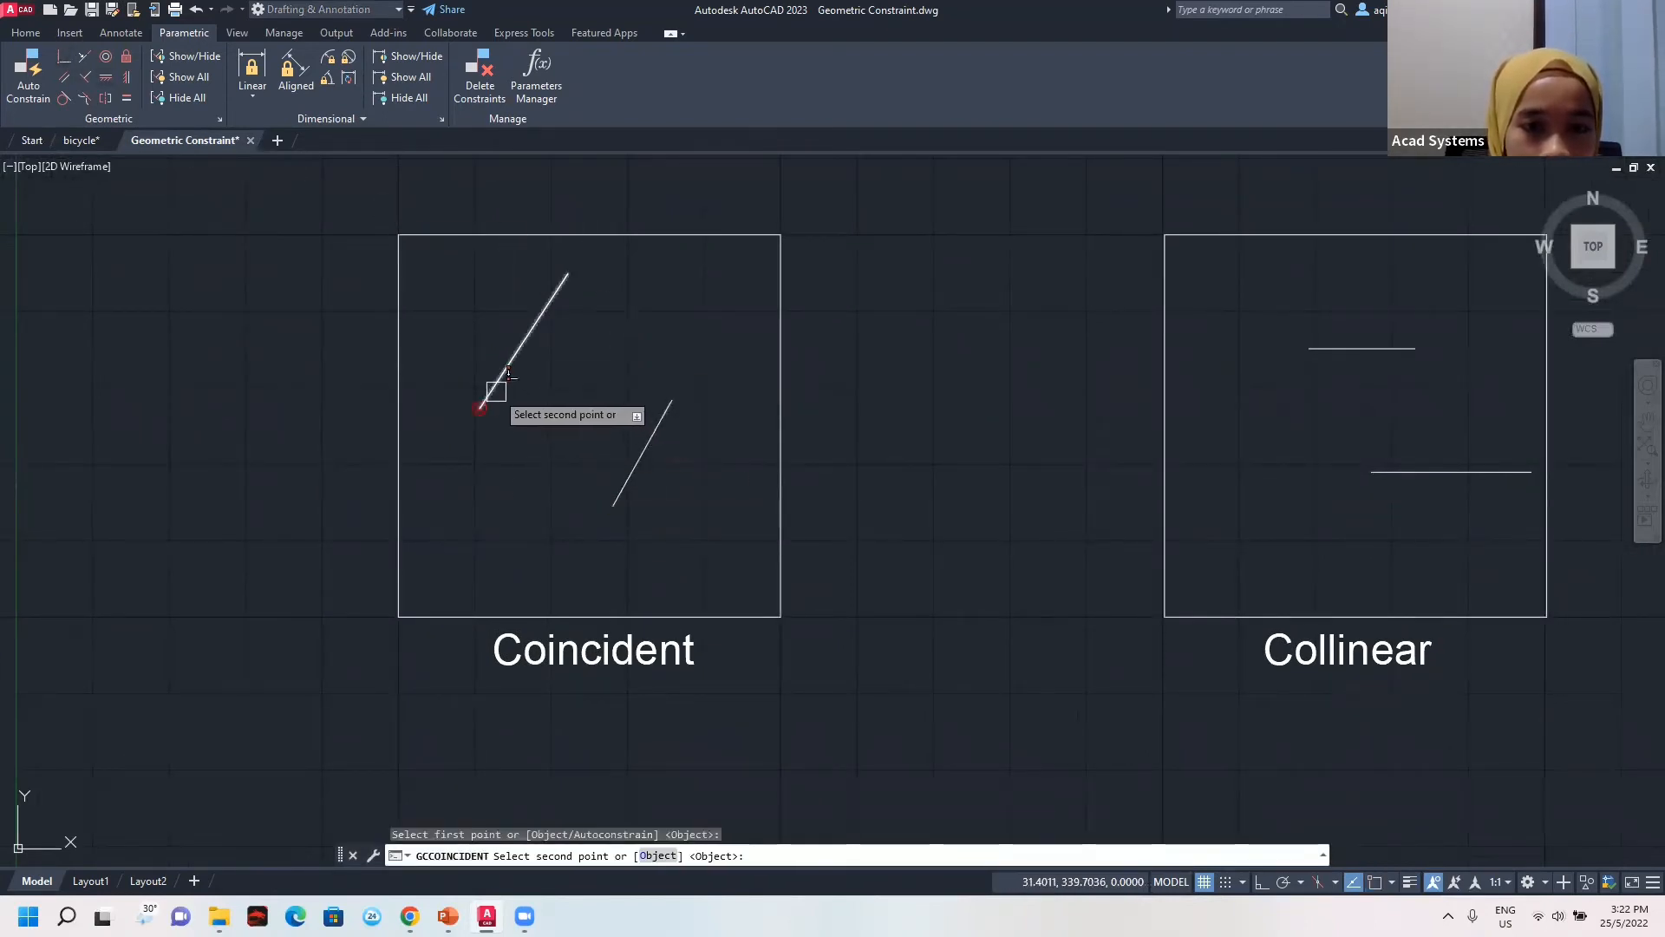
pyautogui.click(482, 404)
pyautogui.press('Escape')
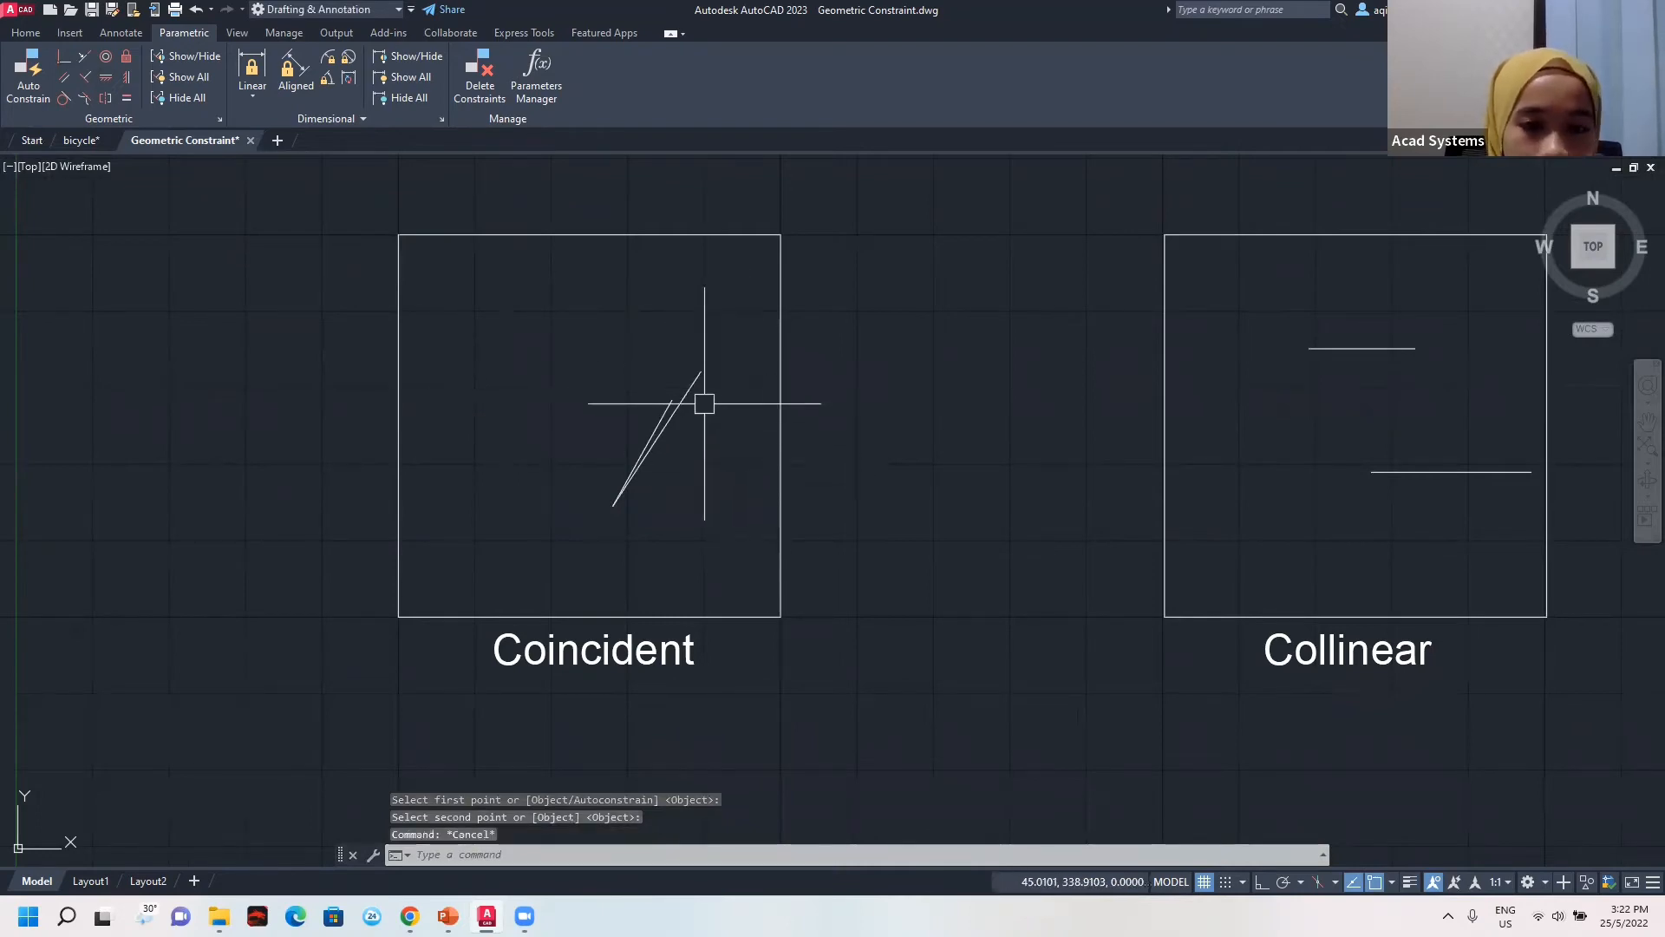
# Swing the free end of the longer joined line down to a nearly horizontal direction to test the coincident constraint.
pyautogui.click(691, 391)
pyautogui.click(700, 371)
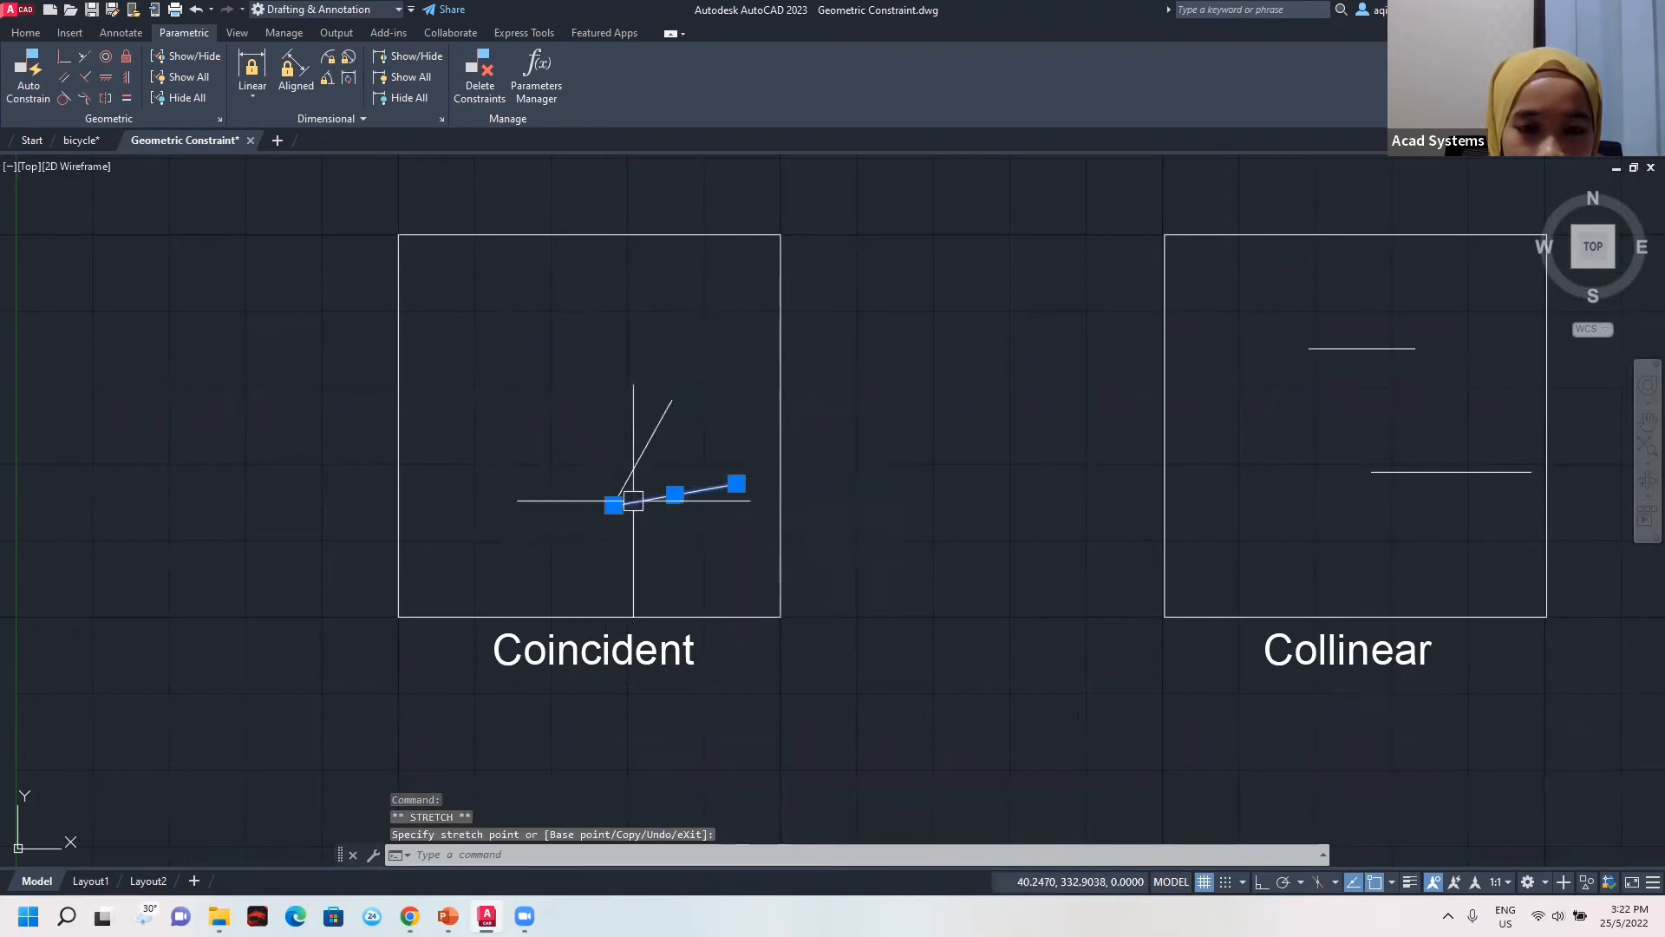
pyautogui.press('Escape')
# Make the lower horizontal line collinear with the upper one in the Collinear example.
pyautogui.scroll(2, 740, 476)
pyautogui.scroll(-4, 772, 468)
pyautogui.moveTo(773, 468)
pyautogui.mouseDown(button='middle')
pyautogui.moveTo(450, 428)
pyautogui.moveTo(439, 464)
pyautogui.mouseUp(button='middle')
pyautogui.scroll(3, 668, 453)
pyautogui.scroll(-2, 562, 430)
pyautogui.moveTo(562, 430); pyautogui.dragTo(503, 435, button='middle')
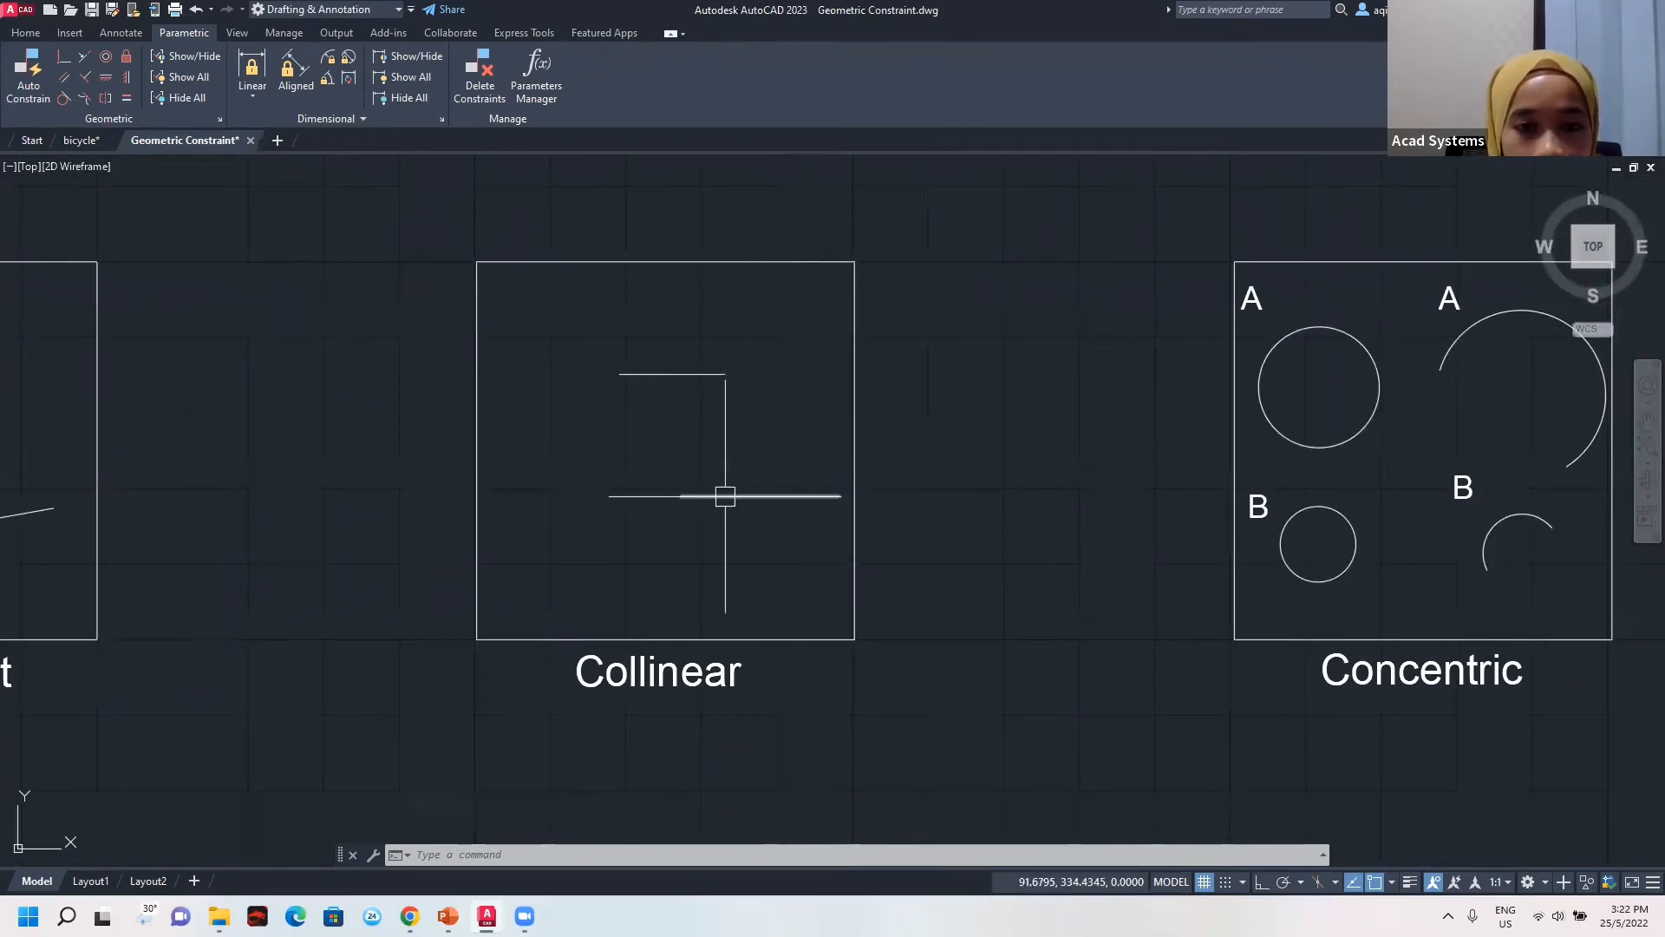
pyautogui.click(83, 57)
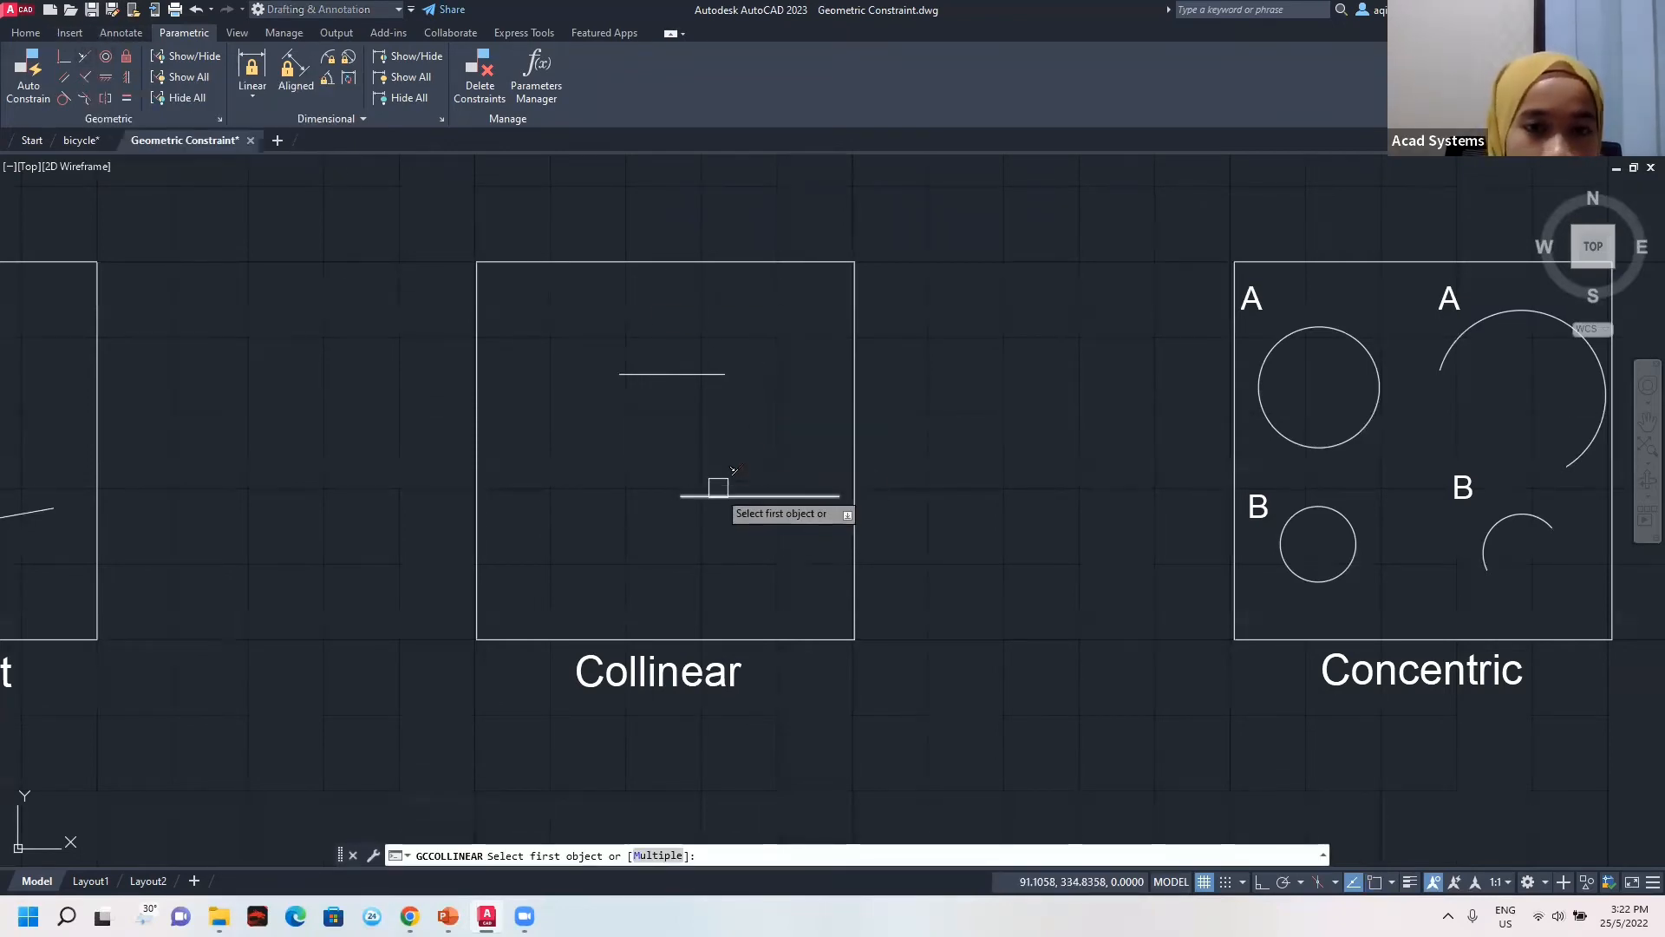
pyautogui.click(678, 373)
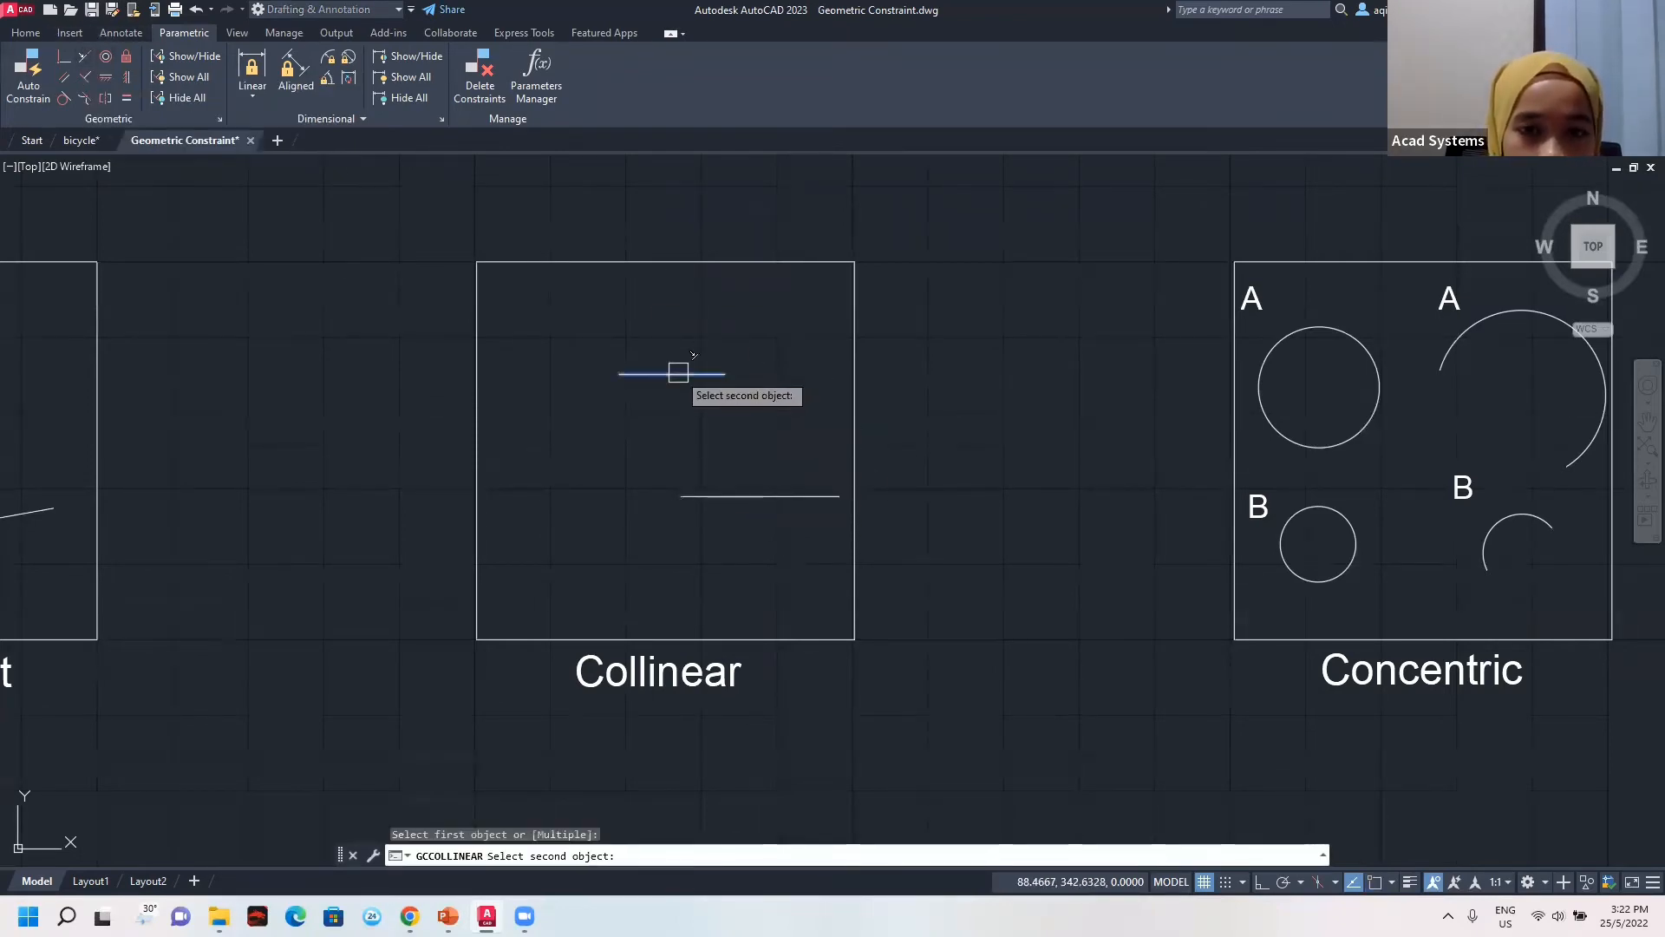
pyautogui.click(736, 495)
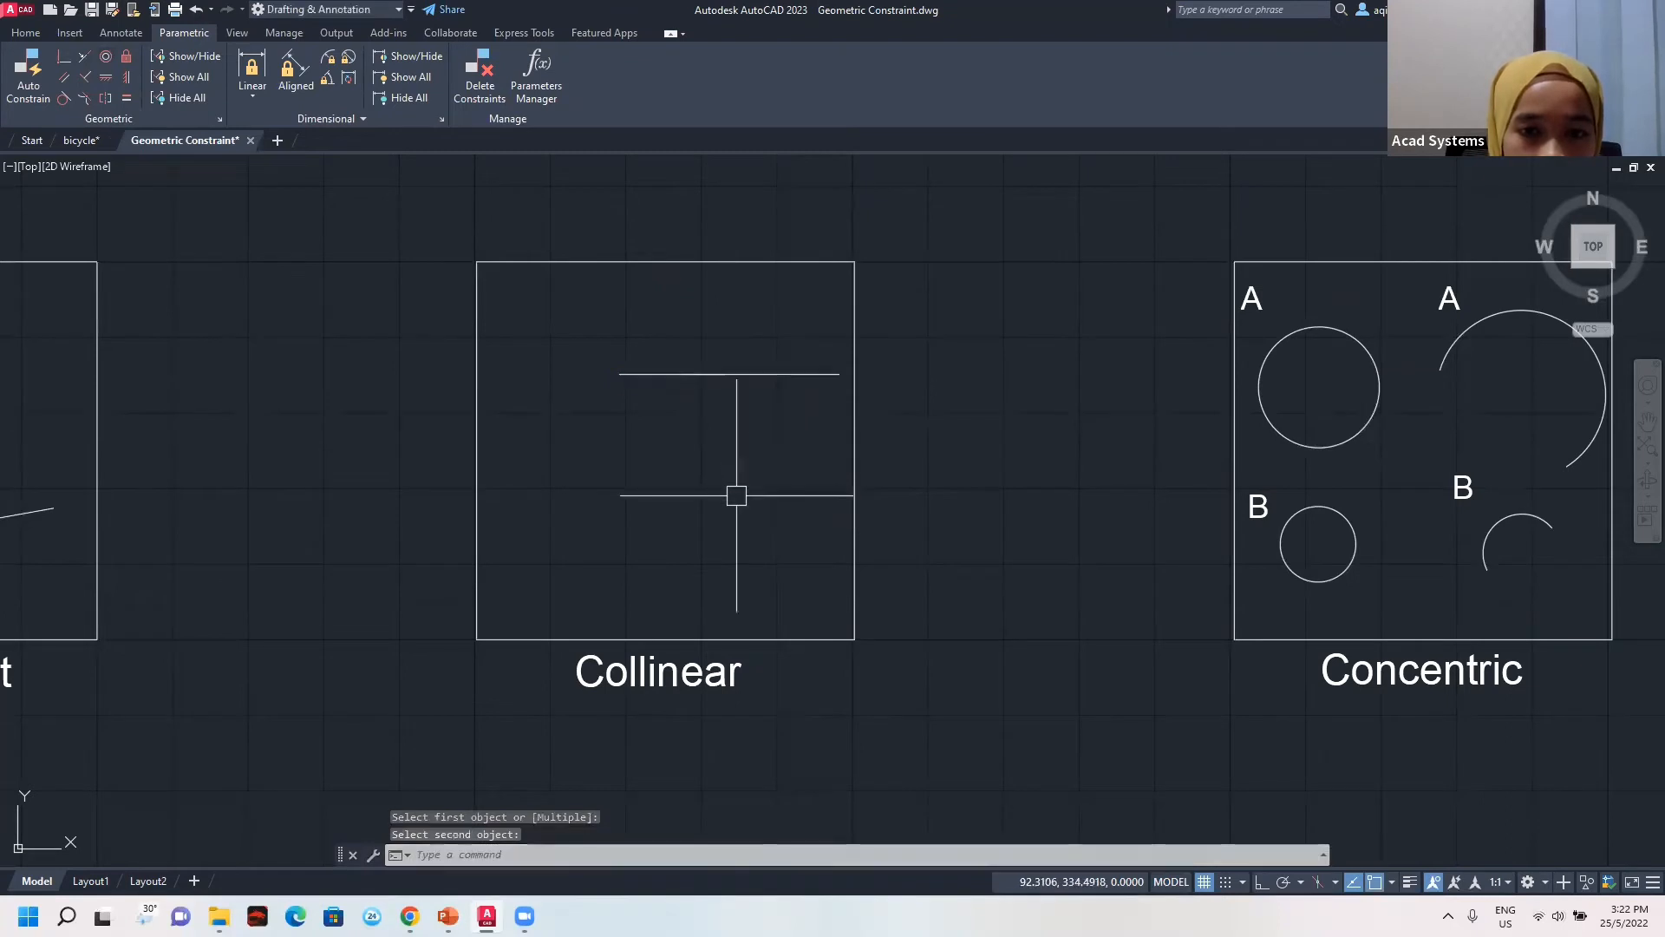
pyautogui.press('Escape')
# Move the longer collinear line by its midpoint, down and across the box's edge, to test the collinear constraint.
pyautogui.click(798, 374)
pyautogui.click(760, 374)
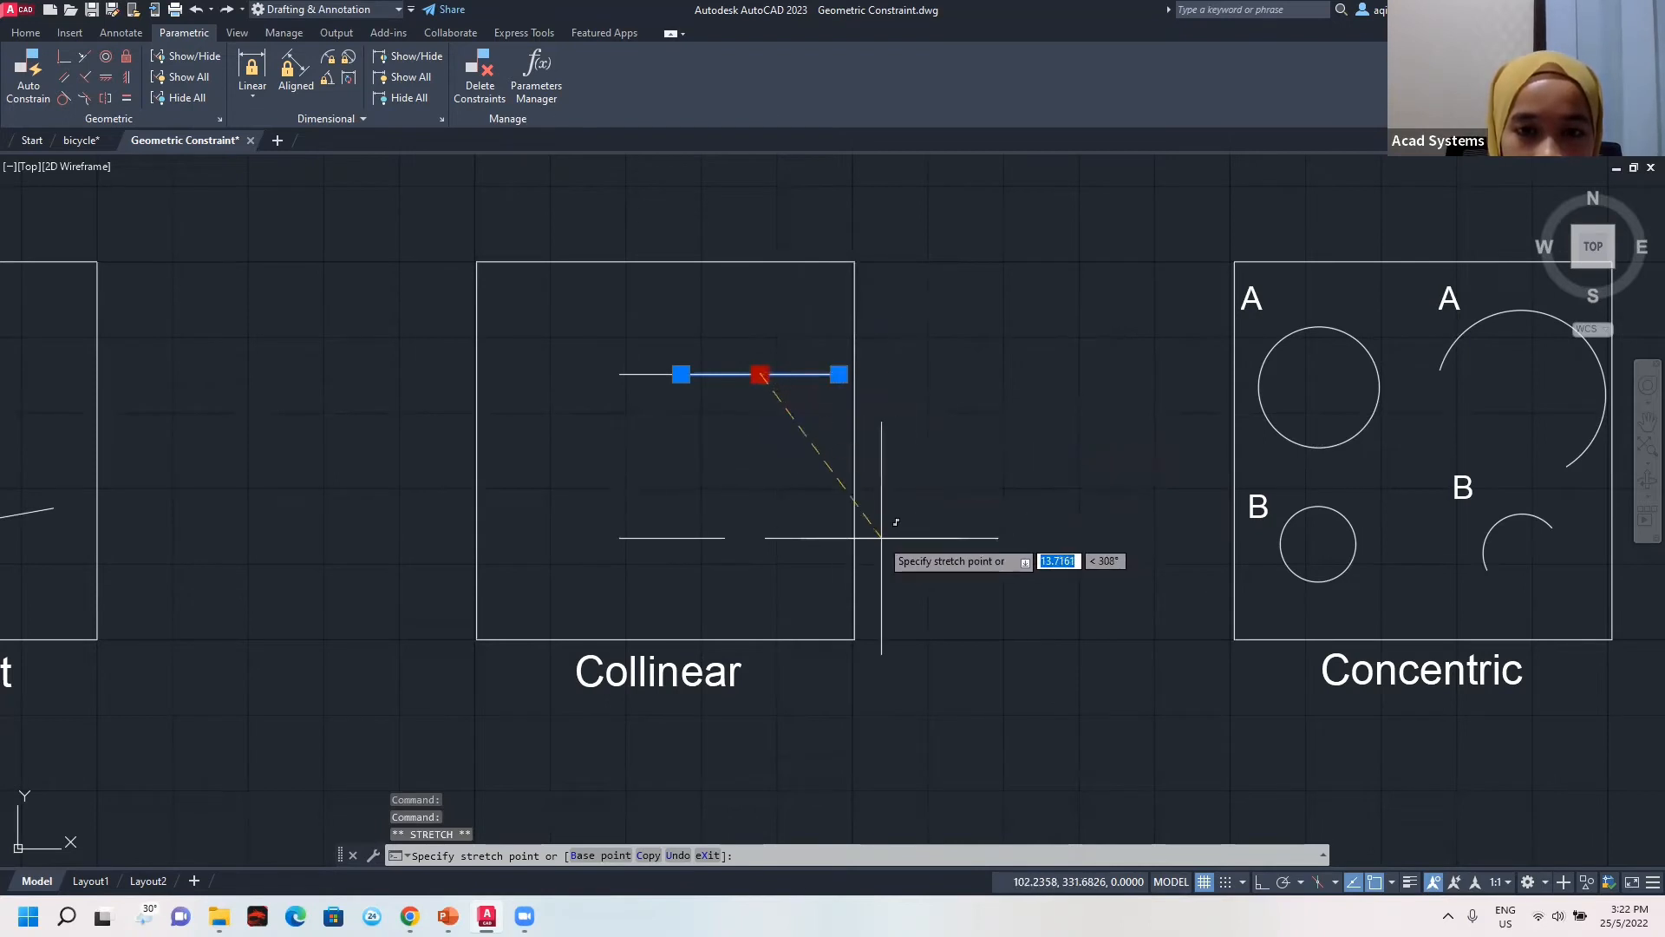
pyautogui.click(902, 469)
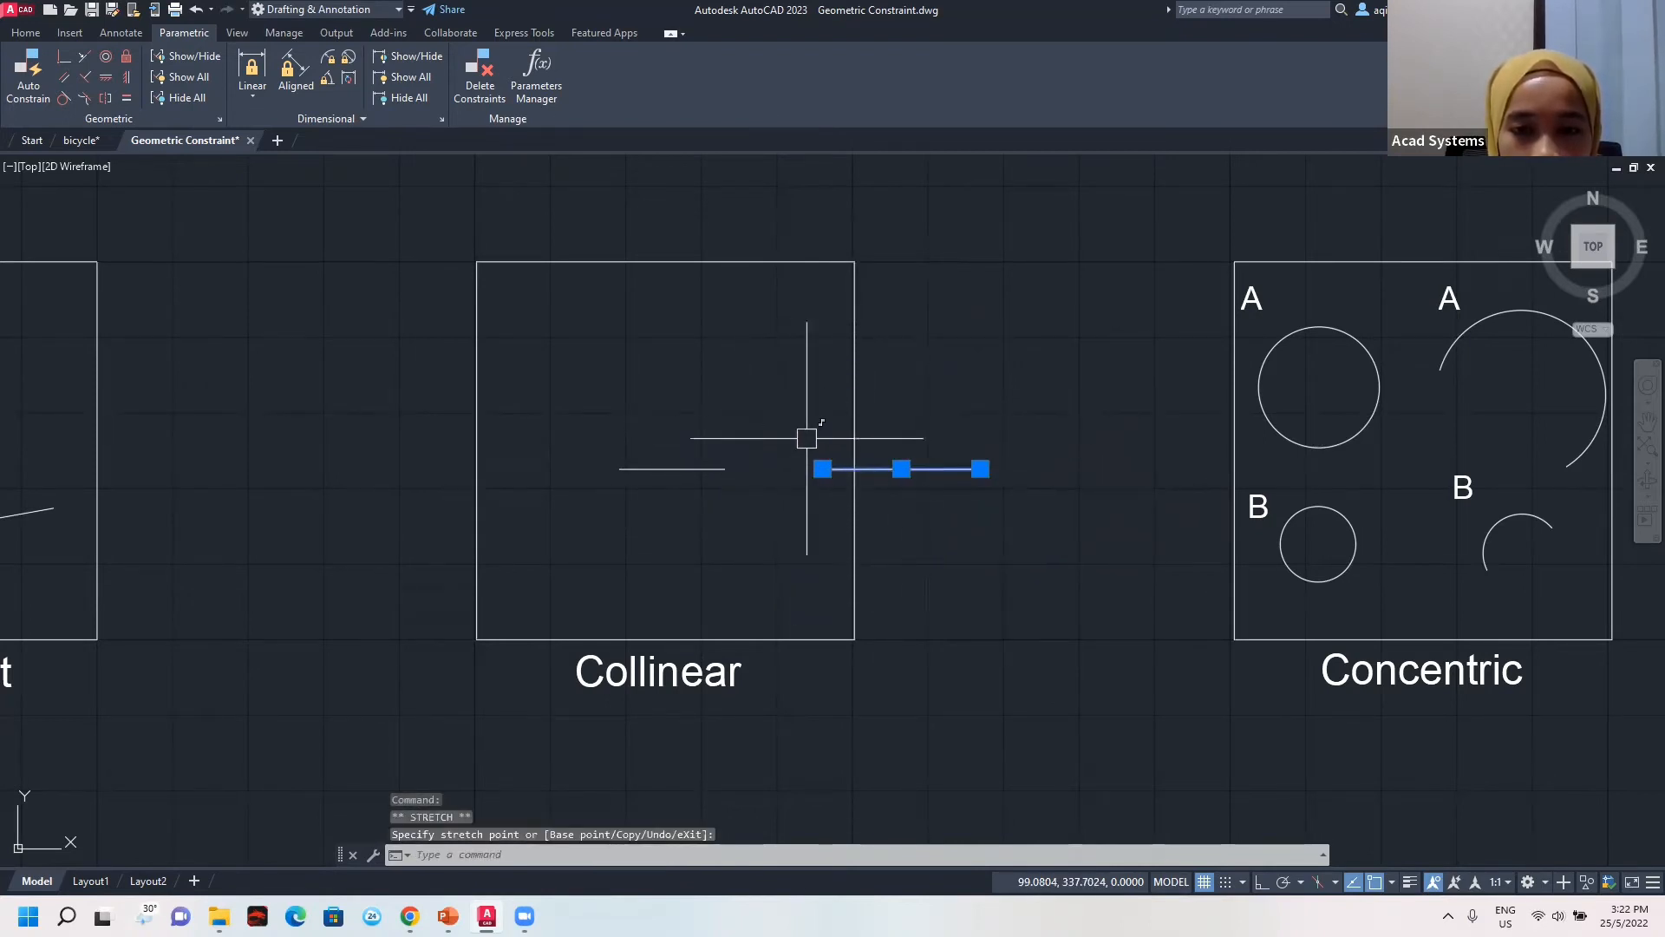
pyautogui.scroll(2, 1012, 415)
pyautogui.scroll(-2, 1011, 415)
pyautogui.press('Escape')
# Make the large circle A concentric with the small circle B in the Concentric example.
pyautogui.moveTo(1015, 413)
pyautogui.mouseDown(button='middle')
pyautogui.moveTo(702, 375)
pyautogui.moveTo(513, 405)
pyautogui.moveTo(459, 393)
pyautogui.mouseUp(button='middle')
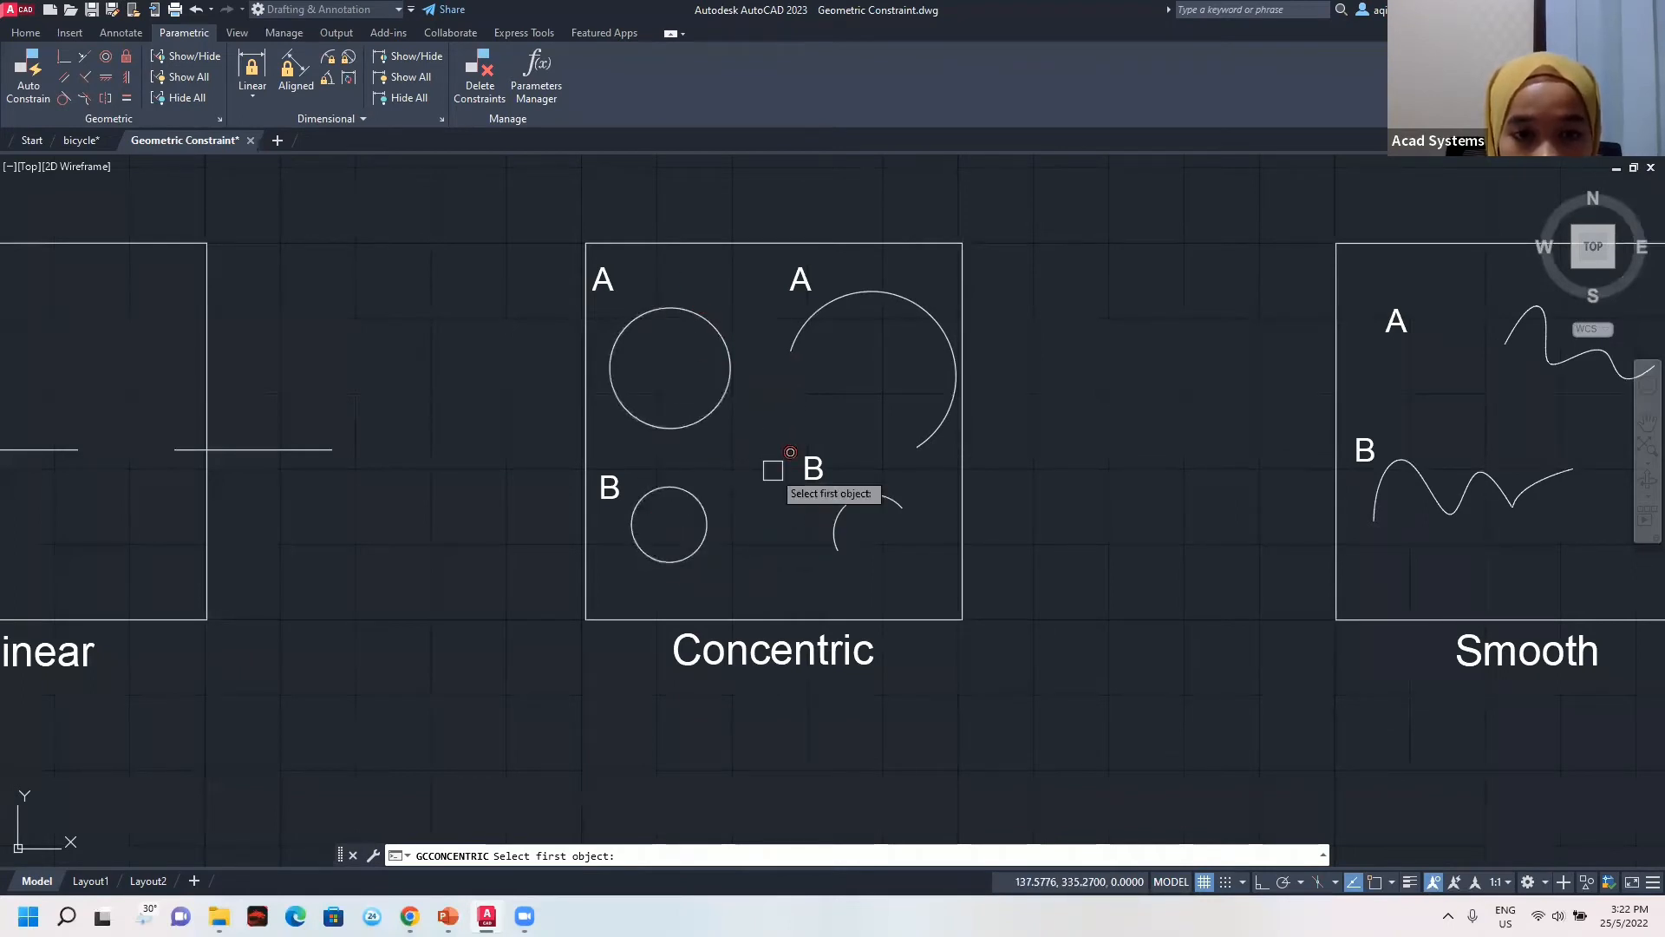
pyautogui.click(696, 496)
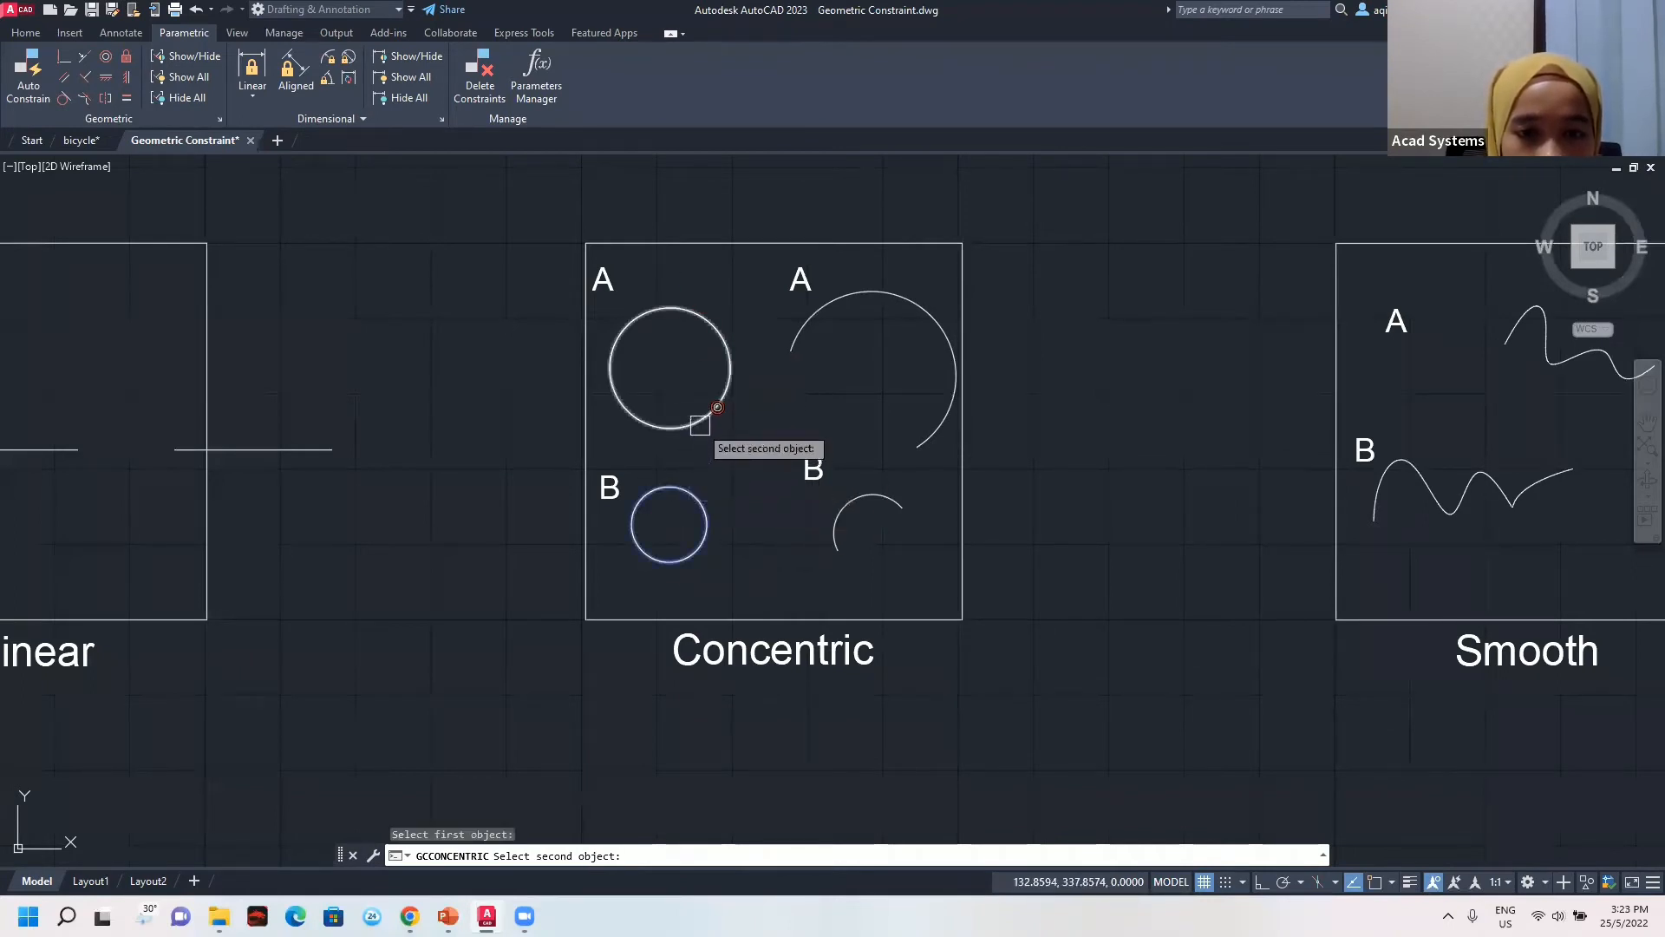
pyautogui.click(700, 425)
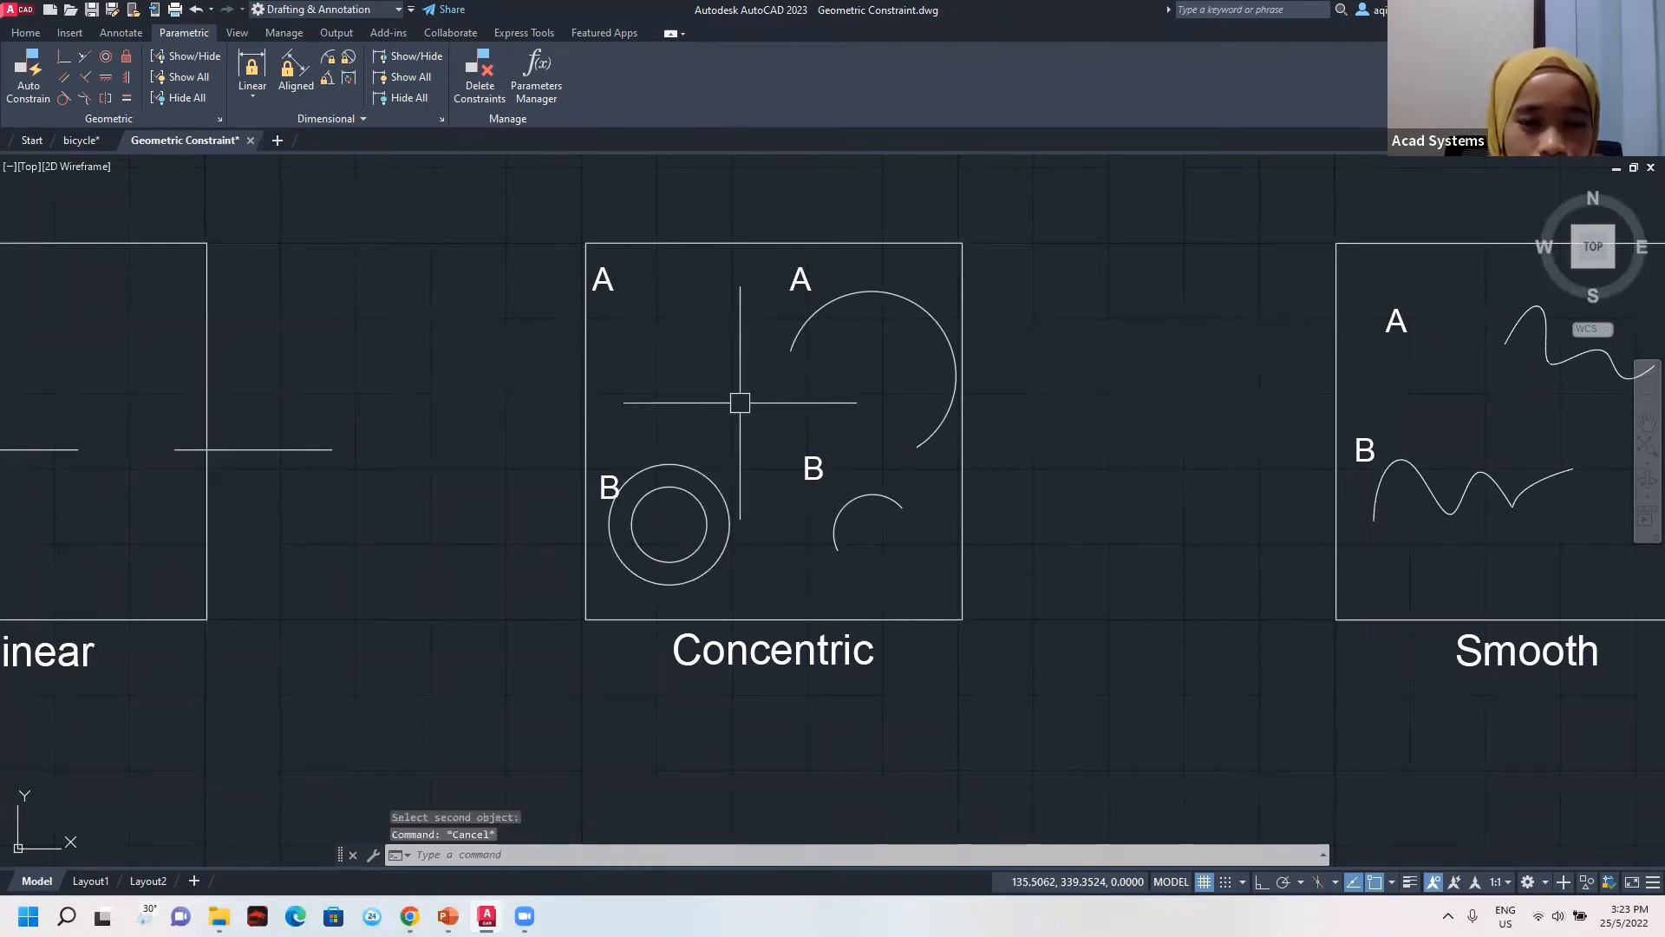
pyautogui.moveTo(783, 461); pyautogui.dragTo(694, 441, button='middle')
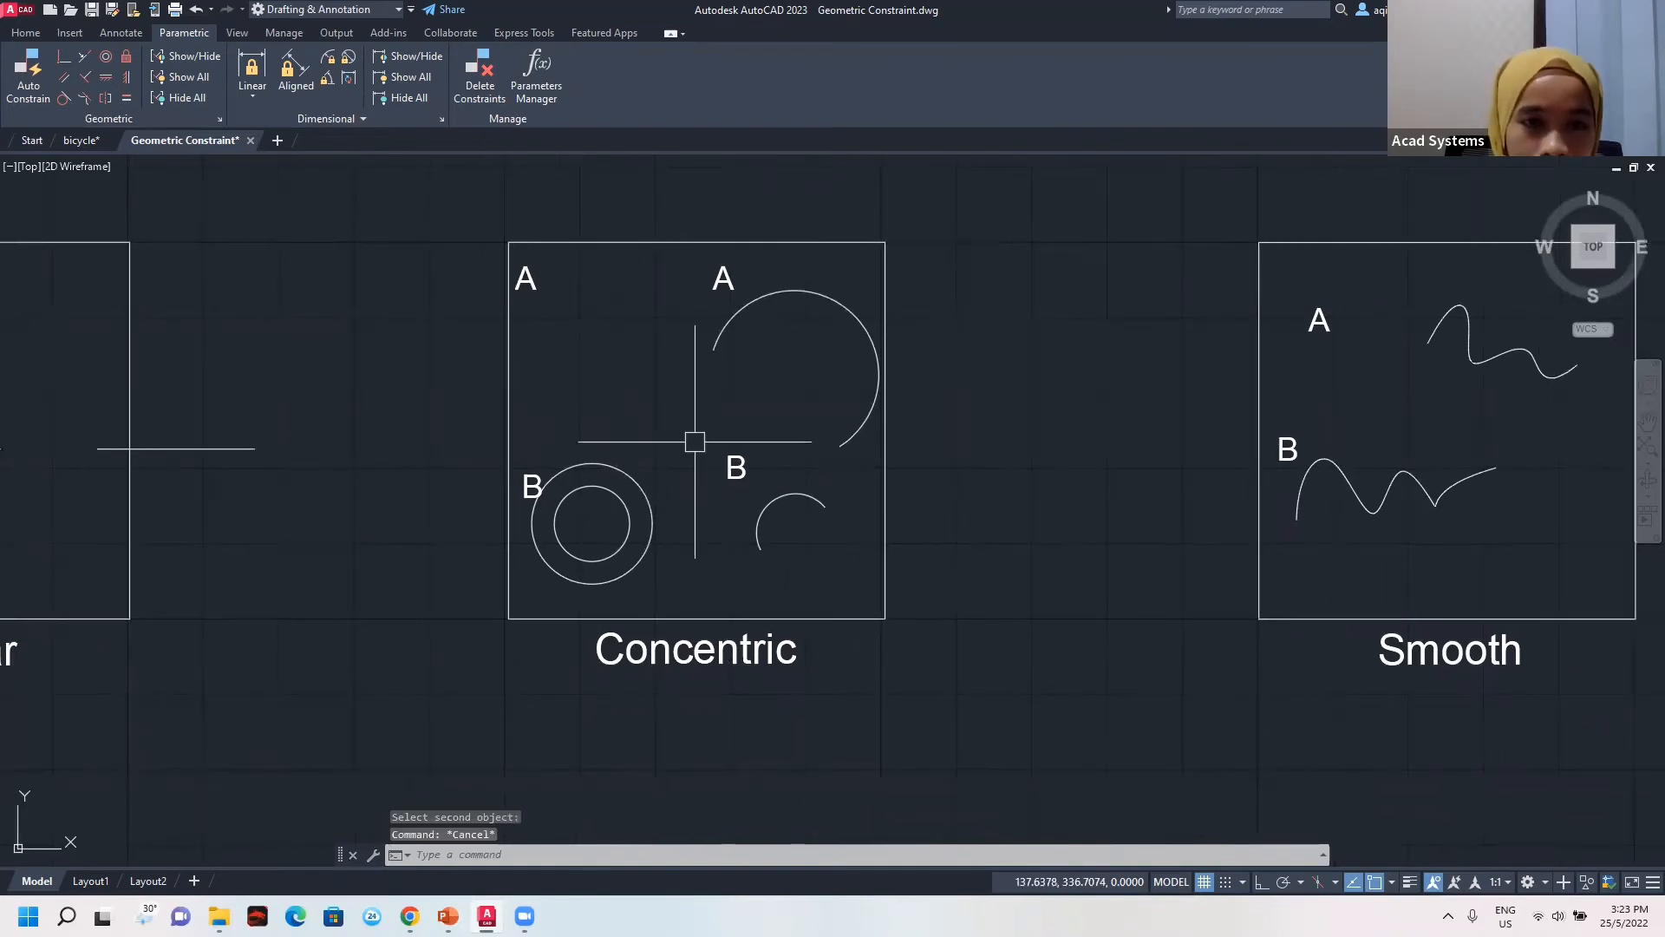
pyautogui.click(106, 58)
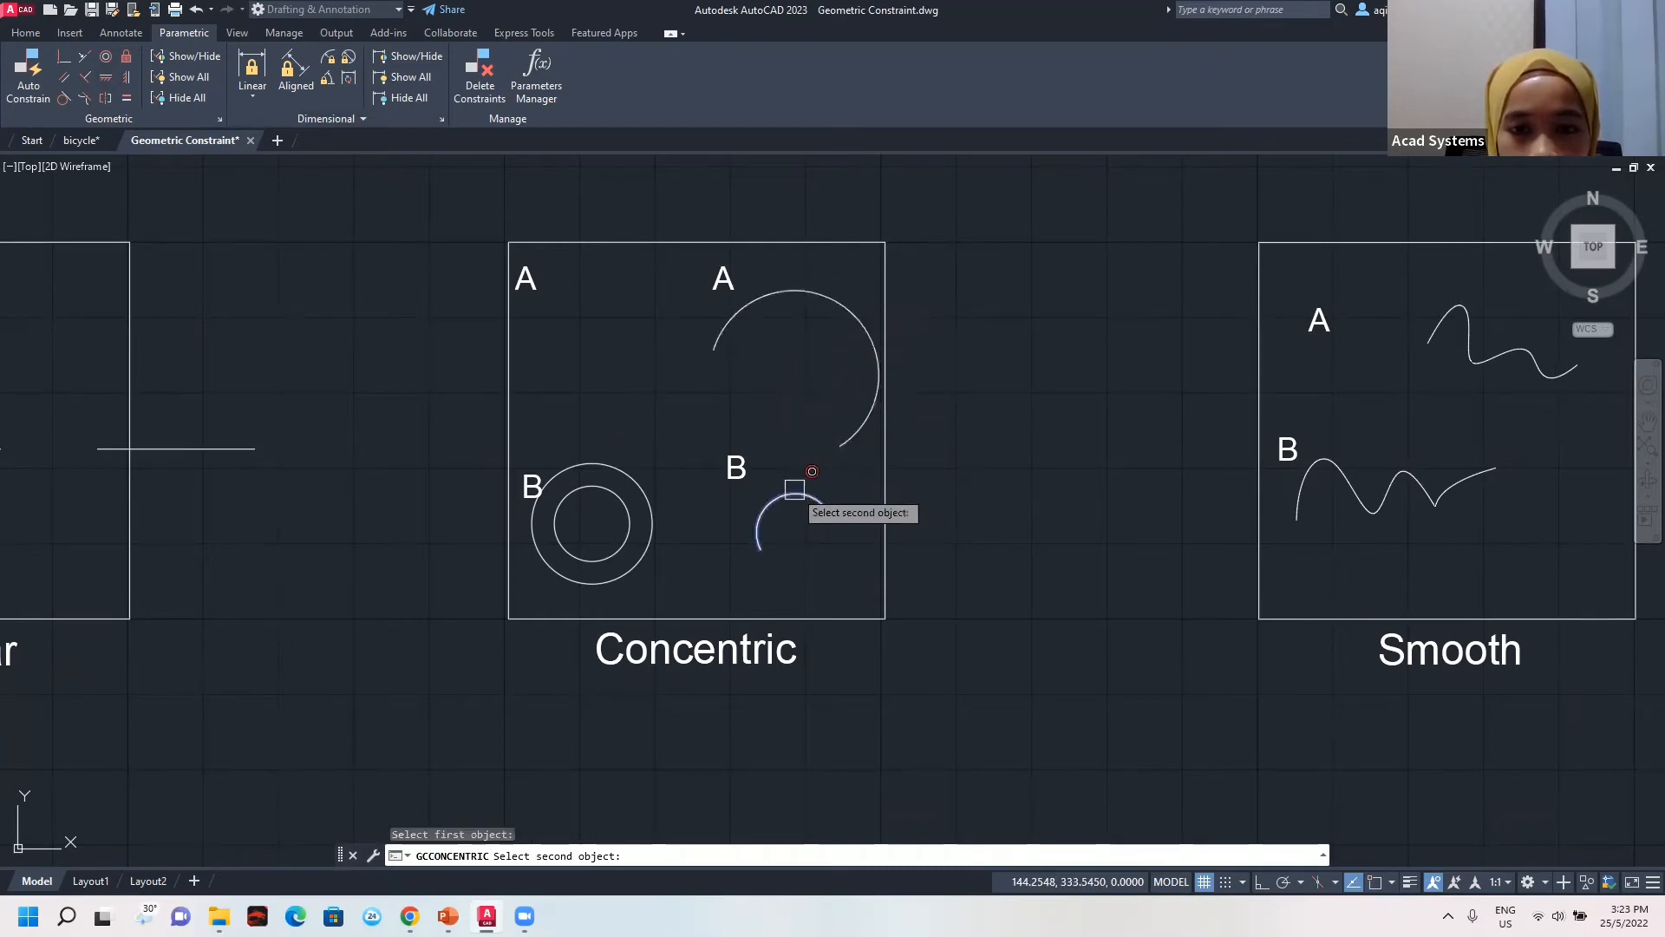
pyautogui.press('Escape')
pyautogui.click(834, 300)
pyautogui.press('Escape')
# Make the large arc A concentric with the small arc B in the Concentric example.
pyautogui.click(106, 57)
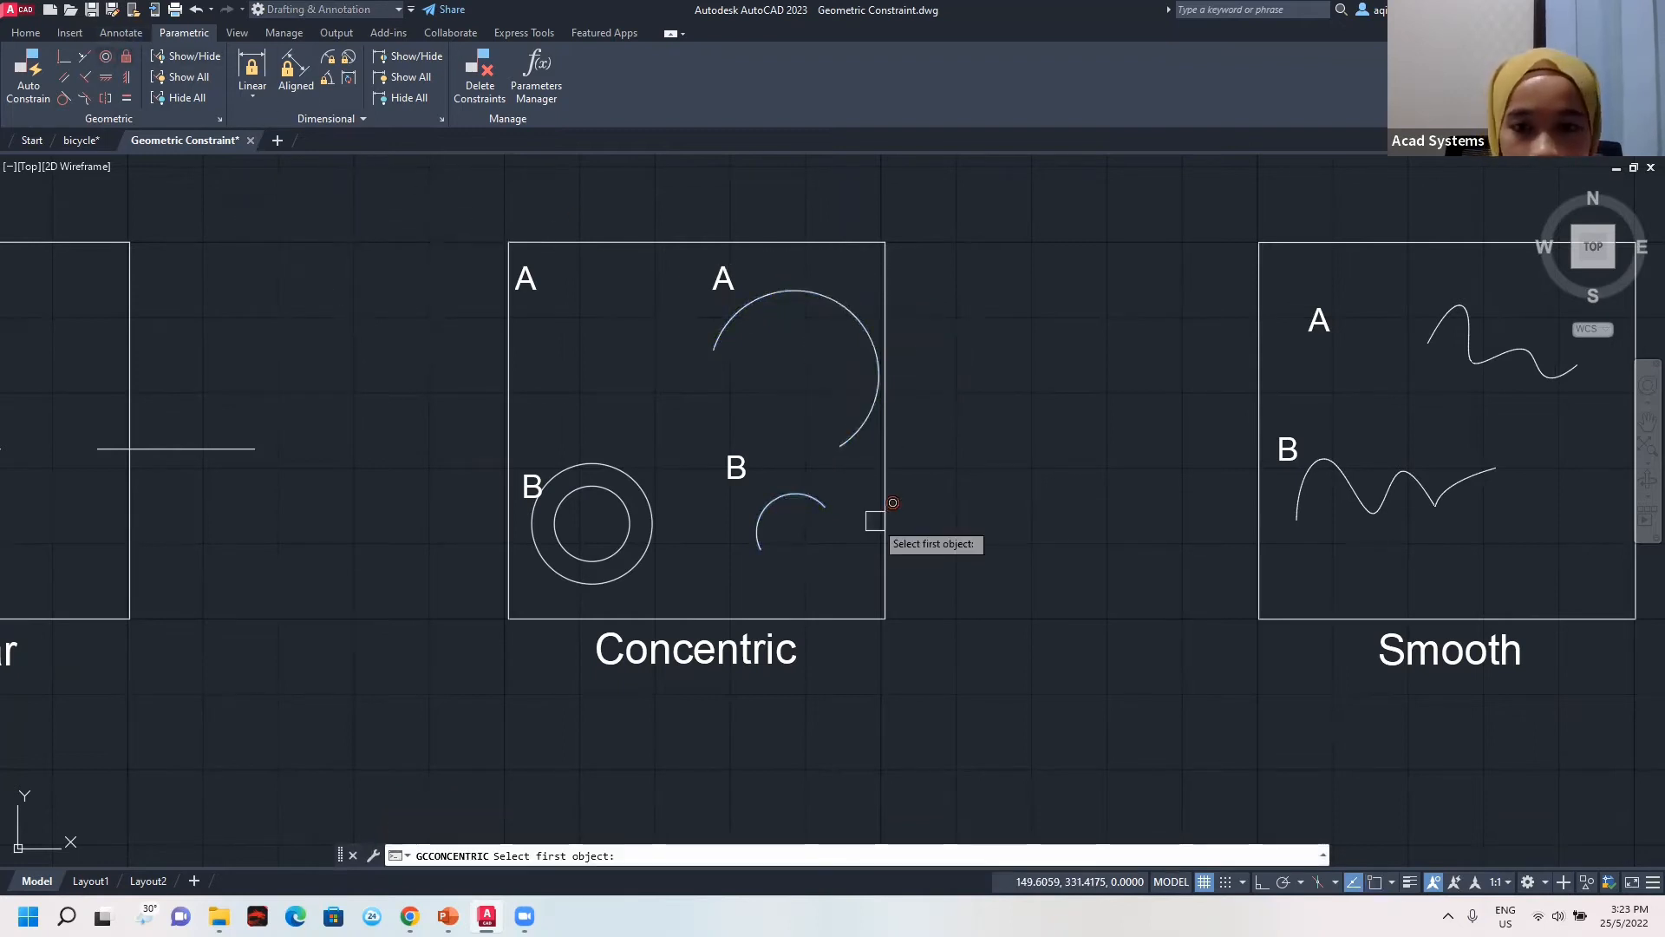
pyautogui.click(811, 496)
pyautogui.click(857, 320)
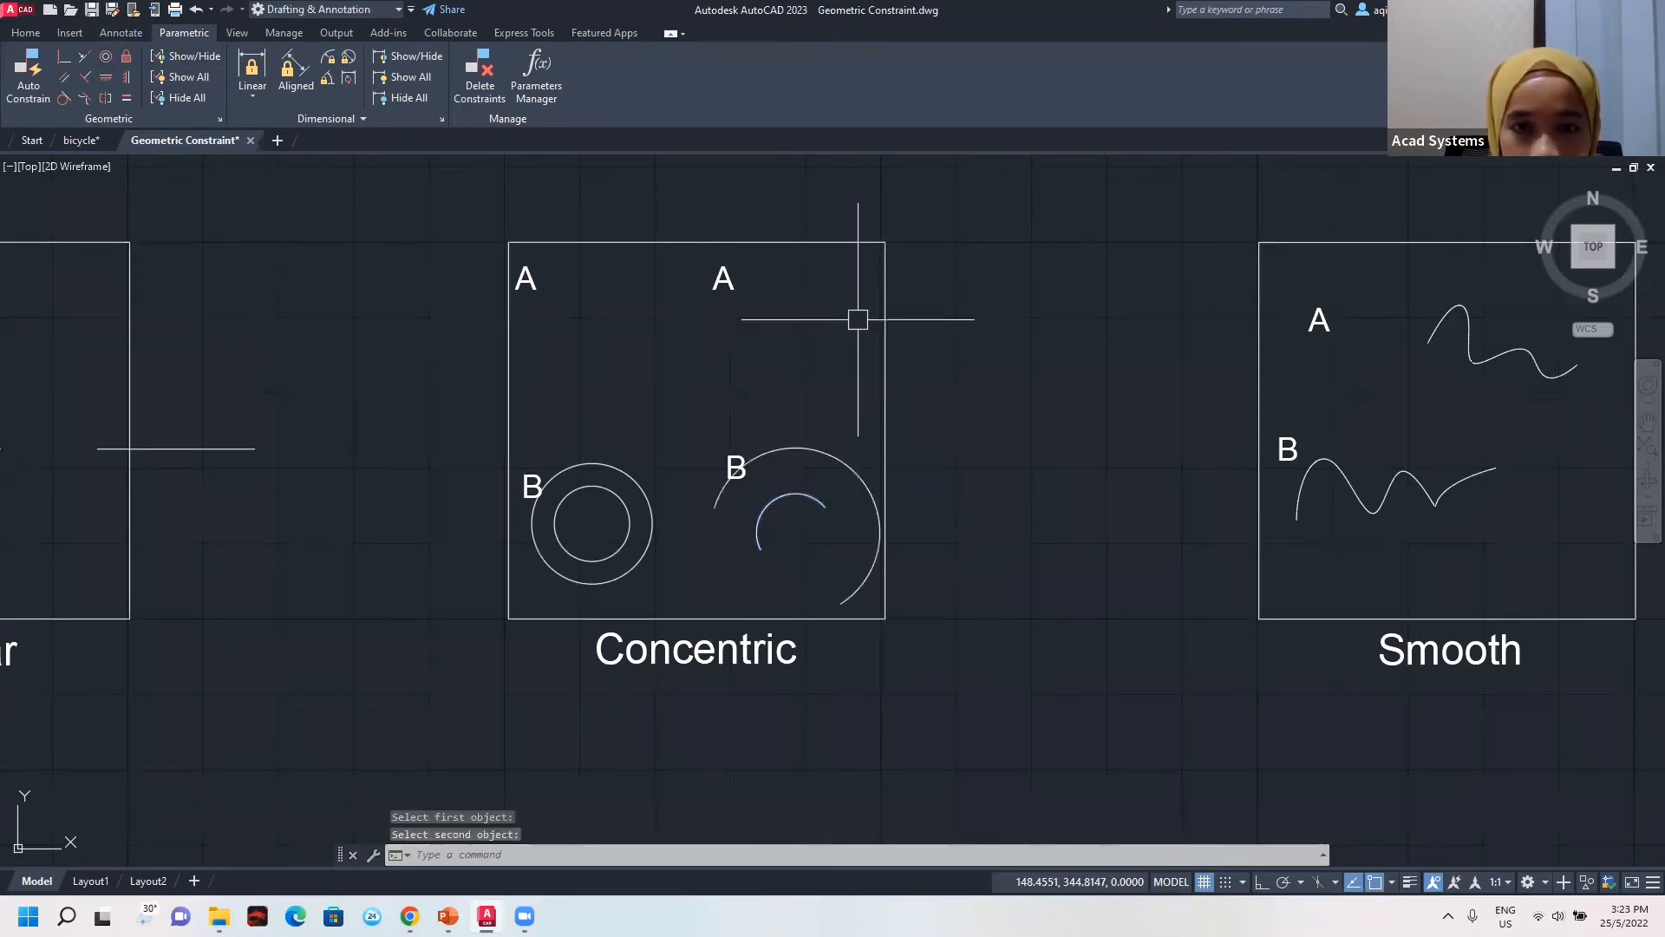
pyautogui.press('Escape')
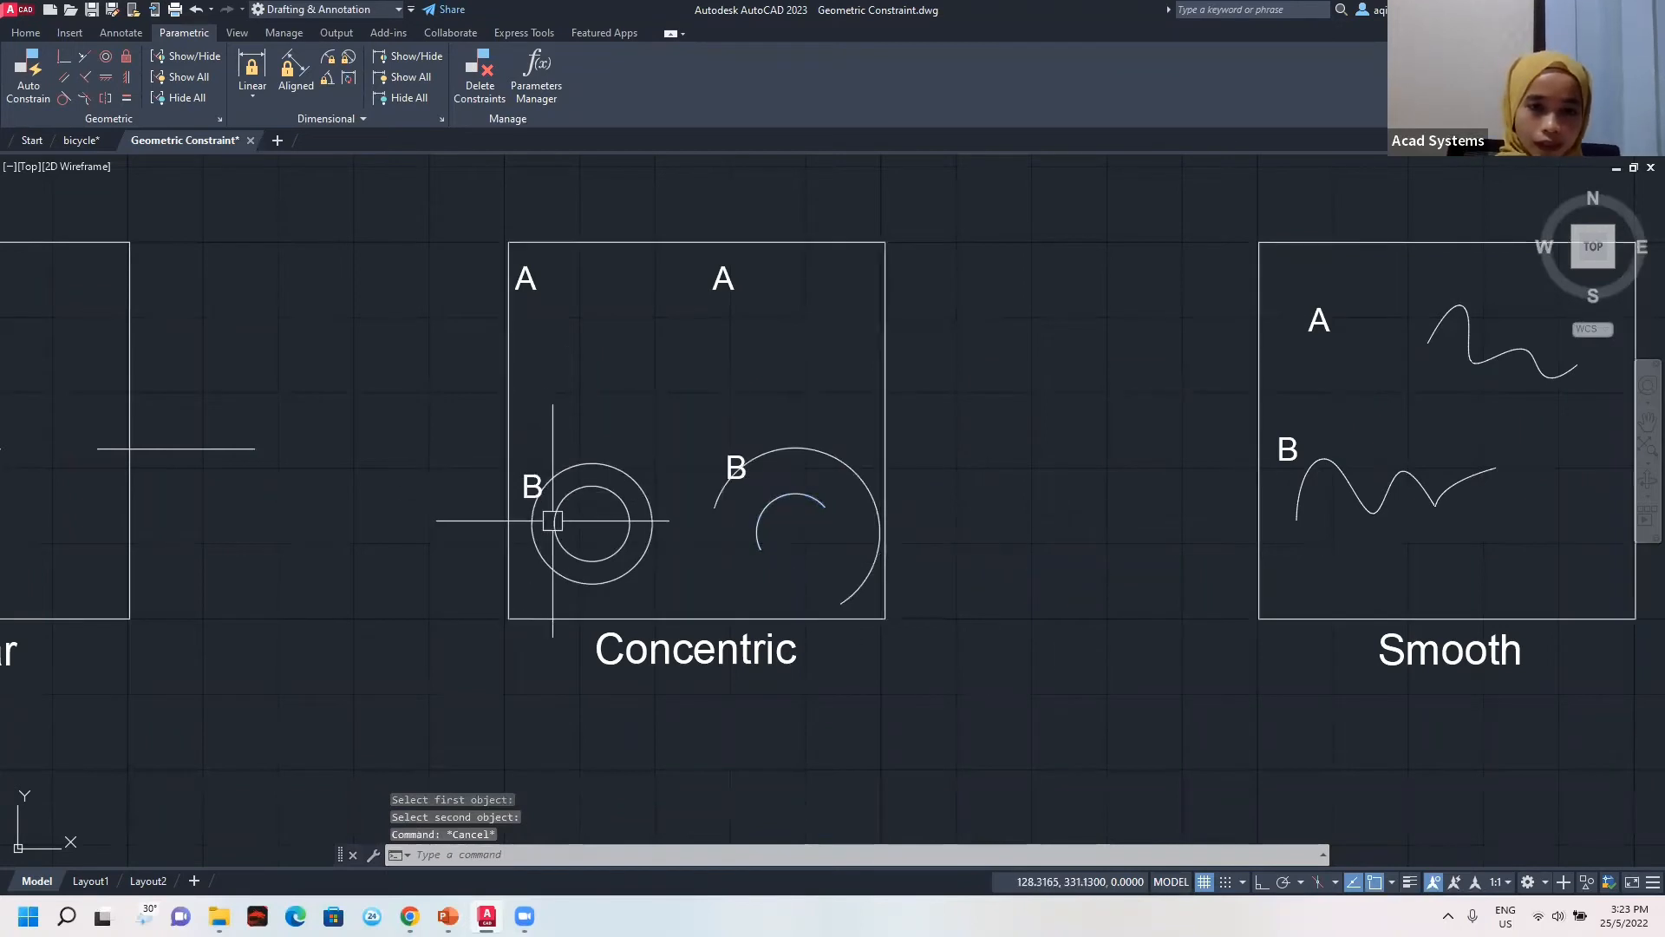
# Move the small concentric circle by its center up beside label A to test the concentric constraint.
pyautogui.click(585, 539)
pyautogui.click(592, 523)
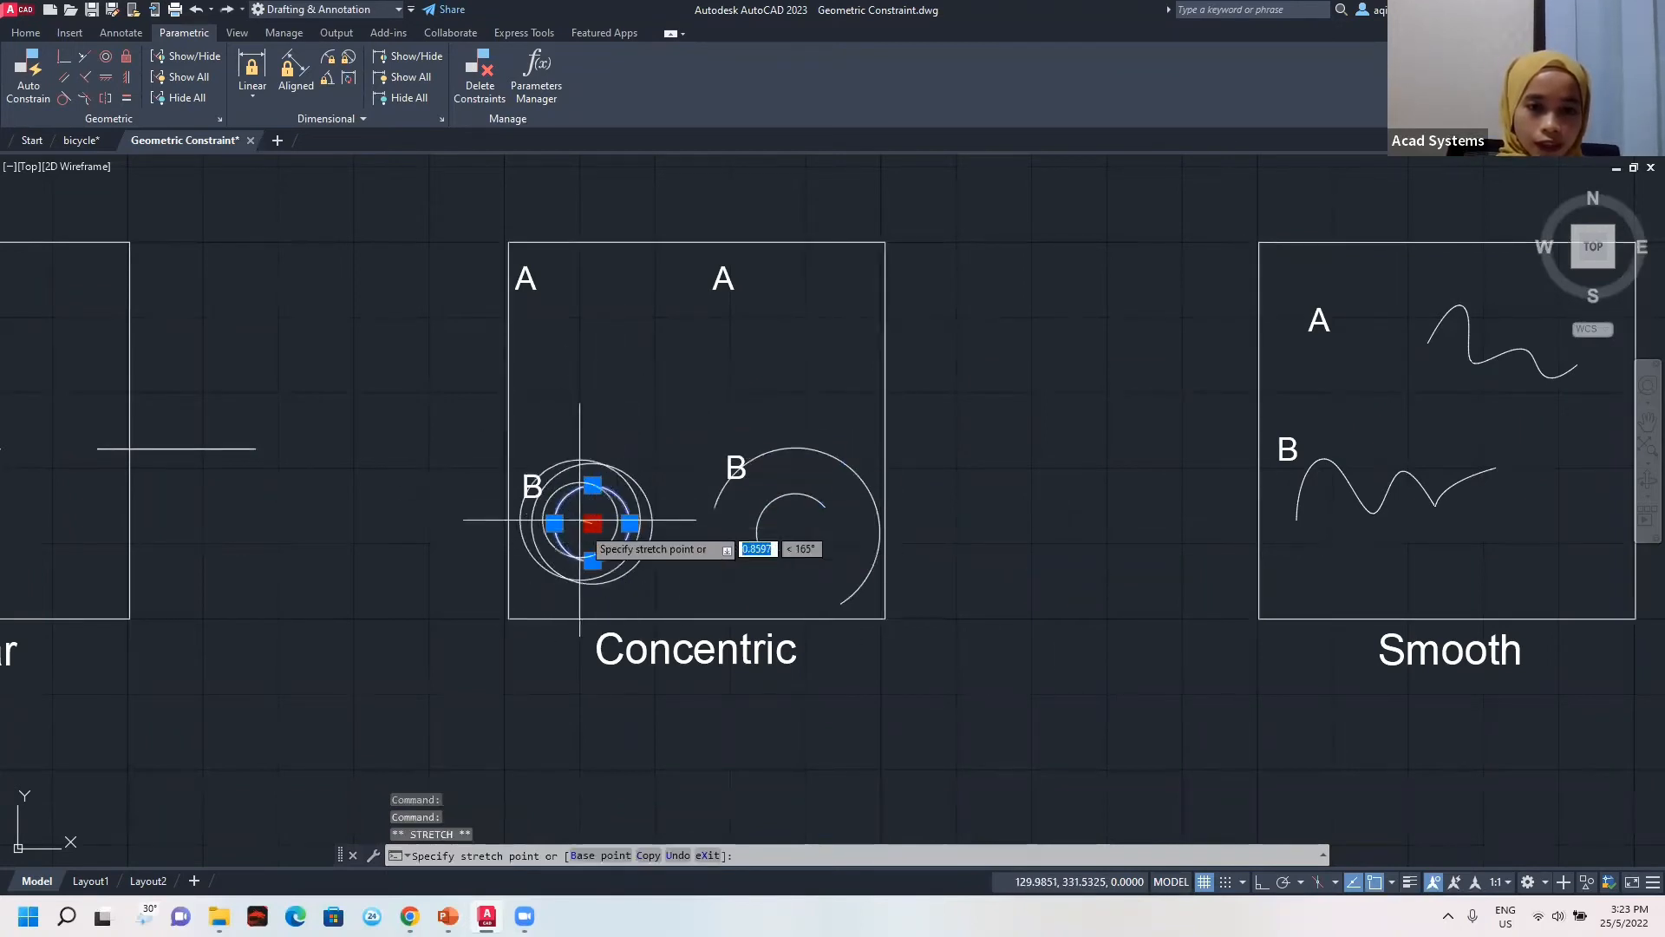
pyautogui.click(612, 364)
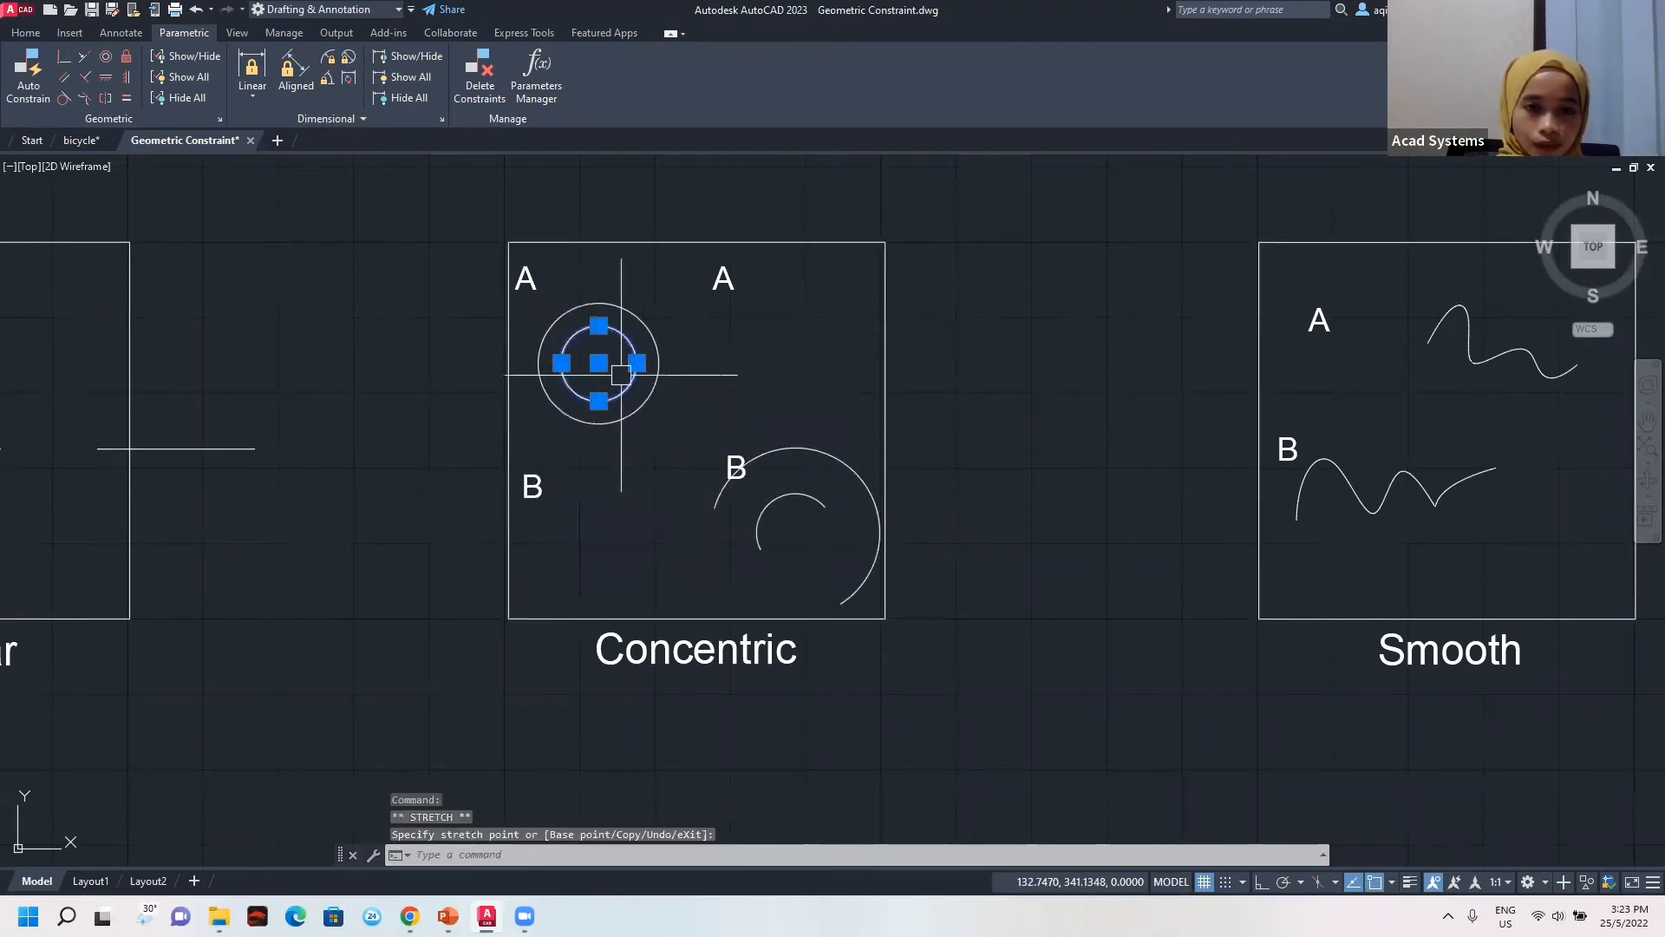
# Try moving the small arc by its center to test its concentric constraint, without placing it.
pyautogui.click(780, 502)
pyautogui.moveTo(789, 518)
pyautogui.press('Escape')
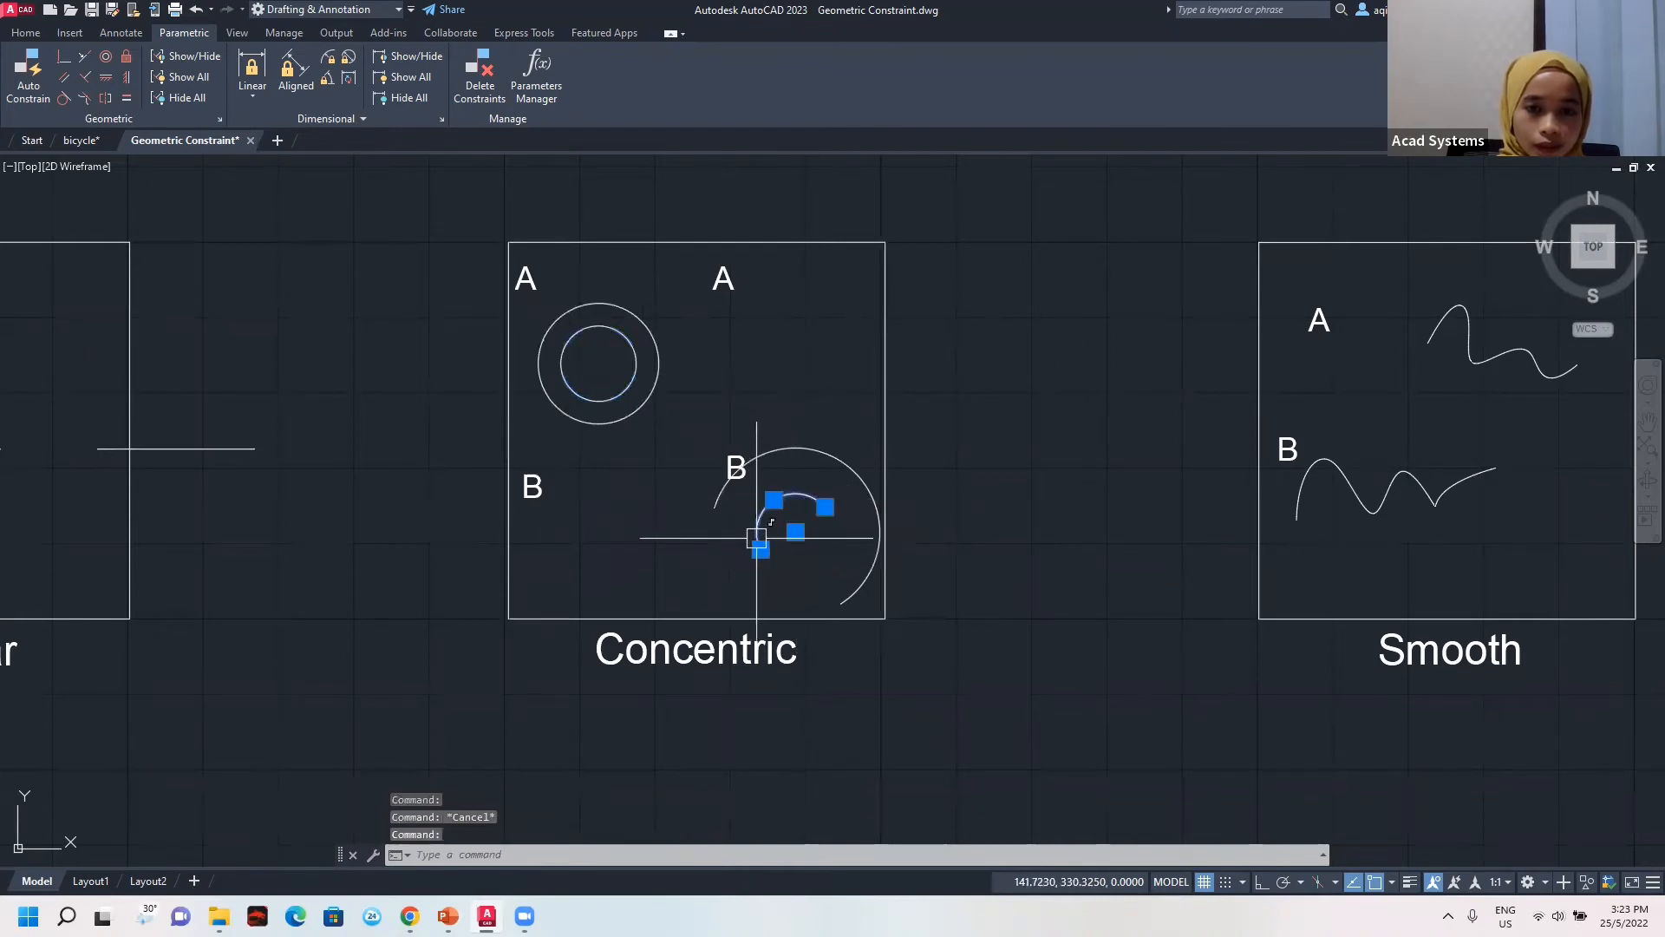
pyautogui.click(795, 531)
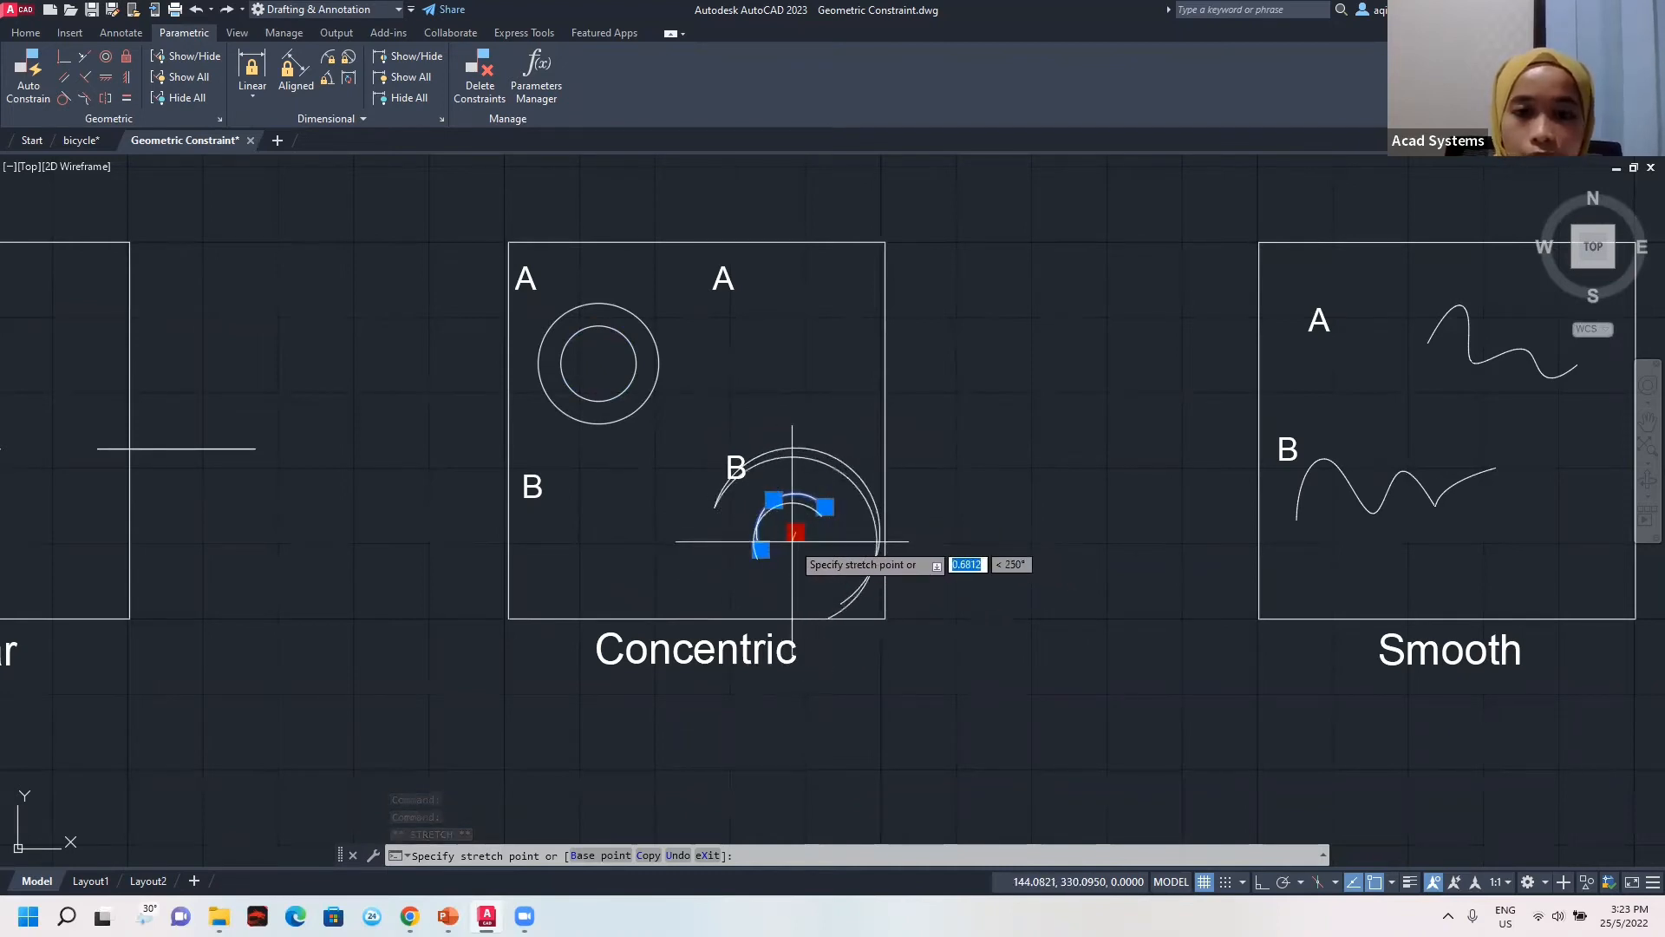
pyautogui.press('Escape')
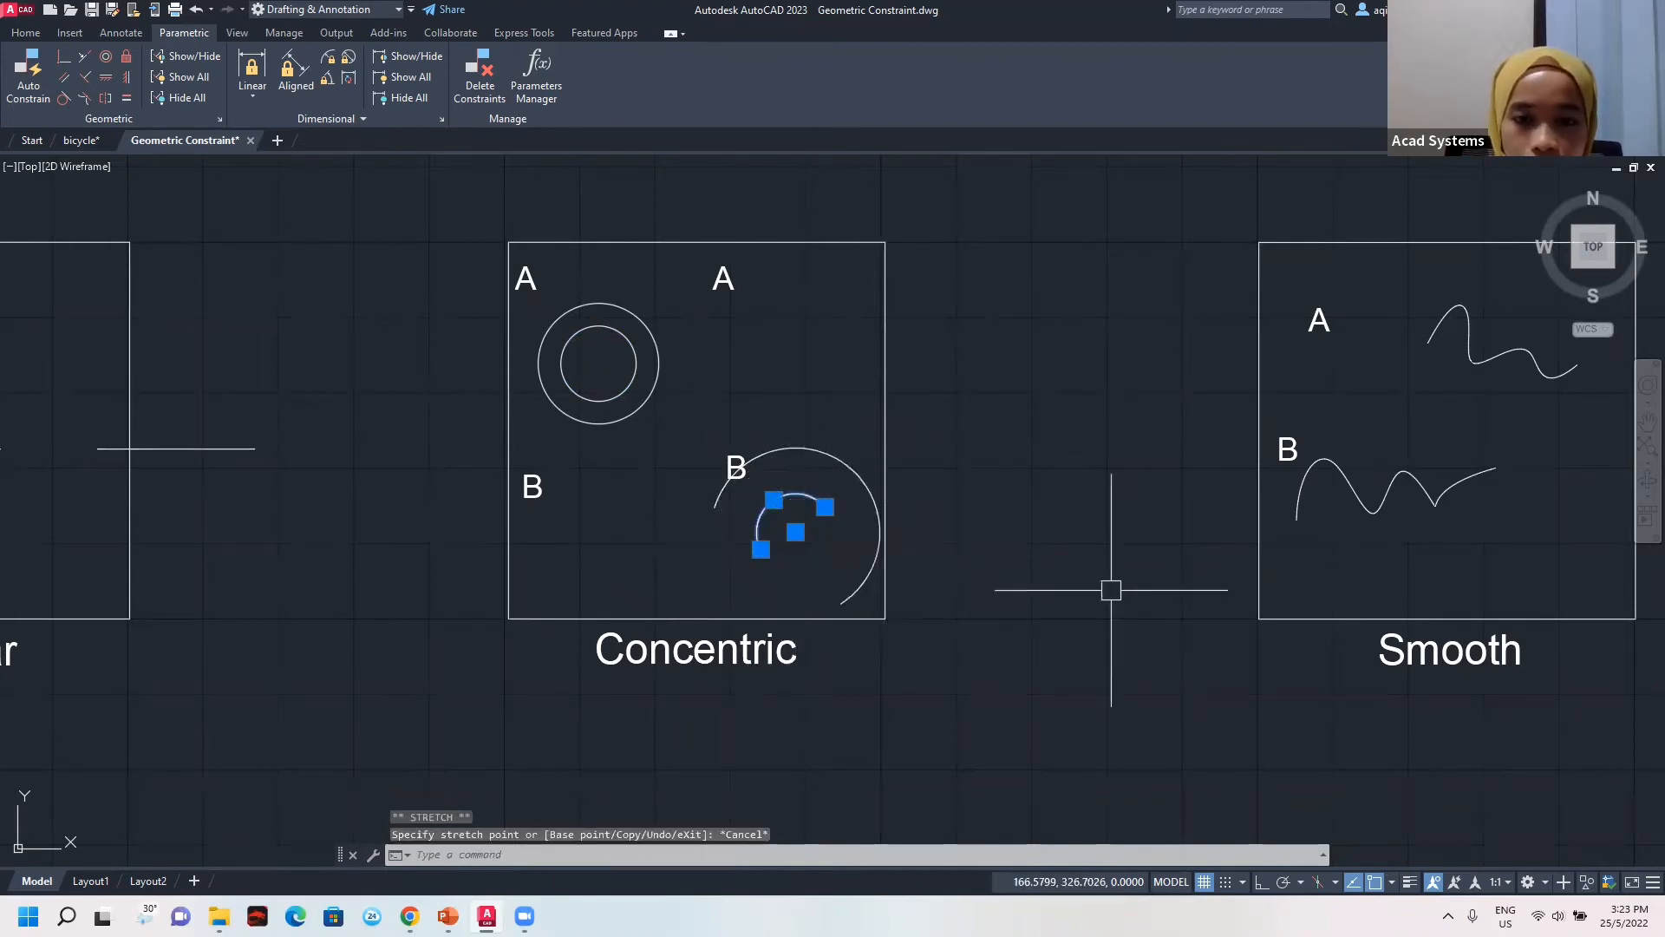
# Apply a smooth constraint between the right end of spline B and the left end of spline A in the Smooth example.
pyautogui.scroll(-2, 1059, 550)
pyautogui.press('Escape')
pyautogui.moveTo(1064, 550); pyautogui.dragTo(639, 520, button='middle')
pyautogui.scroll(2, 715, 494)
pyautogui.moveTo(862, 469); pyautogui.dragTo(807, 517, button='middle')
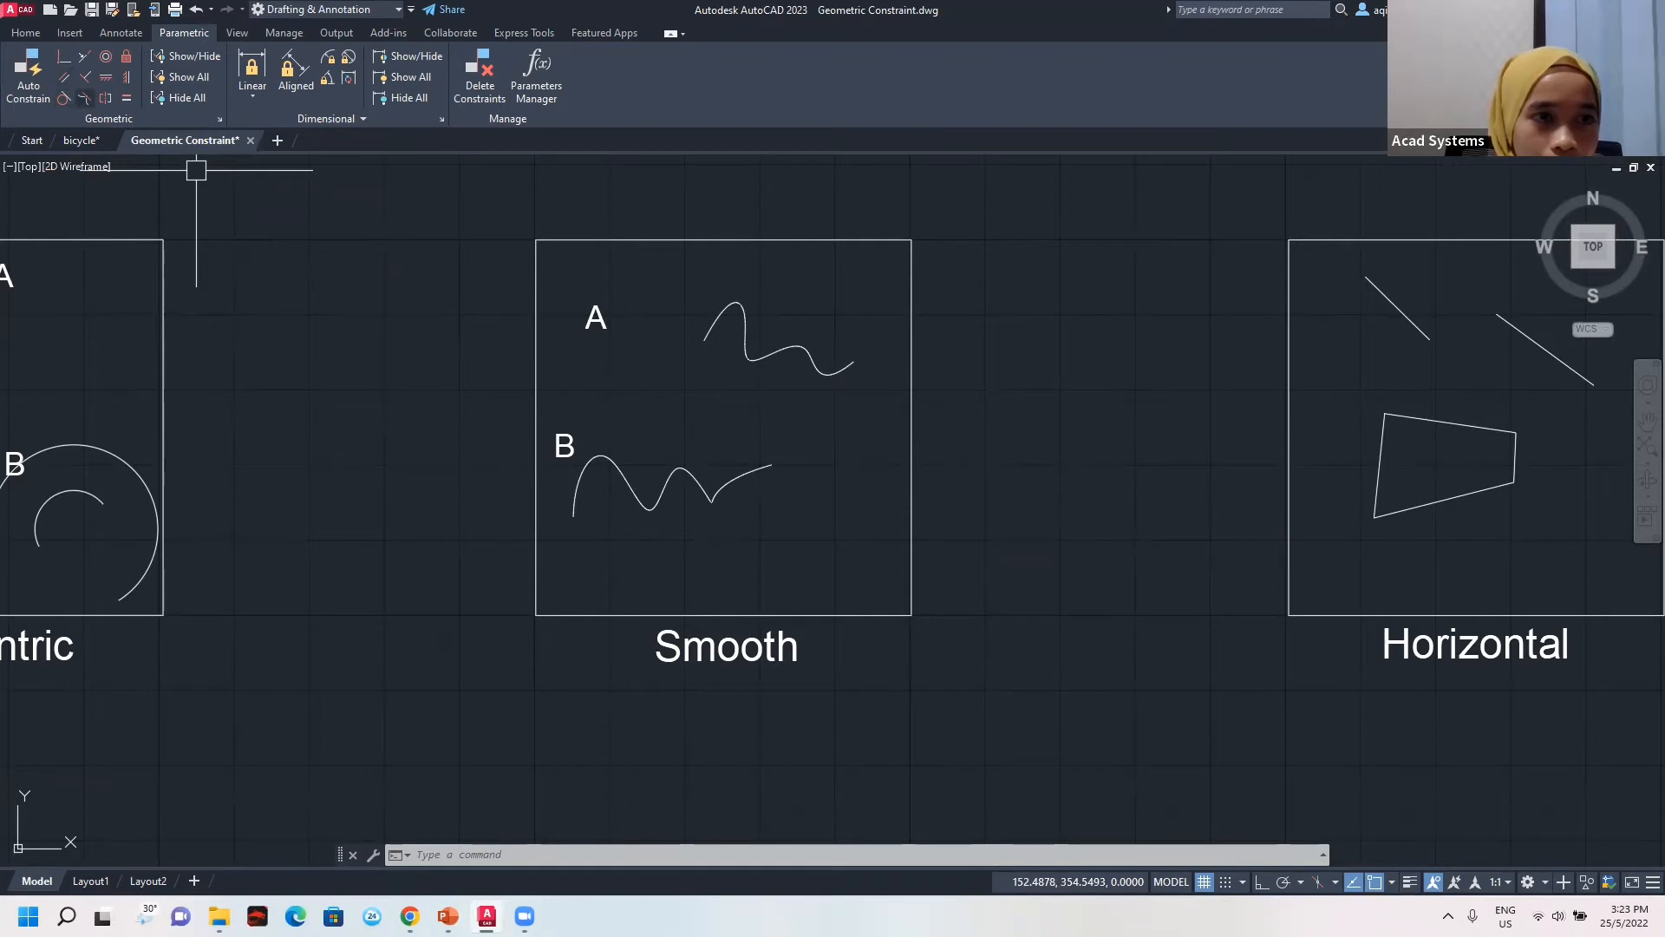
pyautogui.click(84, 98)
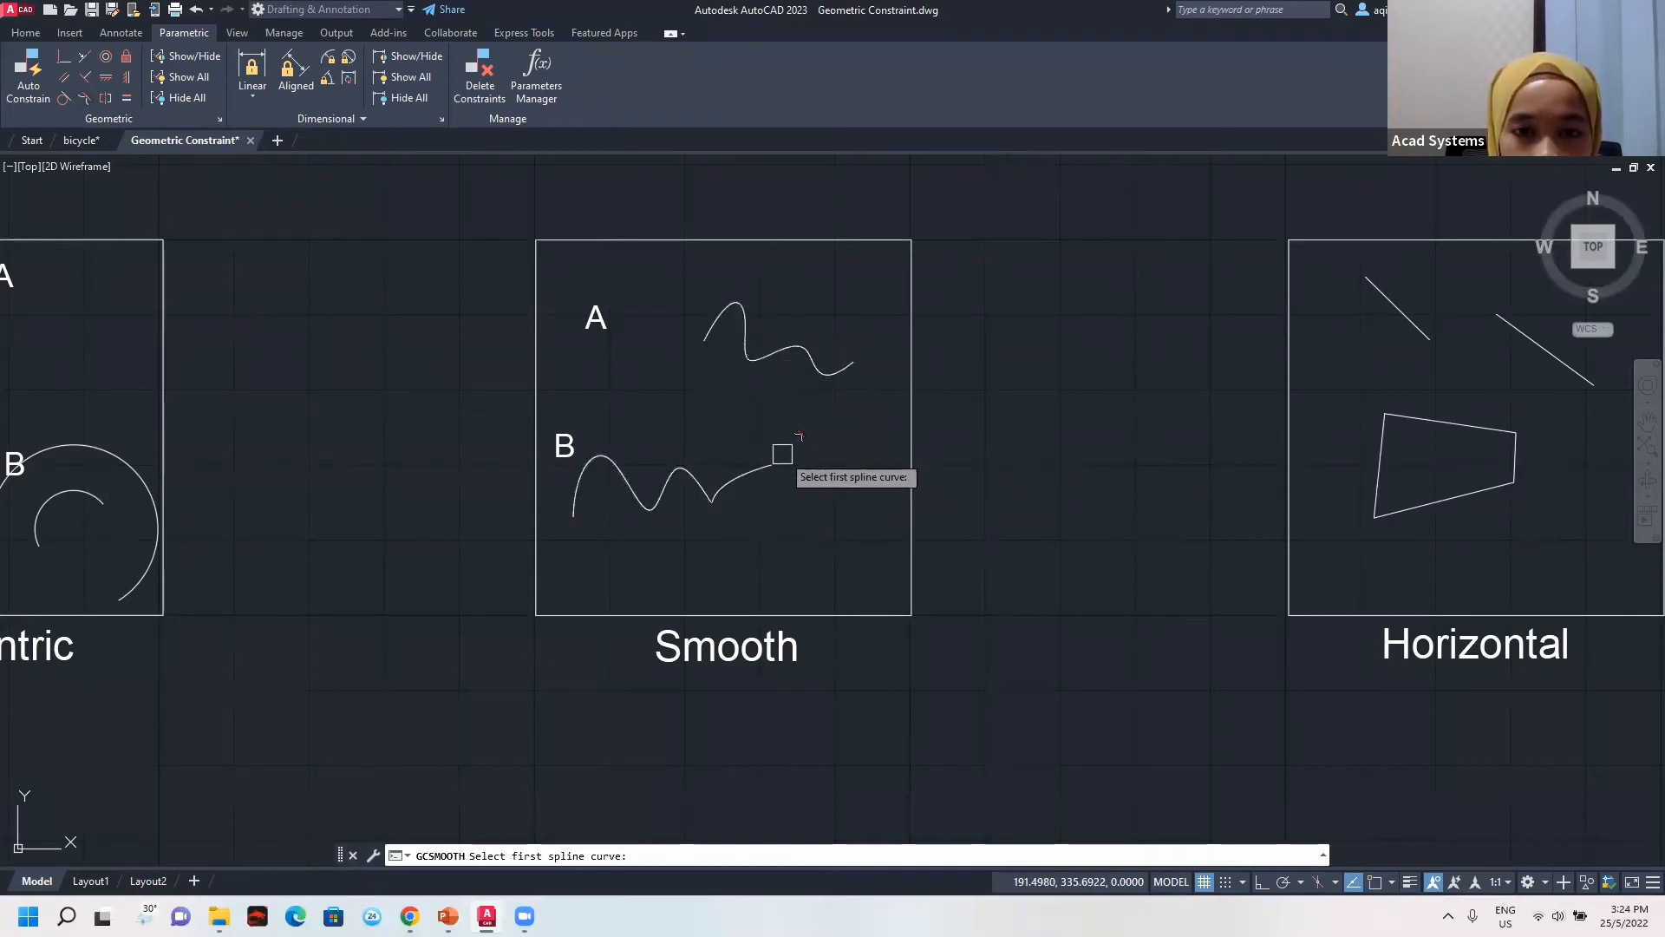
pyautogui.click(768, 467)
pyautogui.click(703, 340)
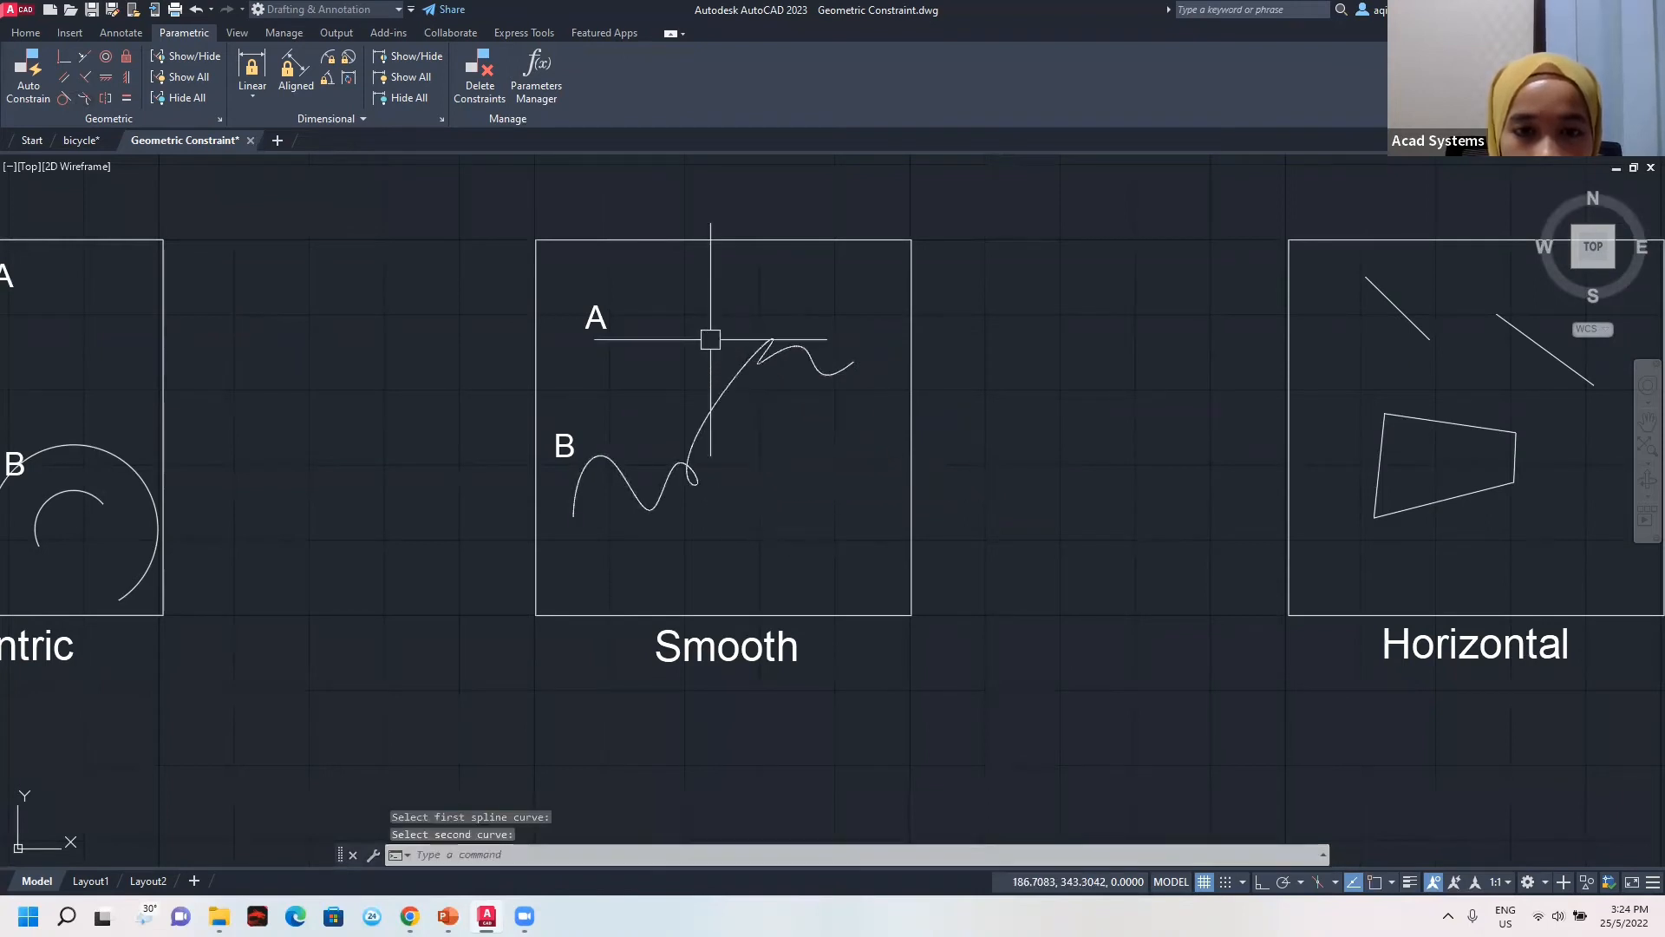
pyautogui.press('Escape')
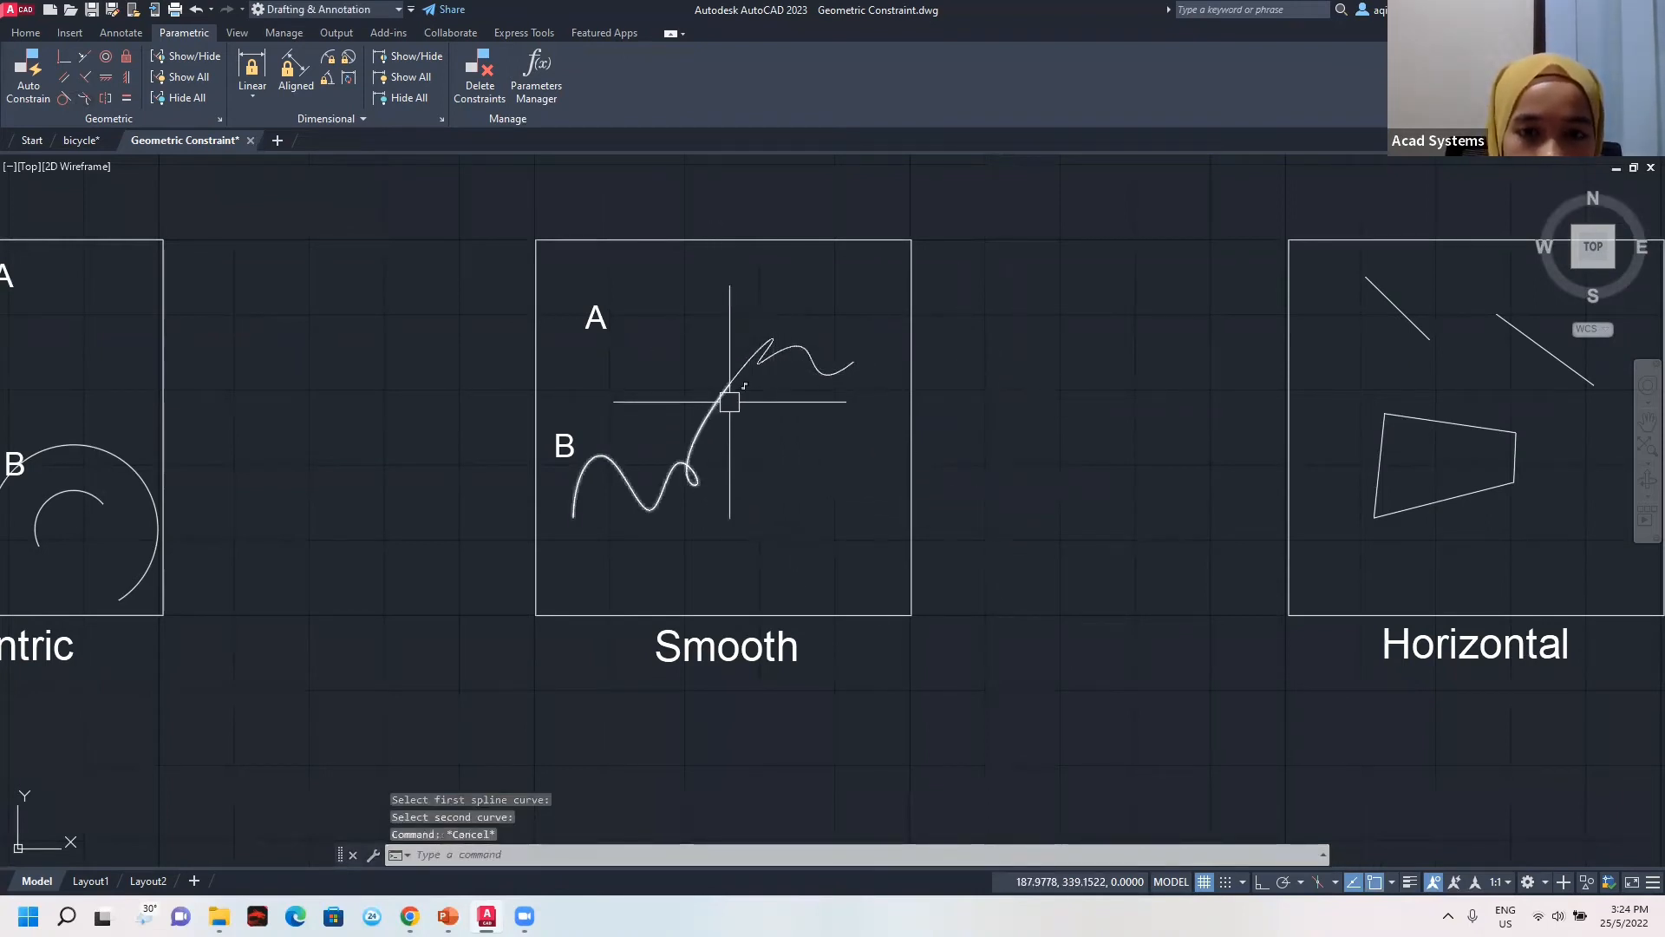
# Stretch spline B's upper control point left and up toward the top of curve A to test the smooth constraint.
pyautogui.click(724, 396)
pyautogui.click(729, 382)
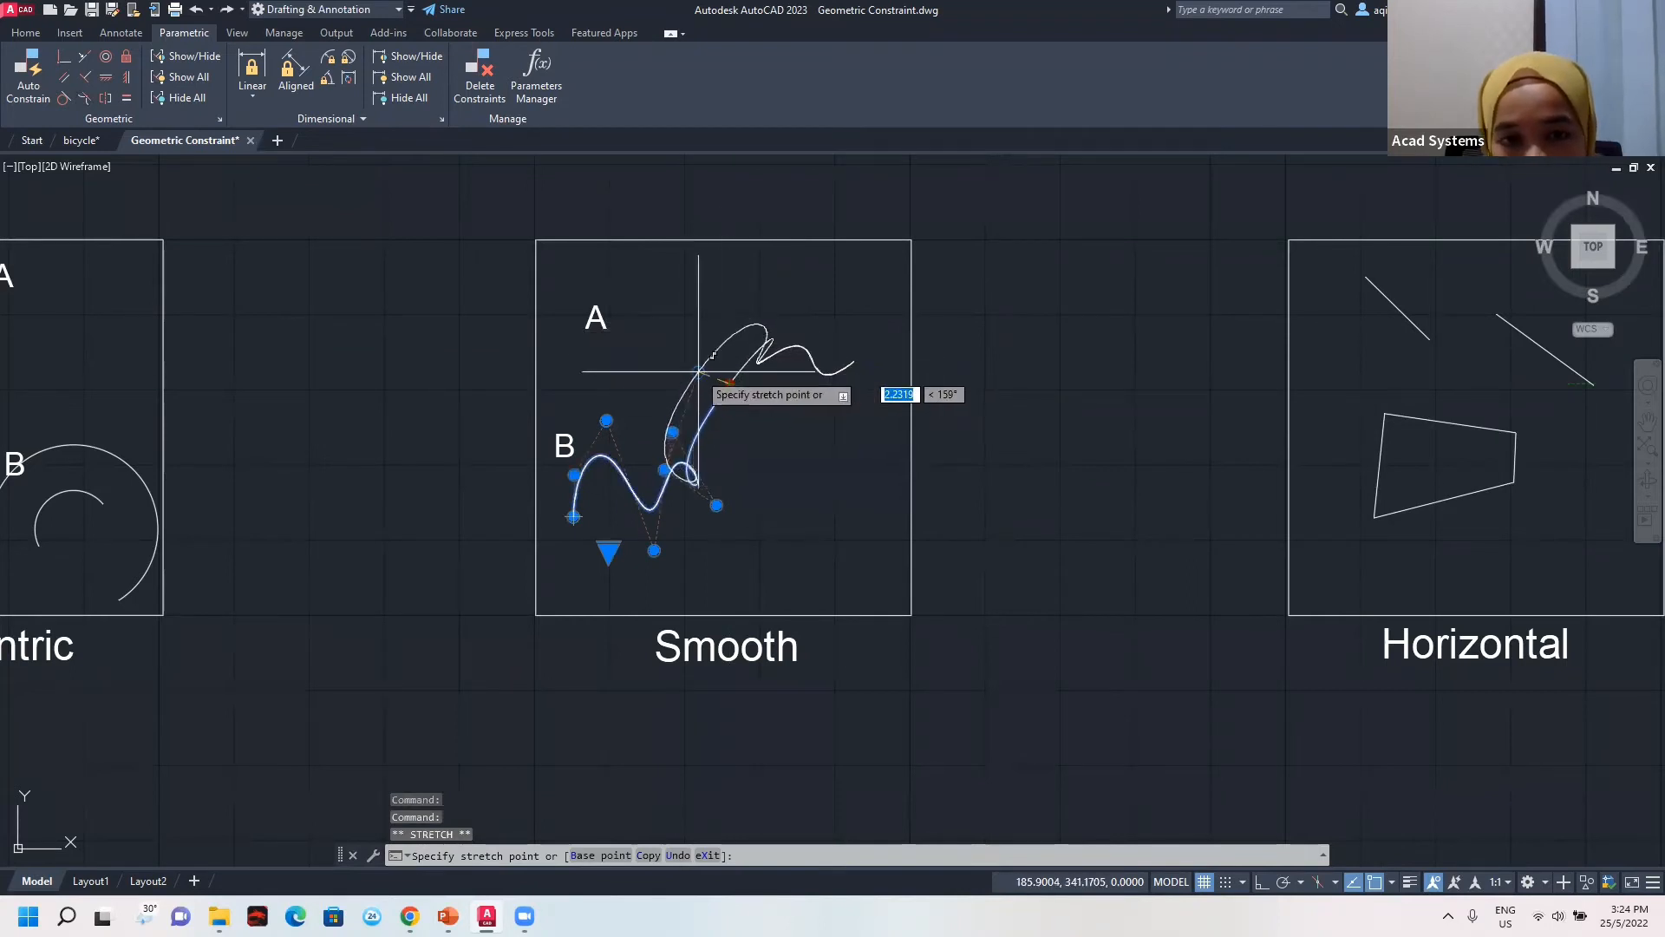
pyautogui.click(699, 384)
pyautogui.click(698, 384)
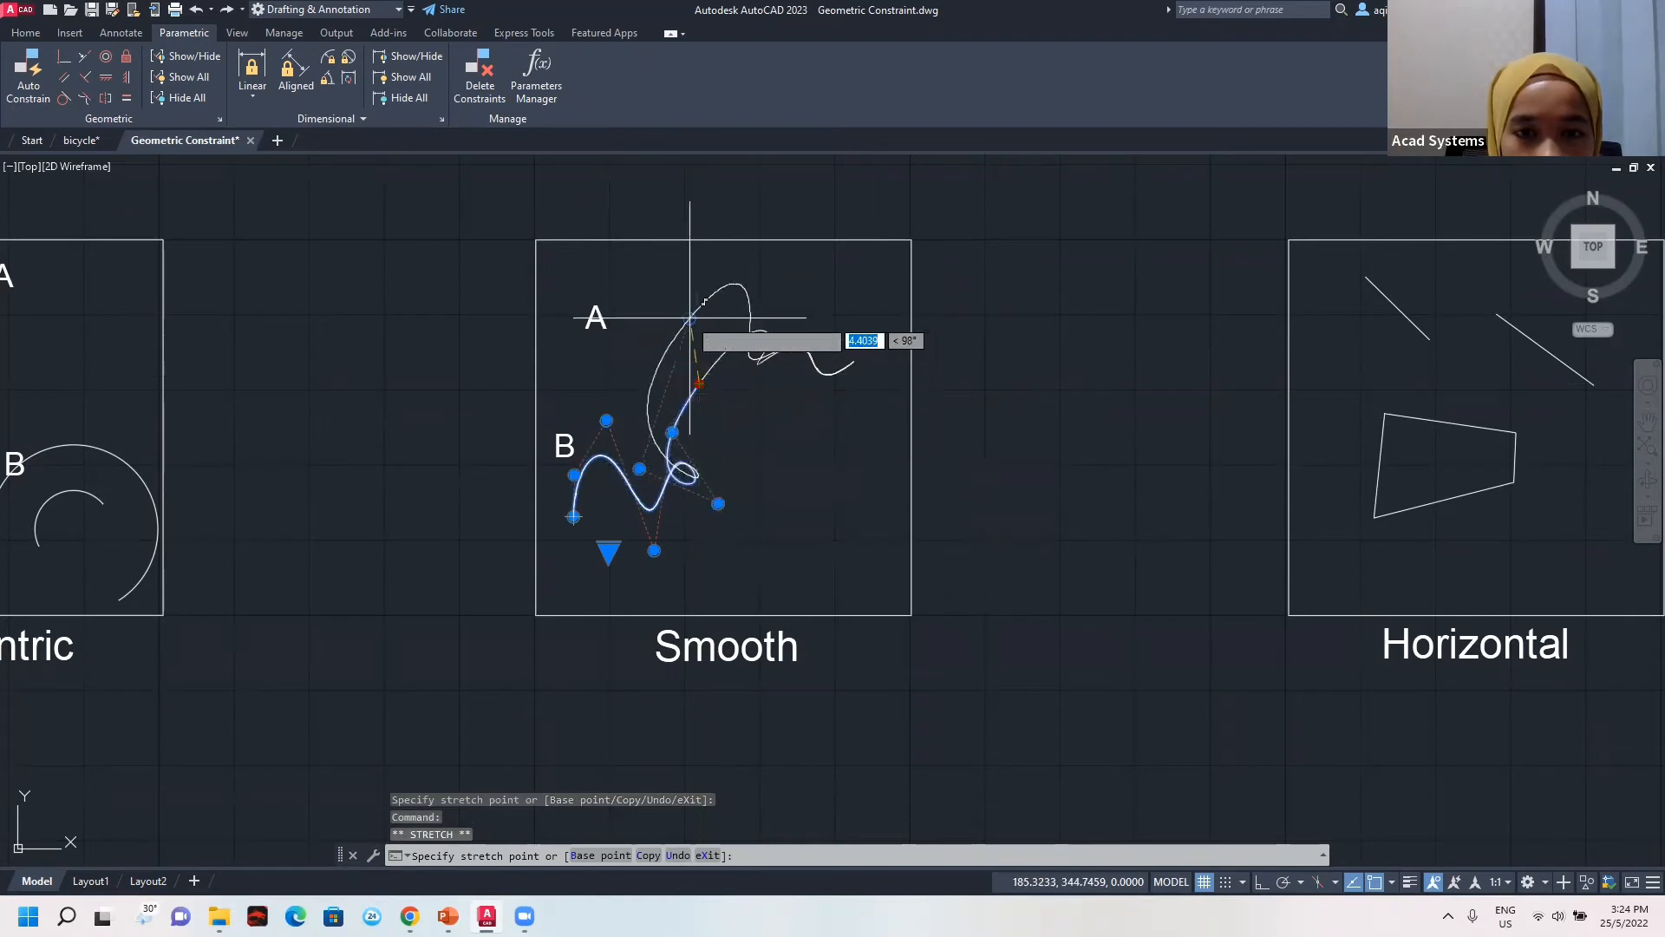
pyautogui.click(699, 320)
pyautogui.press('Escape')
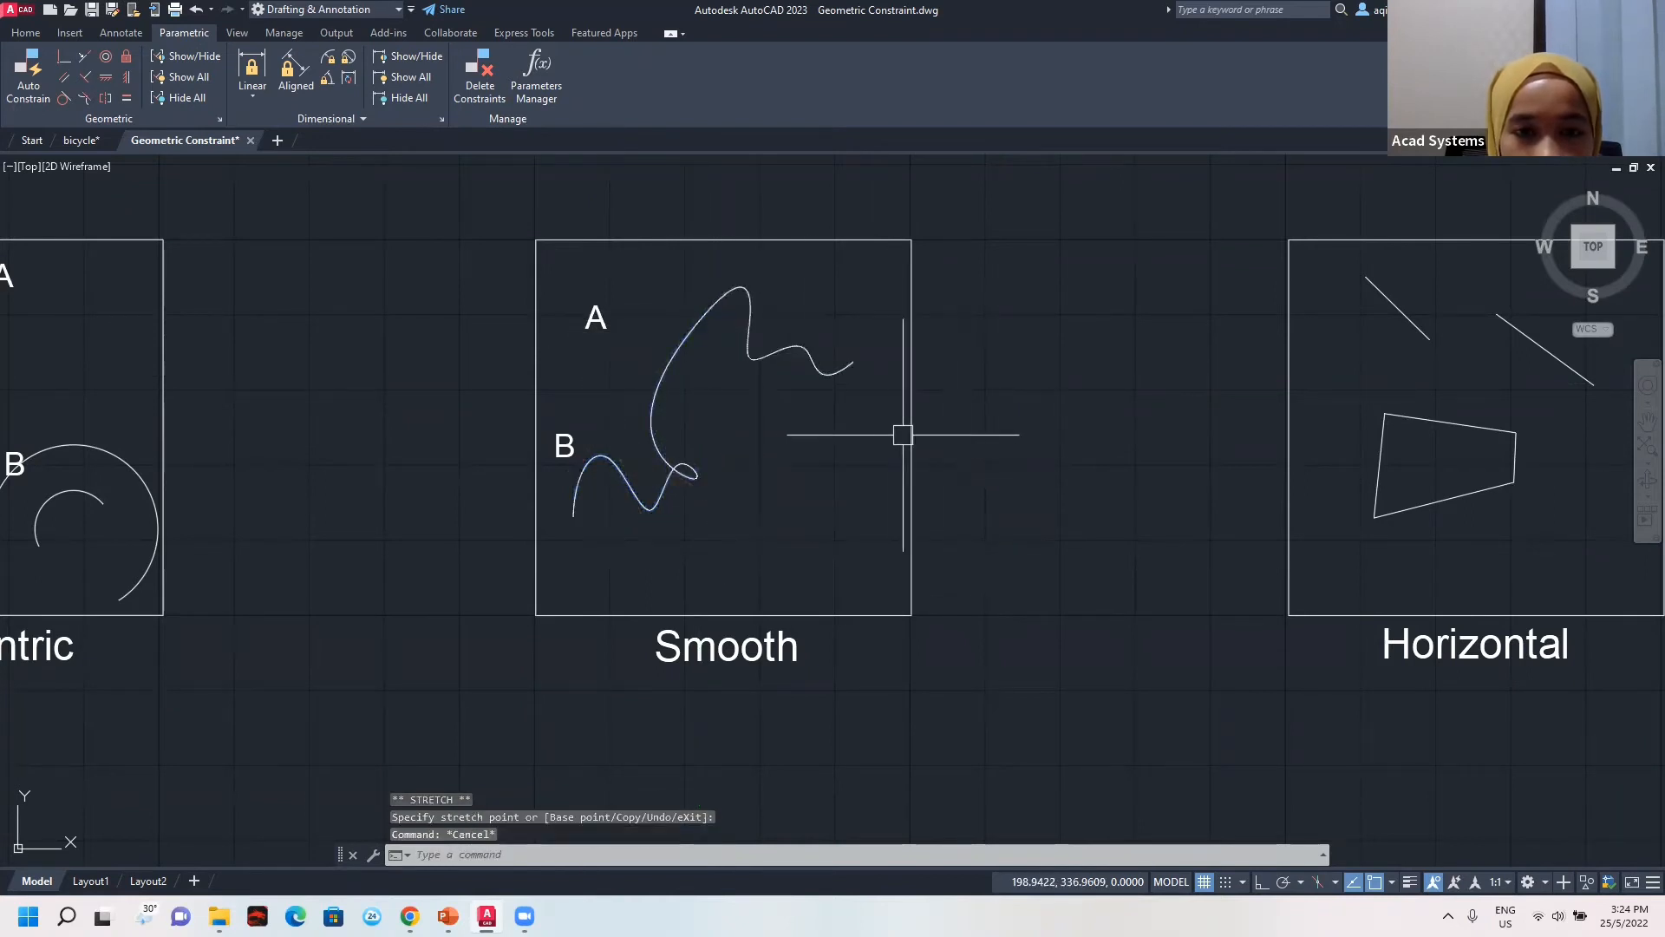
# Draw a four-point, N-shaped fit spline in the empty space below the Smooth example.
pyautogui.scroll(-2, 891, 435)
pyautogui.scroll(2, 786, 427)
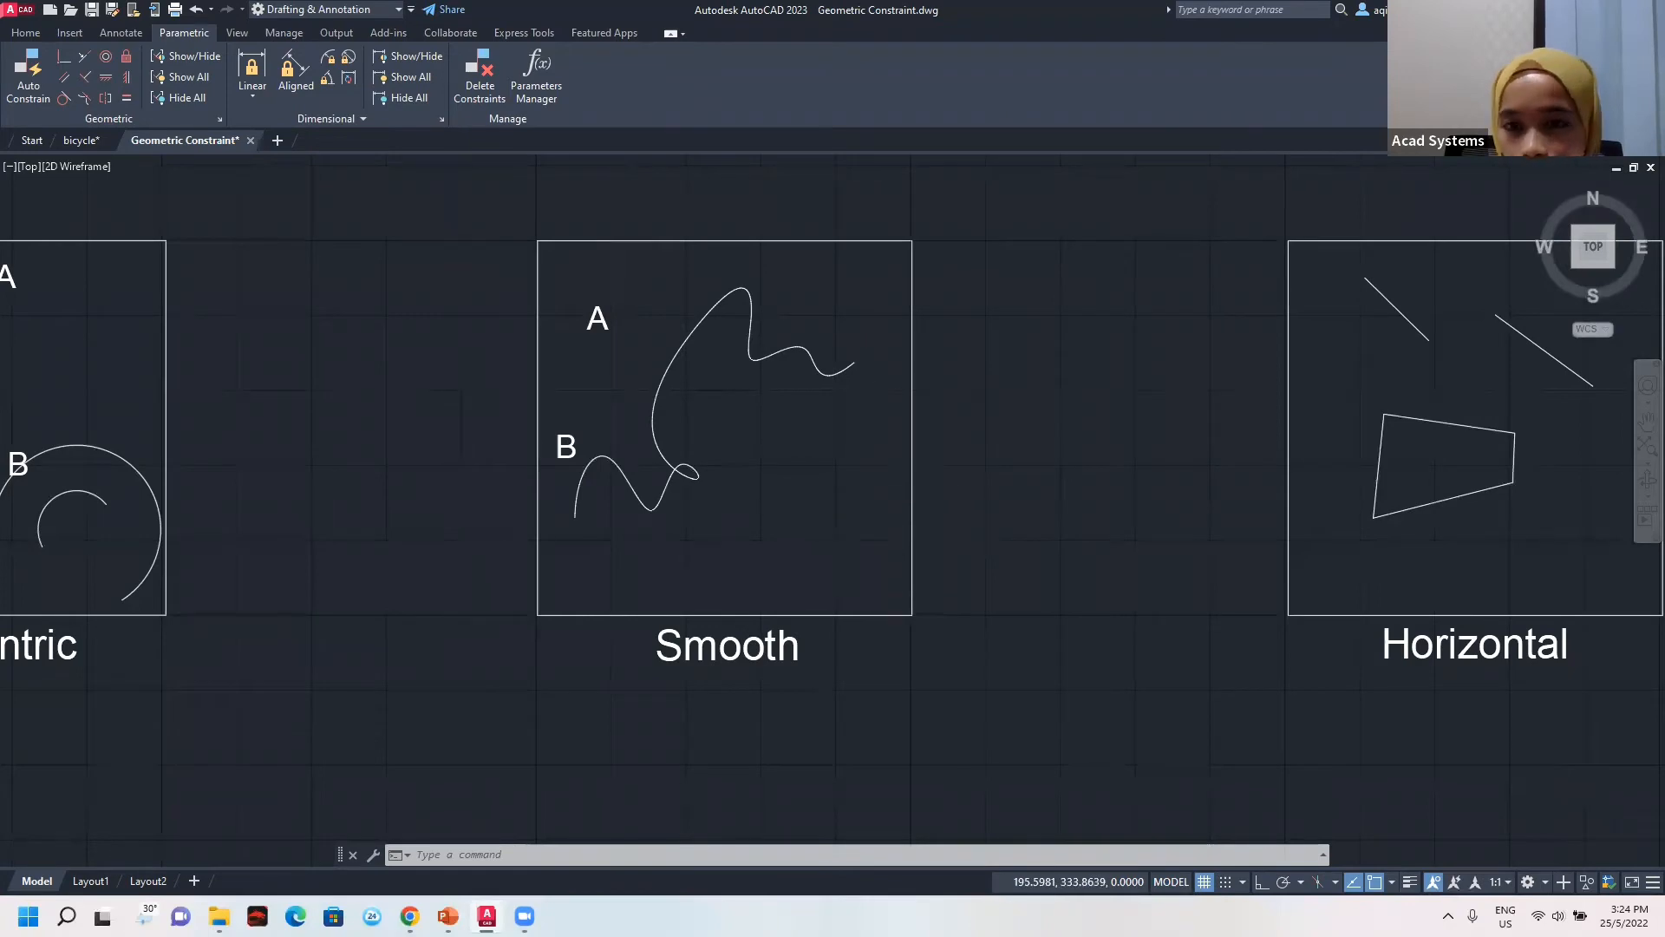
pyautogui.scroll(-2, 902, 488)
pyautogui.moveTo(902, 488); pyautogui.dragTo(802, 448, button='middle')
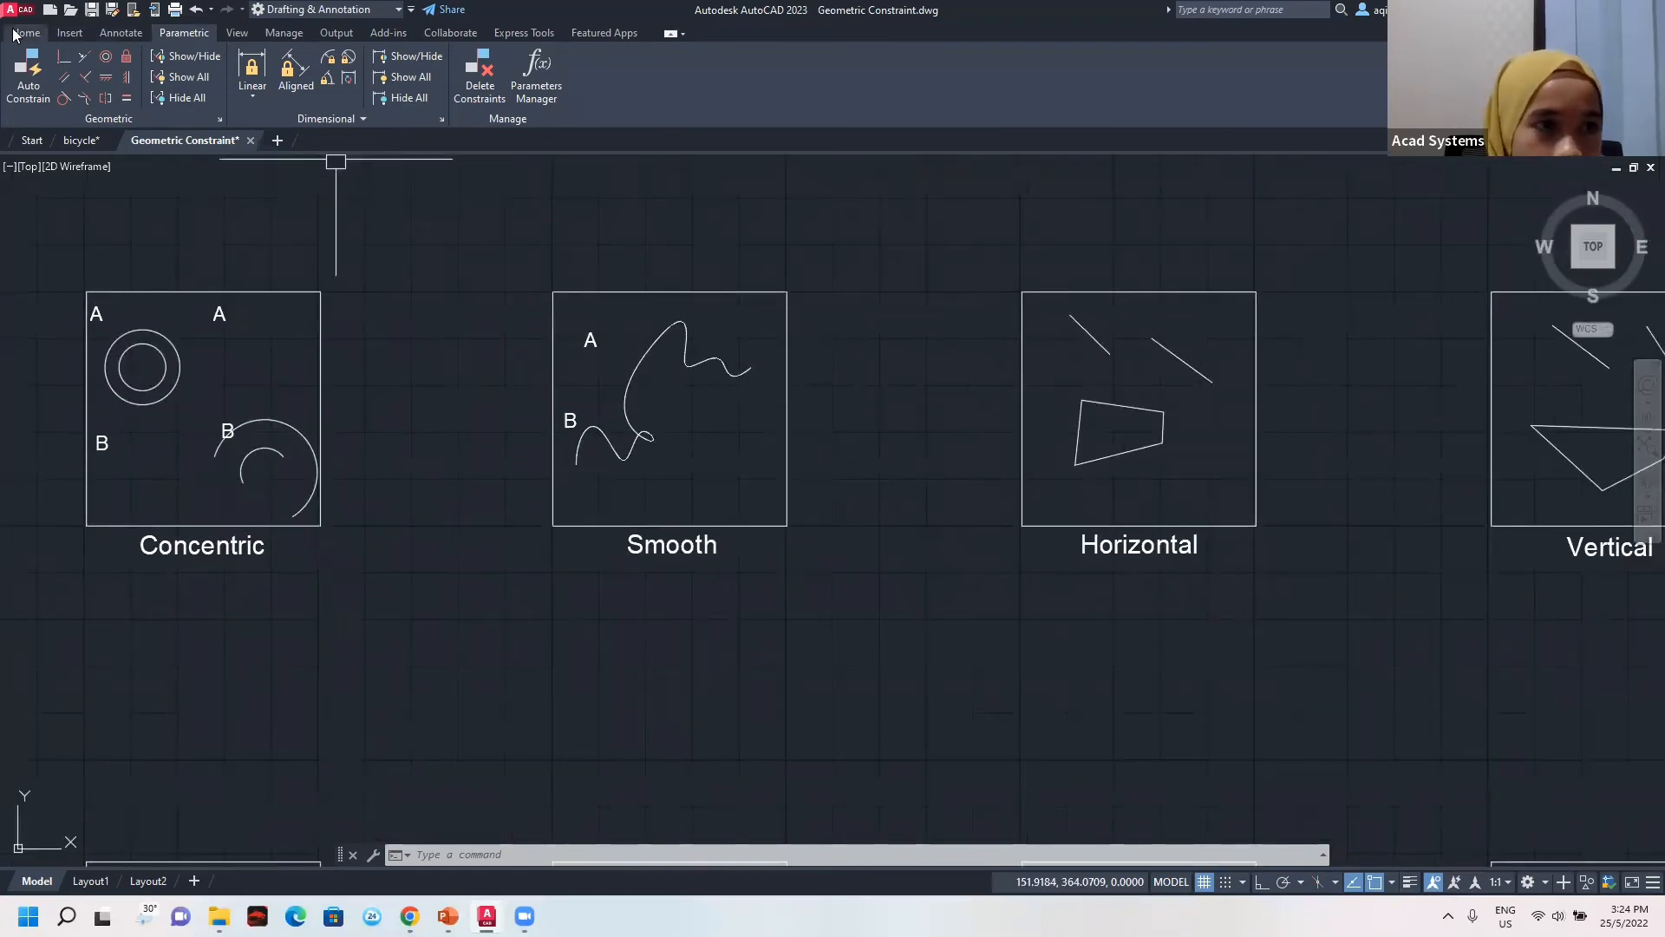
pyautogui.click(26, 33)
pyautogui.click(57, 71)
pyautogui.click(87, 118)
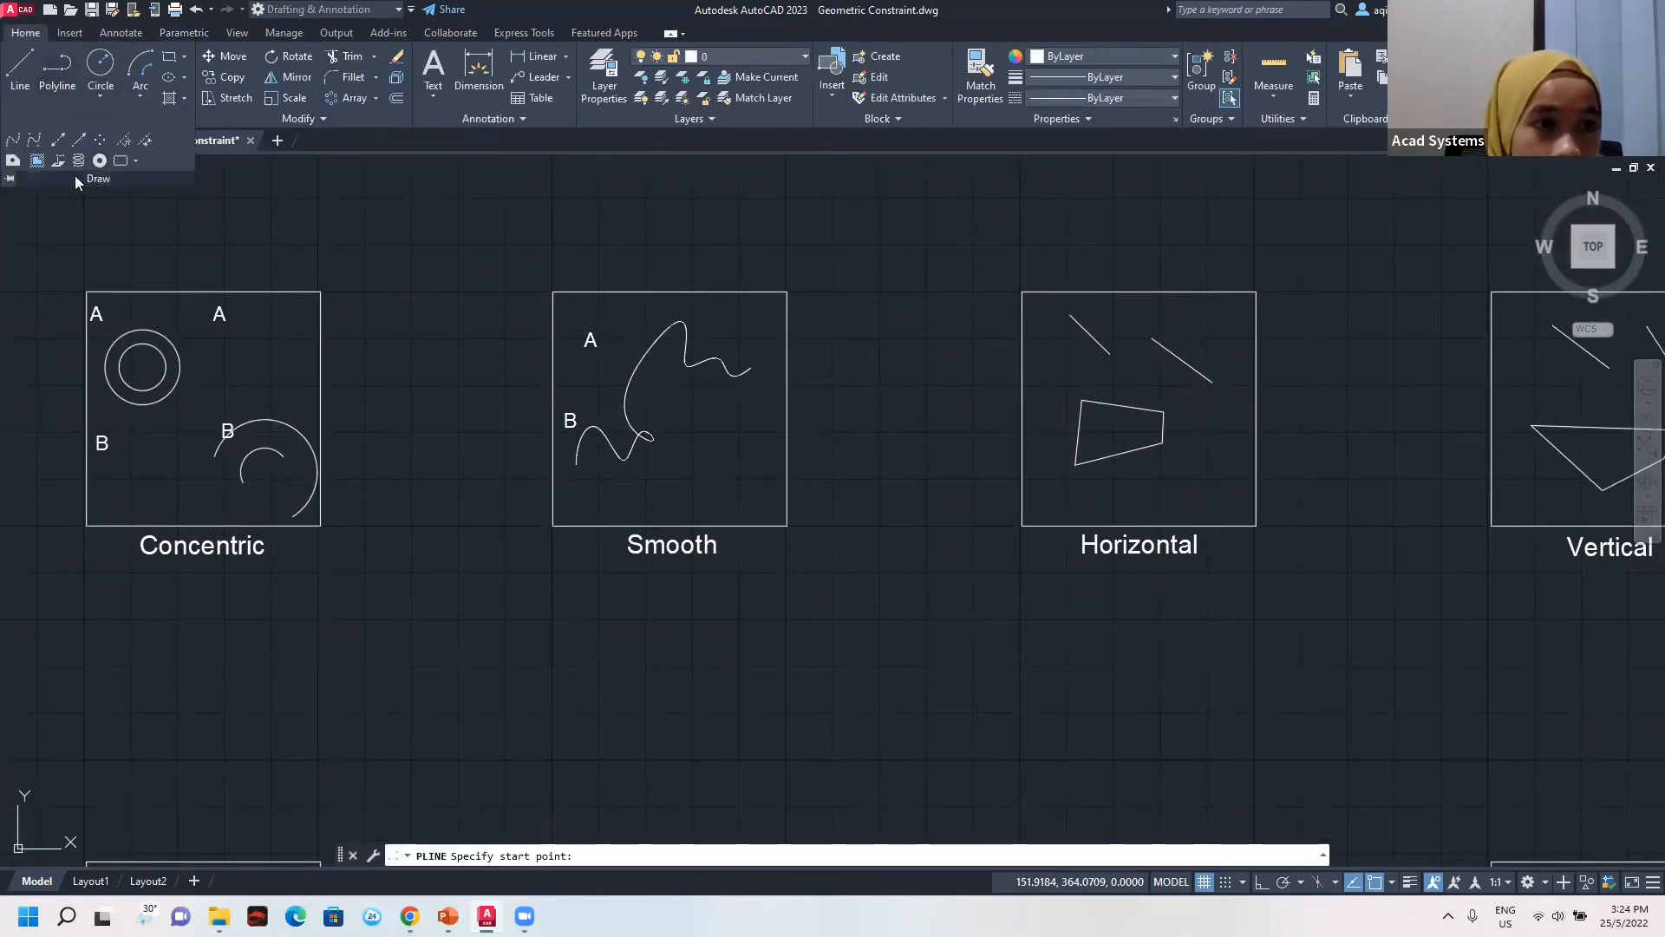
pyautogui.click(12, 142)
pyautogui.click(501, 649)
pyautogui.click(542, 592)
pyautogui.click(555, 712)
pyautogui.click(623, 626)
pyautogui.press('Return')
# Draw a single, slightly rising line to the lower right of the new spline.
pyautogui.click(37, 83)
pyautogui.click(684, 743)
pyautogui.click(934, 717)
pyautogui.press('Return')
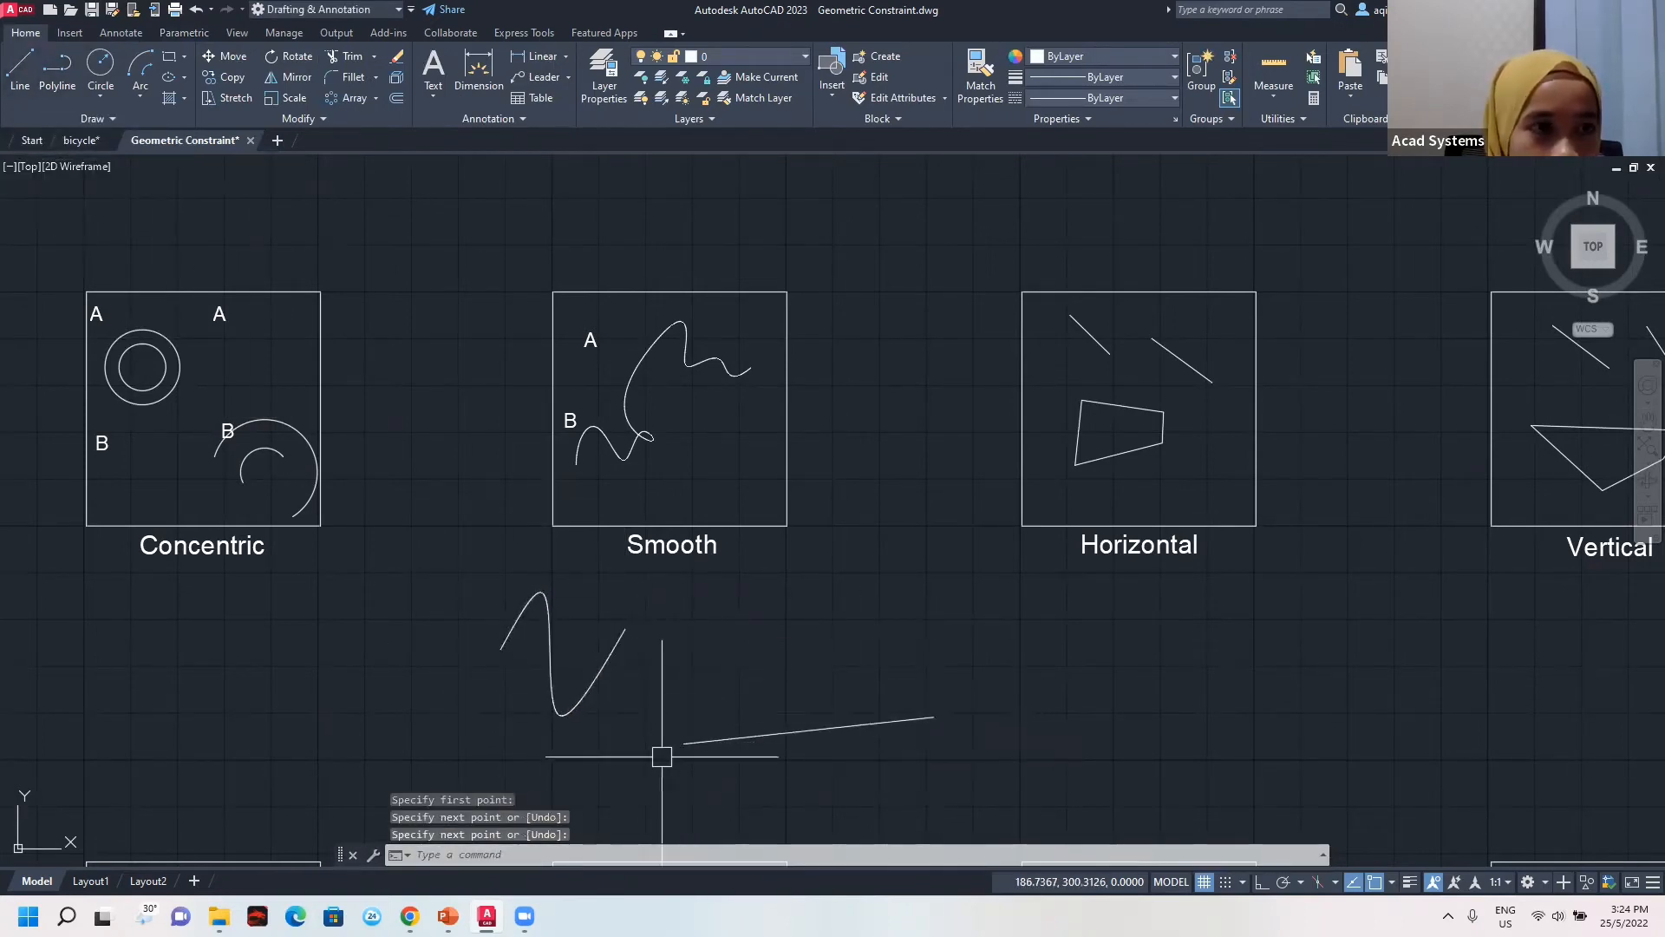
# Apply a smooth constraint between the new spline's right end and the left end of the new line.
pyautogui.click(183, 35)
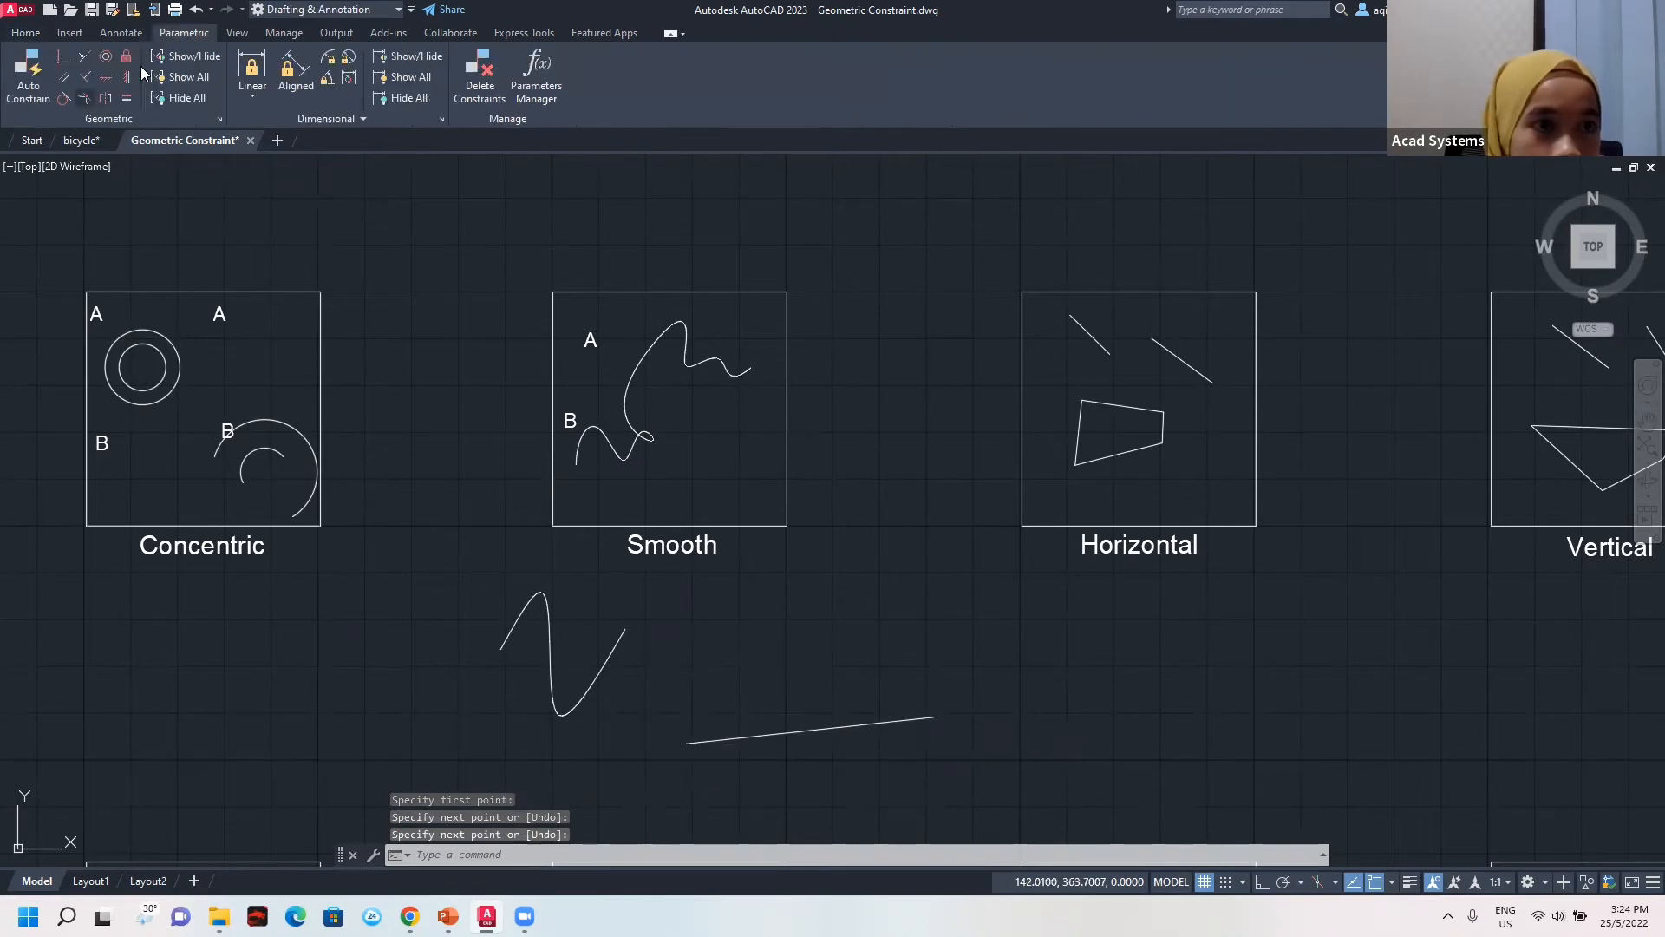
pyautogui.click(84, 98)
pyautogui.click(624, 638)
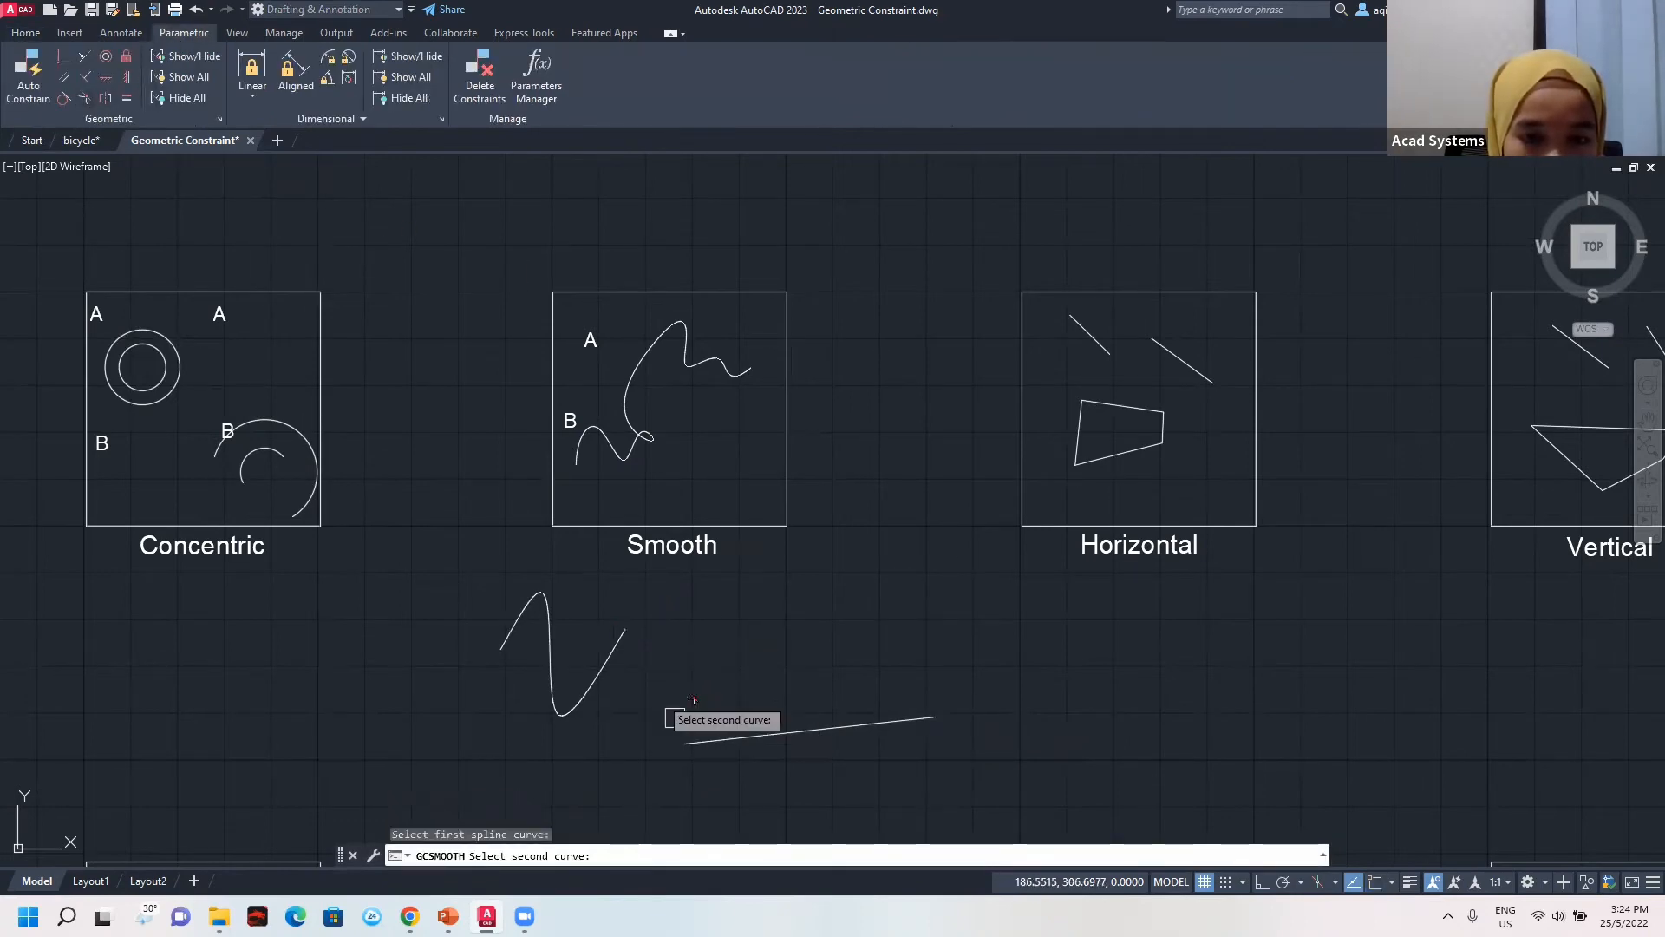
pyautogui.click(689, 743)
pyautogui.press('Return')
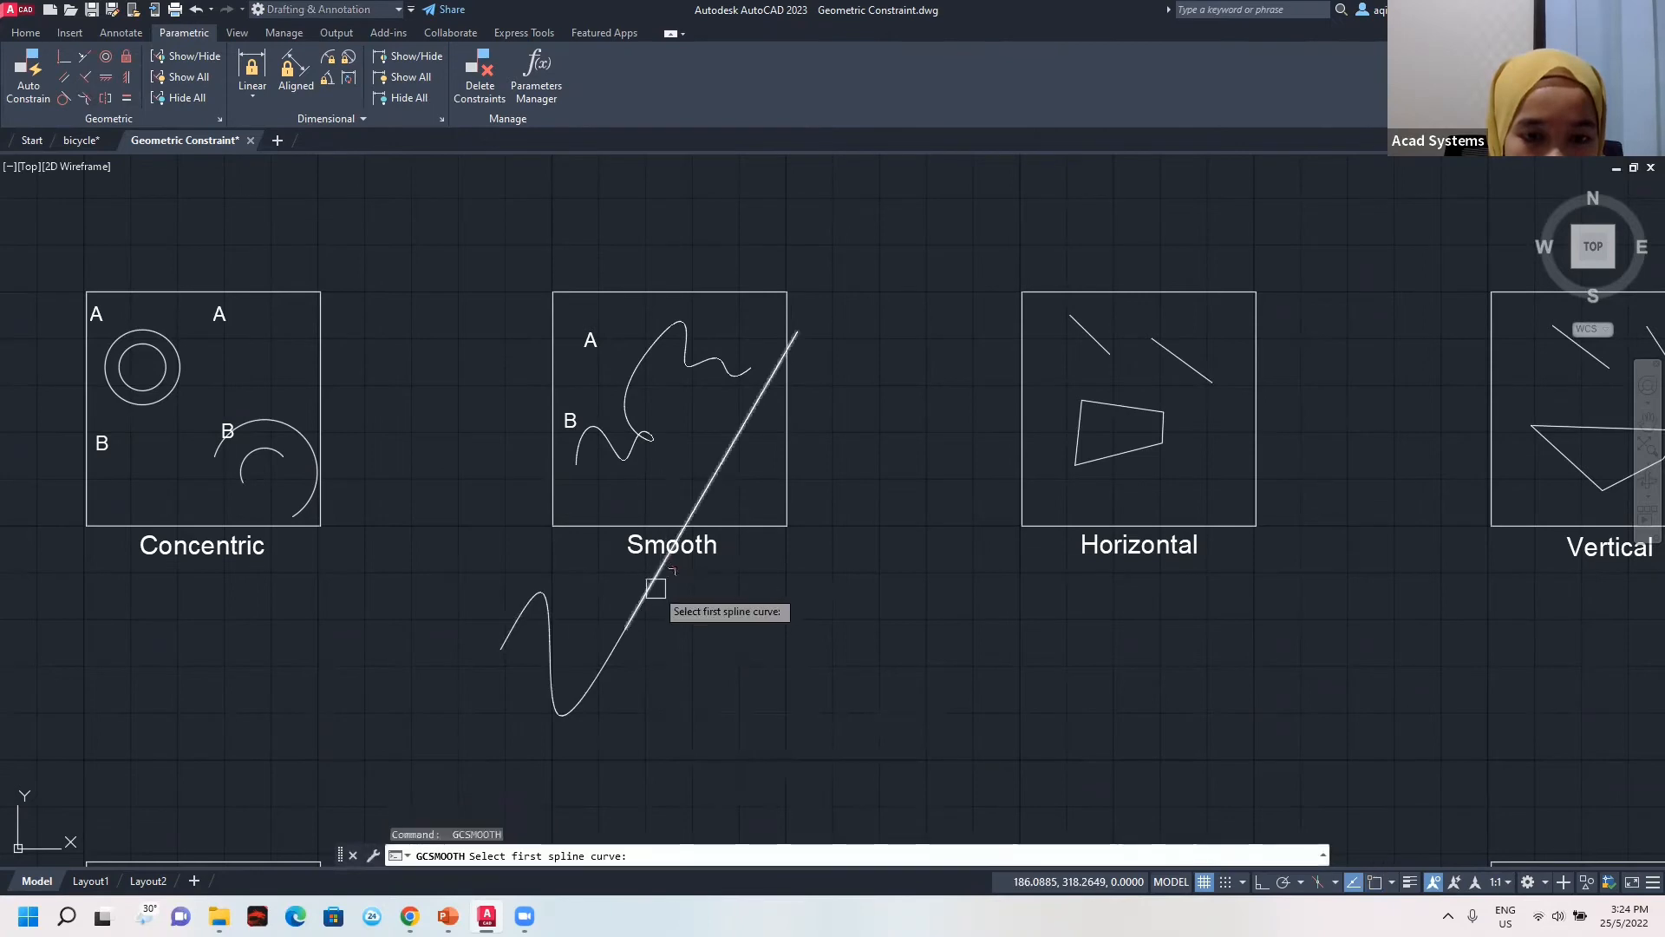
# Try stretching the line's lower endpoint to test its smooth connection to the spline, without placing it.
pyautogui.click(640, 612)
pyautogui.click(637, 607)
pyautogui.press('Escape')
pyautogui.click(630, 612)
pyautogui.click(624, 626)
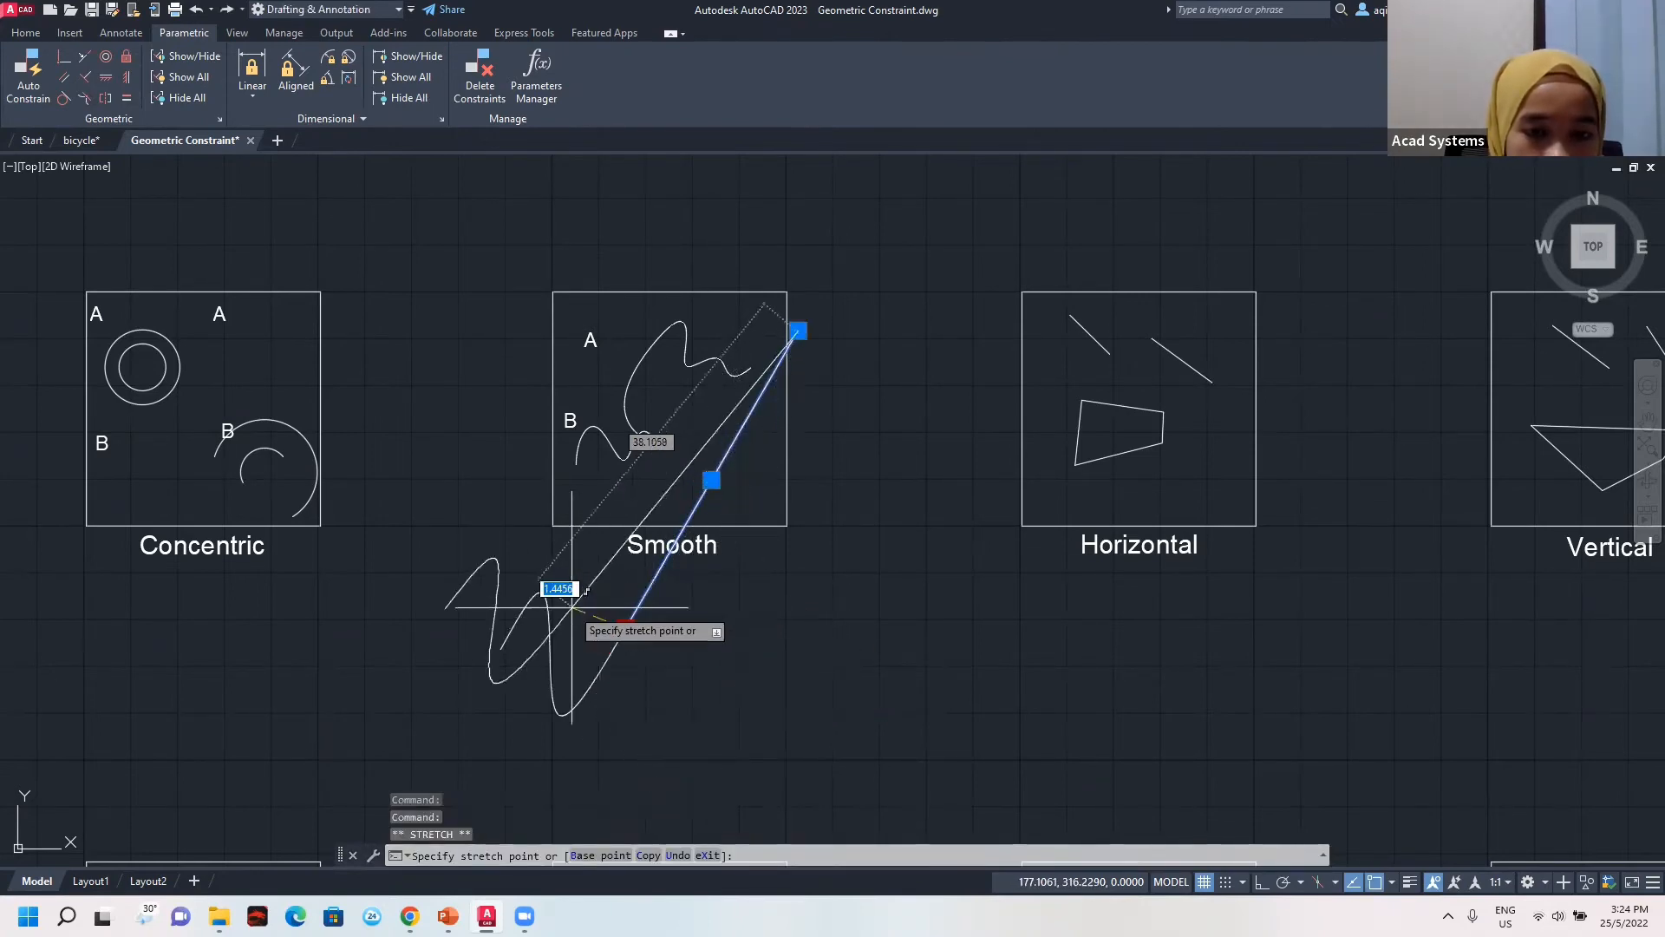
pyautogui.press('Escape')
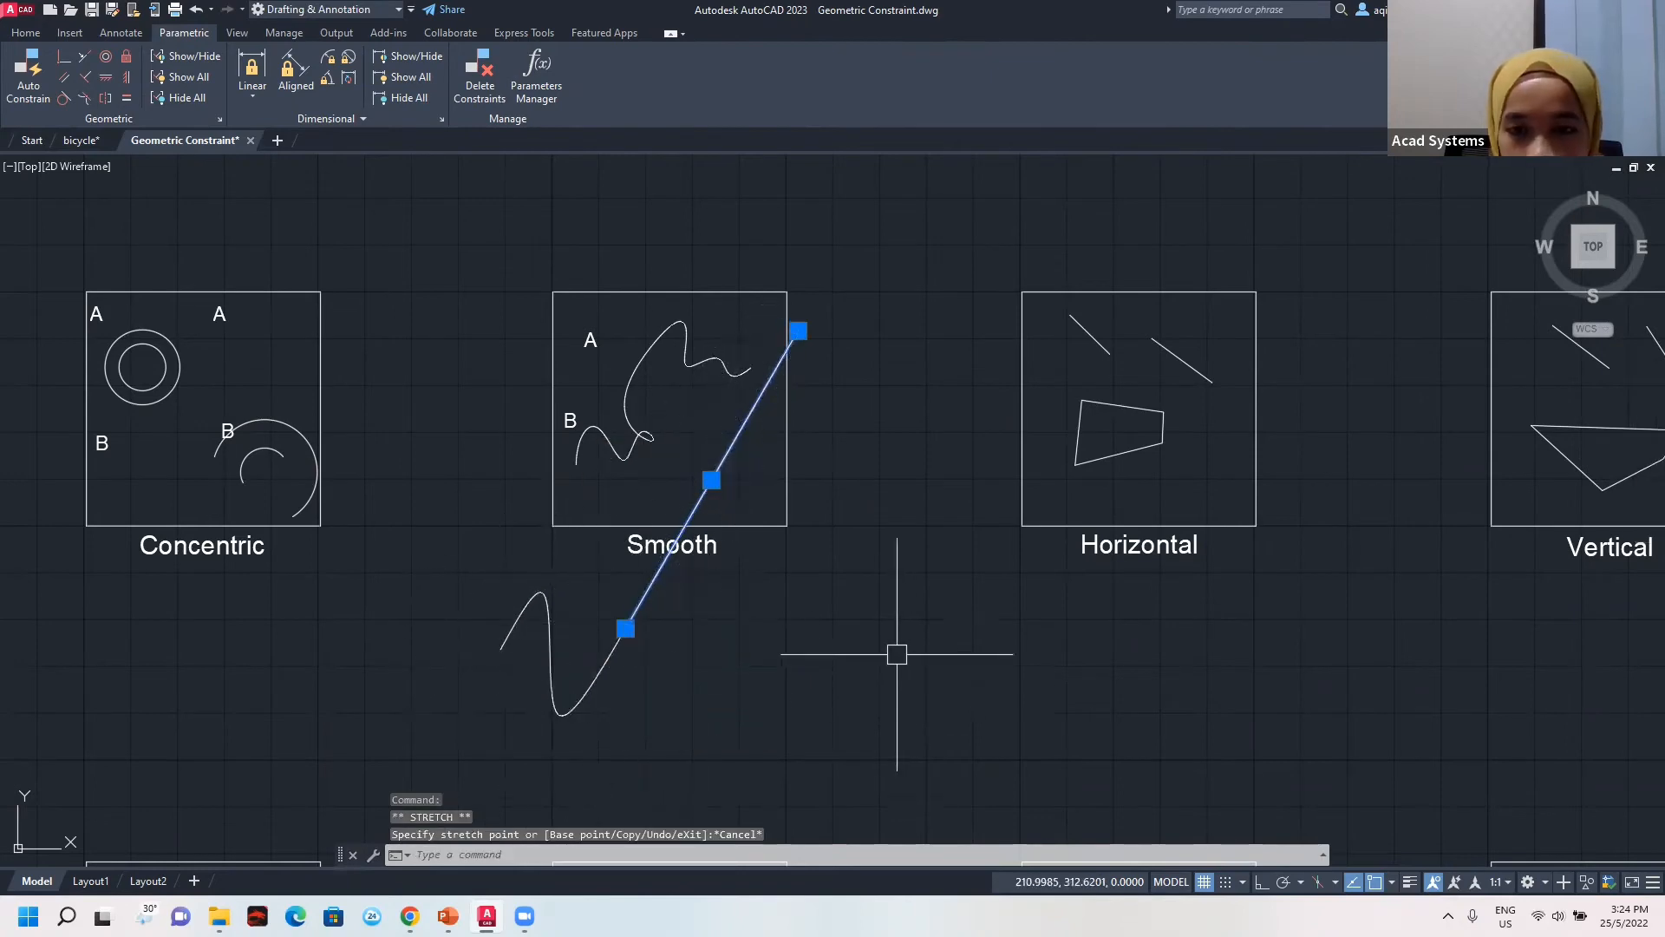
# Make both slanted lines and the quadrilateral's upper and lower edges horizontal in the Horizontal example.
pyautogui.scroll(-2, 862, 580)
pyautogui.moveTo(870, 569); pyautogui.dragTo(654, 561, button='middle')
pyautogui.scroll(2, 746, 549)
pyautogui.scroll(2, 736, 587)
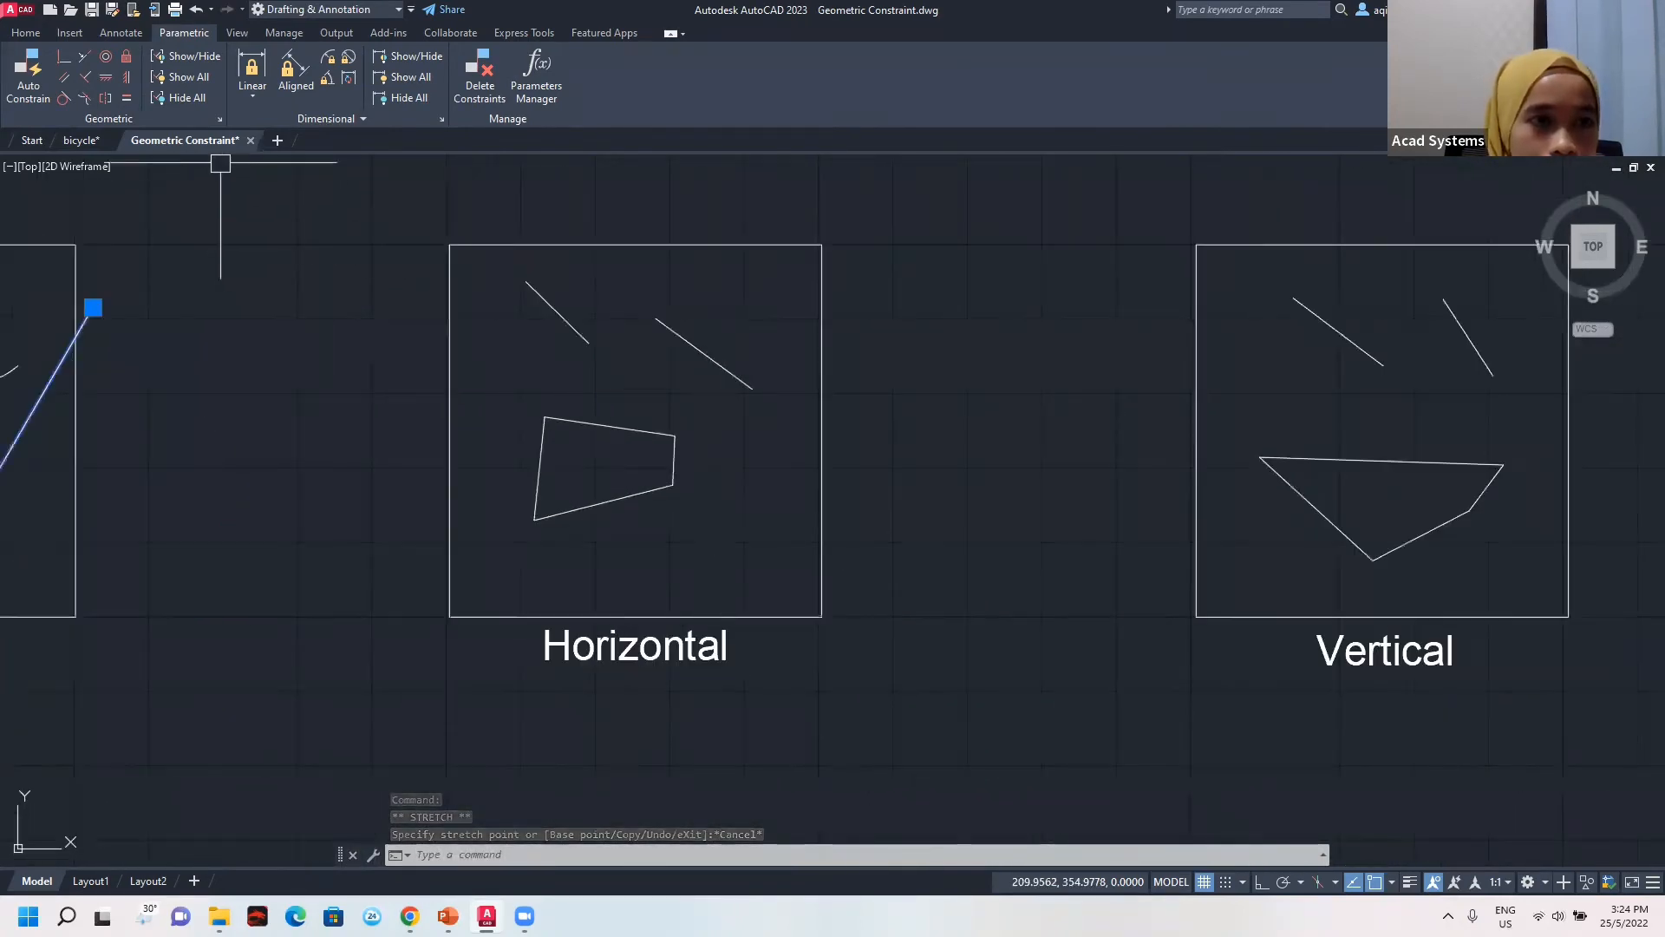
pyautogui.click(96, 67)
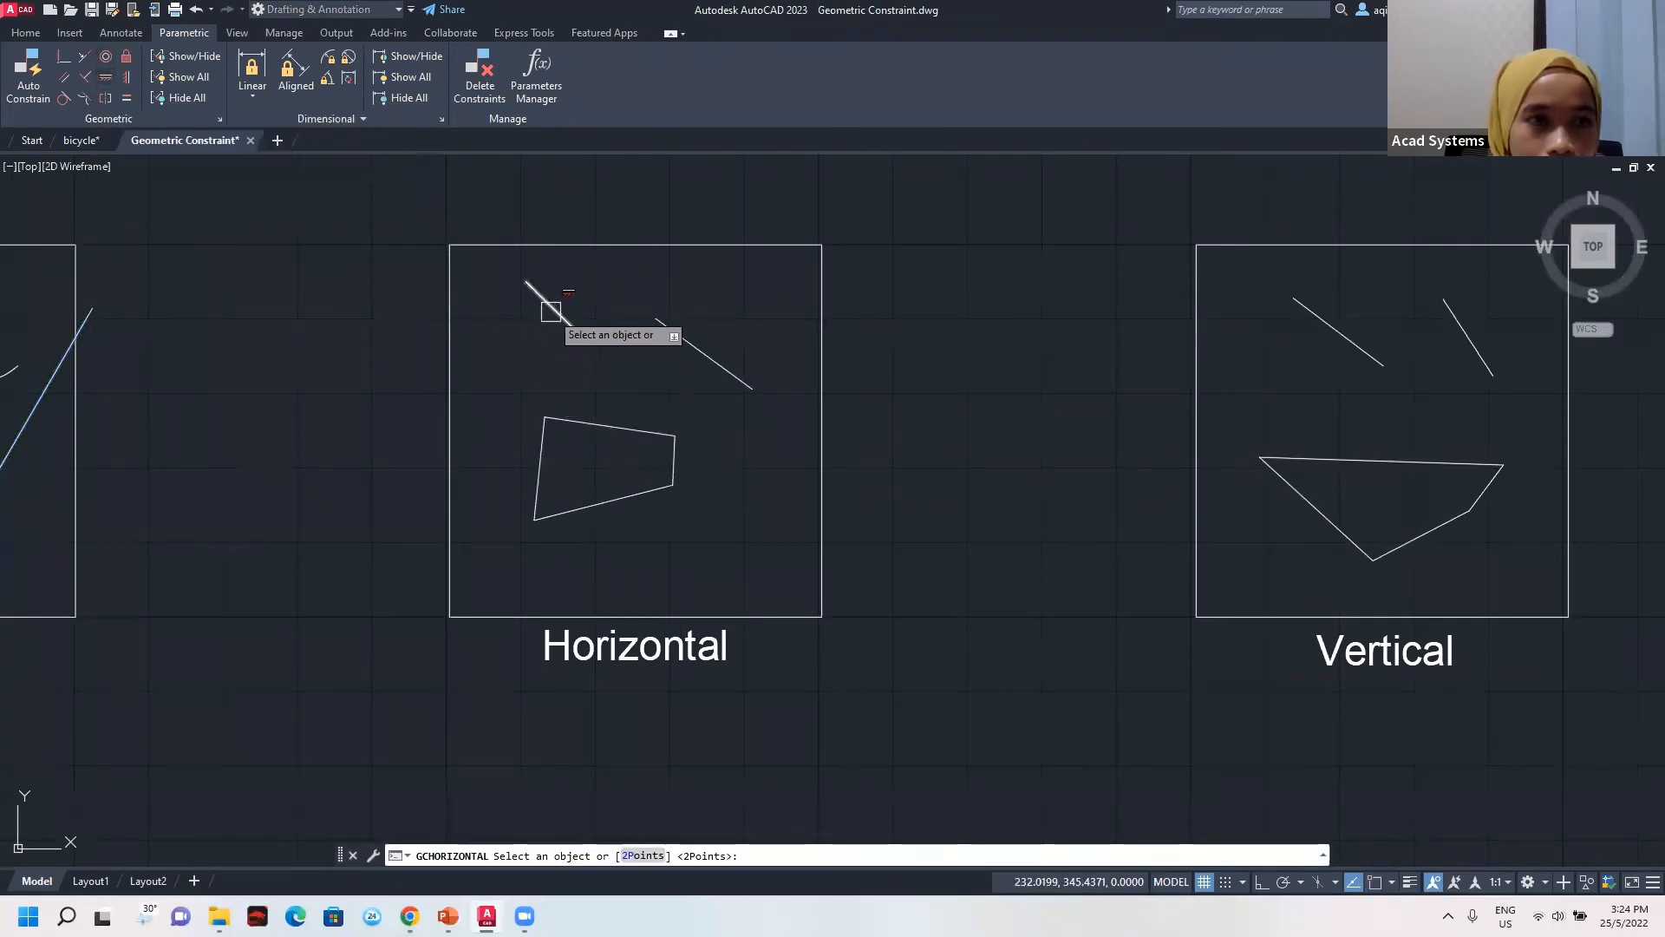
pyautogui.click(551, 310)
pyautogui.press('Return')
pyautogui.click(696, 347)
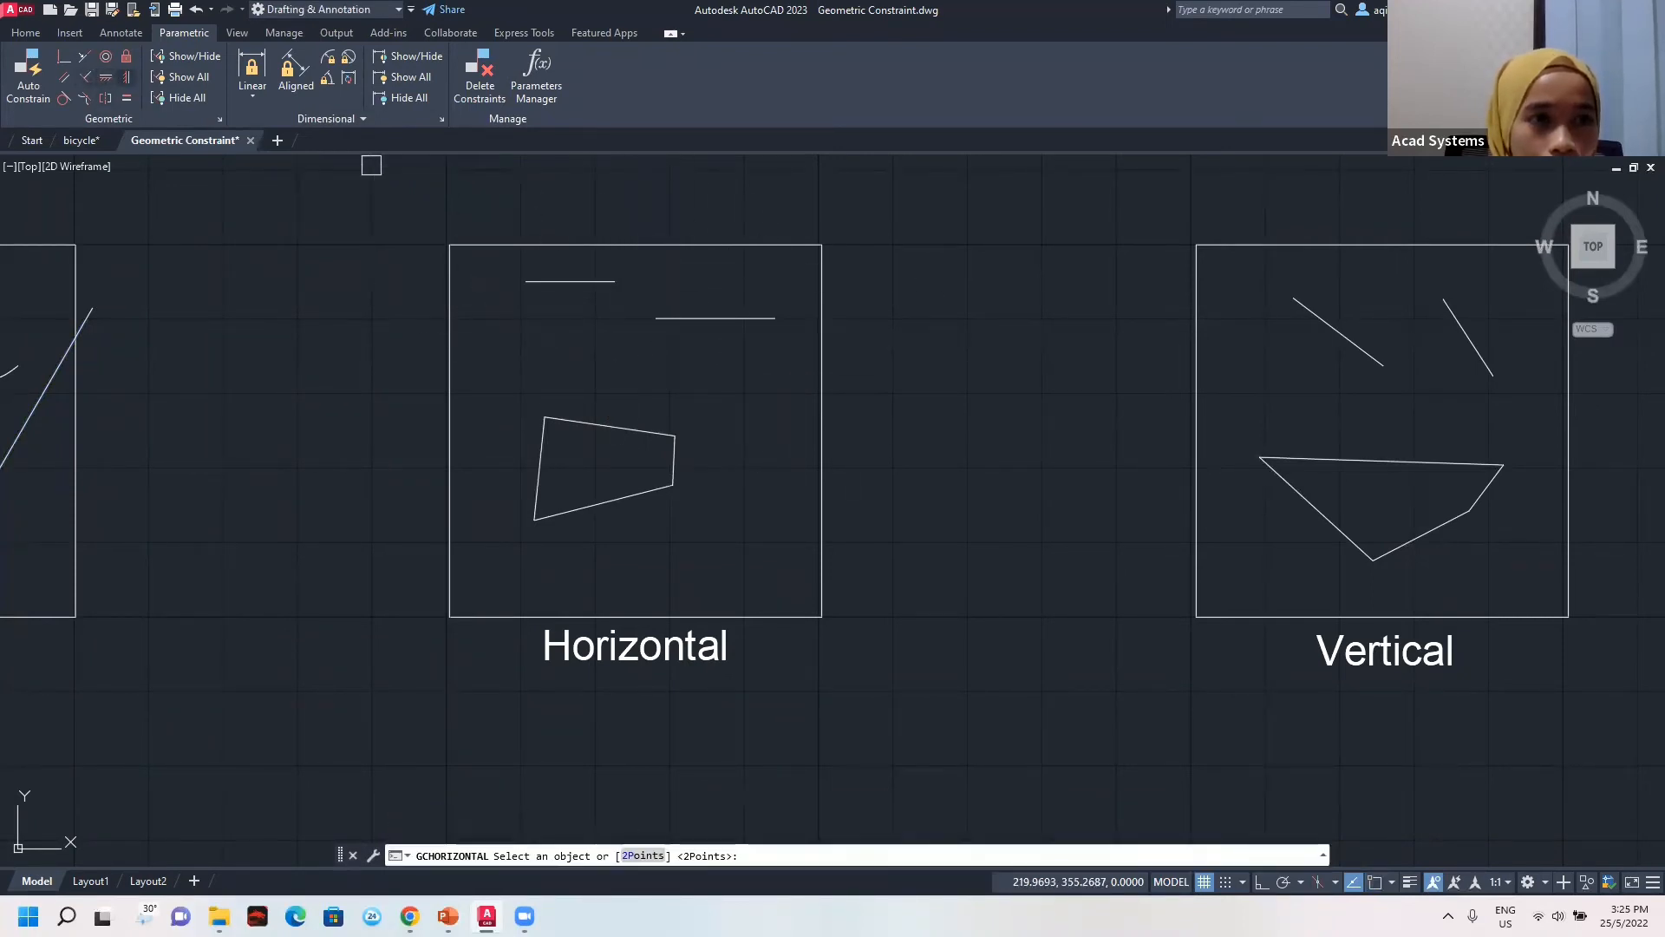
pyautogui.click(654, 432)
pyautogui.click(626, 496)
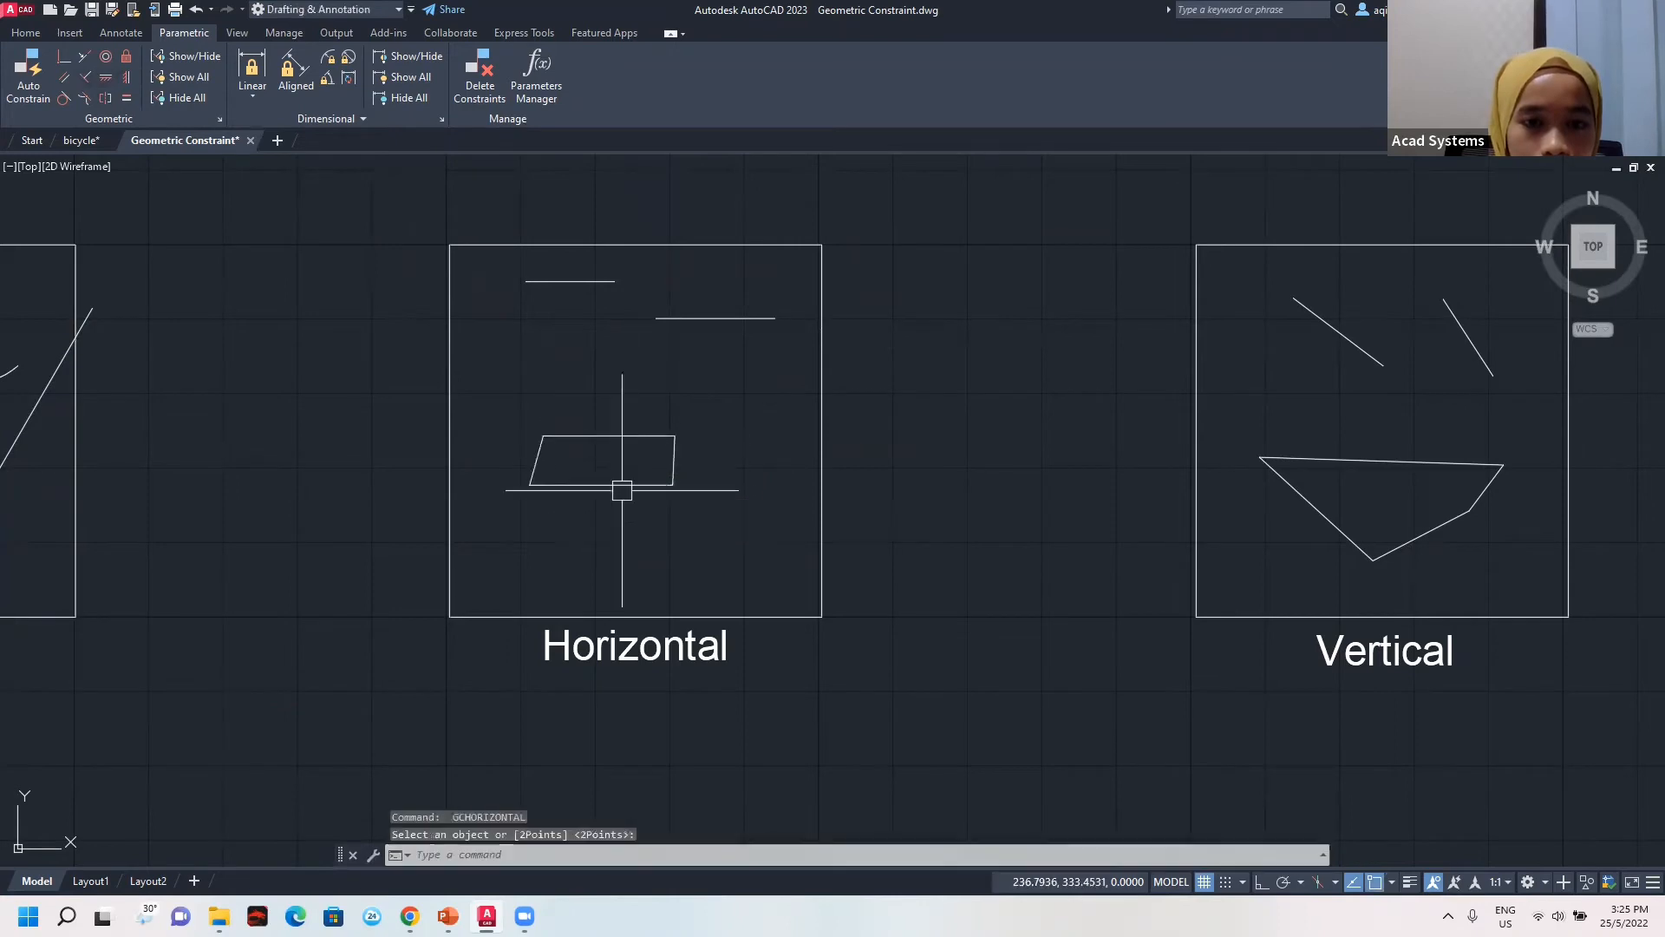
# Make both slanted lines and the quadrilateral's short right and long left edges vertical in the Vertical example.
pyautogui.moveTo(880, 419); pyautogui.dragTo(558, 431, button='middle')
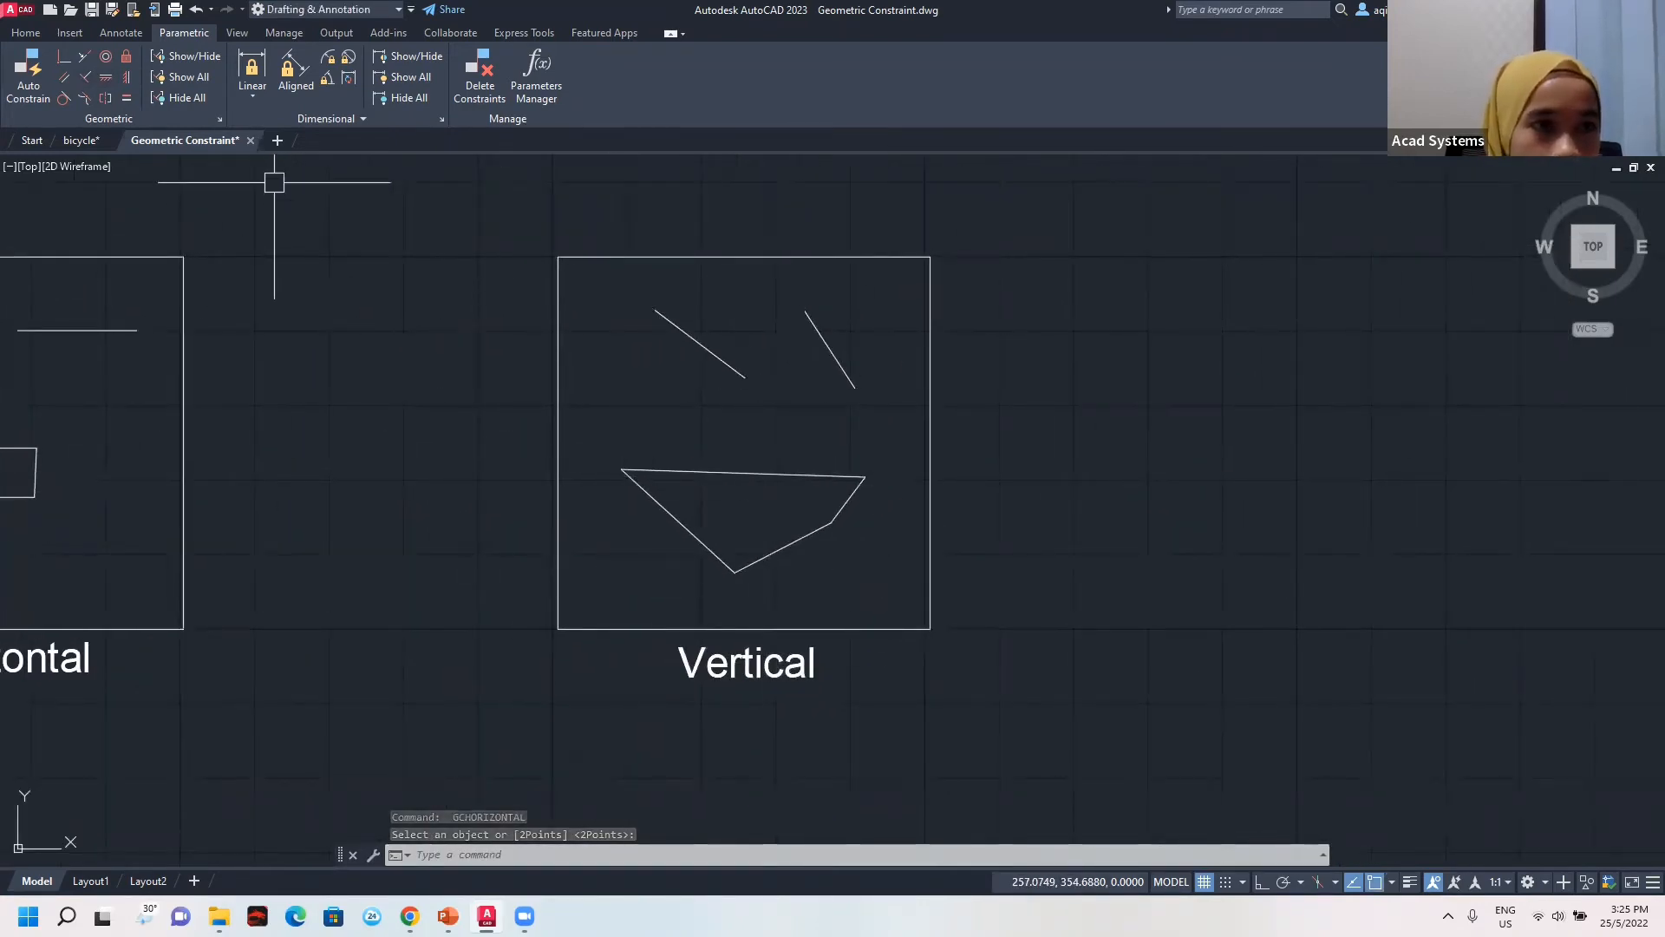
pyautogui.click(129, 70)
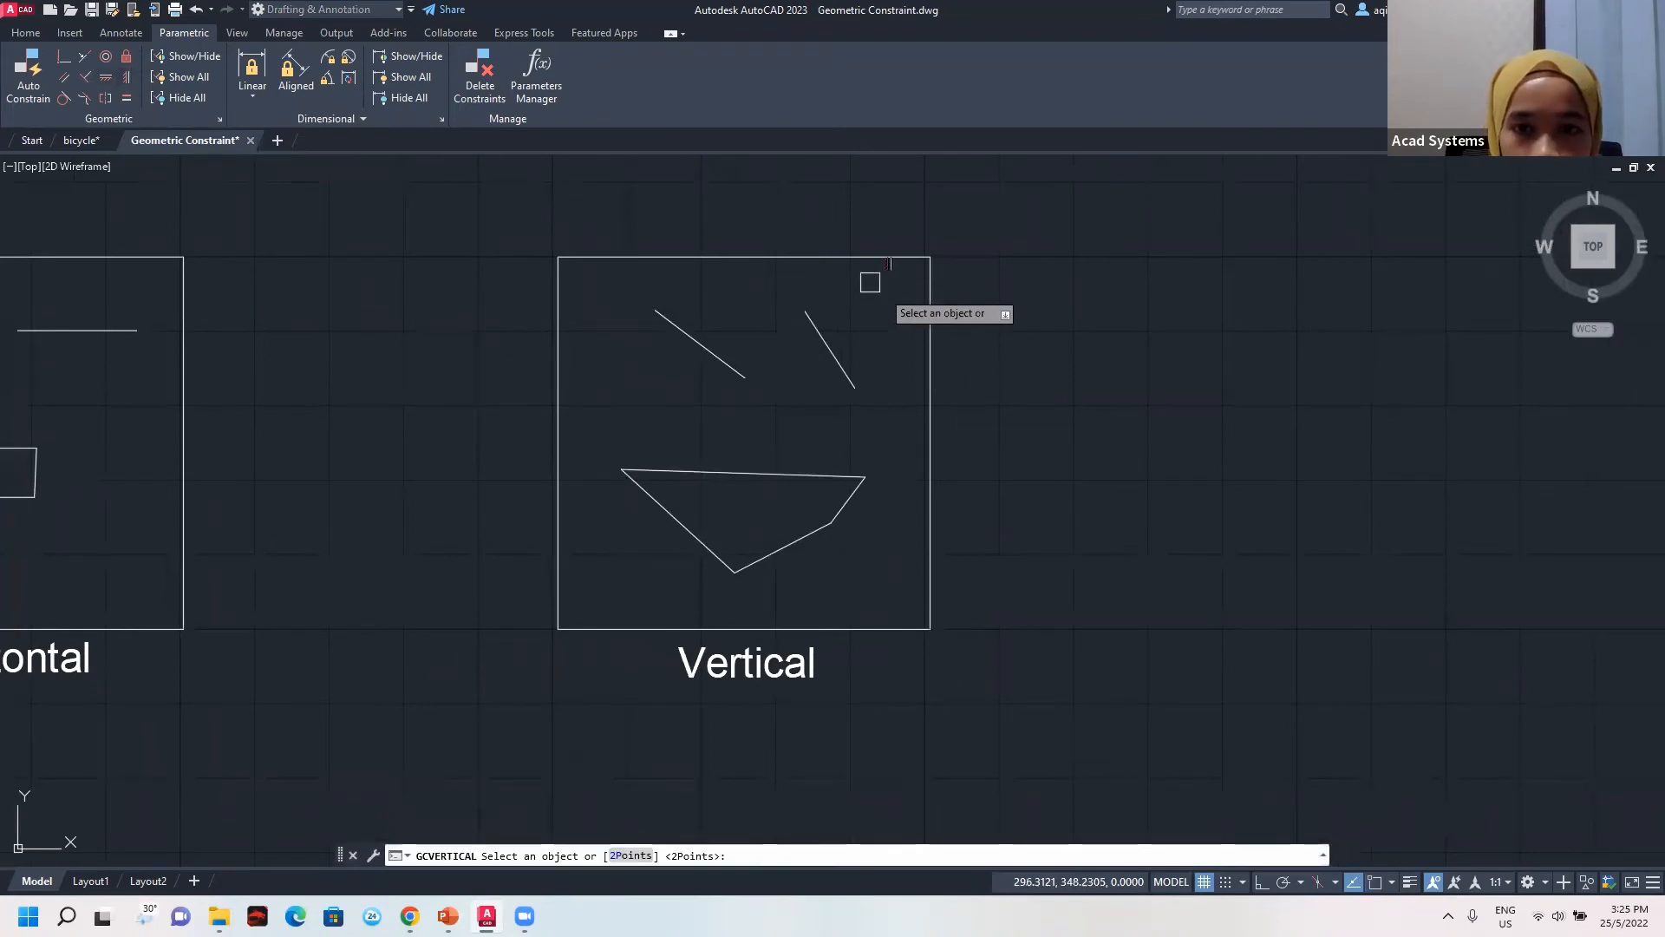
pyautogui.click(842, 364)
pyautogui.press('Return')
pyautogui.click(725, 362)
pyautogui.press('Return')
pyautogui.click(845, 503)
pyautogui.press('Return')
pyautogui.click(669, 511)
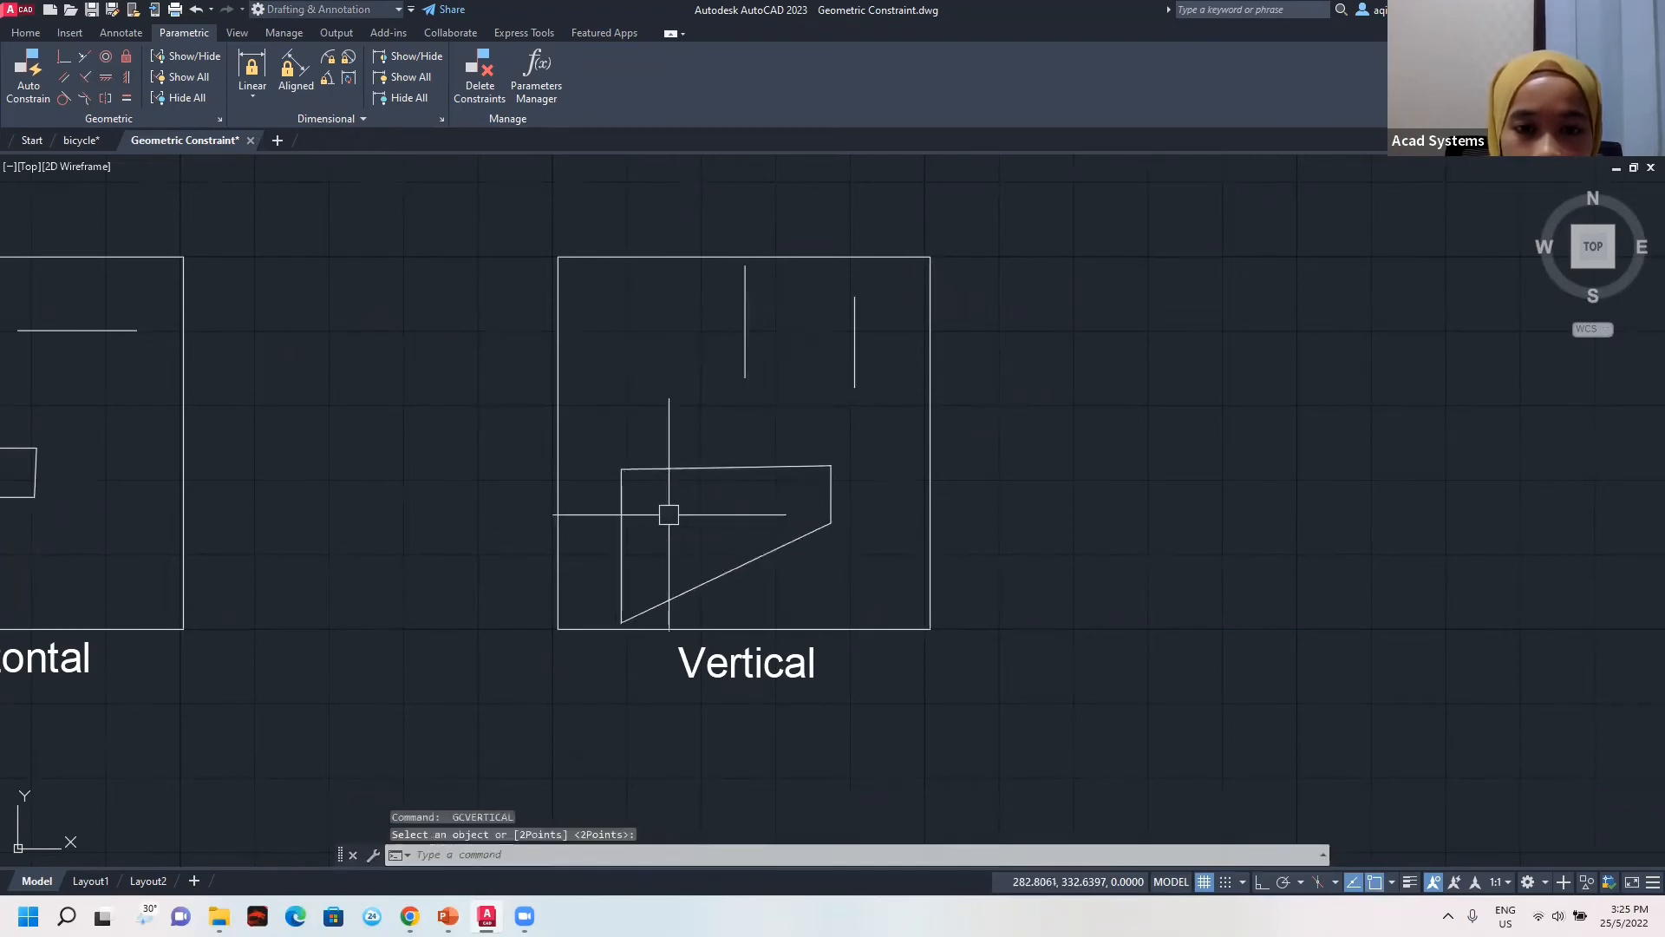
# Make line B parallel to line A in the Parallel example.
pyautogui.scroll(-2, 790, 464)
pyautogui.moveTo(725, 550); pyautogui.dragTo(1257, 357, button='middle')
pyautogui.scroll(-2, 645, 552)
pyautogui.moveTo(511, 540); pyautogui.dragTo(1012, 305, button='middle')
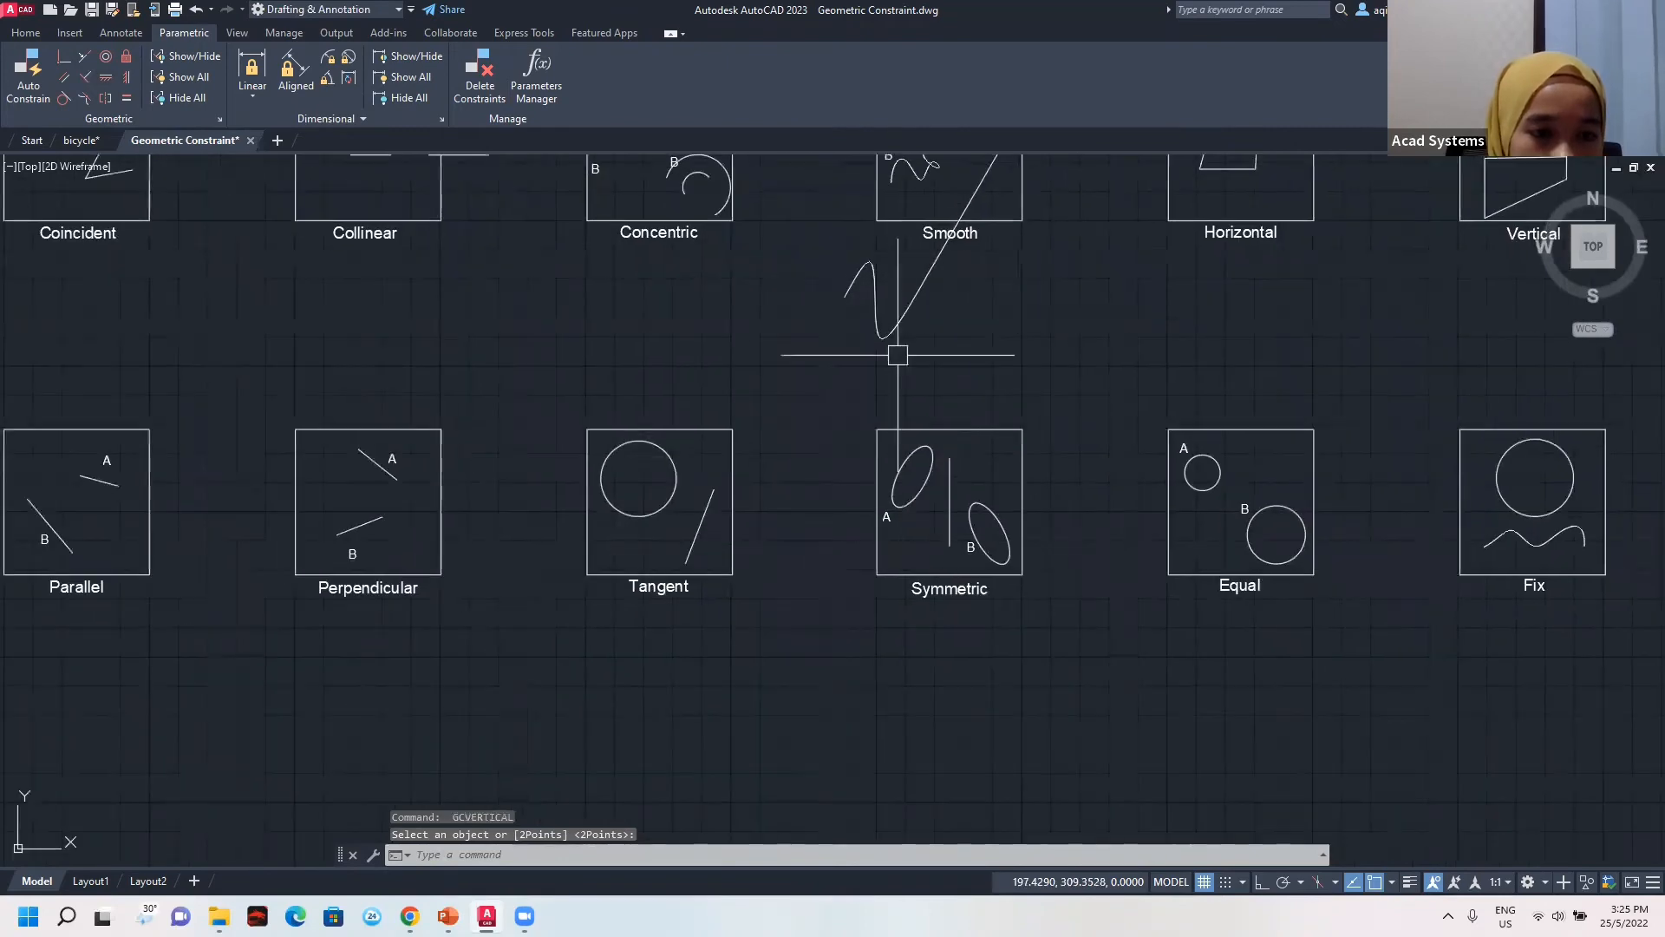
pyautogui.moveTo(477, 412); pyautogui.dragTo(829, 453, button='middle')
pyautogui.scroll(2, 578, 469)
pyautogui.moveTo(568, 467); pyautogui.dragTo(757, 388, button='middle')
pyautogui.scroll(2, 646, 439)
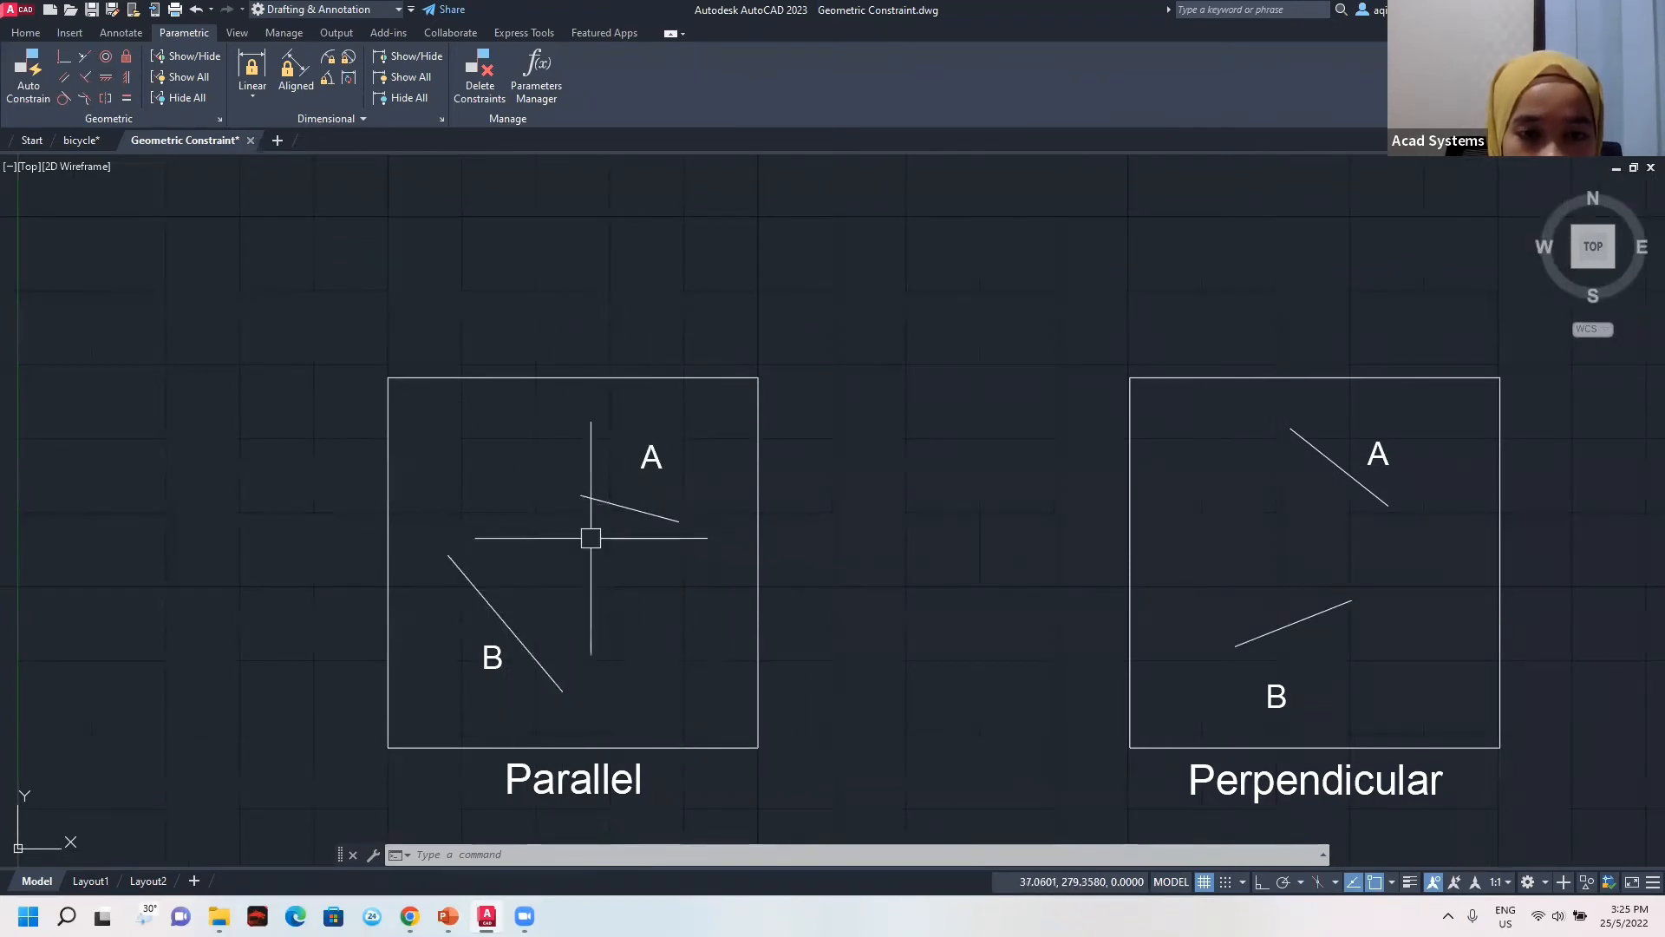
pyautogui.click(64, 77)
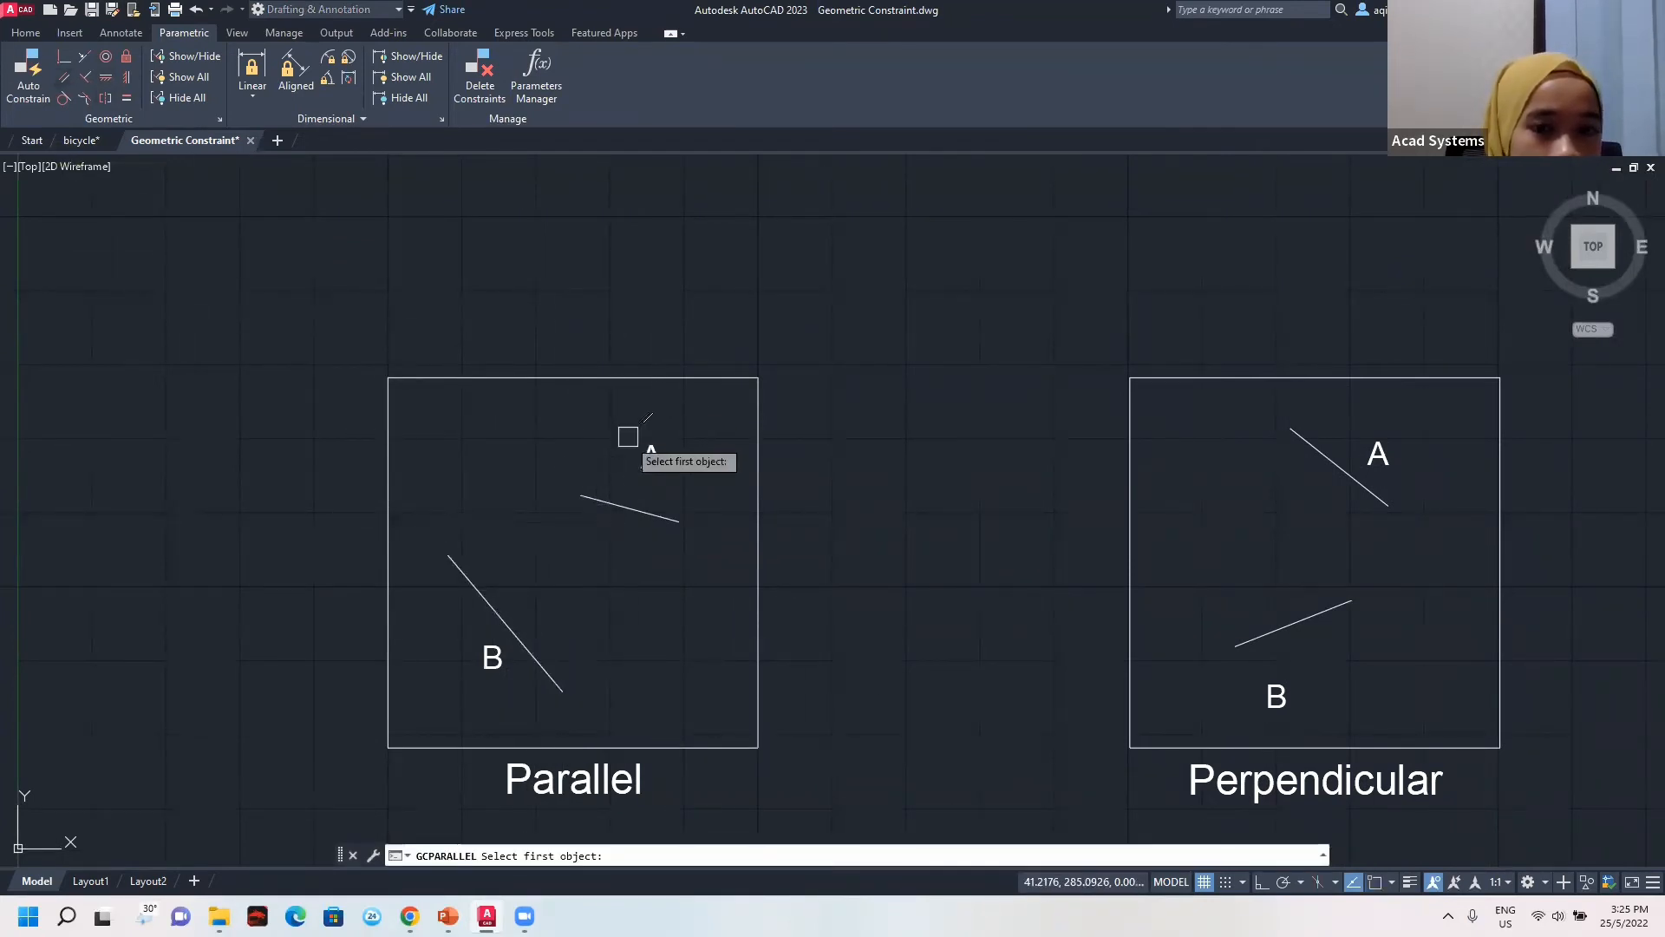
pyautogui.click(626, 507)
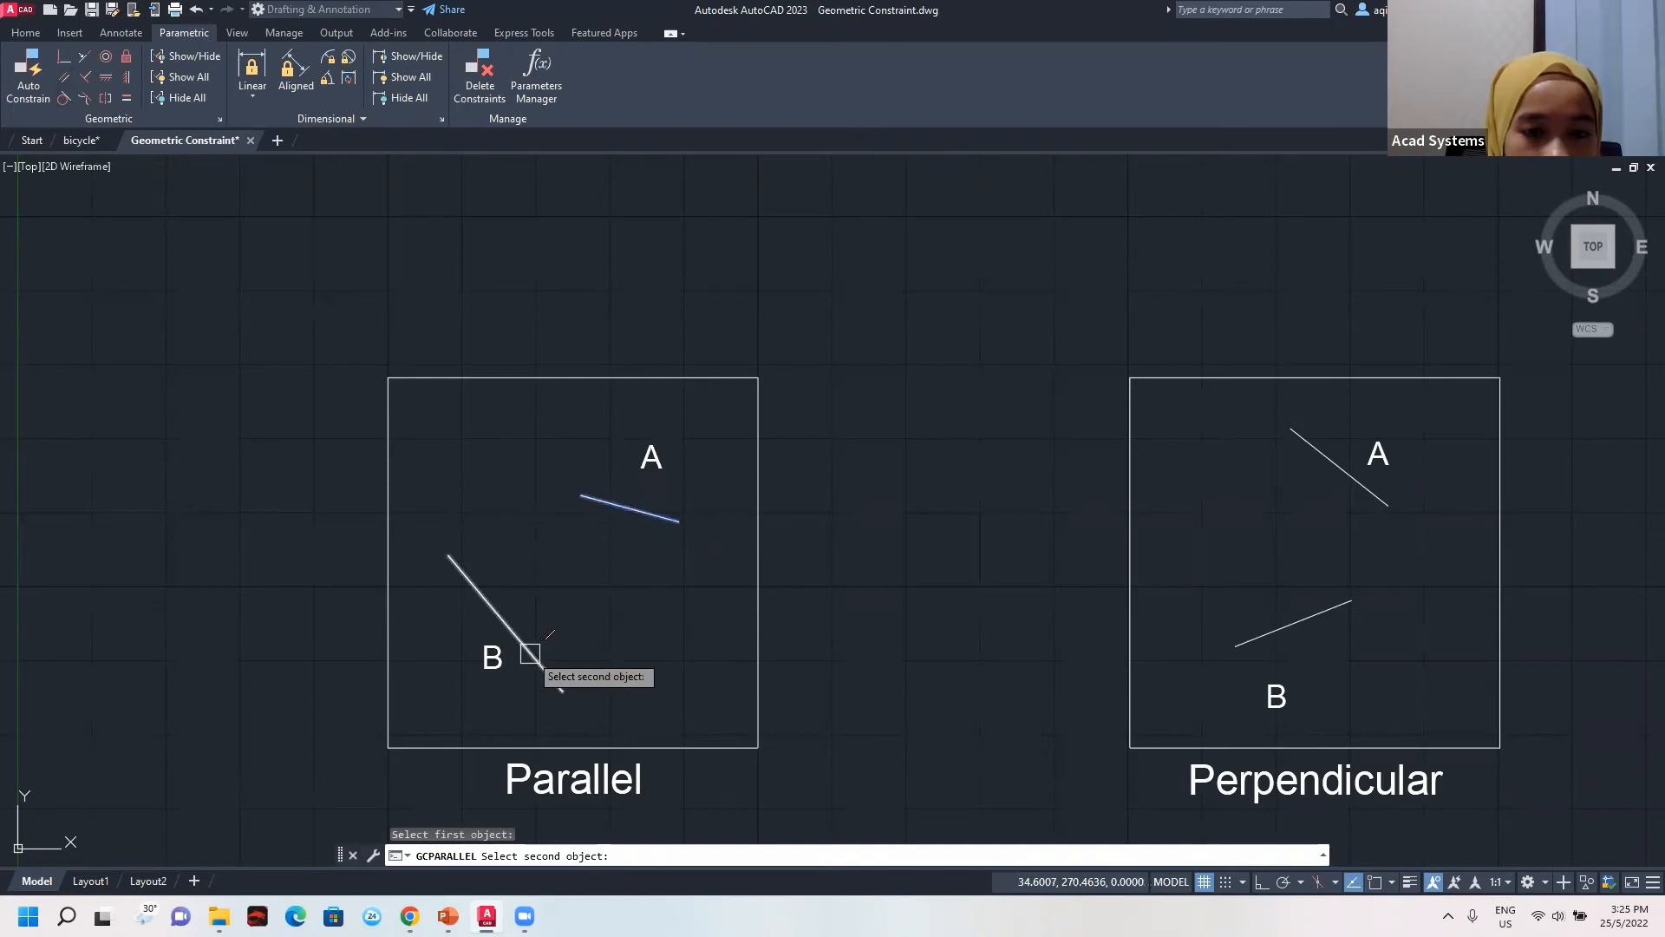
pyautogui.click(529, 653)
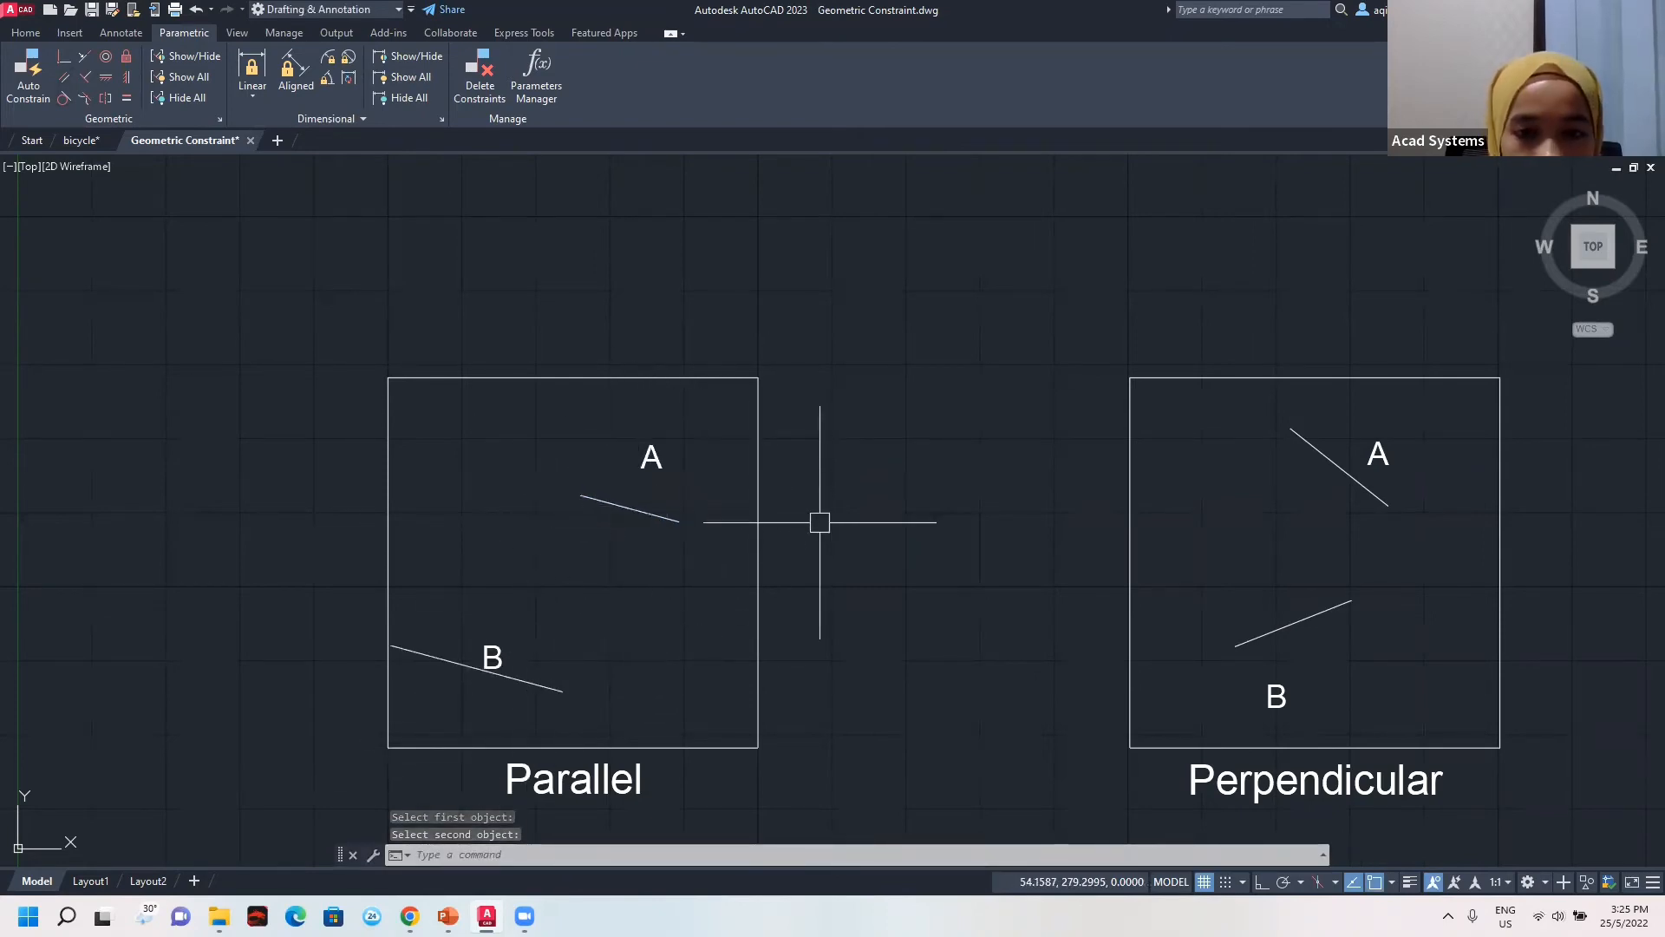
# Make line B perpendicular to line A in the Perpendicular example.
pyautogui.scroll(-2, 820, 522)
pyautogui.moveTo(893, 528); pyautogui.dragTo(512, 499, button='middle')
pyautogui.scroll(2, 746, 495)
pyautogui.moveTo(751, 503); pyautogui.dragTo(713, 531, button='middle')
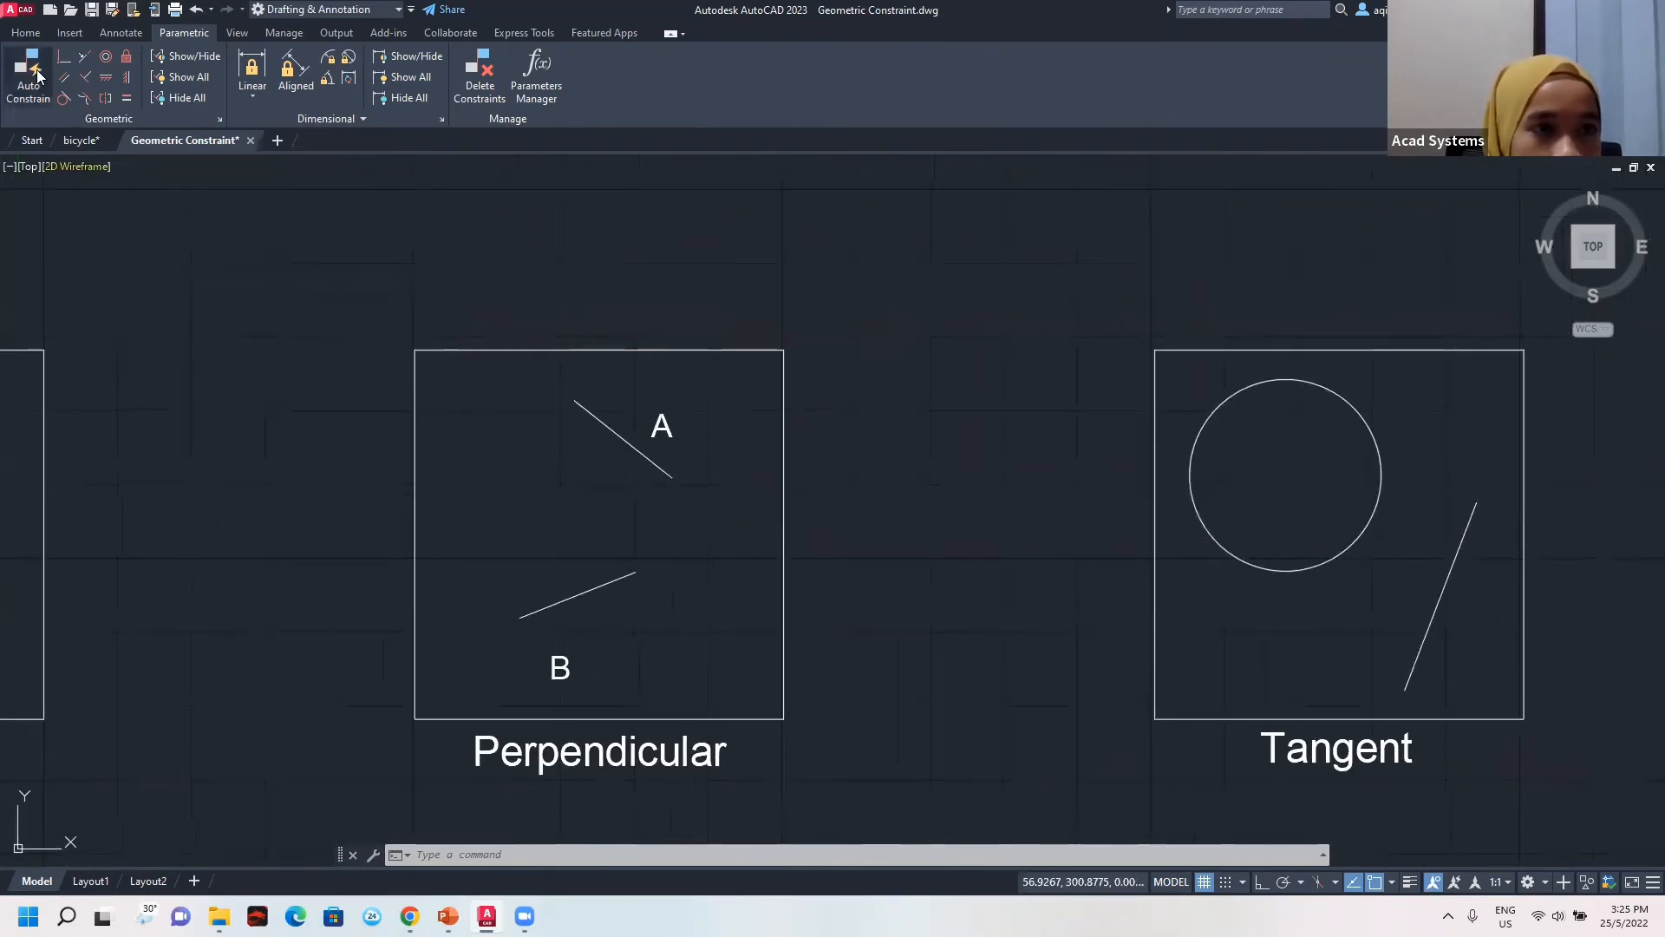
pyautogui.click(85, 76)
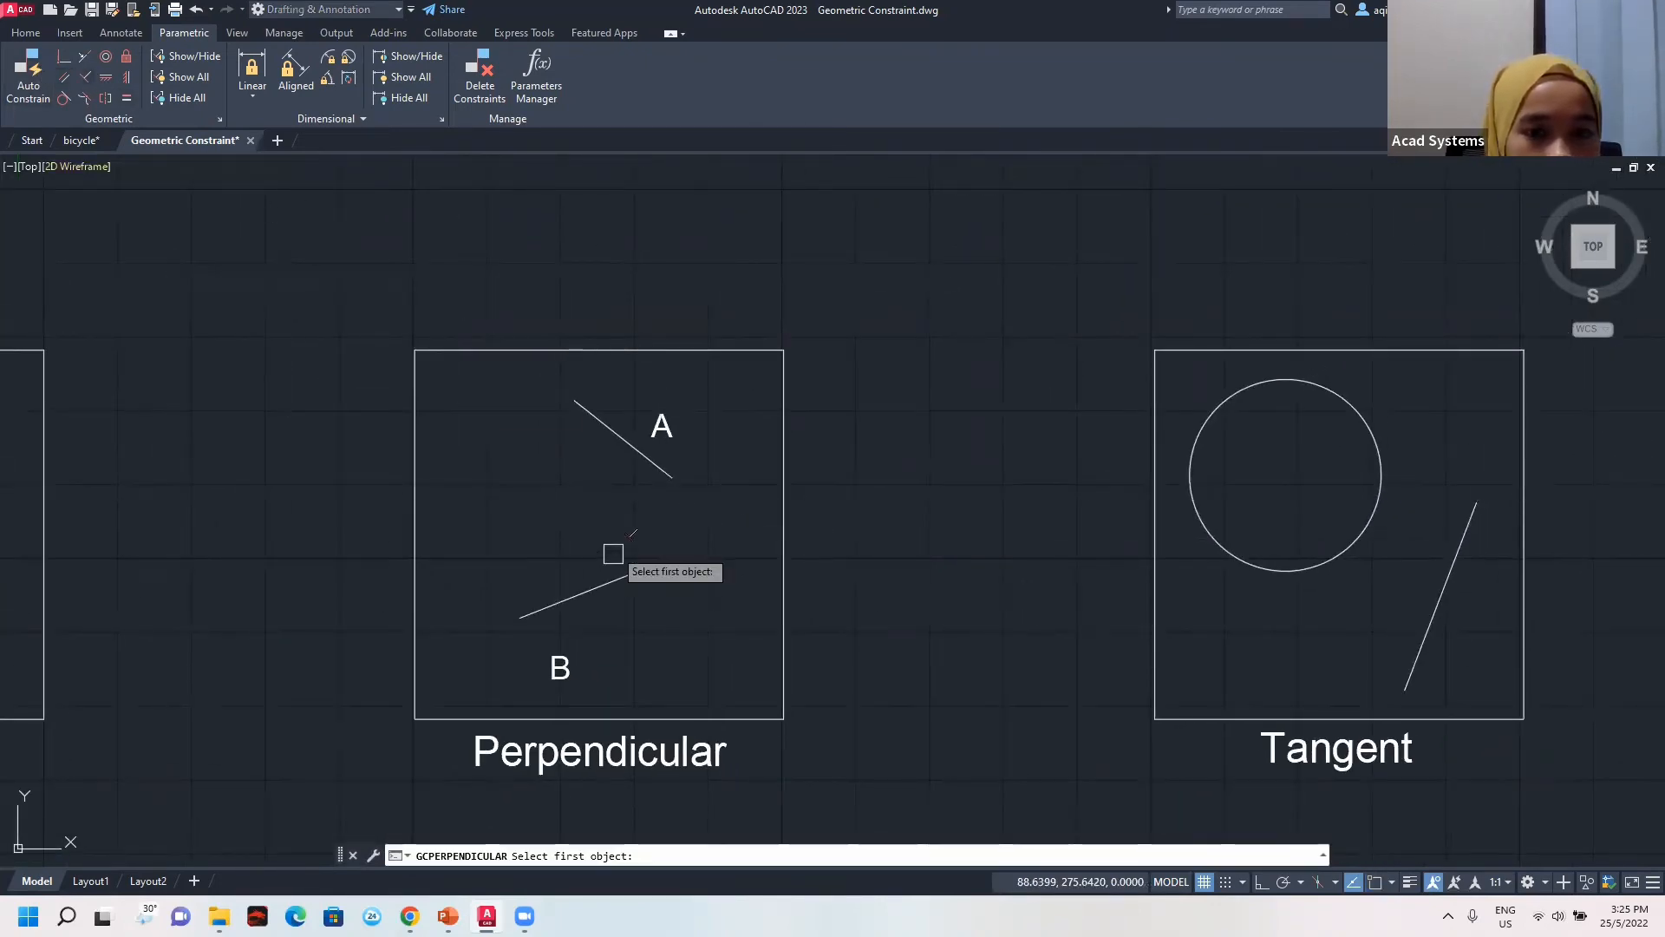
pyautogui.click(642, 453)
pyautogui.click(597, 578)
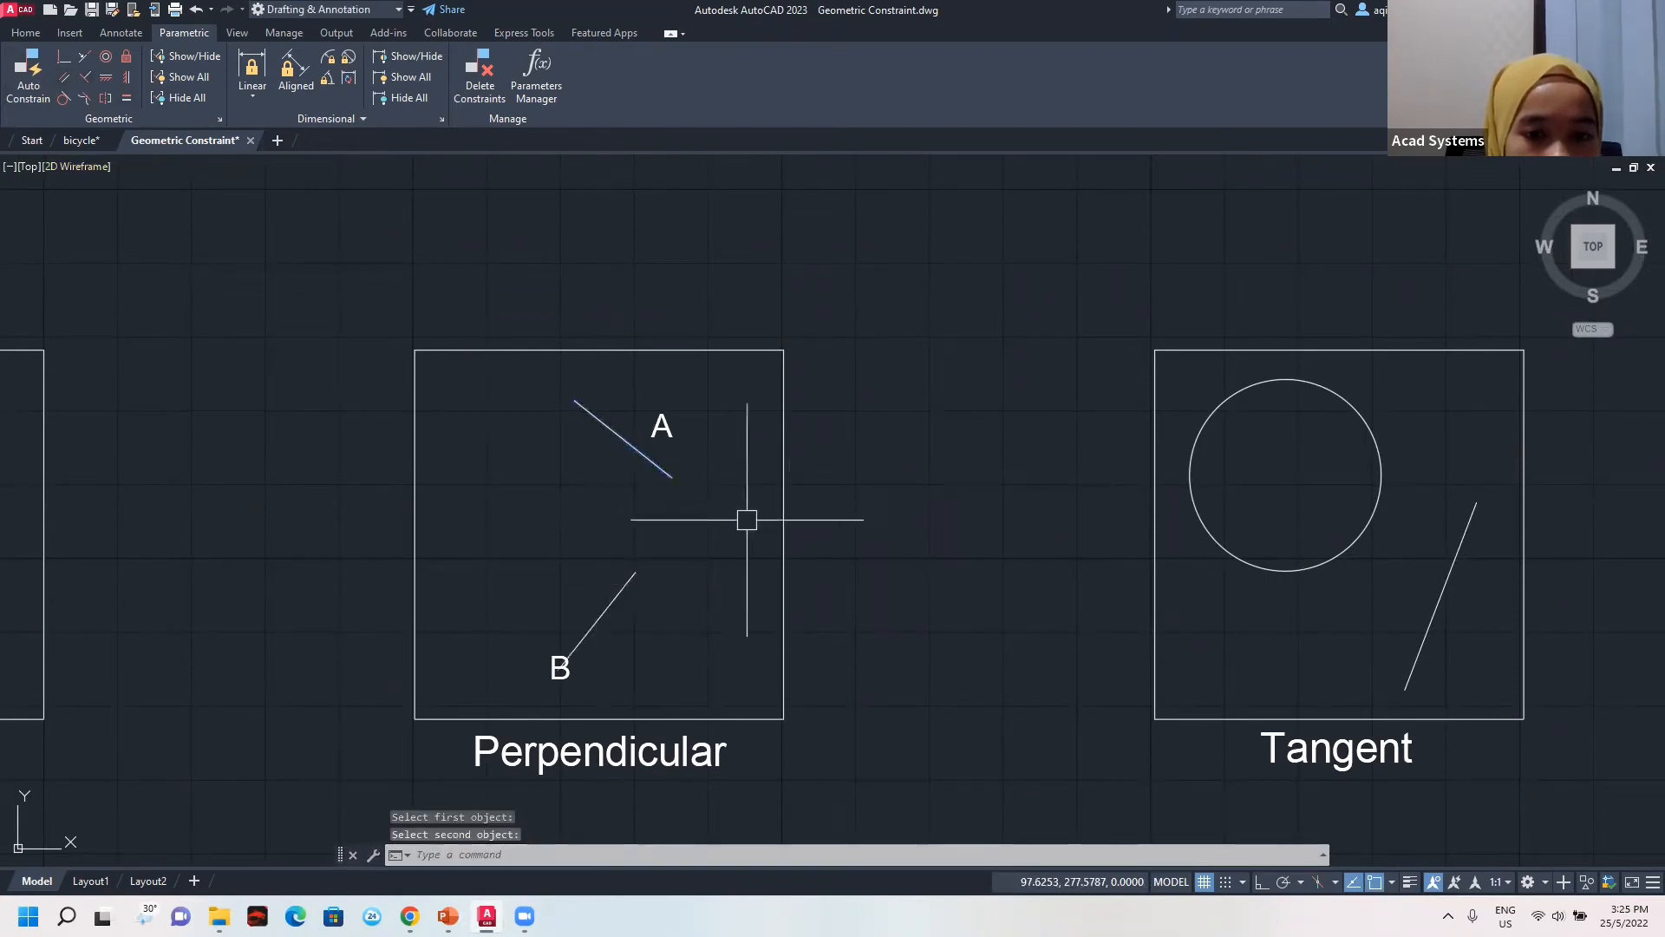
# Move line B closer to line A by its midpoint to test the perpendicular constraint.
pyautogui.click(615, 615)
pyautogui.click(597, 619)
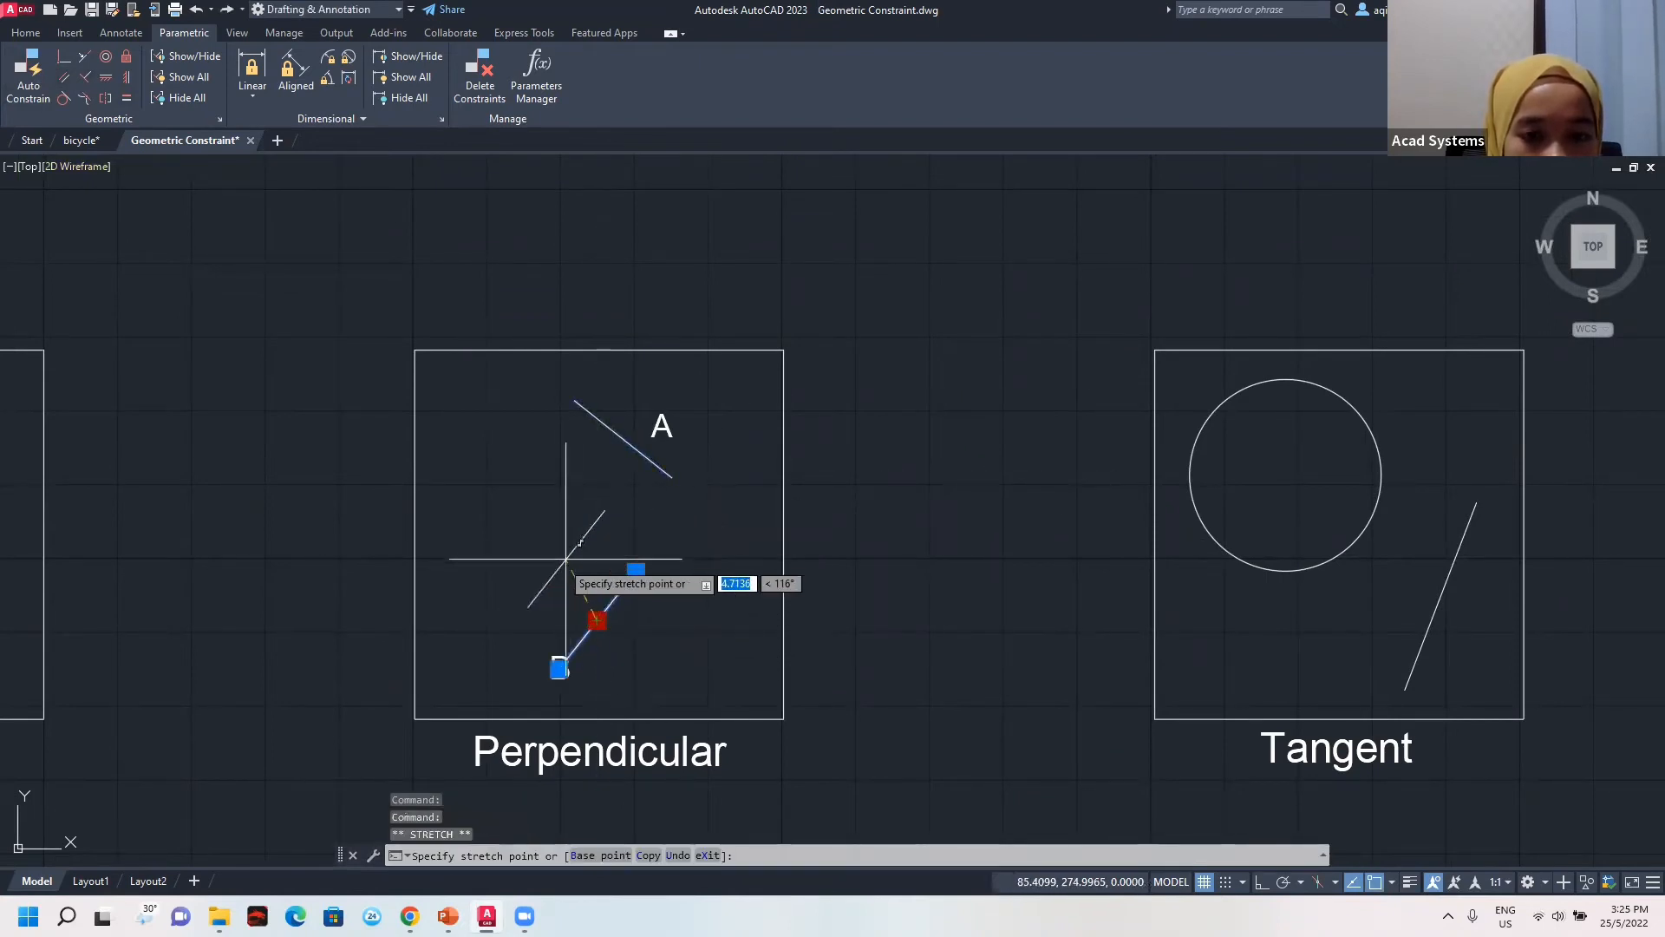
pyautogui.click(623, 501)
pyautogui.click(624, 502)
pyautogui.click(645, 567)
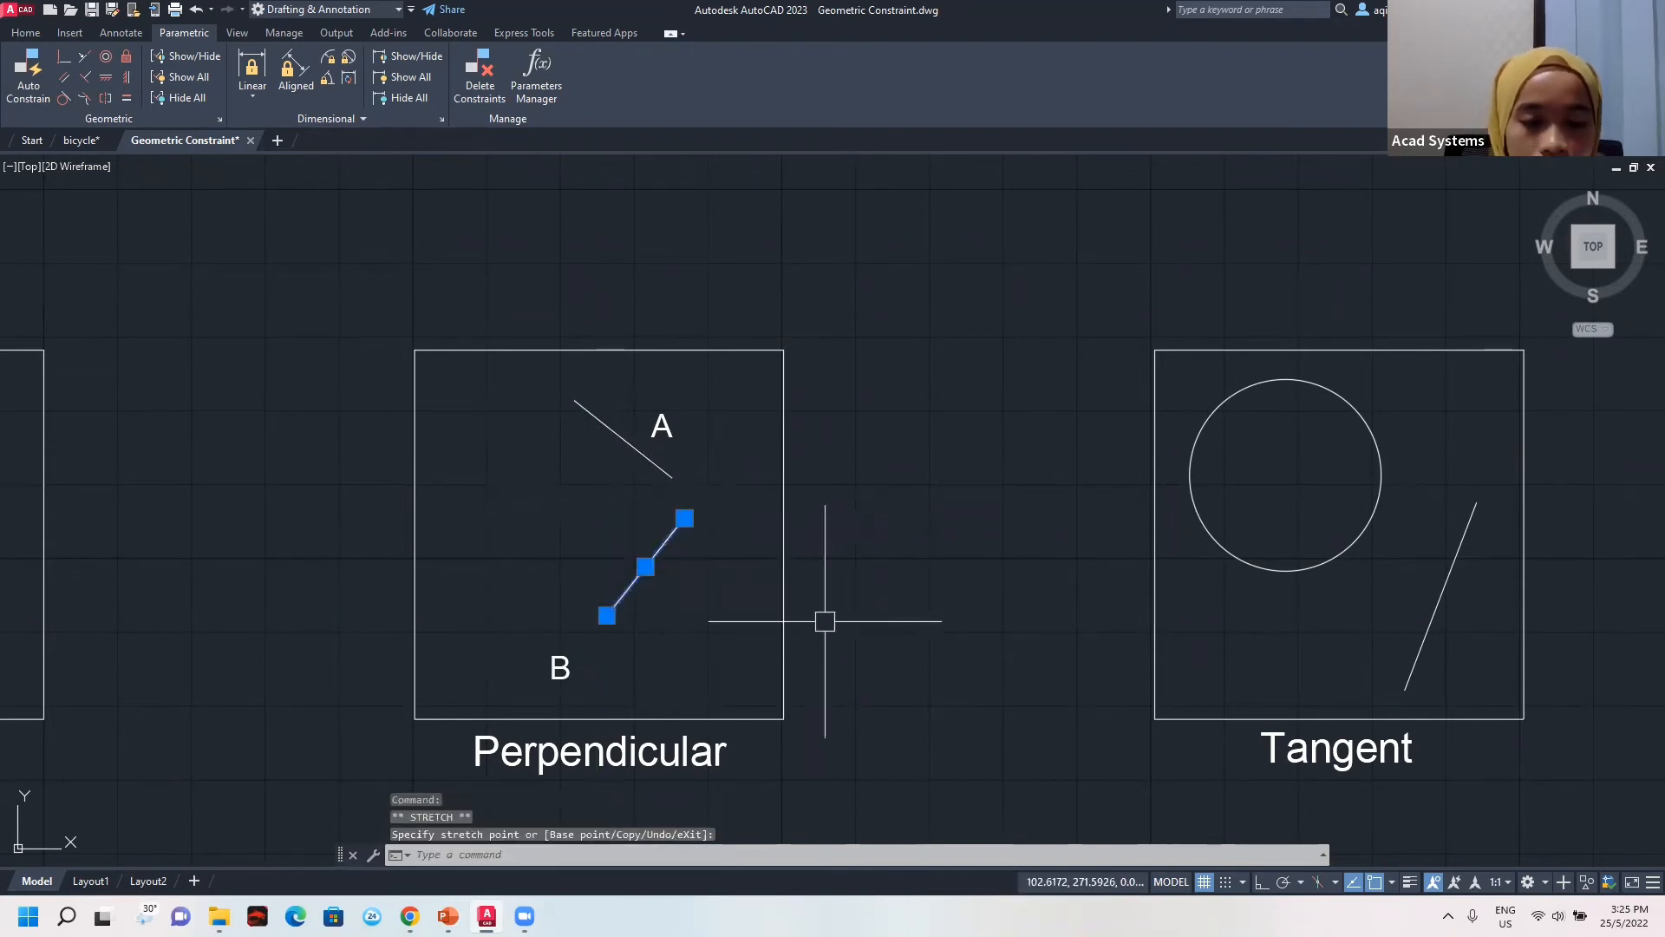
pyautogui.press('Escape')
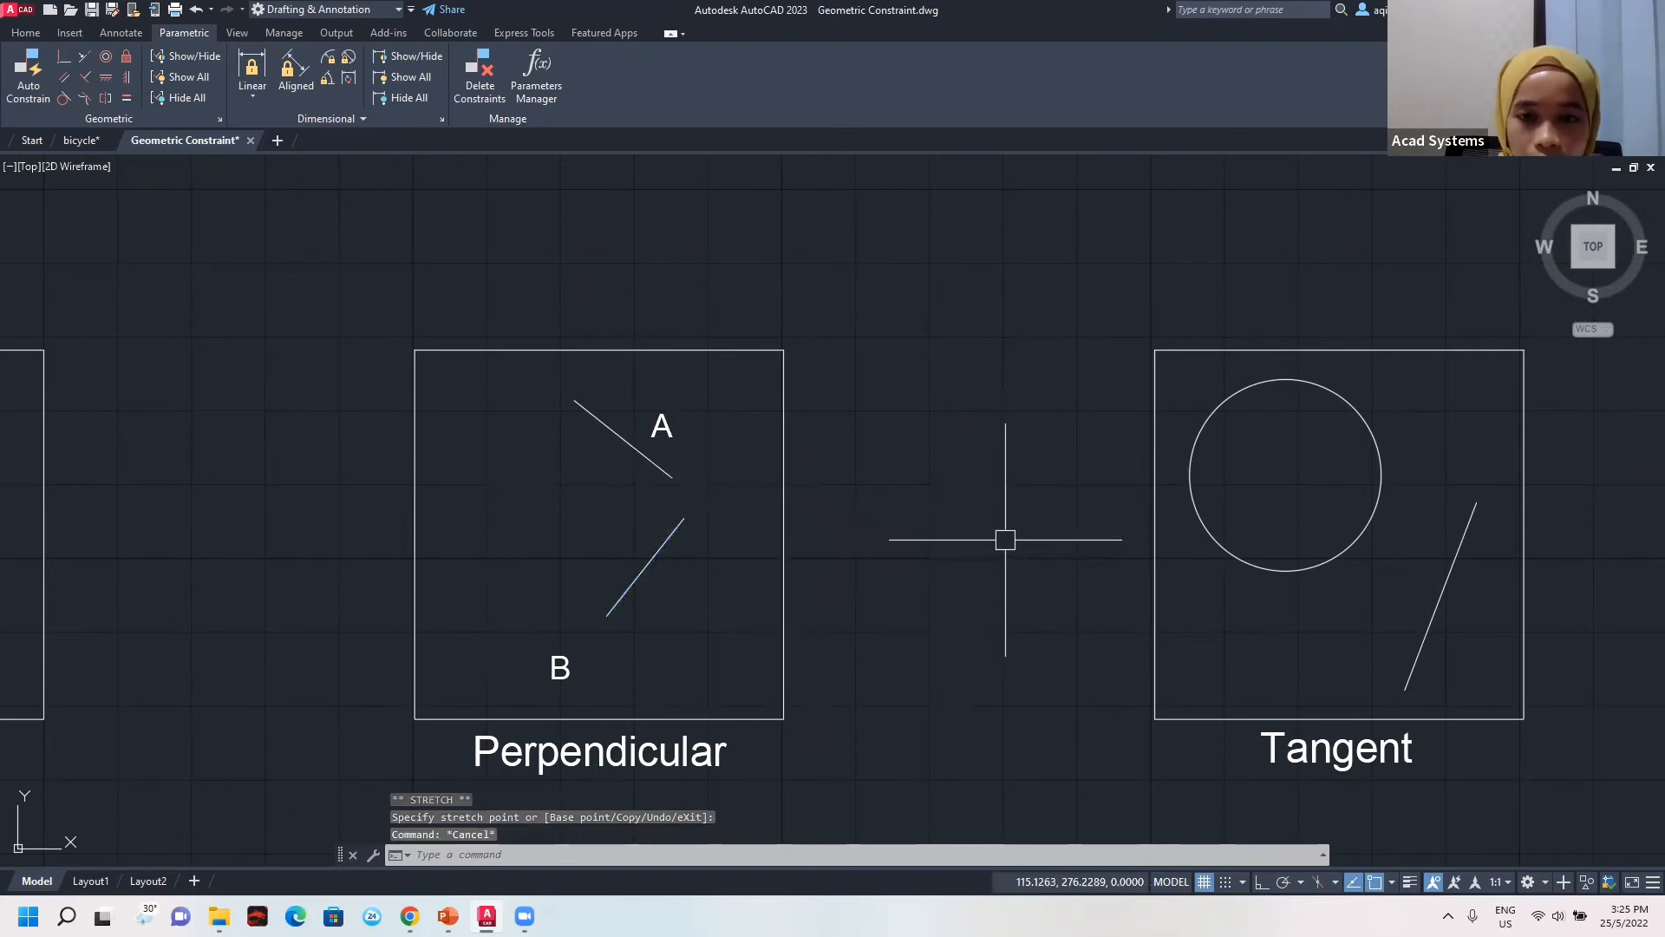
# Make the slanted line tangent to the circle in the Tangent example, choosing the circle as the first object.
pyautogui.scroll(-2, 893, 513)
pyautogui.moveTo(884, 513)
pyautogui.mouseDown(button='middle')
pyautogui.moveTo(644, 469)
pyautogui.moveTo(491, 479)
pyautogui.mouseUp(button='middle')
pyautogui.scroll(2, 639, 491)
pyautogui.moveTo(639, 491); pyautogui.dragTo(466, 496, button='middle')
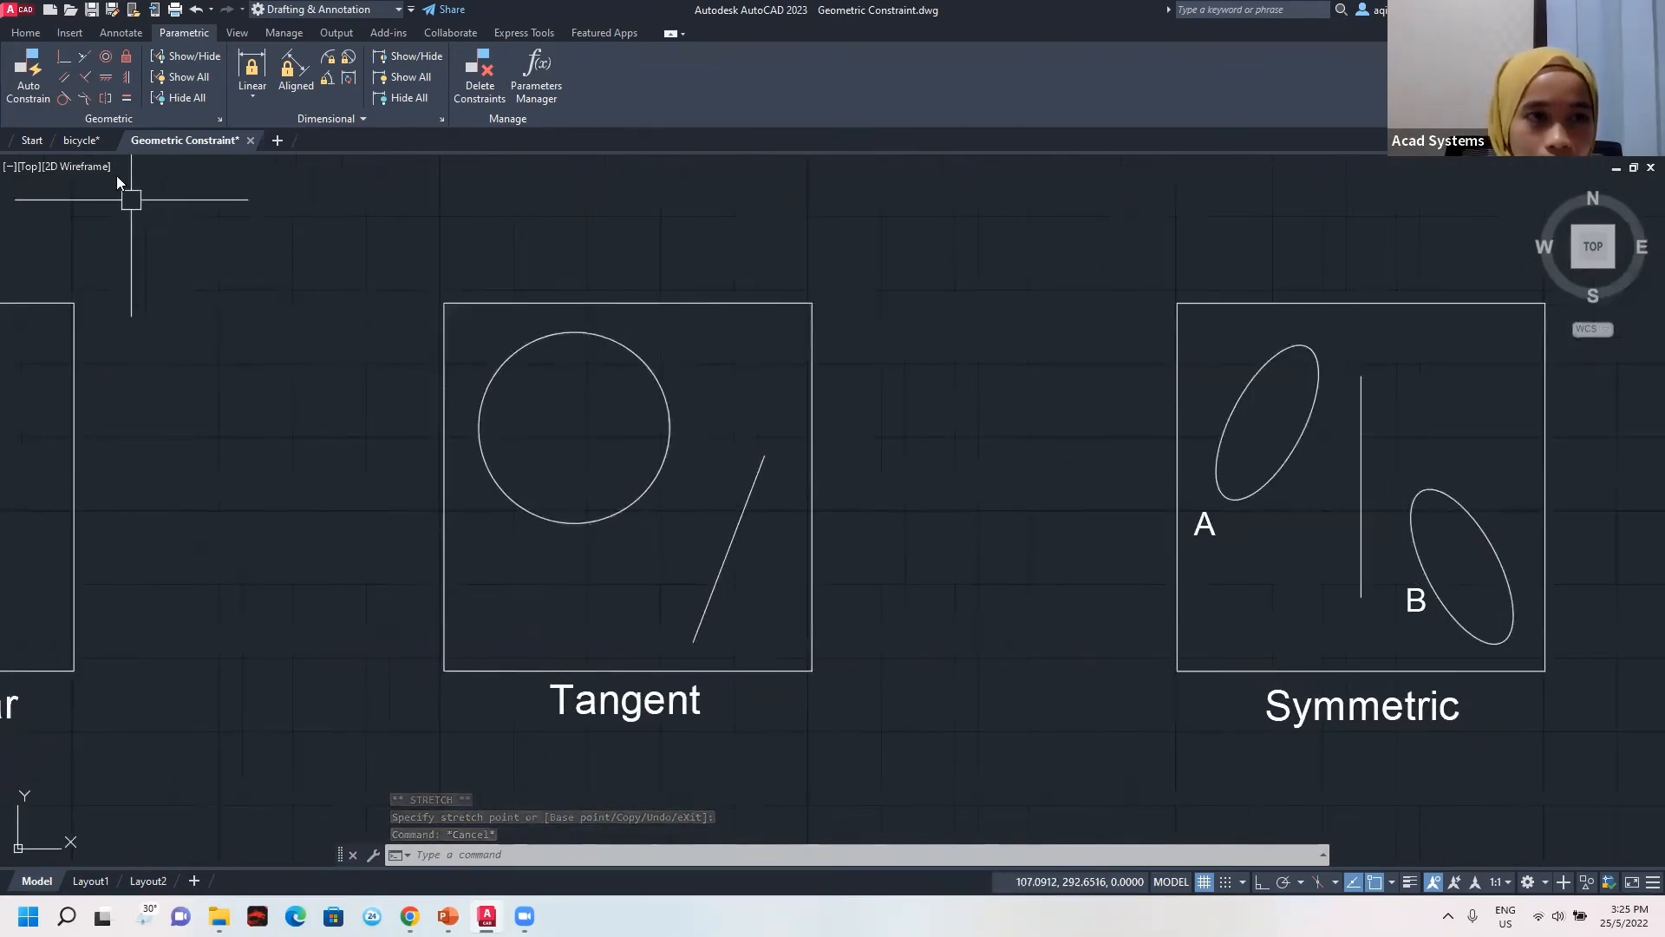
pyautogui.click(64, 97)
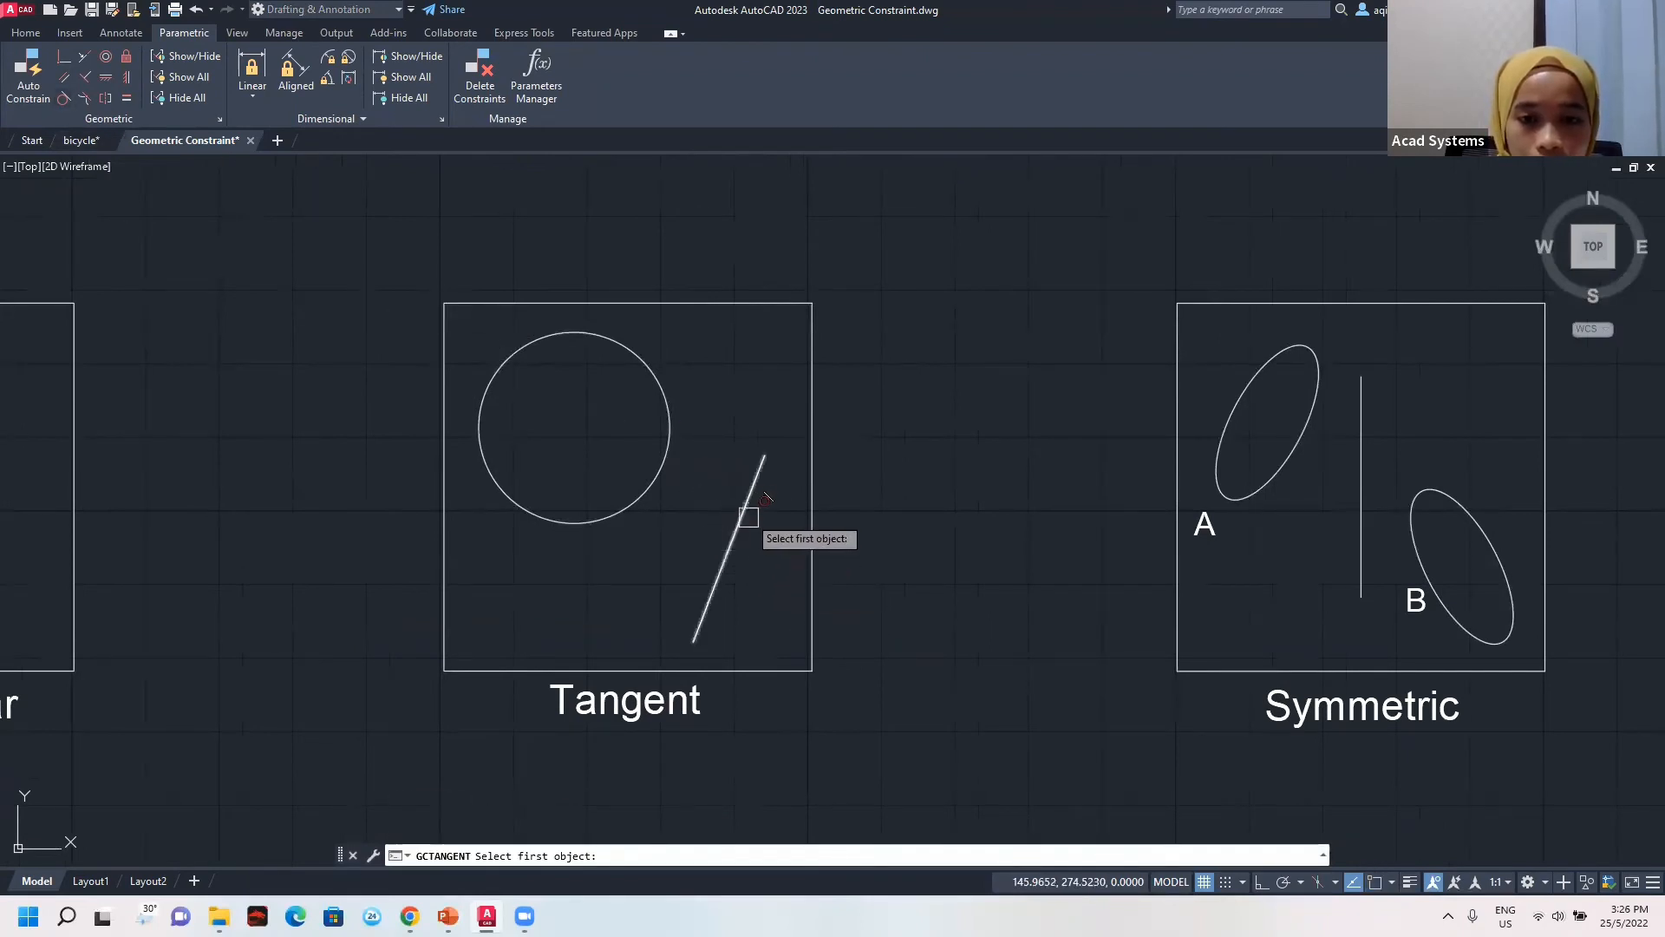
pyautogui.click(647, 484)
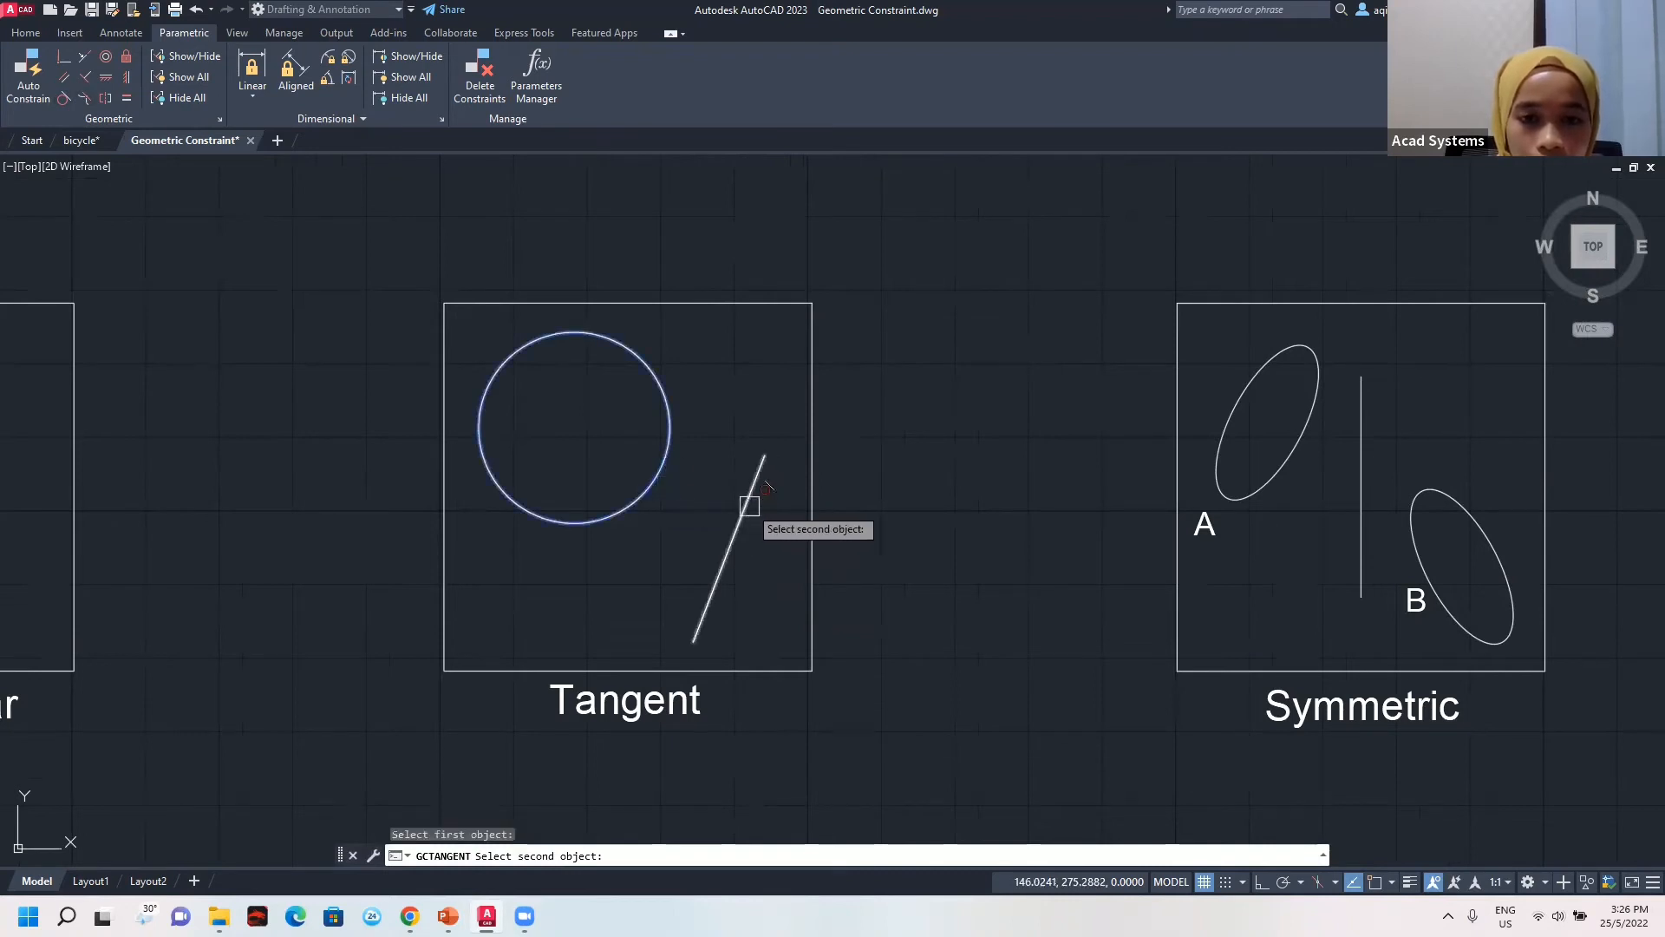
pyautogui.click(749, 506)
# Try moving the tangent line by its midpoint, and undo the tangent constraint between the circle and line.
pyautogui.click(632, 547)
pyautogui.click(641, 515)
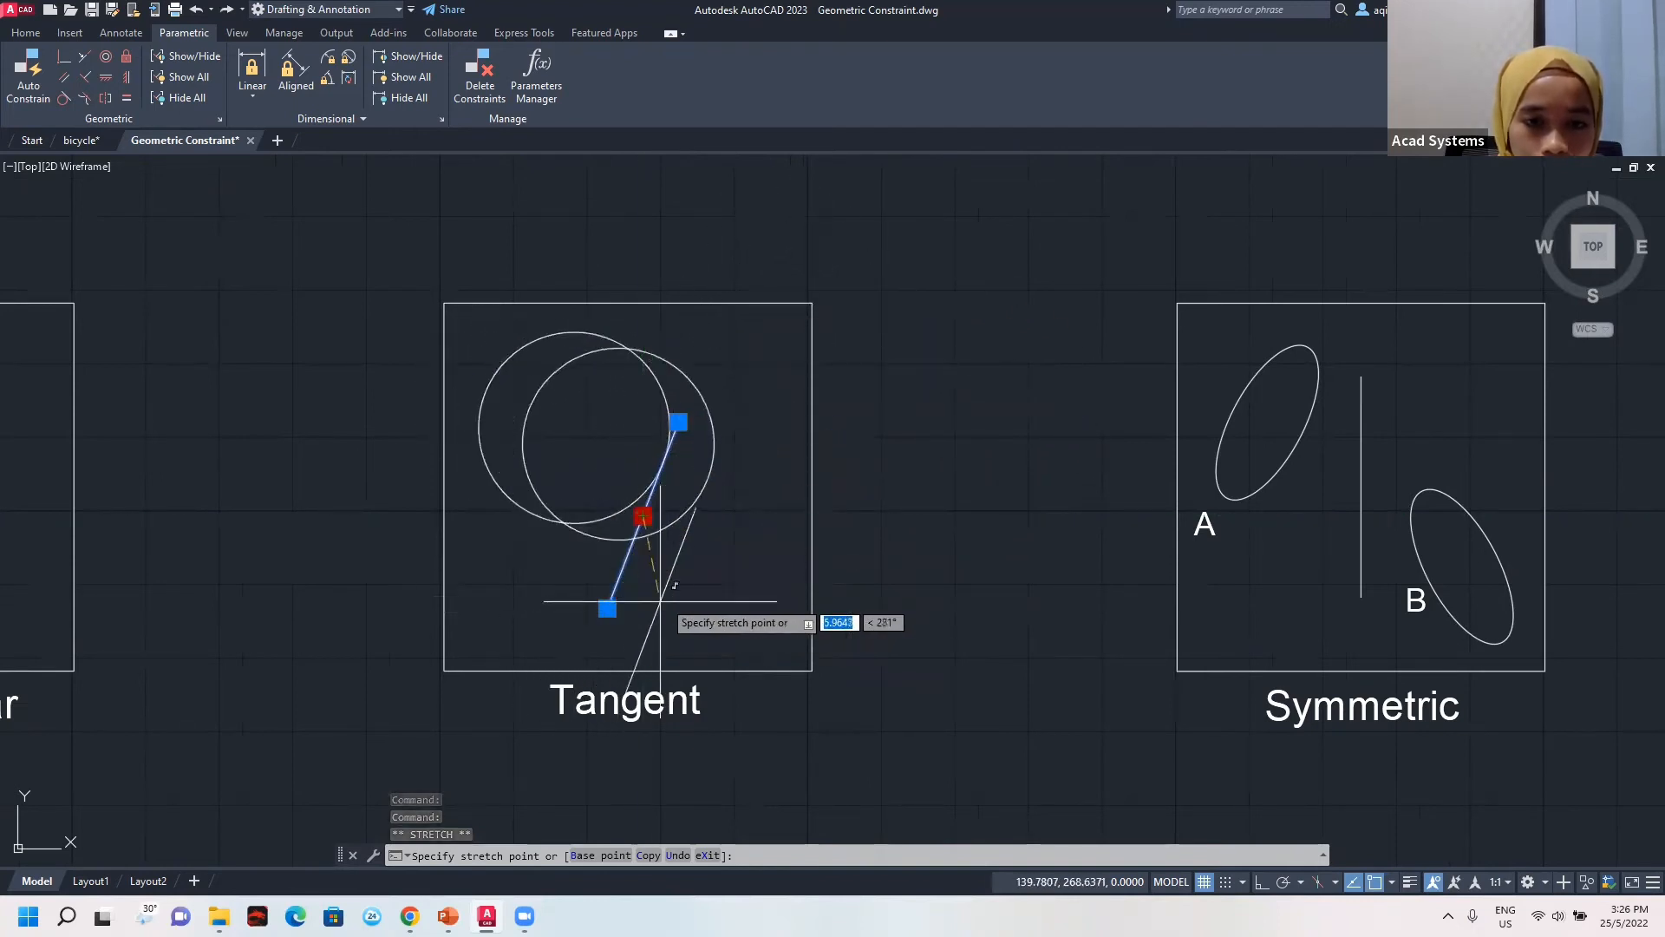
pyautogui.press('Escape')
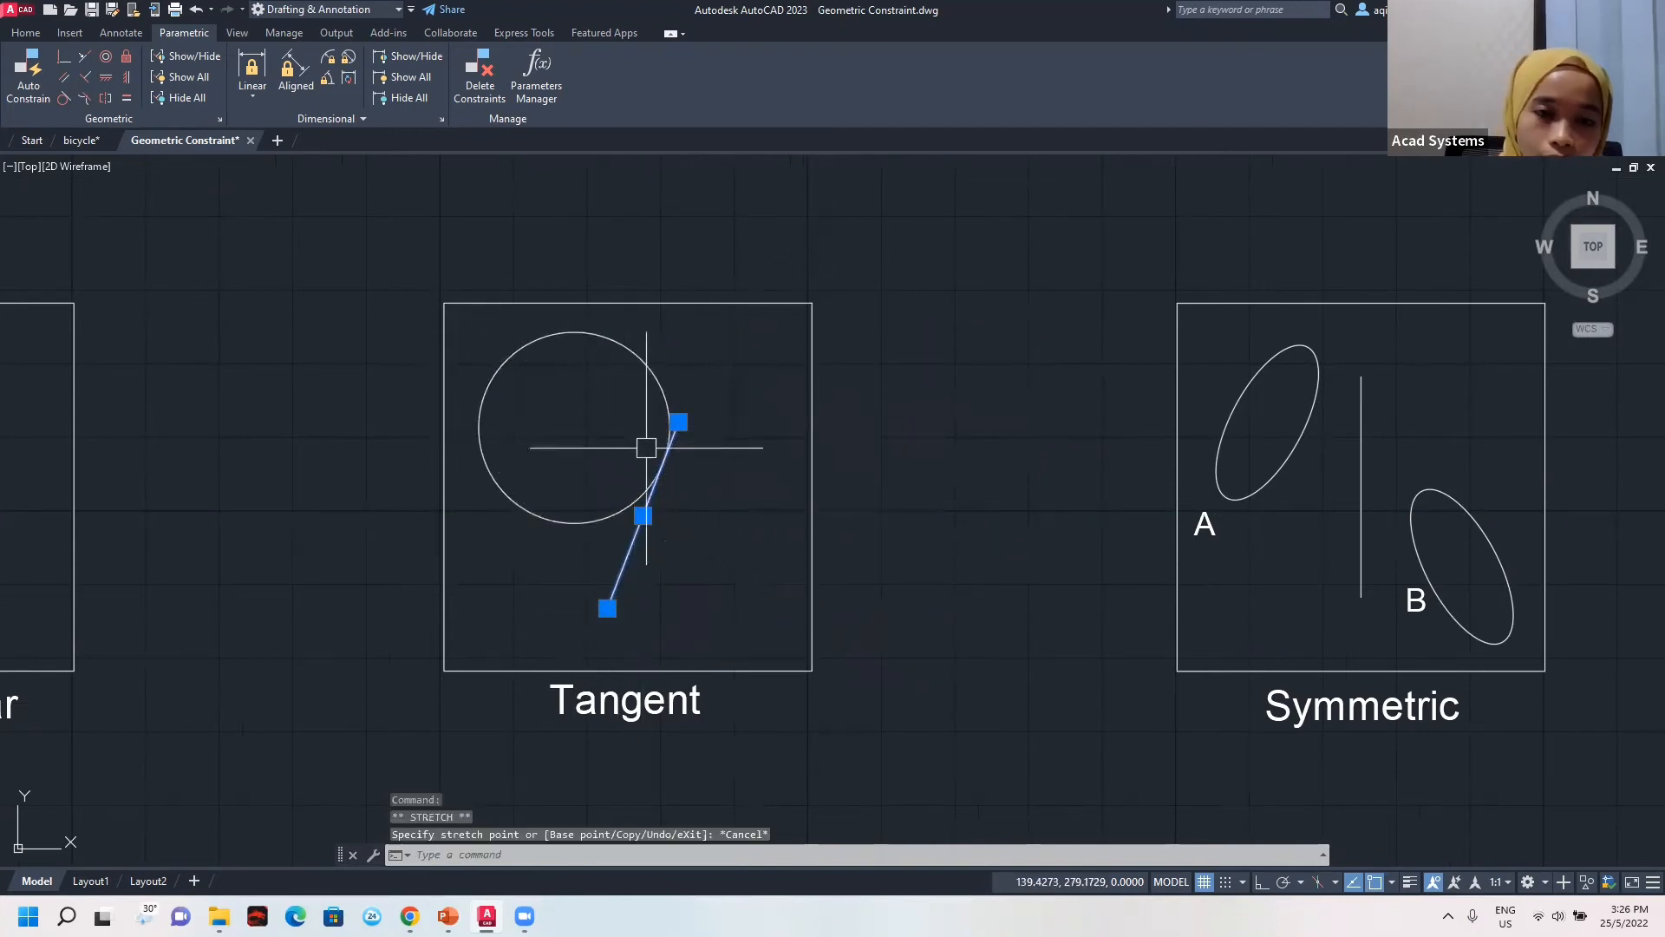
pyautogui.hotkey('ctrl', 'z')
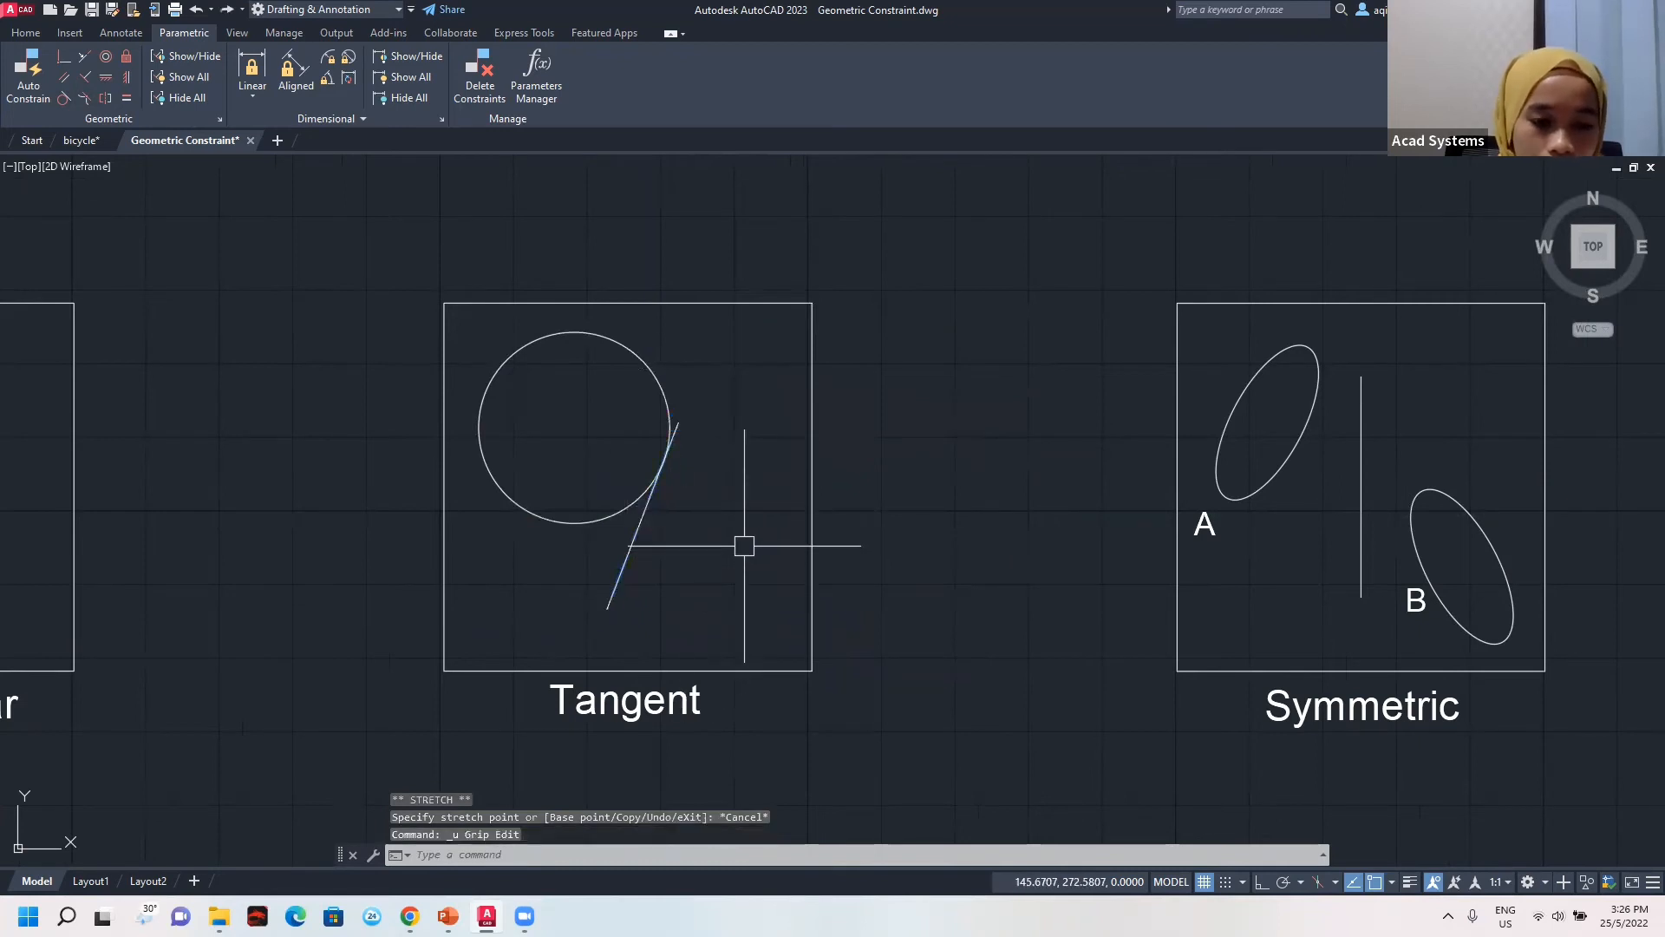
pyautogui.hotkey('ctrl', 'z')
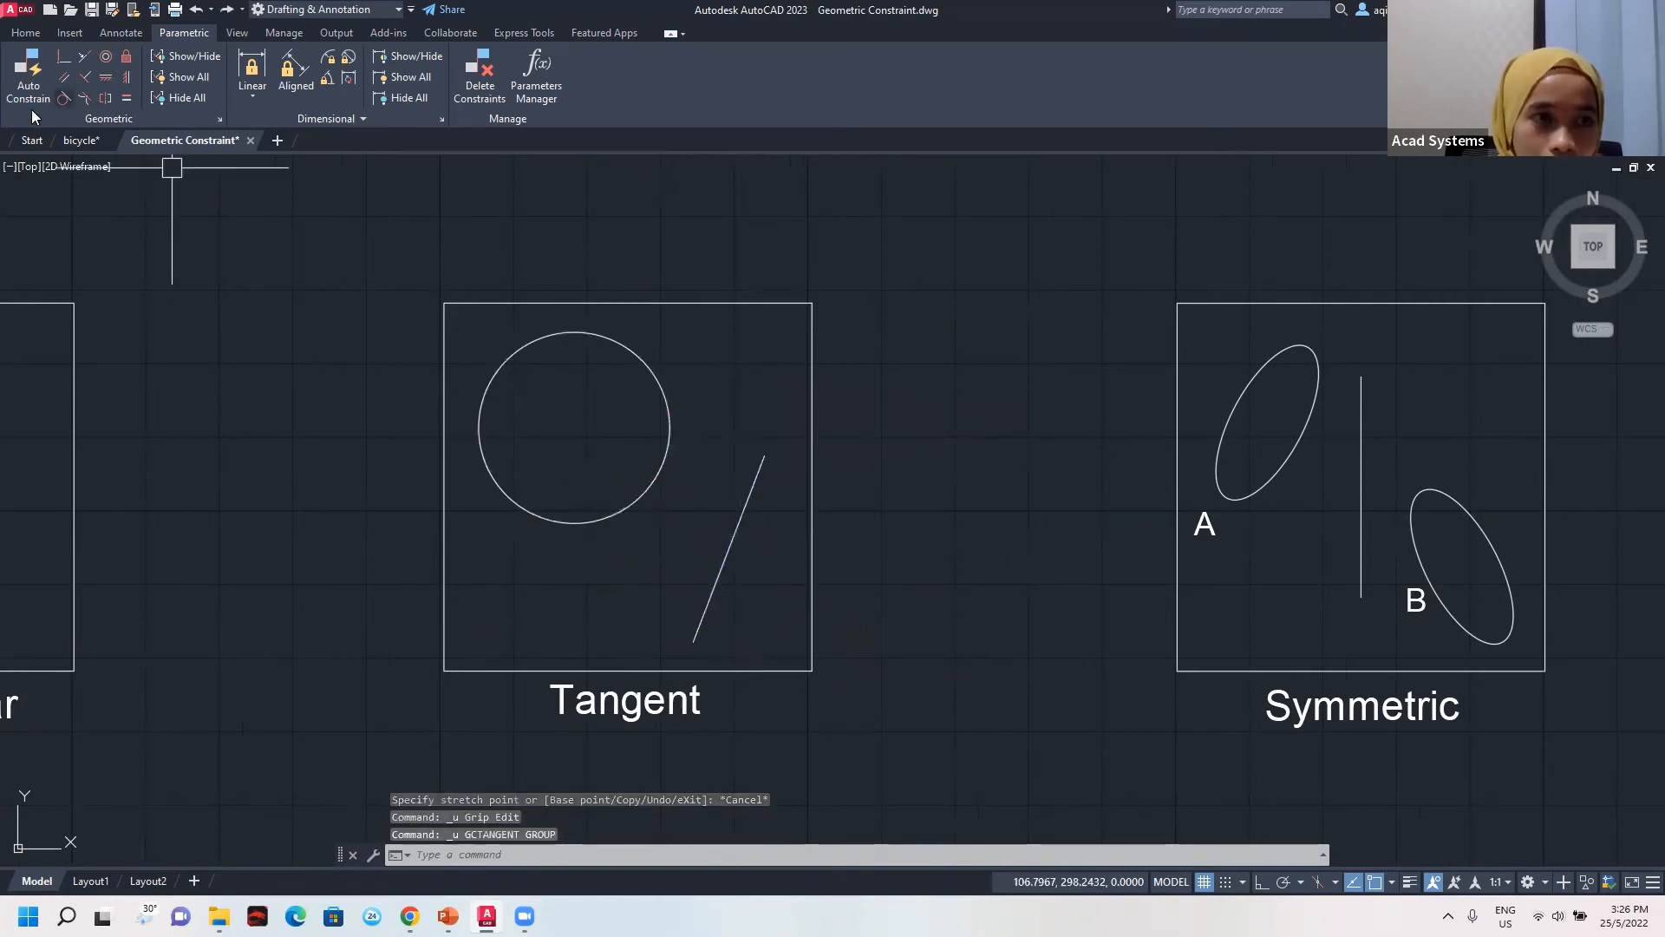
# Make the circle tangent to the slanted line, choosing the line as the first object so the circle moves.
pyautogui.click(63, 98)
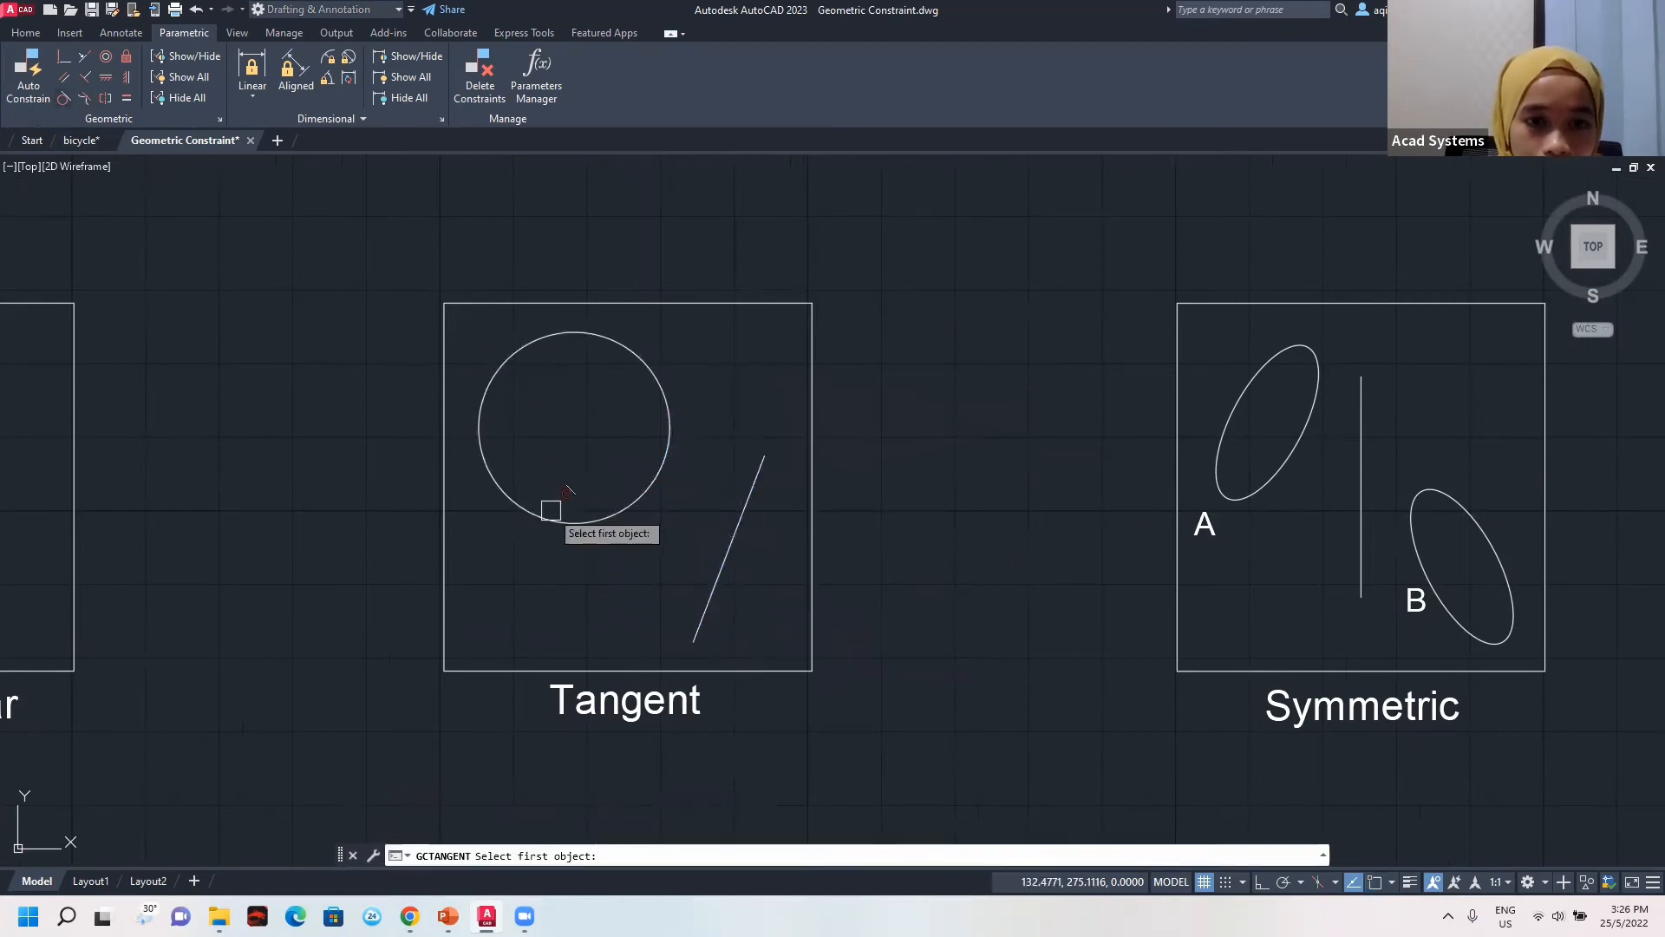
pyautogui.click(737, 536)
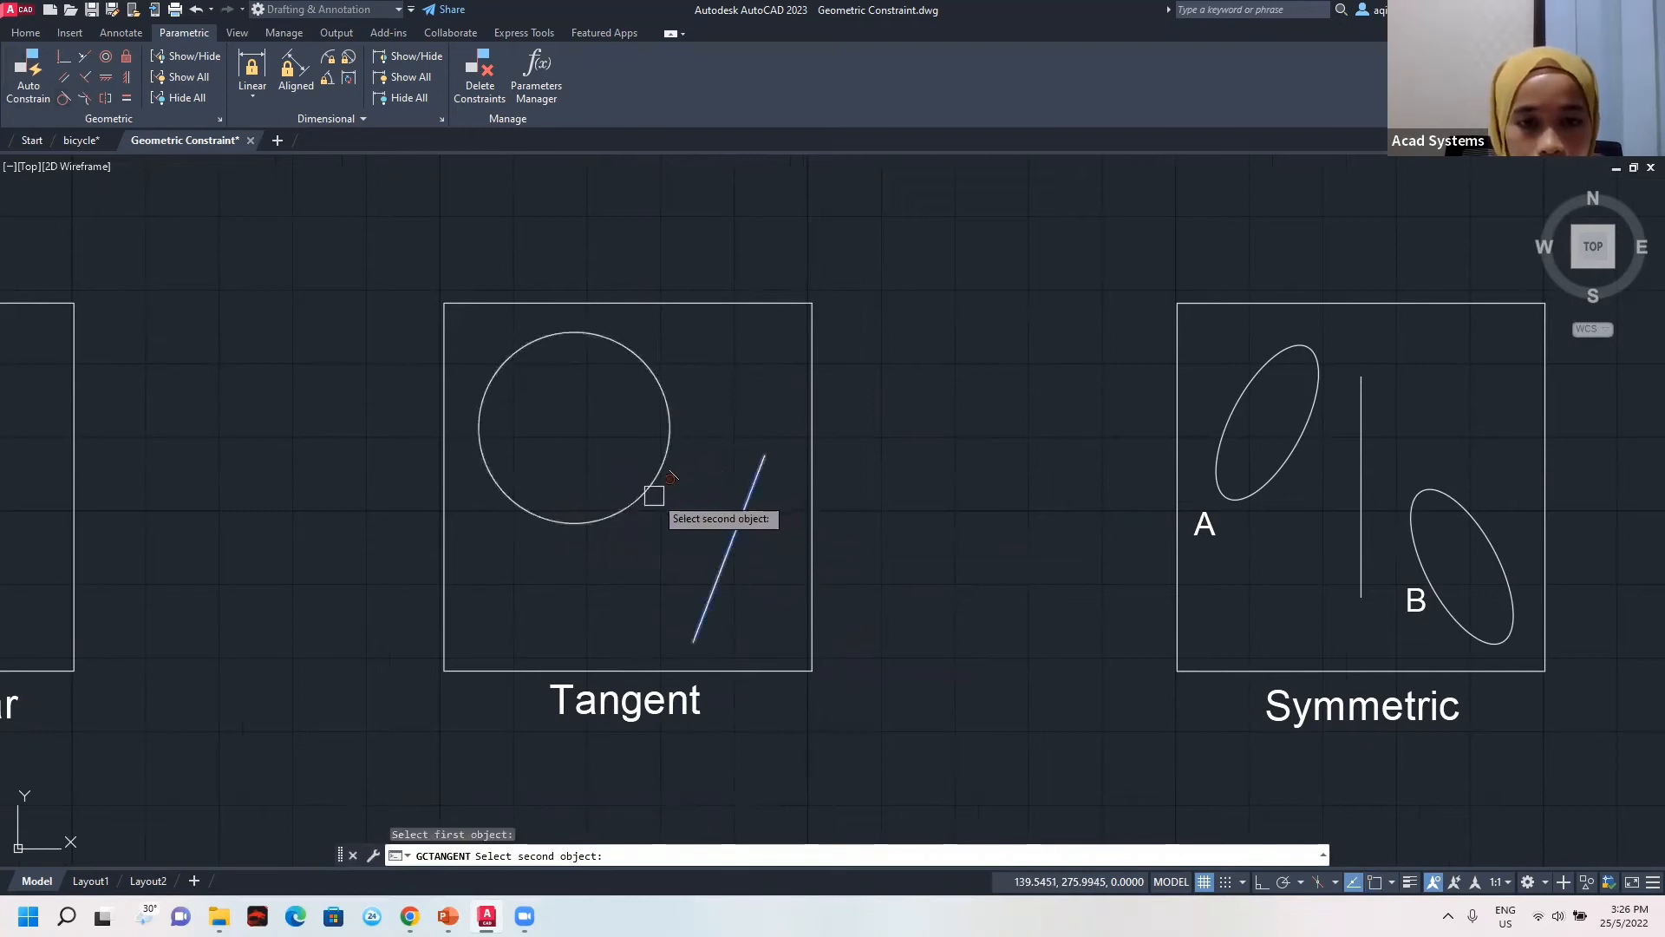
pyautogui.click(640, 497)
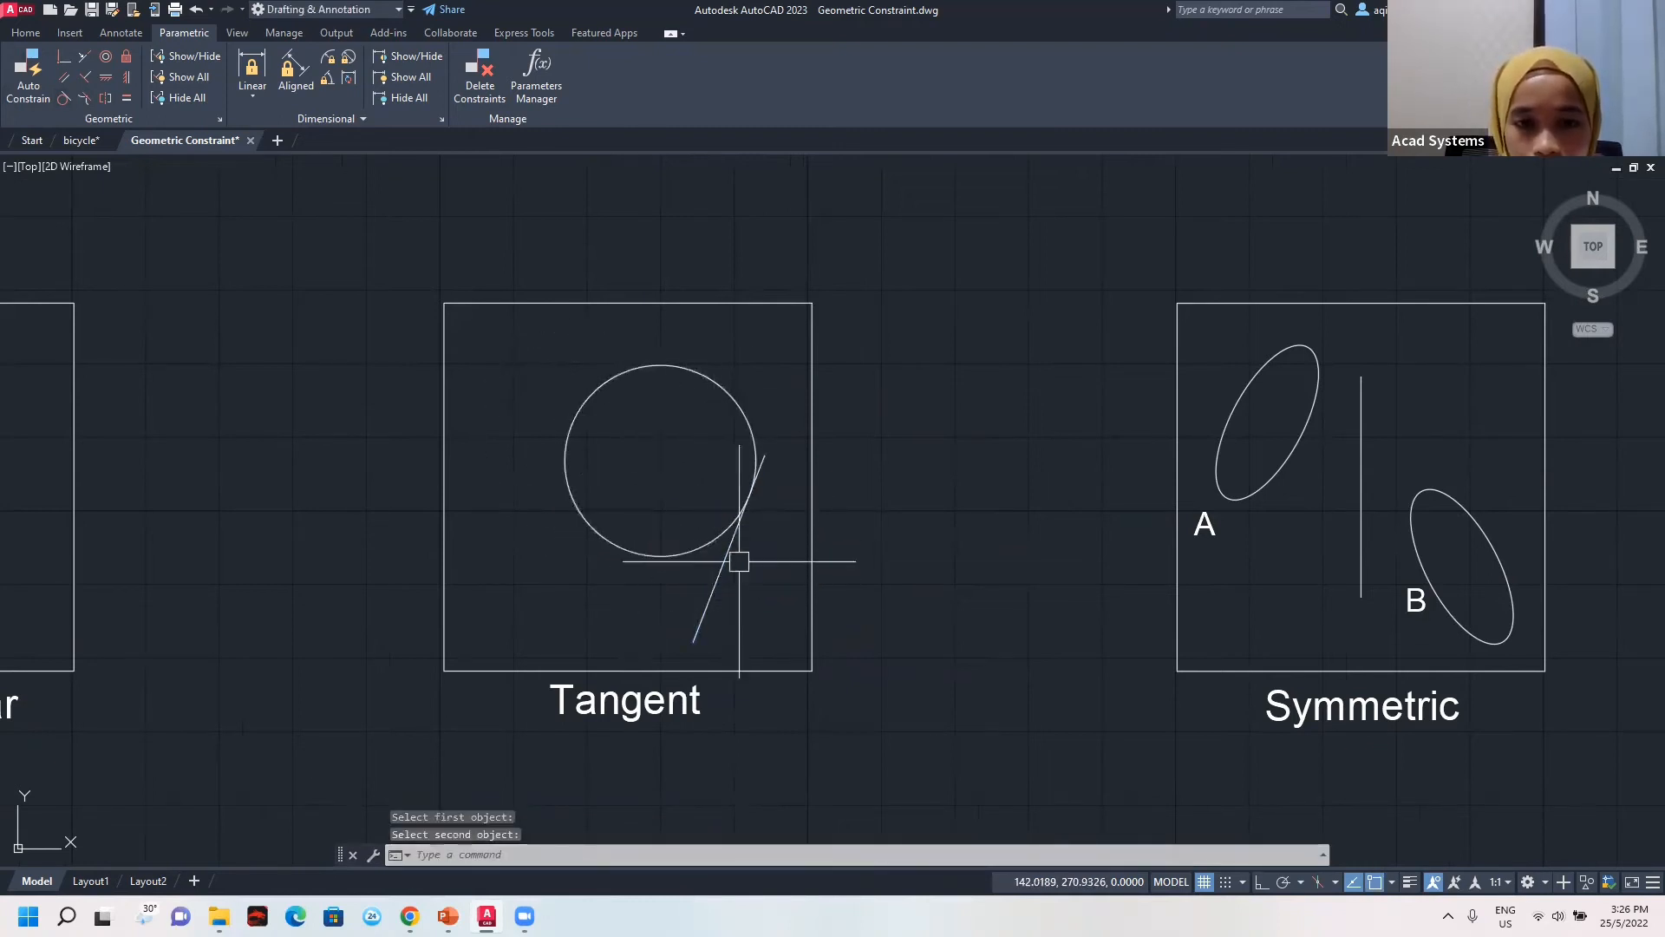
# Try moving the circle by its centre to test the tangent constraint, without placing it.
pyautogui.click(707, 541)
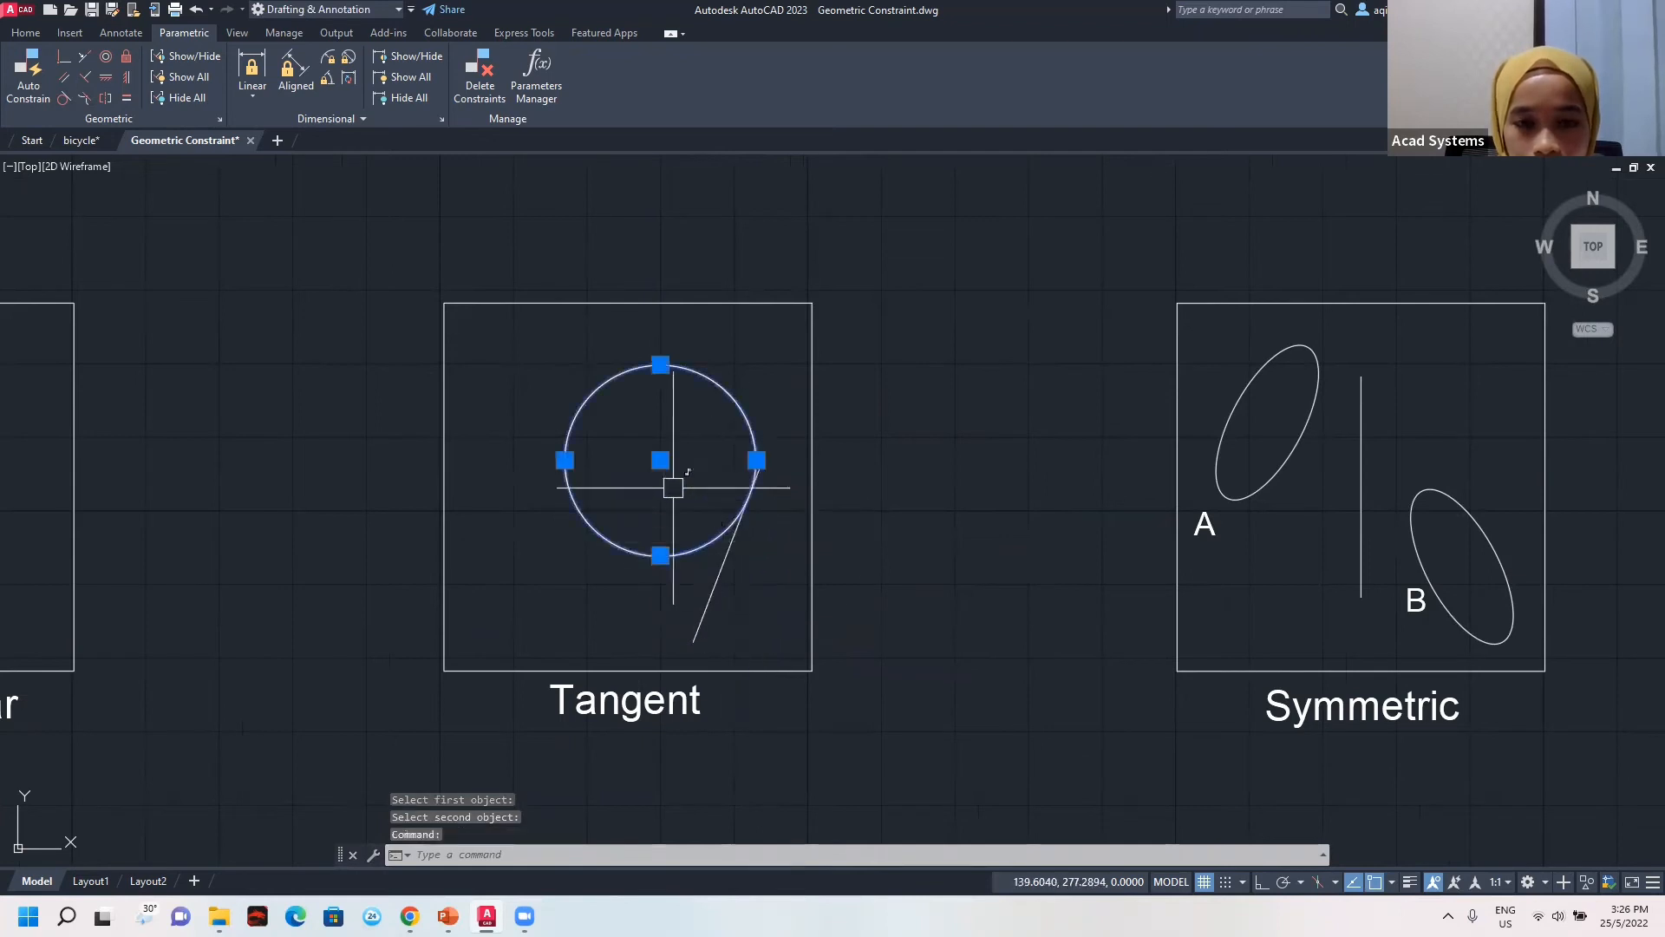
pyautogui.click(660, 459)
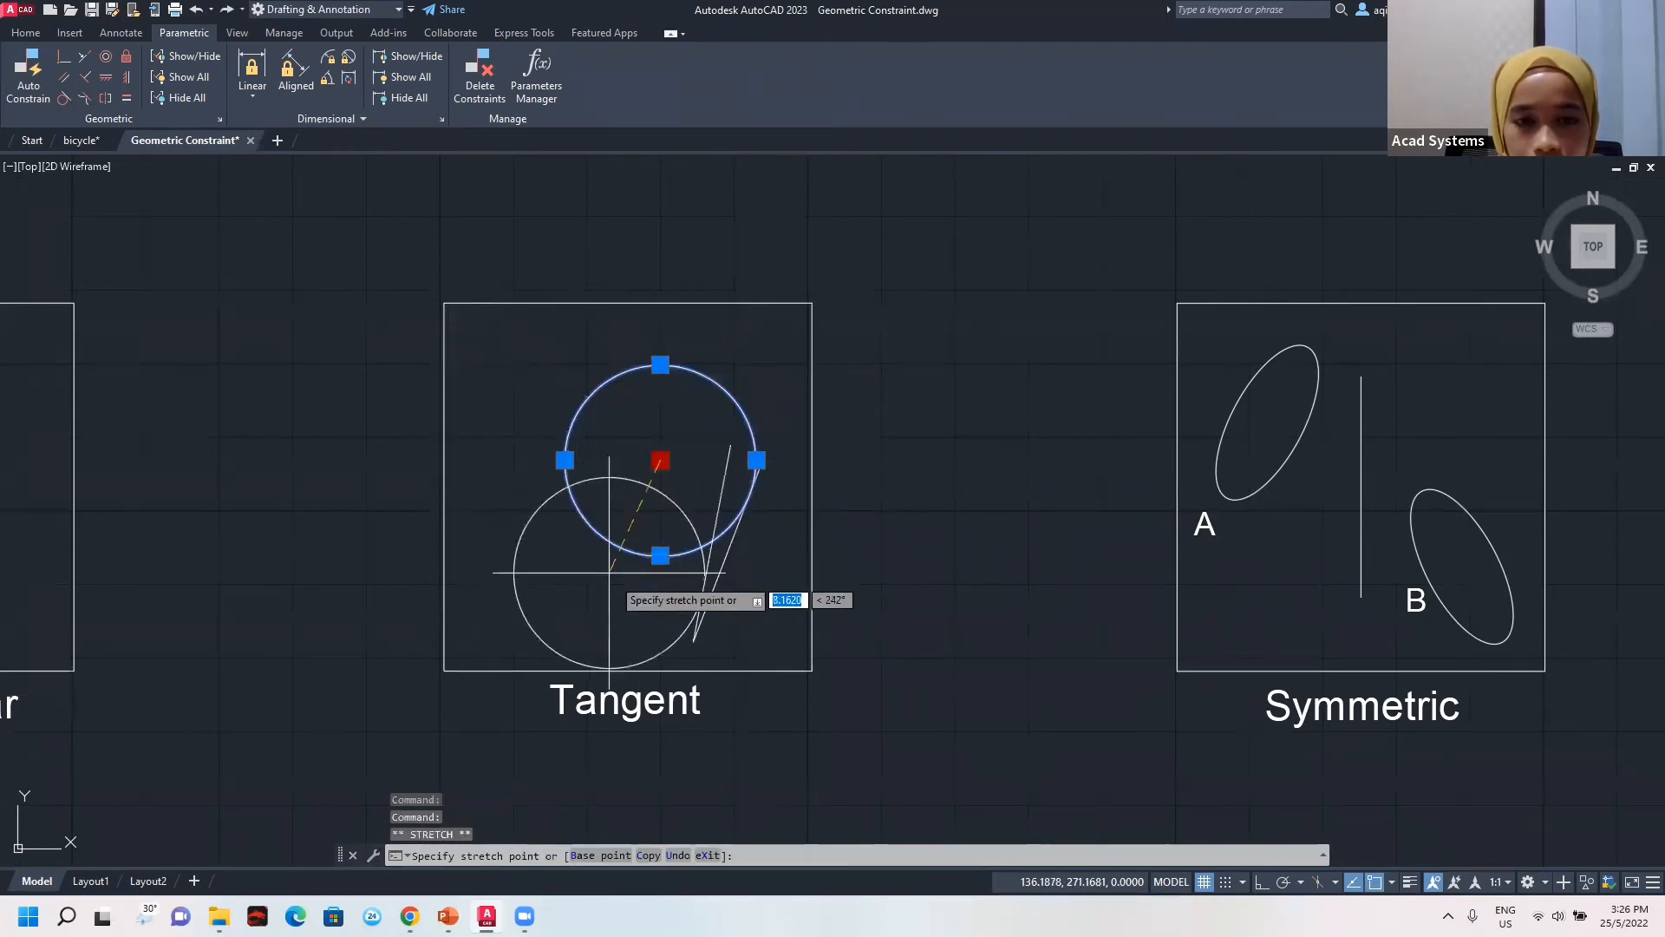
pyautogui.press('Escape')
pyautogui.press('Escape')
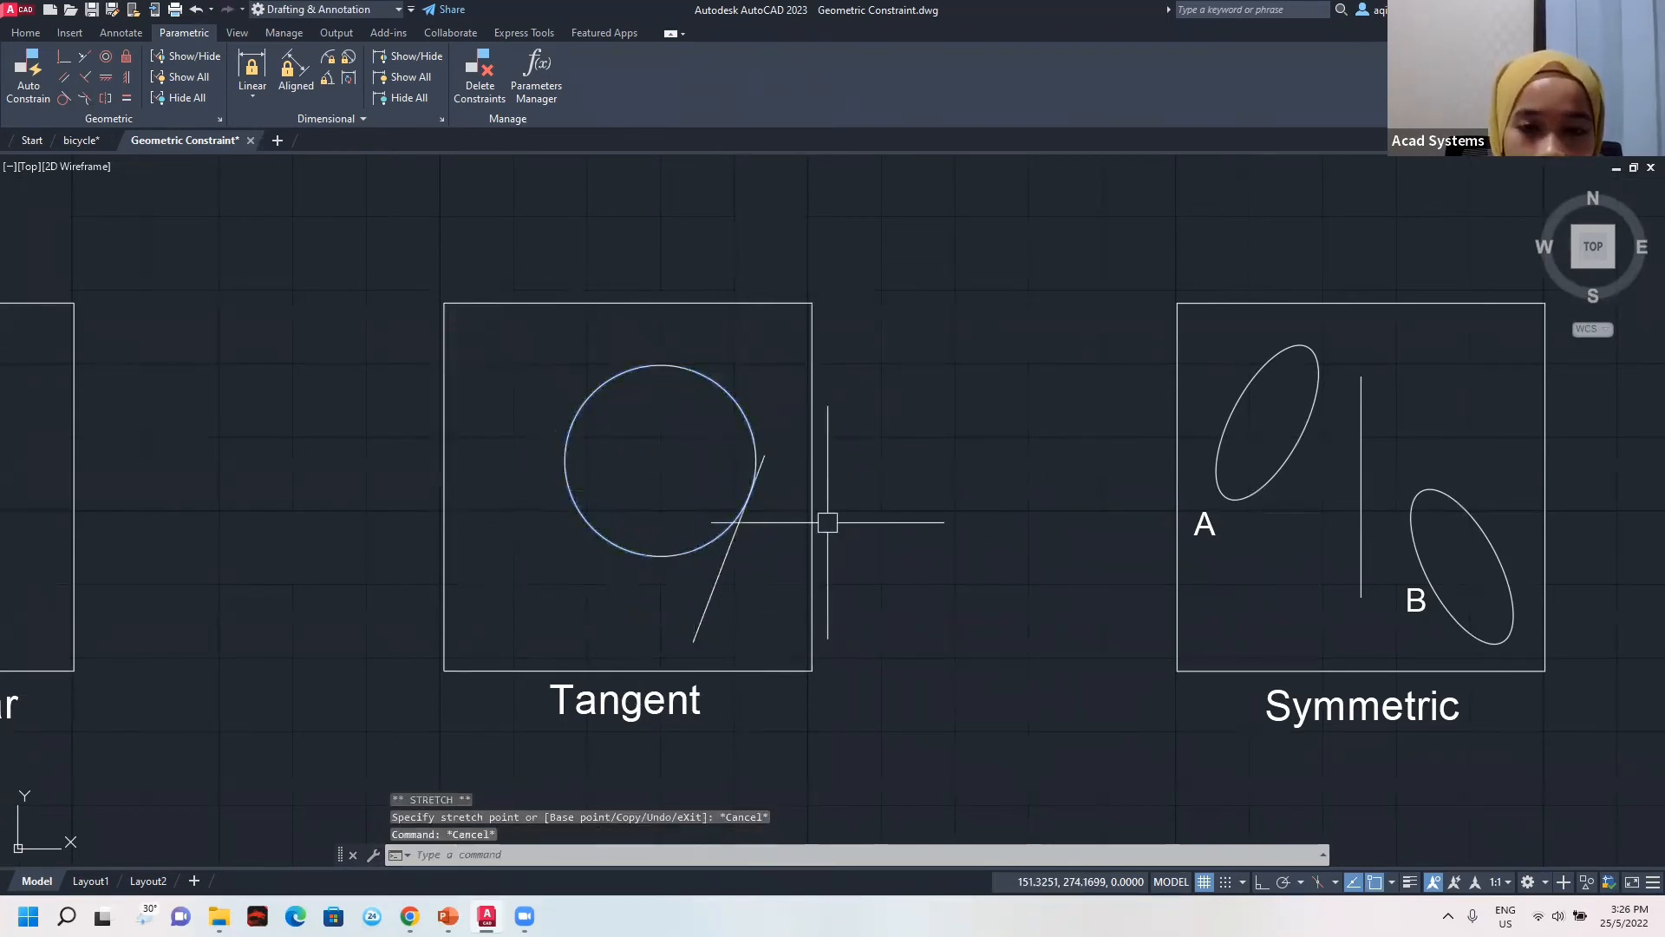
# Make ellipse B symmetric to ellipse A about the vertical line in the Symmetric example.
pyautogui.moveTo(936, 511)
pyautogui.mouseDown(button='middle')
pyautogui.moveTo(424, 481)
pyautogui.moveTo(231, 450)
pyautogui.mouseUp(button='middle')
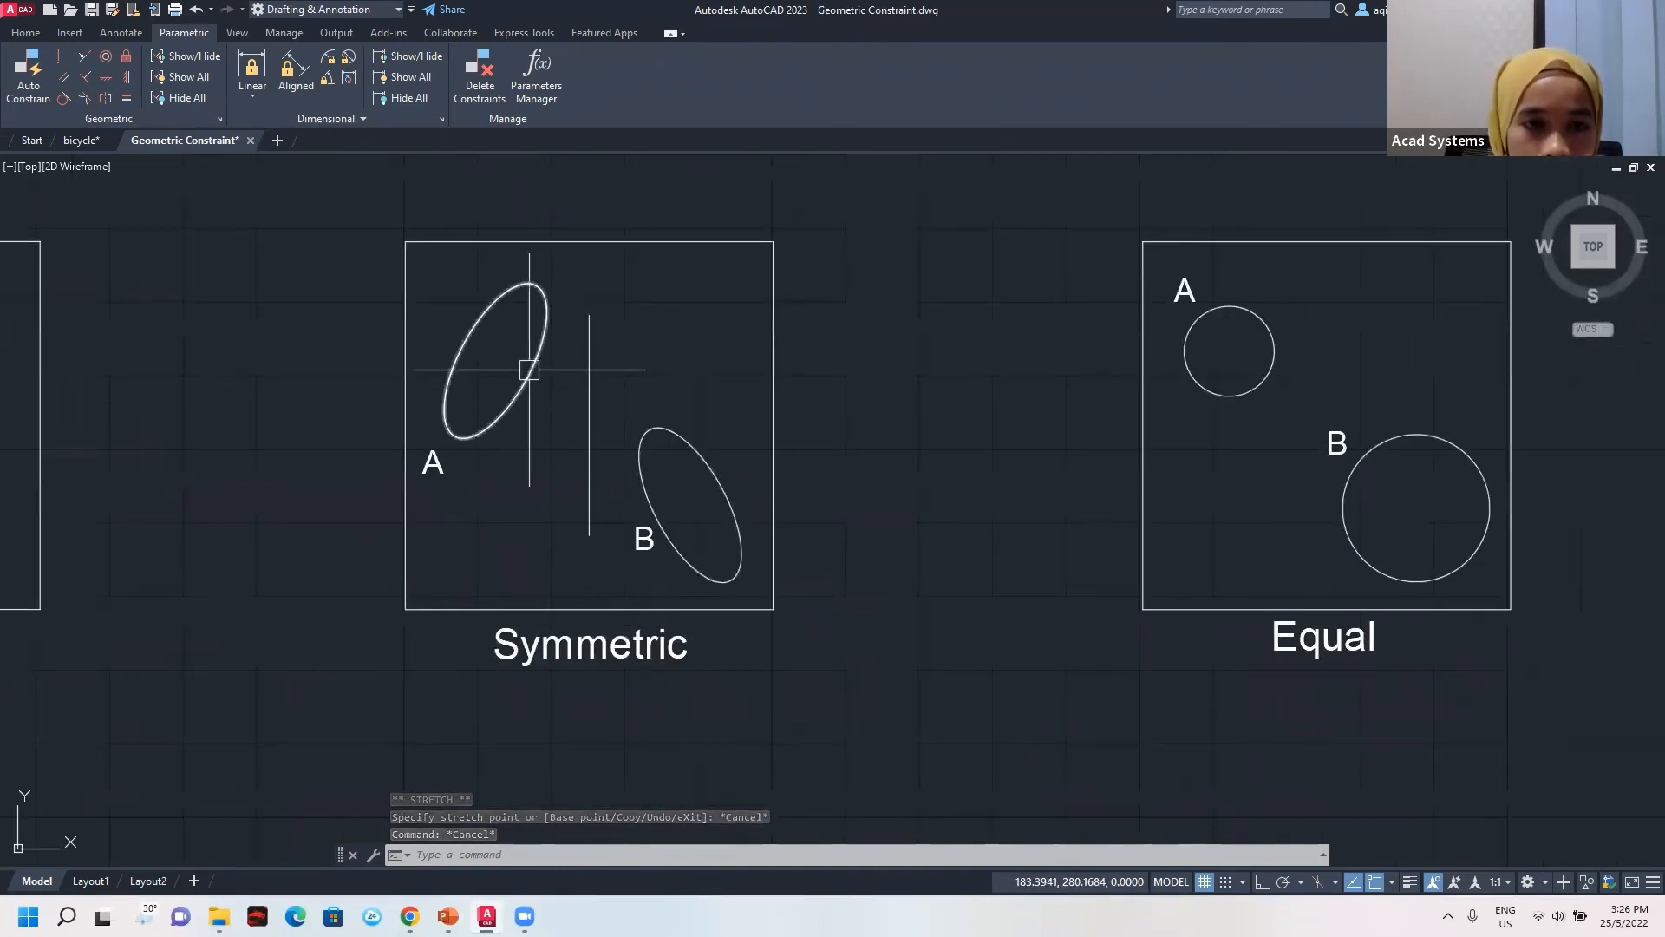
pyautogui.moveTo(543, 411); pyautogui.dragTo(551, 461, button='middle')
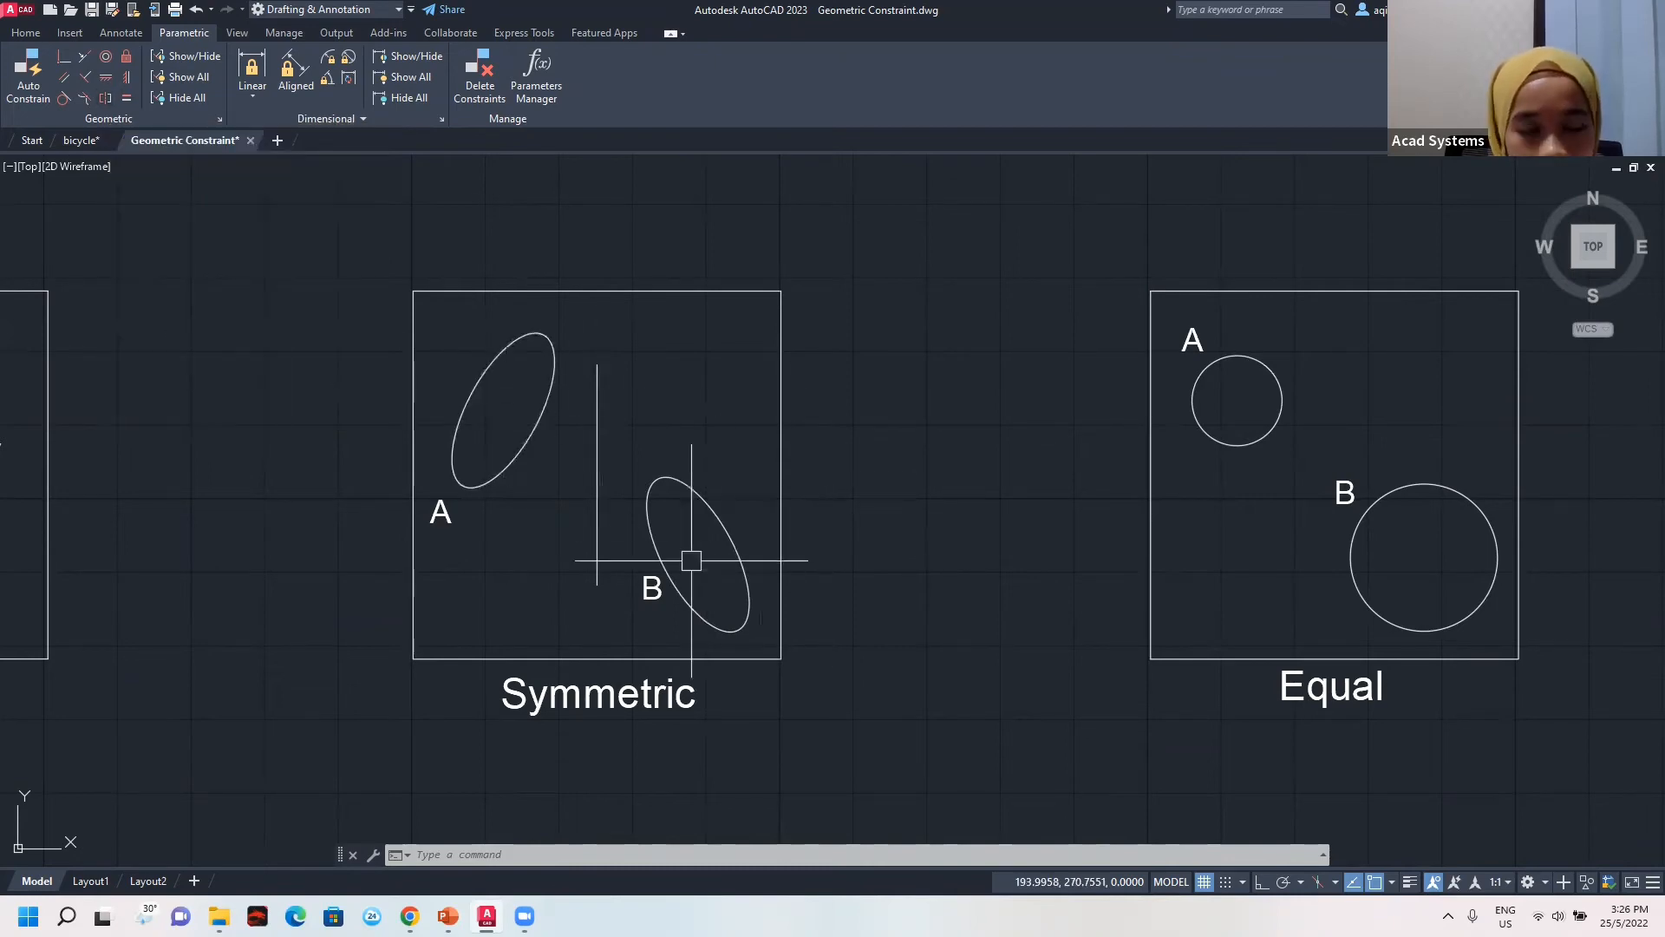
pyautogui.click(164, 227)
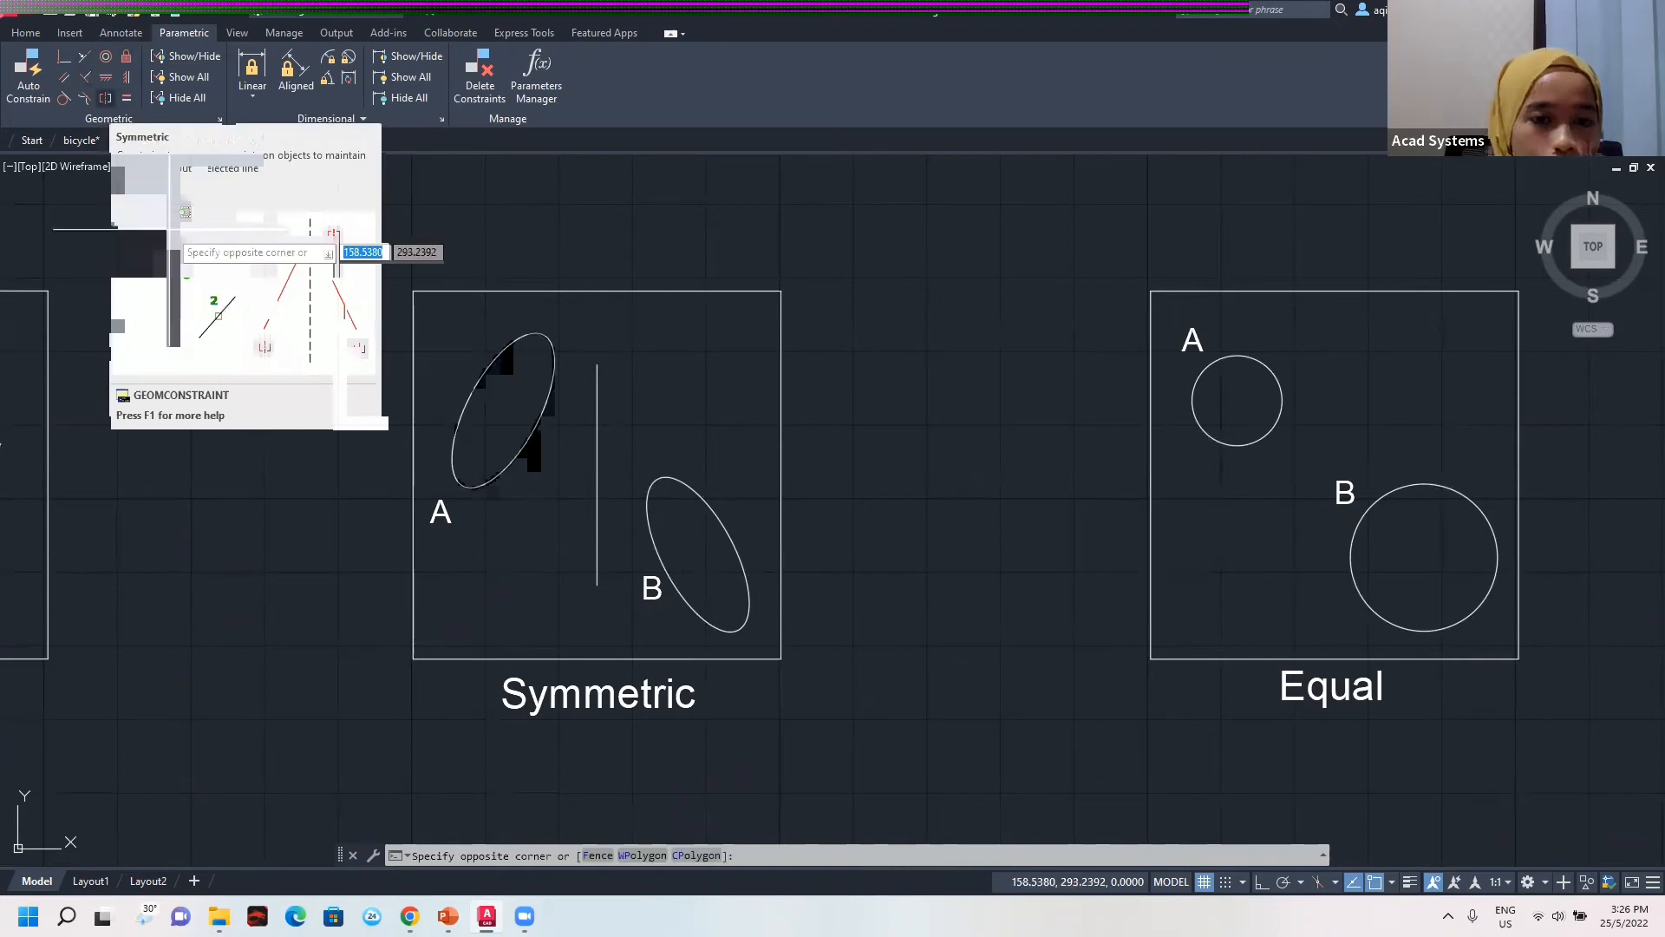
pyautogui.press('Escape')
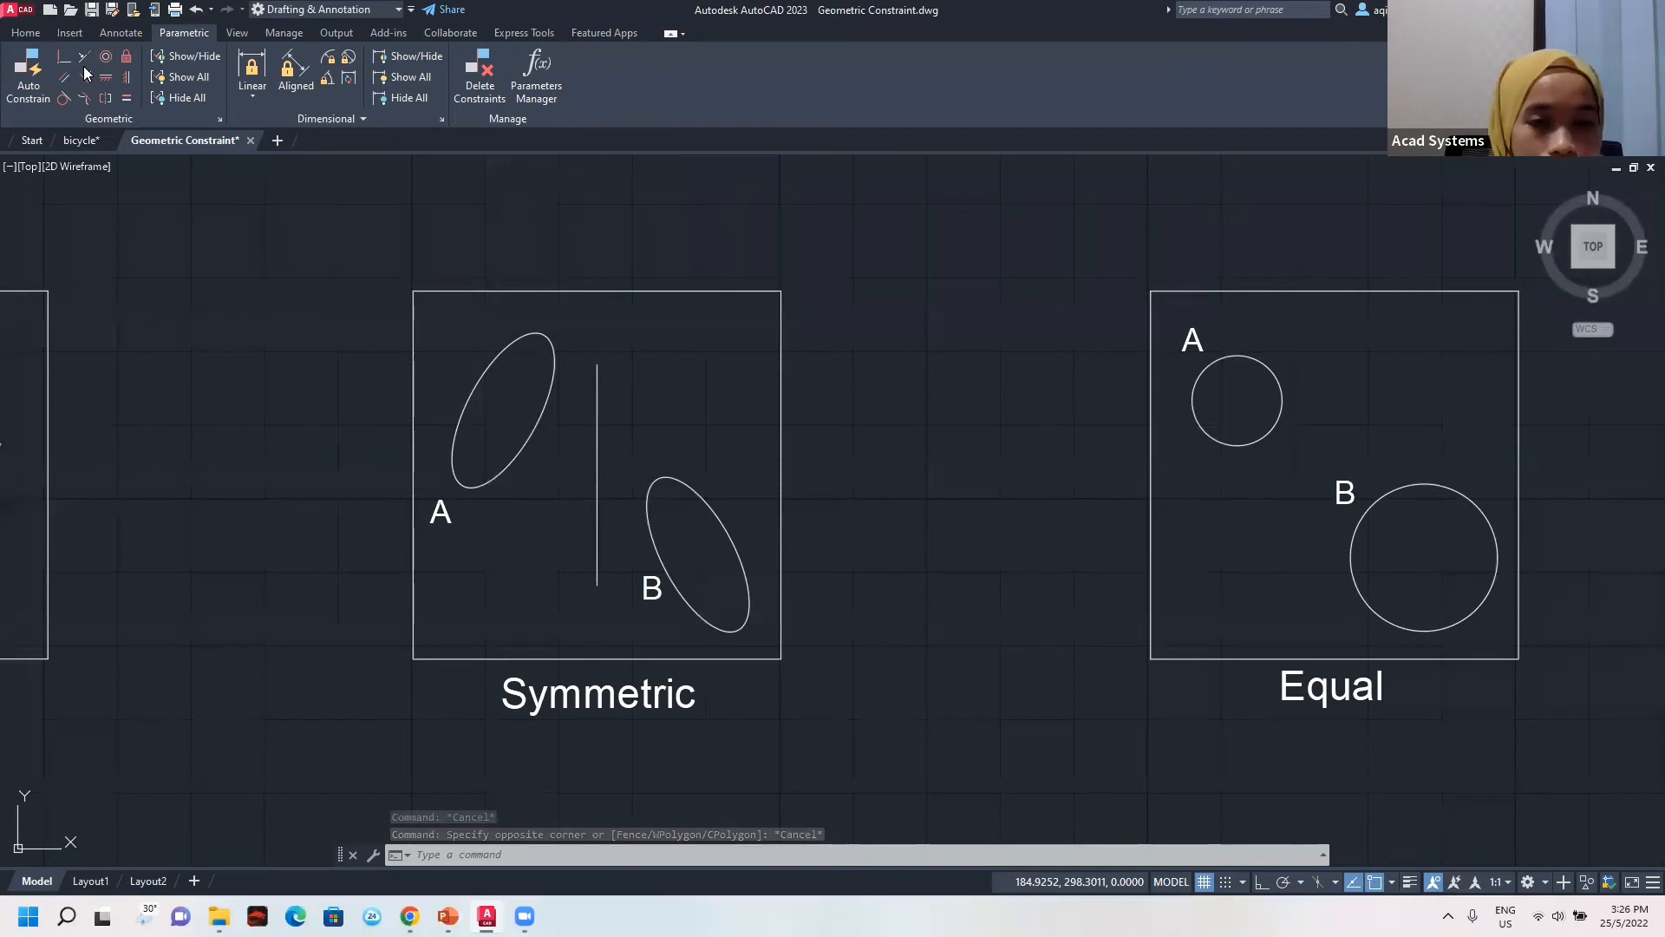
pyautogui.click(520, 447)
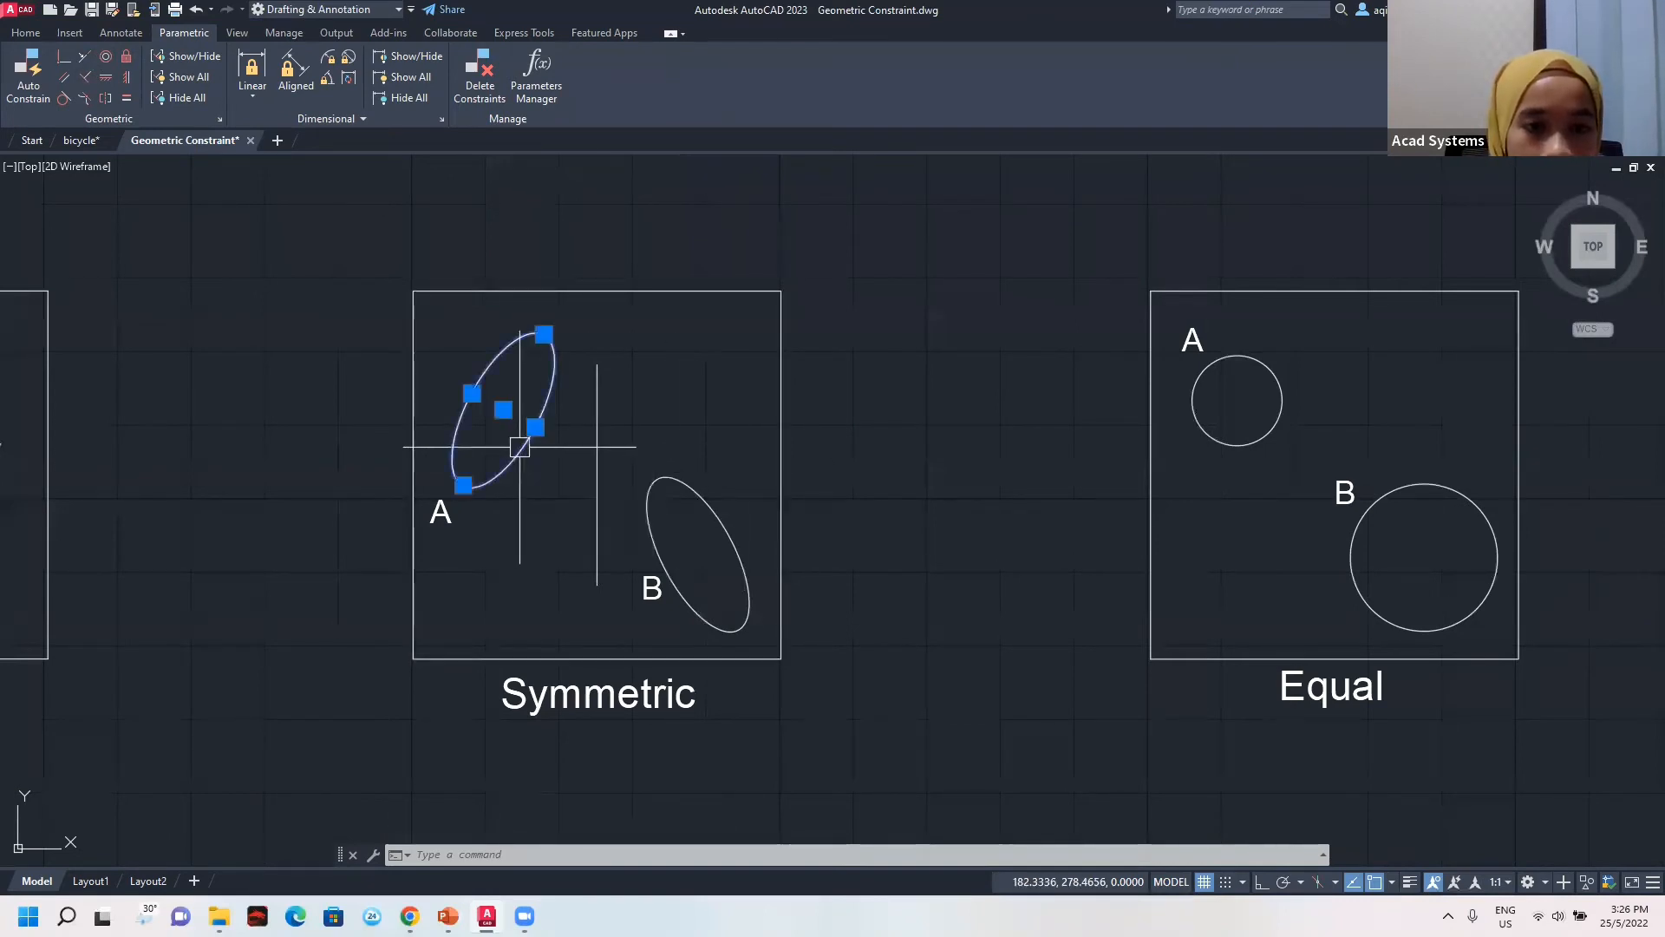
pyautogui.click(676, 480)
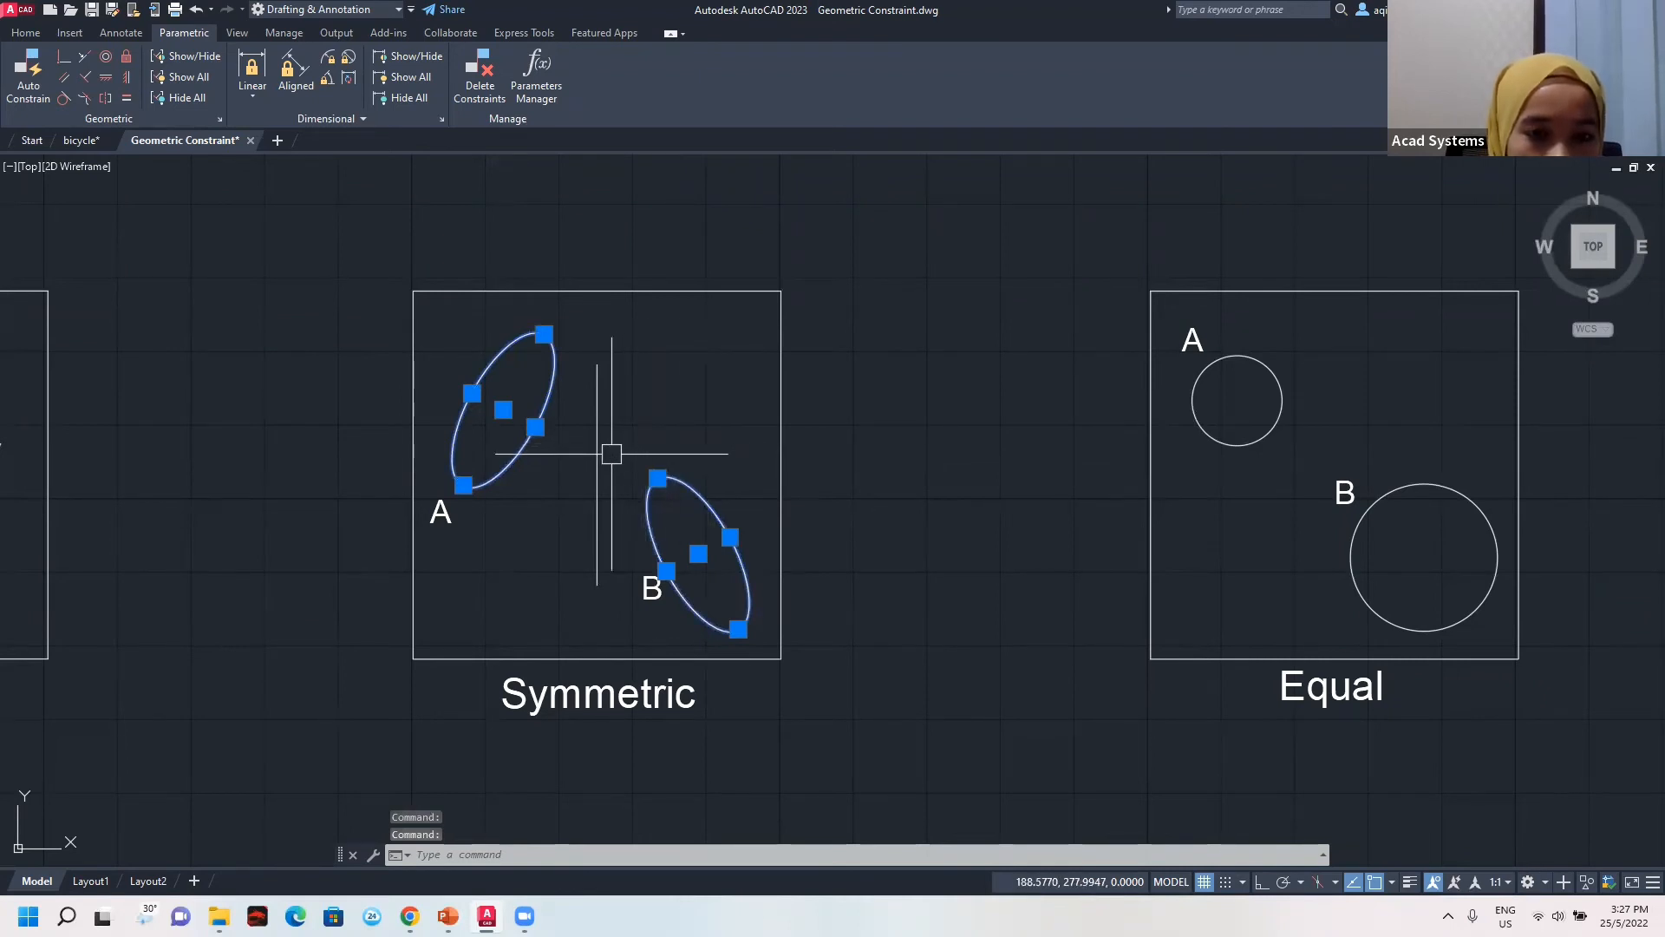
pyautogui.click(104, 98)
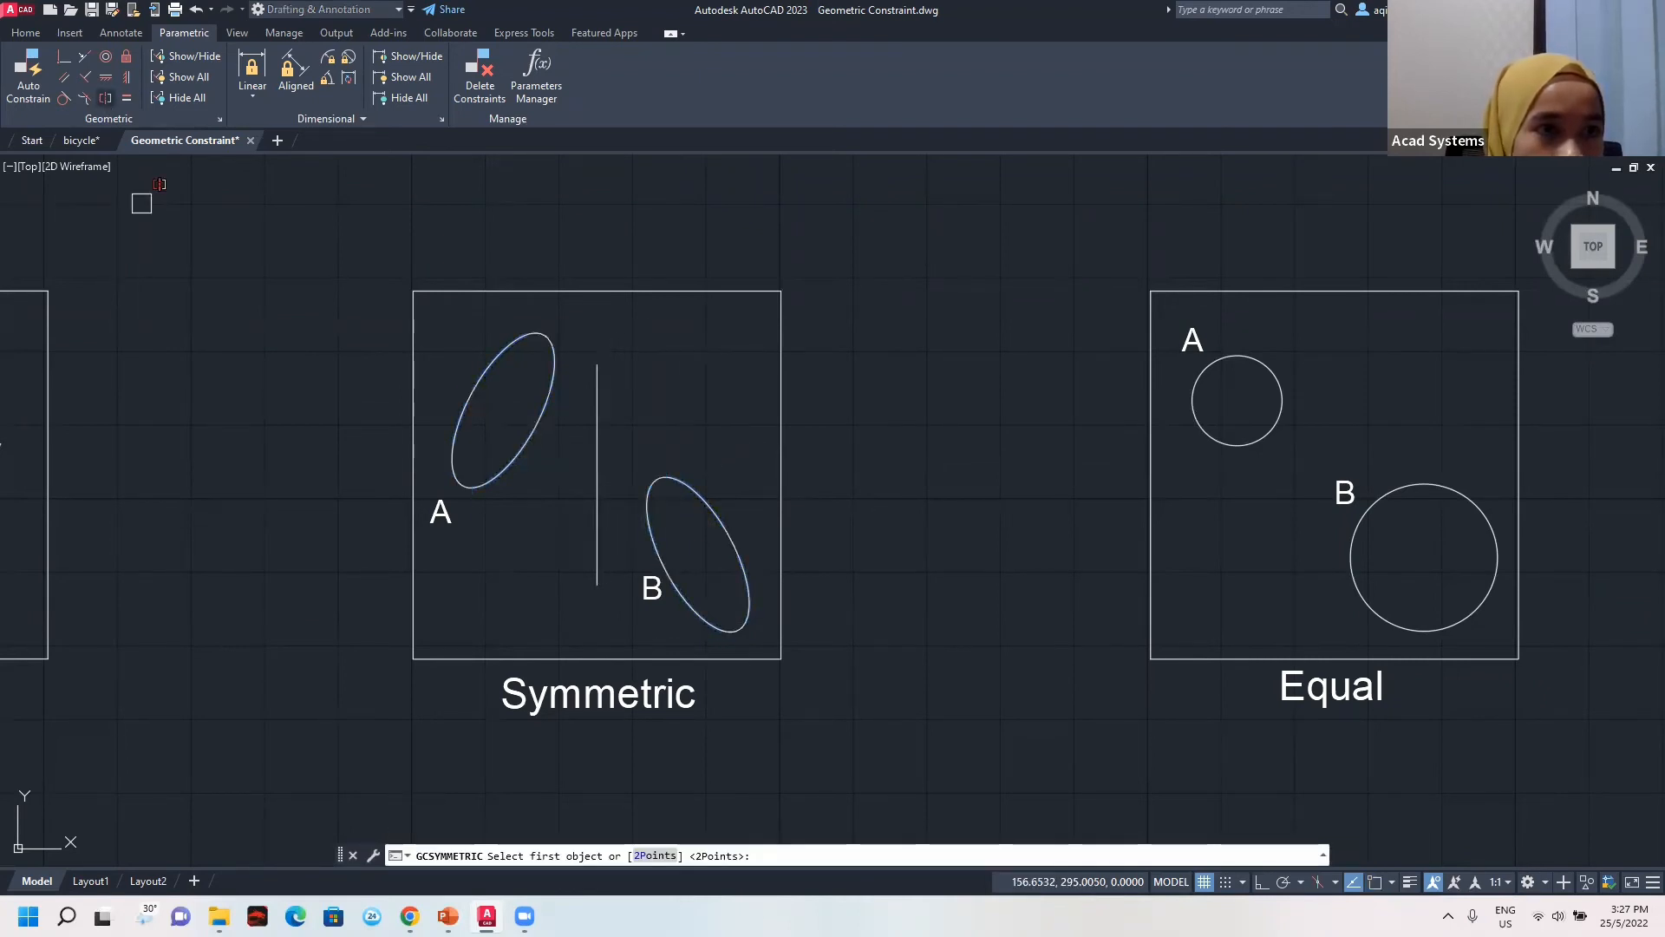
pyautogui.click(525, 438)
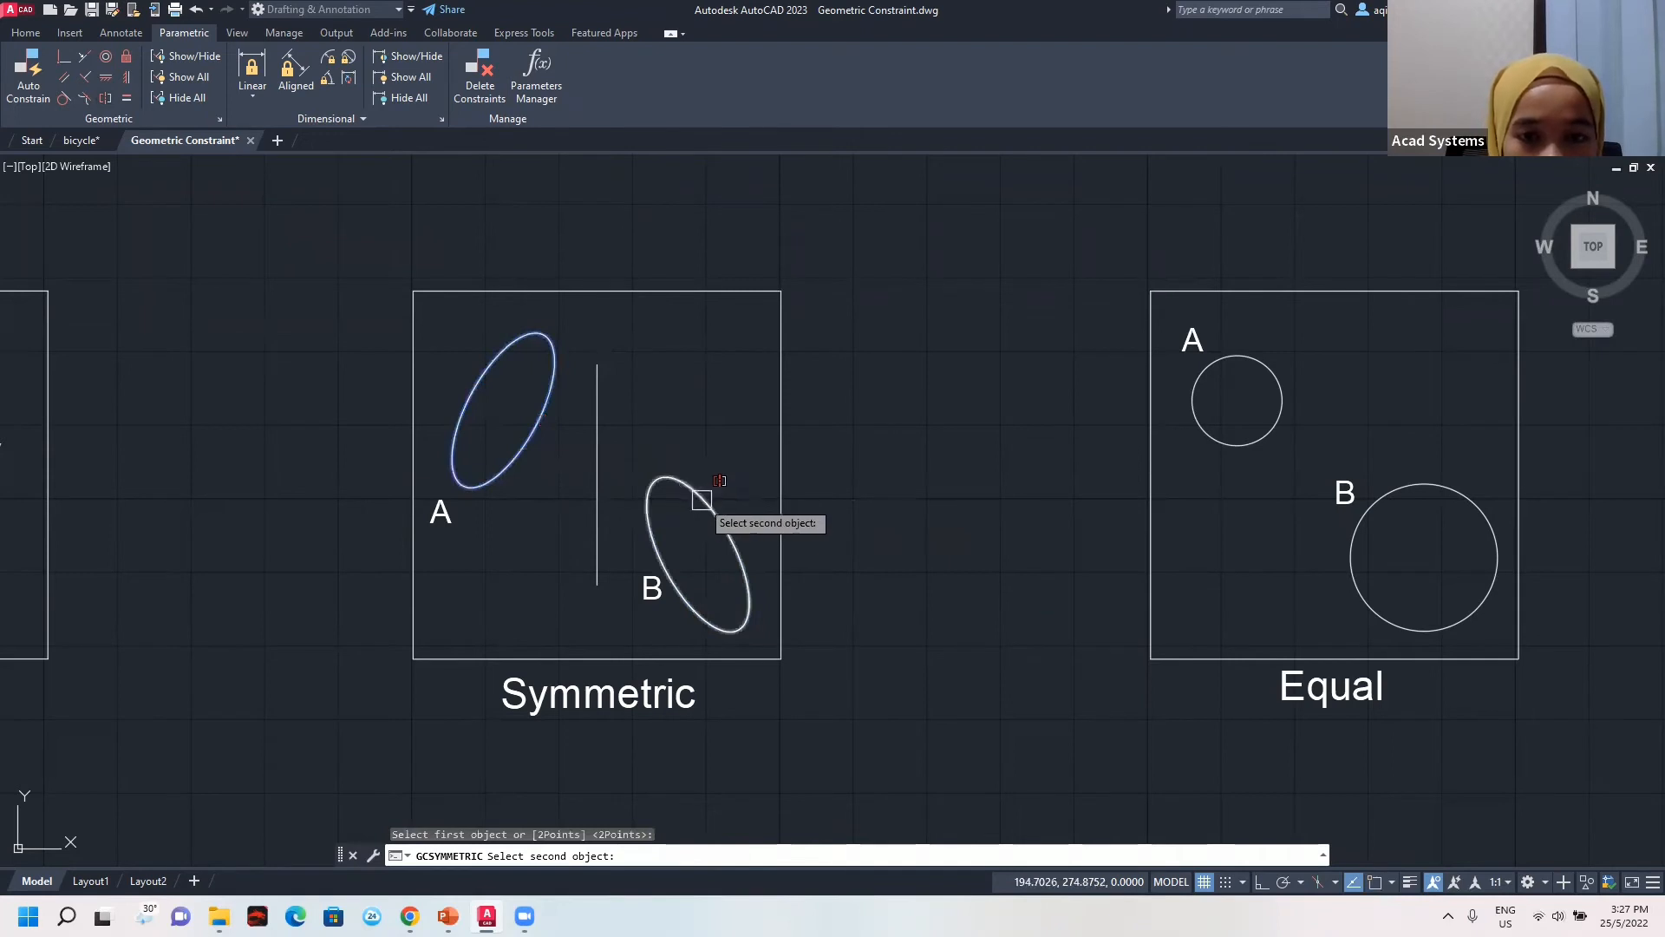
pyautogui.click(703, 498)
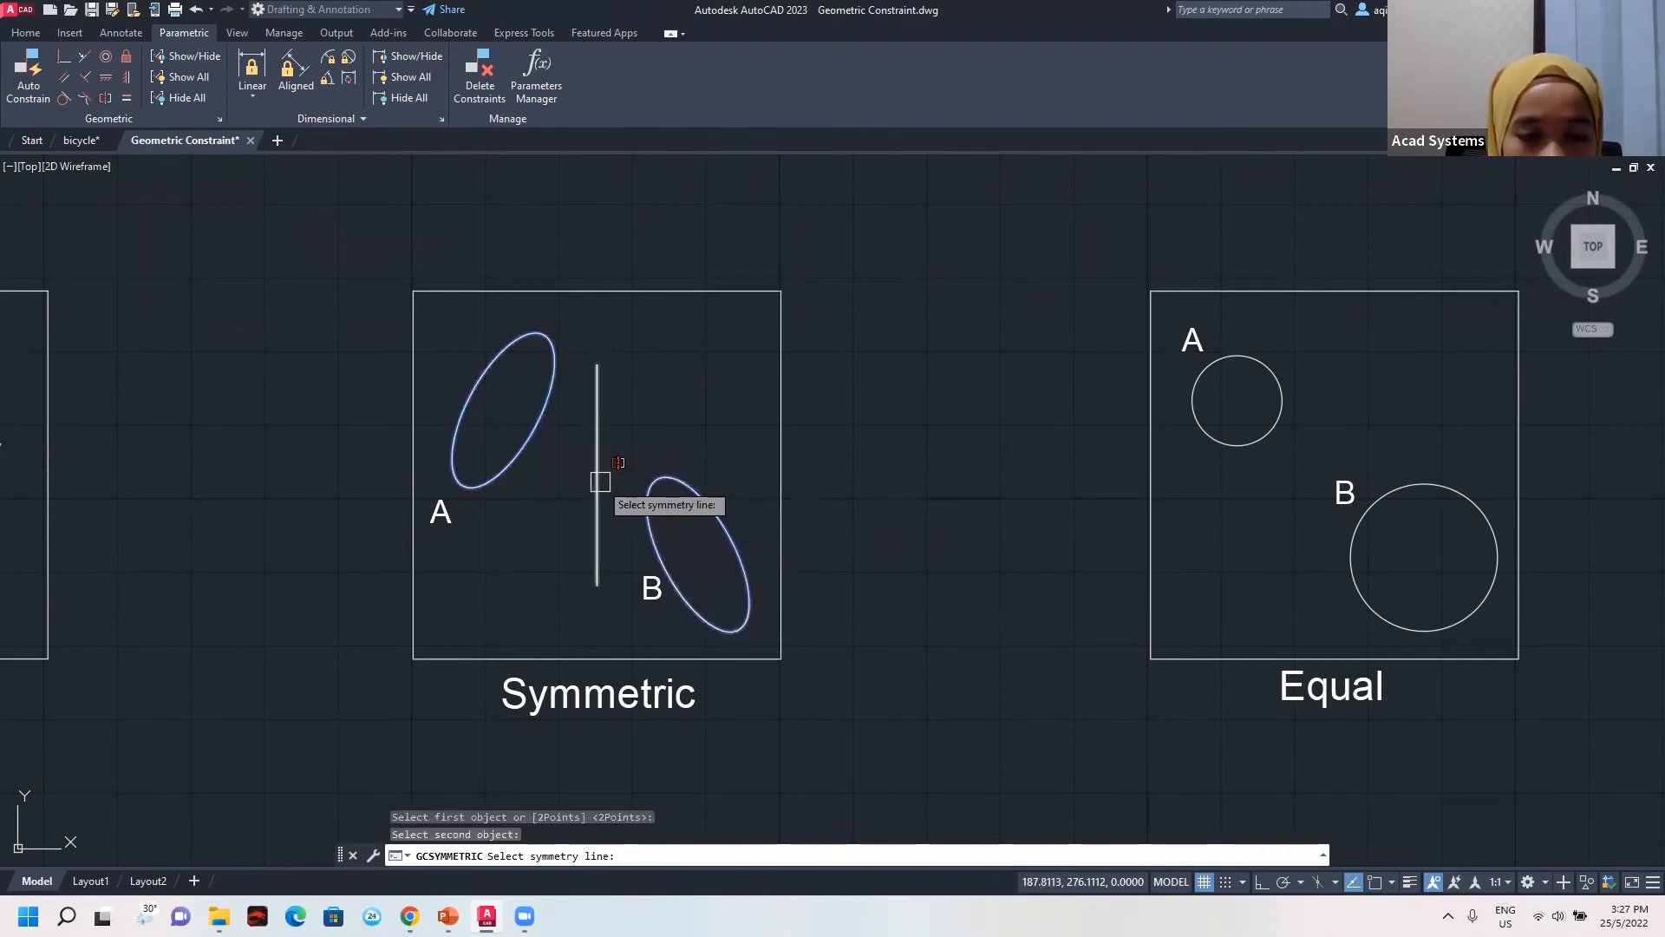
pyautogui.click(599, 474)
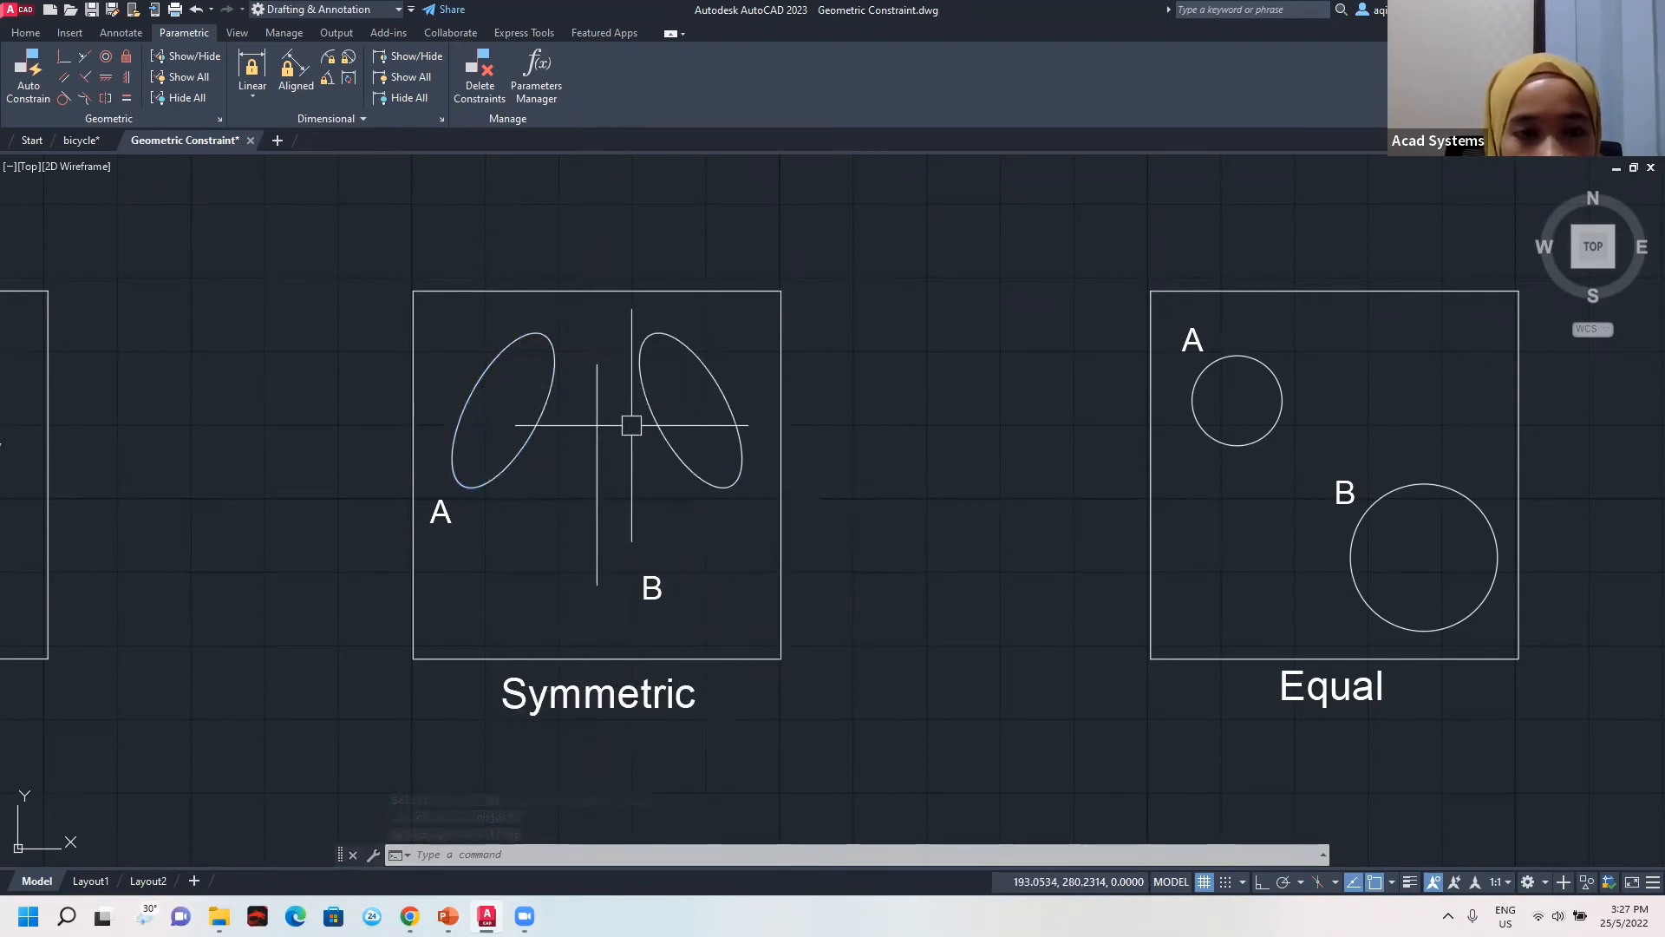
# Move ellipse A slightly downward by its centre to test the symmetric constraint with ellipse B.
pyautogui.click(518, 432)
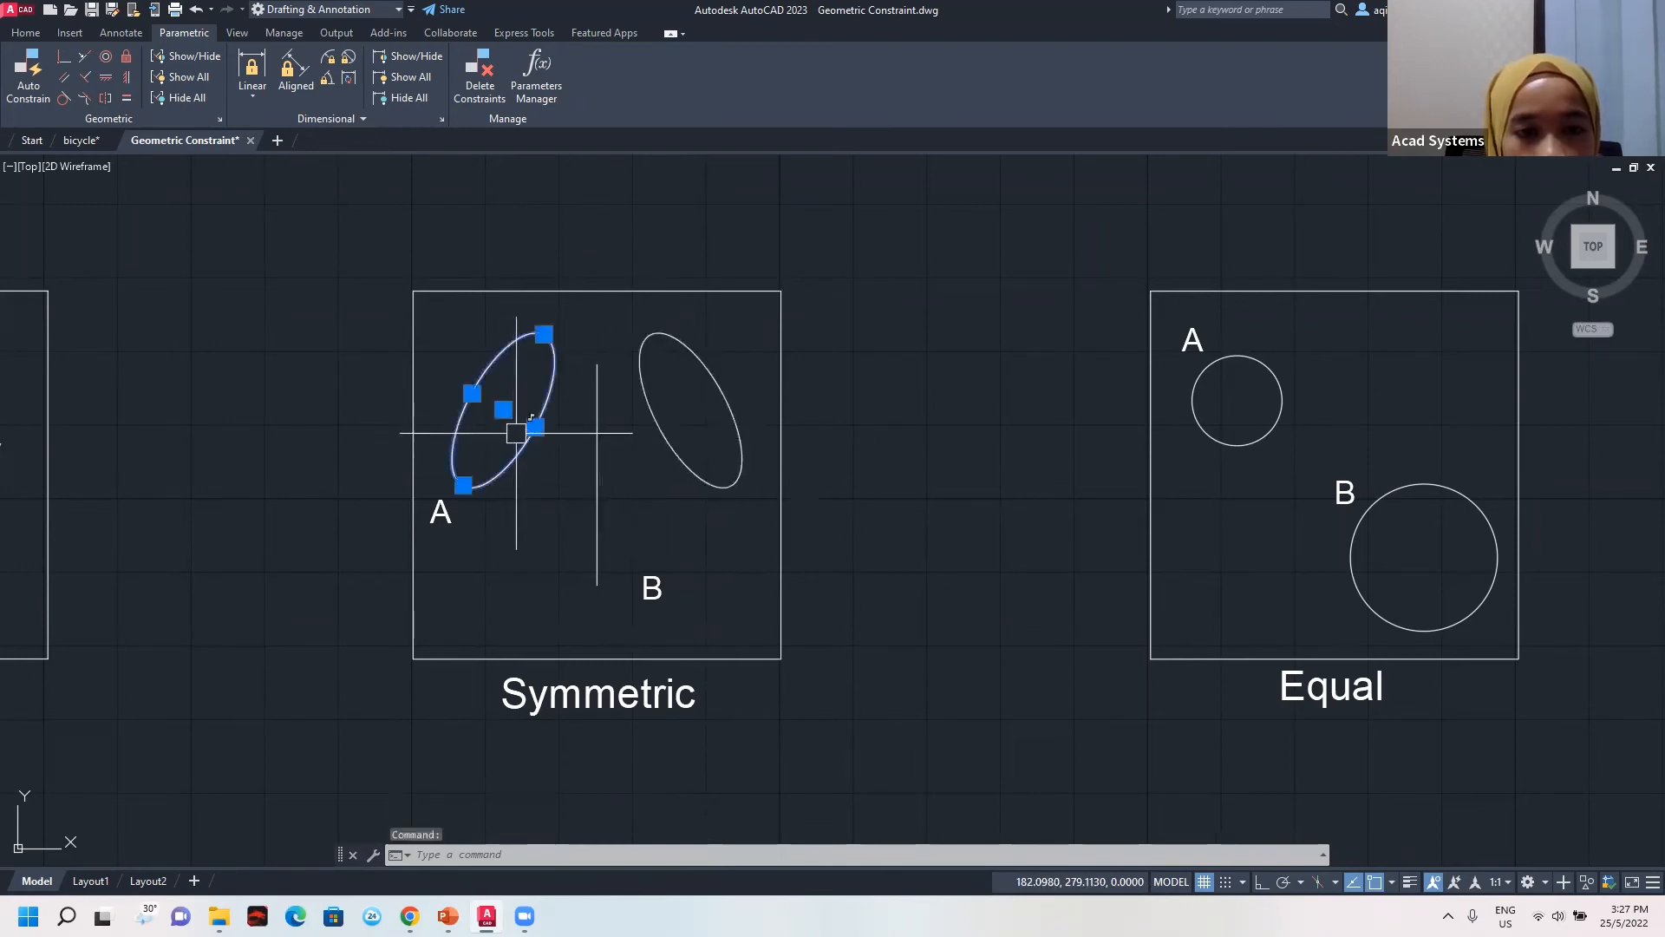
pyautogui.click(503, 409)
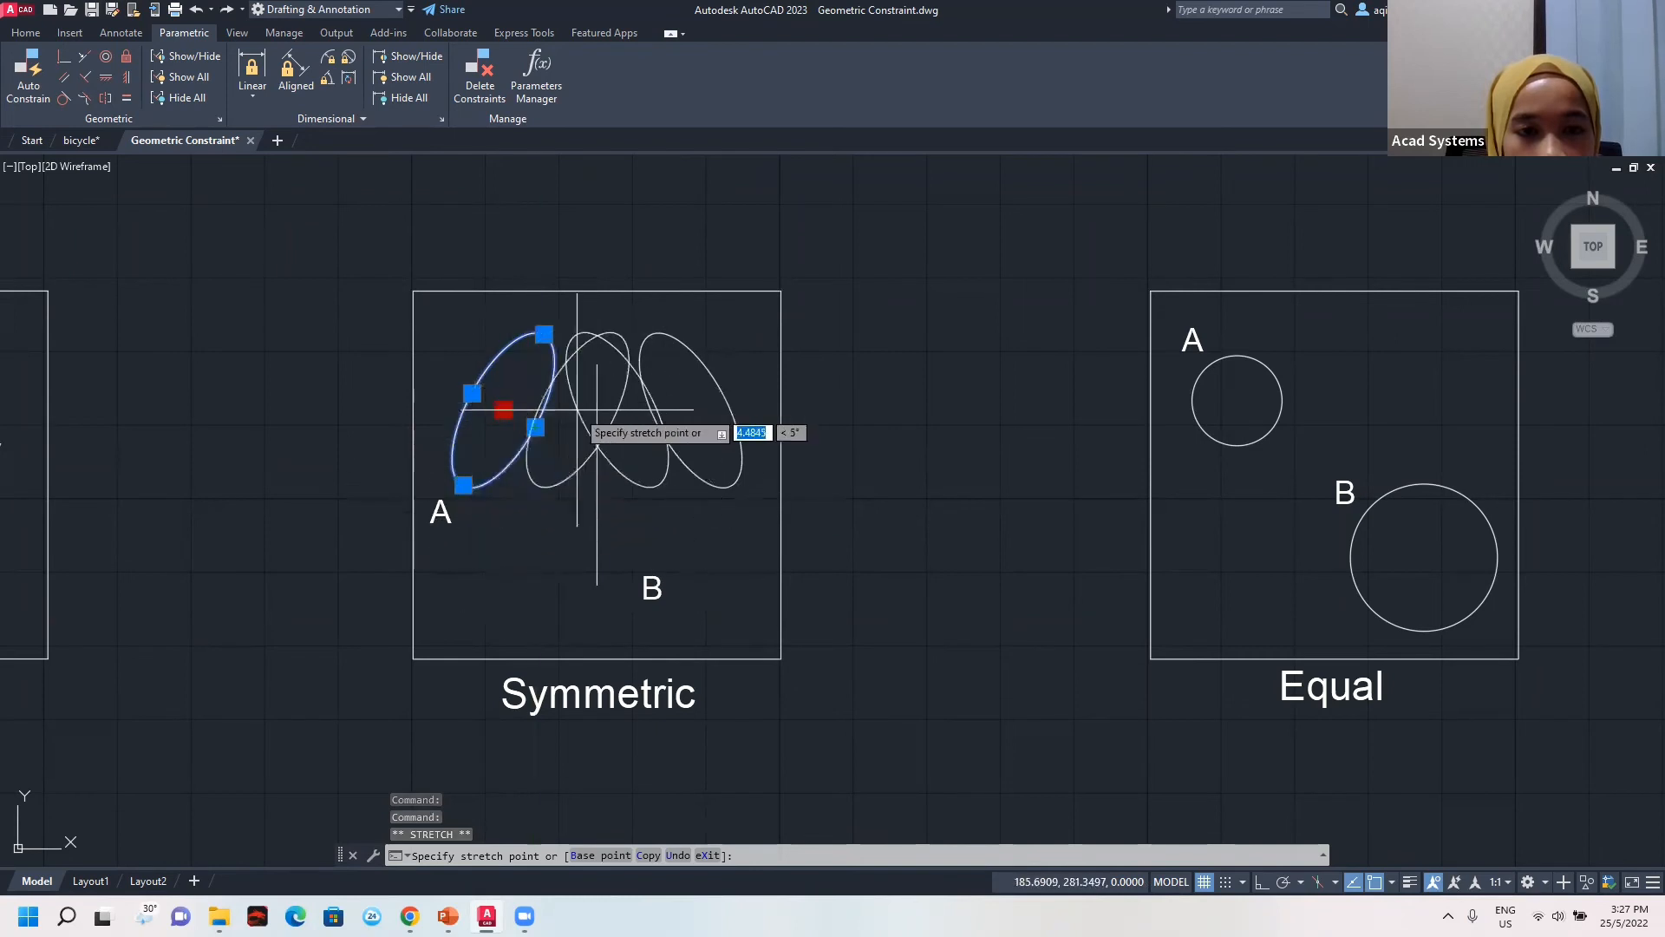
pyautogui.click(508, 468)
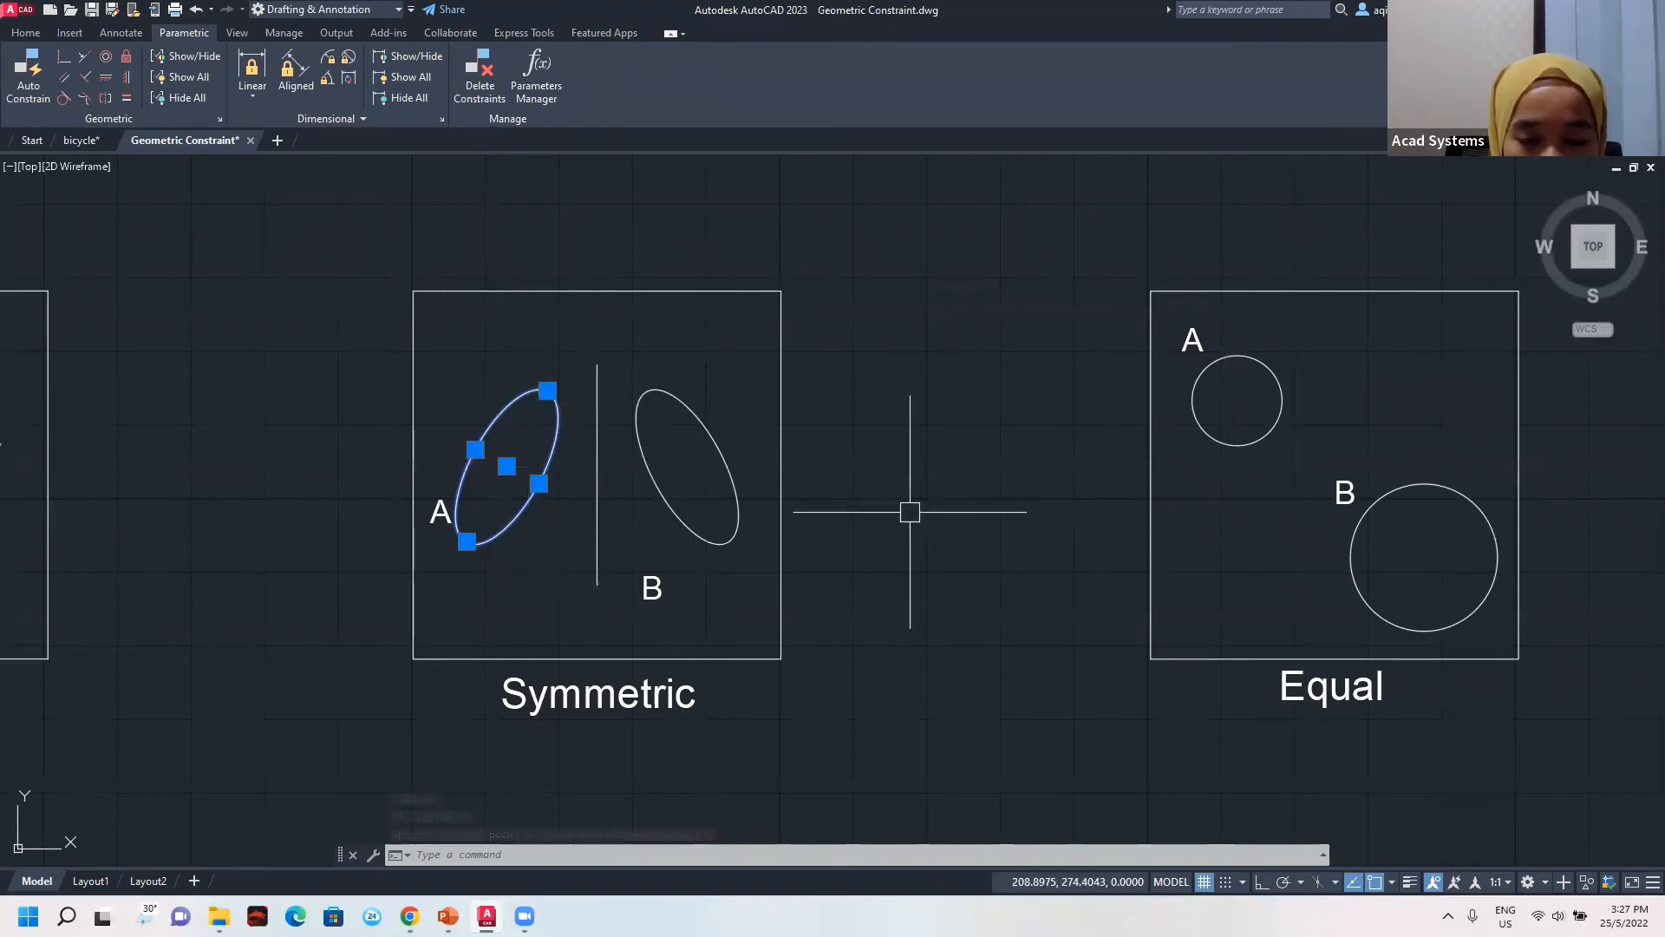
# Make circle A equal in size to circle B in the Equal example.
pyautogui.scroll(-2, 1059, 553)
pyautogui.moveTo(1047, 553)
pyautogui.mouseDown(button='middle')
pyautogui.moveTo(855, 515)
pyautogui.moveTo(854, 535)
pyautogui.moveTo(763, 531)
pyautogui.moveTo(785, 555)
pyautogui.mouseUp(button='middle')
pyautogui.scroll(2, 790, 520)
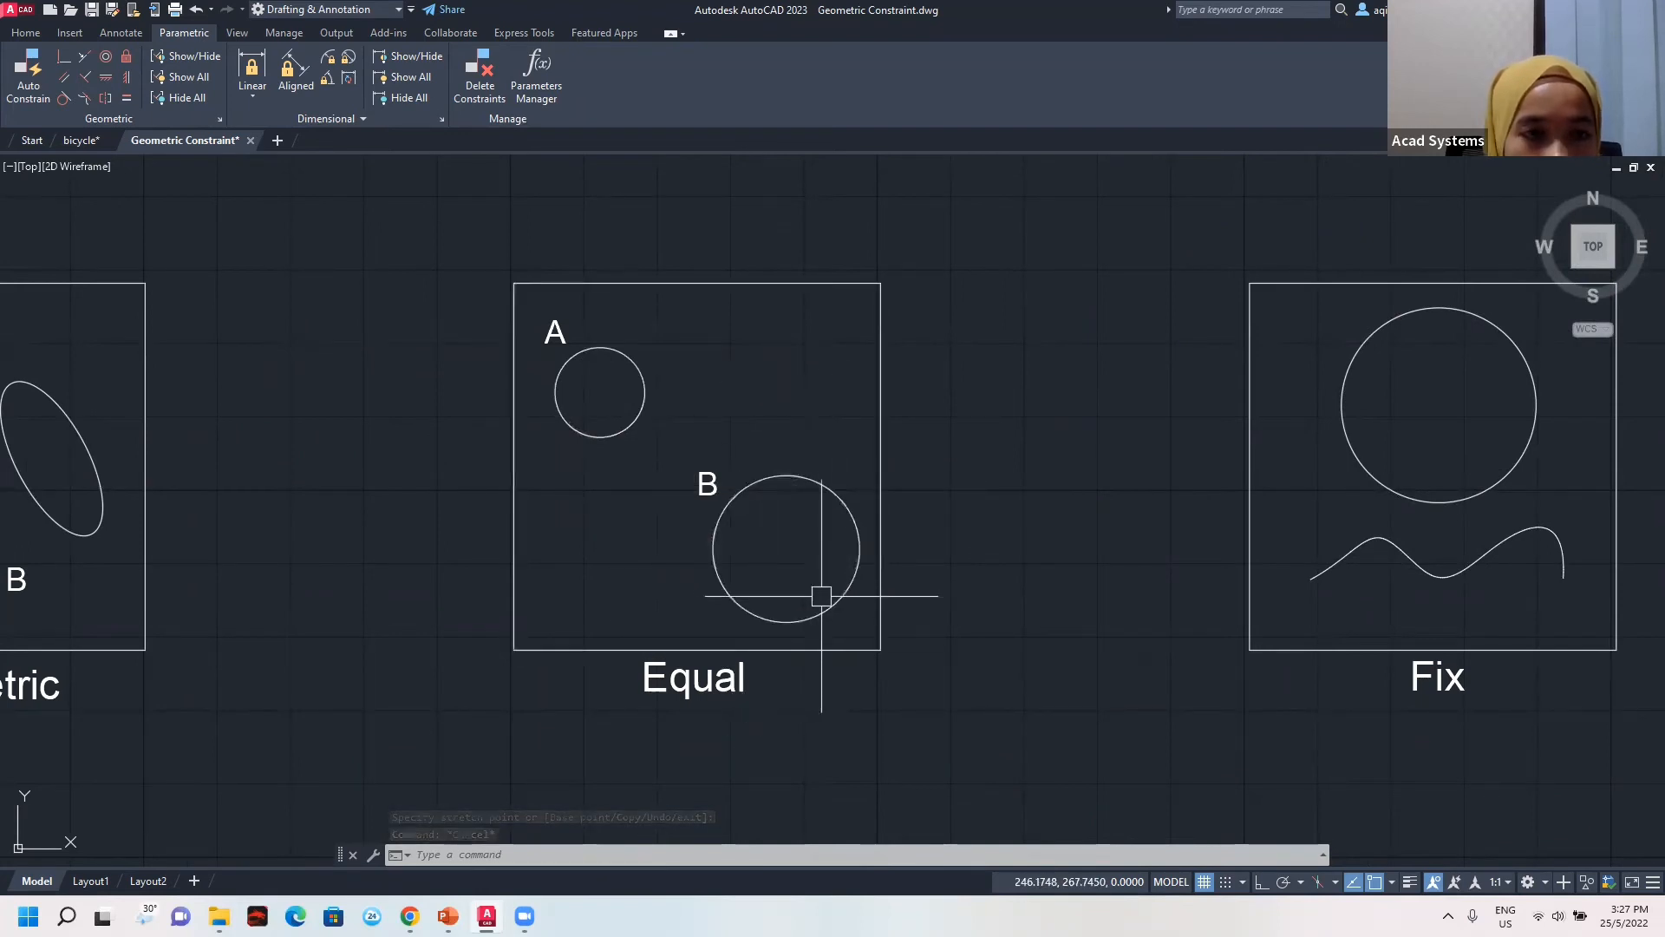
pyautogui.click(126, 99)
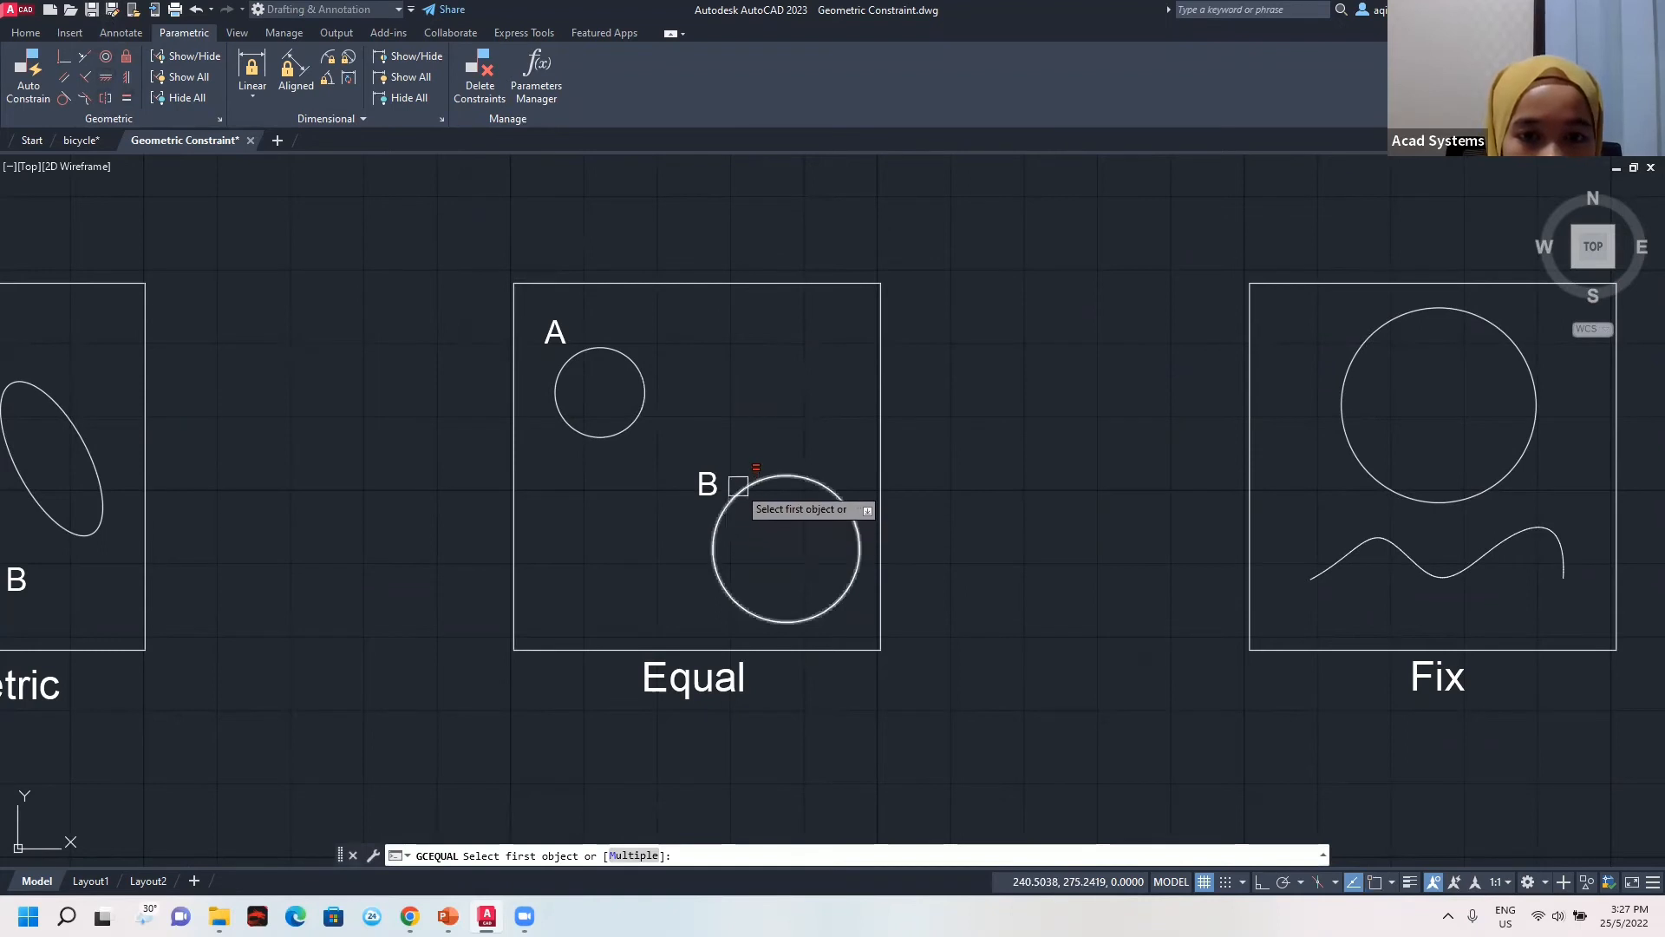
pyautogui.click(738, 484)
pyautogui.click(643, 410)
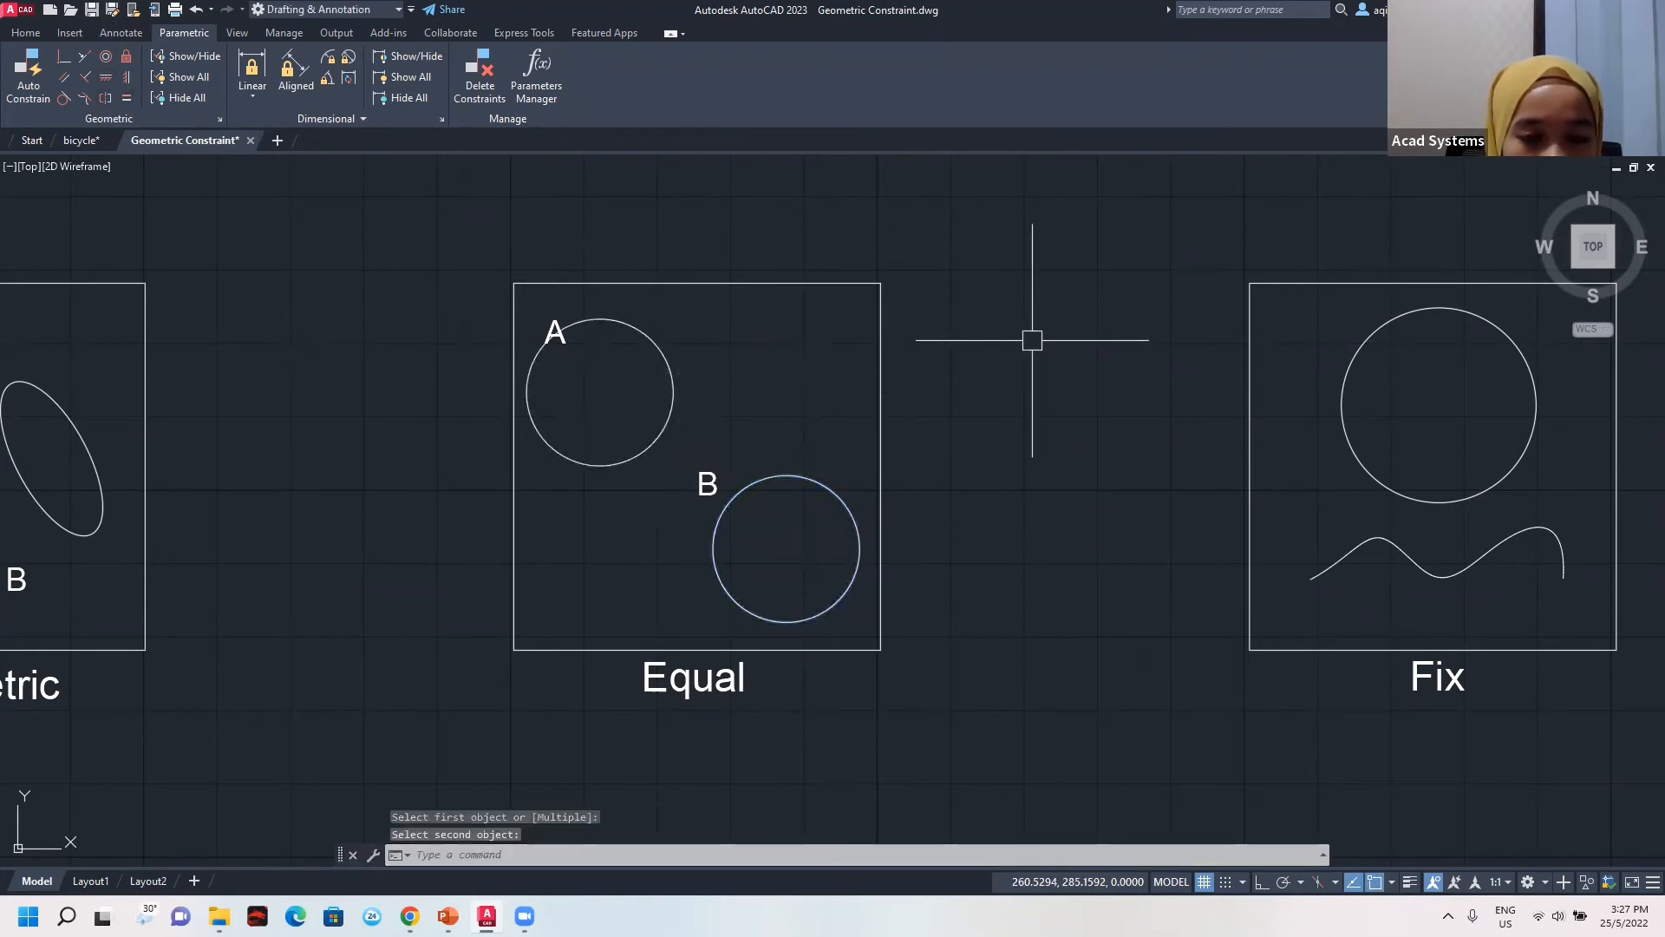
# Undo the last equal constraint and make circle B equal in size to circle A in the Equal example.
pyautogui.press('Escape')
pyautogui.hotkey('ctrl', 'z')
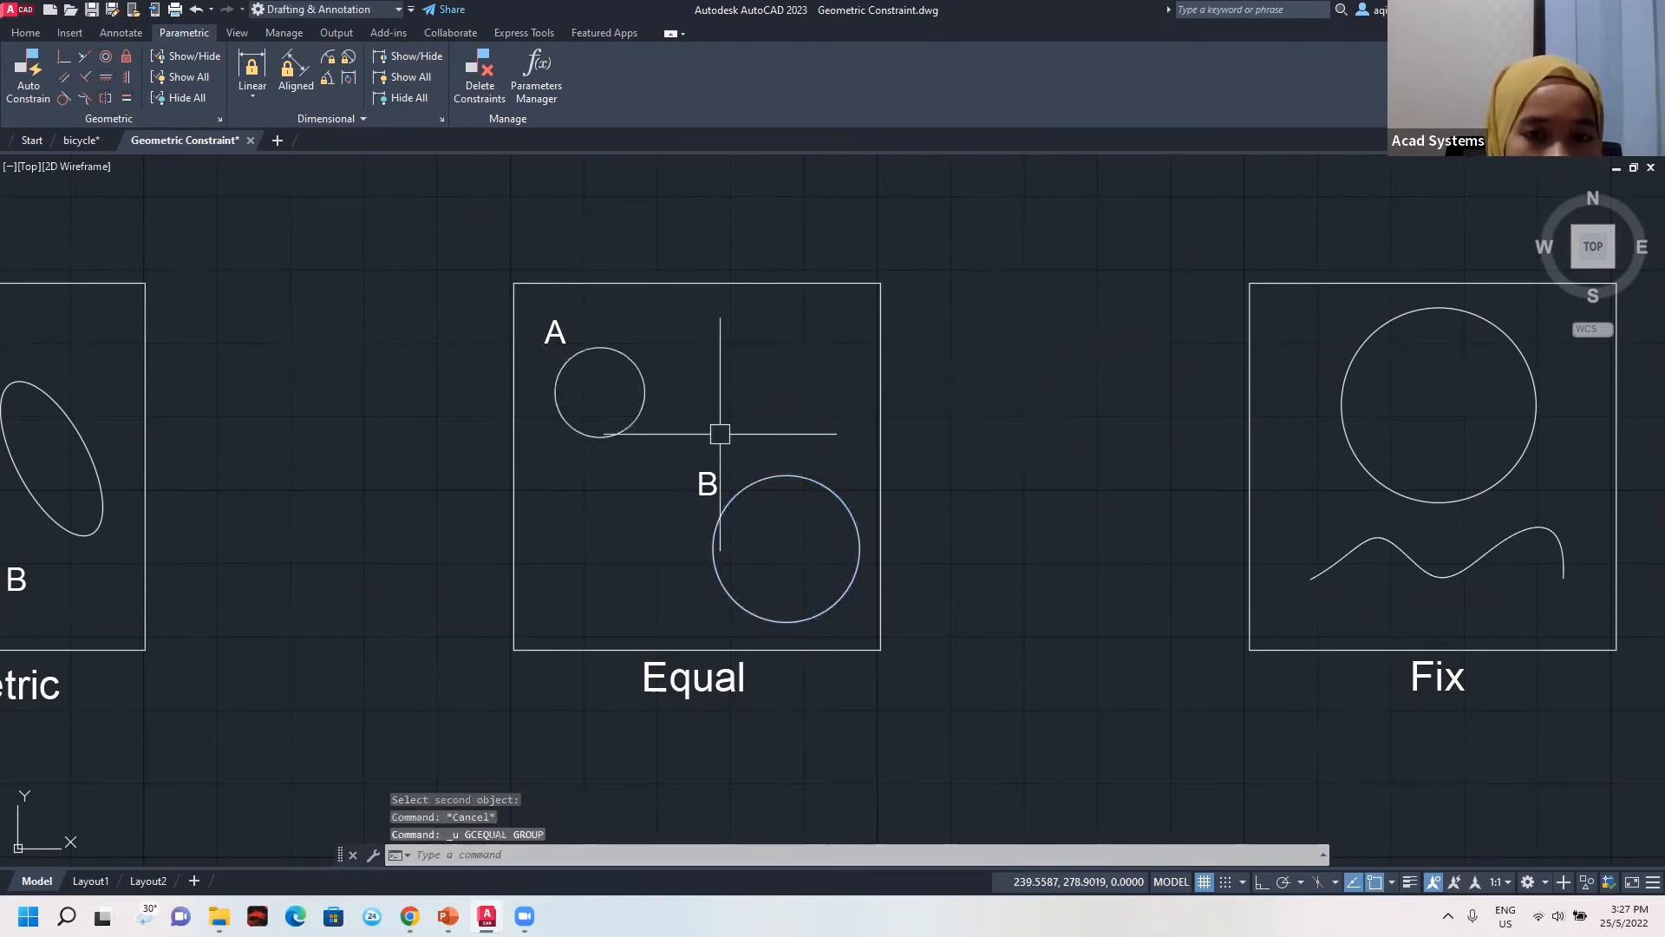
pyautogui.click(127, 99)
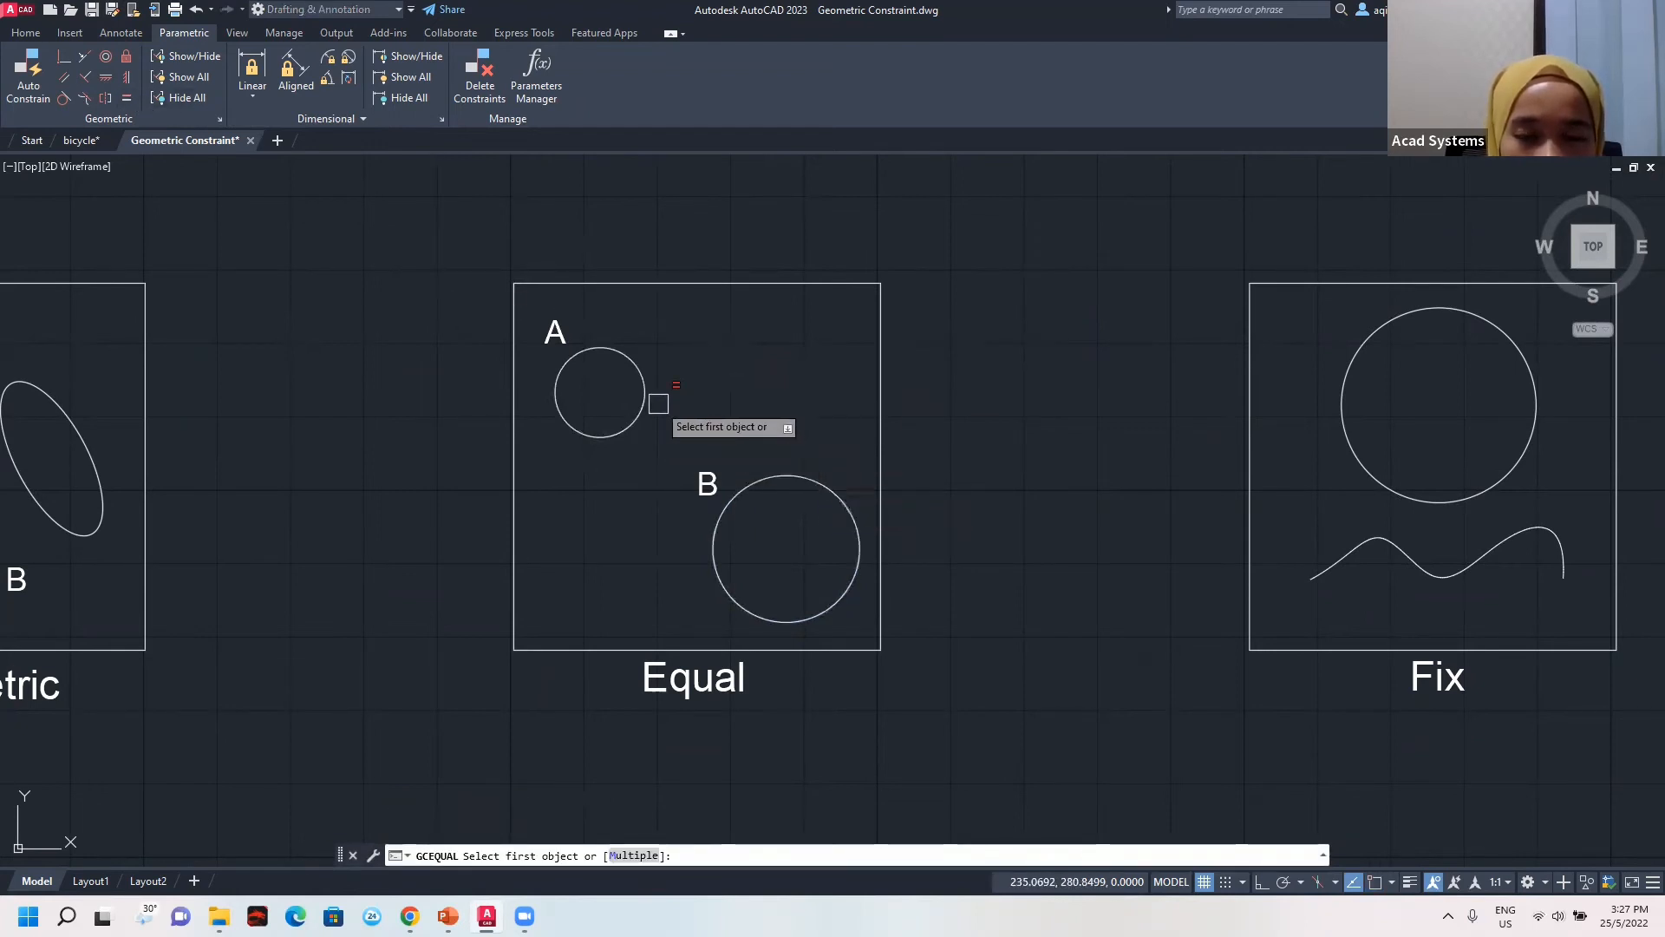
pyautogui.click(635, 416)
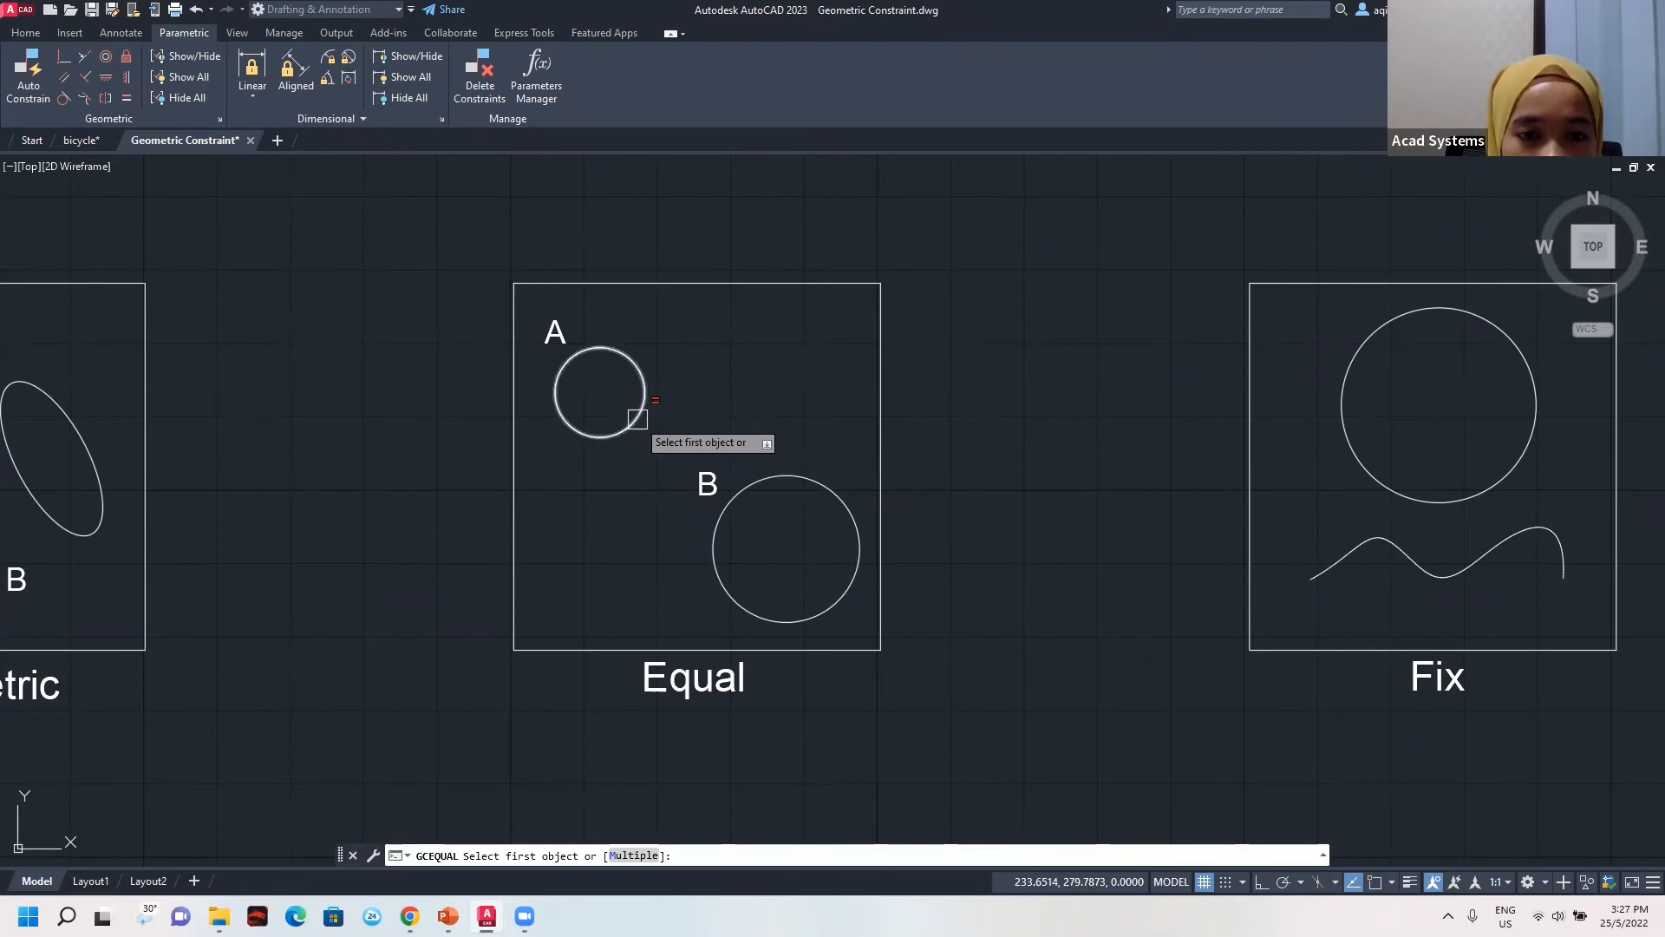
pyautogui.click(802, 475)
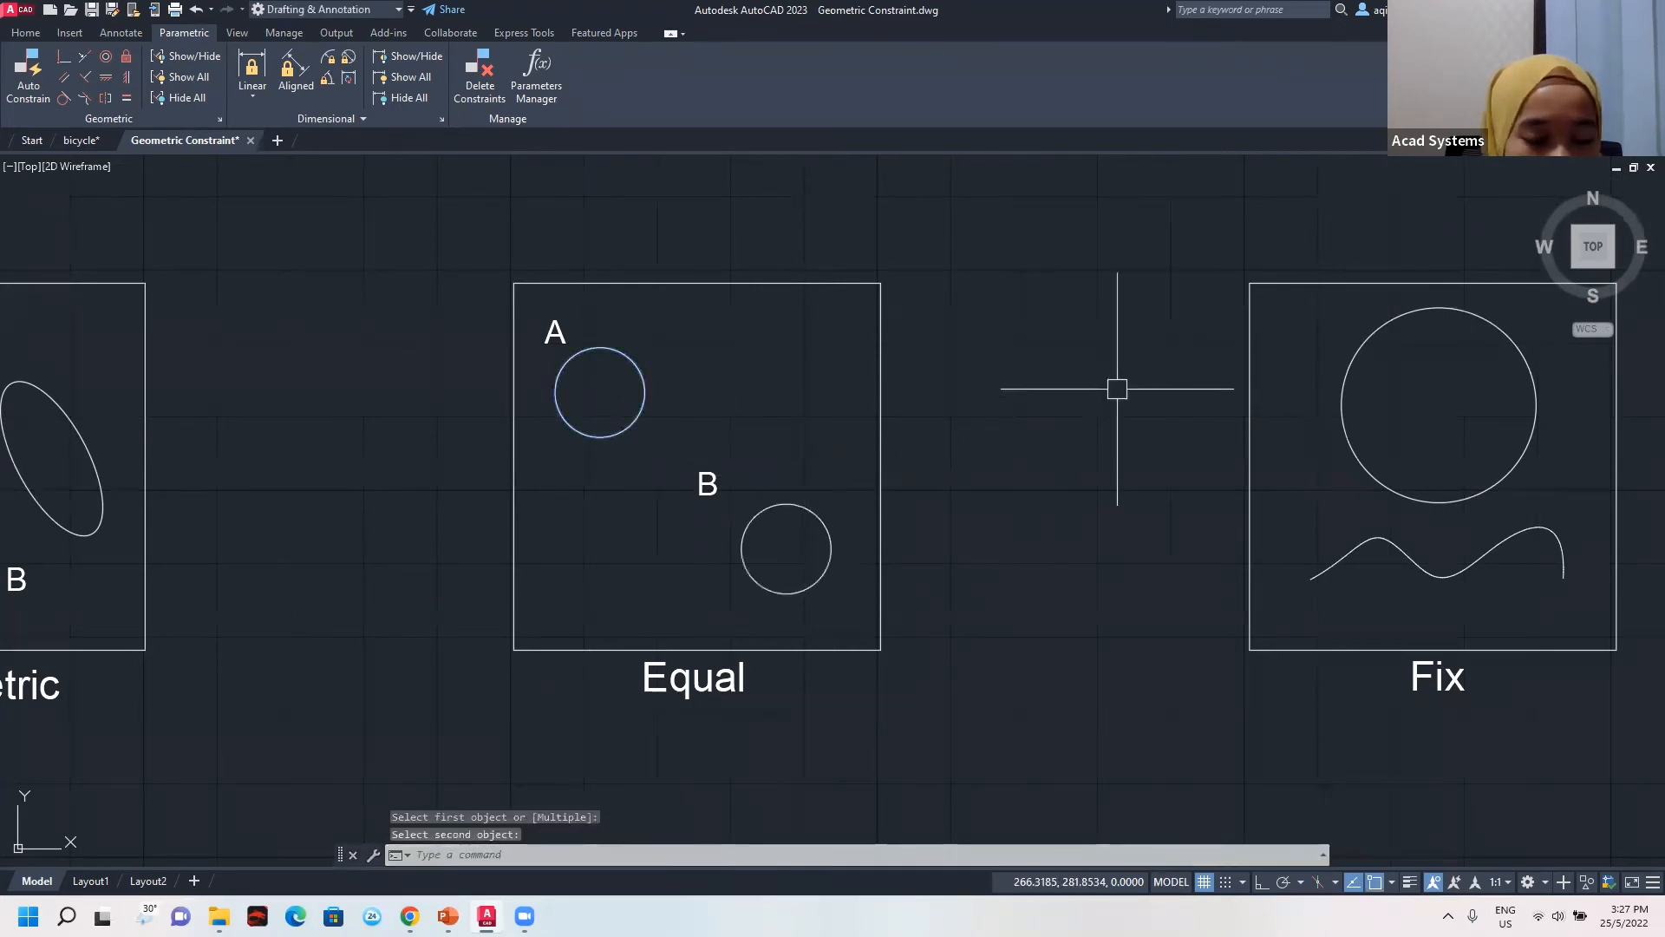
pyautogui.press('Escape')
# Fix the centre point of the circle in the Fix example with a Fix constraint.
pyautogui.moveTo(916, 469)
pyautogui.mouseDown(button='middle')
pyautogui.moveTo(881, 450)
pyautogui.moveTo(502, 476)
pyautogui.moveTo(486, 450)
pyautogui.mouseUp(button='middle')
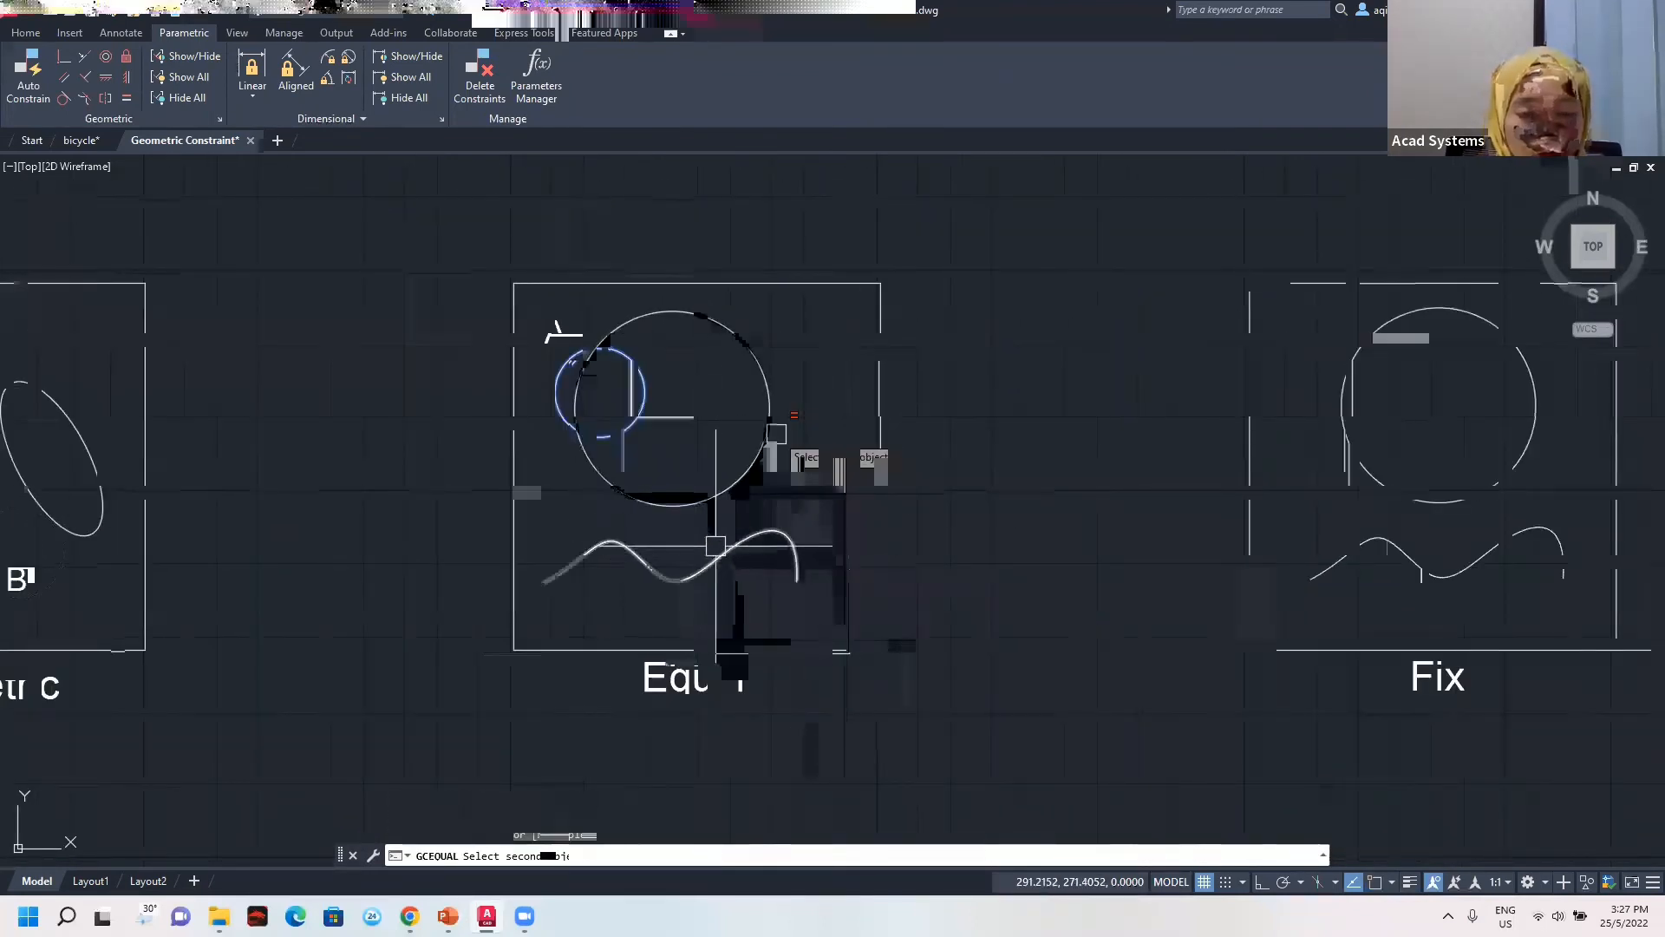
pyautogui.click(129, 55)
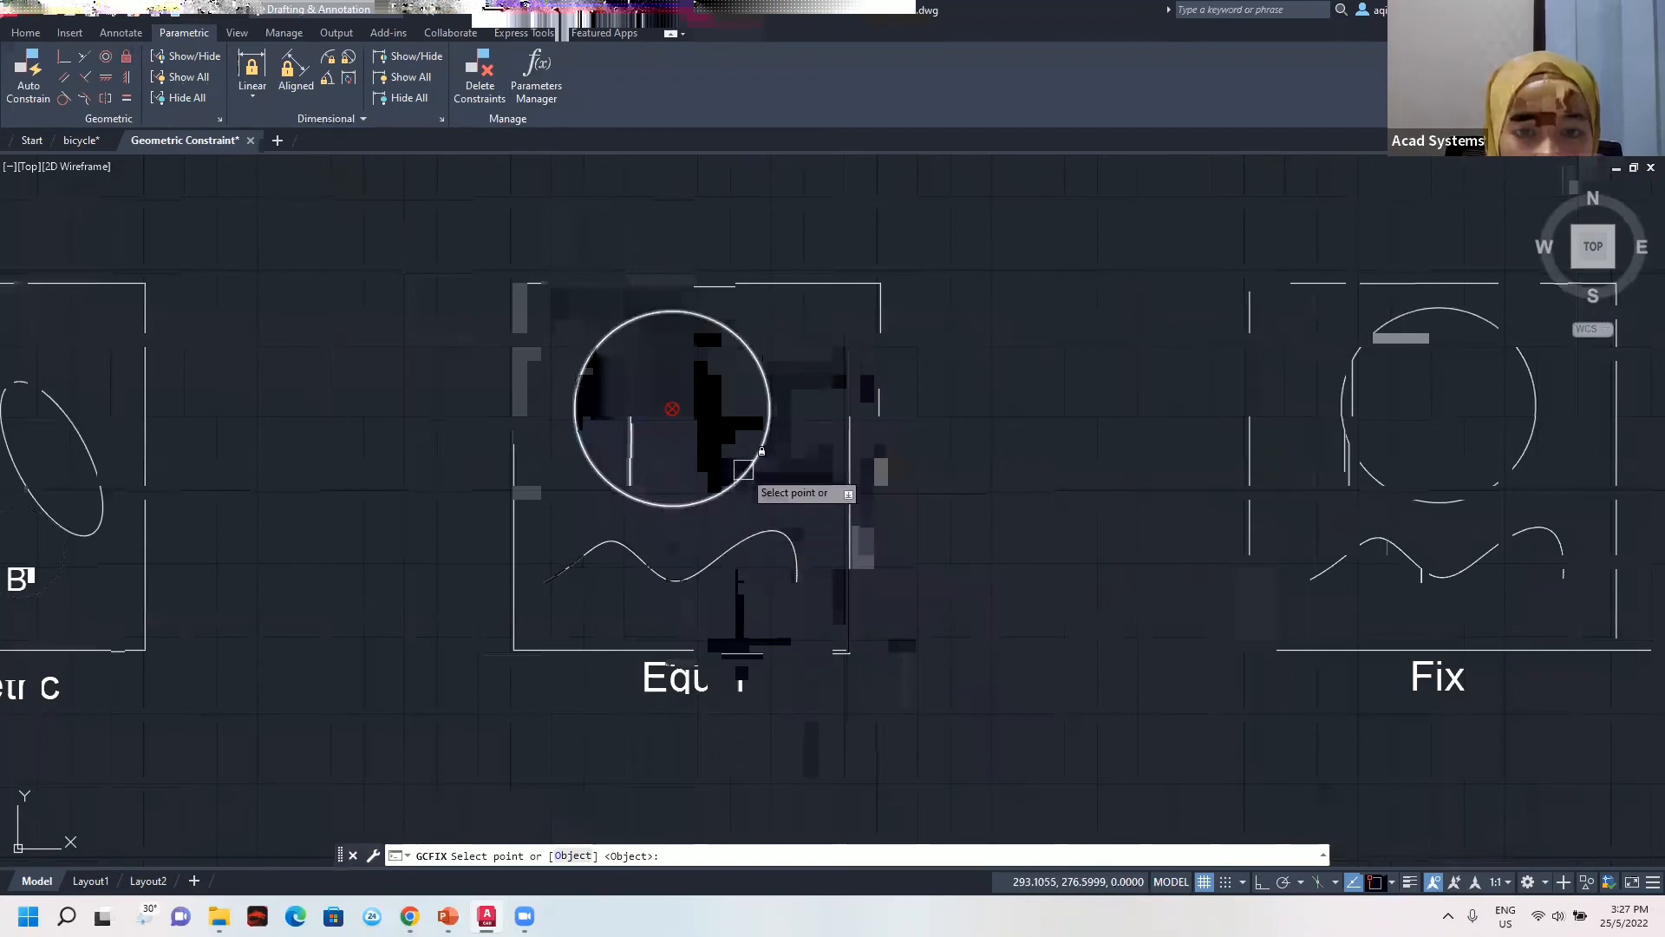
pyautogui.click(743, 469)
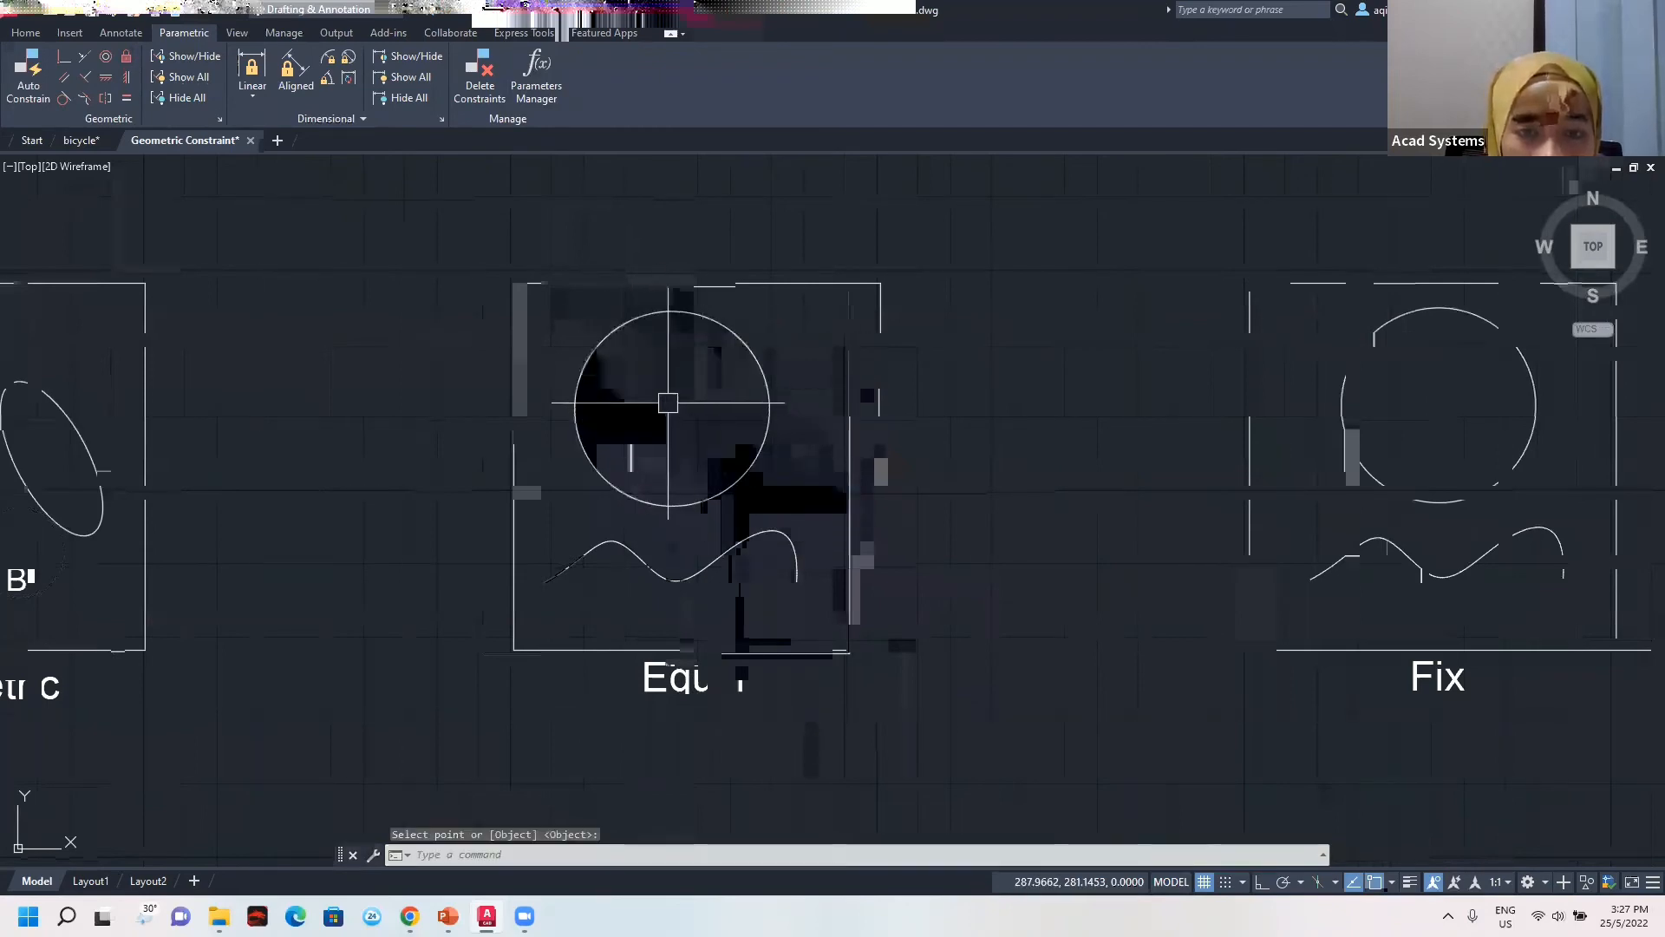
# Try moving the circle by its centre and resizing it from its edge to test the Fix constraint, without placing either change.
pyautogui.click(709, 496)
pyautogui.click(672, 408)
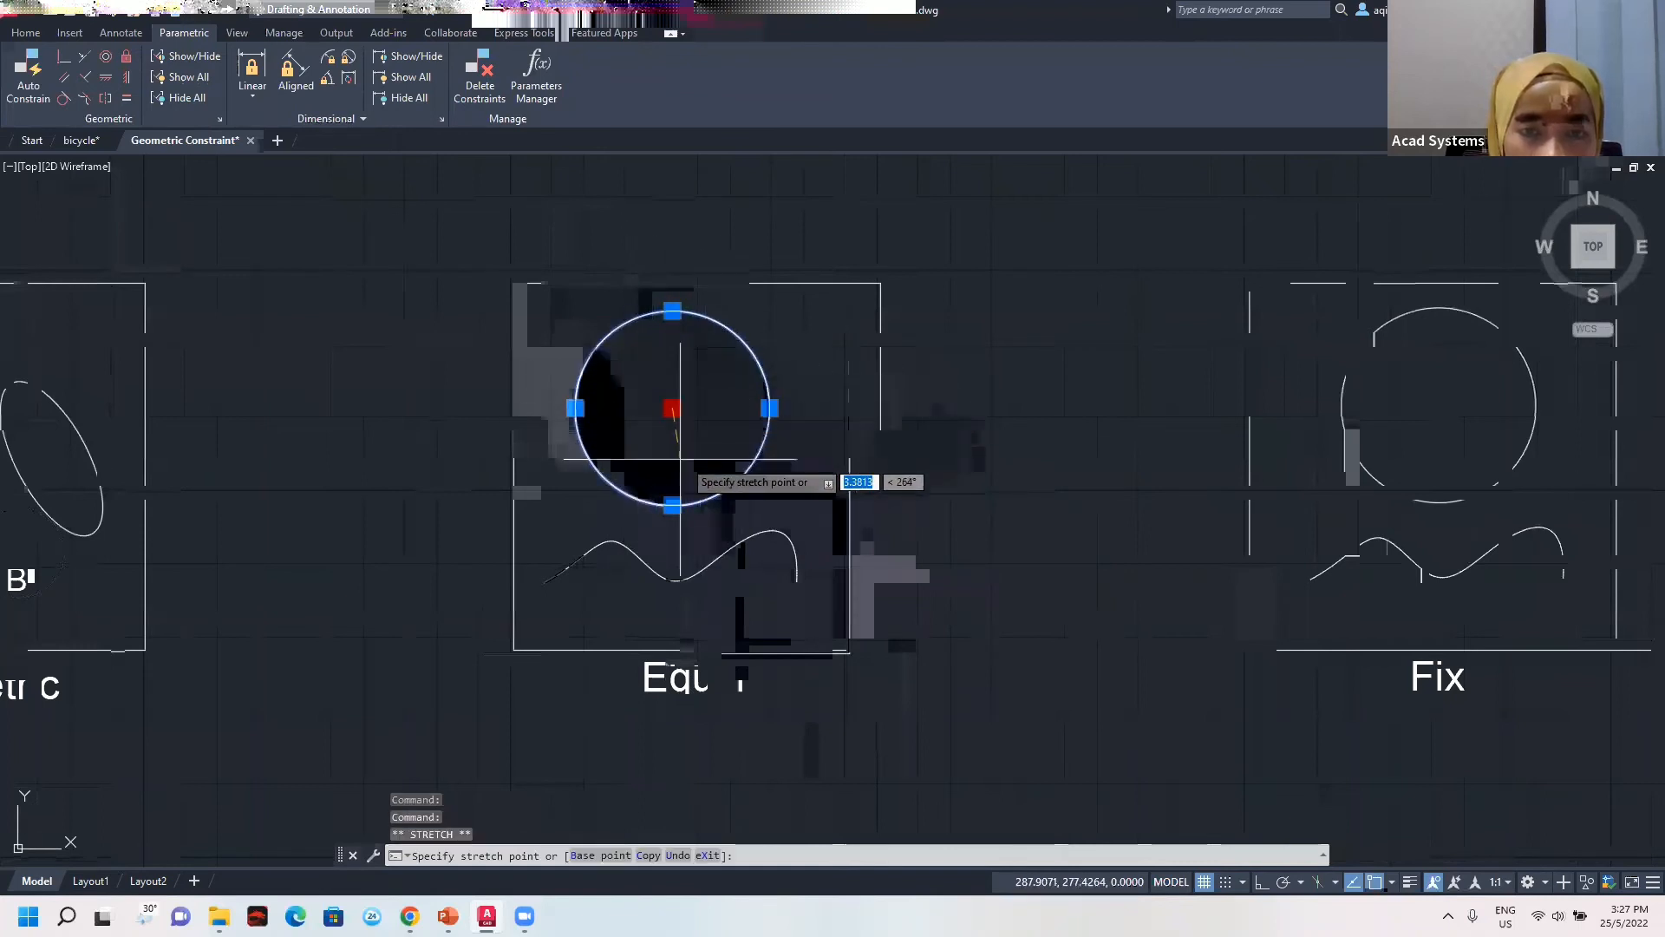
pyautogui.press('Escape')
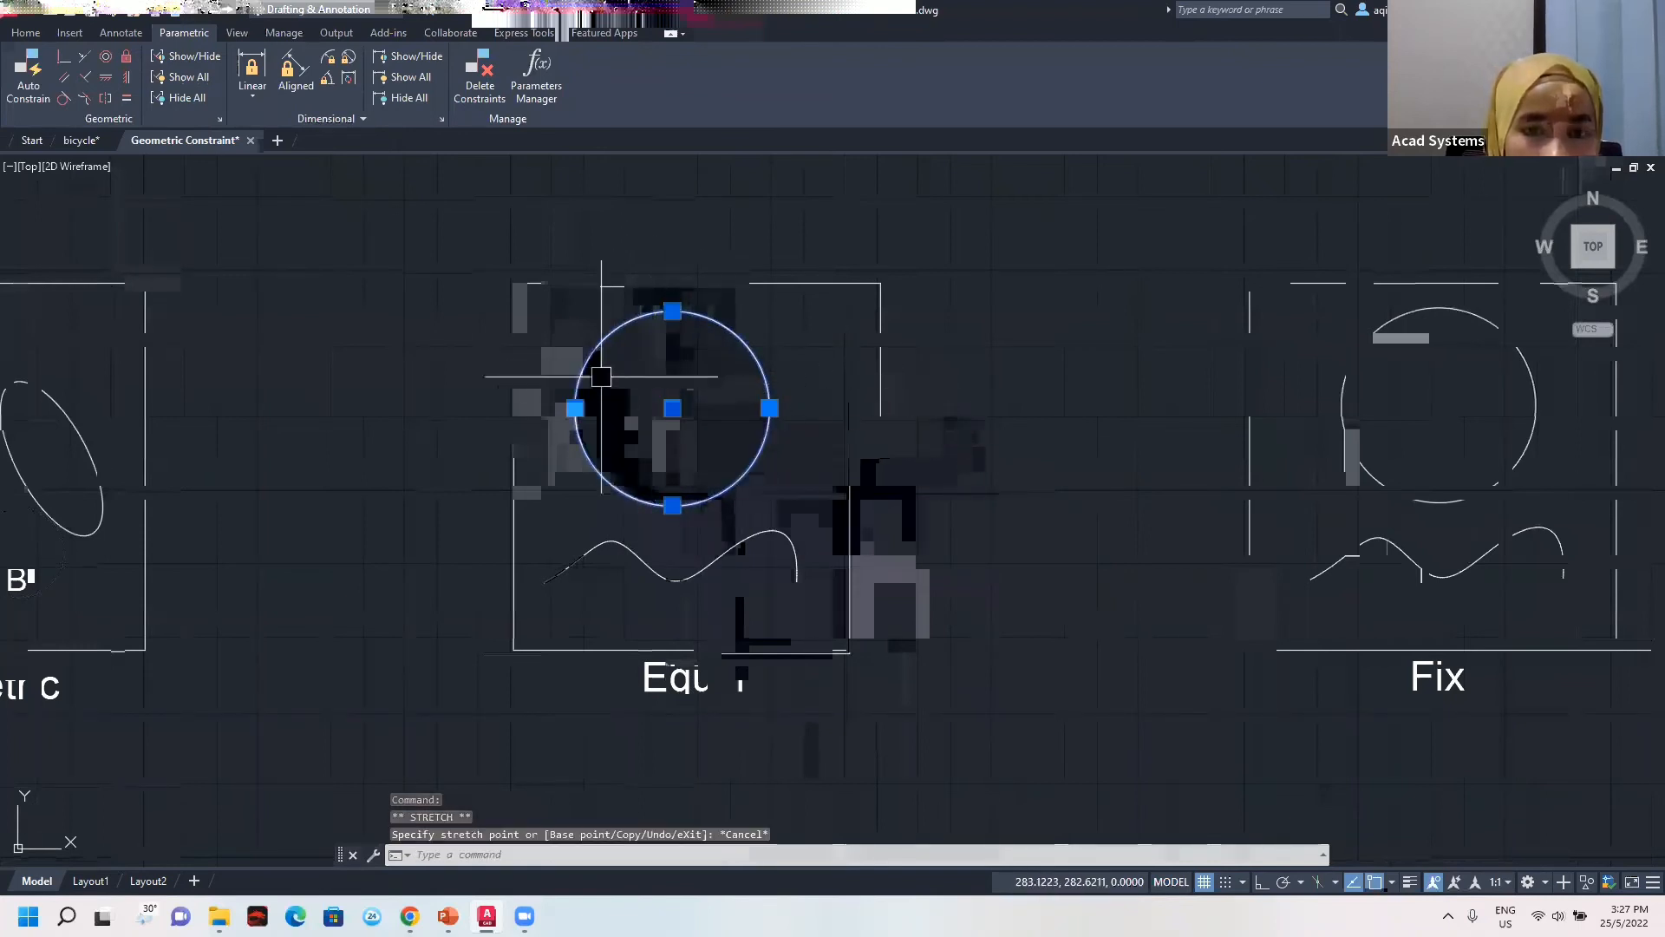
pyautogui.click(575, 407)
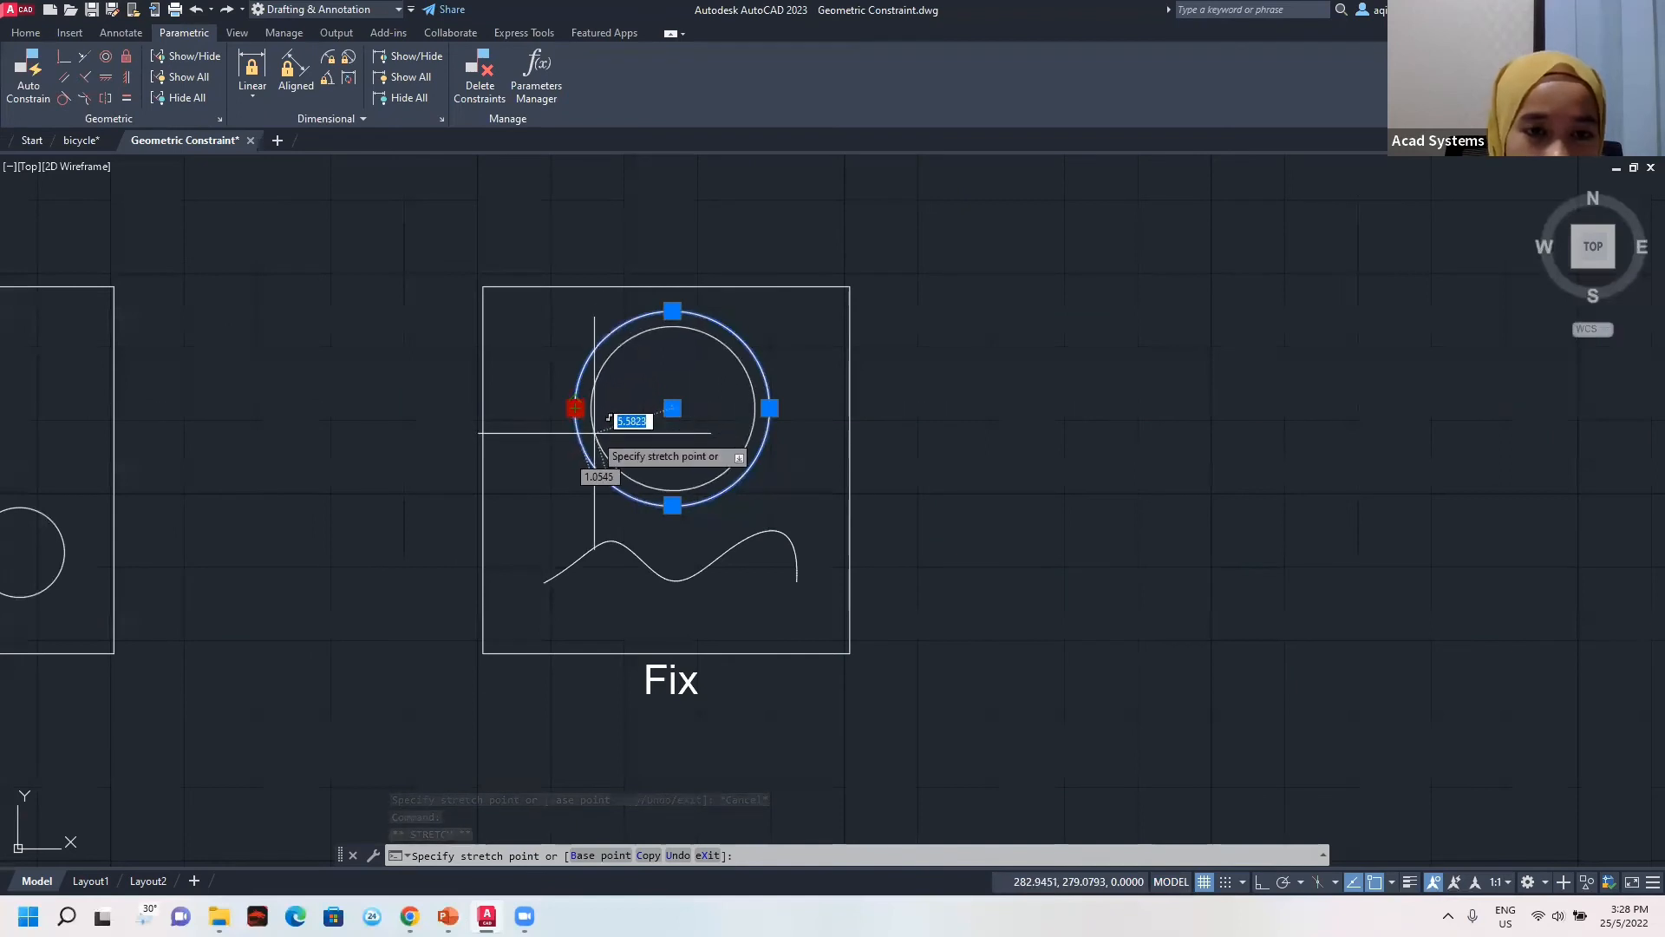
pyautogui.press('Escape')
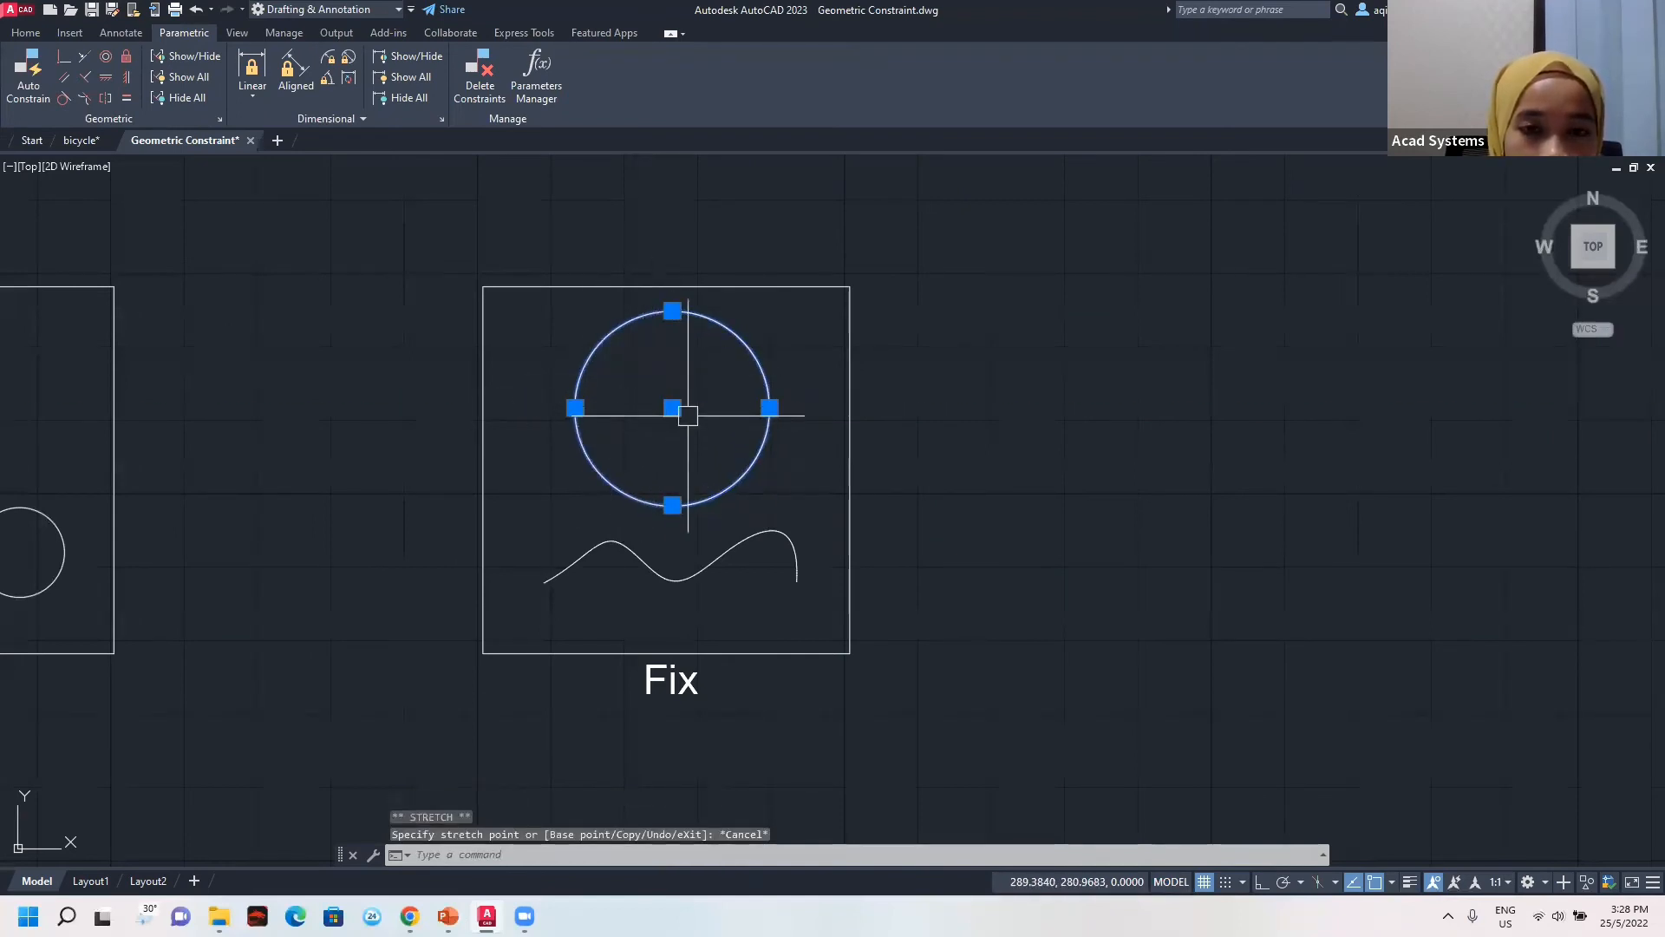
pyautogui.press('Escape')
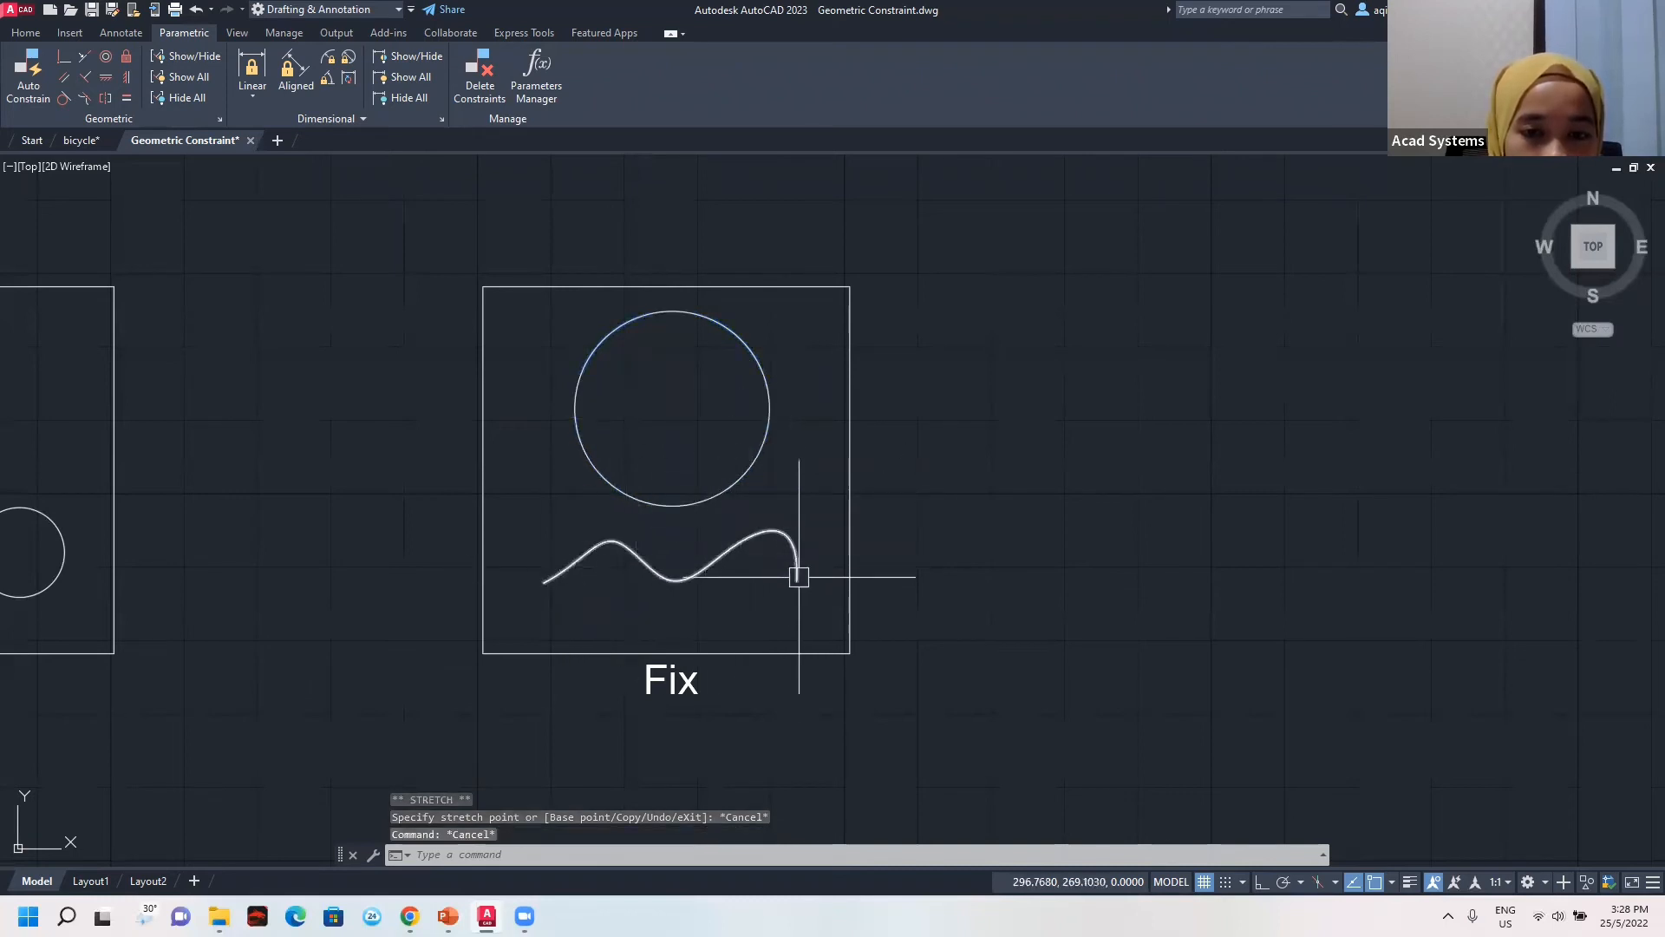
# Apply a Fix constraint to the whole spline below the circle, using the Object option.
pyautogui.click(126, 57)
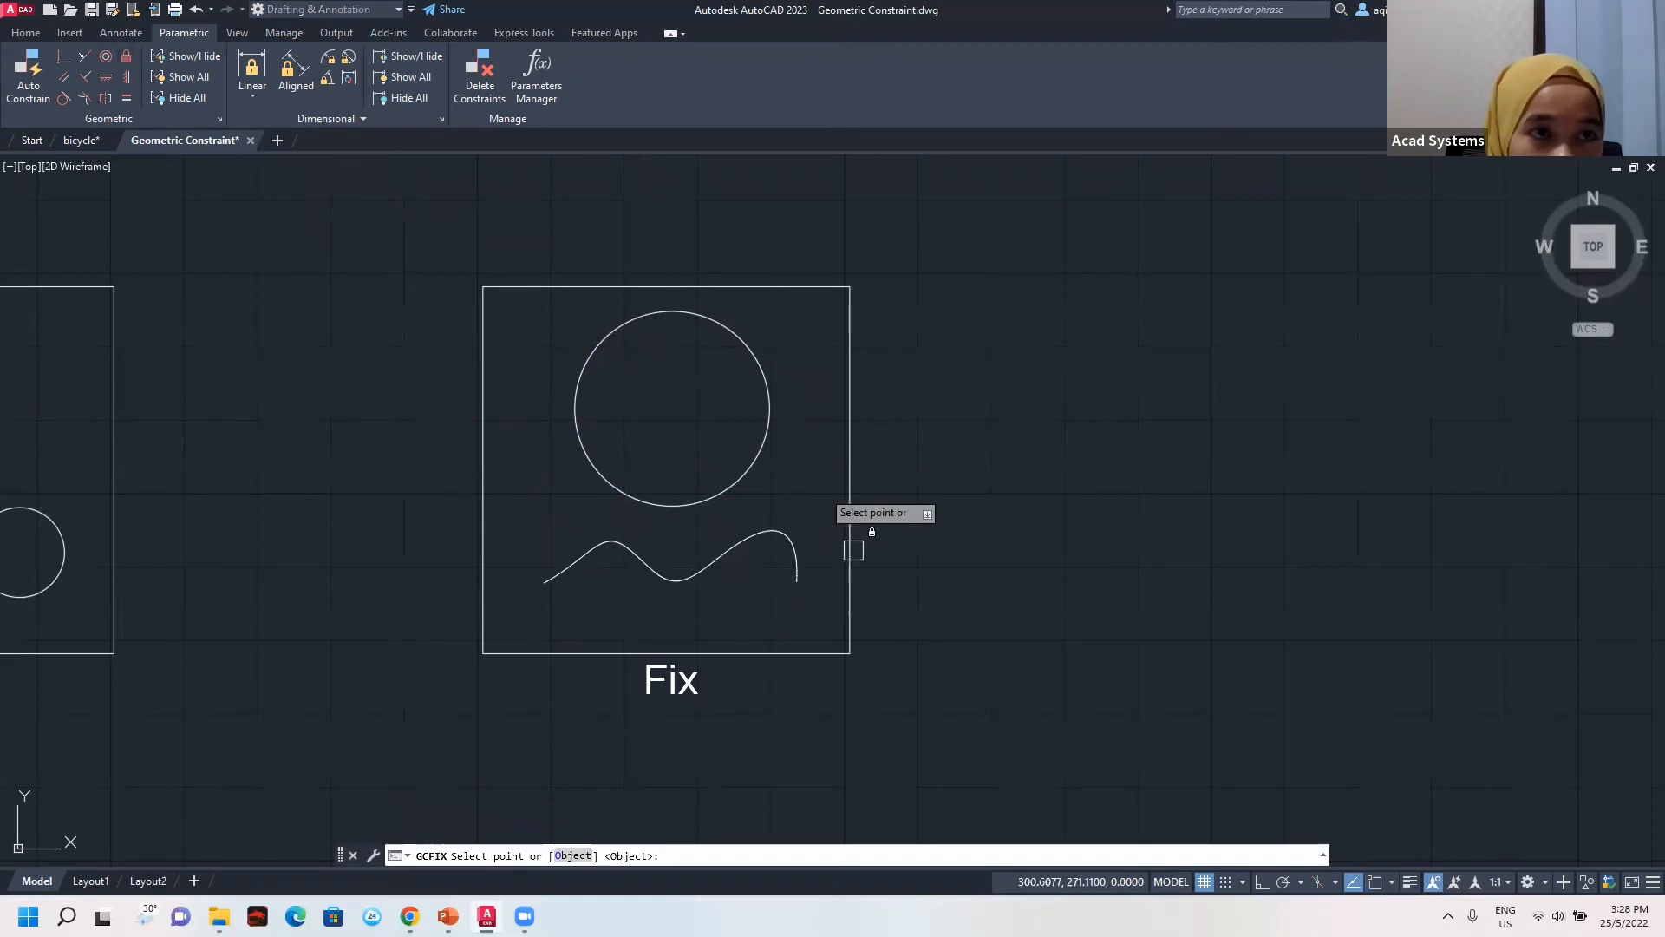
pyautogui.click(570, 855)
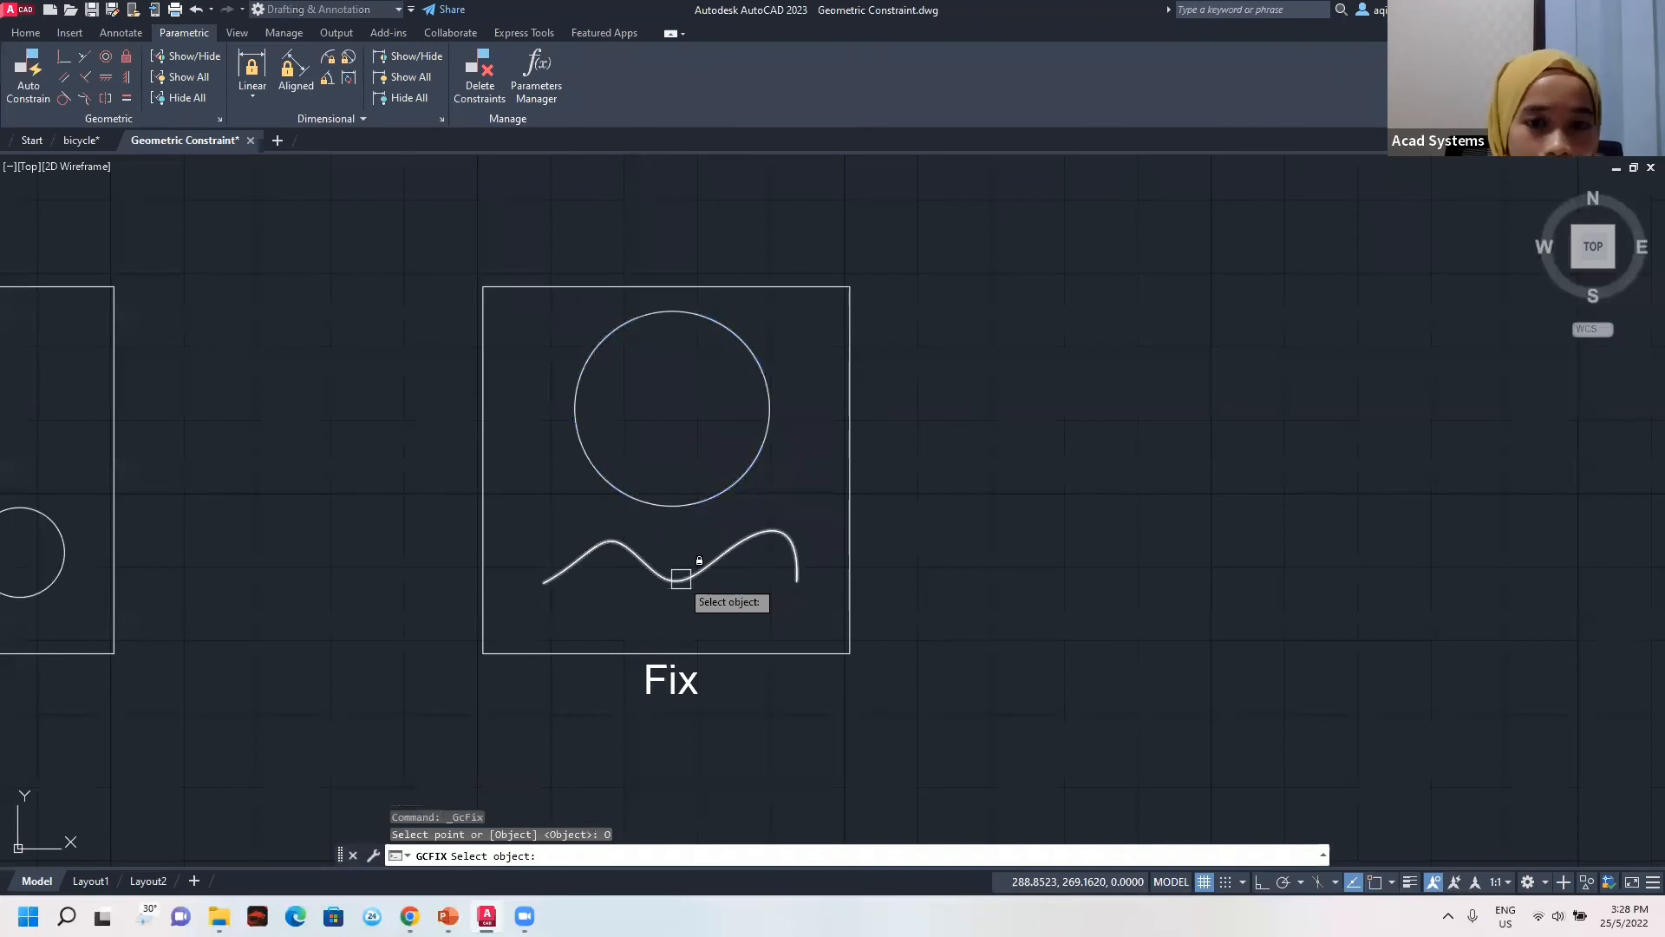
pyautogui.click(681, 579)
# Try stretching the fixed spline by its start point and two other control points to test the constraint, and clear the selection.
pyautogui.click(579, 565)
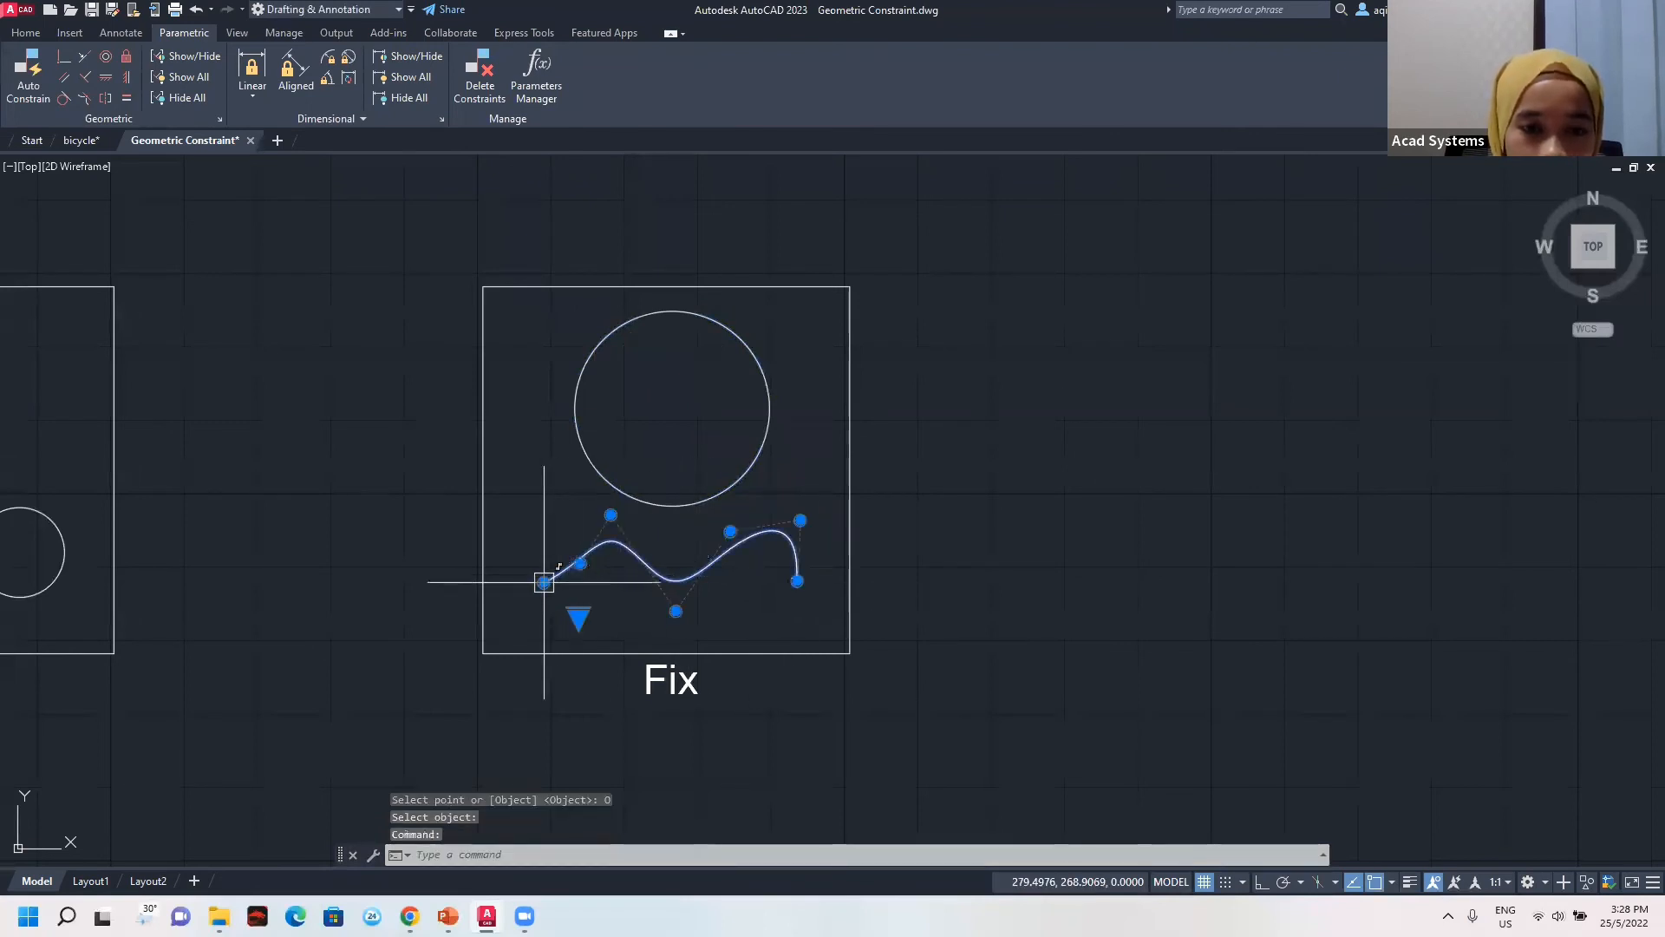
pyautogui.click(544, 582)
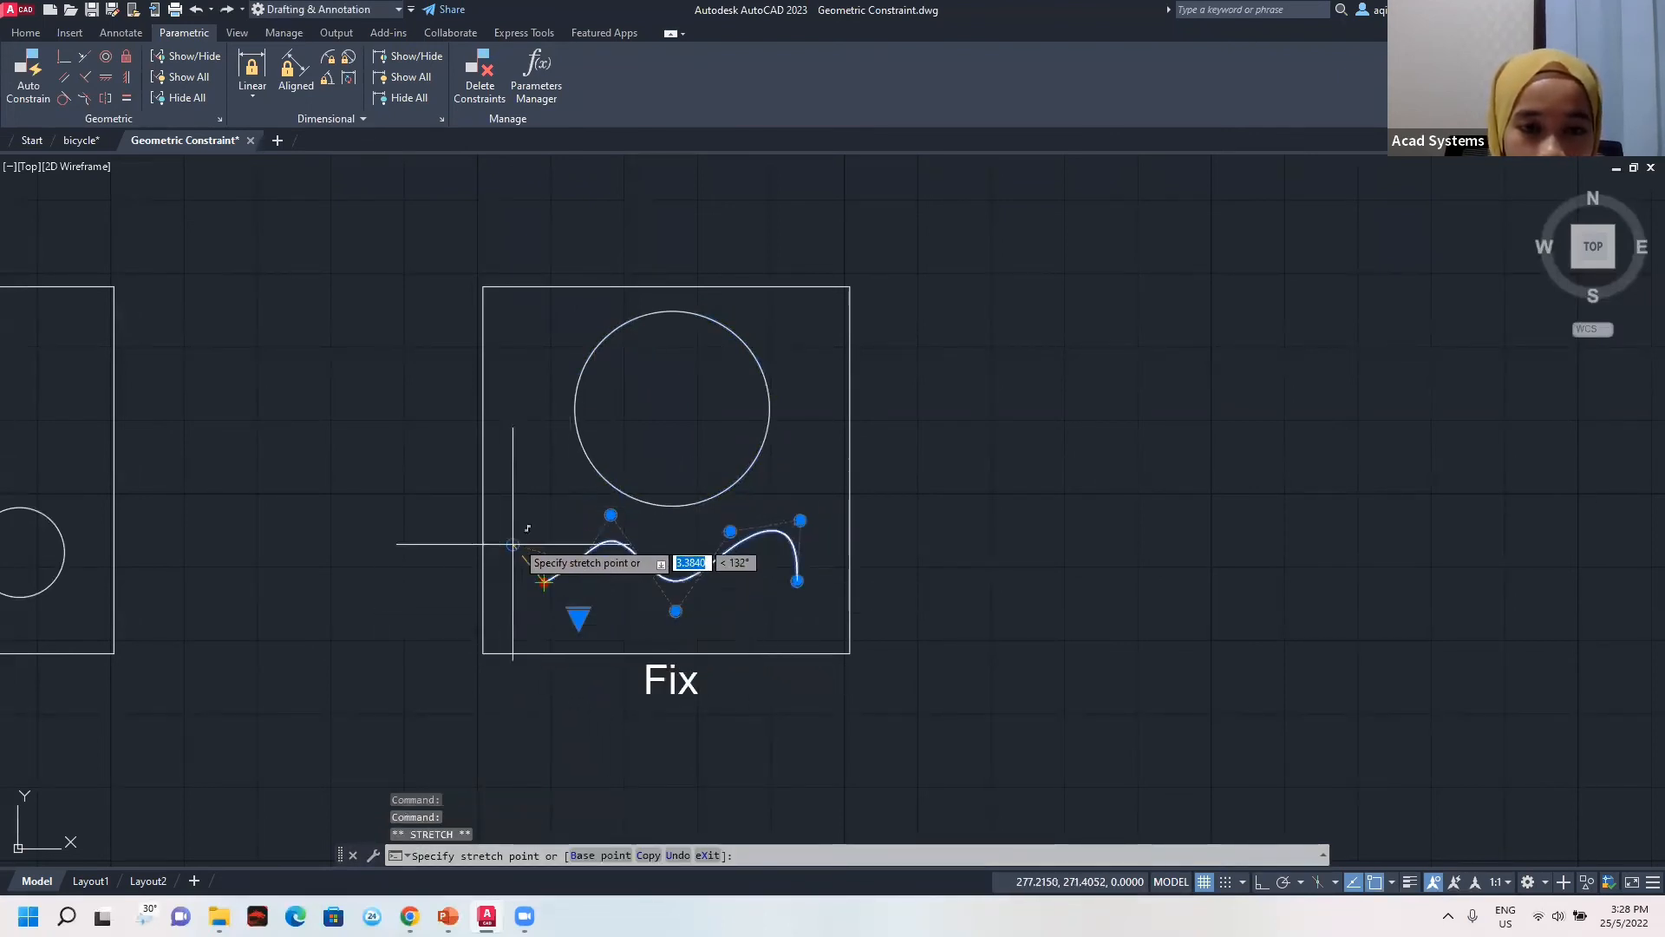
pyautogui.click(515, 602)
pyautogui.click(580, 564)
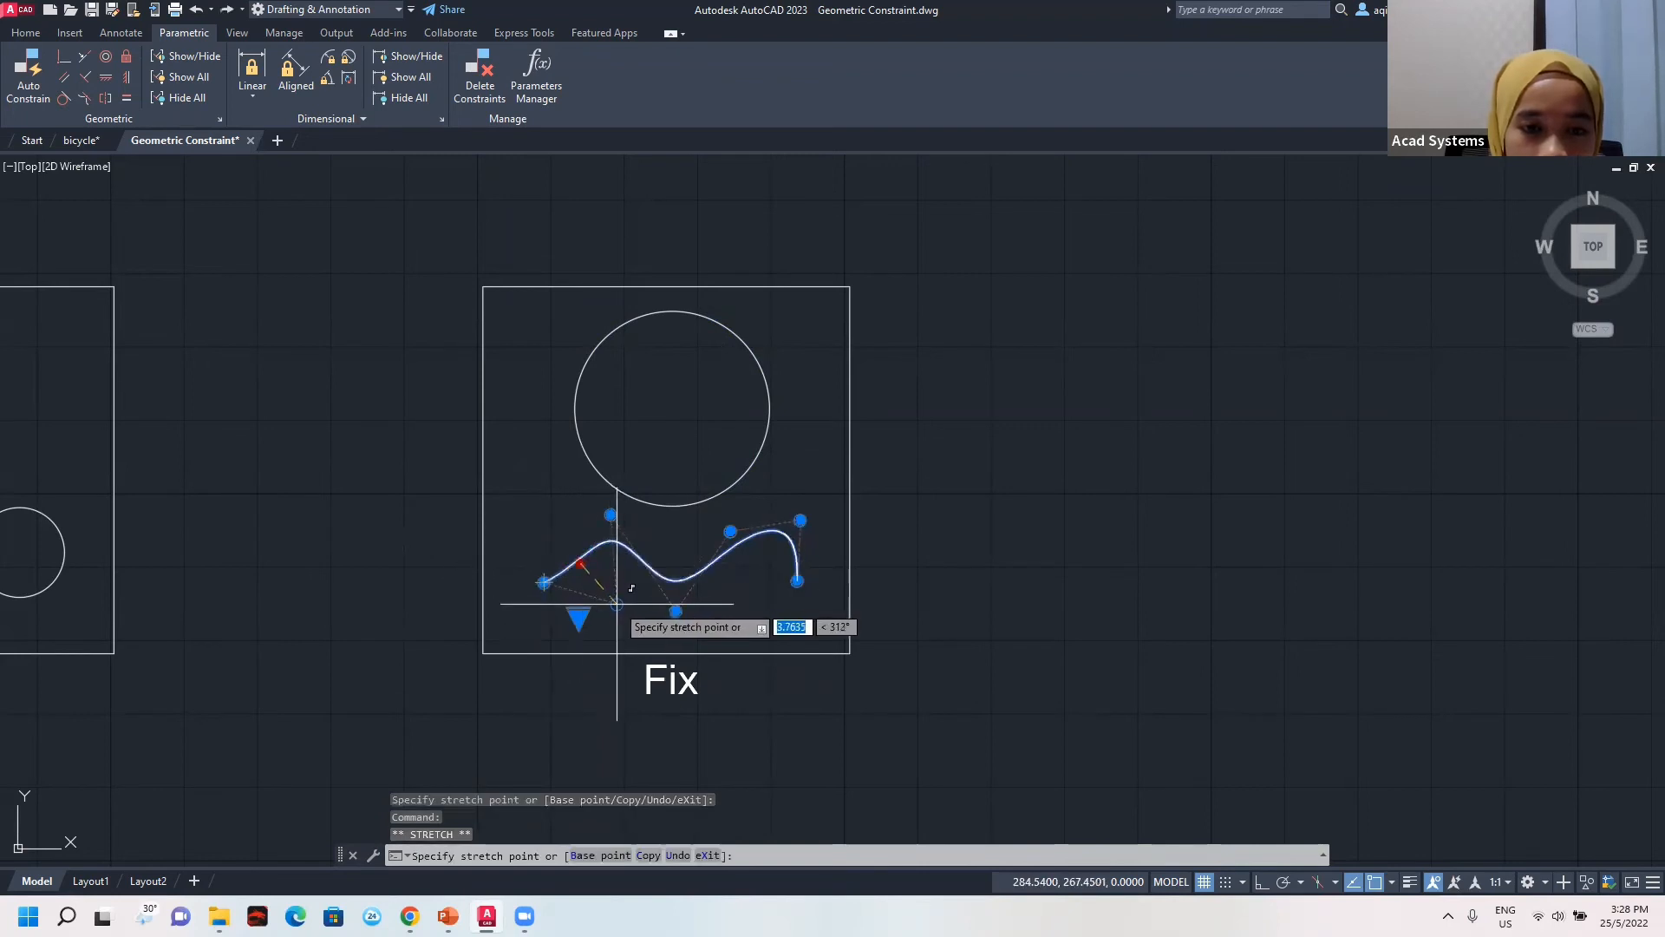
pyautogui.press('Escape')
pyautogui.click(676, 611)
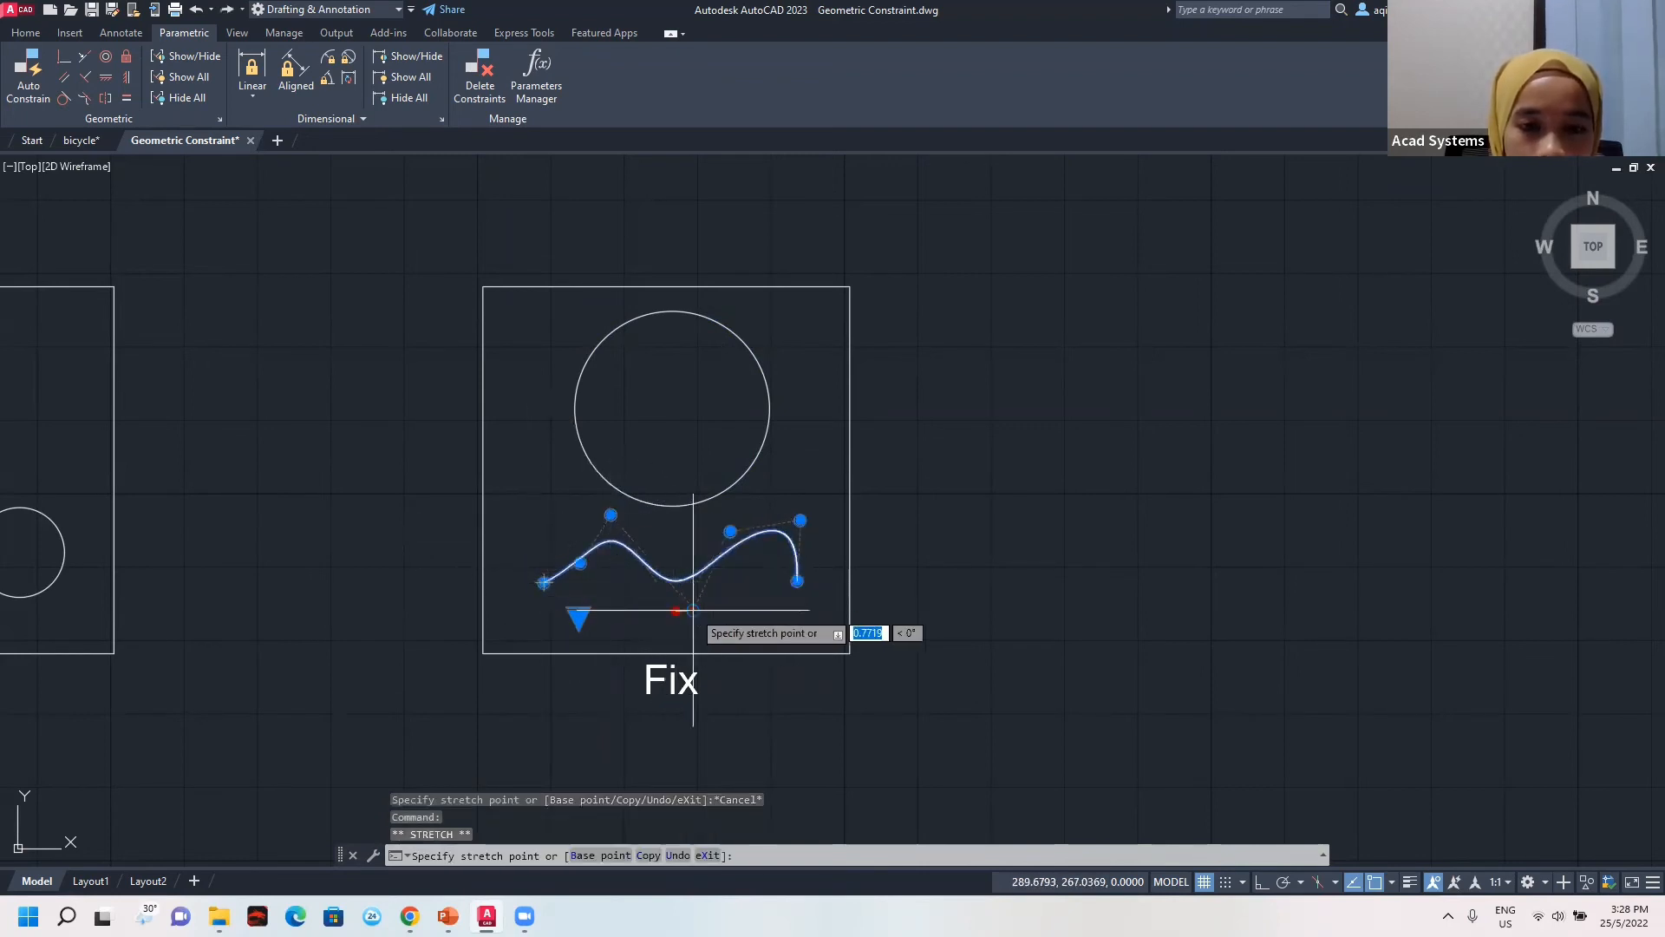
pyautogui.click(677, 611)
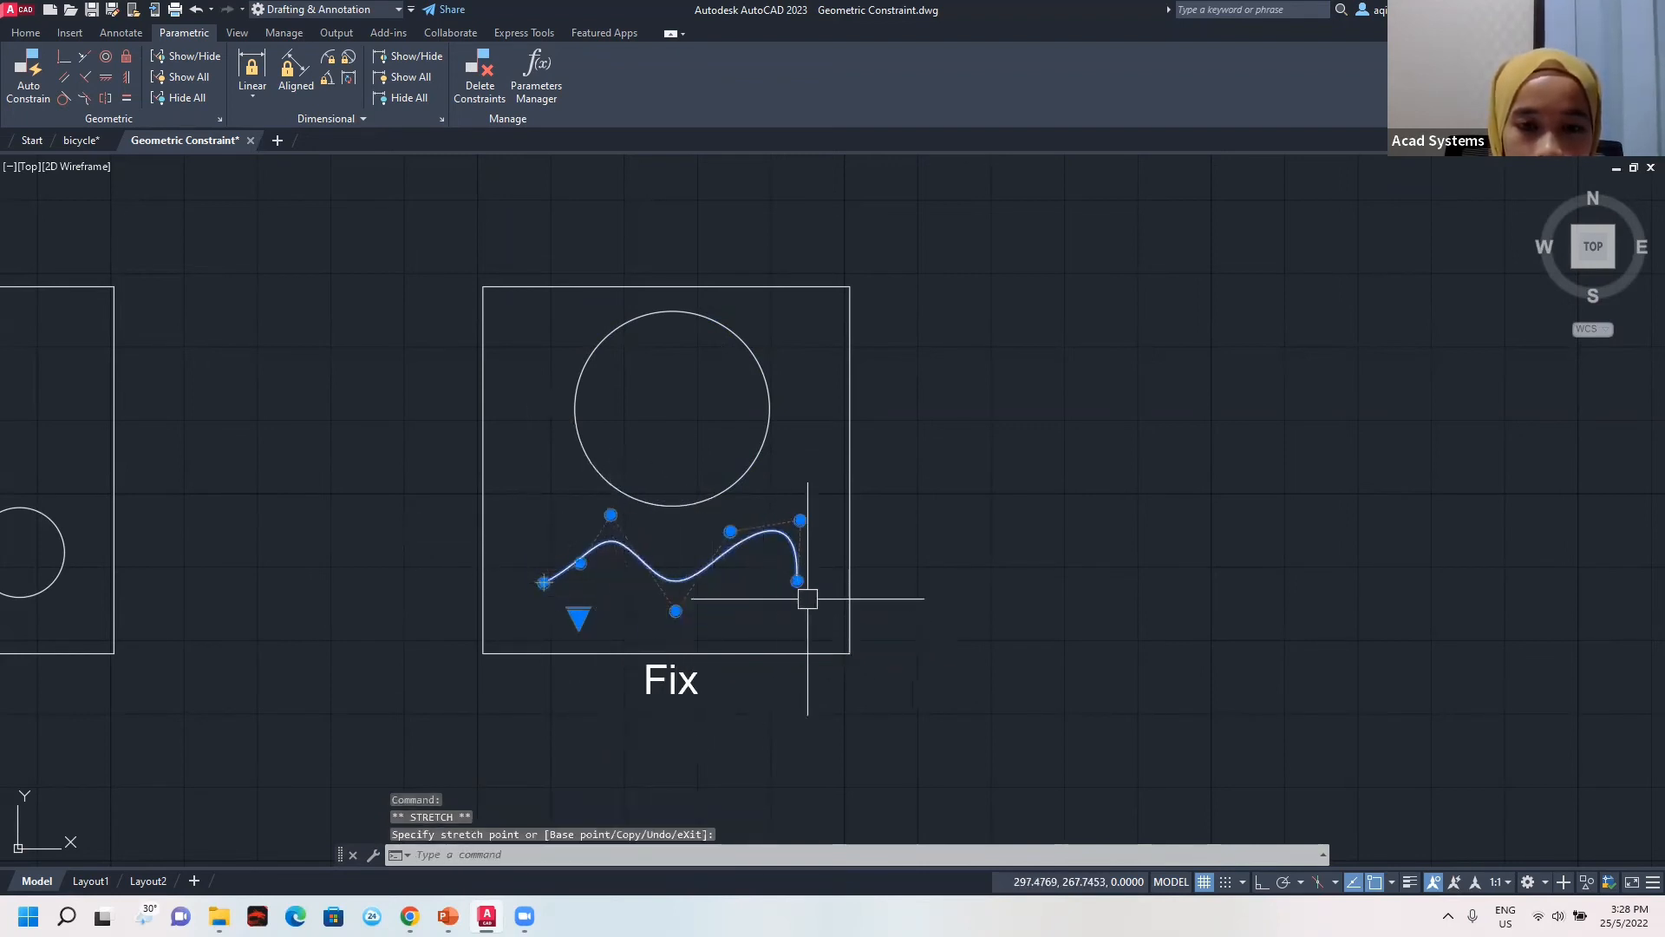
pyautogui.press('Escape')
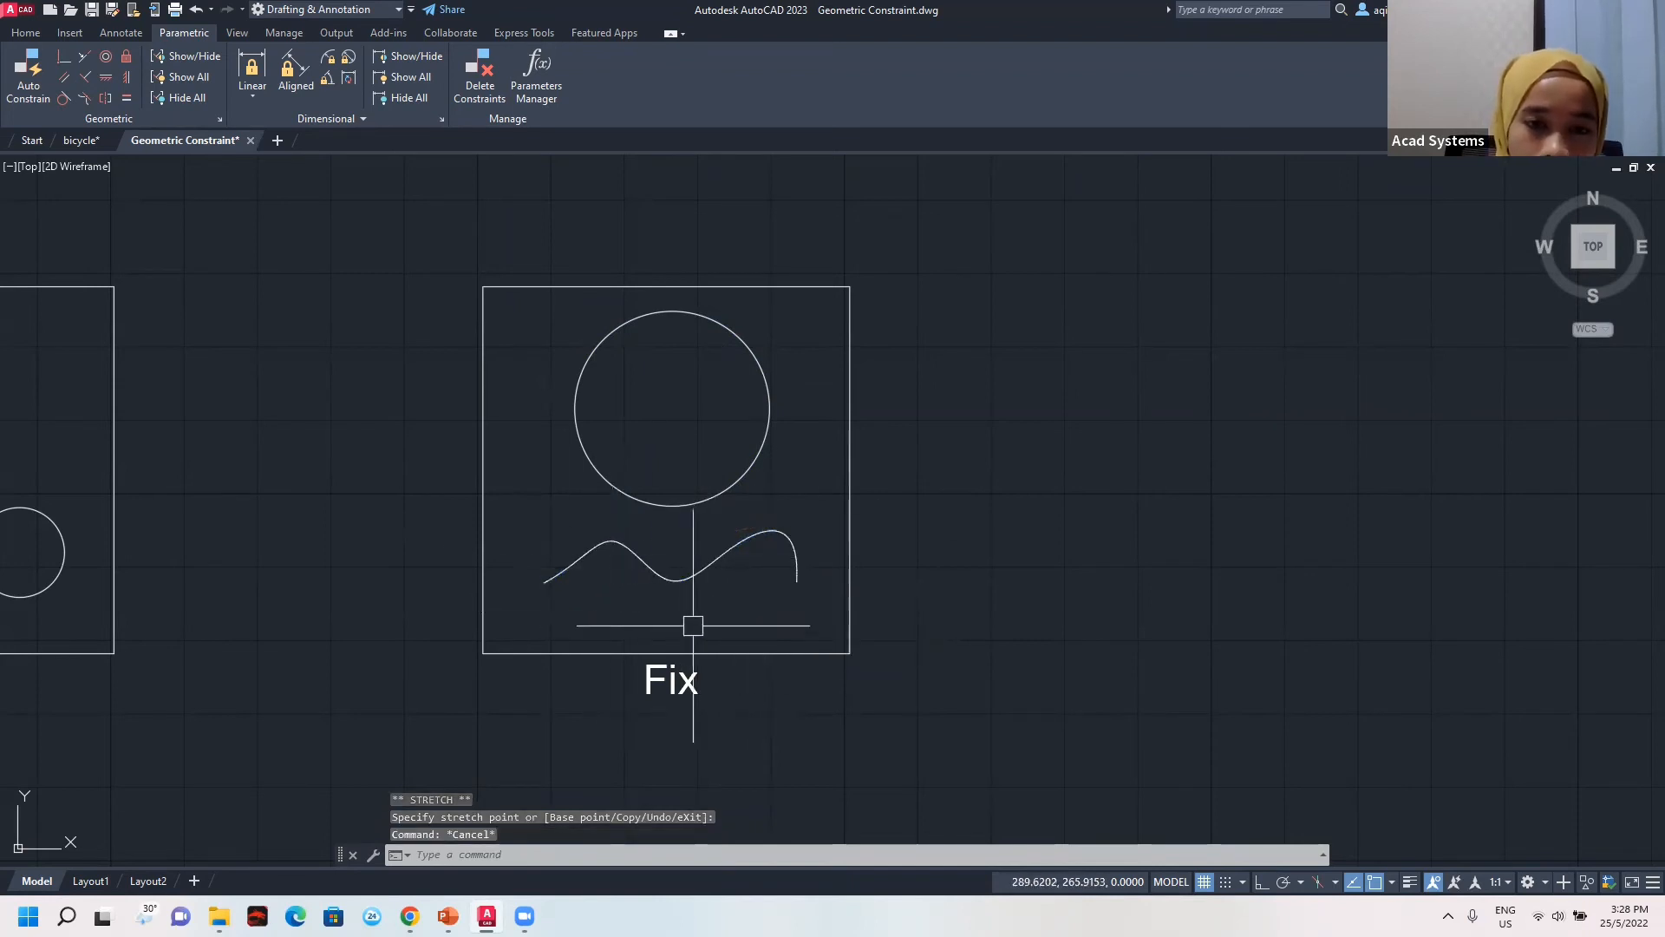
pyautogui.press('Escape')
# Examine the complete set of geometric constraint examples in the drawing, from Coincident to Fix.
pyautogui.scroll(-2, 711, 574)
pyautogui.scroll(-2, 675, 572)
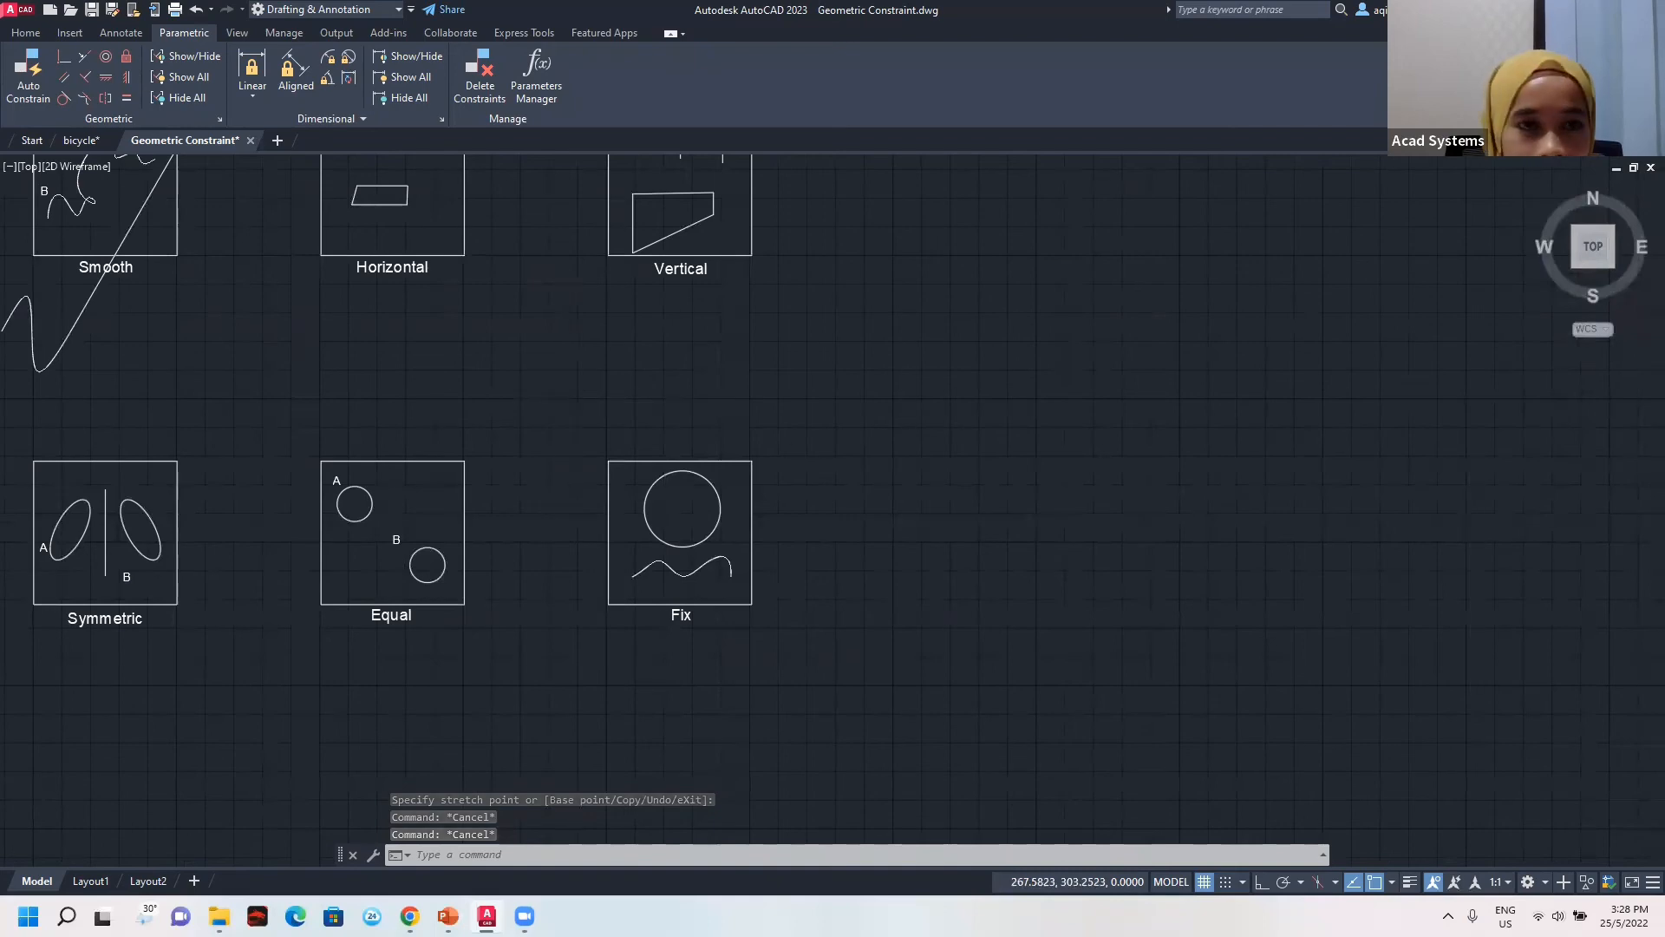
pyautogui.scroll(-2, 570, 384)
pyautogui.scroll(-2, 569, 384)
pyautogui.moveTo(581, 387)
pyautogui.mouseDown(button='middle')
pyautogui.moveTo(494, 361)
pyautogui.moveTo(793, 474)
pyautogui.moveTo(1003, 528)
pyautogui.mouseUp(button='middle')
pyautogui.moveTo(855, 478); pyautogui.dragTo(660, 395, button='middle')
pyautogui.scroll(2, 624, 390)
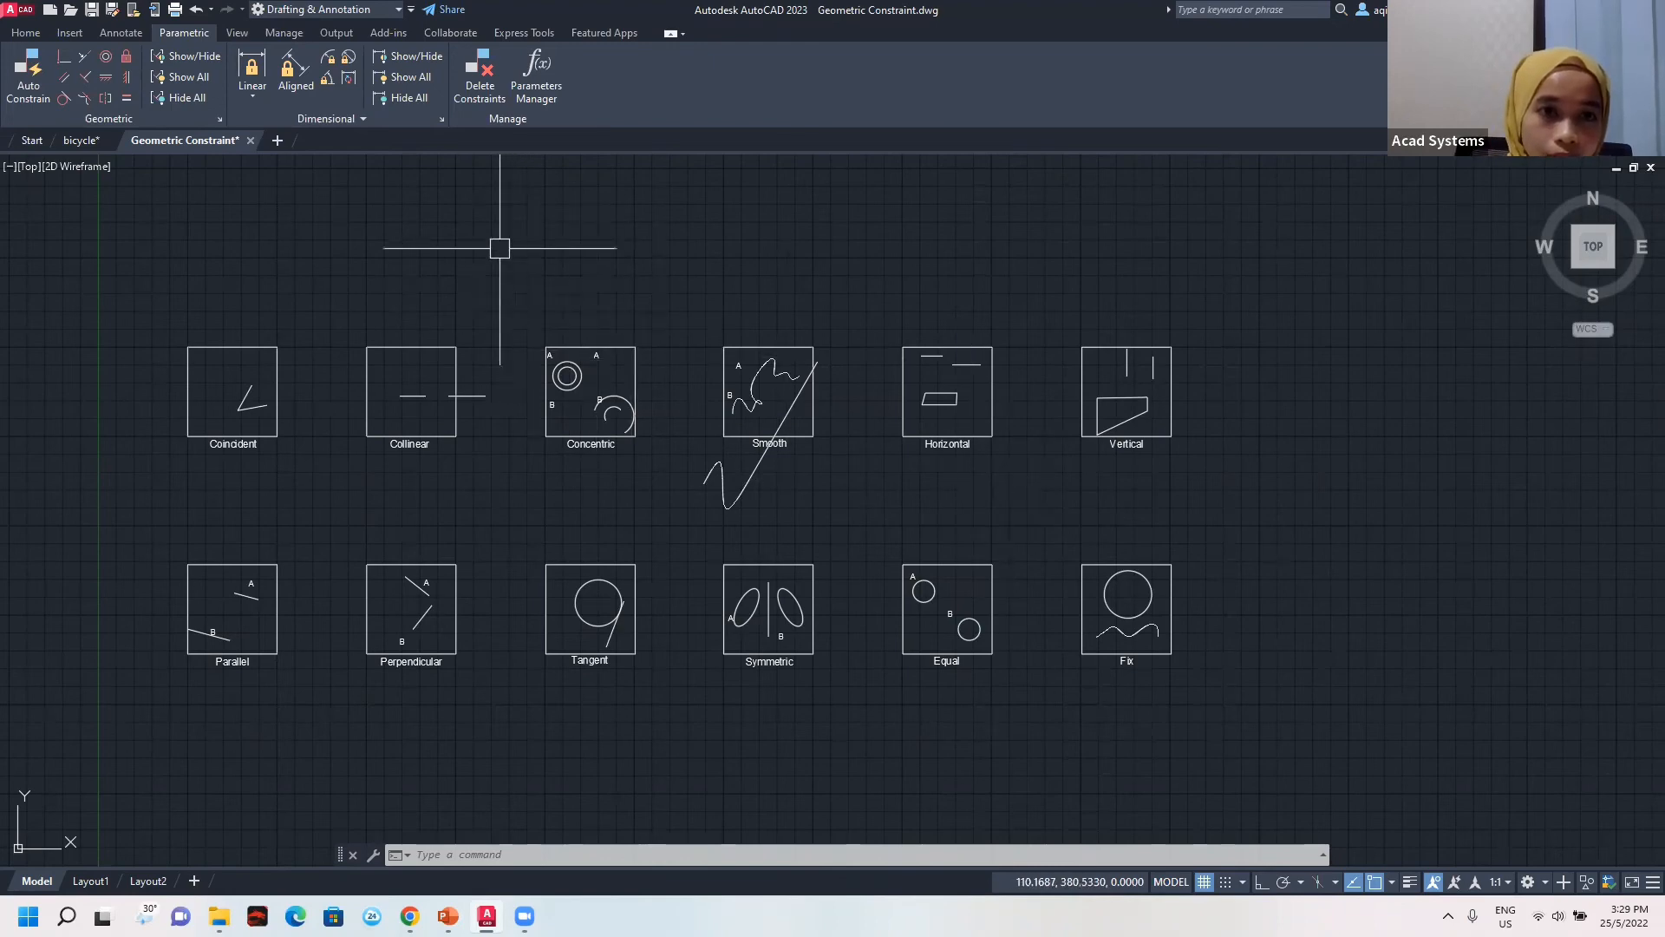
pyautogui.hotkey('alt', 'Tab')
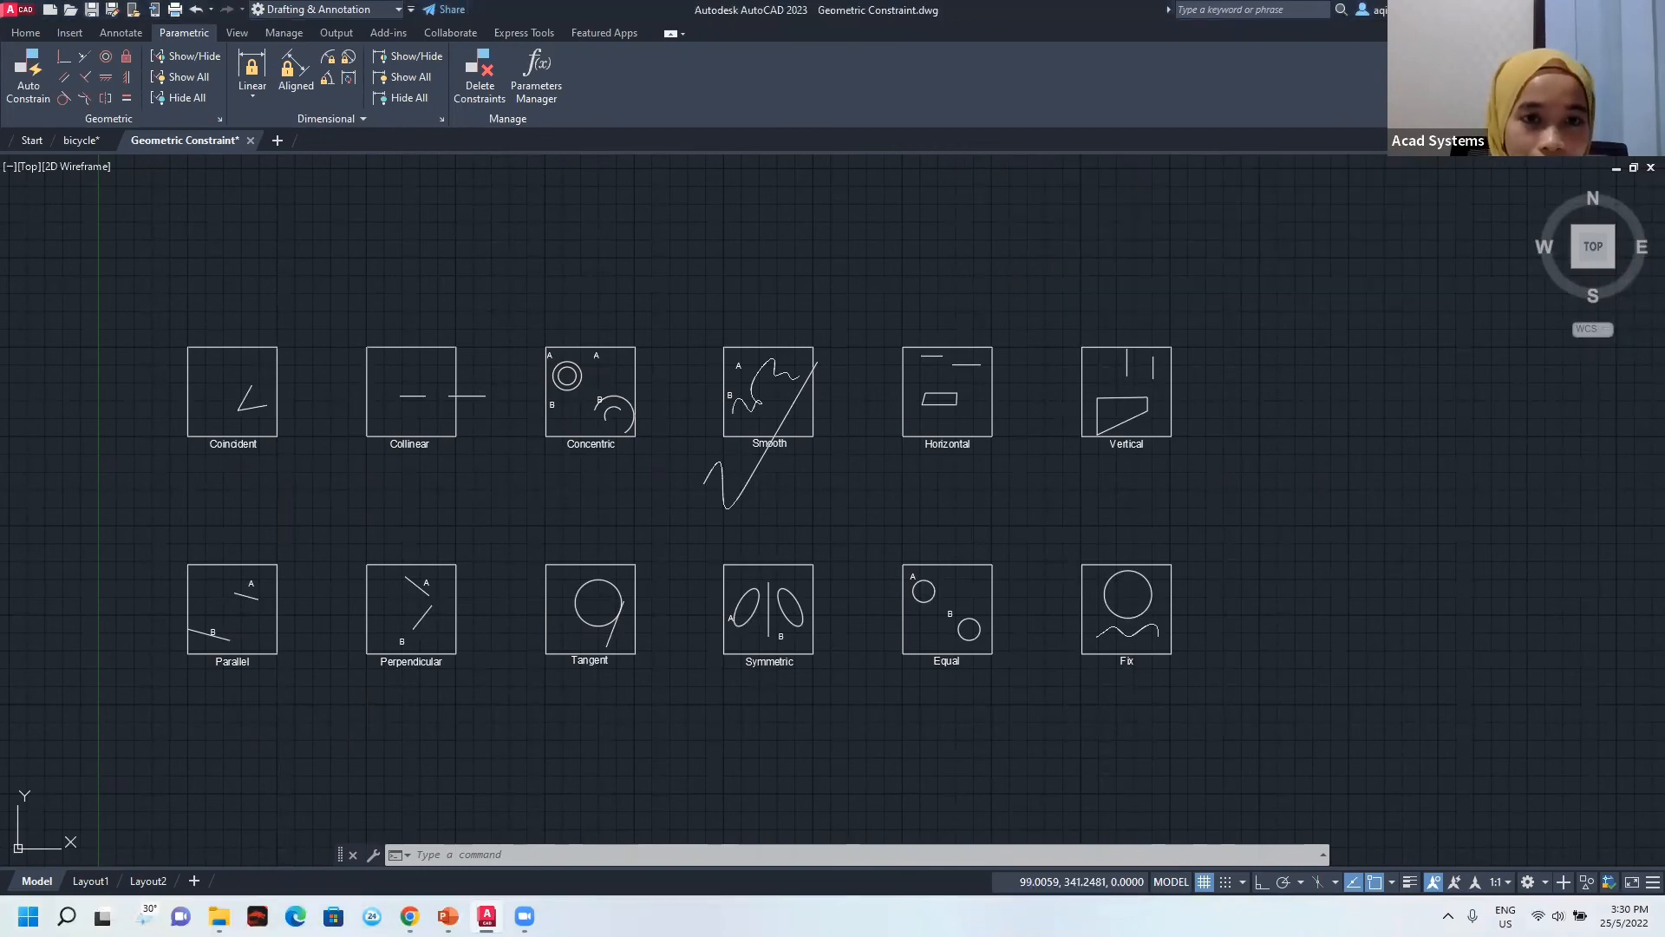
# Draw a wavy five-point fit spline in the empty area above the Collinear example.
pyautogui.moveTo(306, 284); pyautogui.dragTo(470, 386, button='middle')
pyautogui.click(28, 33)
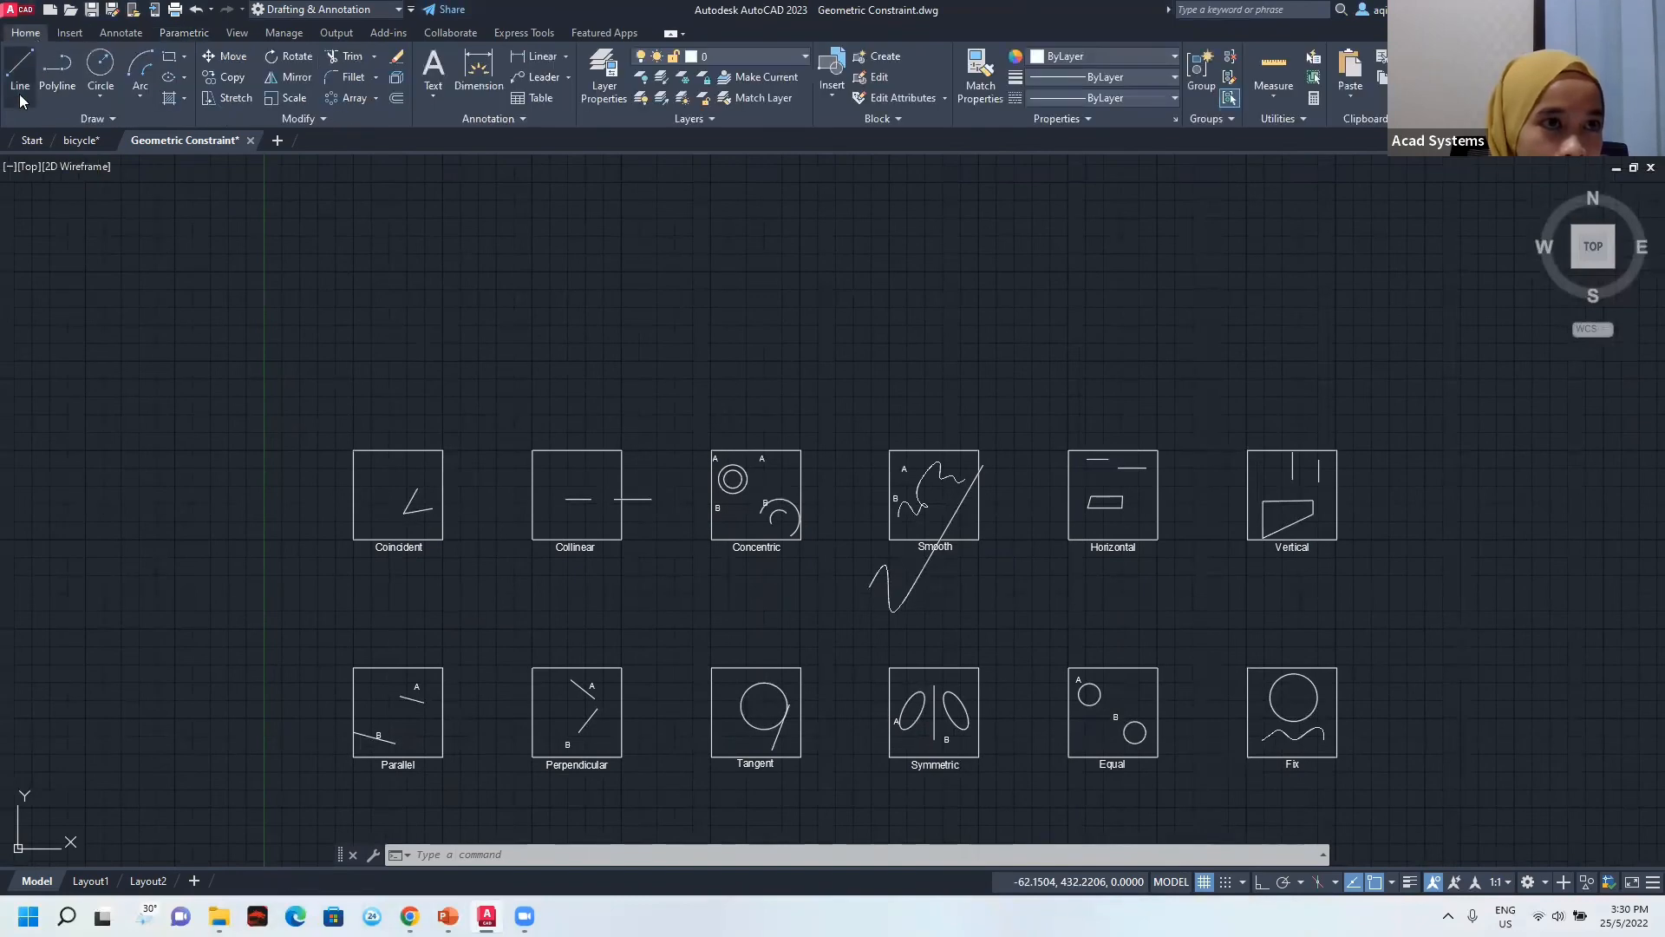
pyautogui.click(66, 122)
pyautogui.click(19, 141)
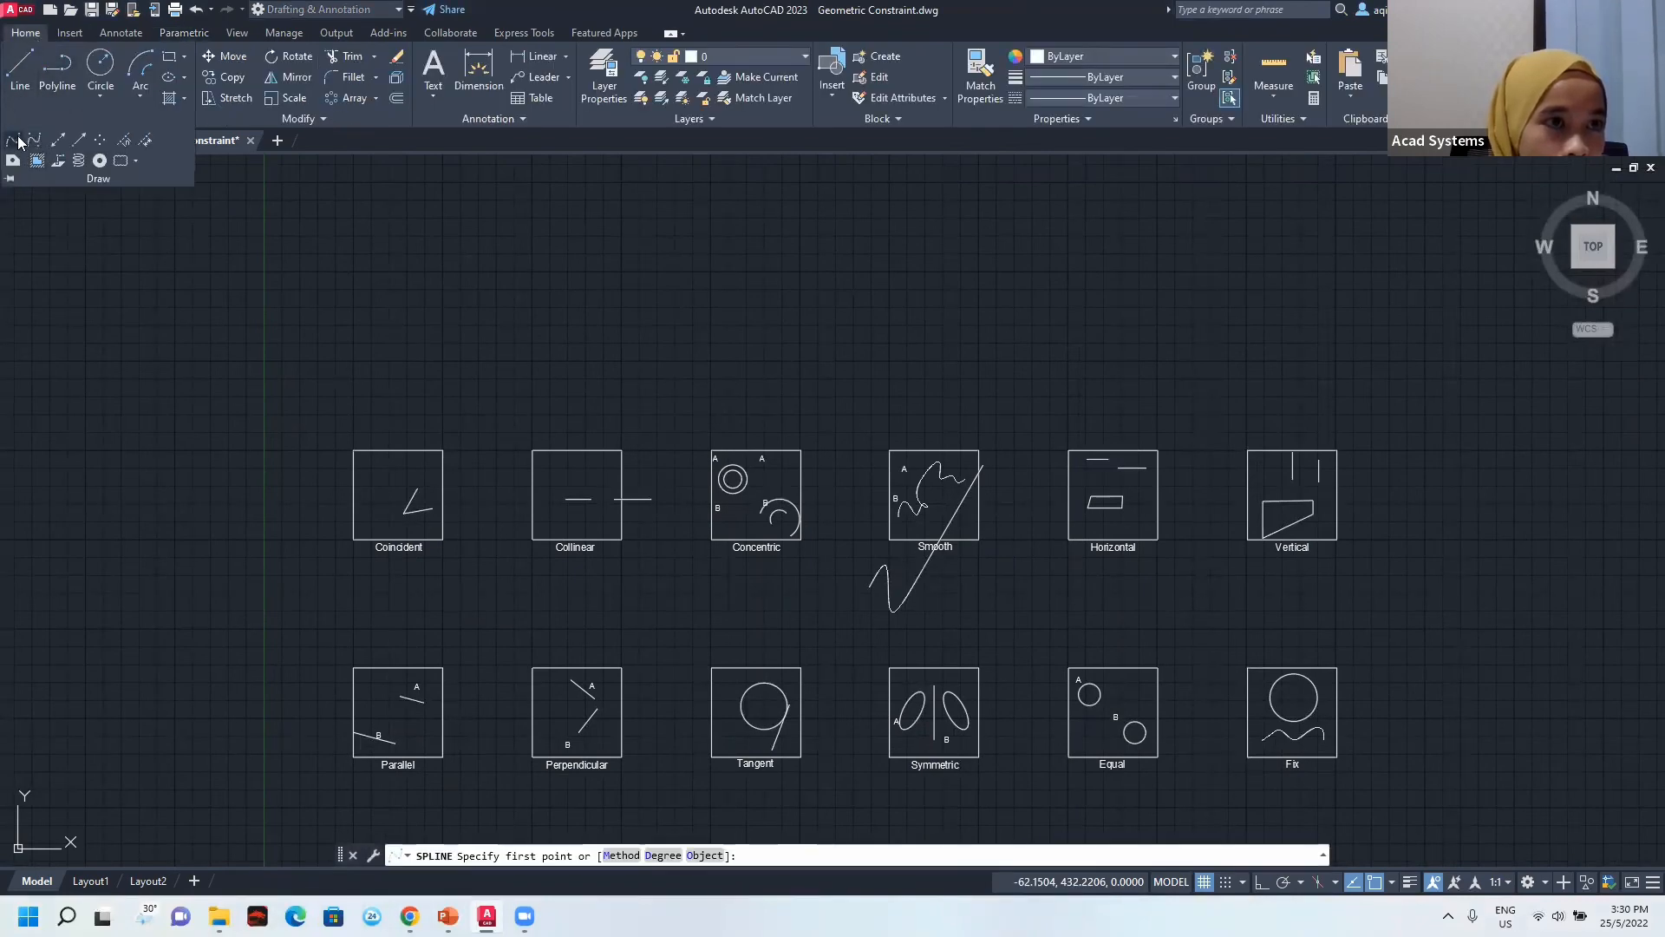
pyautogui.click(490, 303)
pyautogui.click(568, 260)
pyautogui.click(574, 345)
pyautogui.click(633, 275)
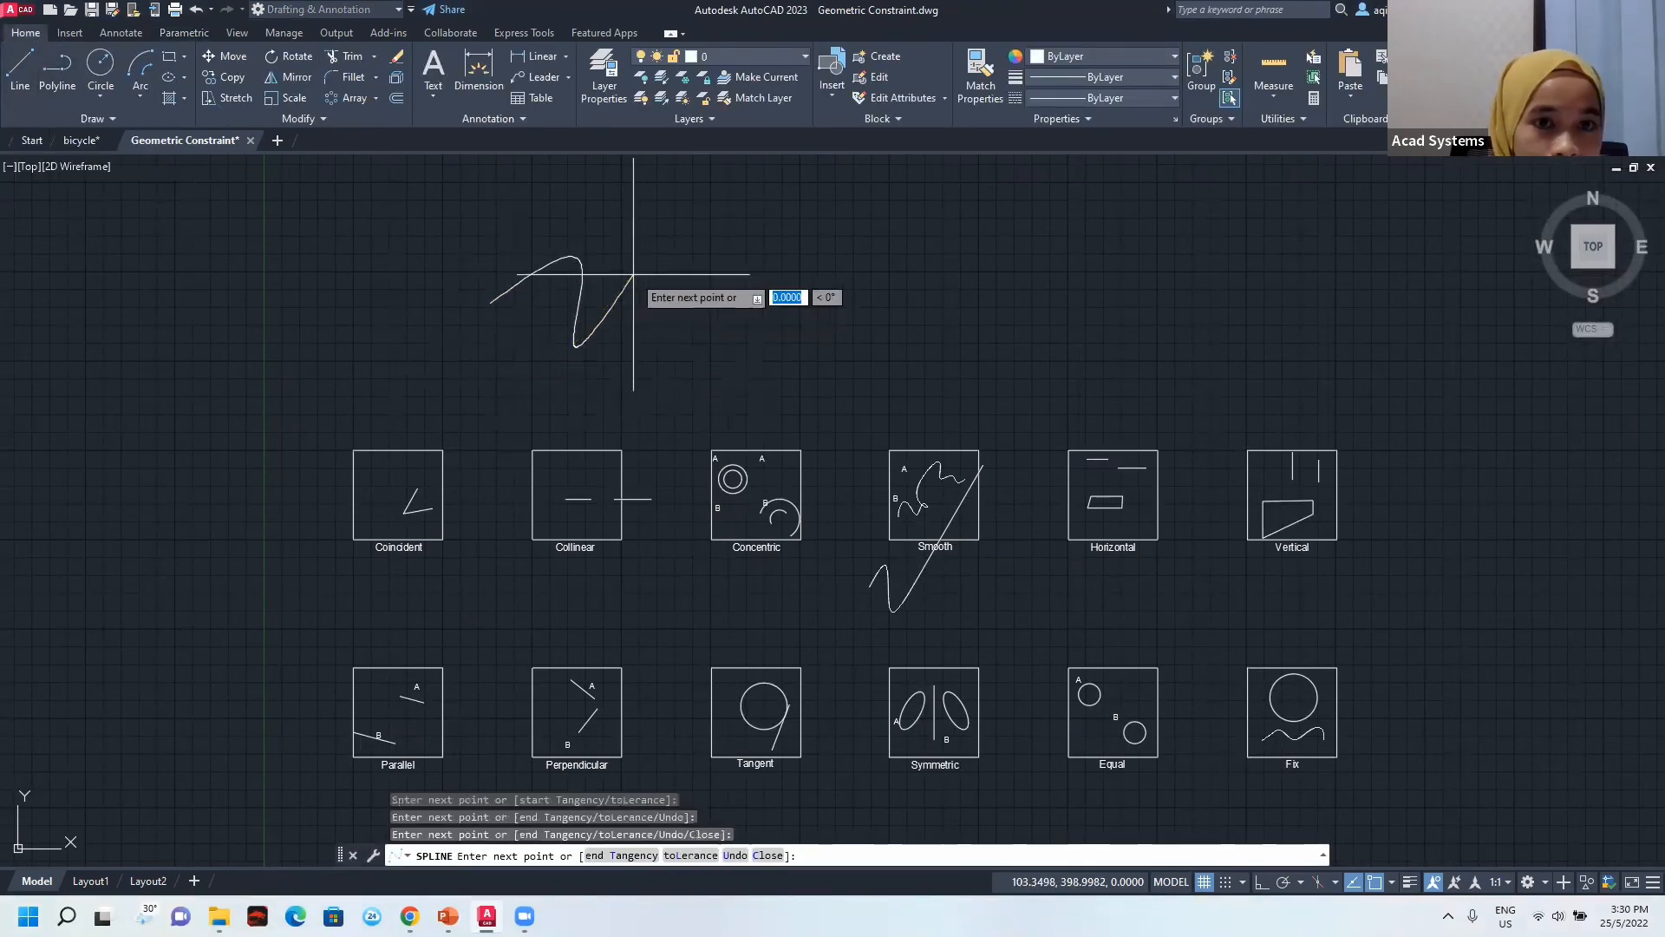
pyautogui.click(708, 332)
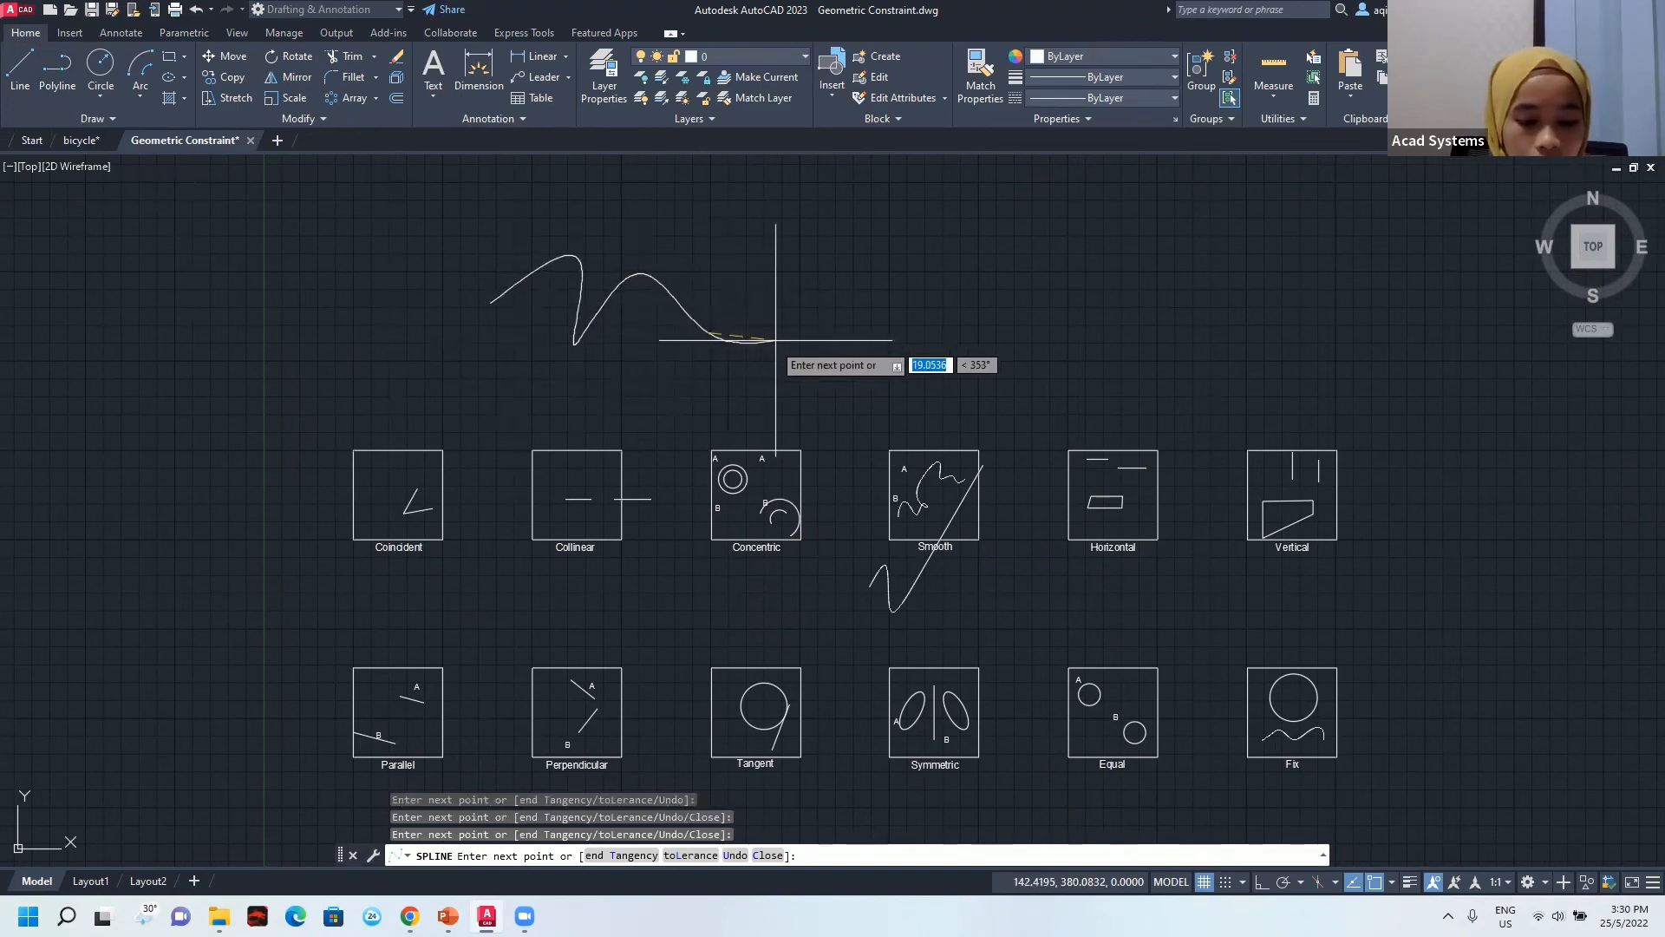
pyautogui.press('Return')
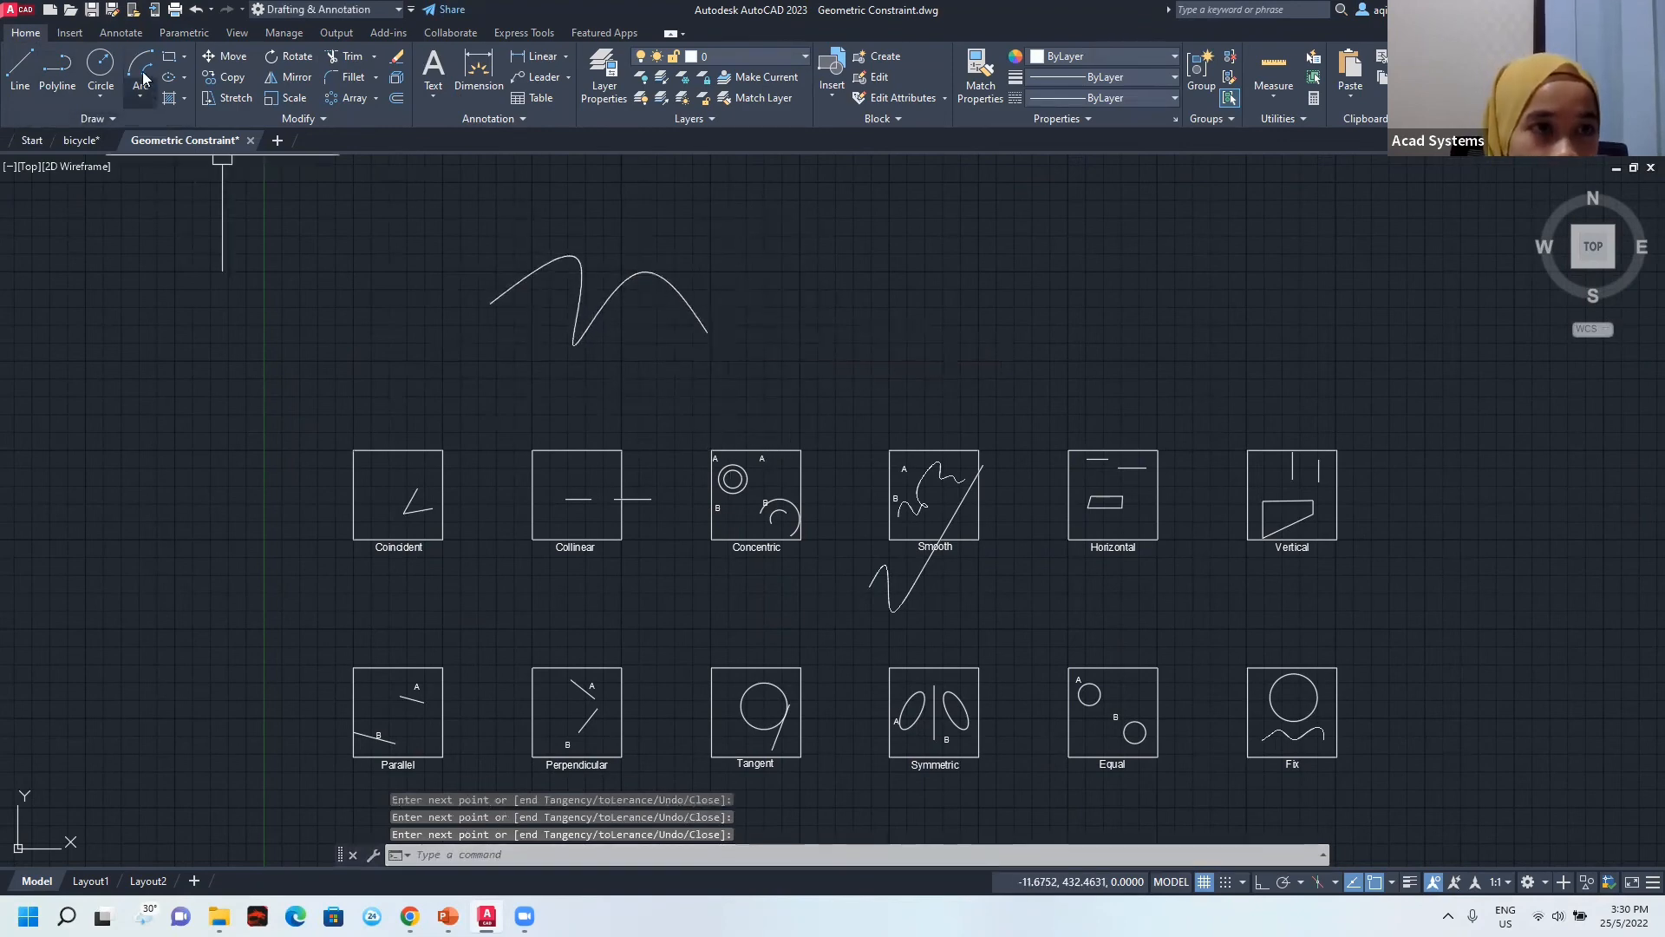
# Draw a circle beside the end of the new spline, above the Concentric and Smooth examples.
pyautogui.click(102, 66)
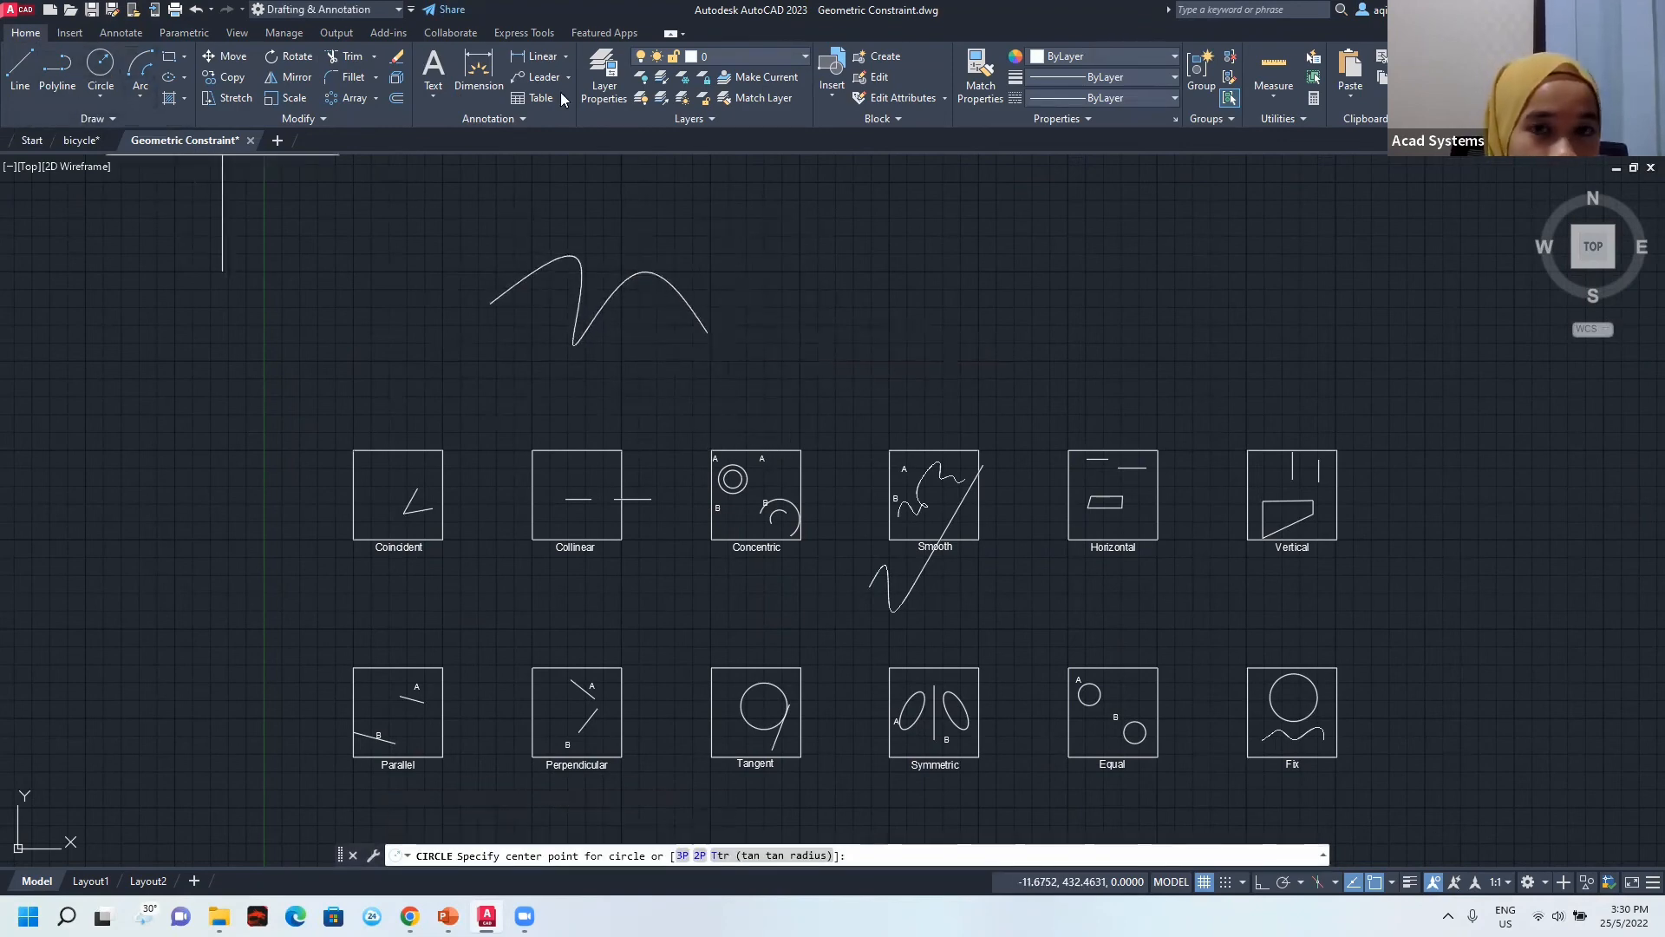
pyautogui.click(820, 306)
pyautogui.click(894, 306)
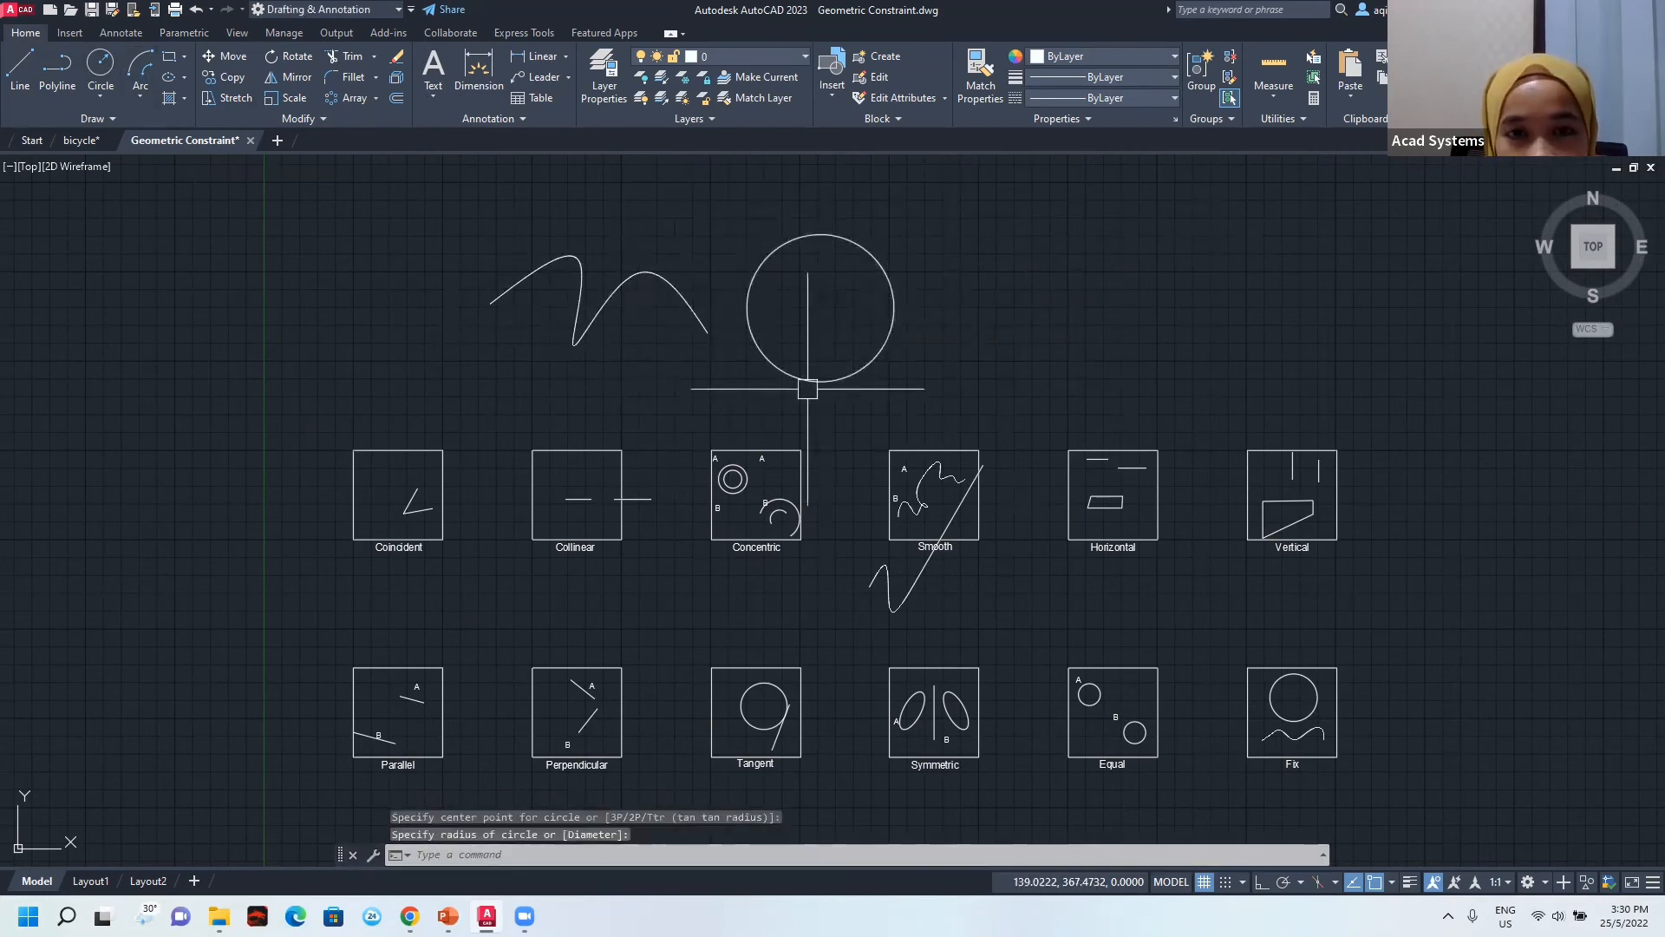
# Try to apply a tangent constraint between the new circle and the new spline.
pyautogui.click(183, 33)
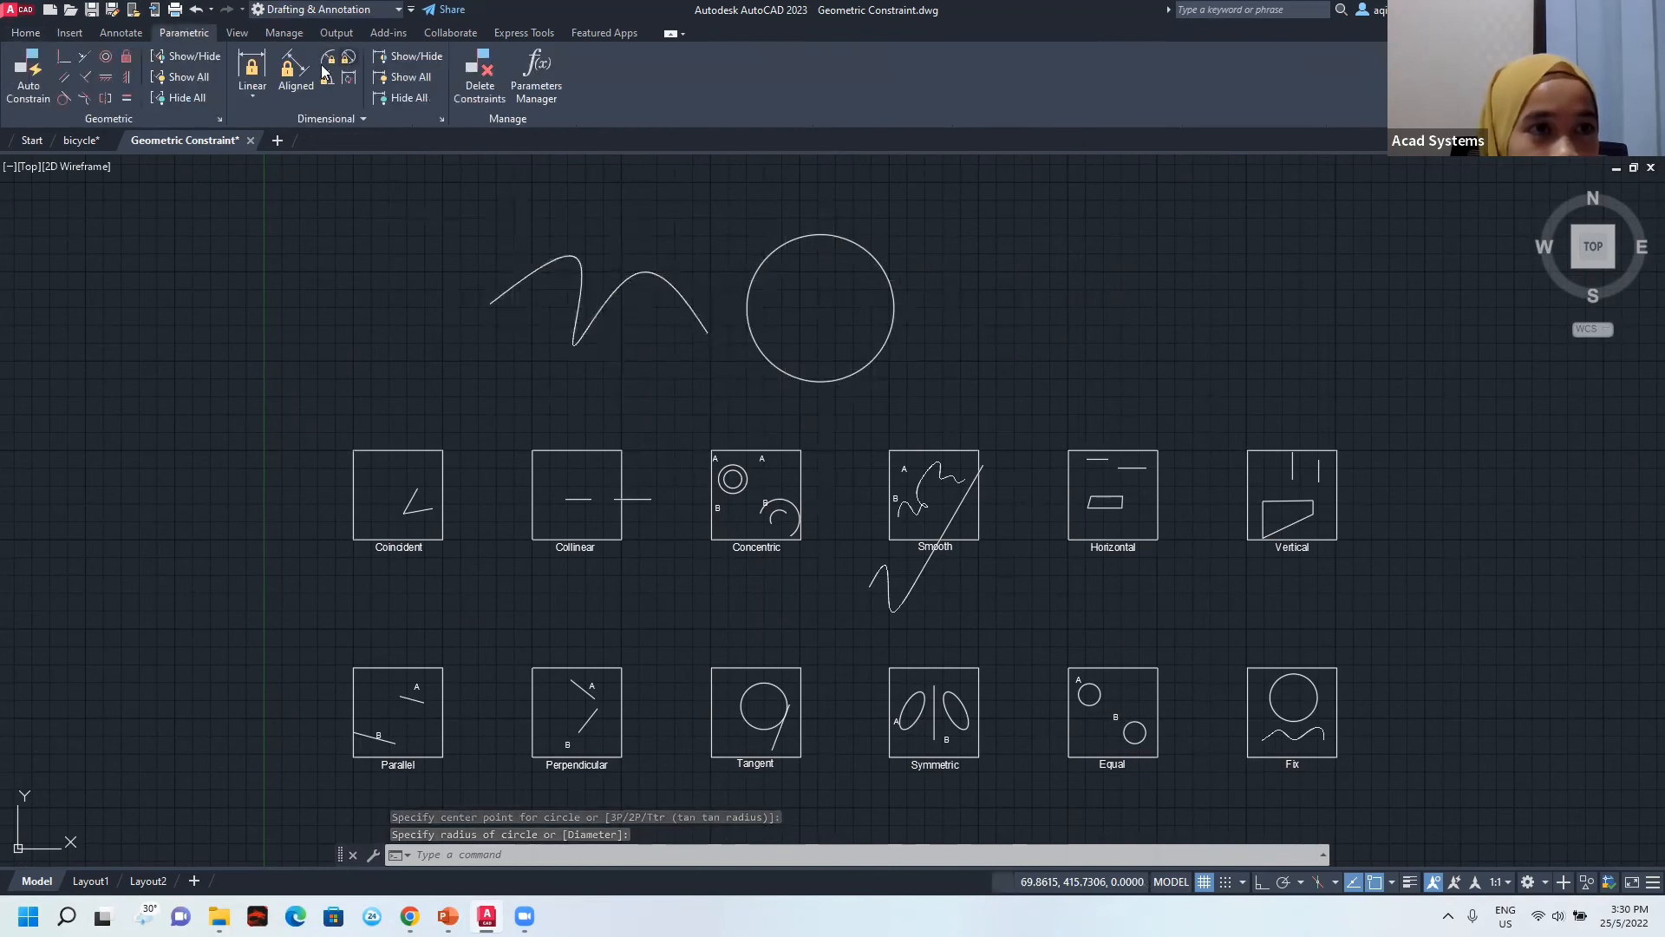
pyautogui.click(64, 98)
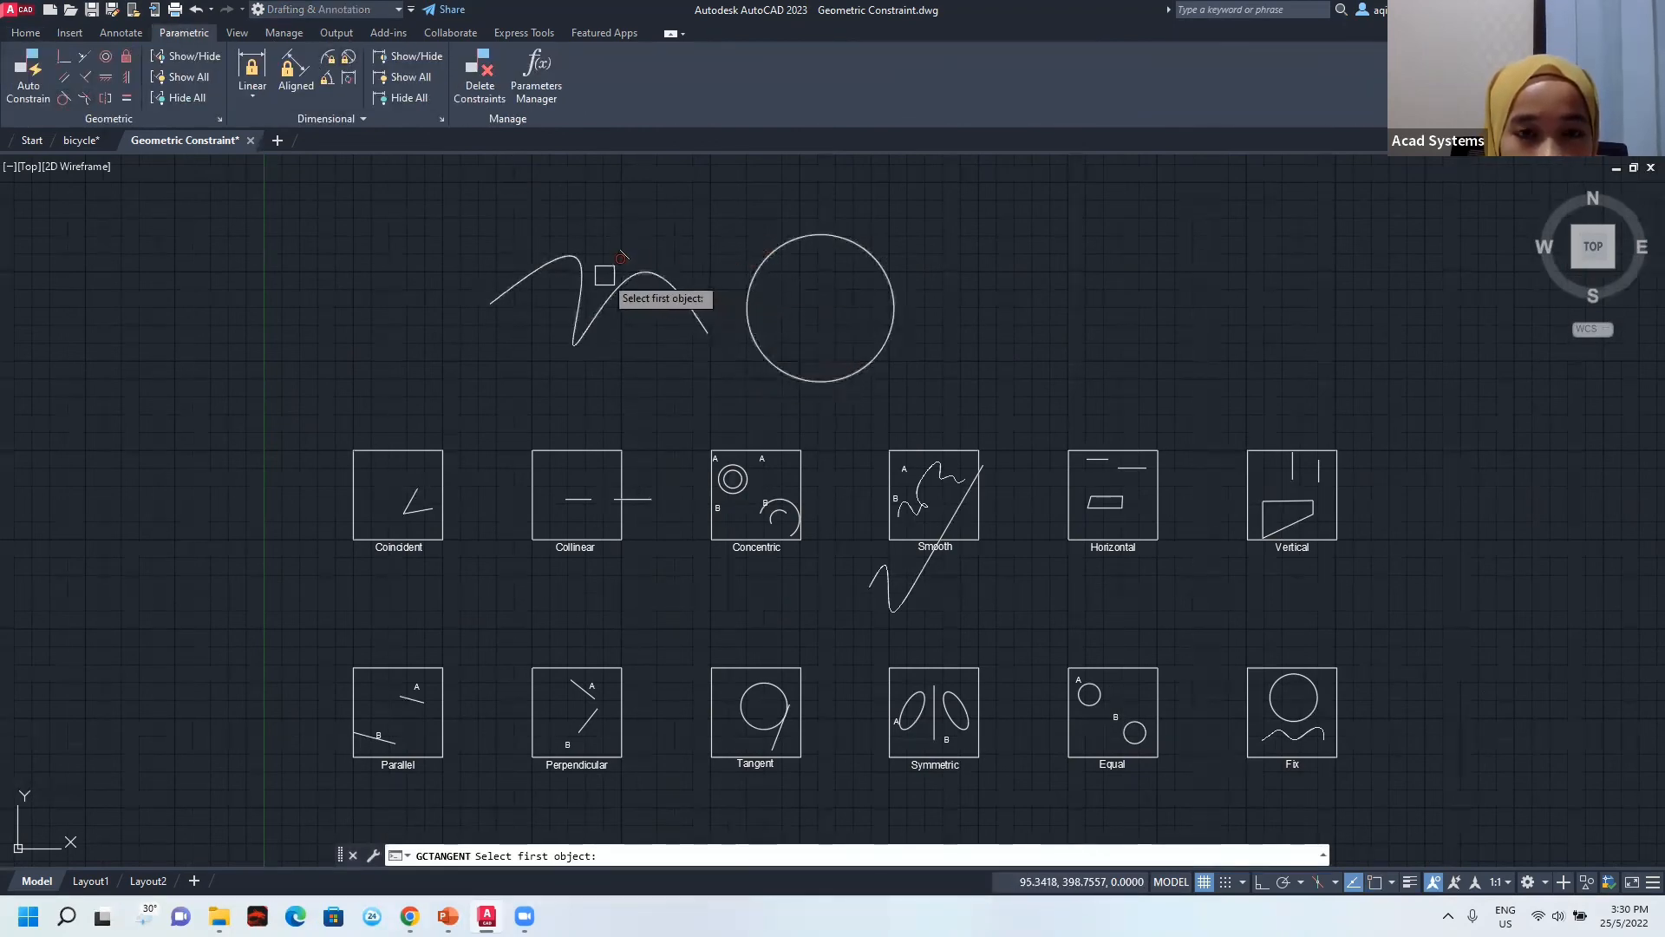
pyautogui.click(646, 274)
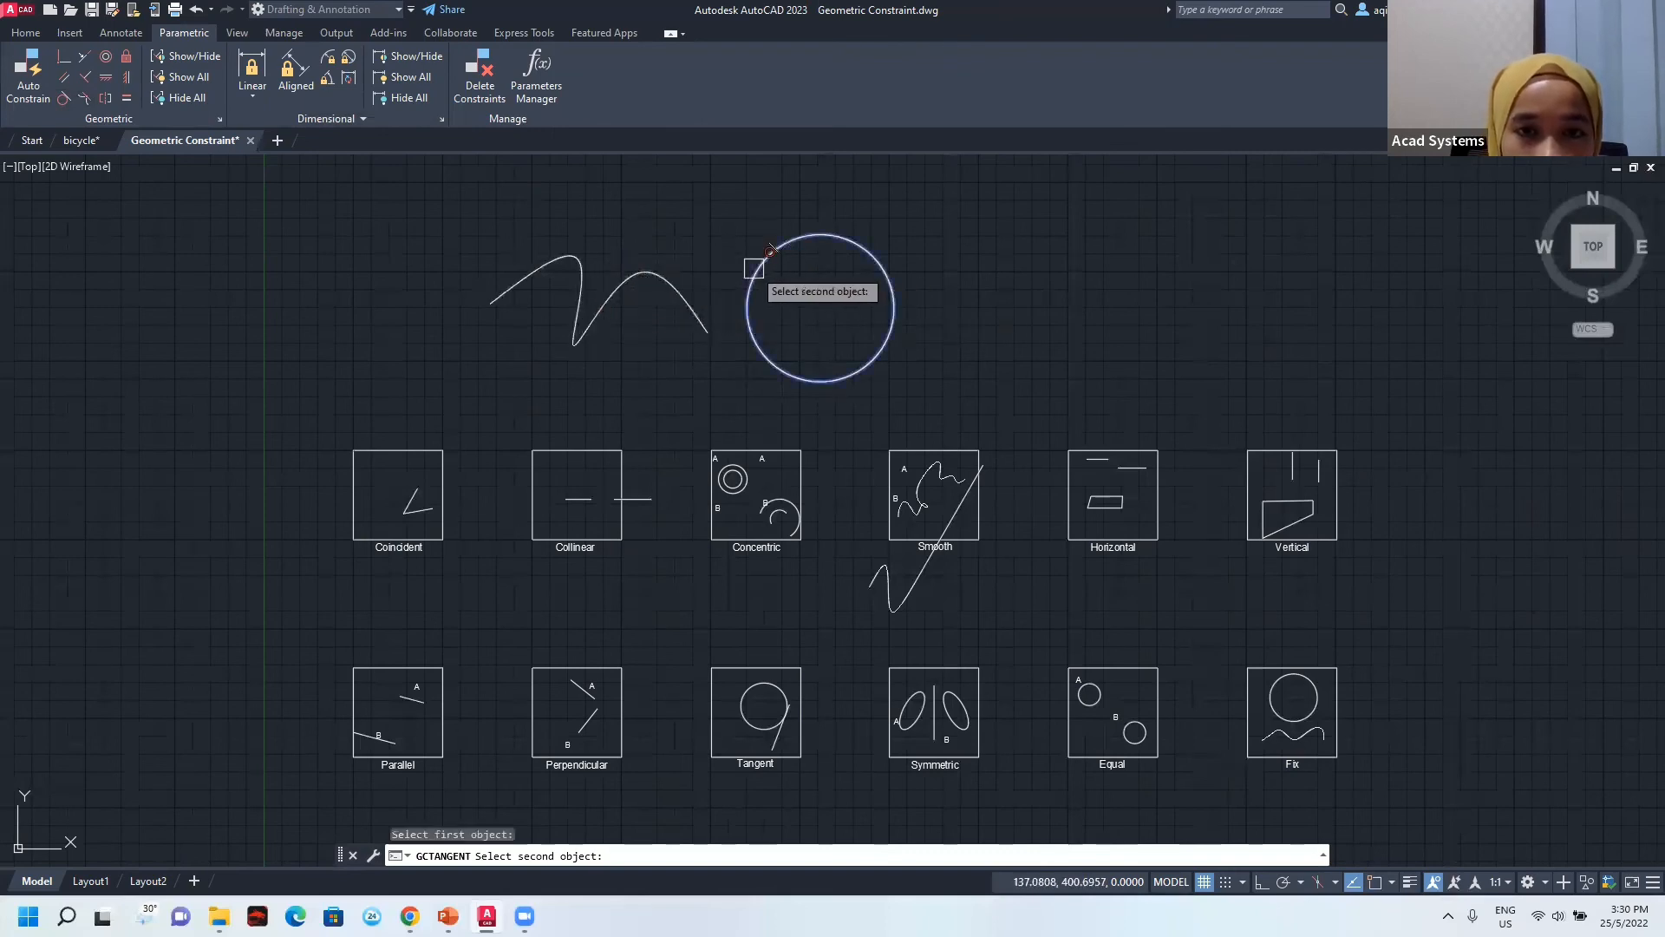
pyautogui.click(683, 295)
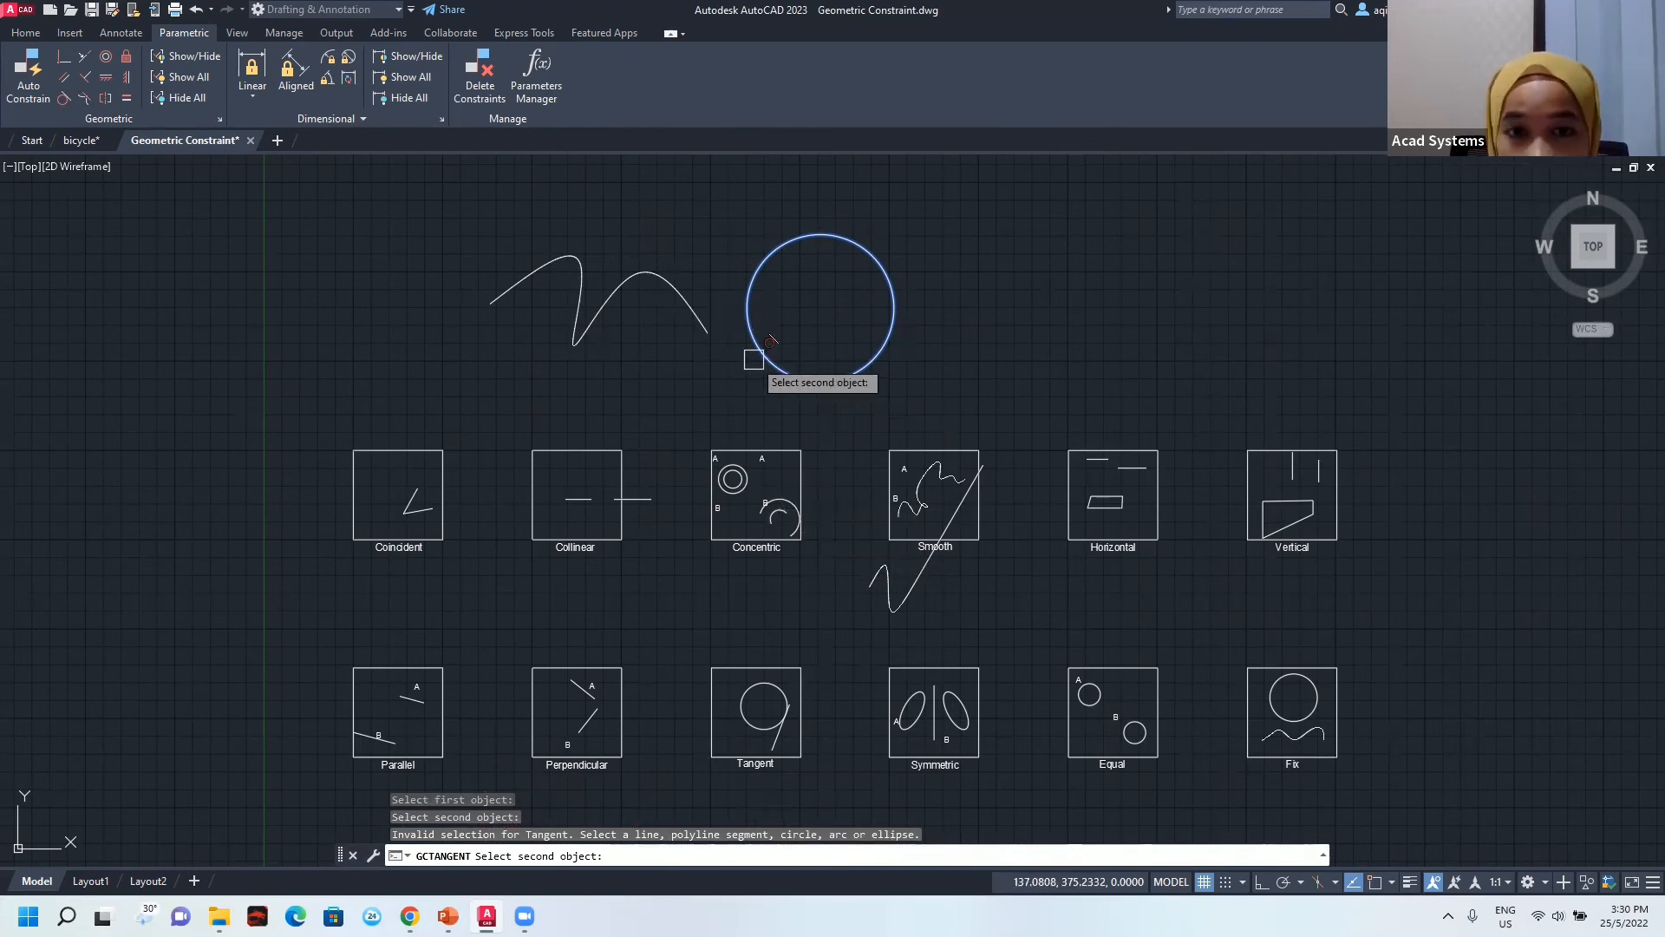
pyautogui.press('Escape')
# Try the wavy spline again as the tangent constraint's second object, and clear the selection.
pyautogui.click(689, 297)
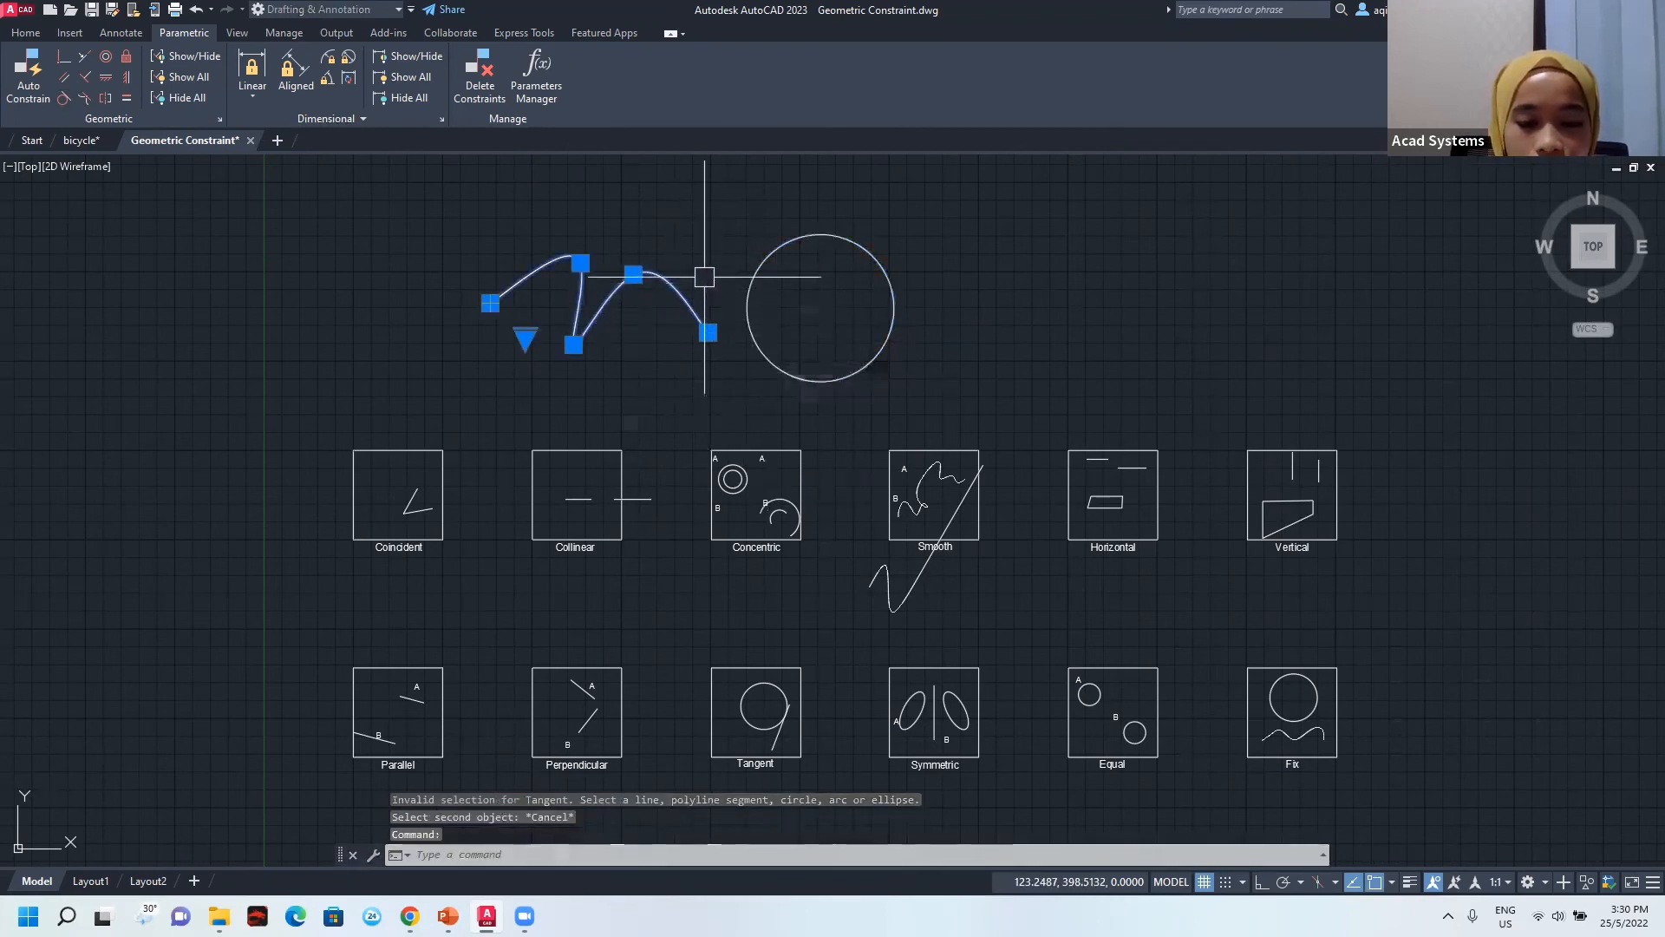
pyautogui.press('Escape')
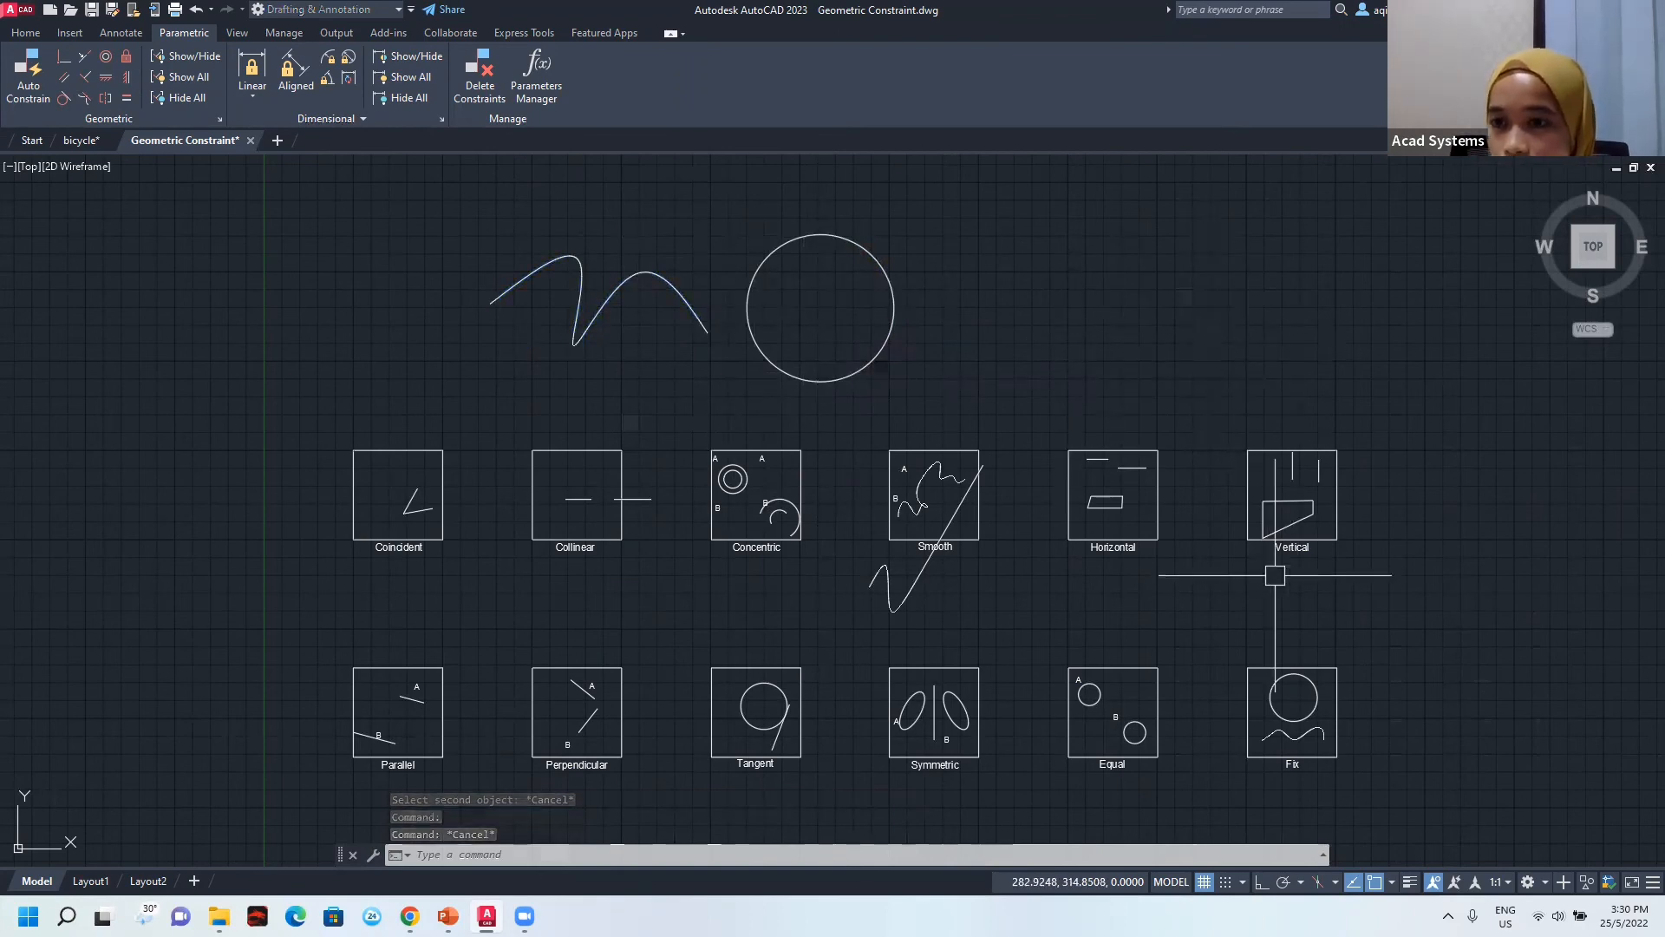
pyautogui.hotkey('alt', 'Tab')
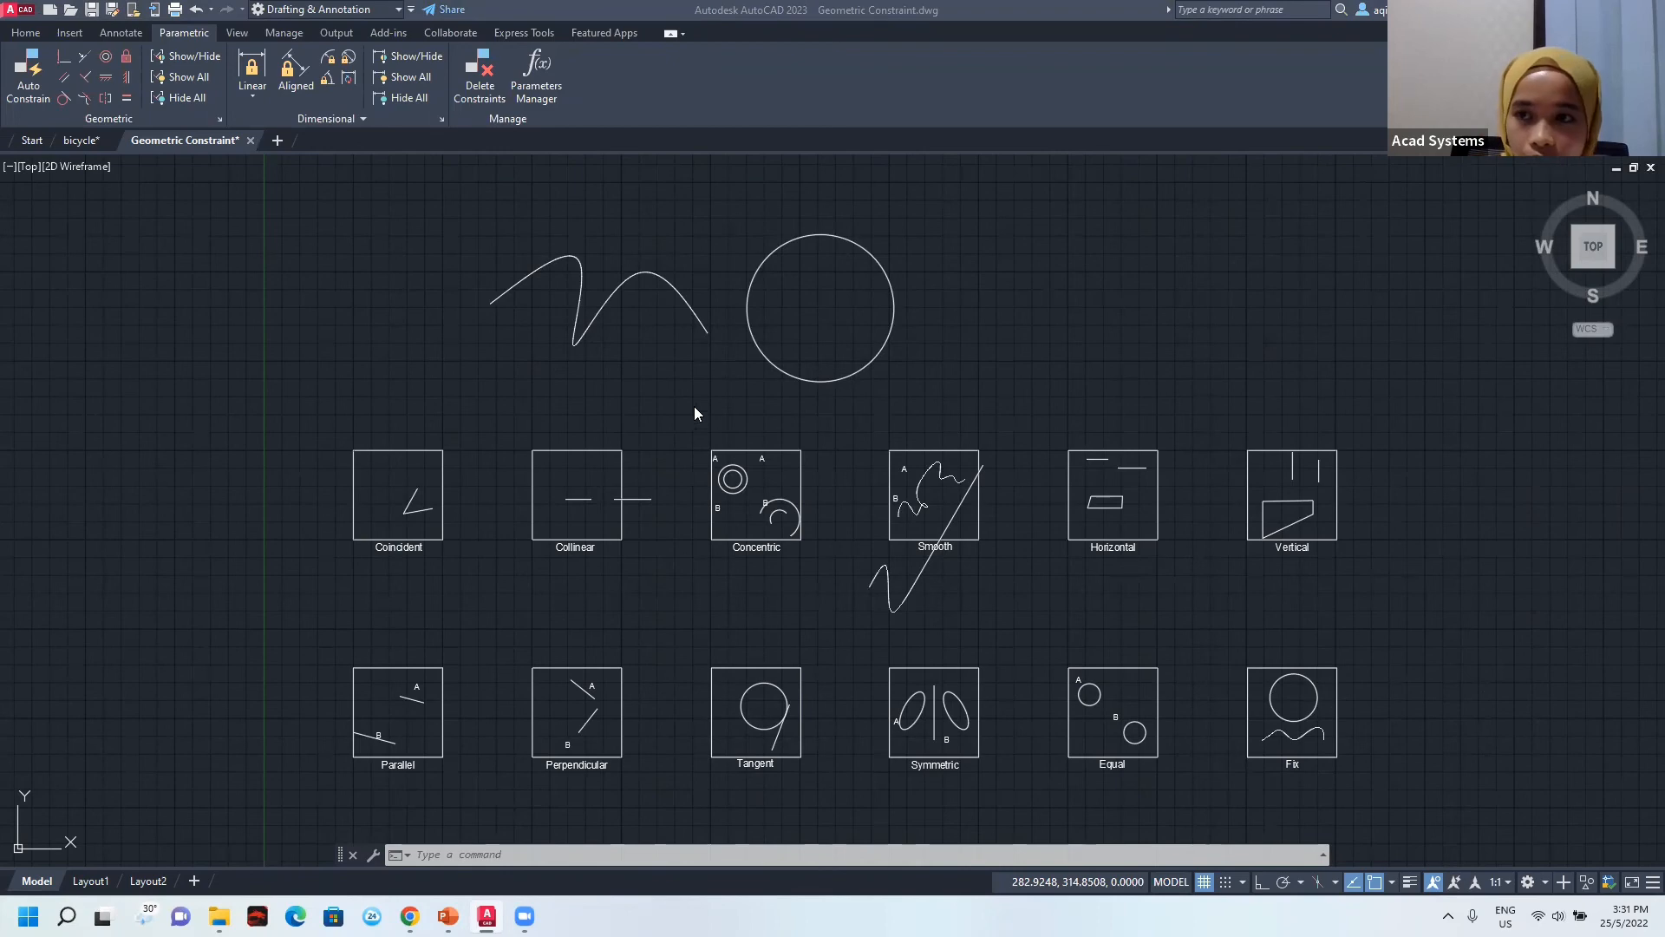
pyautogui.click(918, 387)
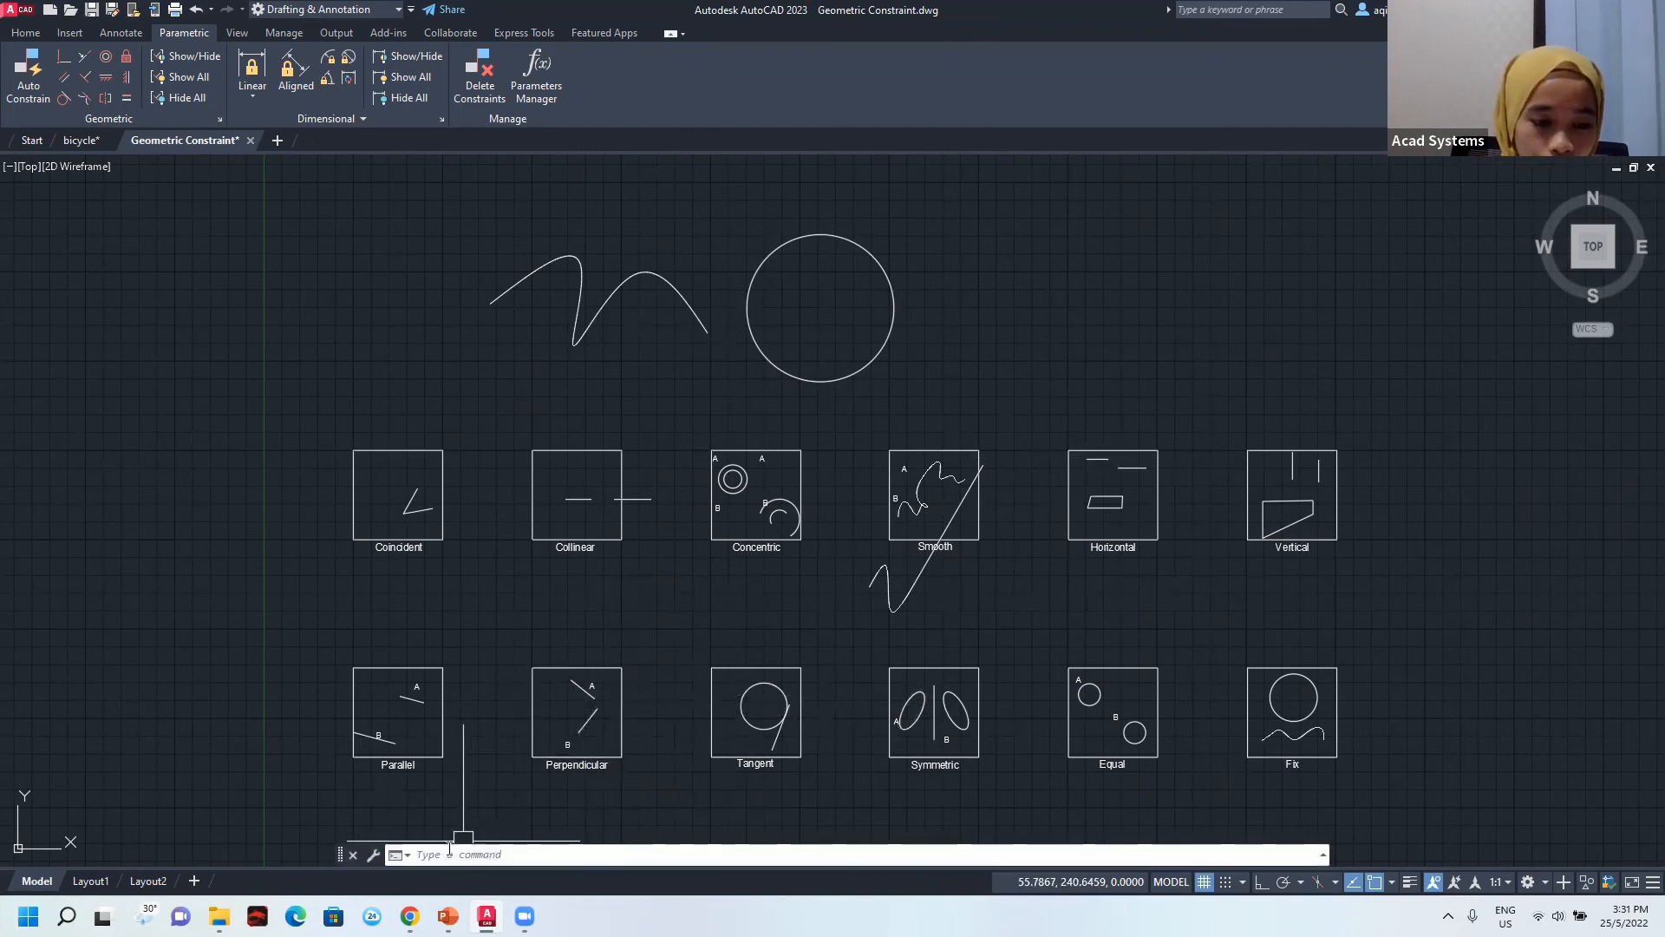
# Switch to Chrome and open the acadsystems.com website in a new tab.
pyautogui.click(412, 915)
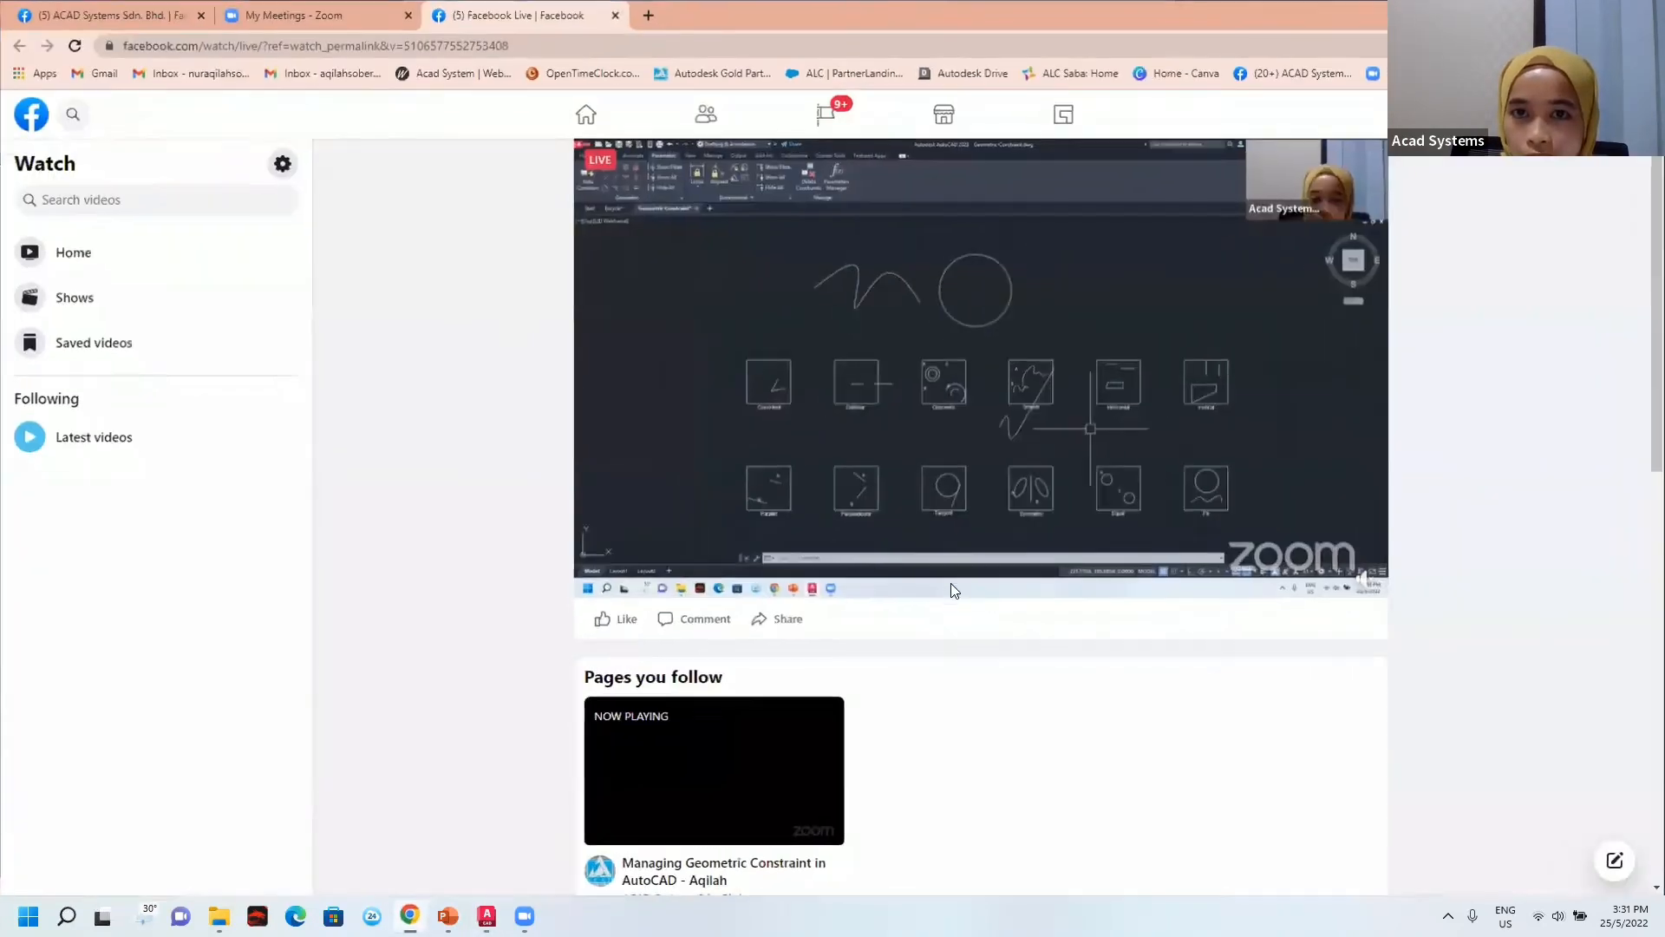
pyautogui.click(648, 14)
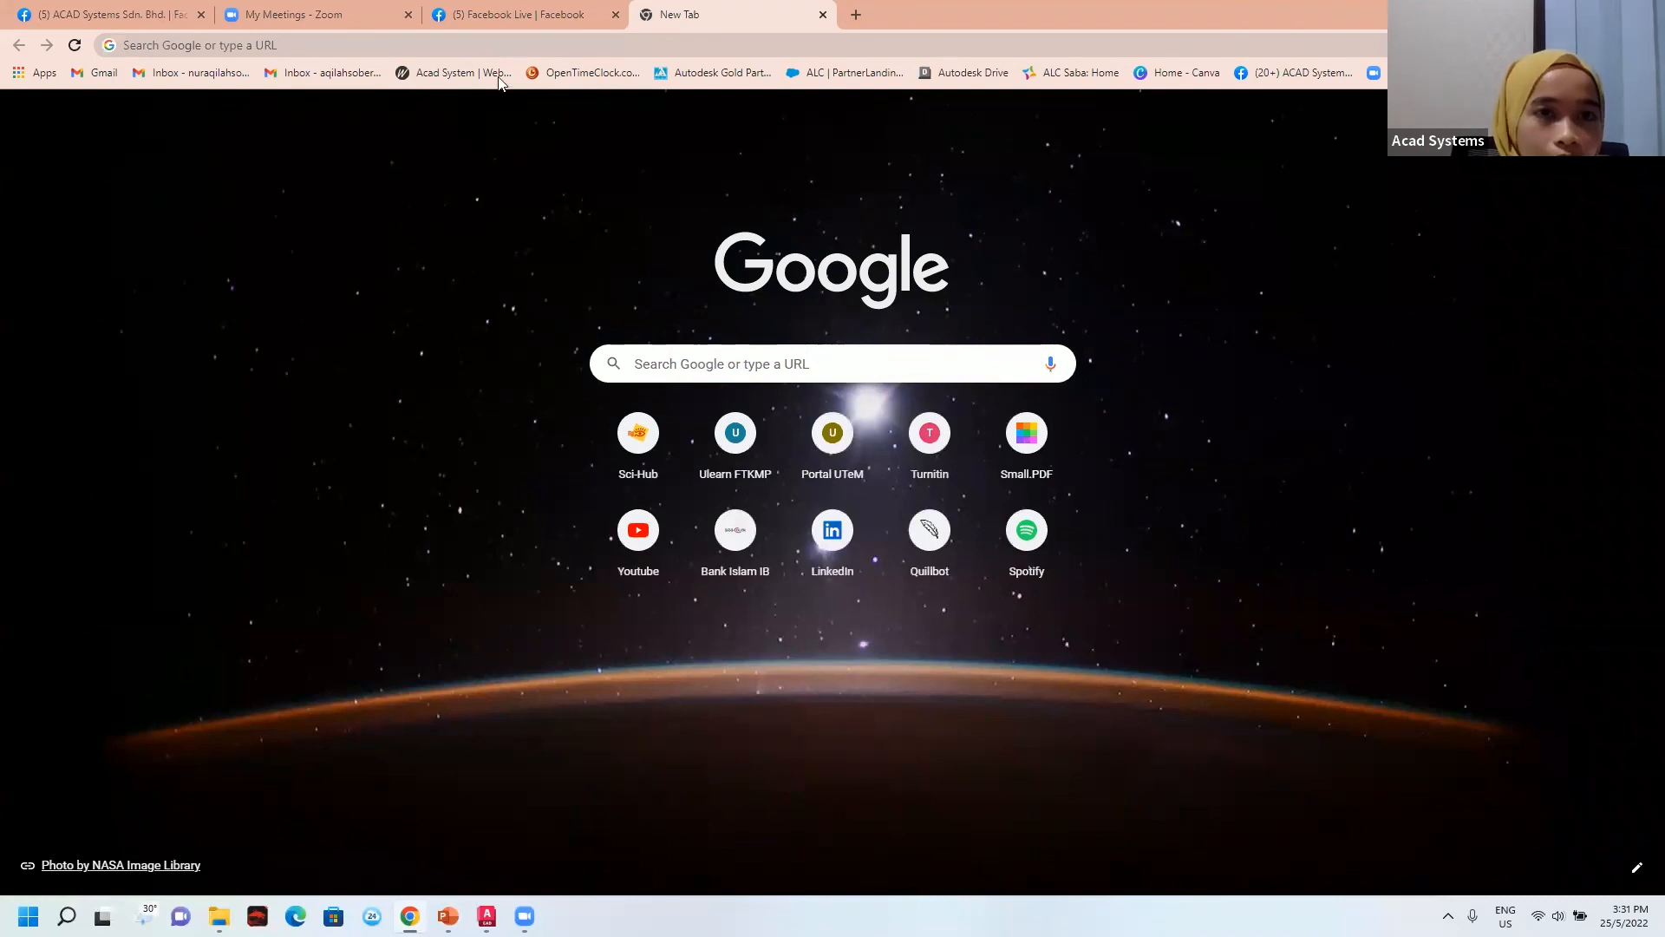
pyautogui.click(506, 43)
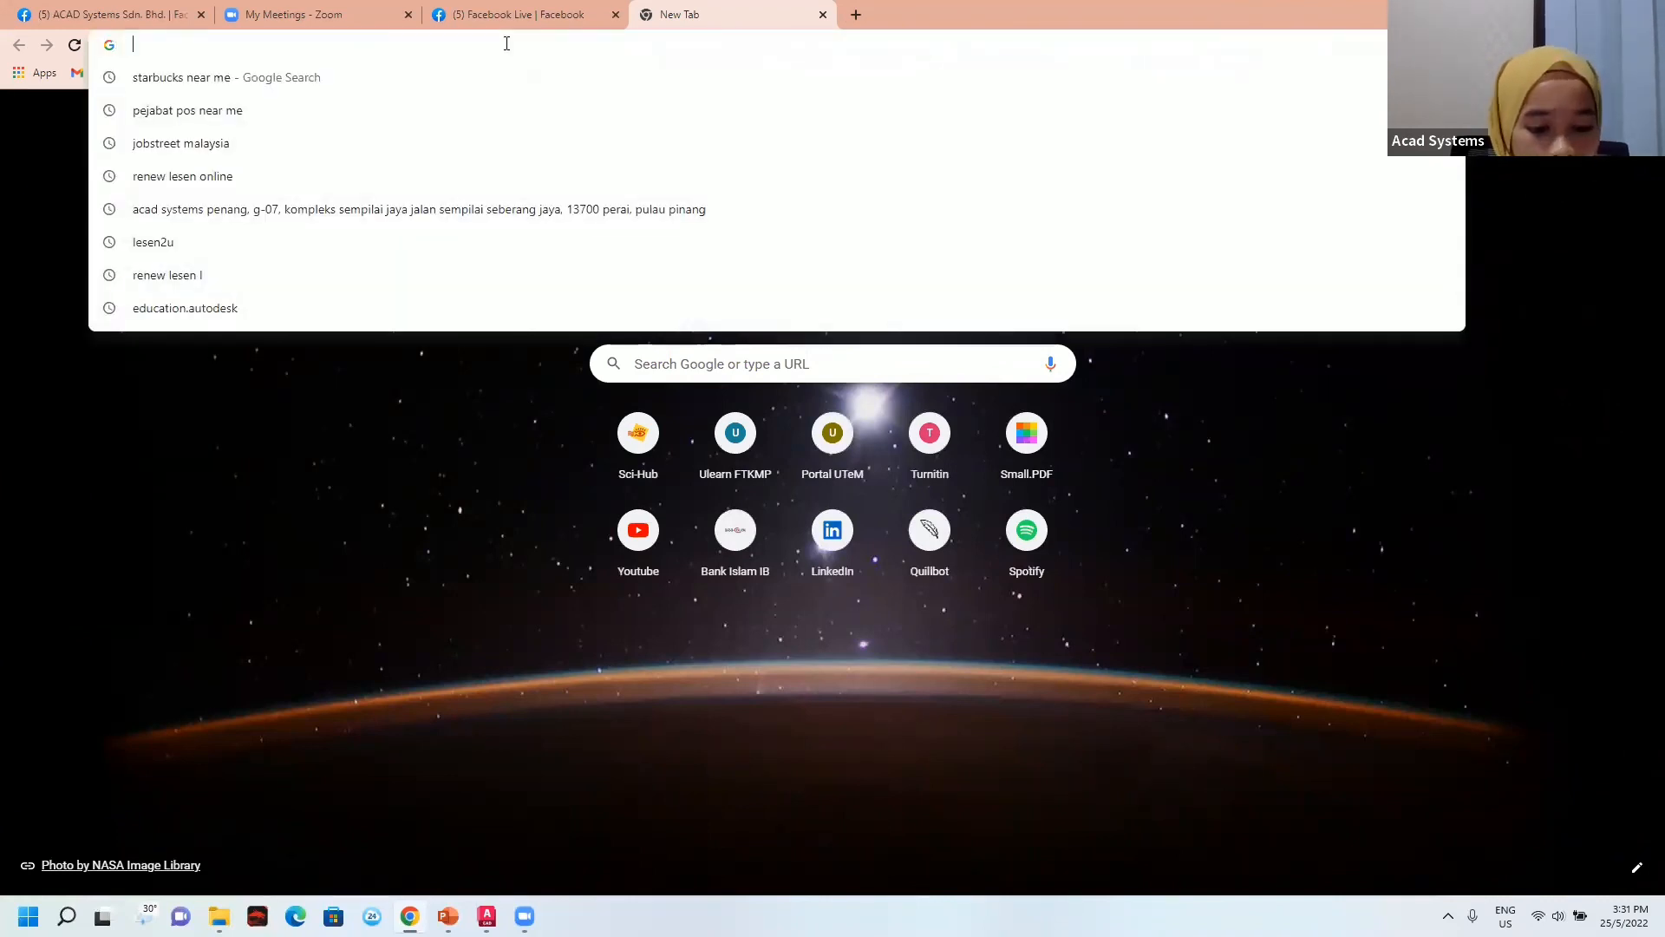
pyautogui.write('aca')
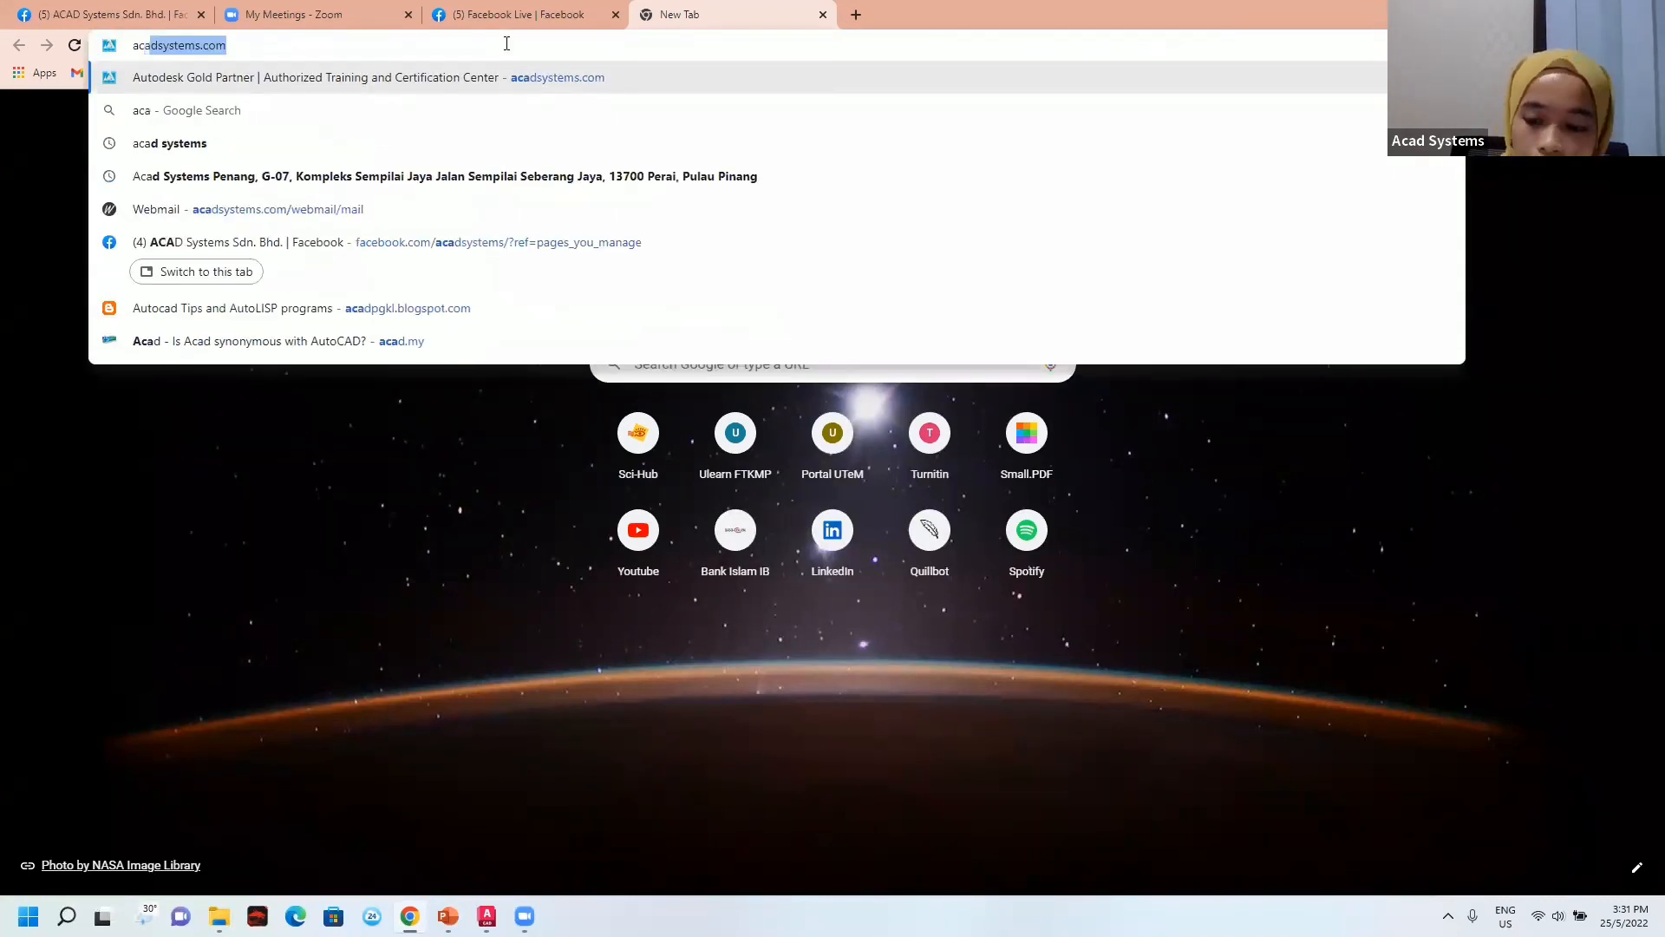
pyautogui.press('Return')
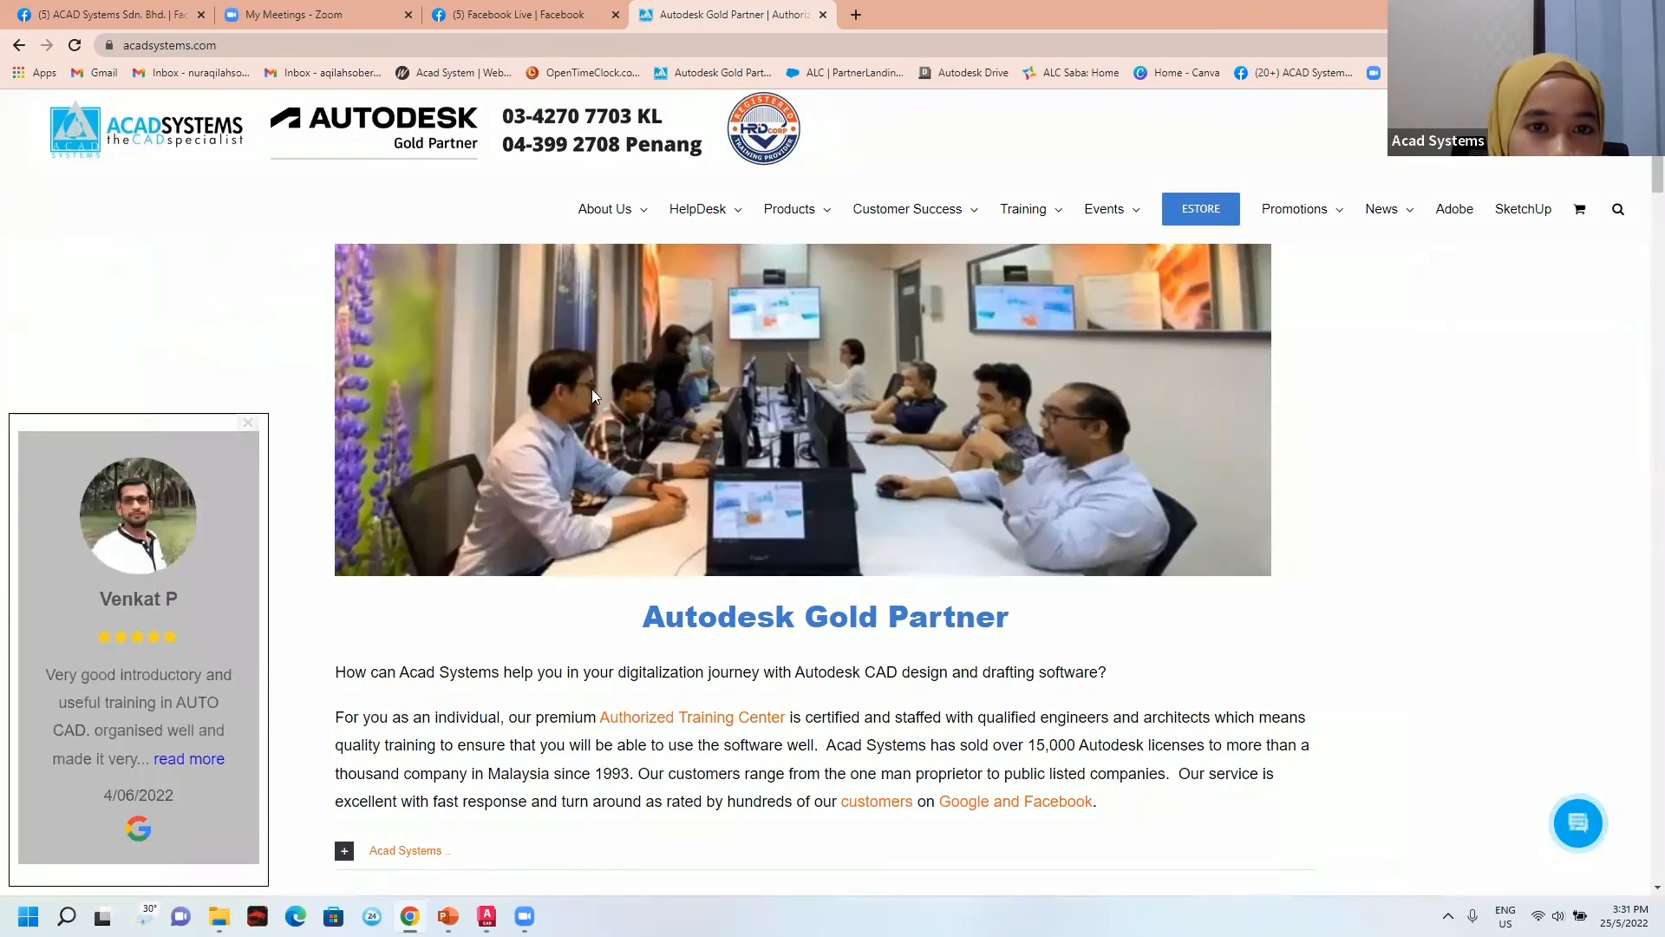
# Examine the Acad Systems home page's product menu and its Latest Autodesk Promotions & News section.
pyautogui.moveTo(617, 219)
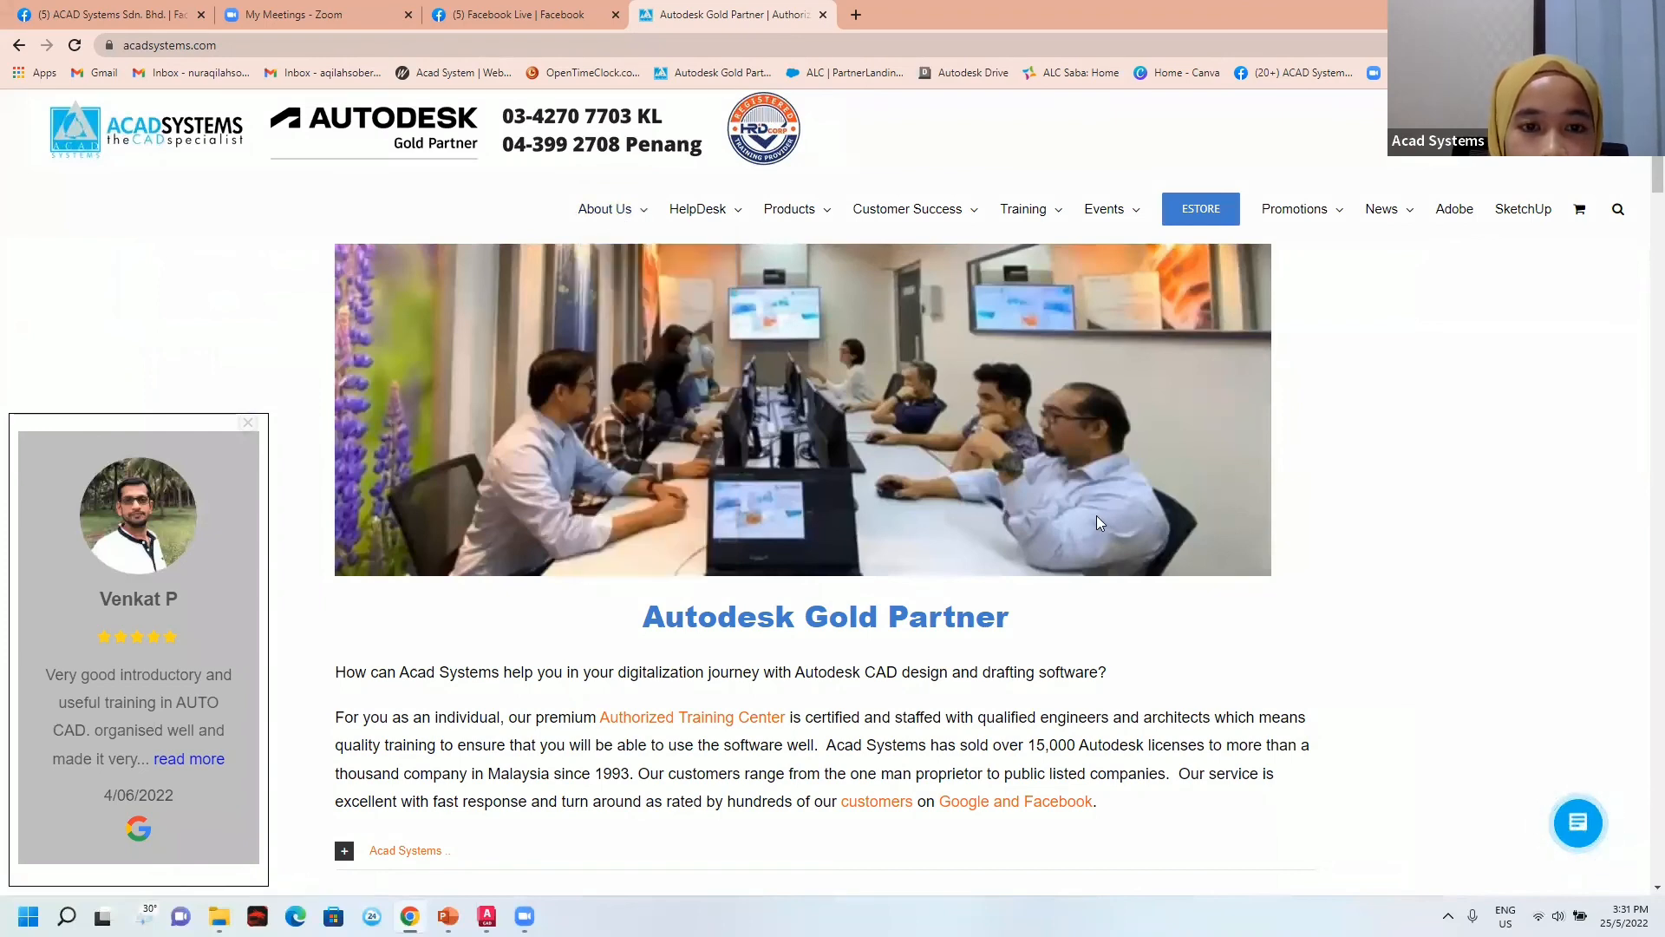
pyautogui.moveTo(744, 219)
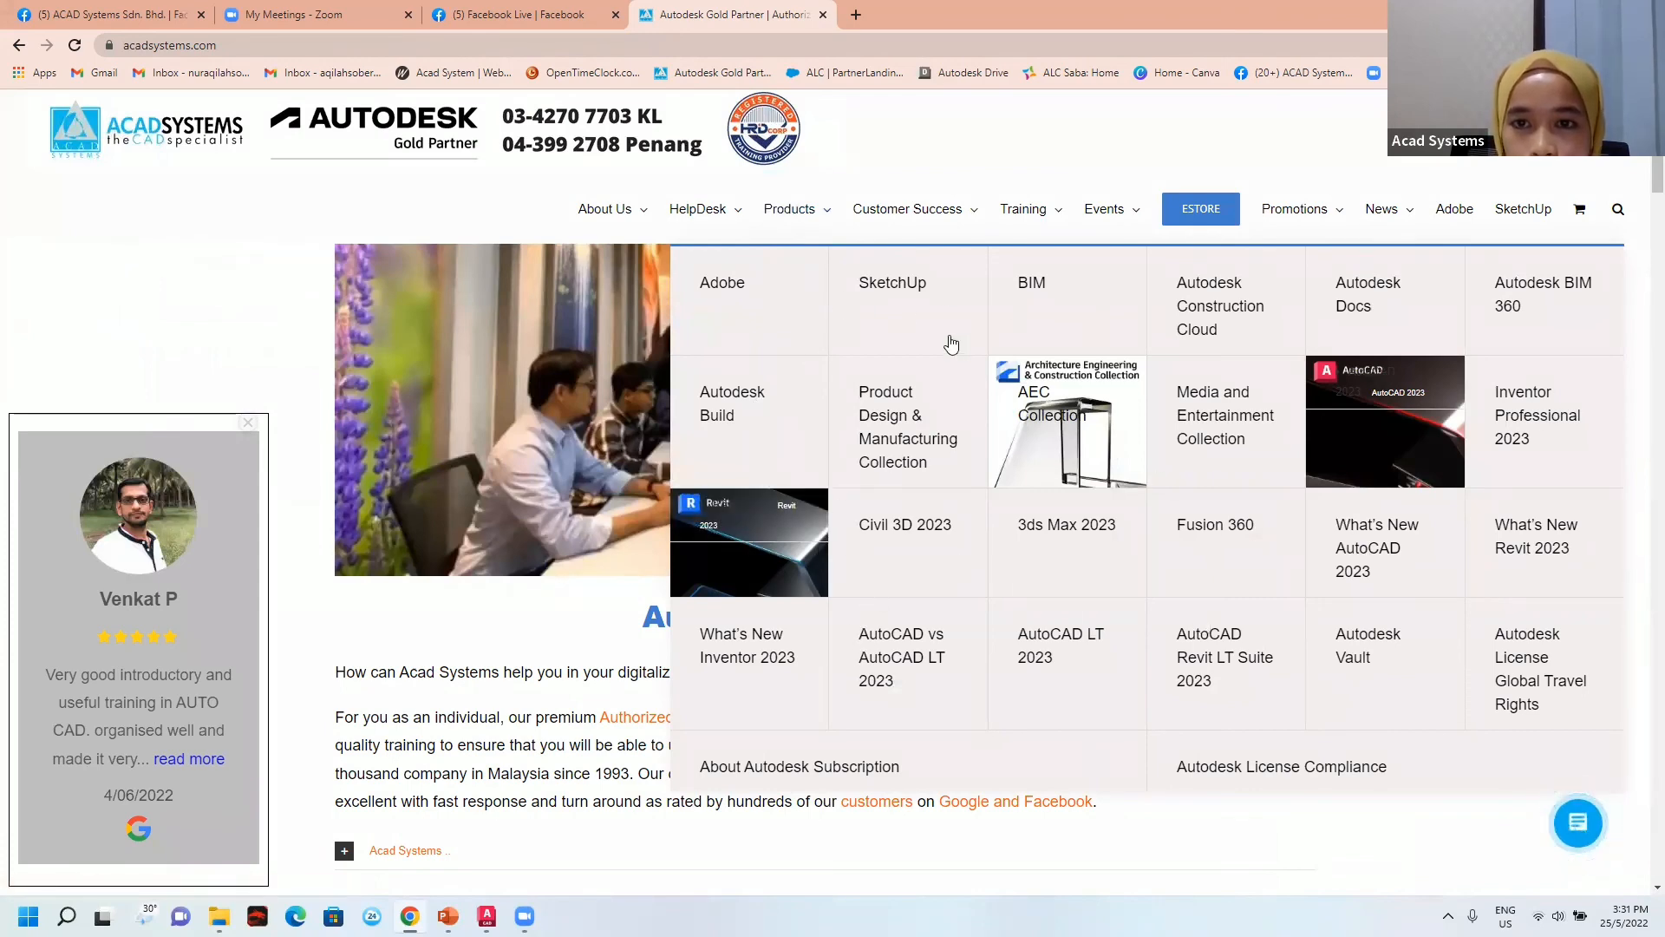
pyautogui.scroll(-4, 566, 588)
pyautogui.scroll(-3, 565, 588)
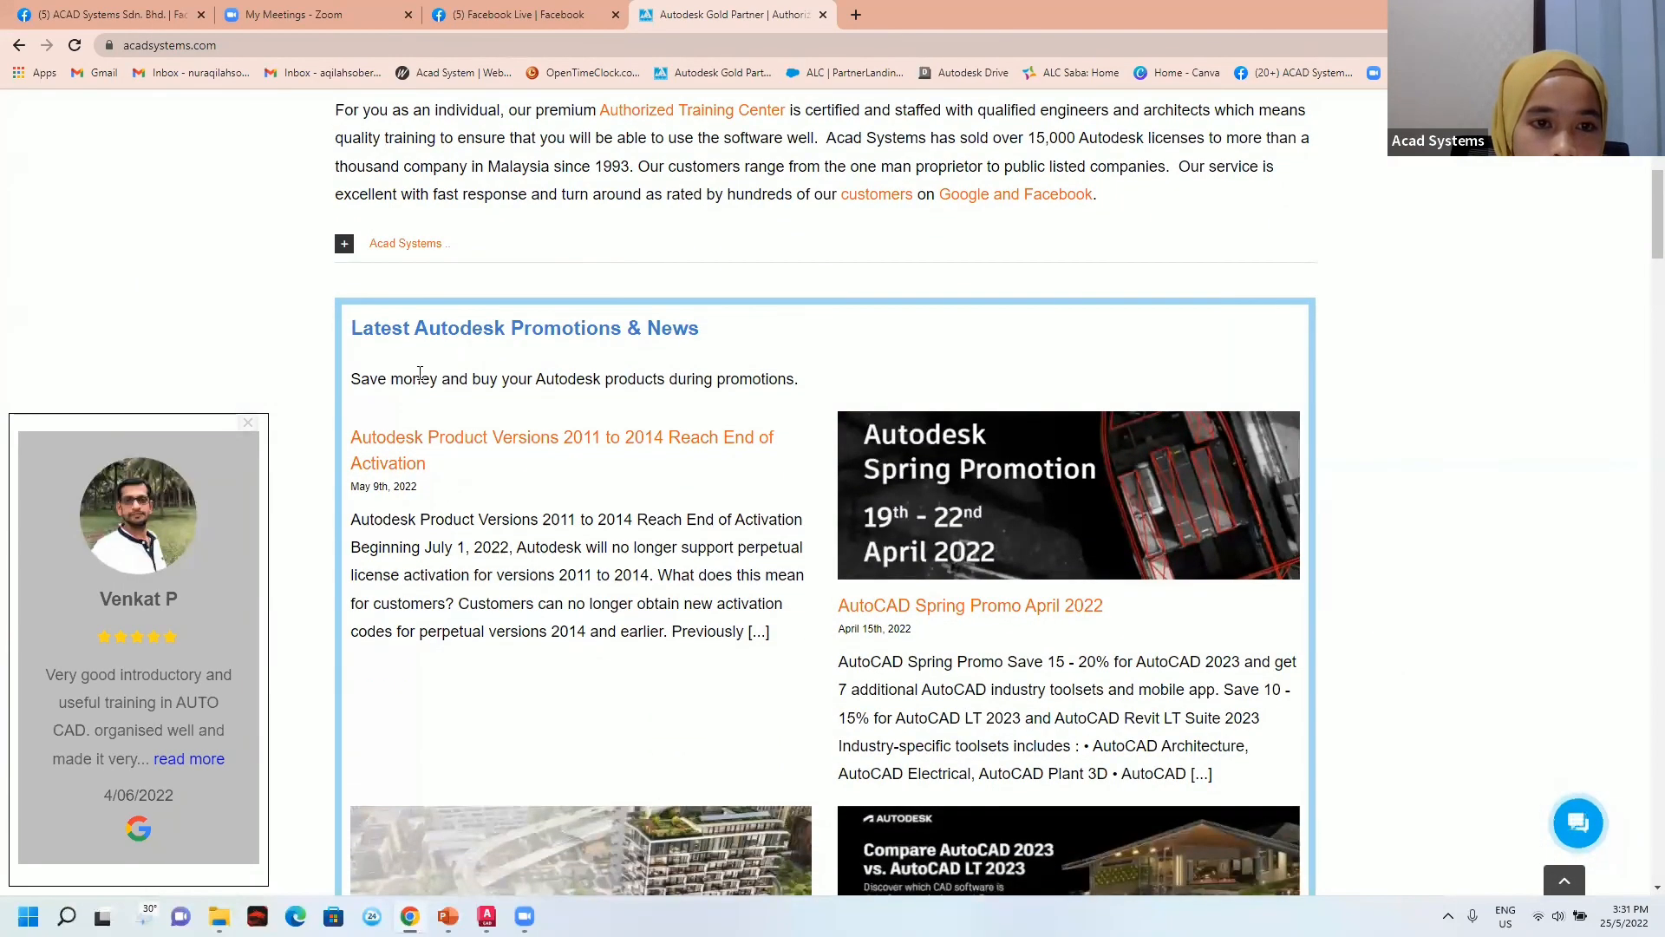
pyautogui.scroll(-2, 494, 343)
pyautogui.scroll(1, 496, 346)
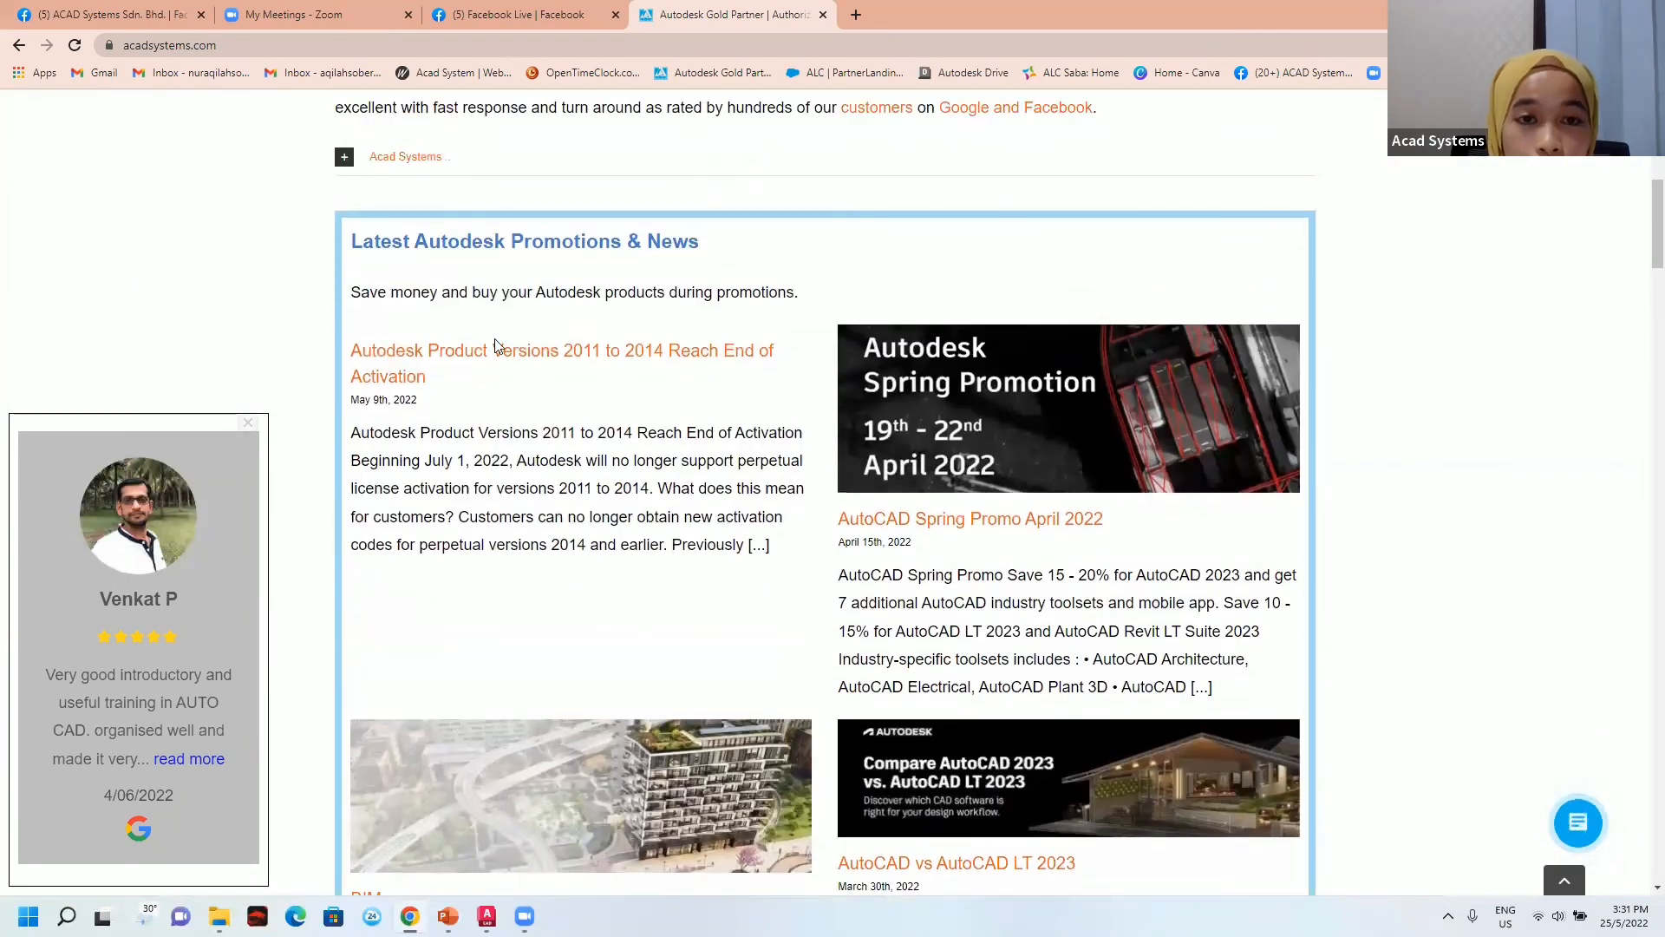
pyautogui.scroll(-4, 710, 501)
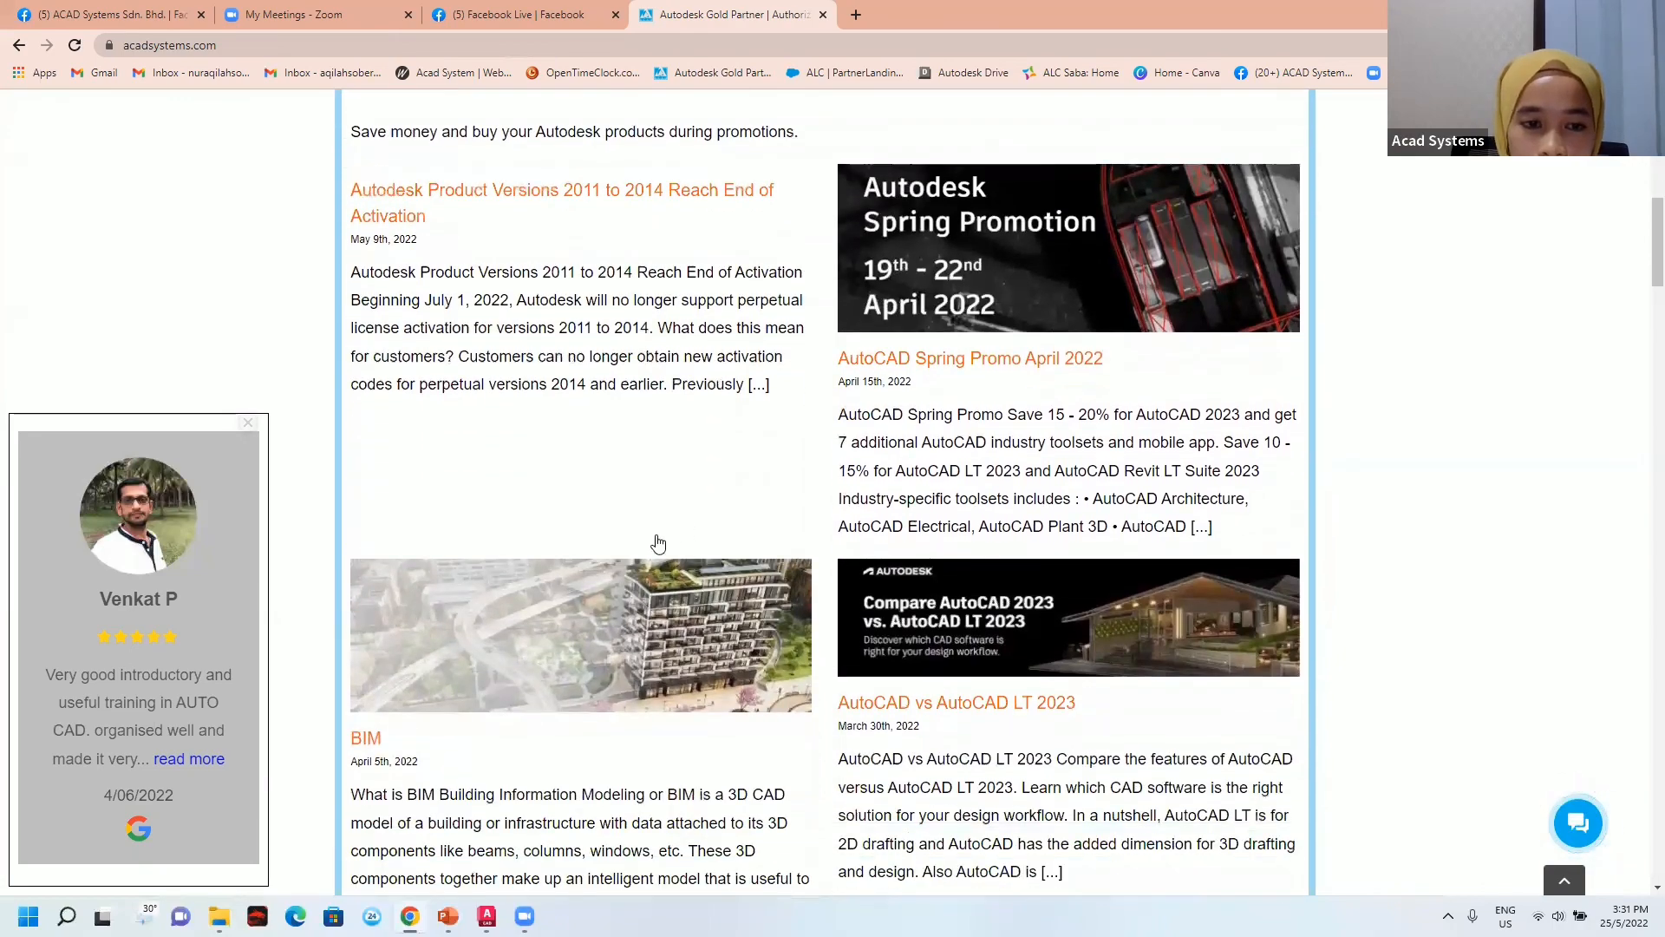
pyautogui.scroll(-10, 656, 523)
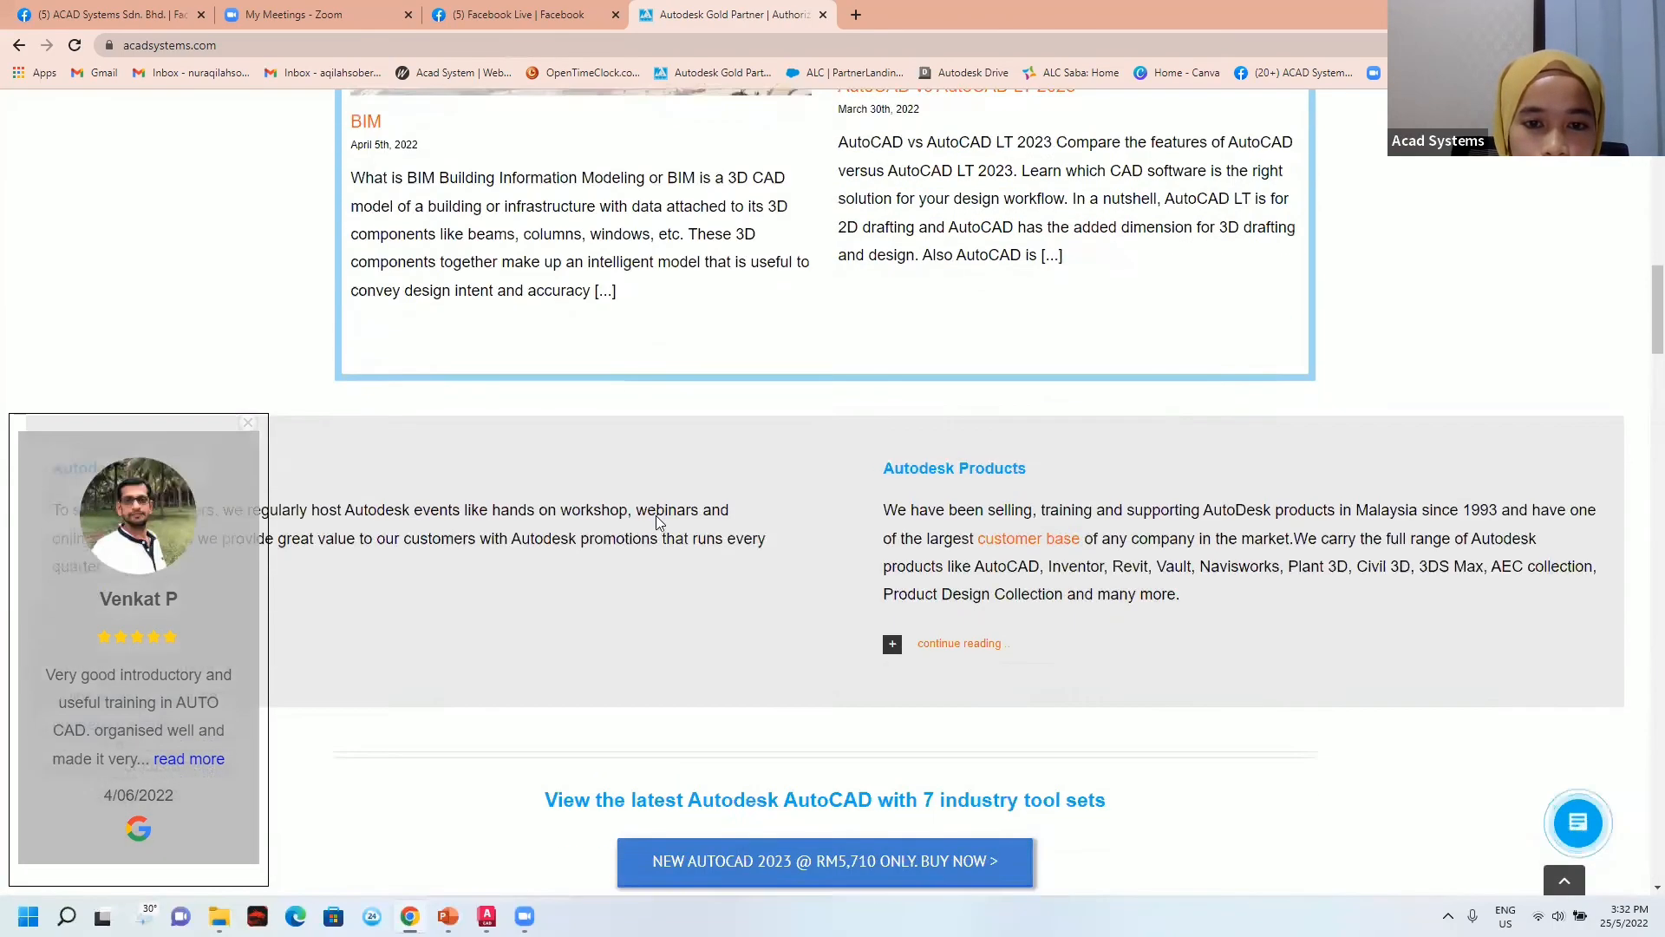
# Review the upcoming free events in the Latest Autodesk Online Lessons, Workshops, Webinars section.
pyautogui.scroll(-6, 657, 523)
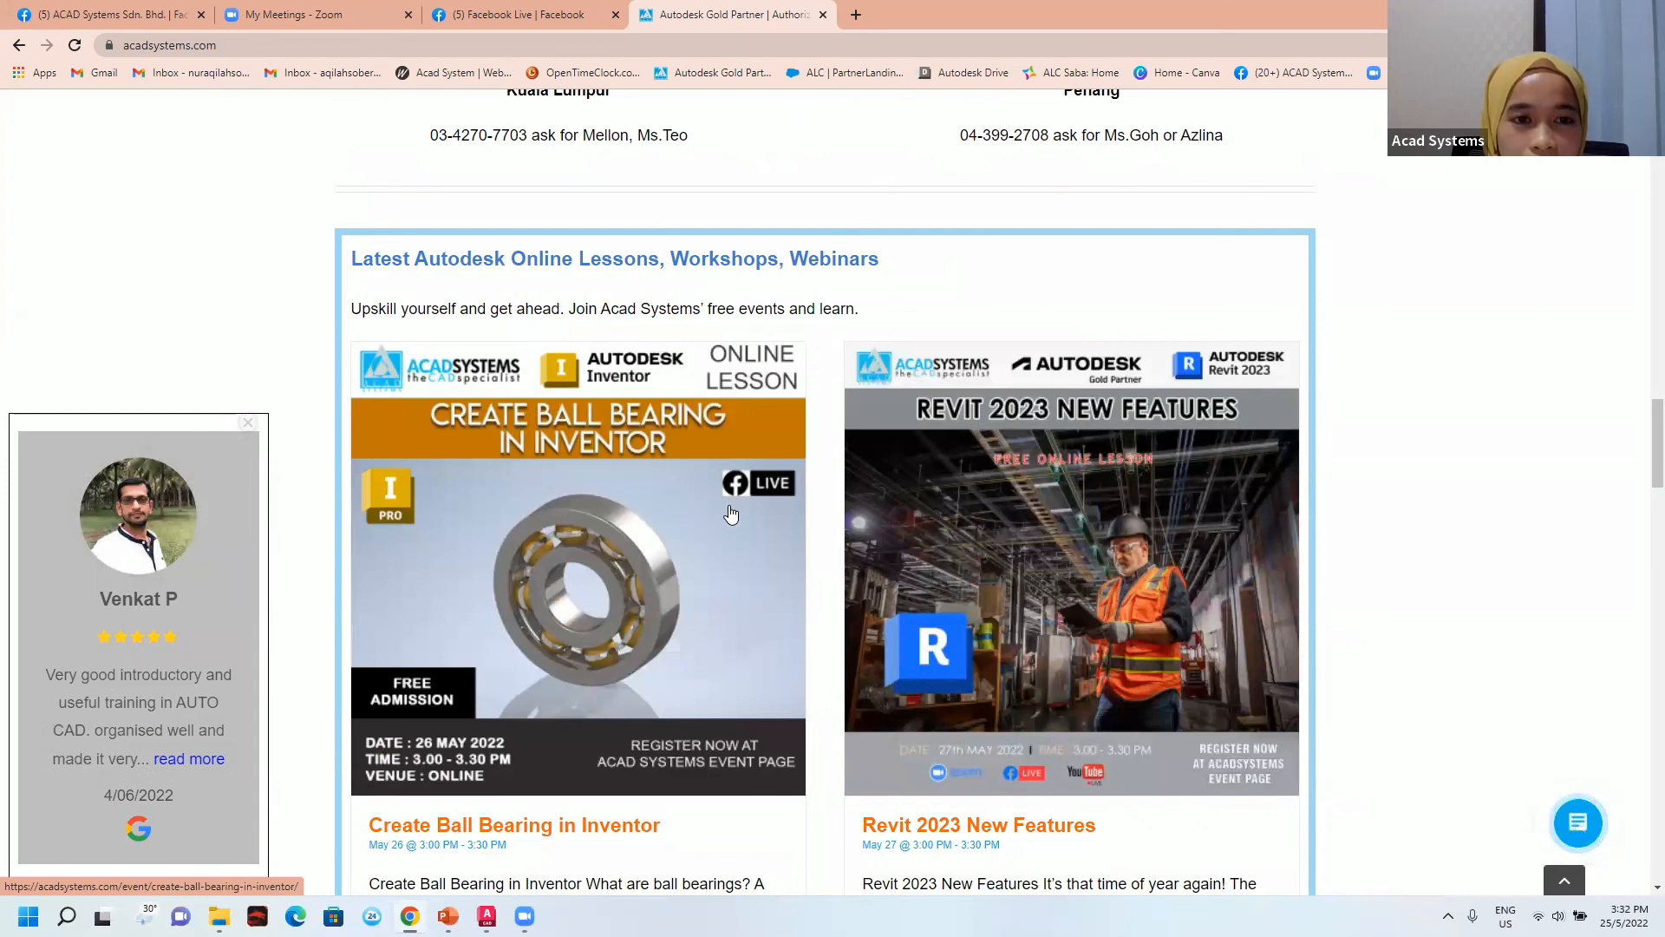
pyautogui.scroll(-1, 728, 517)
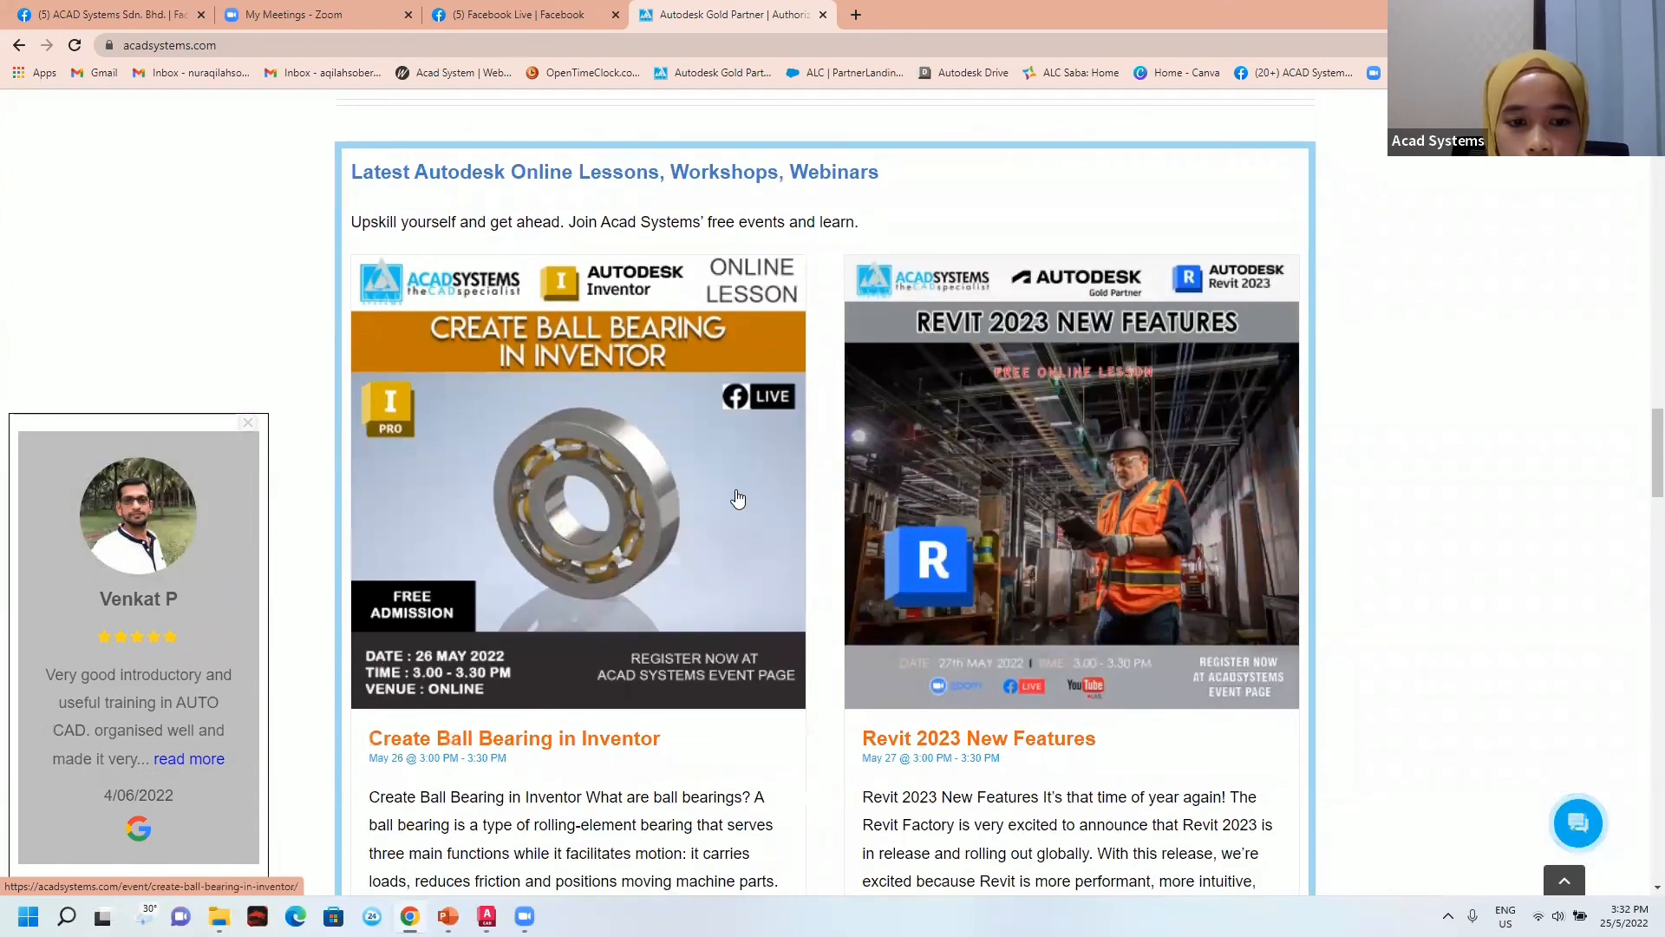
pyautogui.scroll(-2, 732, 494)
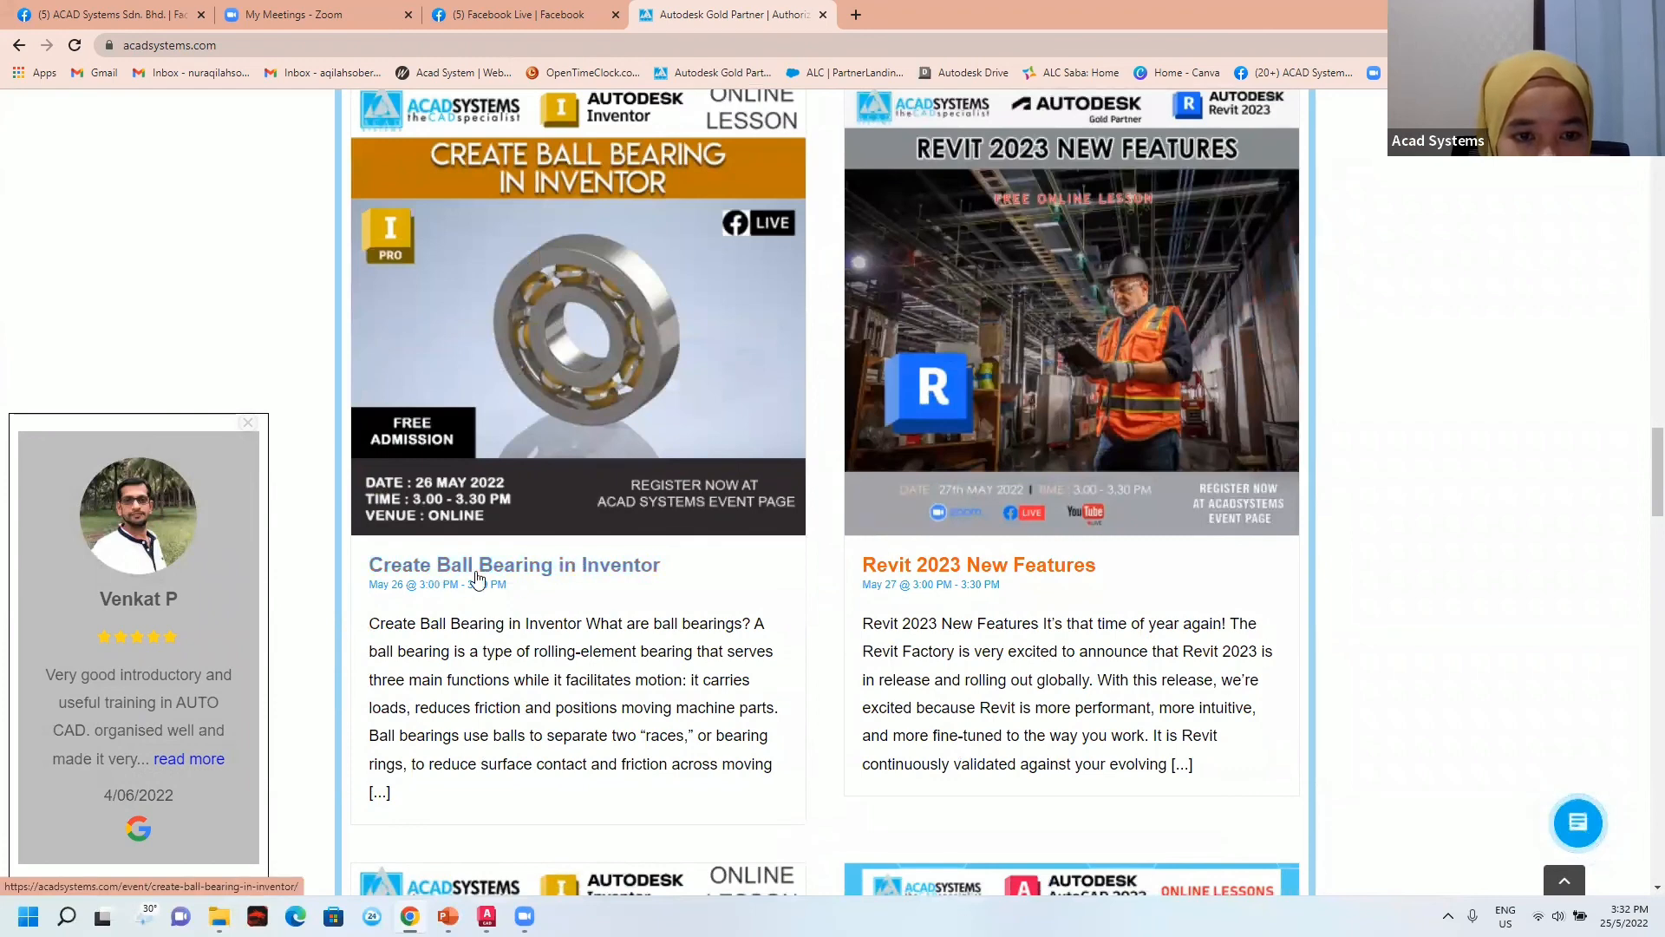
pyautogui.scroll(1, 590, 558)
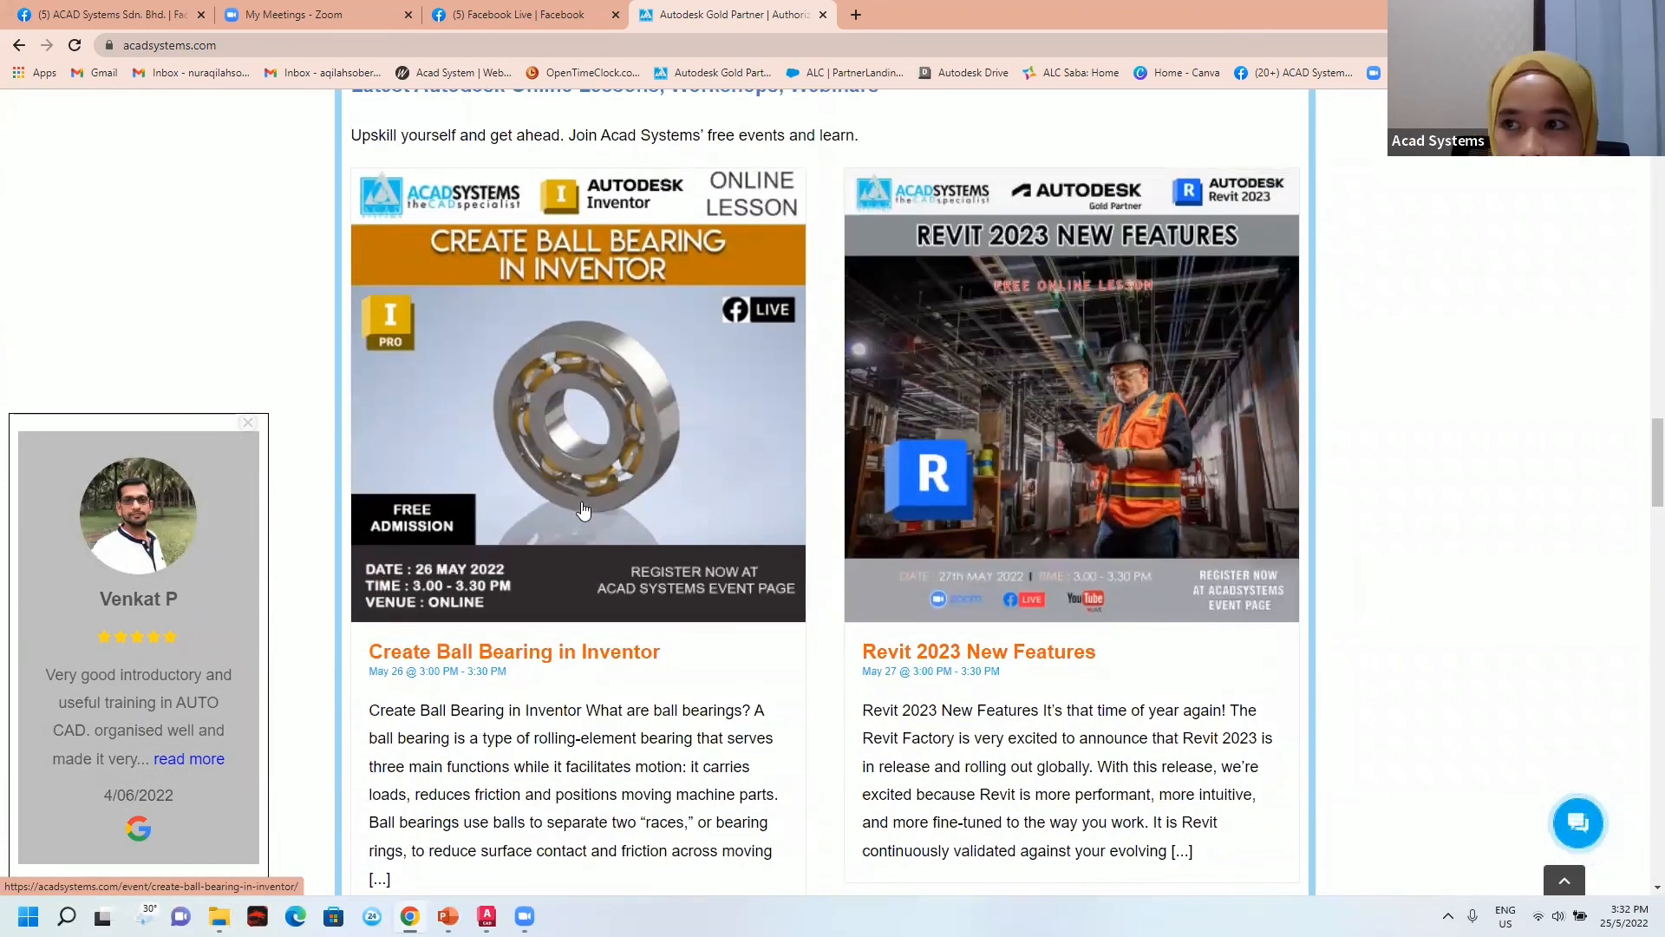
pyautogui.scroll(-1, 581, 576)
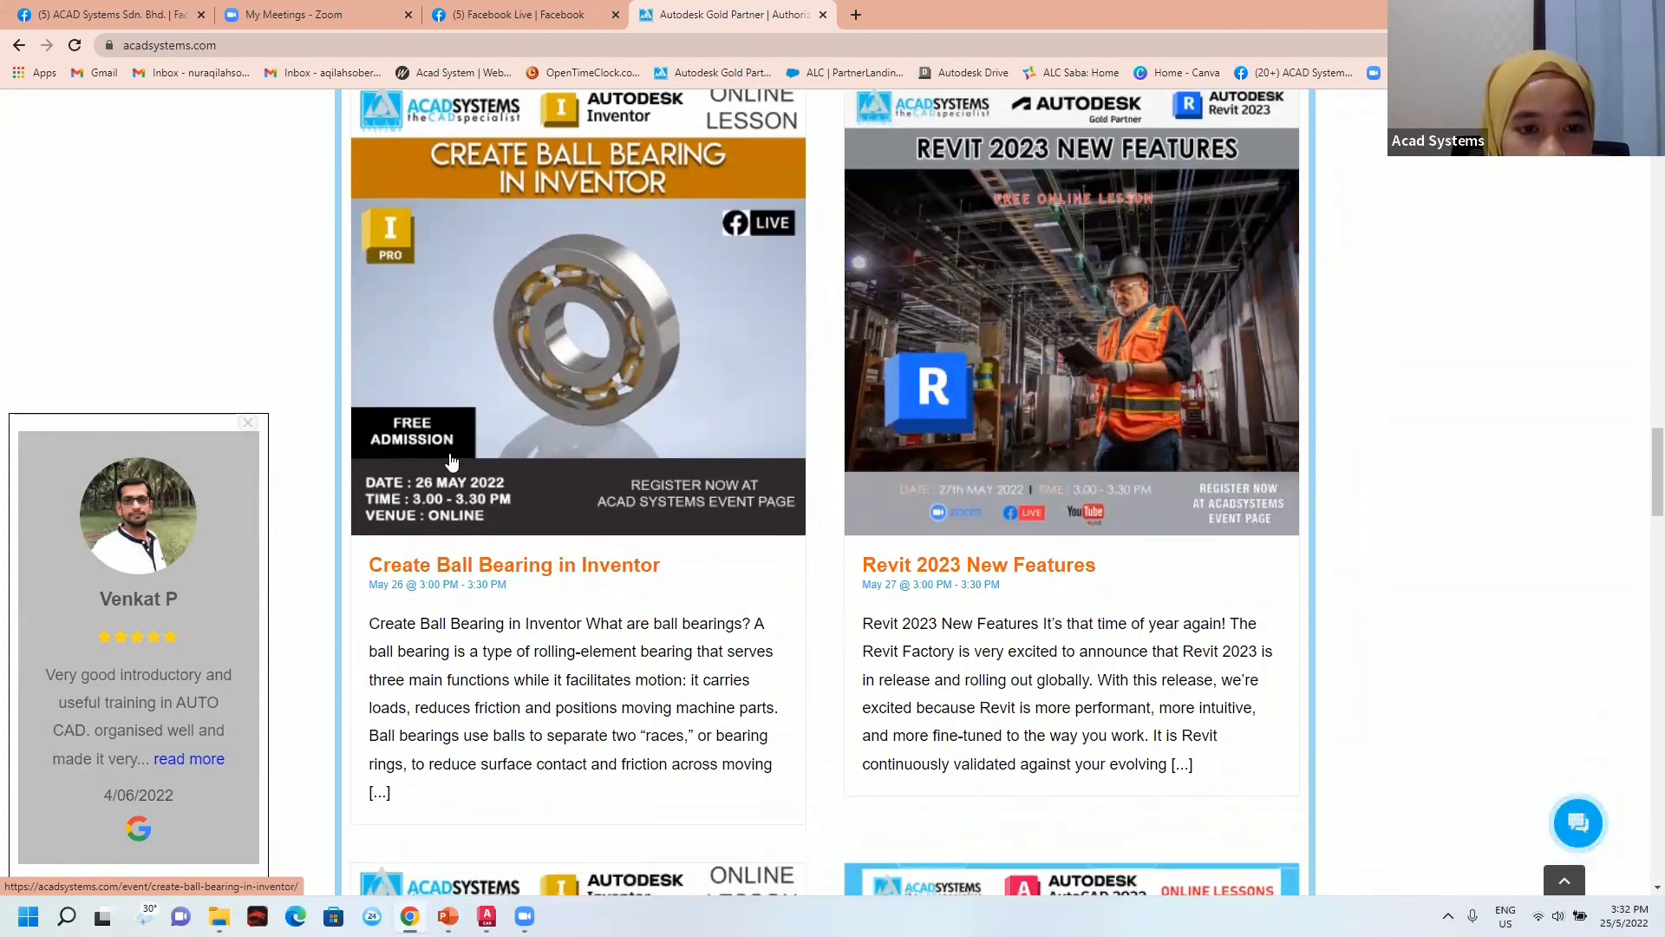
# Open the Create Ball Bearing in Inventor event page, review its RSVP and event details, and return to the home page.
pyautogui.click(592, 391)
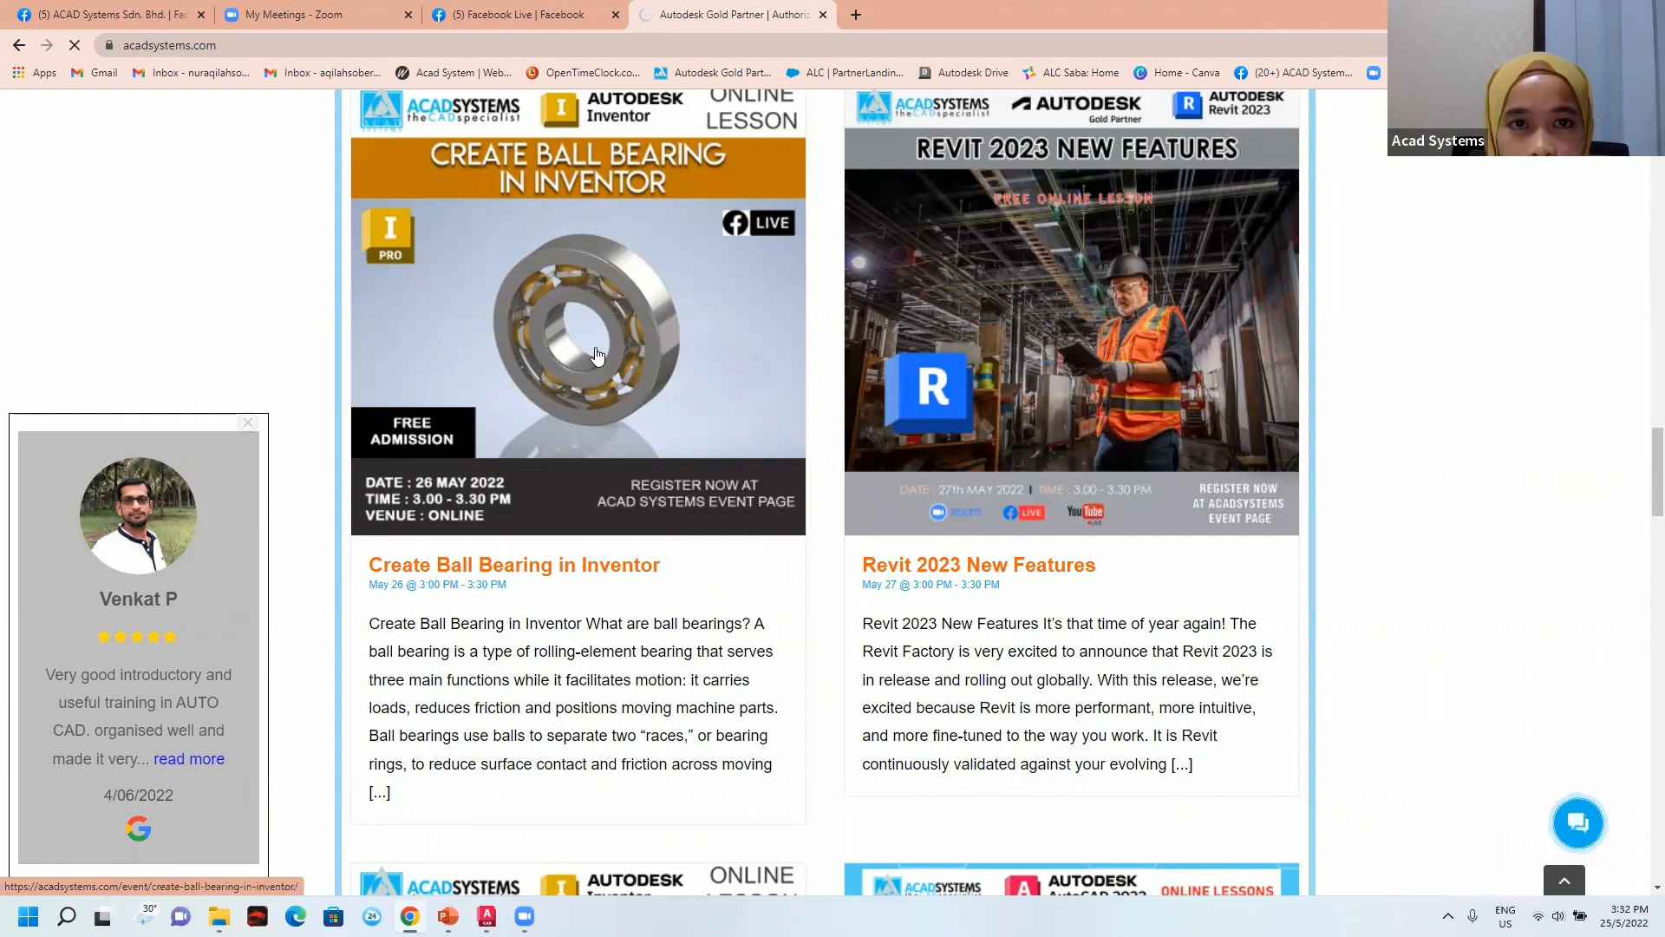
pyautogui.scroll(-7, 581, 444)
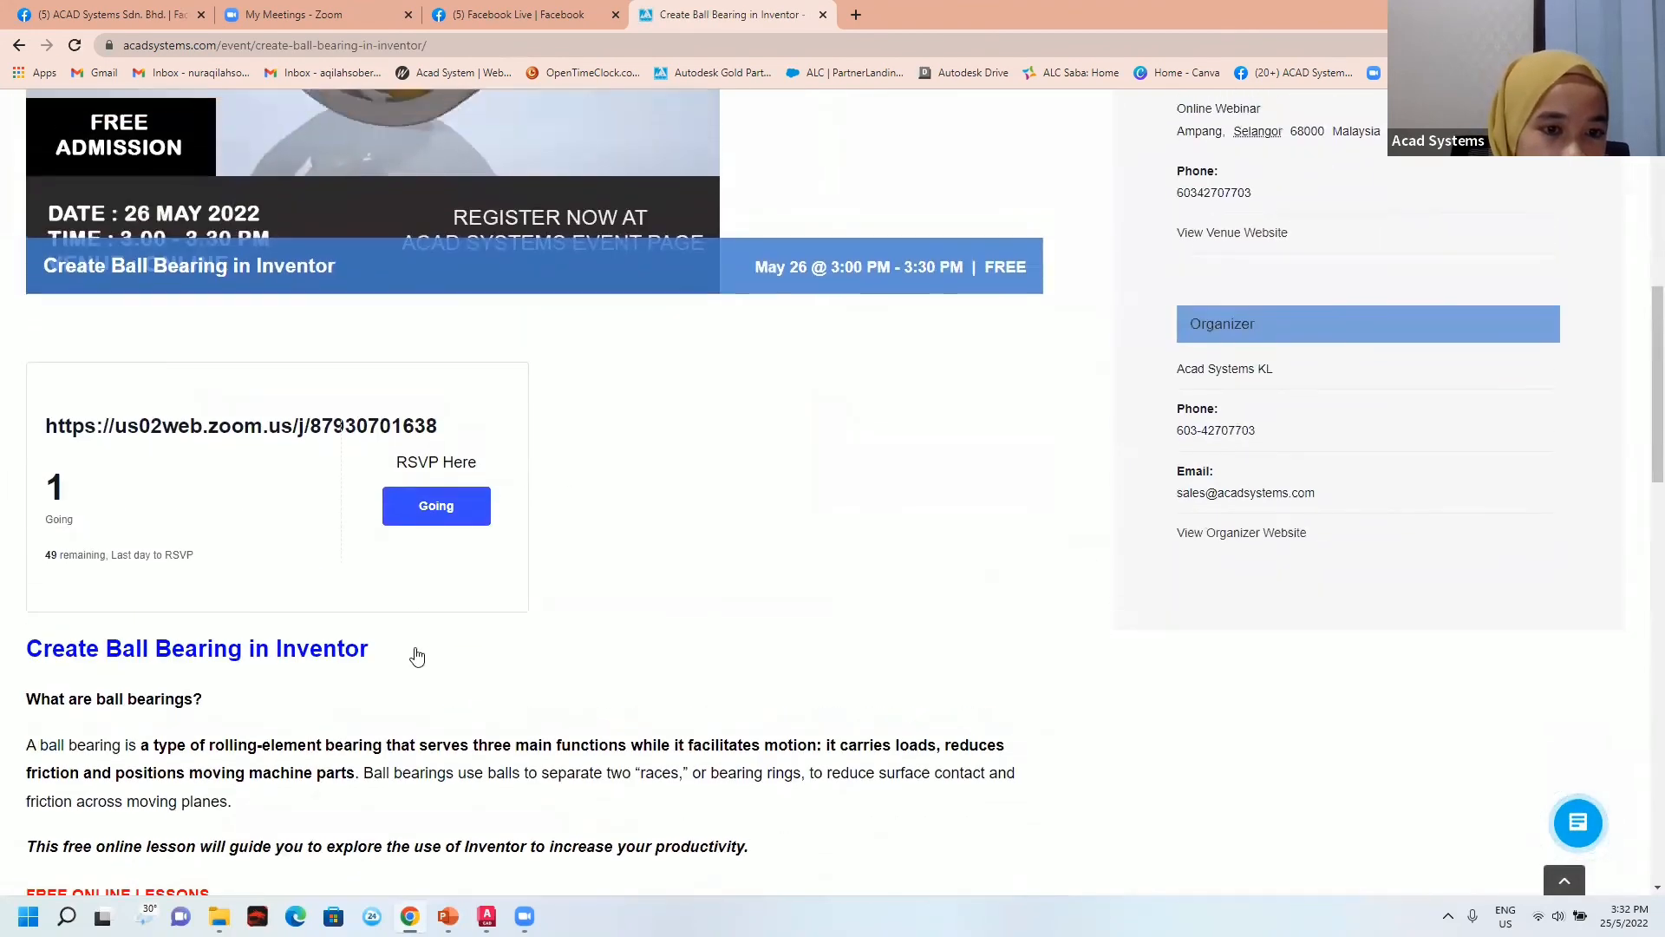
pyautogui.scroll(2, 417, 656)
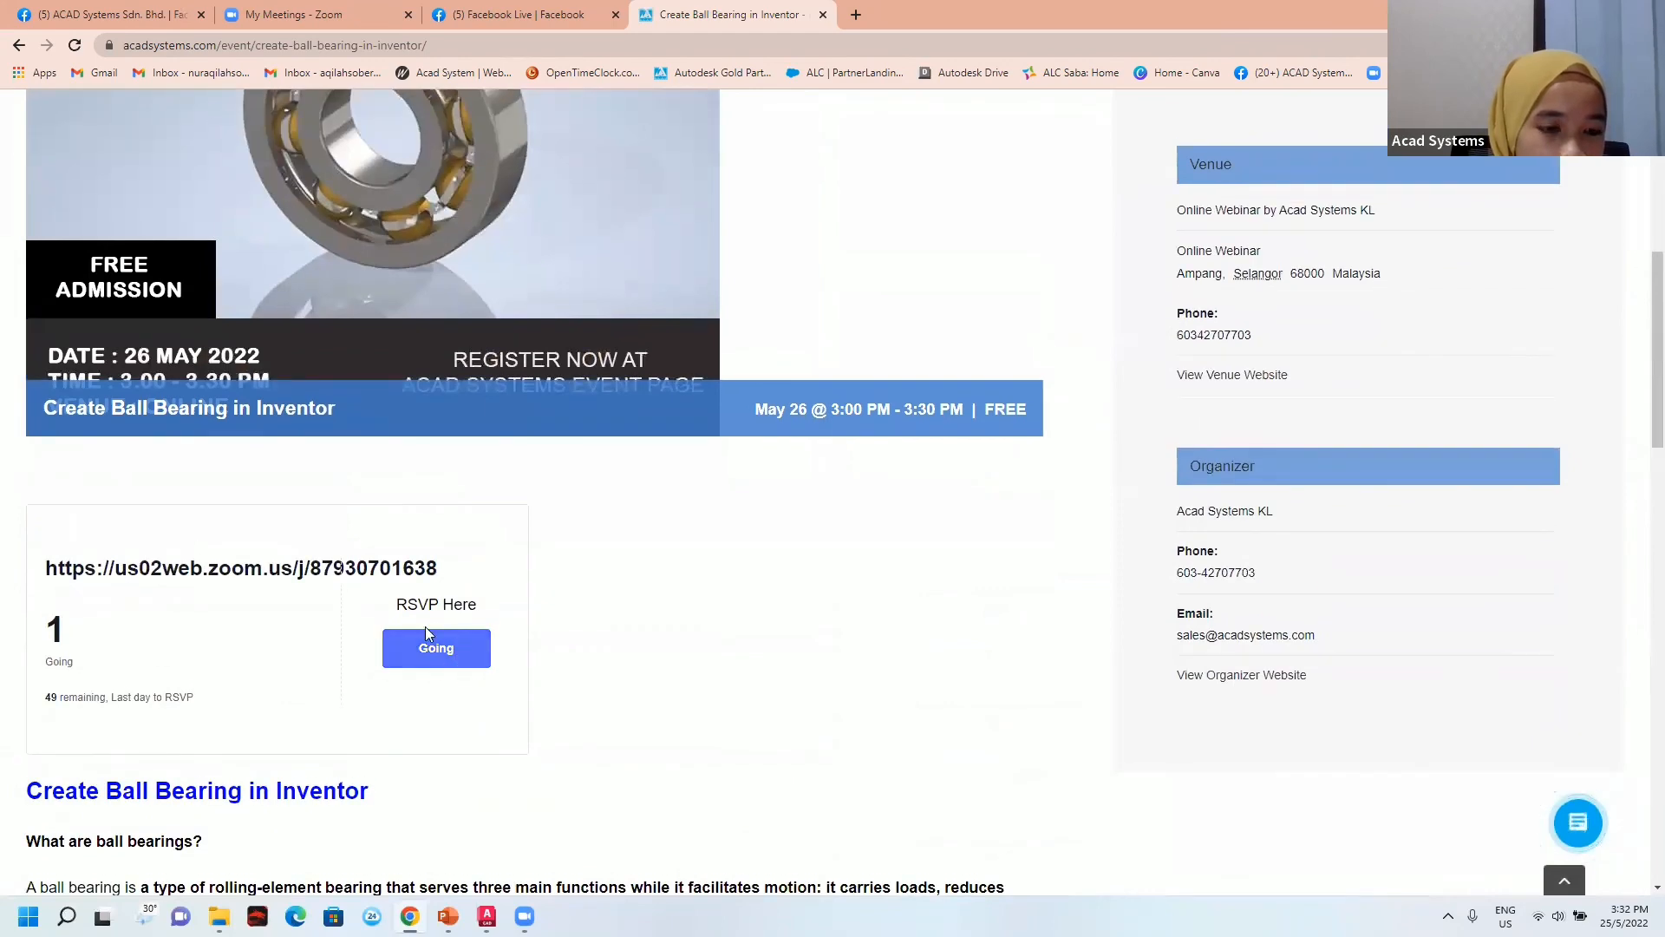
pyautogui.scroll(6, 288, 432)
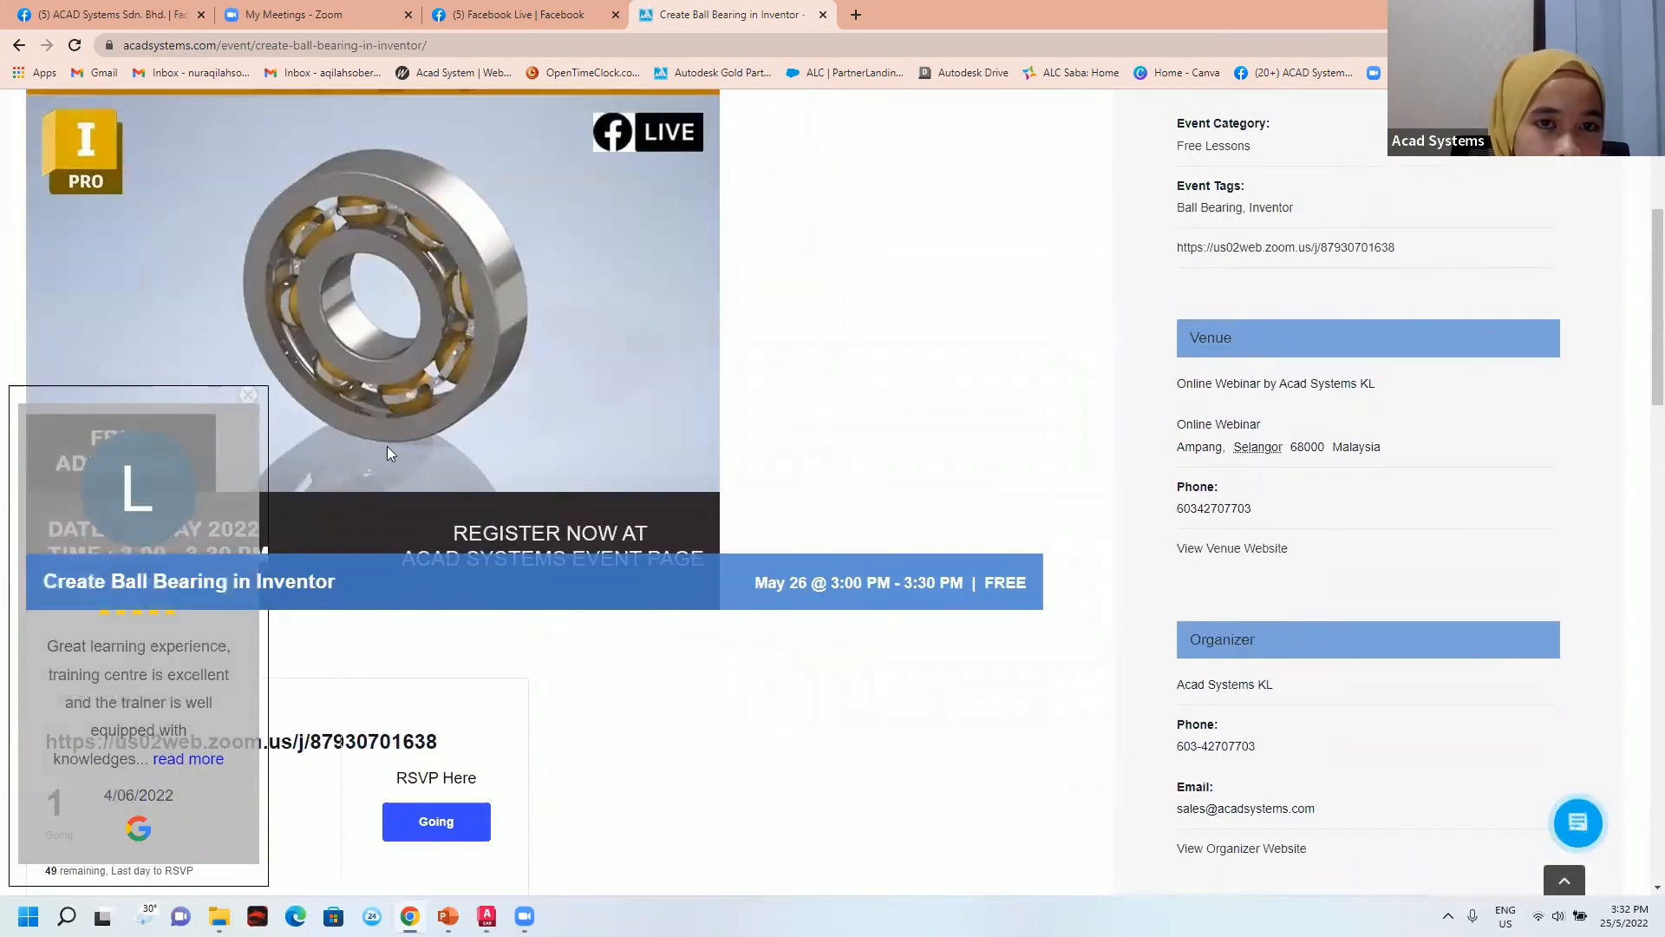
pyautogui.scroll(1, 111, 231)
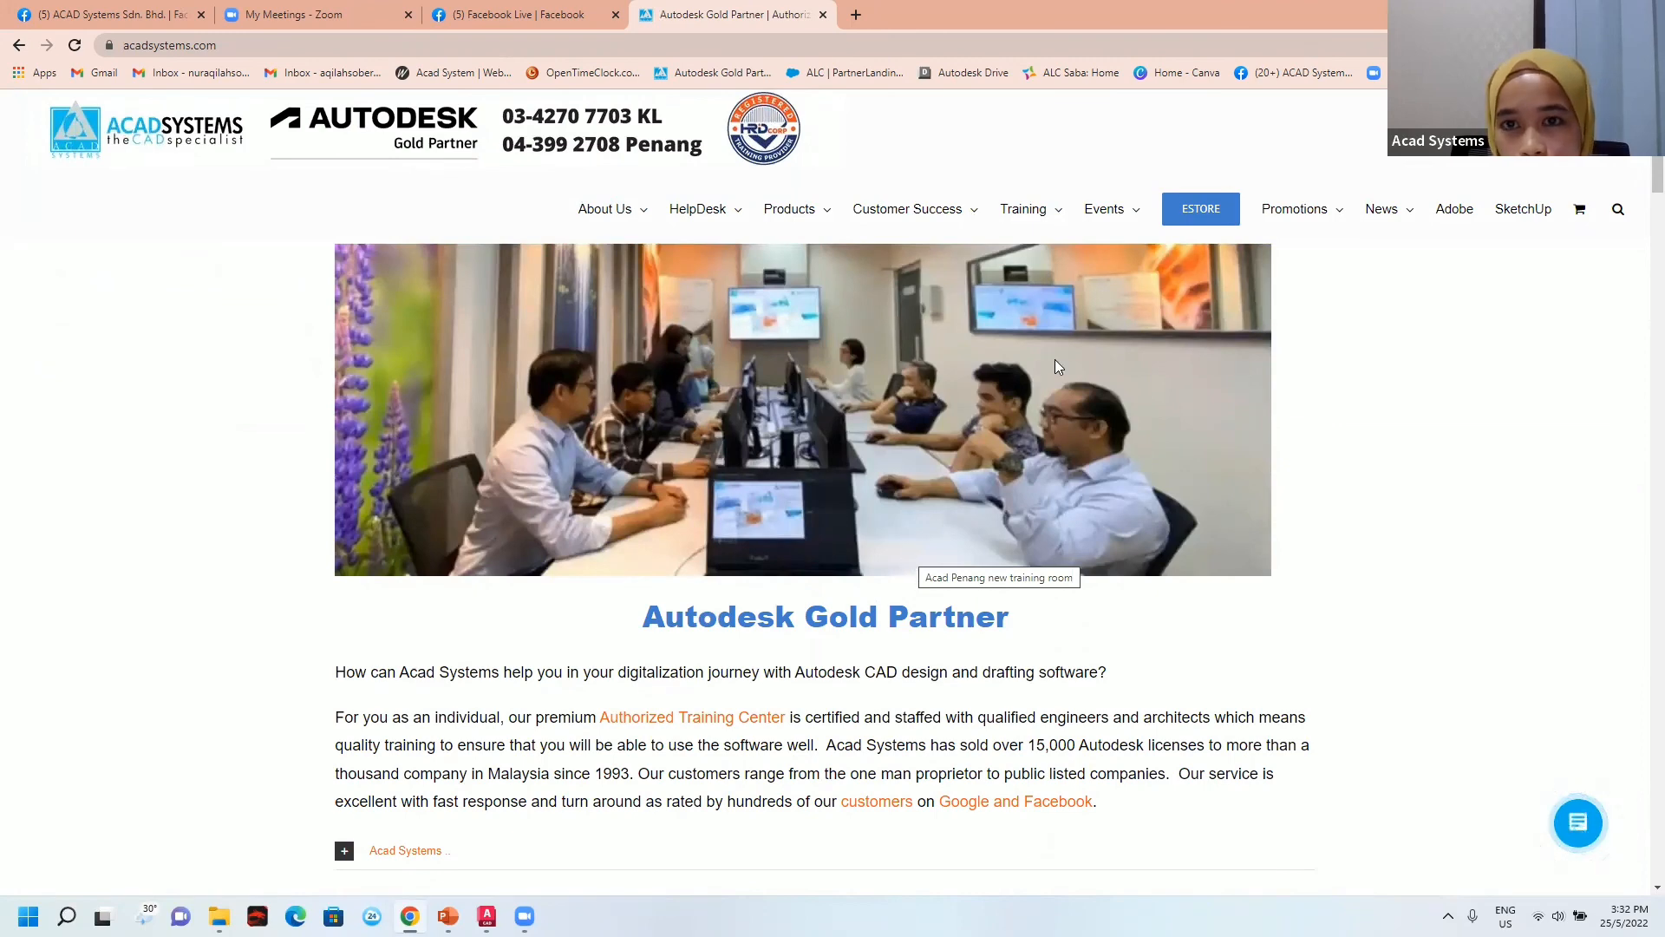
# Open the website's Live Chat window to show where messages can be entered.
pyautogui.click(1577, 820)
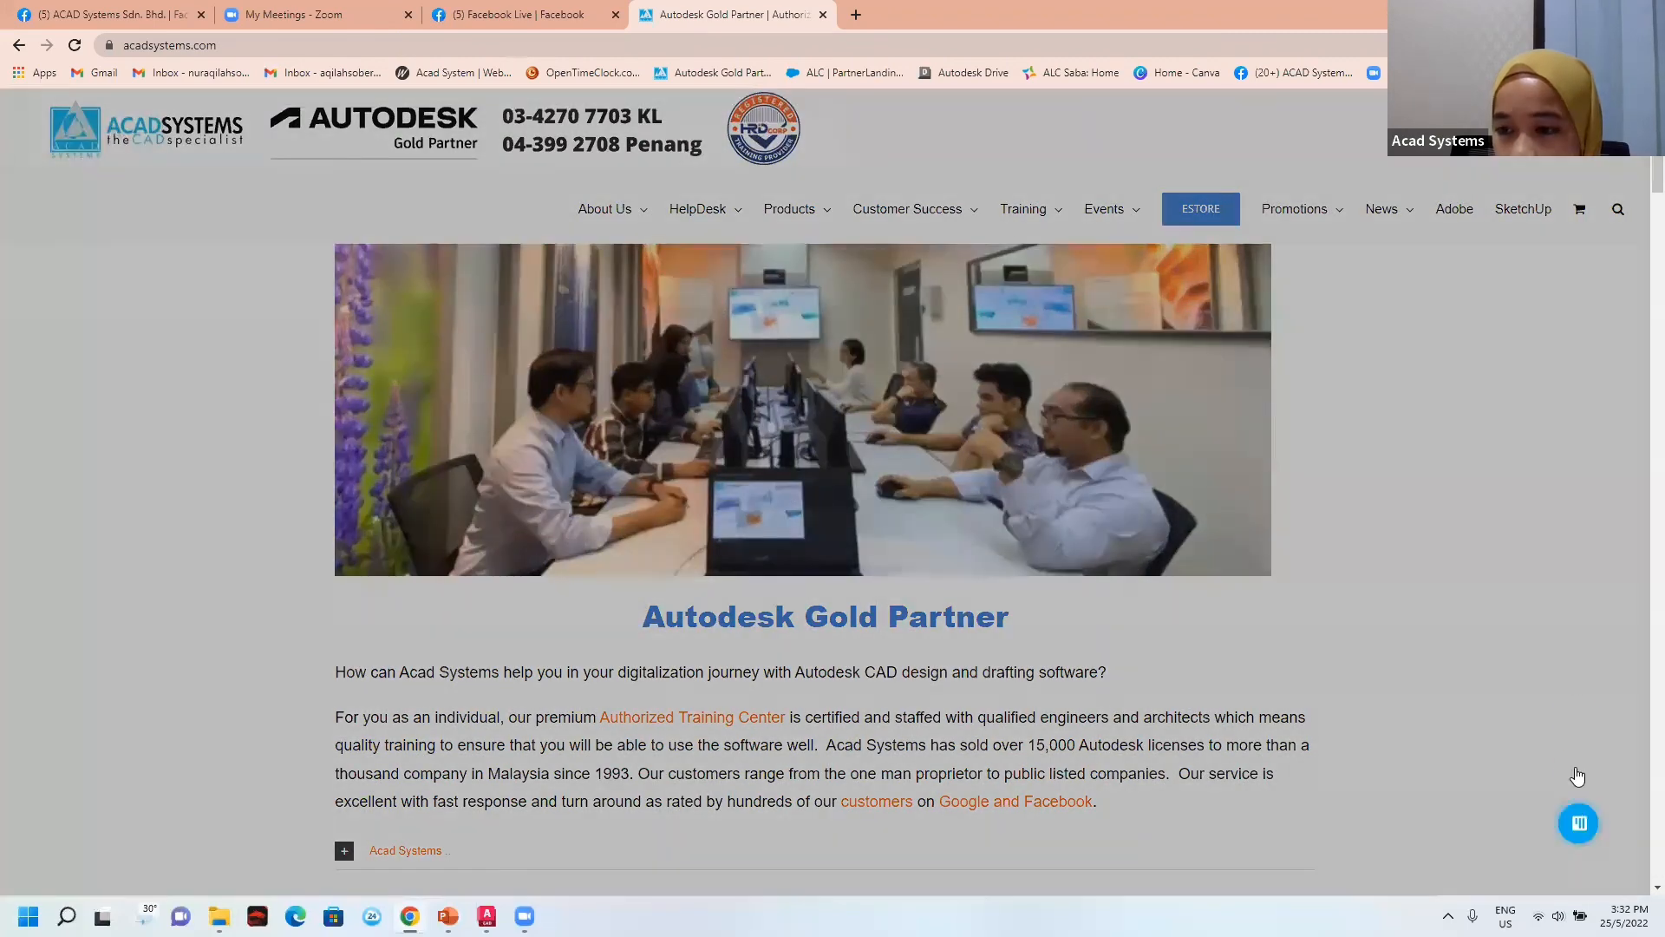
pyautogui.click(1579, 774)
pyautogui.click(1438, 685)
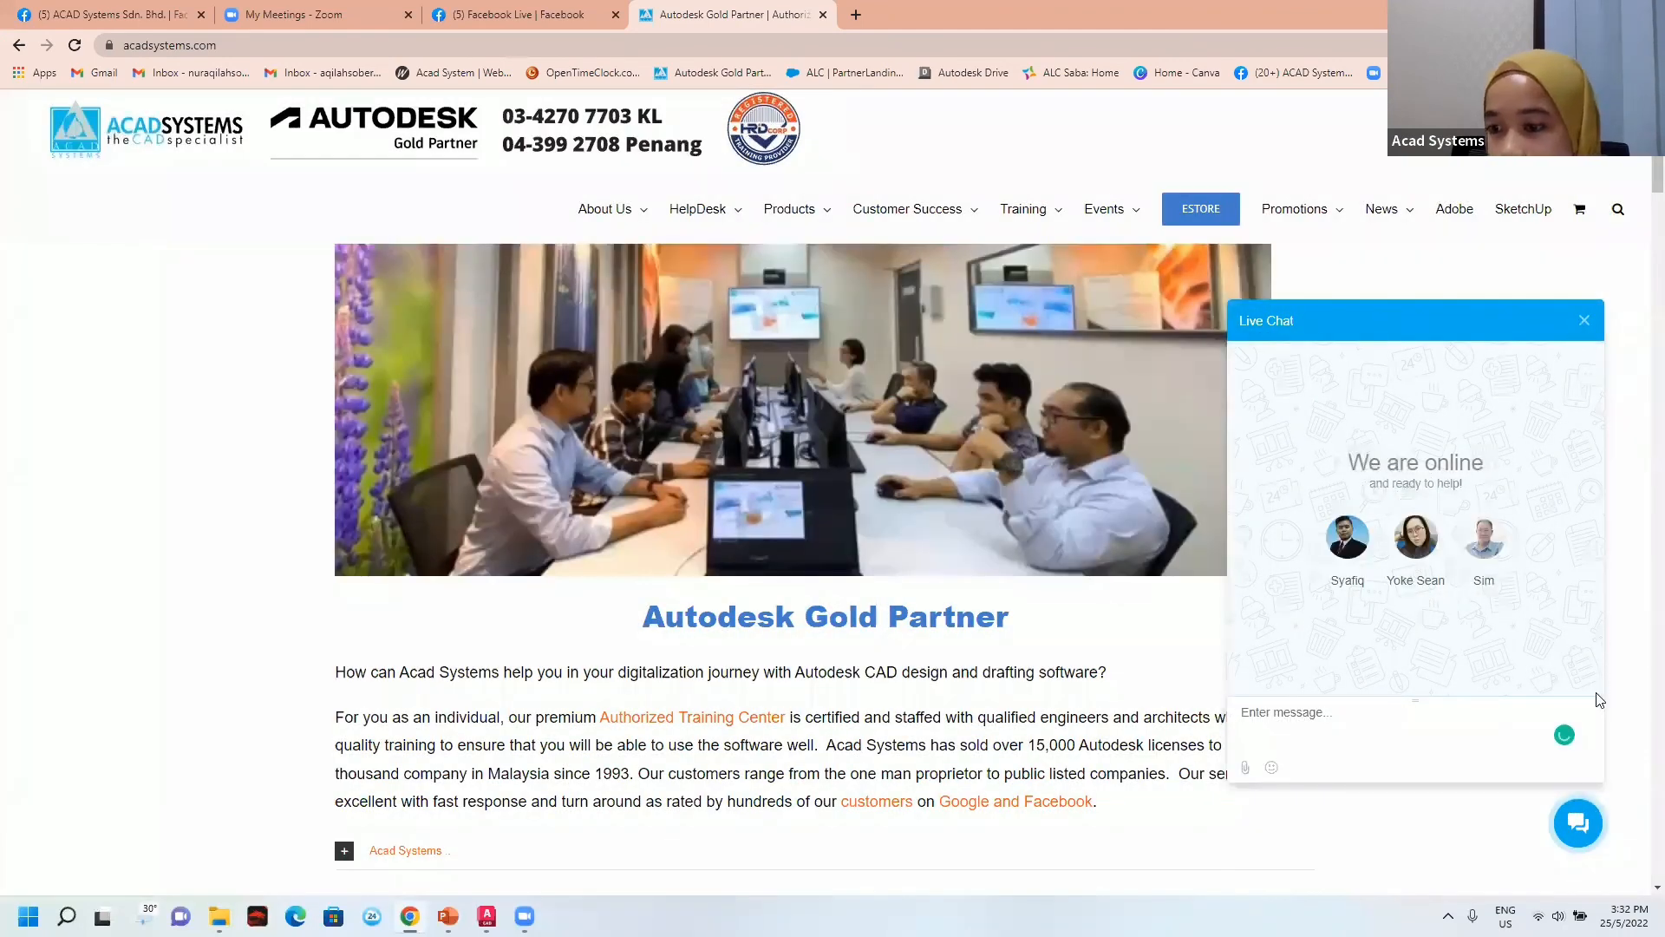
# Close the live chat, view the website's contact query form, and dismiss it without filling it in.
pyautogui.click(1579, 817)
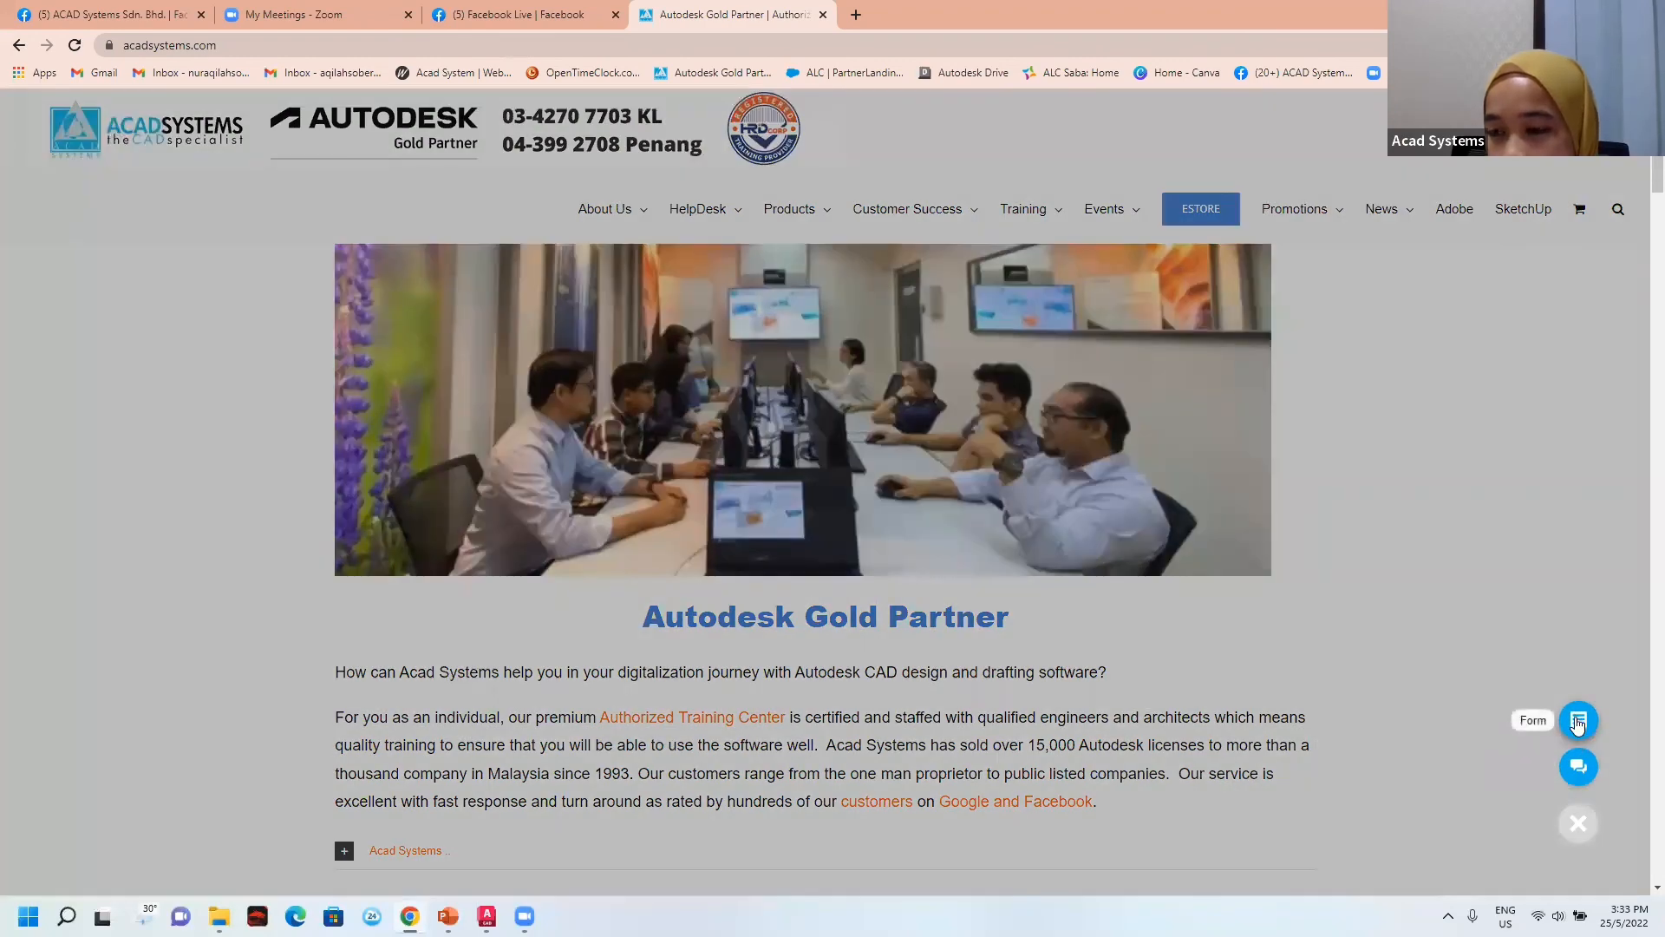
pyautogui.click(1577, 712)
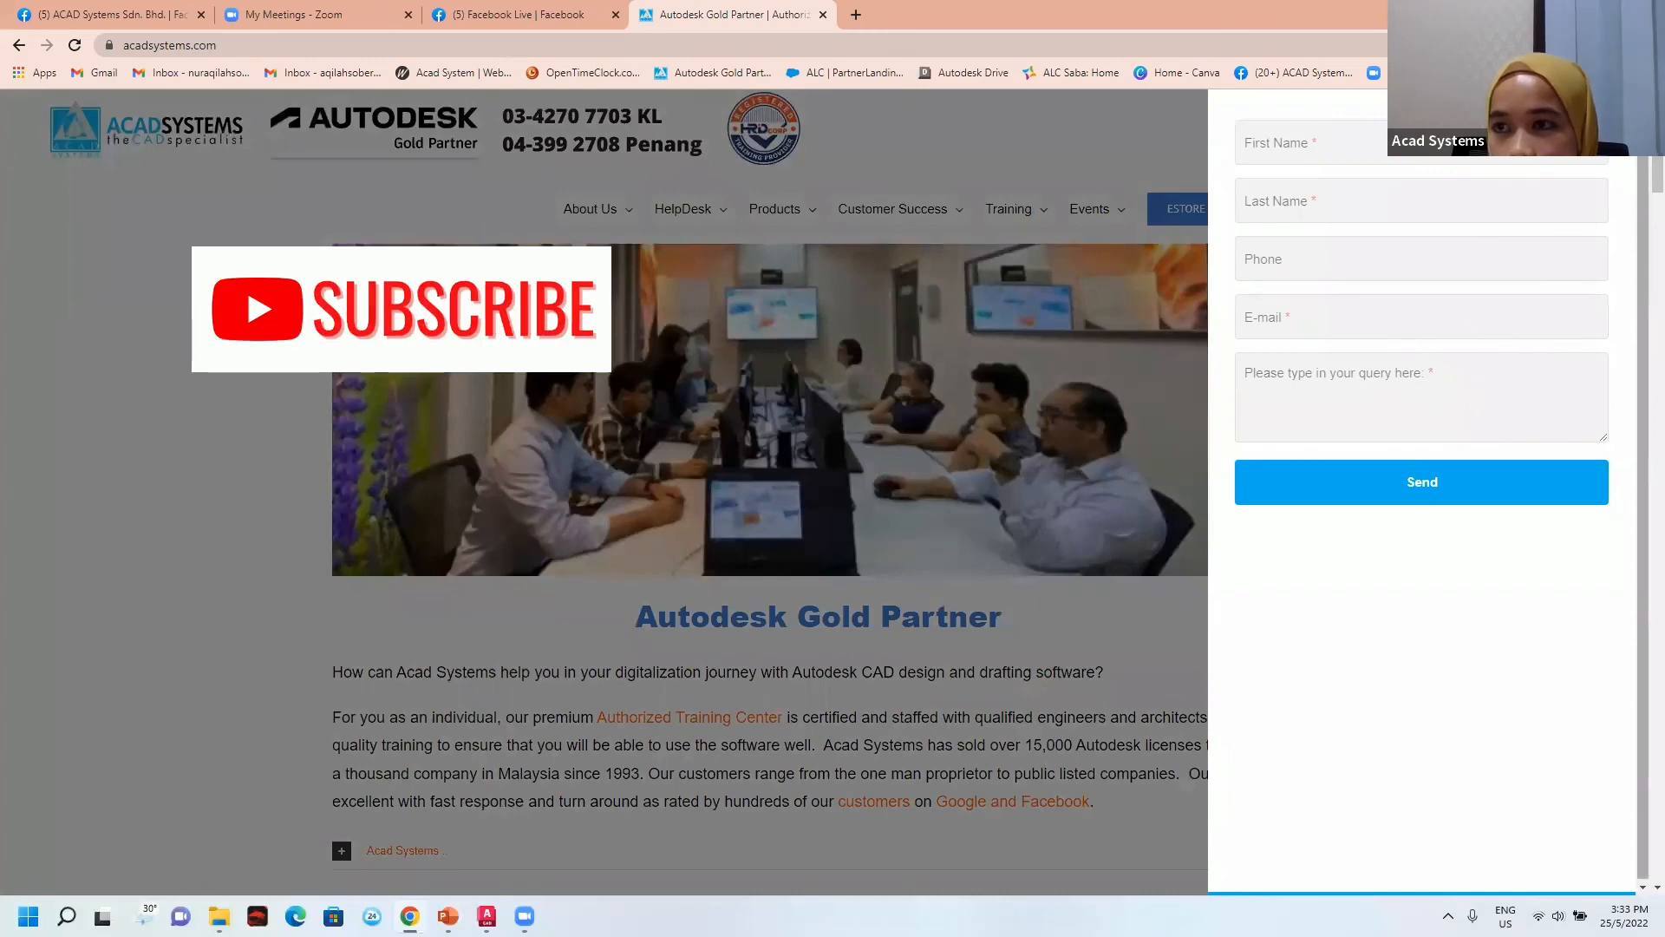
pyautogui.click(1037, 262)
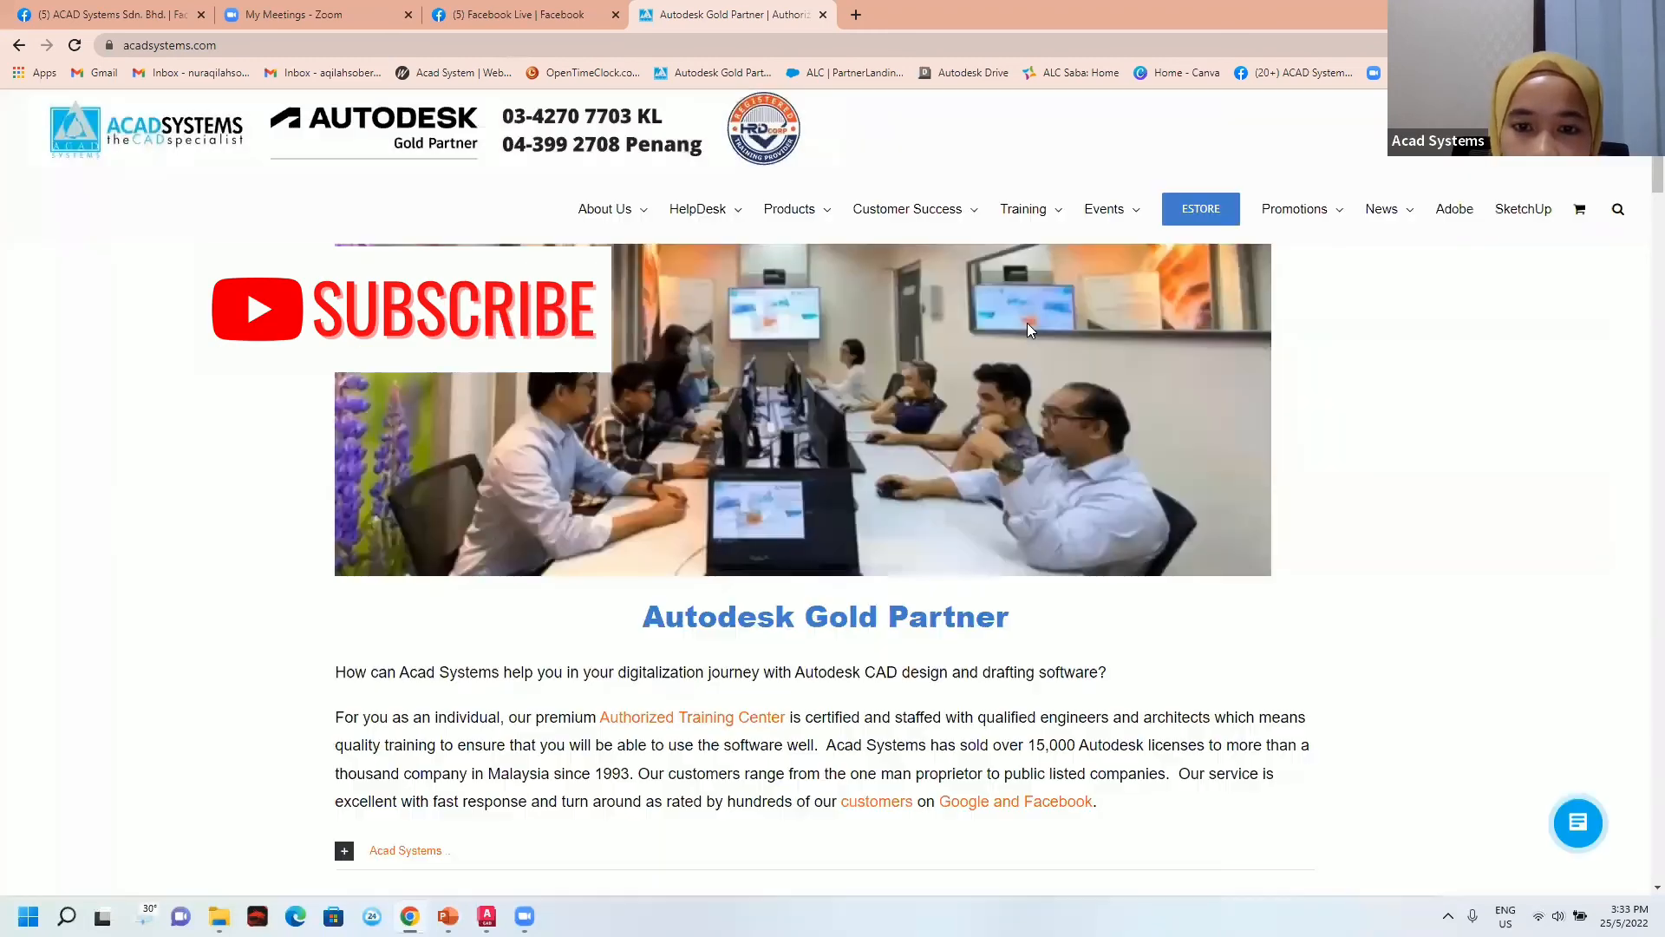
# Open the Acad Systems YouTube channel from the link in the home page footer.
pyautogui.scroll(-3, 1006, 347)
pyautogui.scroll(-6, 995, 358)
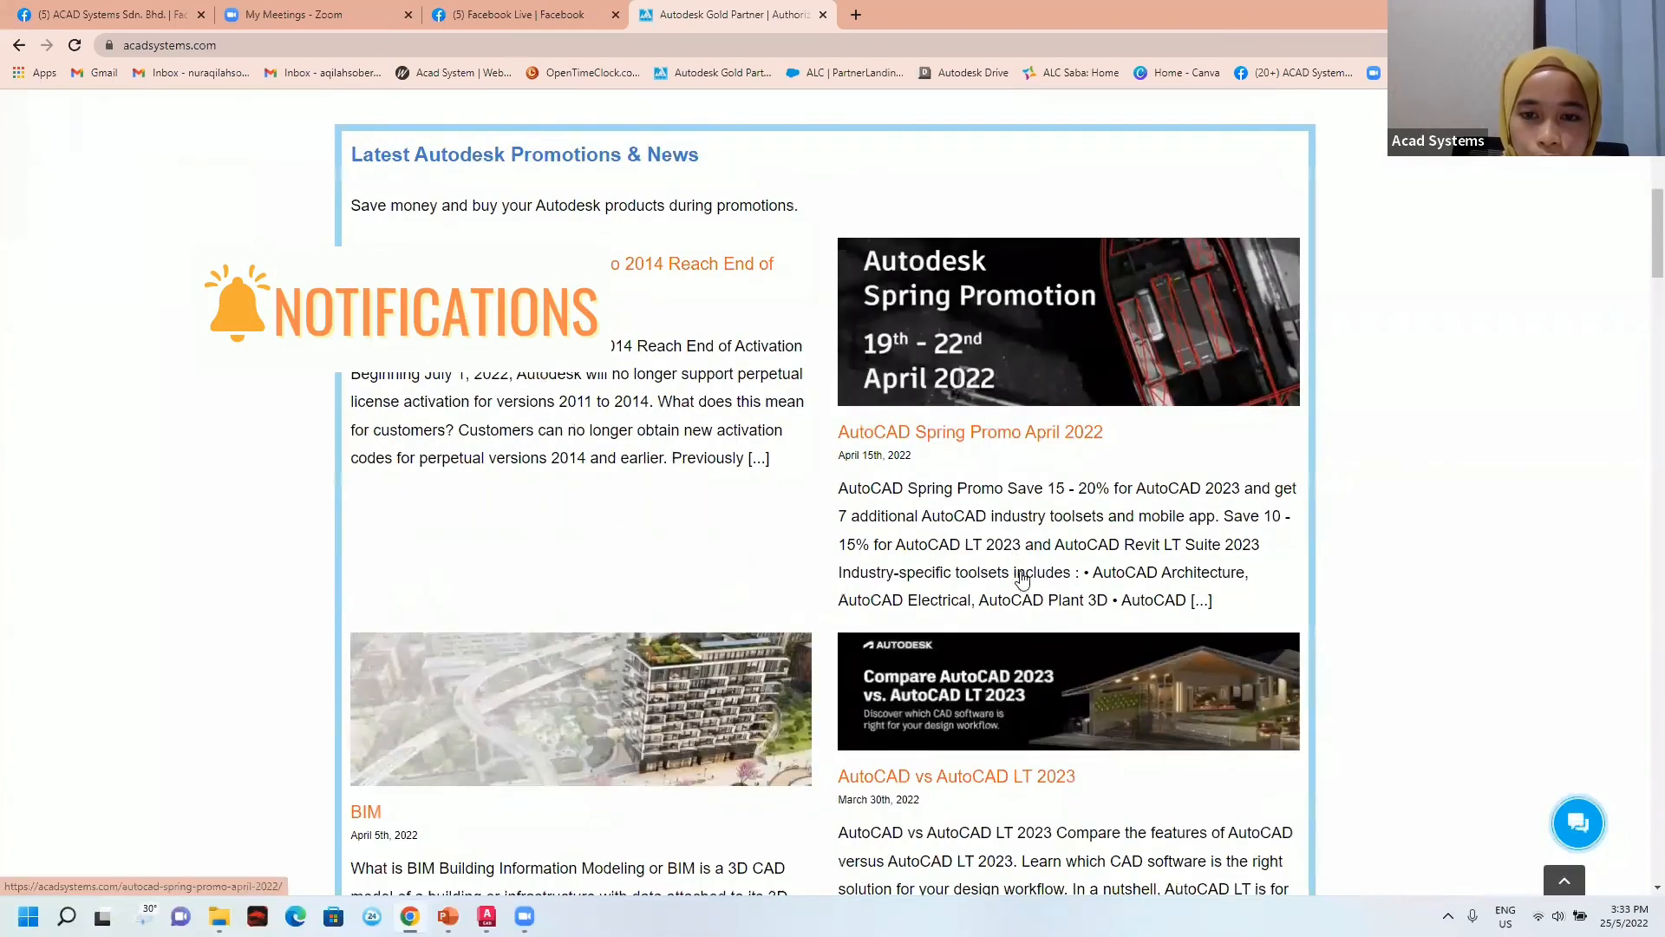
pyautogui.scroll(-15, 1019, 572)
pyautogui.scroll(-17, 1195, 507)
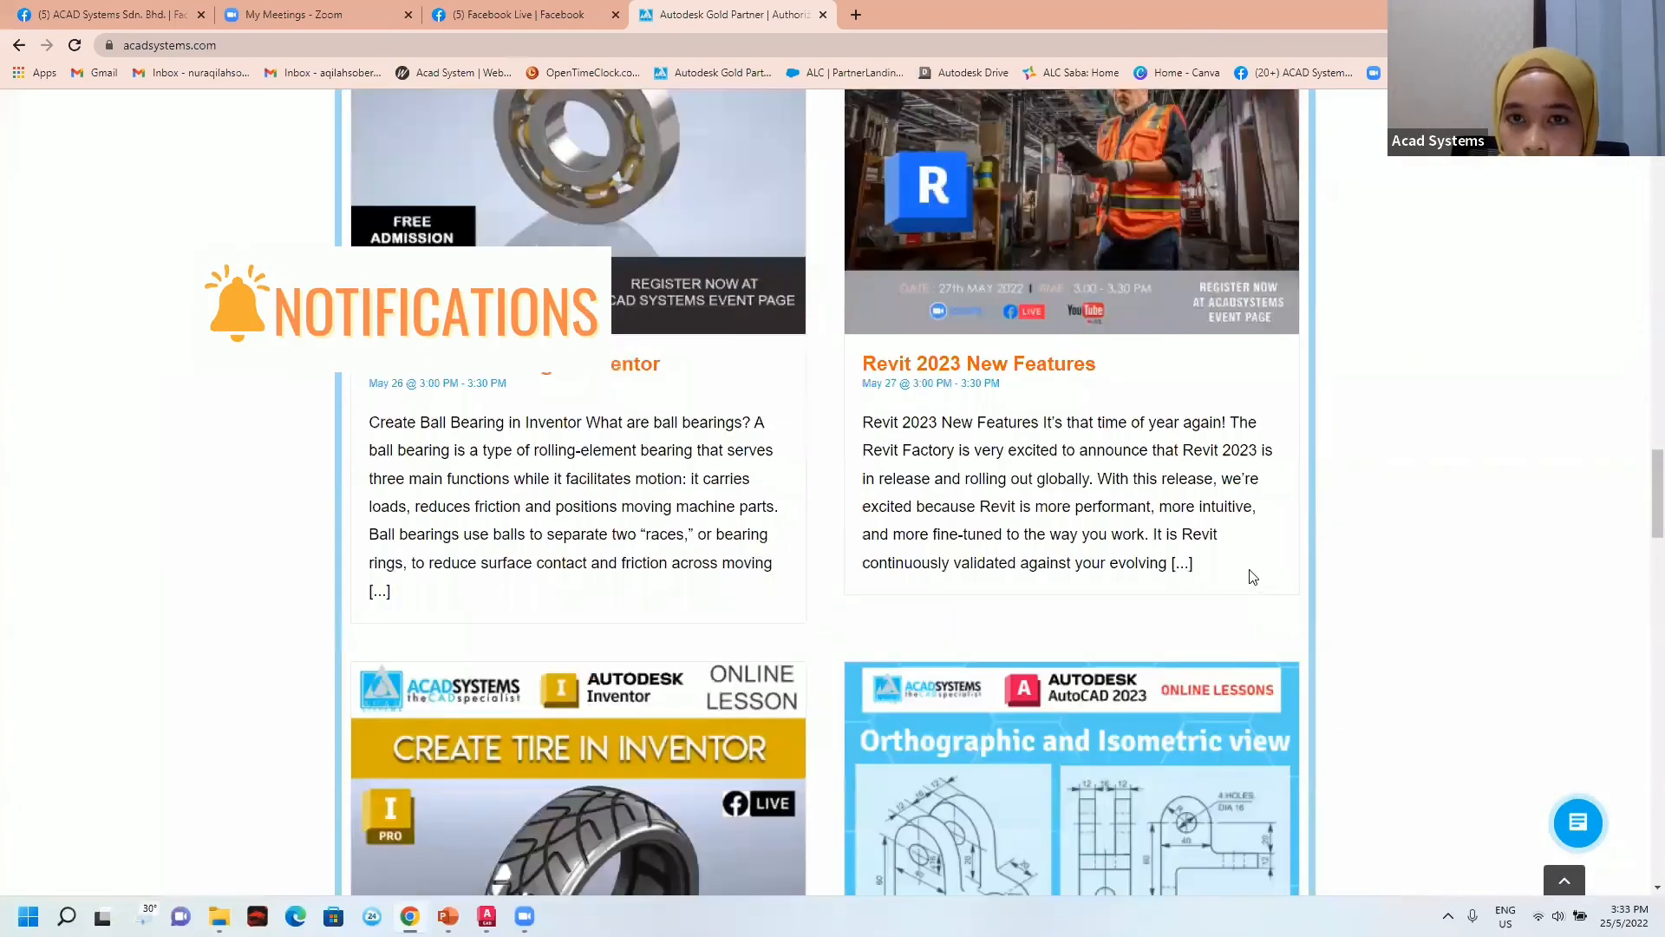
pyautogui.scroll(-20, 1187, 544)
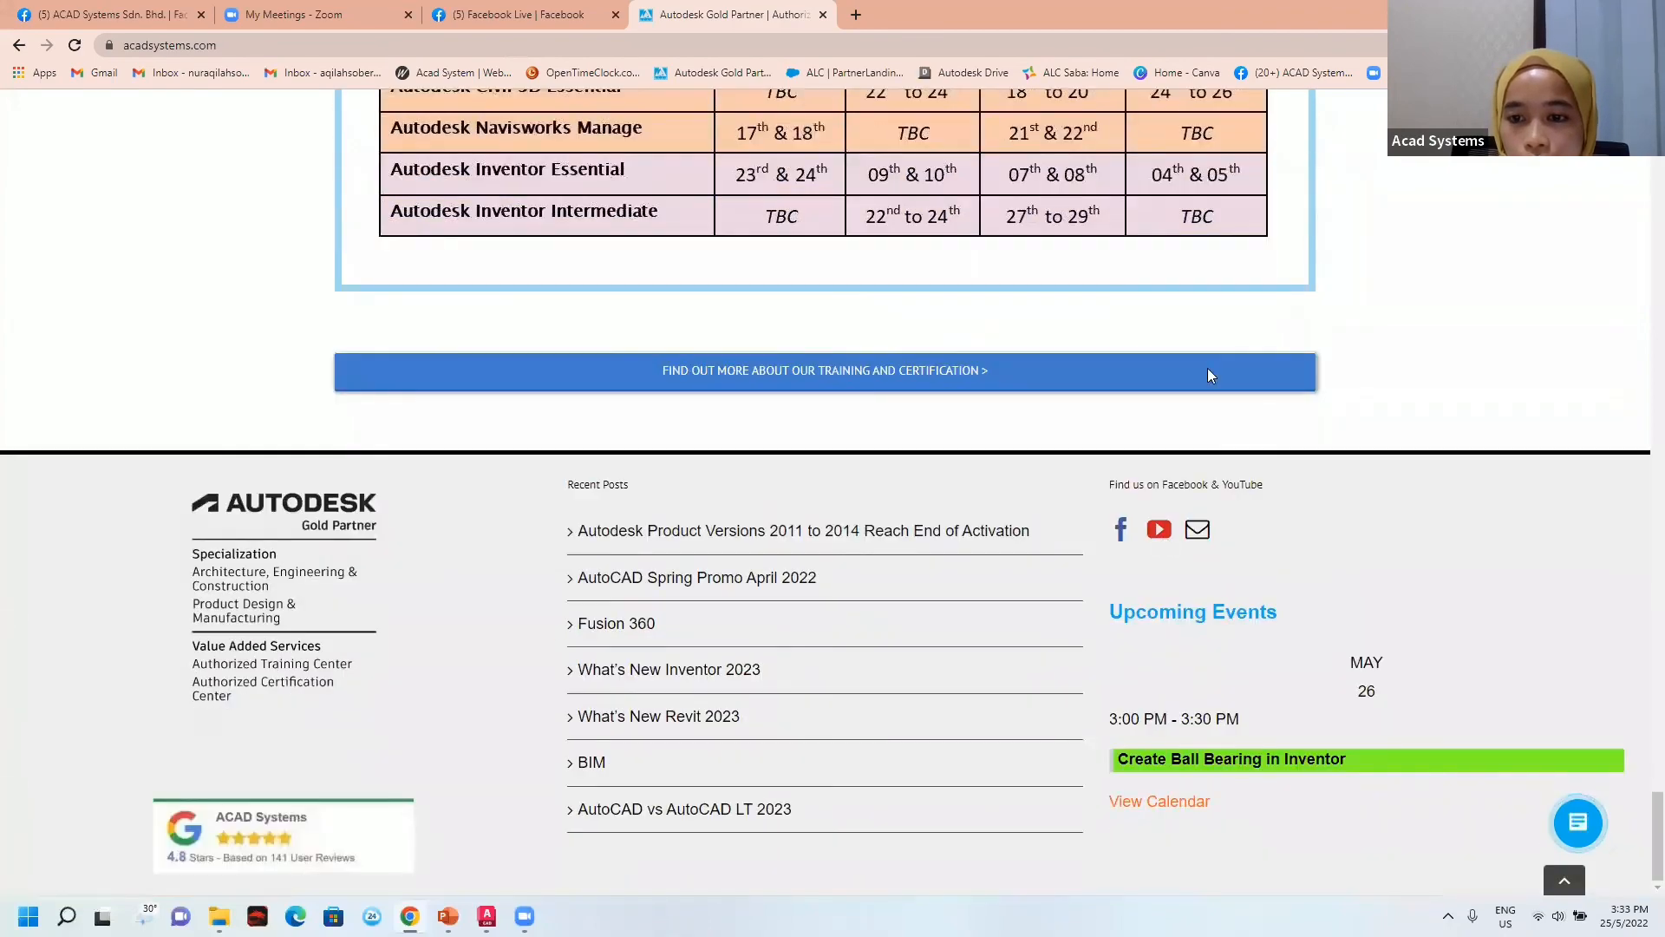
pyautogui.click(1158, 529)
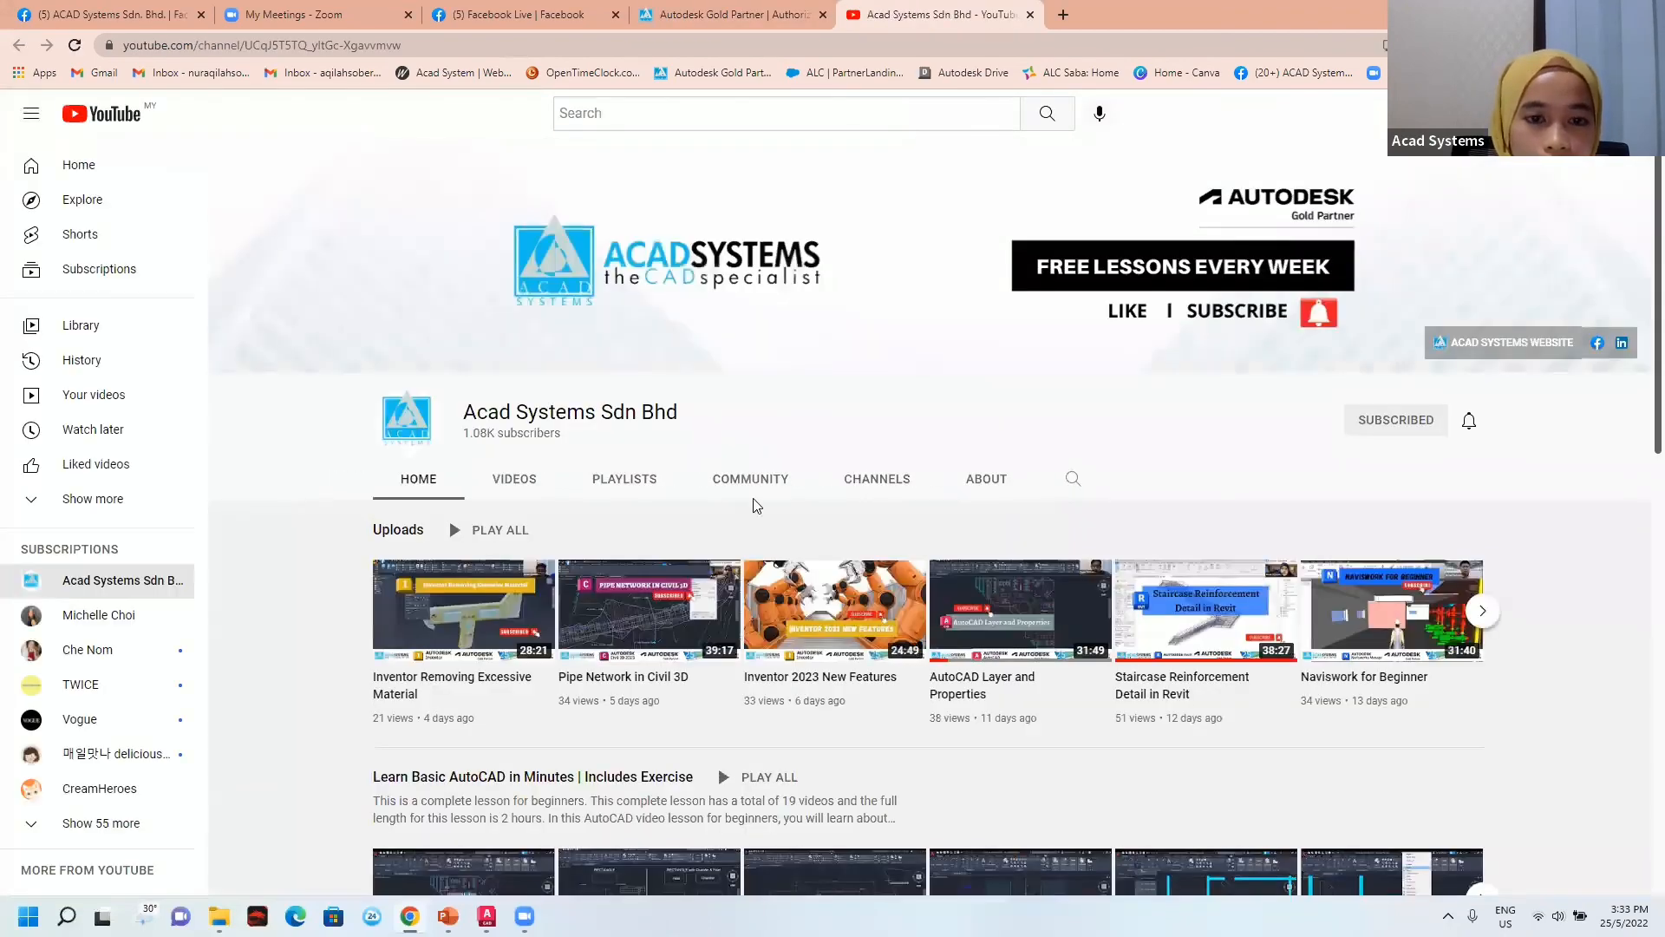
# Open the YouTube channel's list of uploaded videos and browse the available Autodesk lessons.
pyautogui.scroll(-2, 1250, 645)
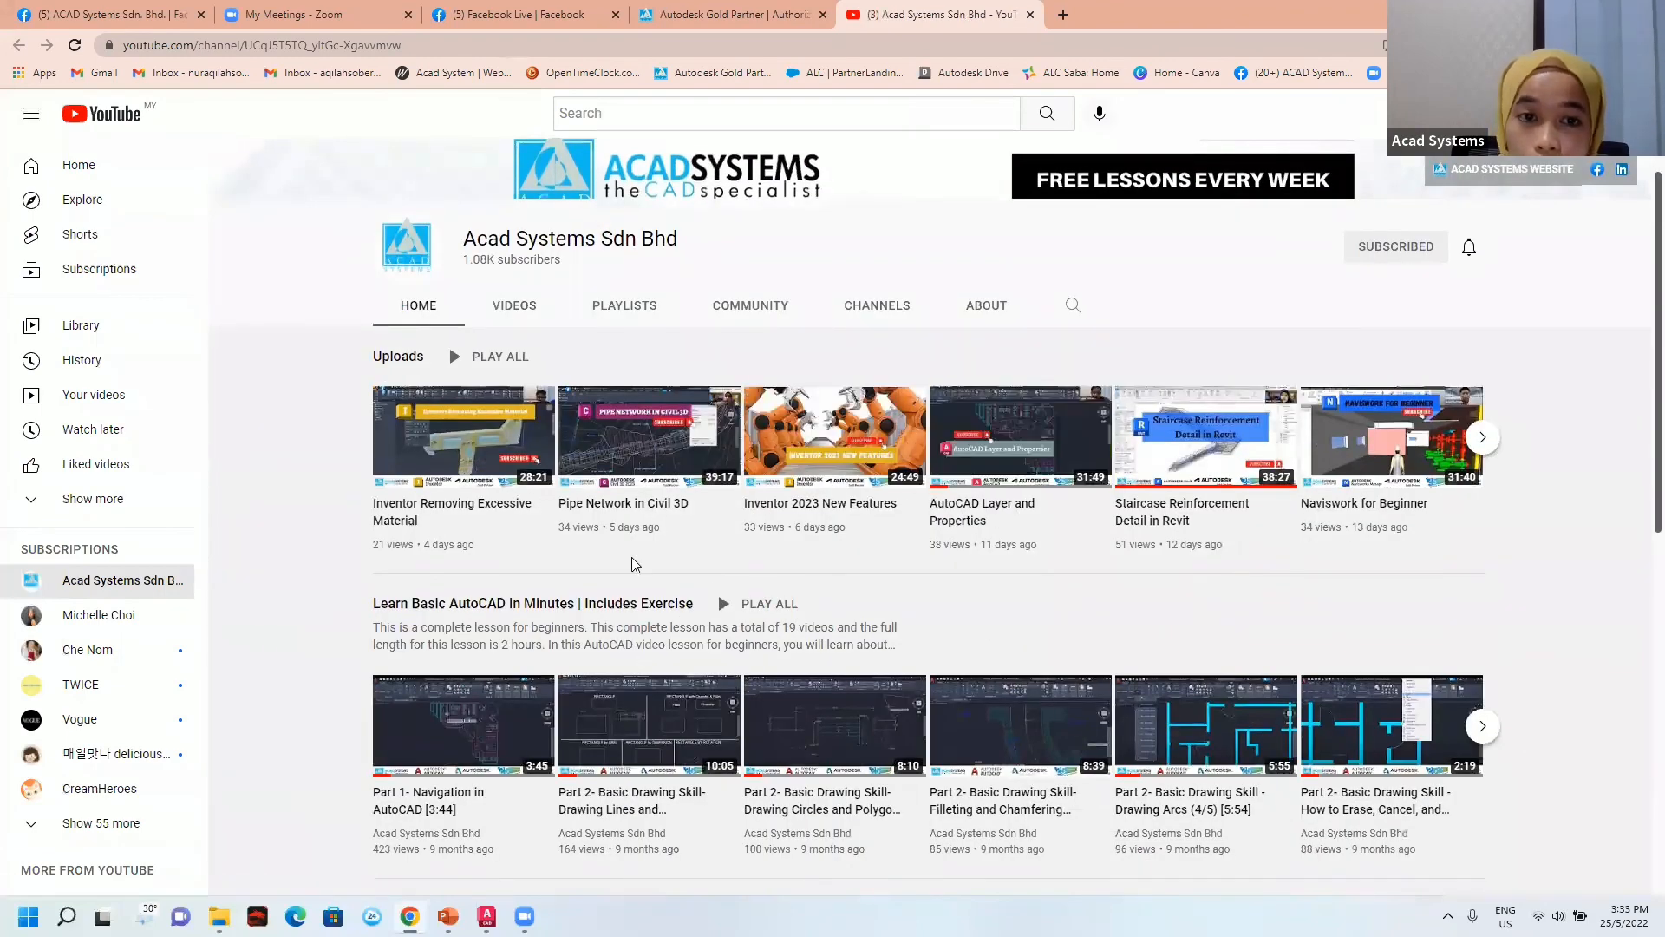
pyautogui.click(527, 304)
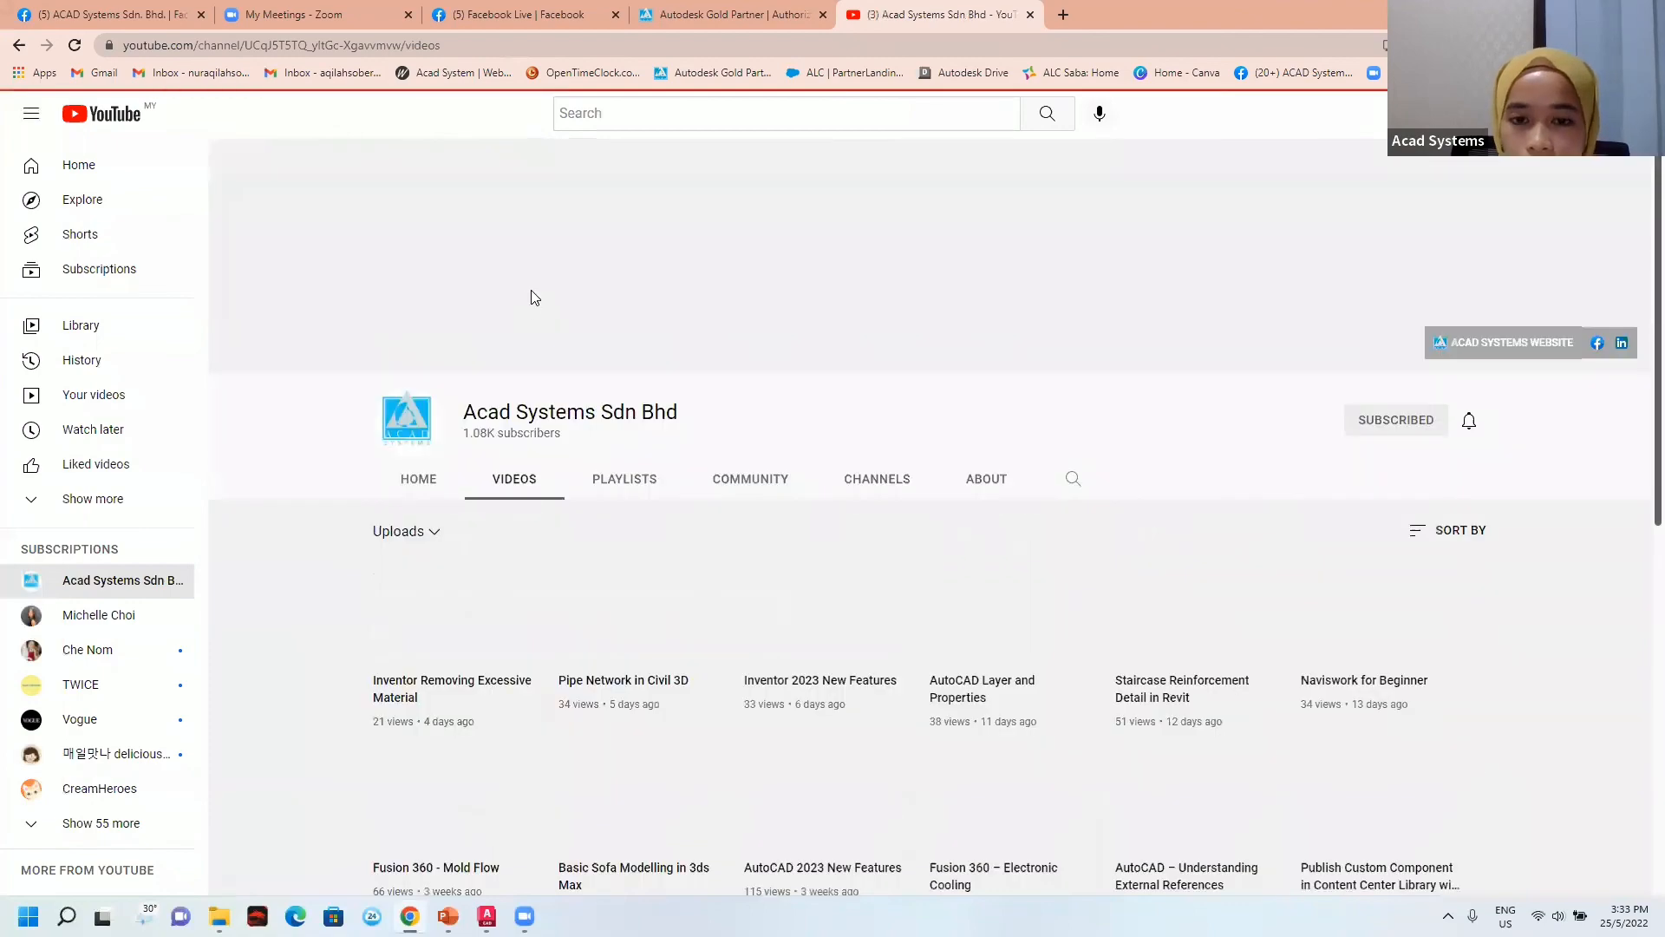
pyautogui.scroll(-2, 801, 588)
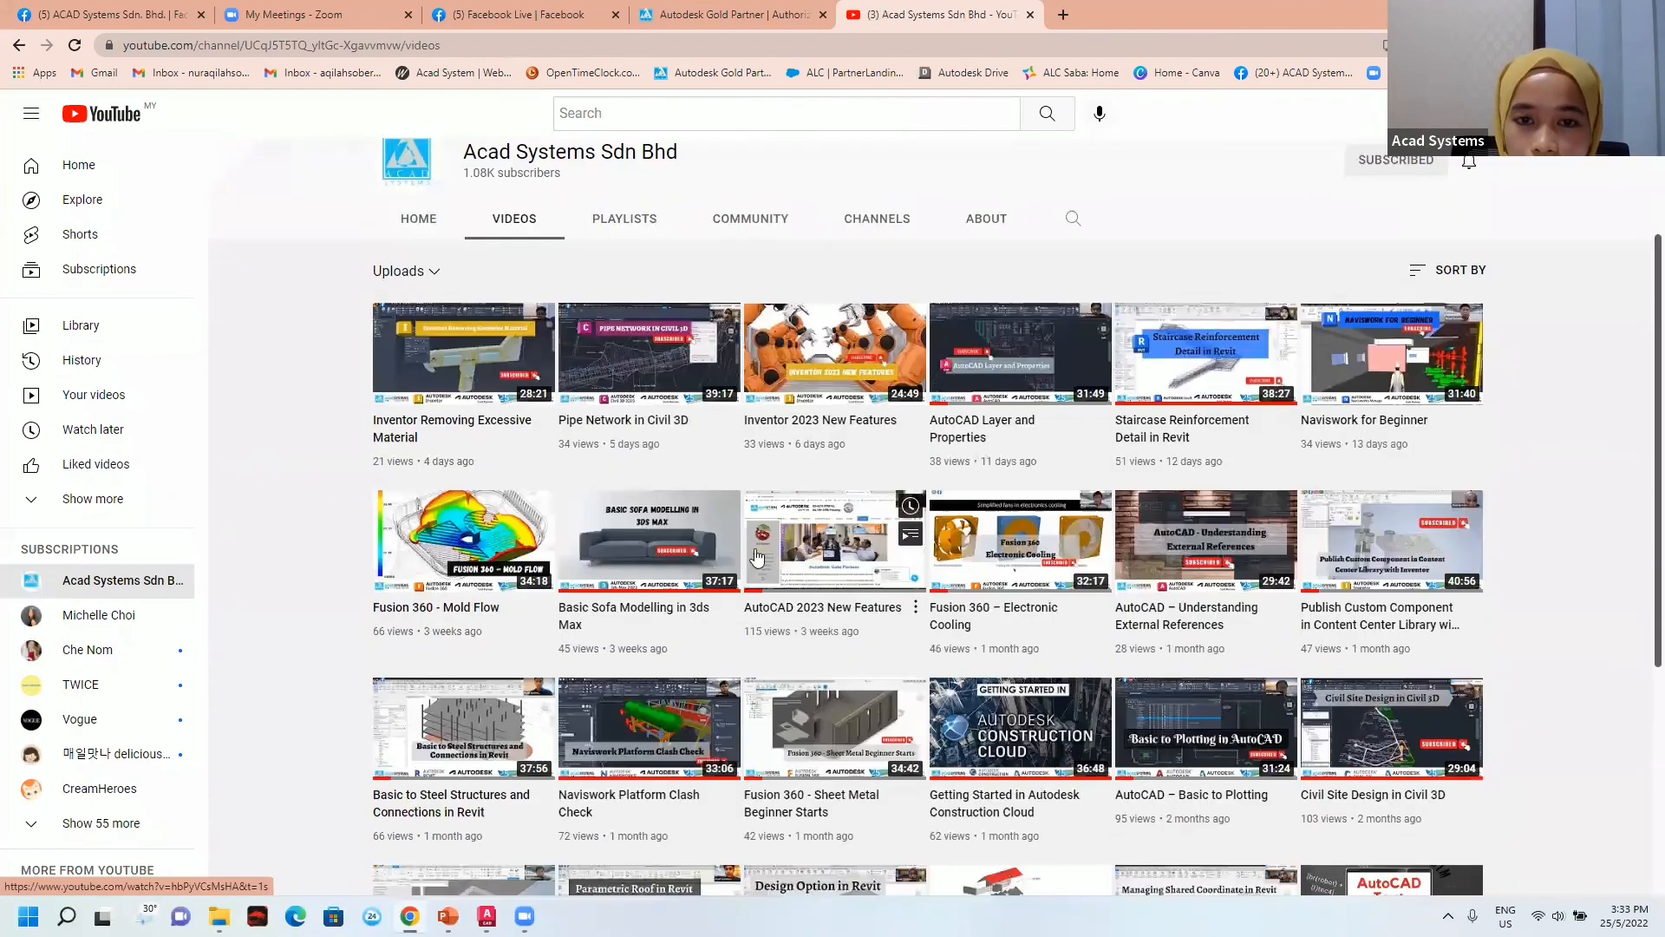
pyautogui.scroll(1, 852, 624)
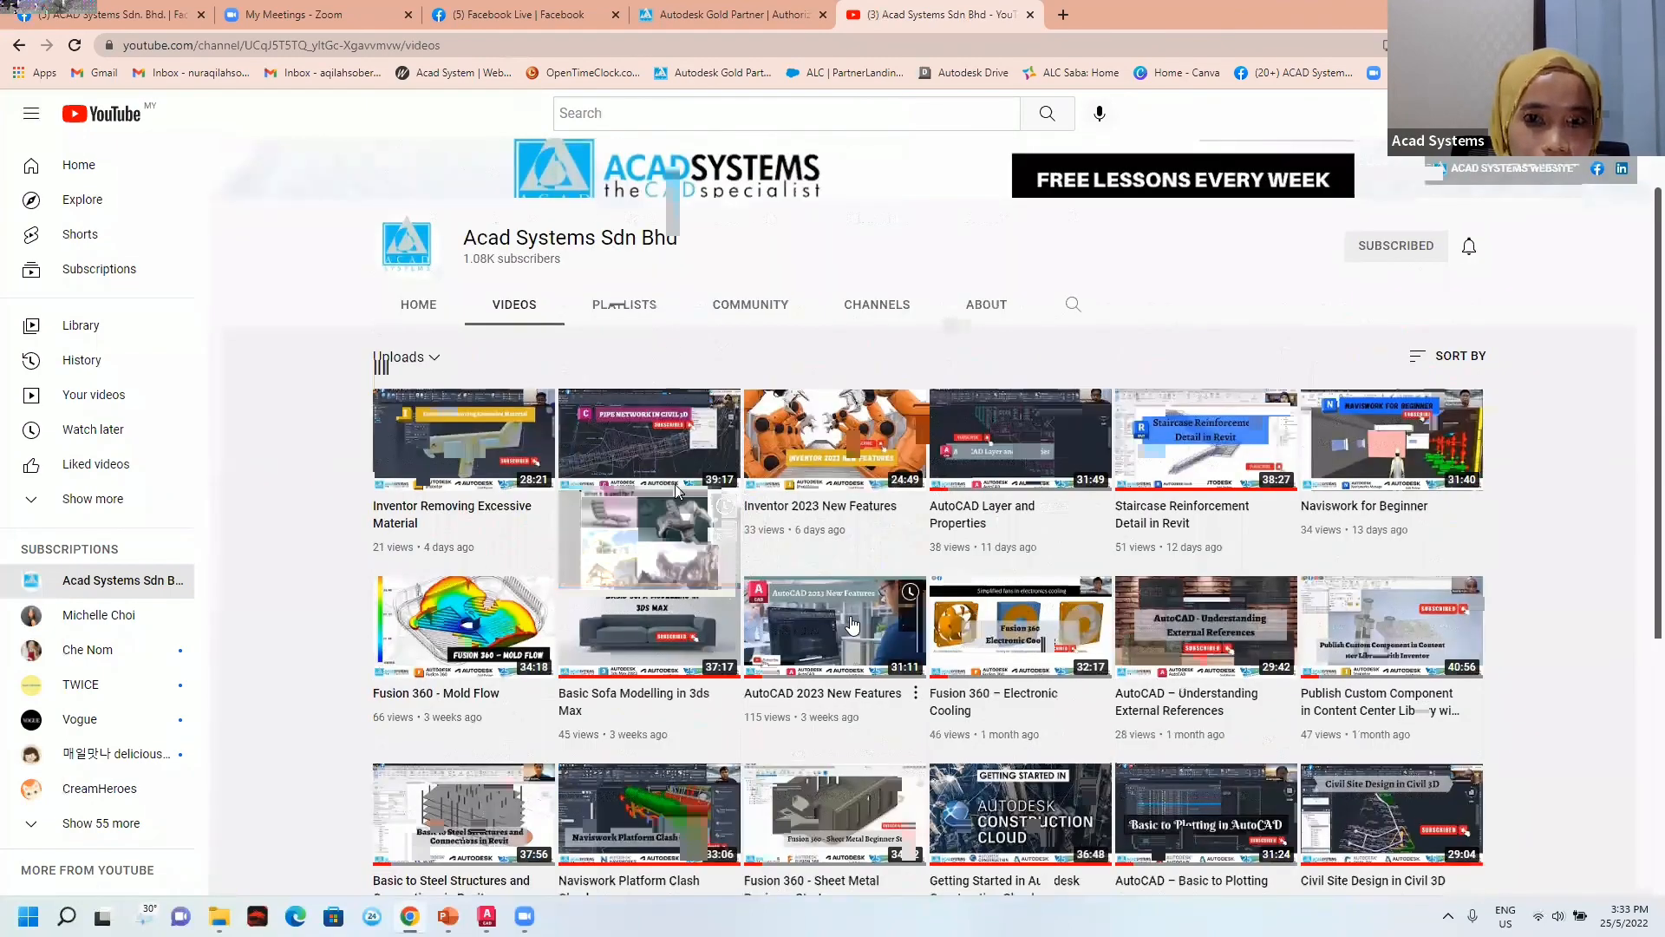
pyautogui.scroll(3, 679, 492)
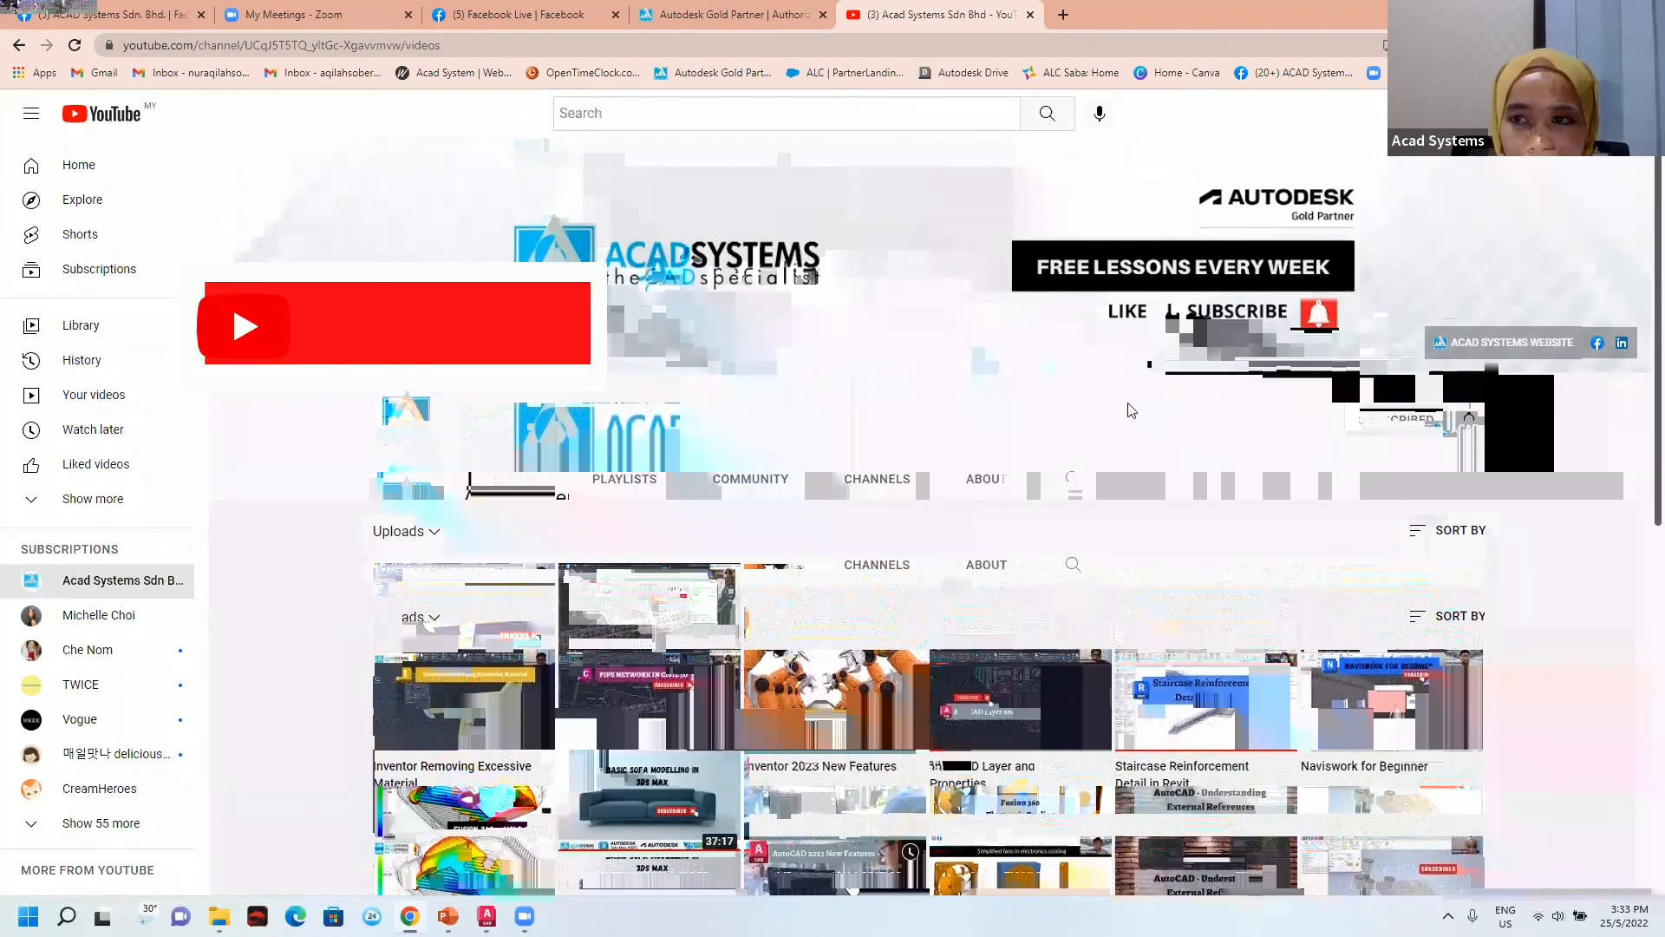
pyautogui.scroll(-1, 1131, 410)
pyautogui.scroll(-2, 975, 421)
pyautogui.scroll(-2, 977, 434)
pyautogui.scroll(-3, 654, 231)
pyautogui.scroll(-3, 645, 757)
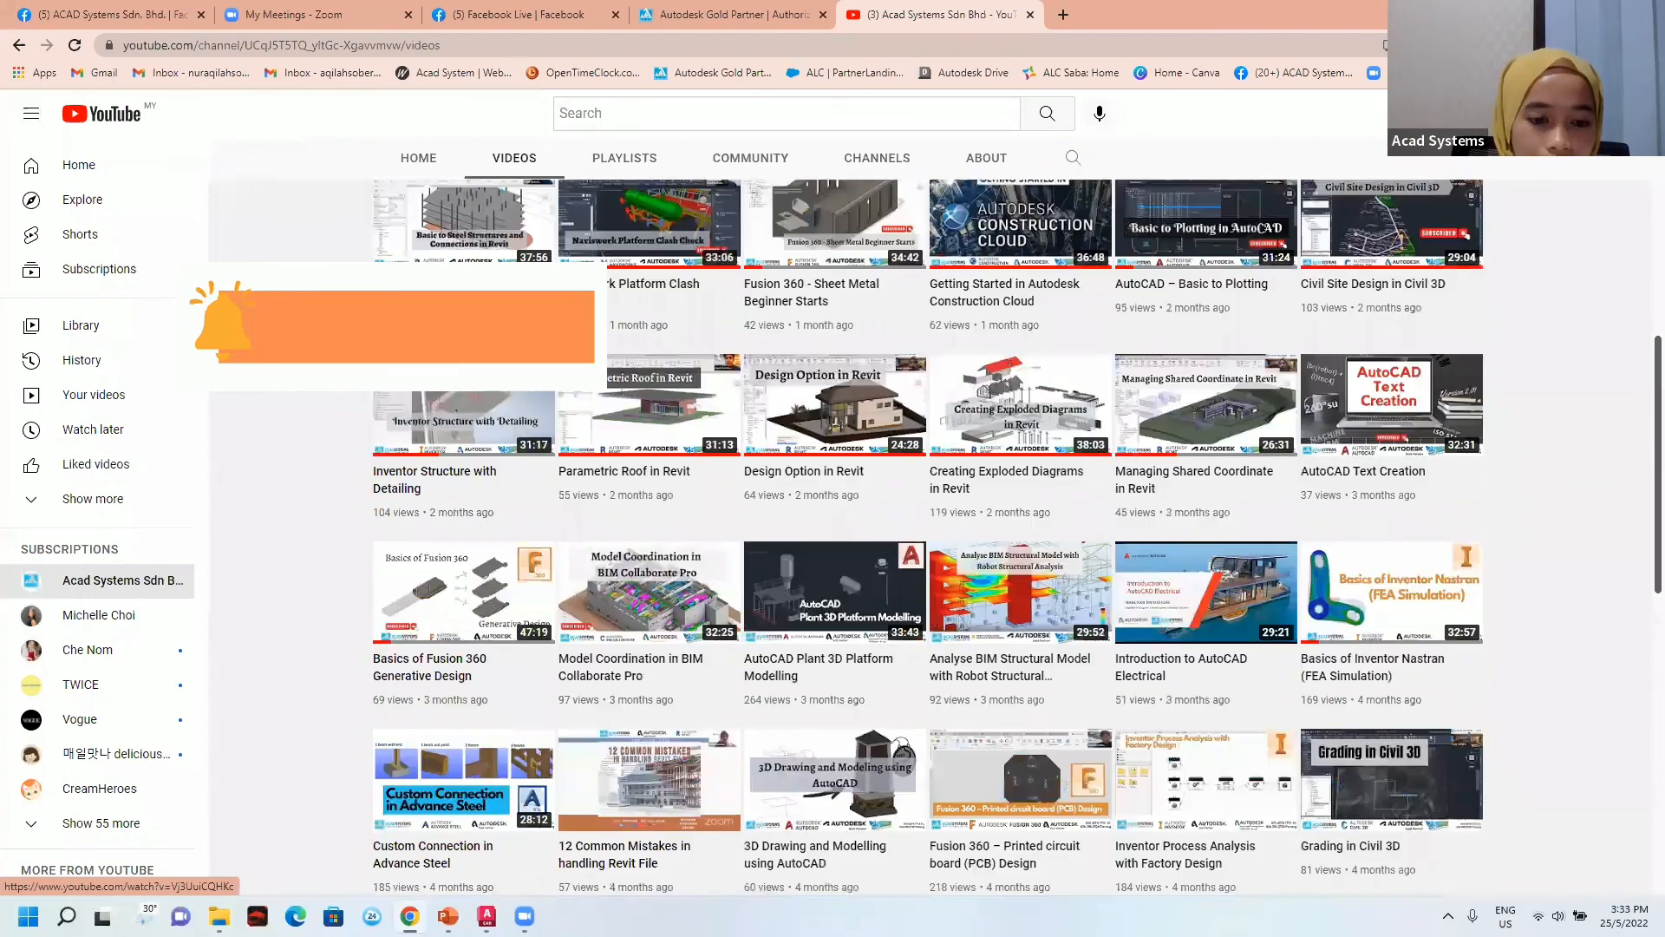